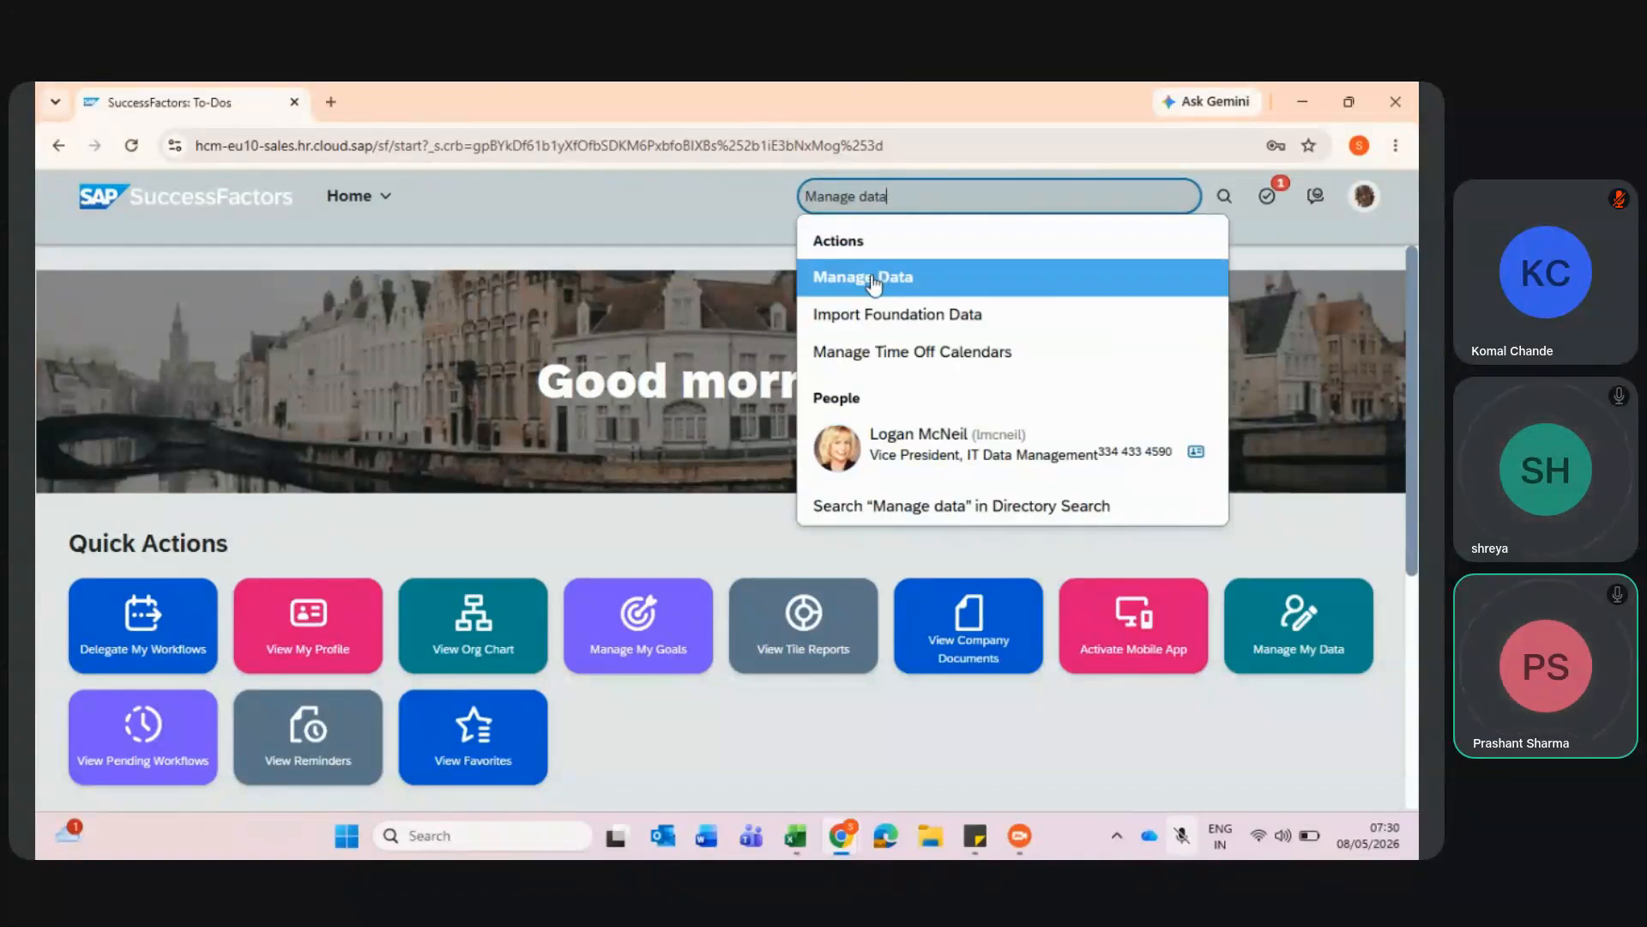
- Open the Manage Data page from the action search results
left_click(874, 279)
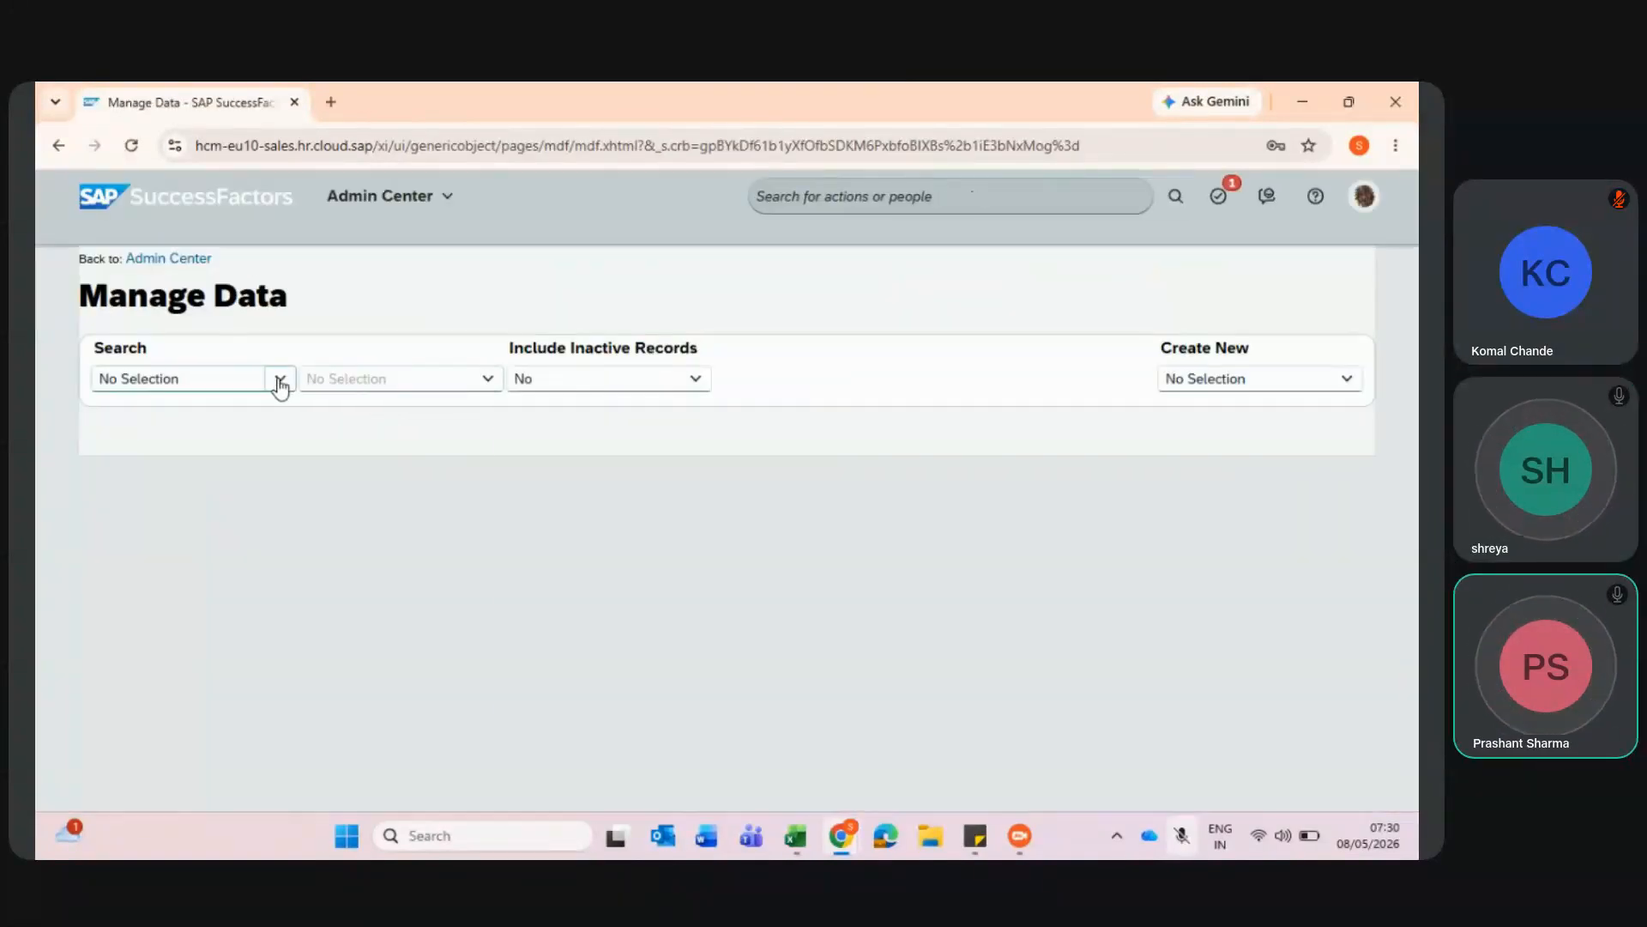
left_click(279, 380)
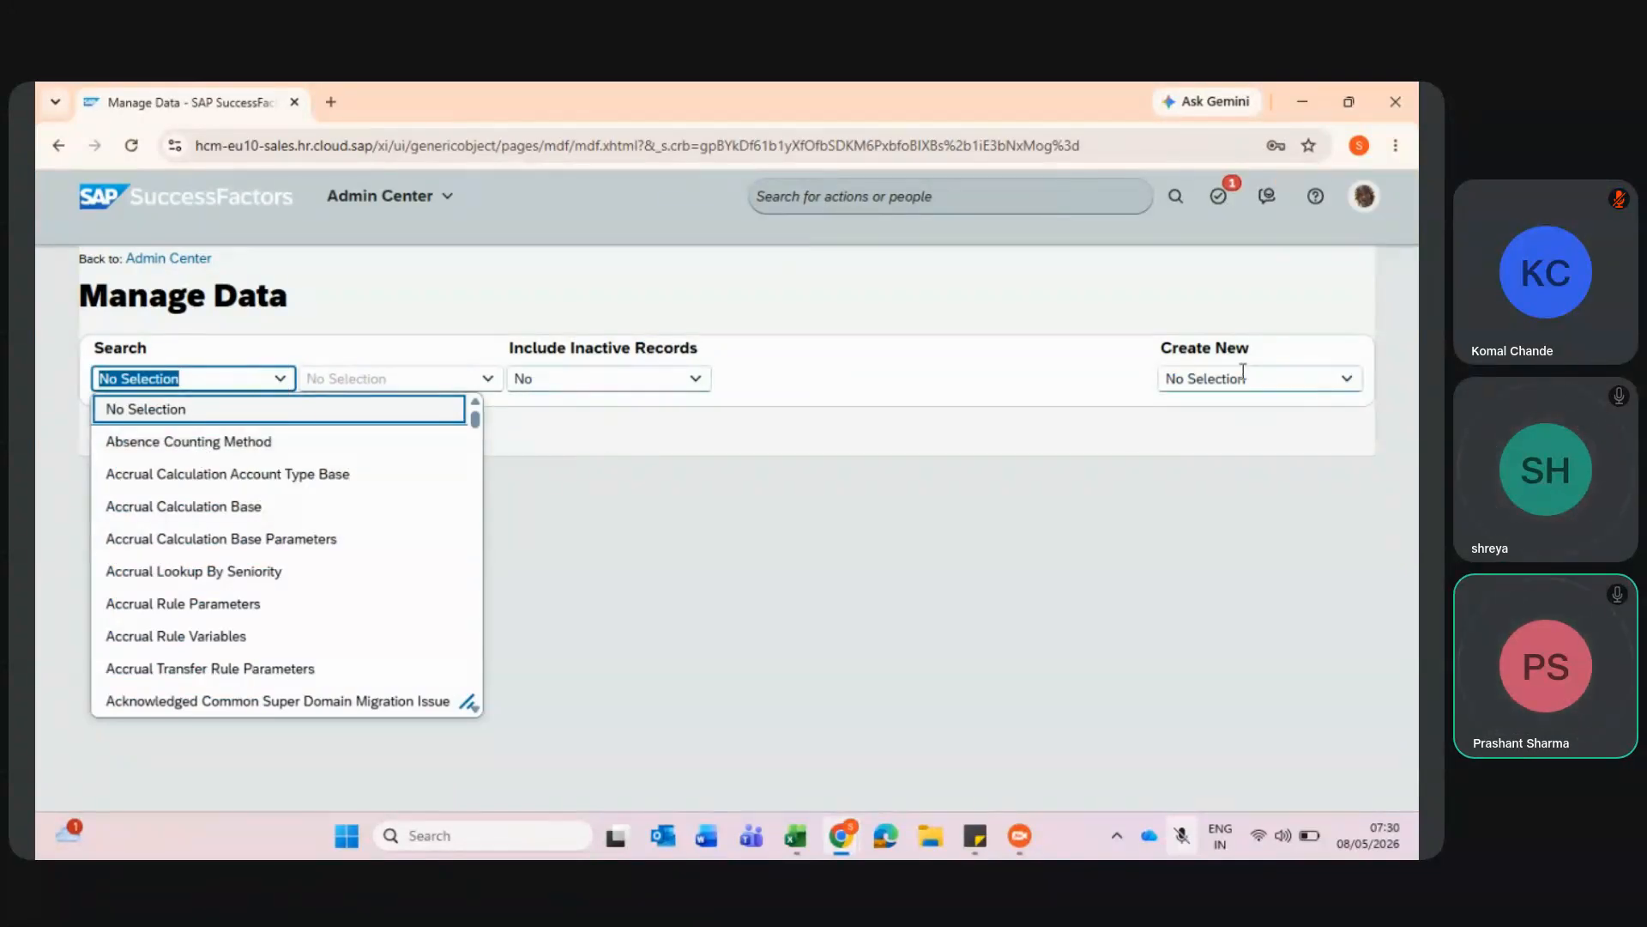
key("alt+Tab")
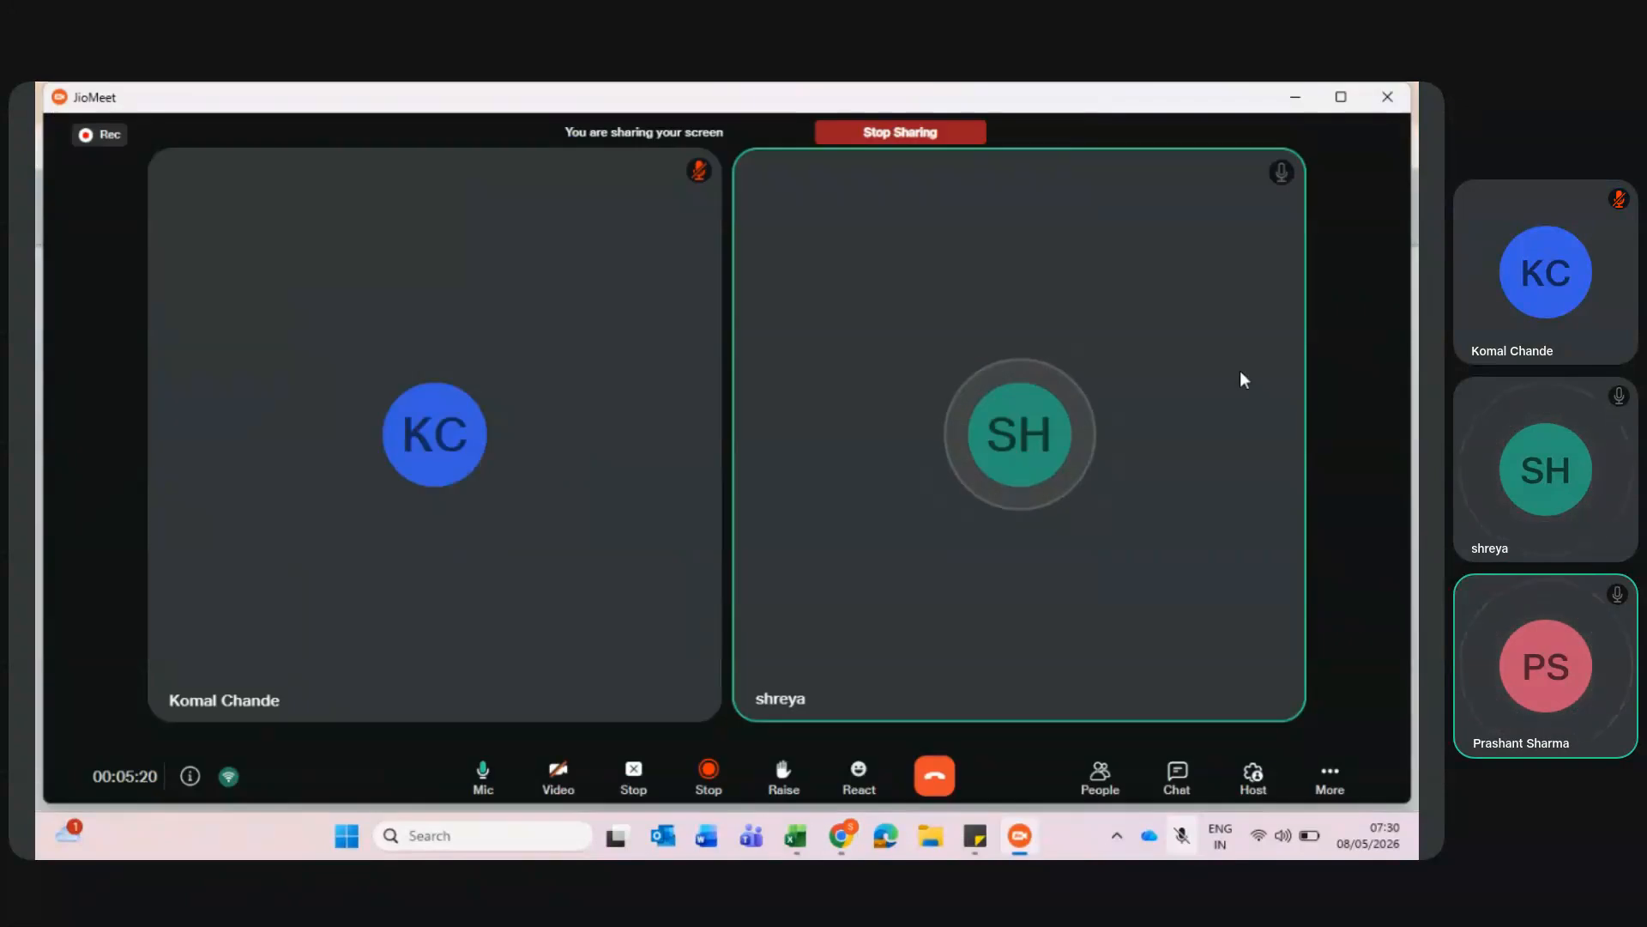
key("alt+Tab")
- Start creating a new Legal Entity record in Manage Data
left_click(1242, 376)
type("Lef")
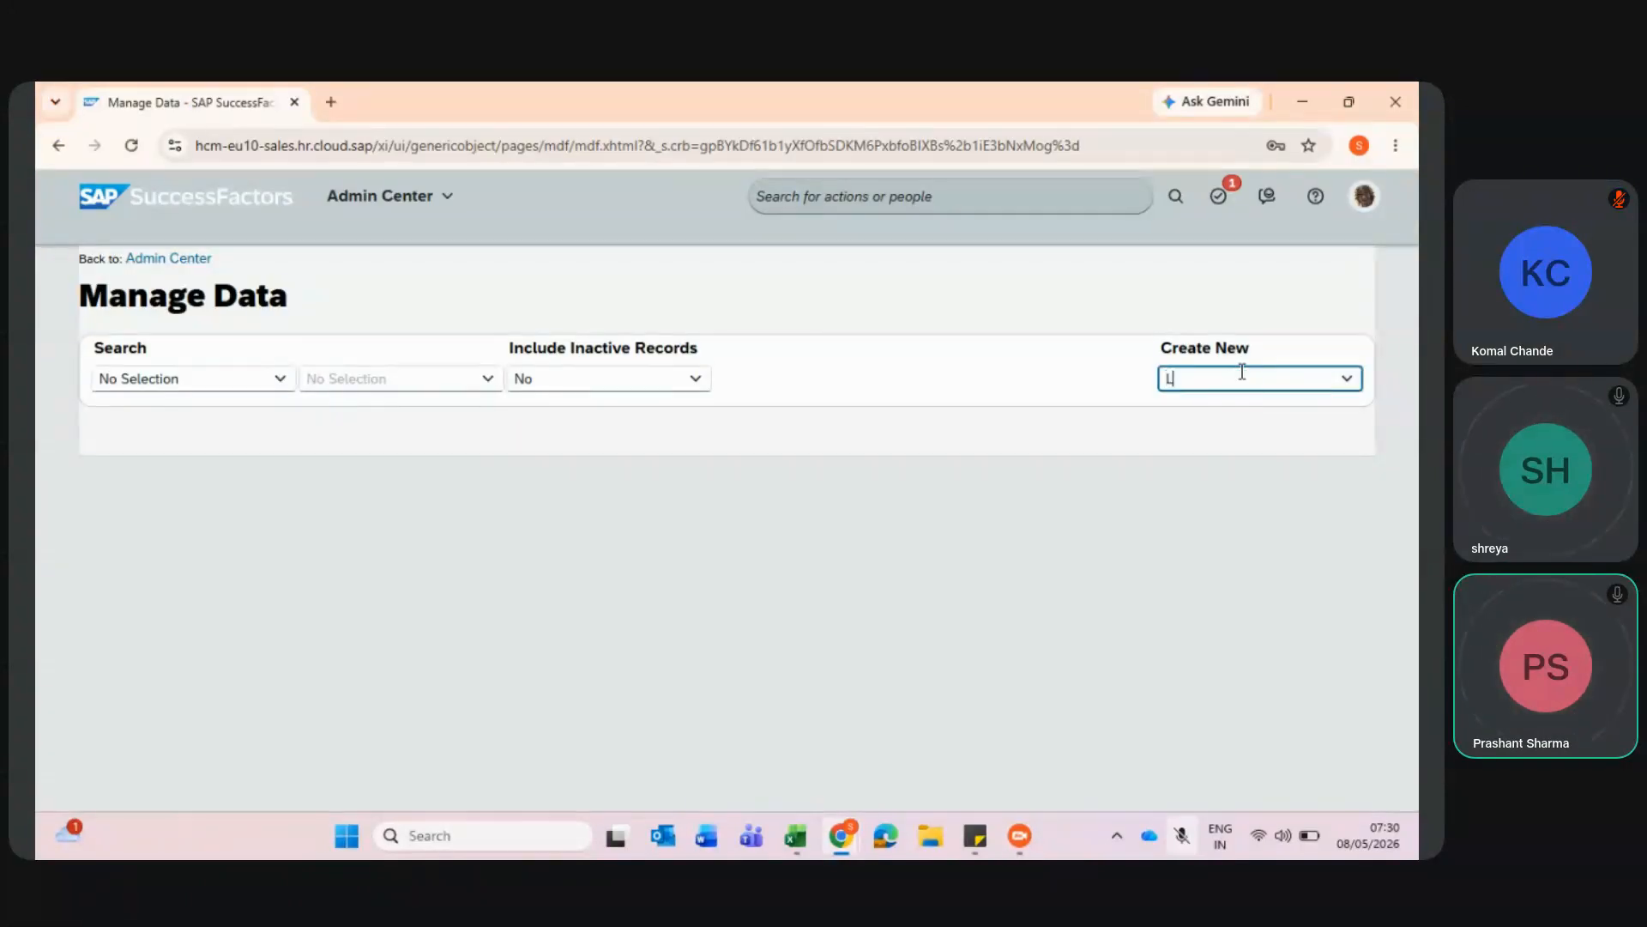
key("BackSpace")
key("BackSpace")
key("BackSpace")
key("BackSpace")
key("BackSpace")
key("BackSpace")
type("legal")
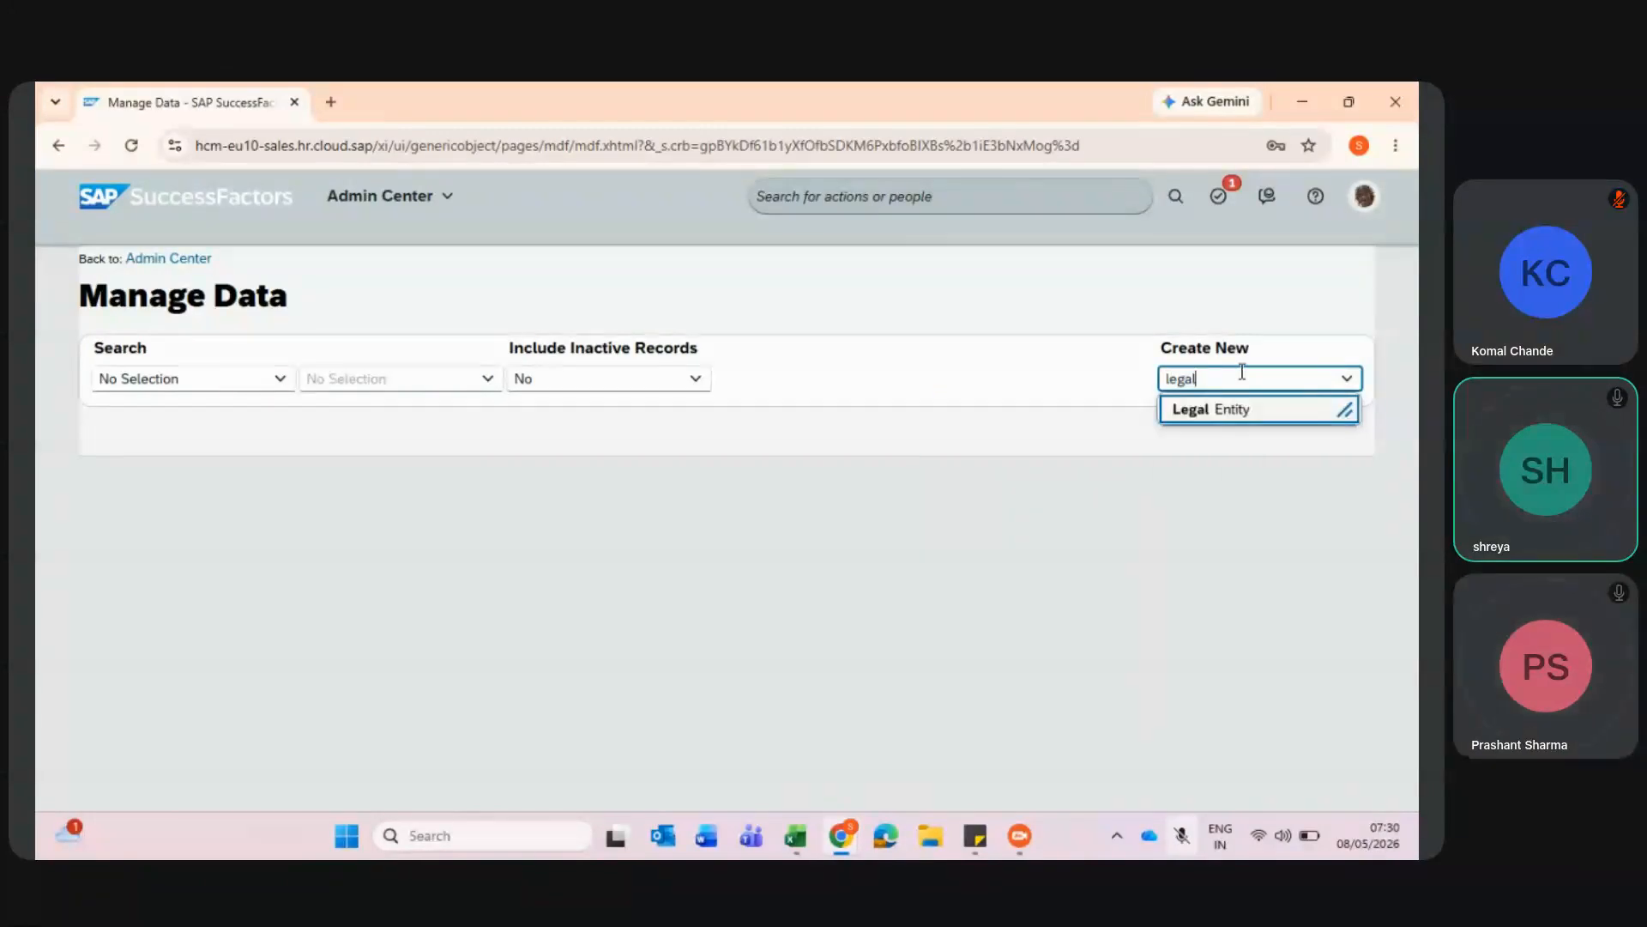
left_click(1228, 412)
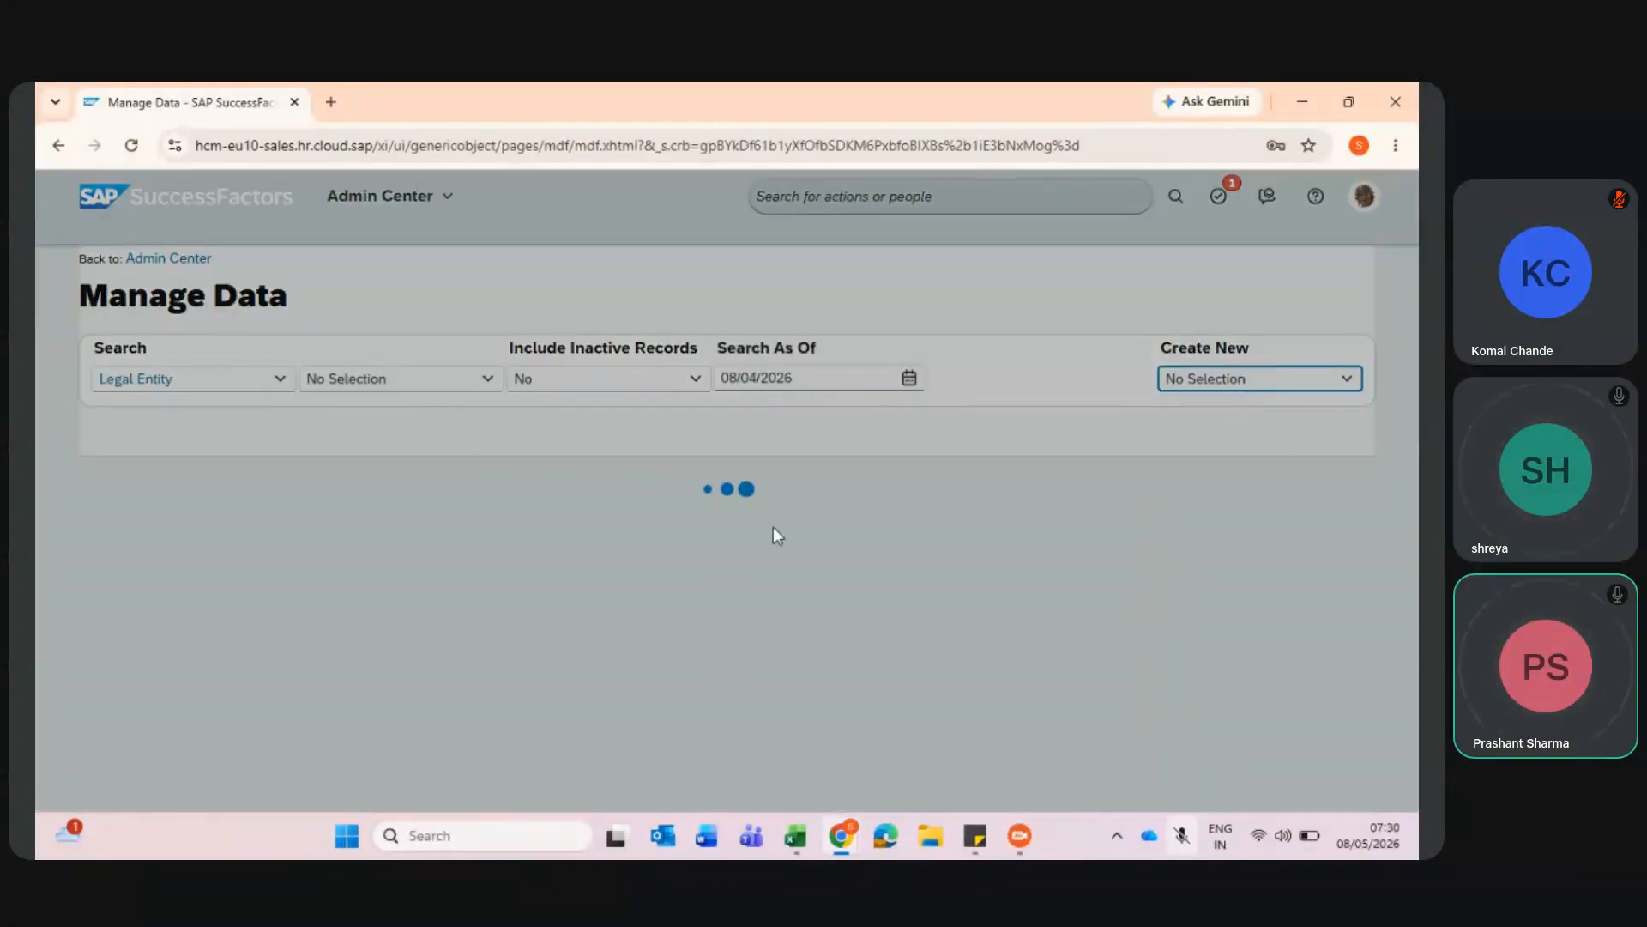
- Look through the Country options on the new Legal Entity form without choosing one
scroll(734, 595, "down", 3)
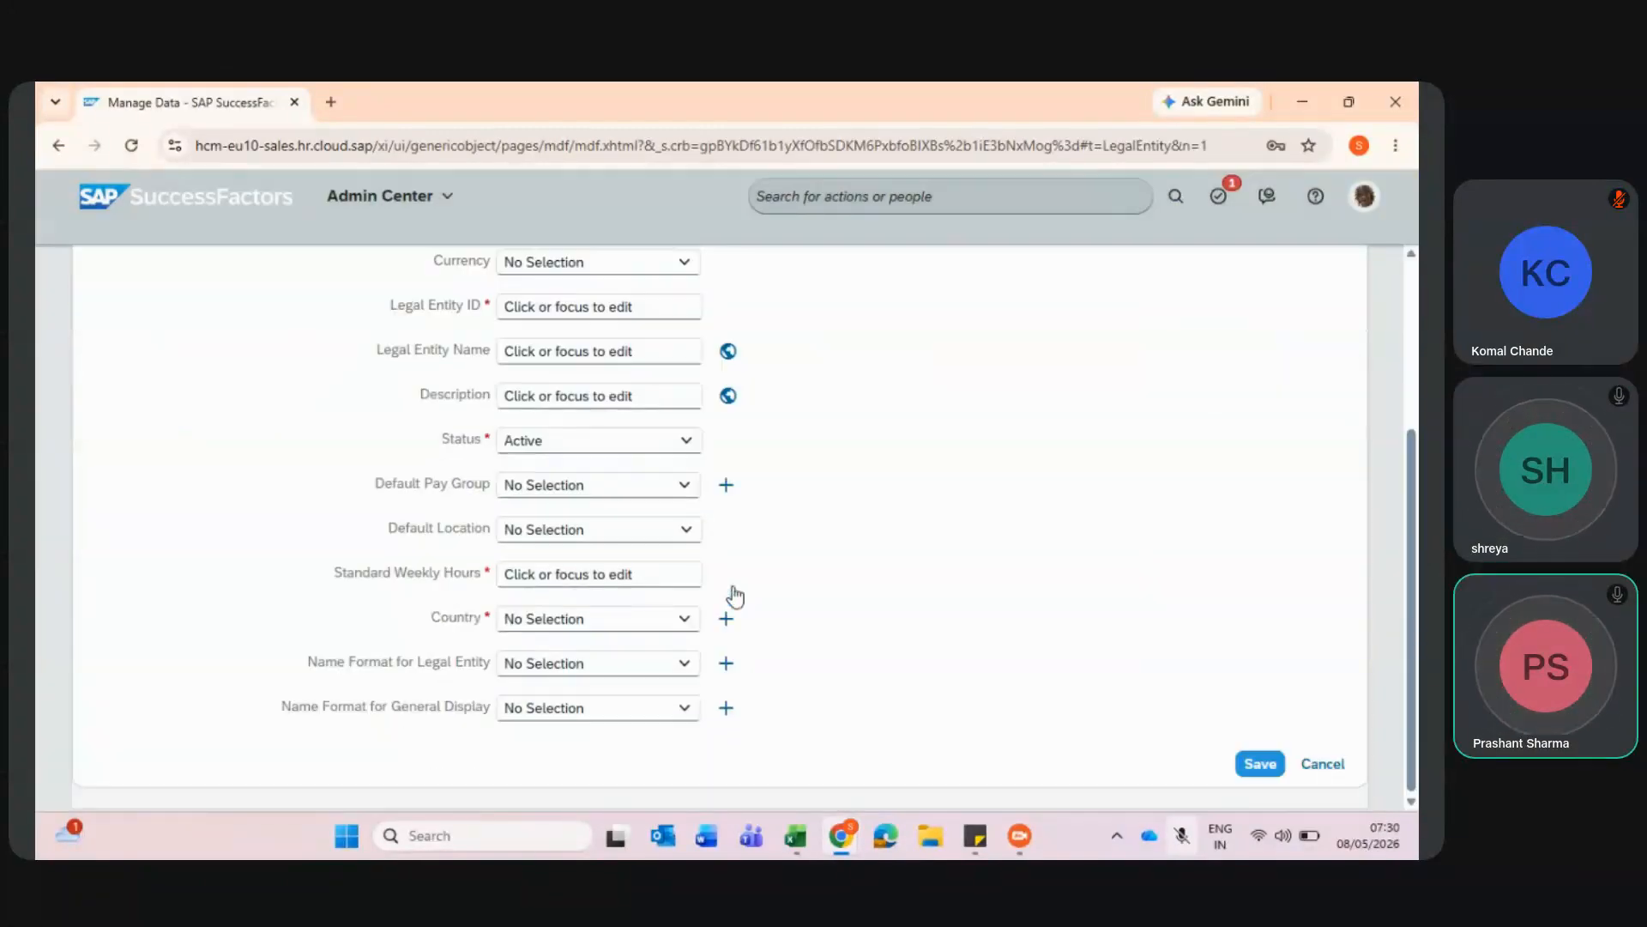
left_click(692, 622)
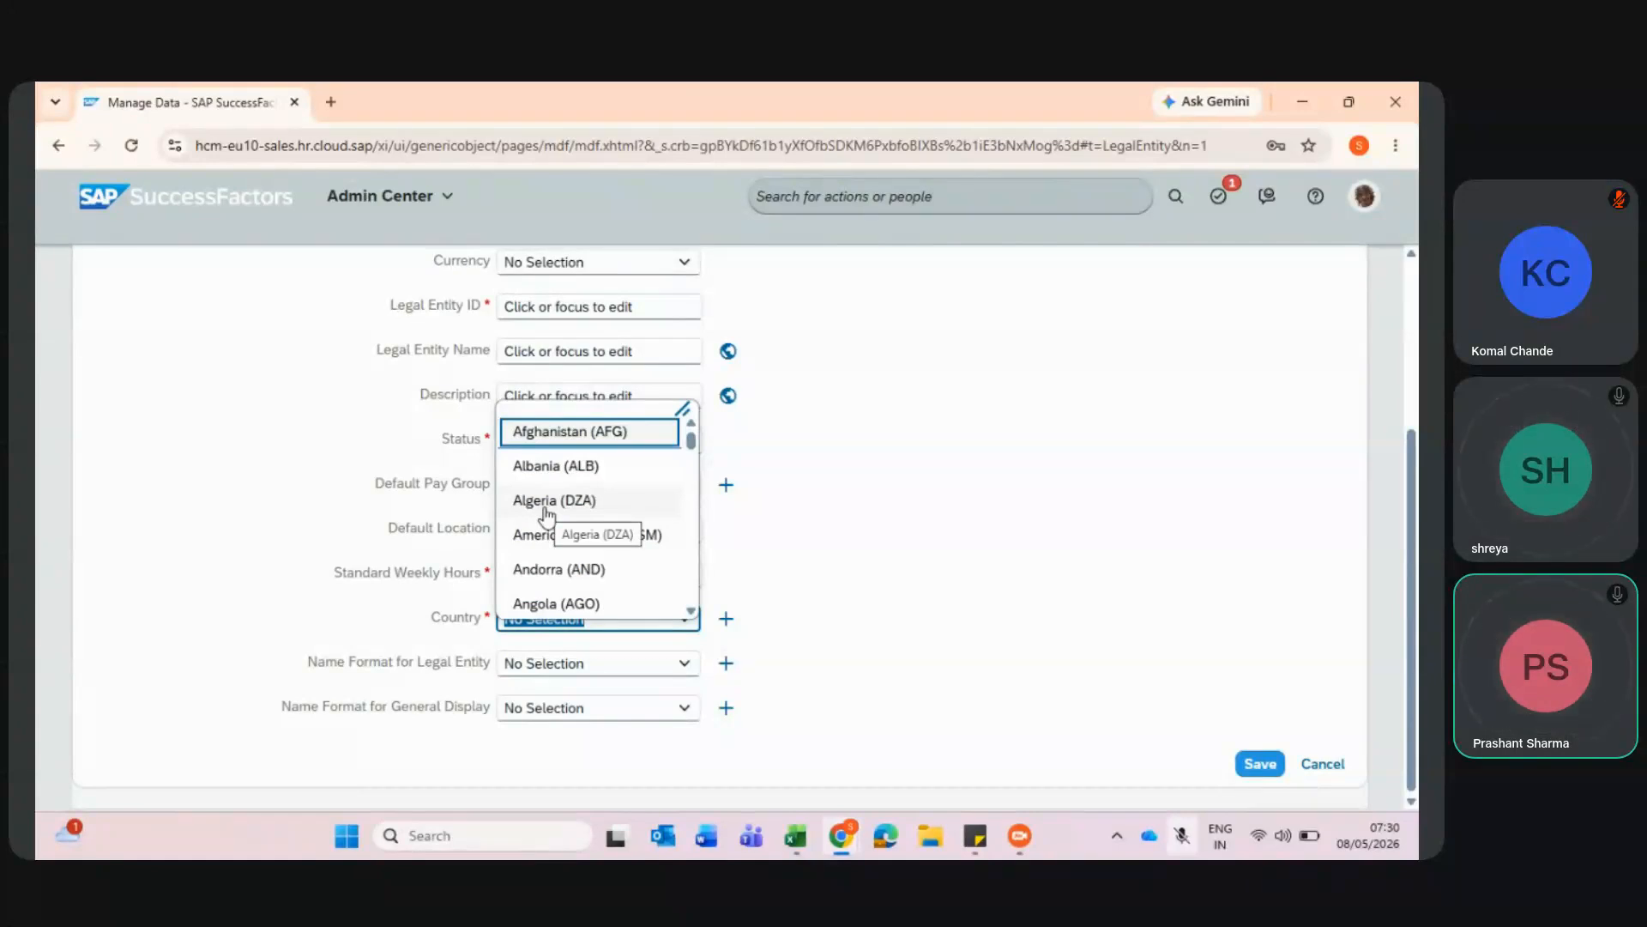
left_click(780, 556)
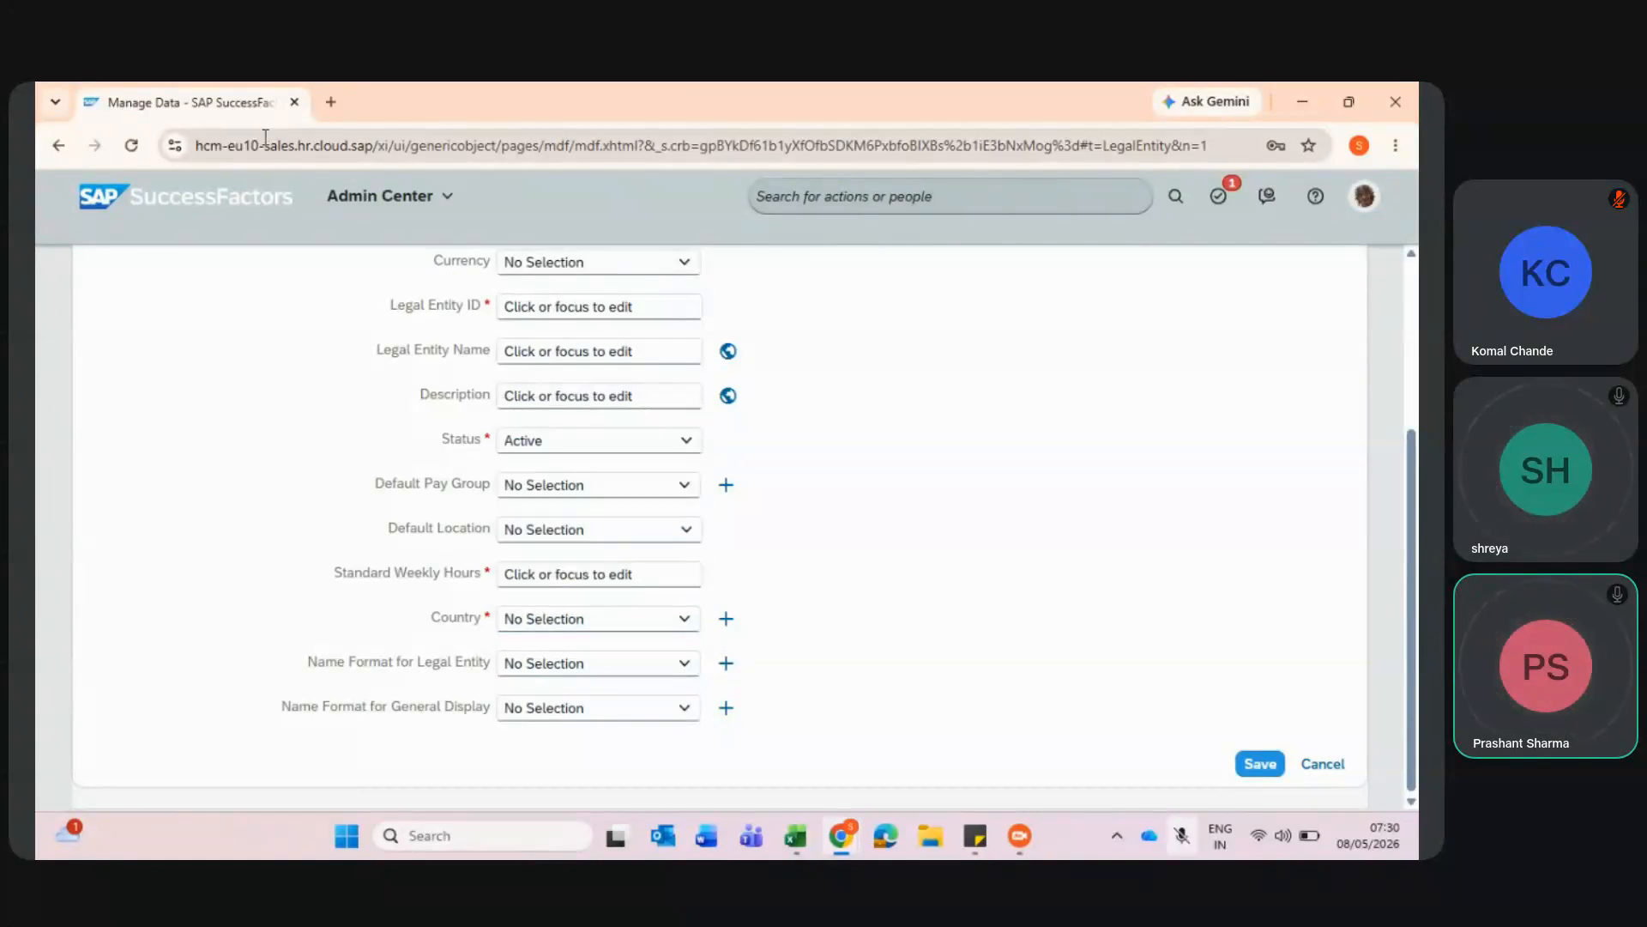
- Duplicate the browser tab holding the Legal Entity form and switch to the copy
right_click(266, 103)
key("Escape")
right_click(266, 104)
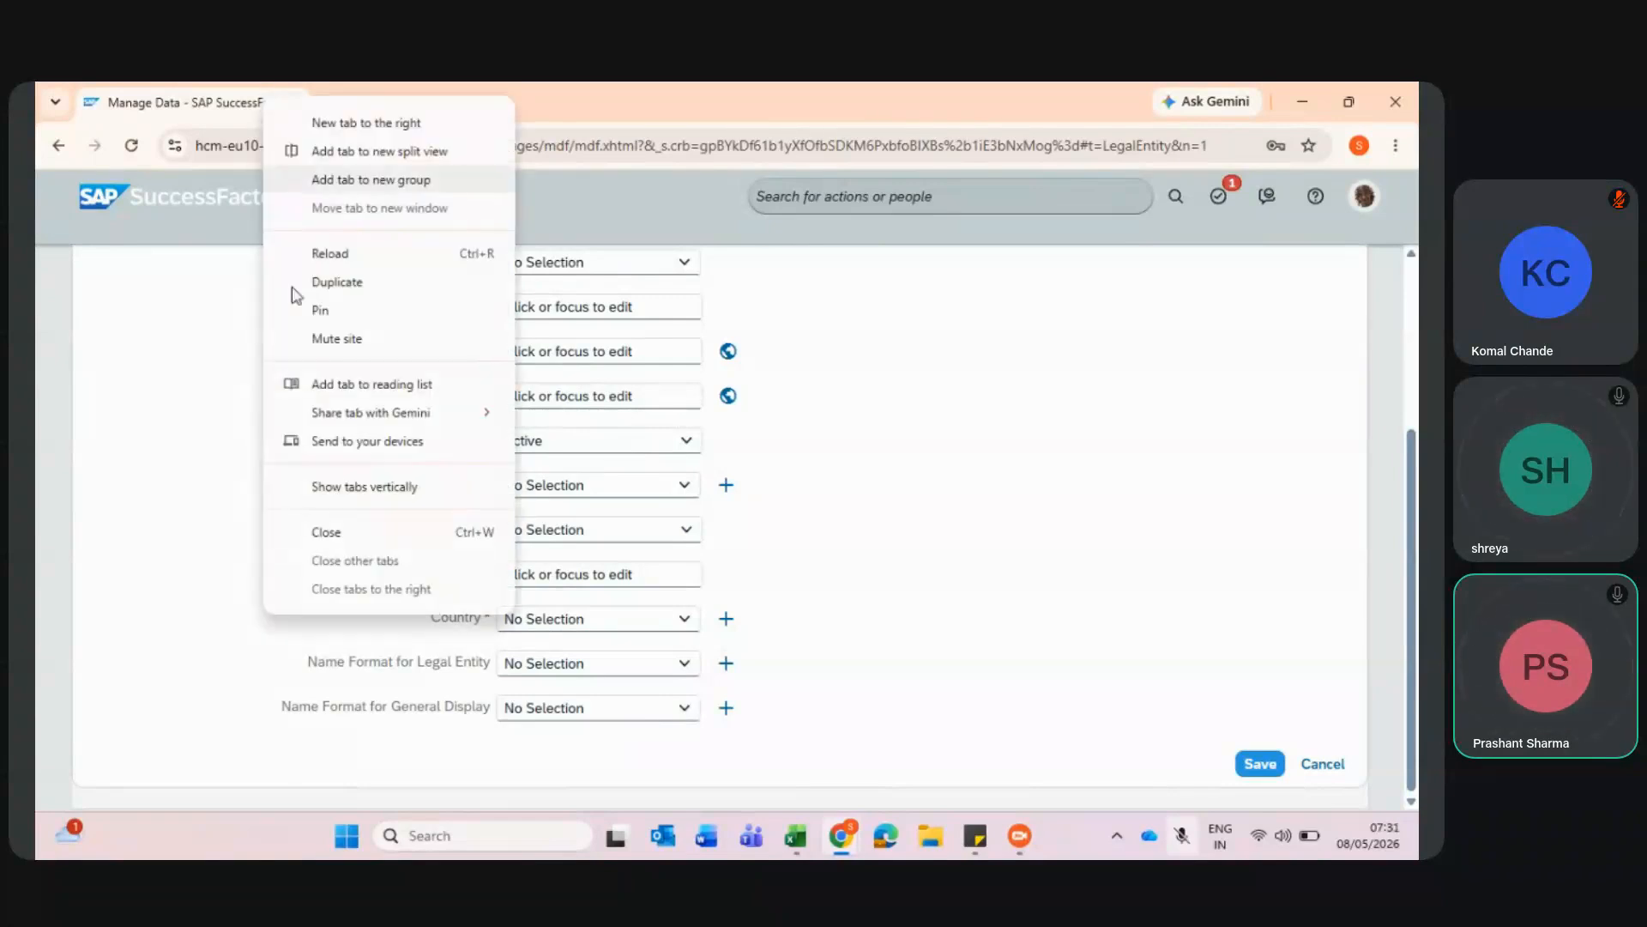
left_click(369, 290)
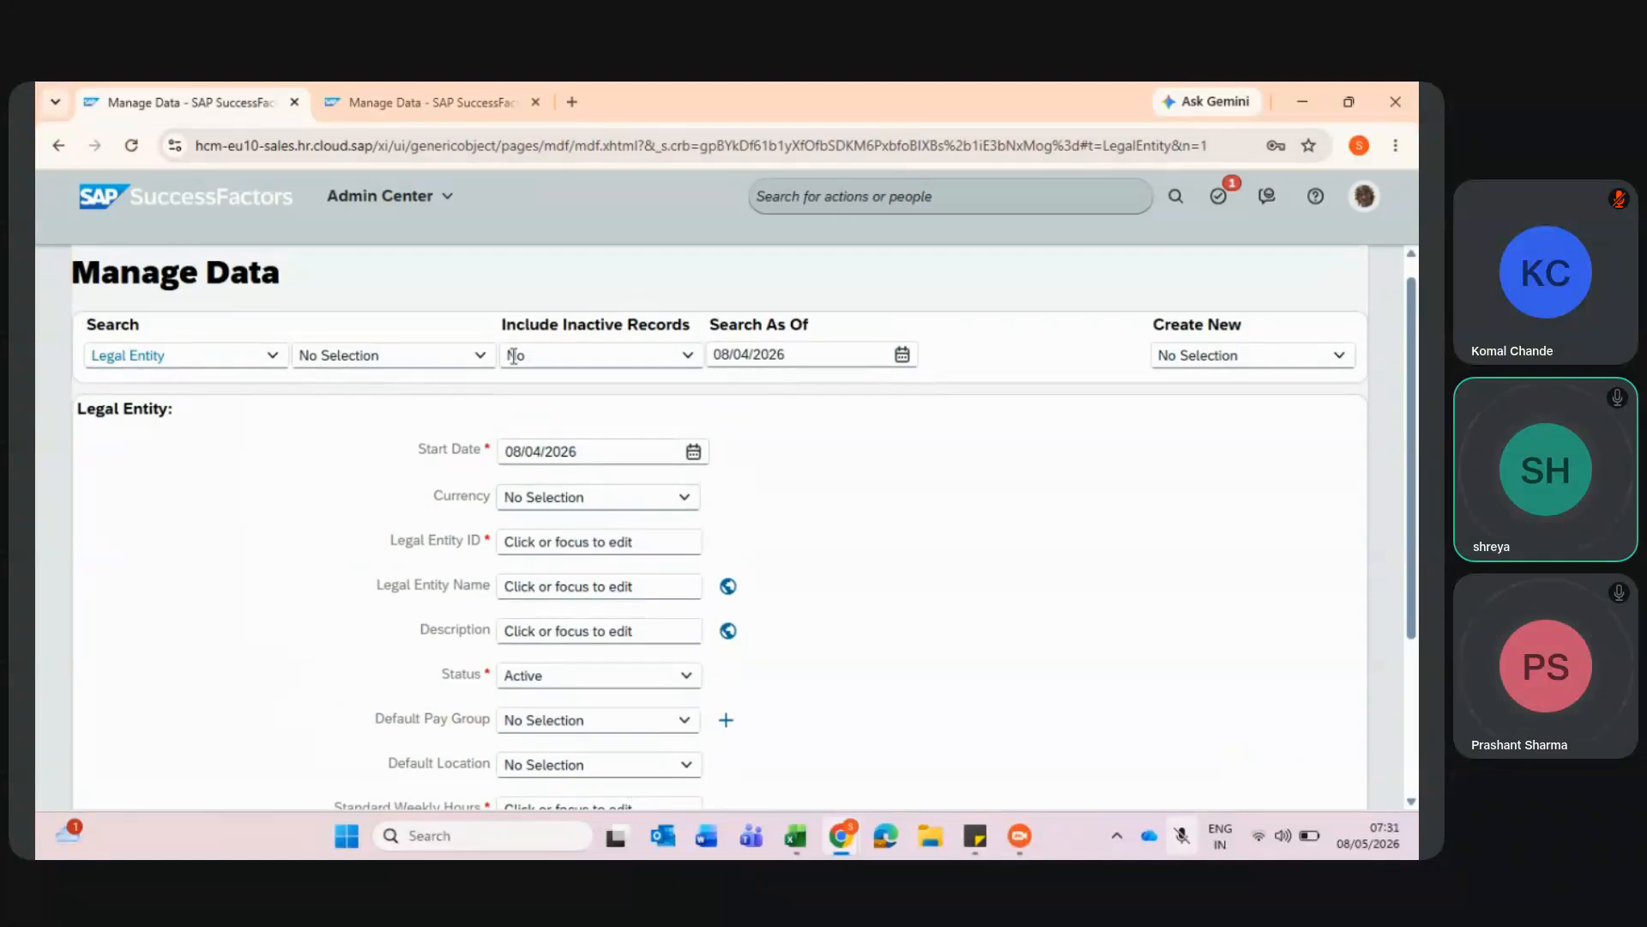
scroll(497, 425, "down", 2)
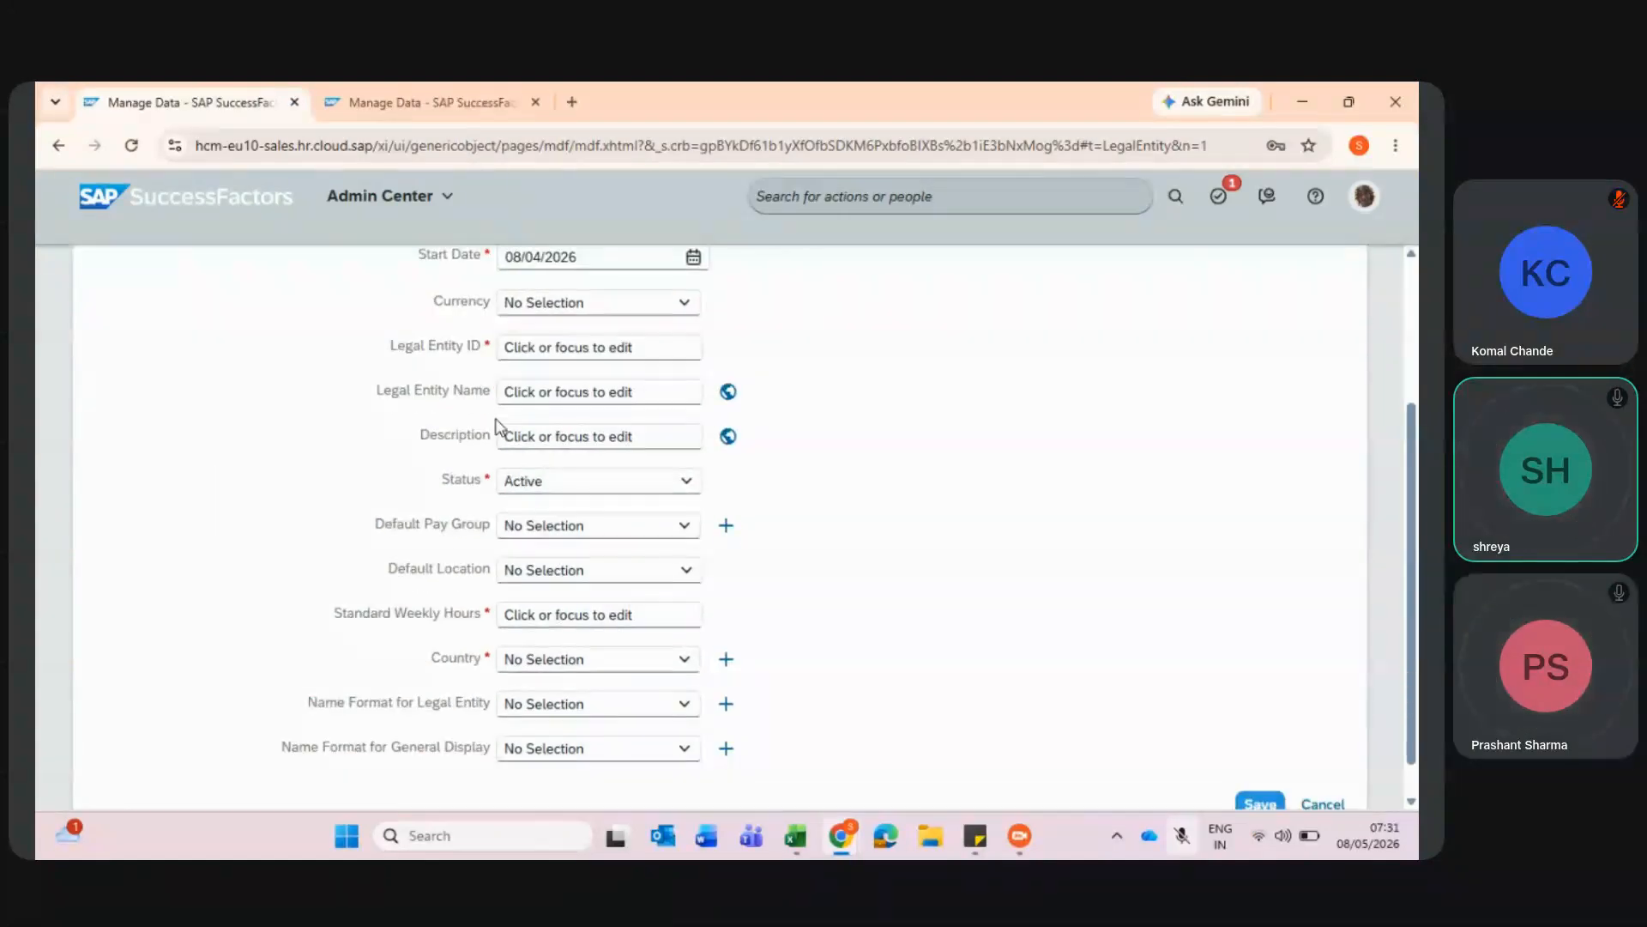
left_click(416, 86)
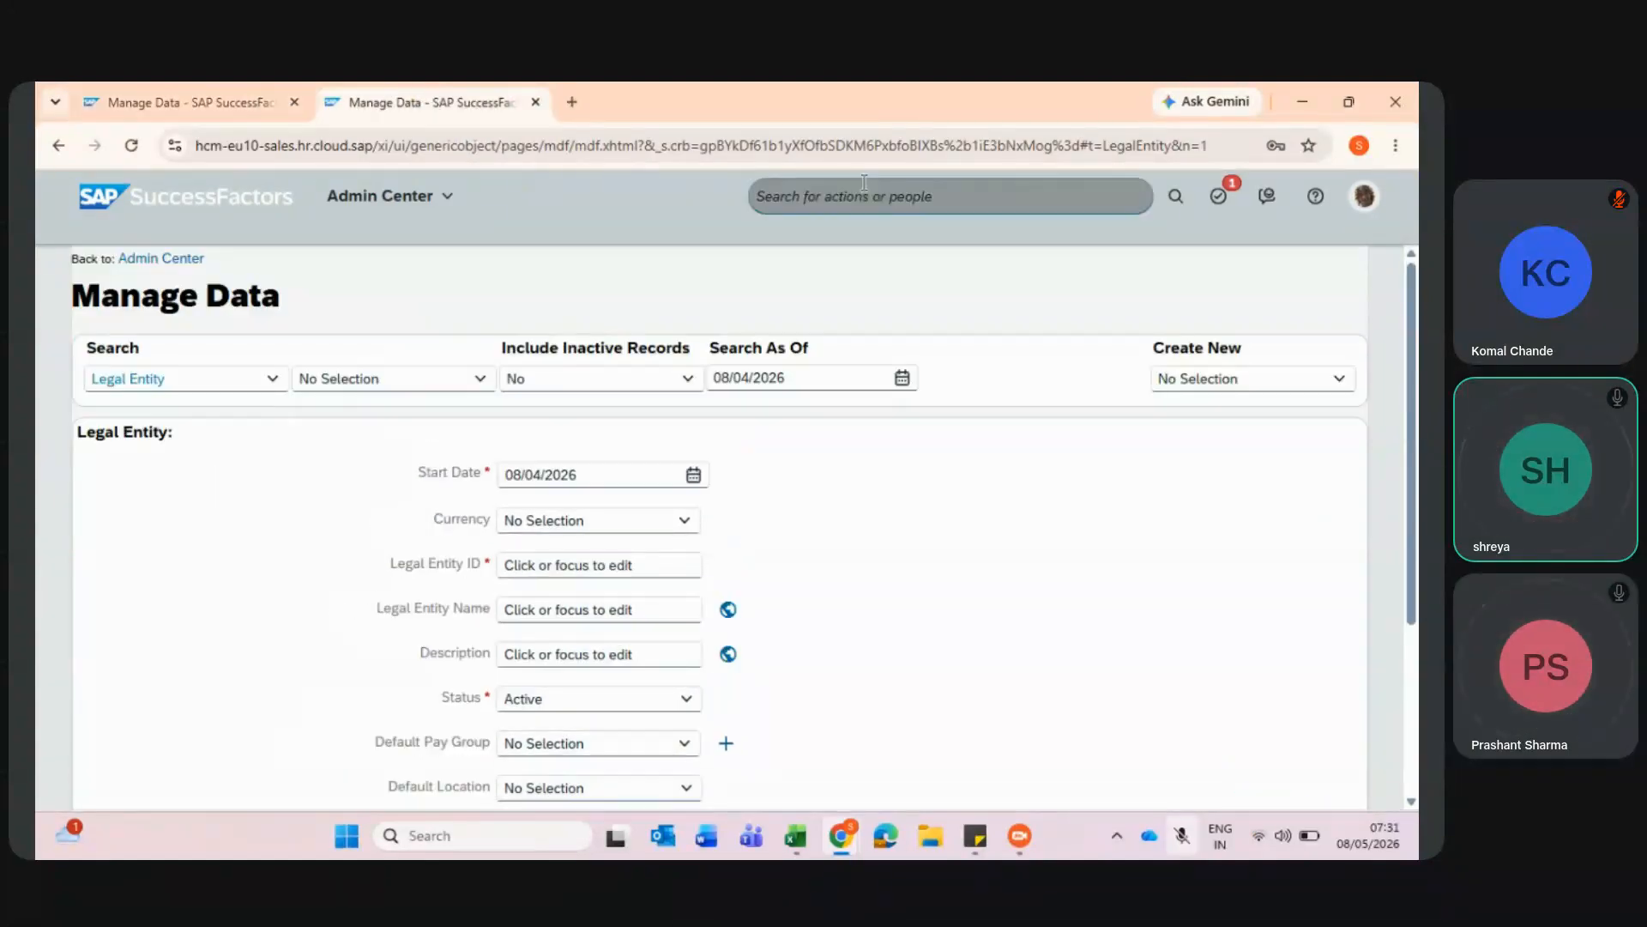
- Find Configure Object Definitions through the action search and open it in the duplicated tab
left_click(854, 196)
type("con")
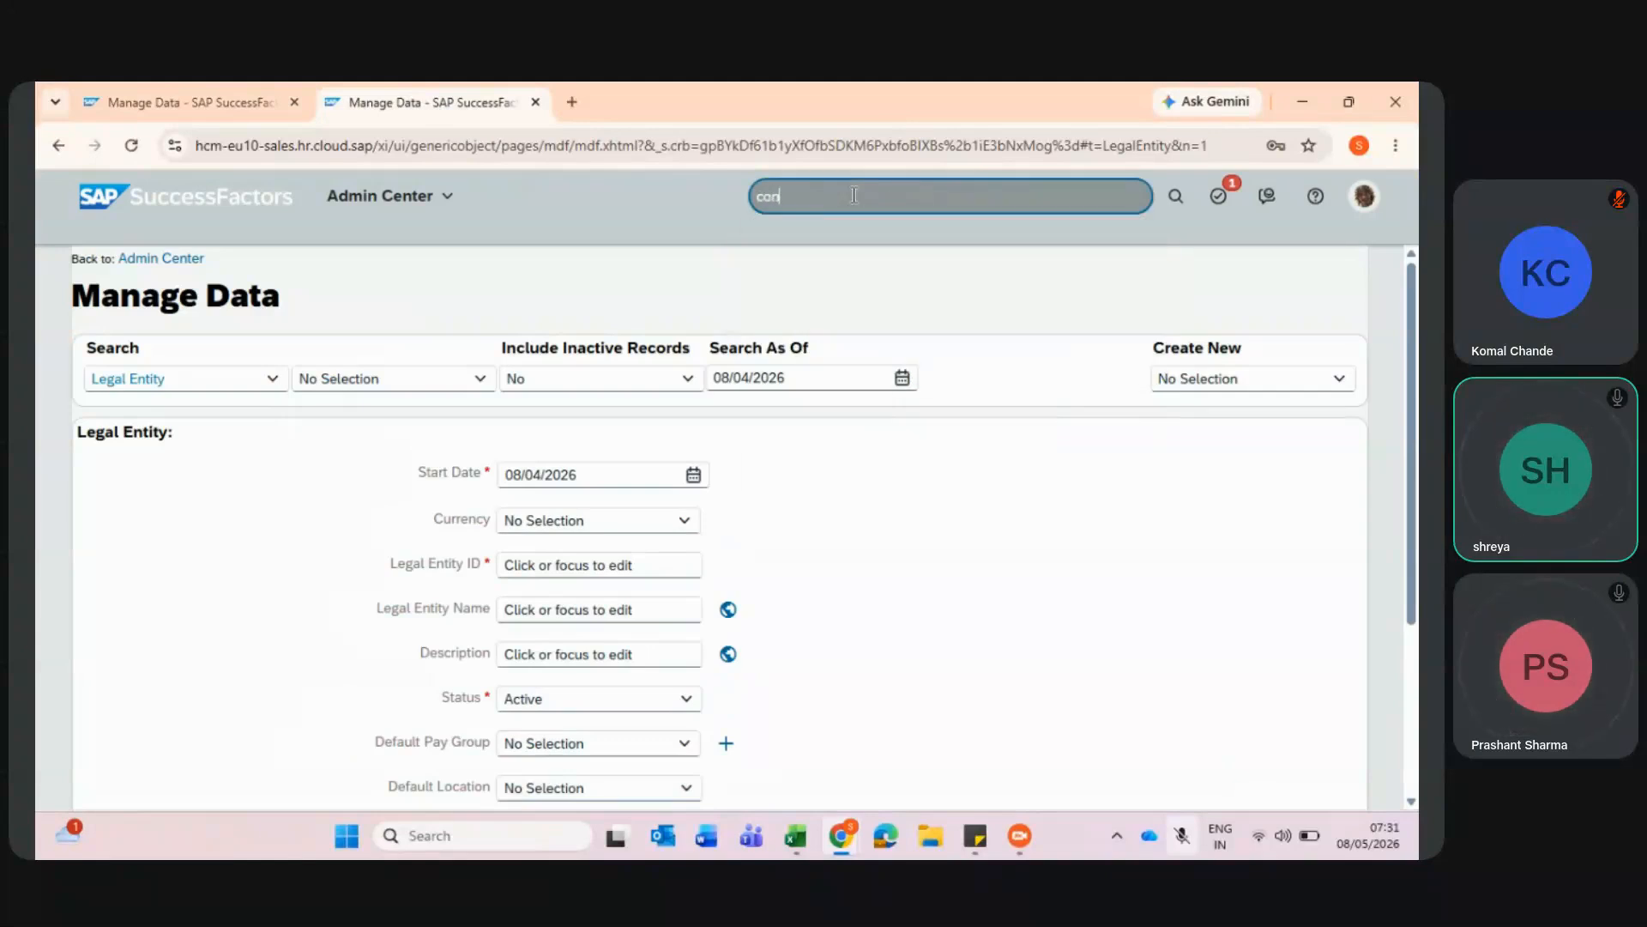
type("figurew")
key("BackSpace")
type("o")
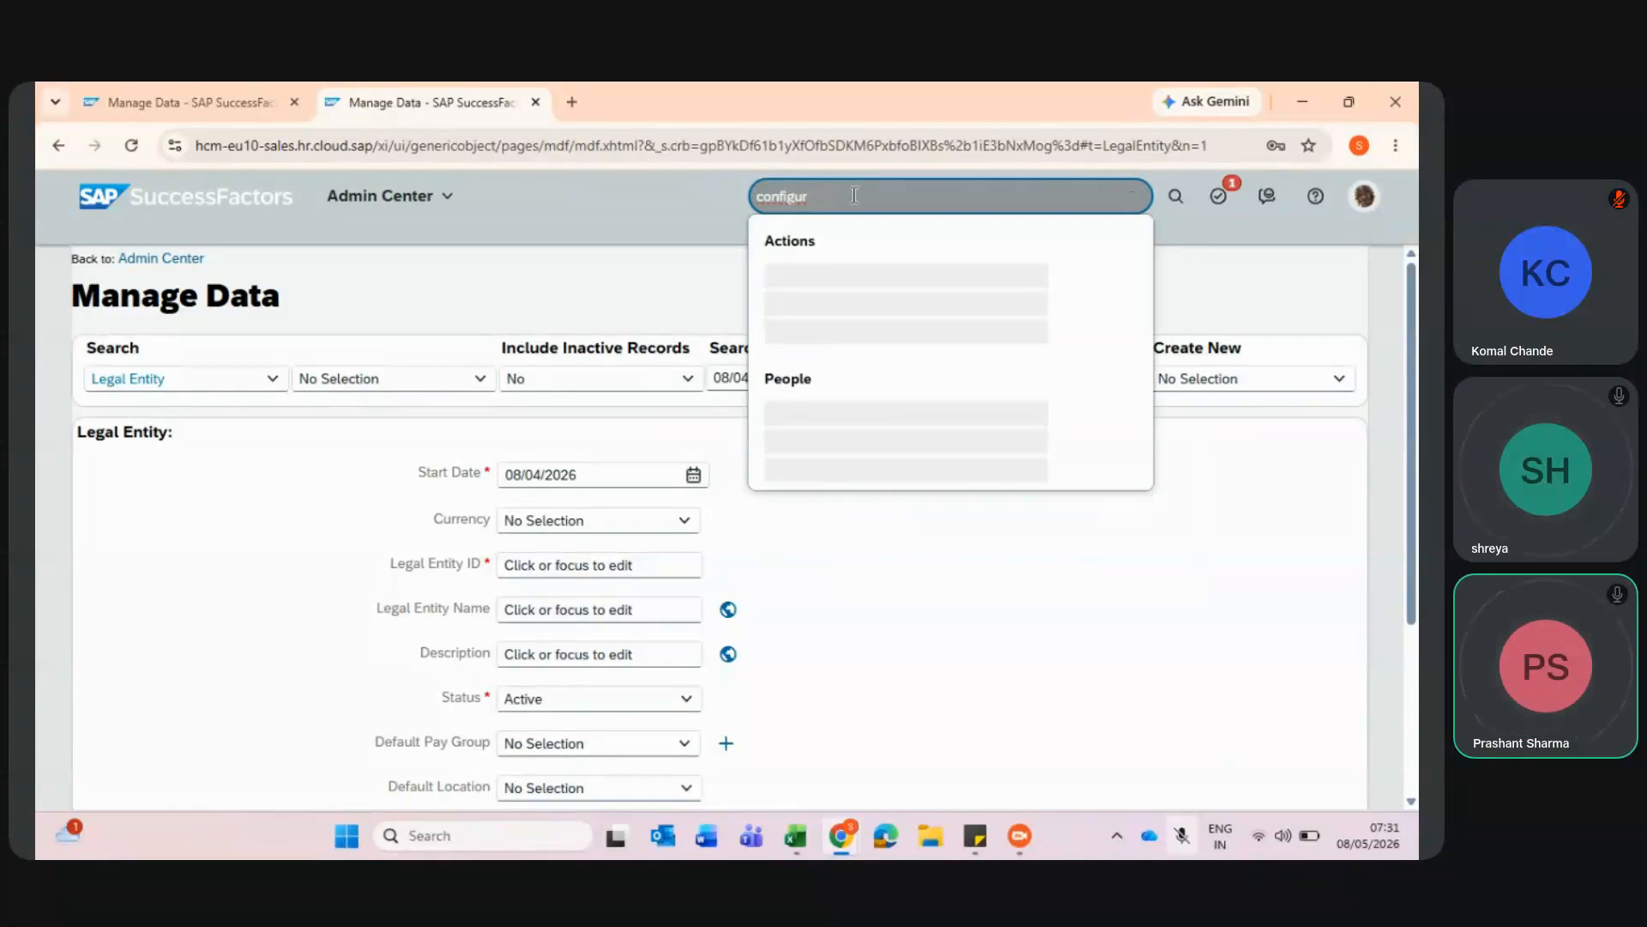
type("bje d")
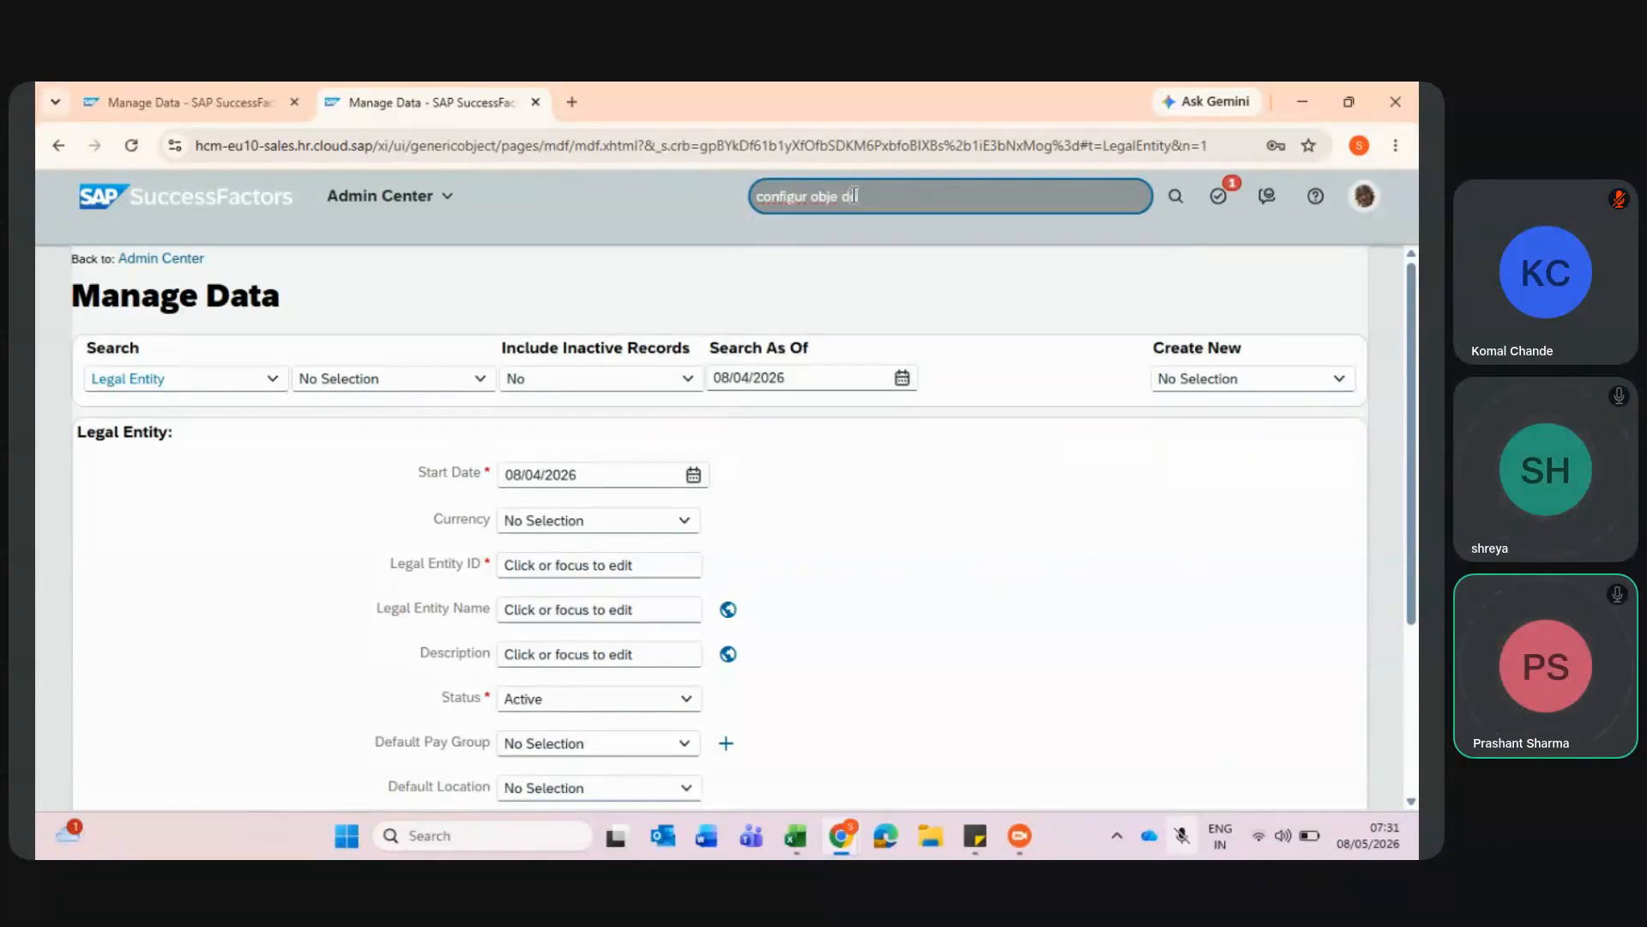
type("ef")
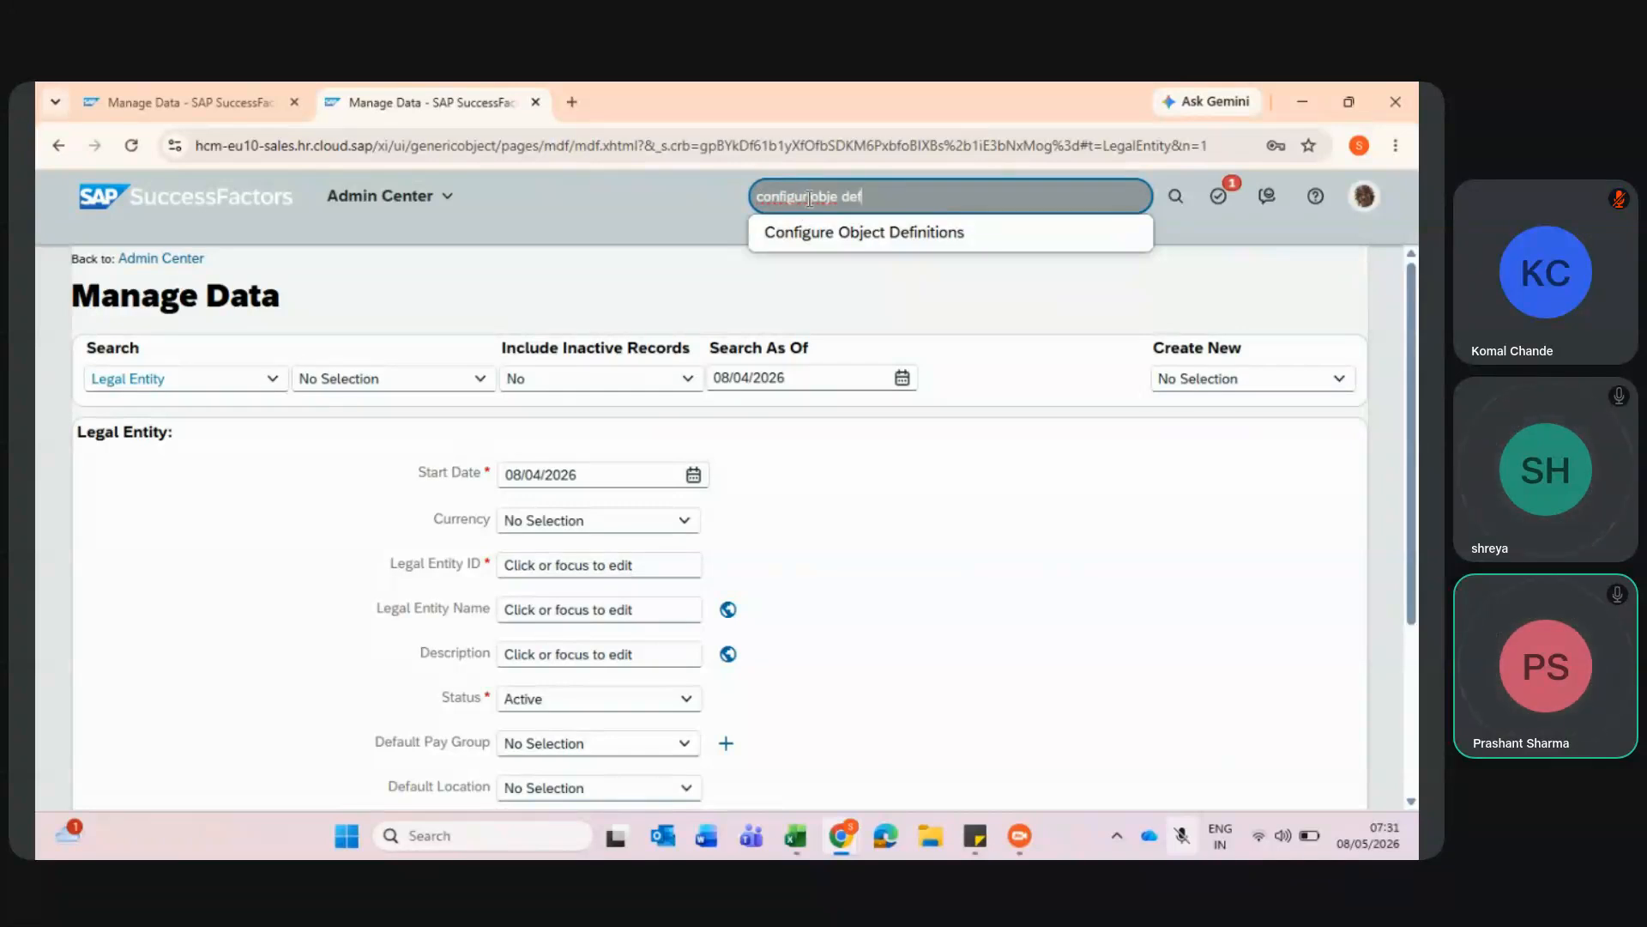
left_click(839, 235)
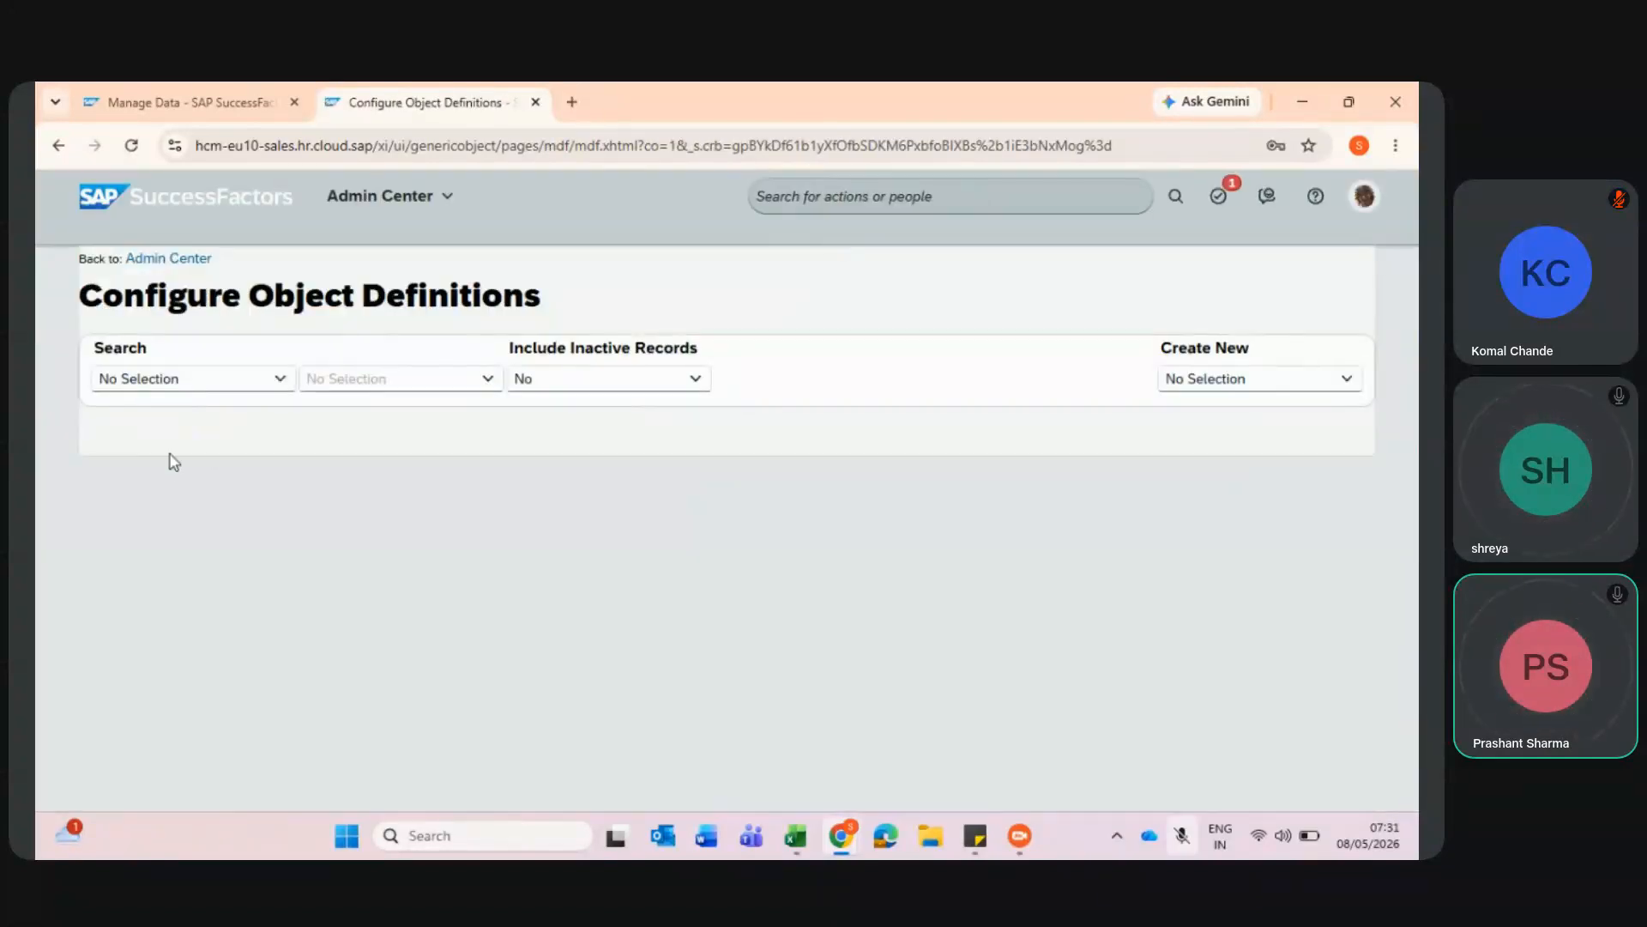
- Display the Object Definition named Legal Entity
left_click(280, 383)
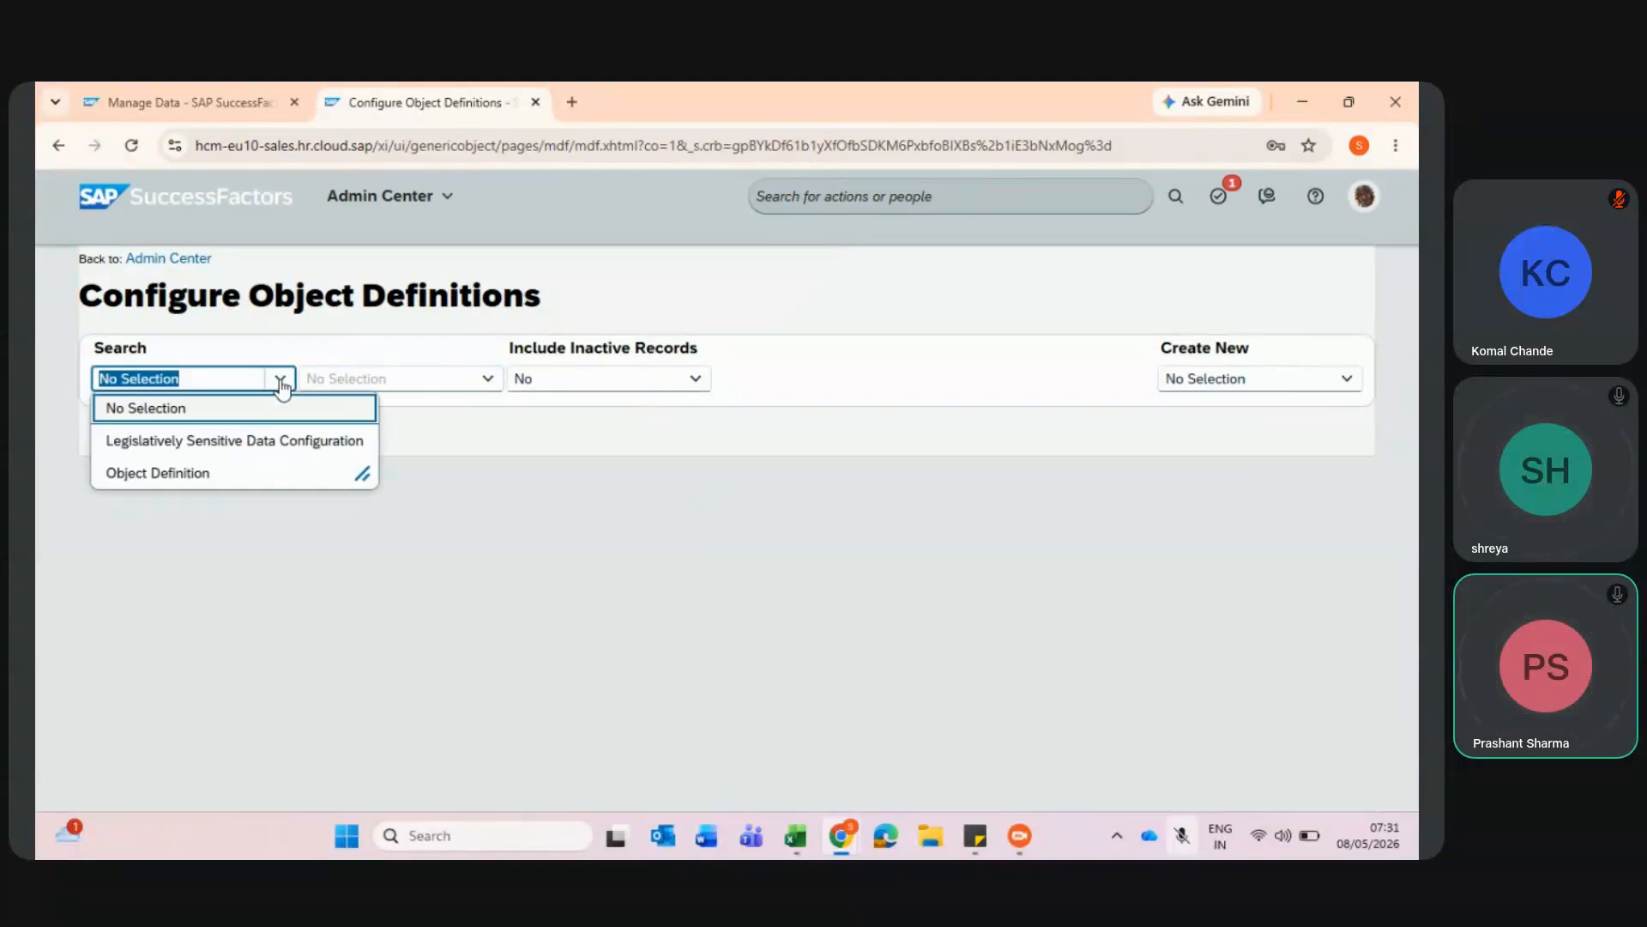
left_click(188, 473)
left_click(352, 383)
type("legal entit")
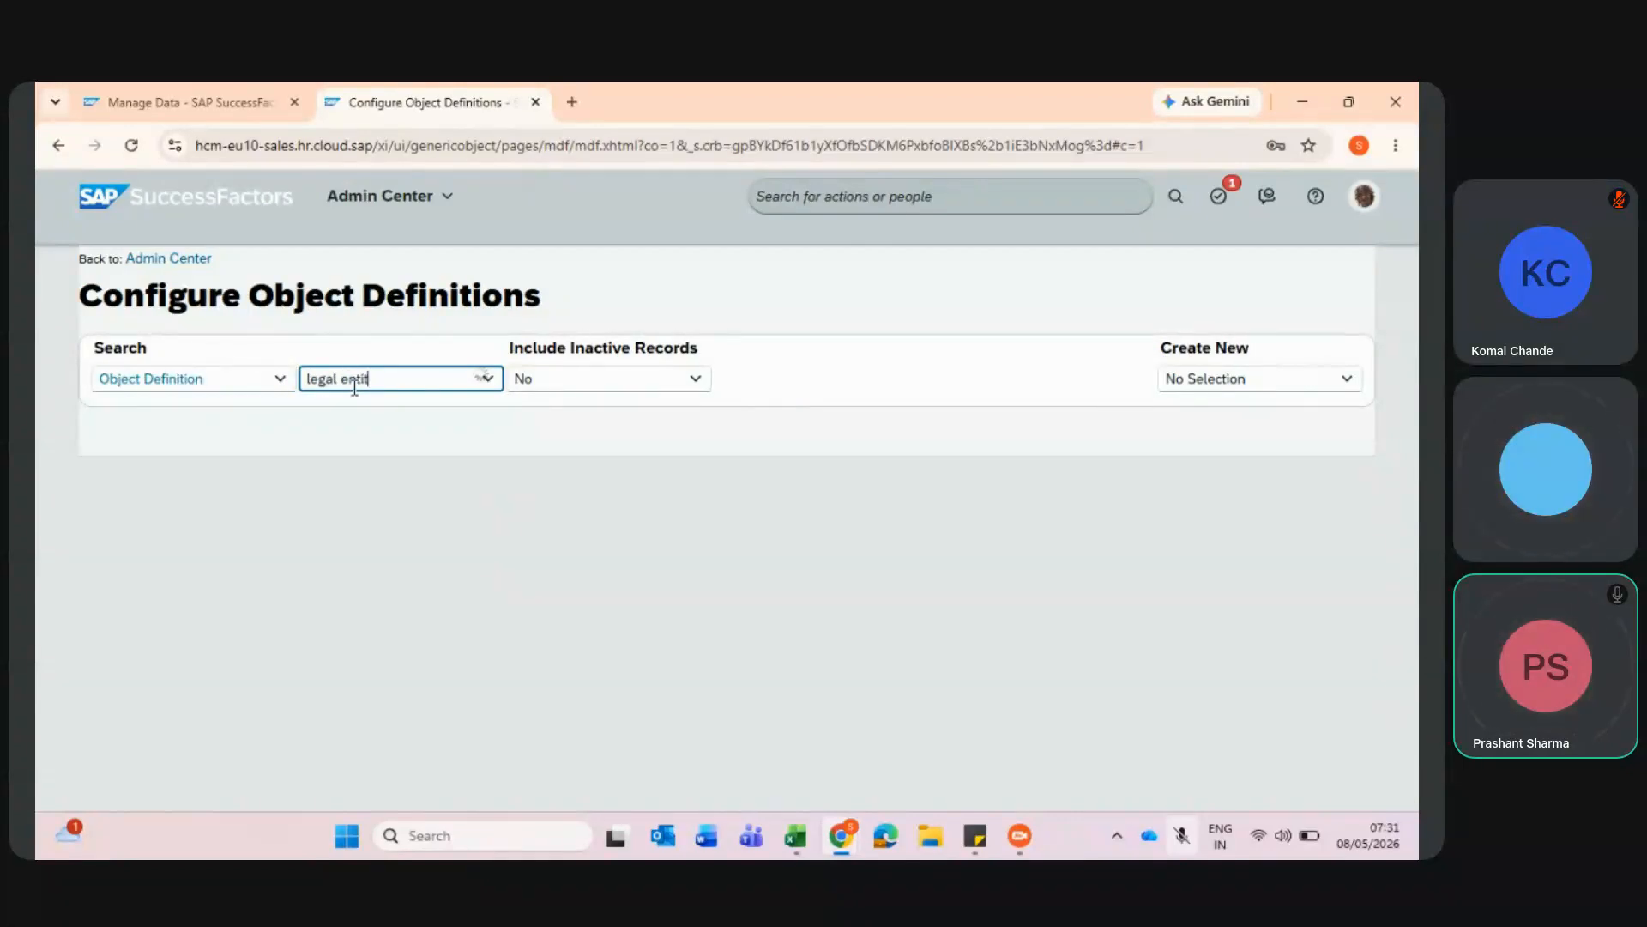
type("y")
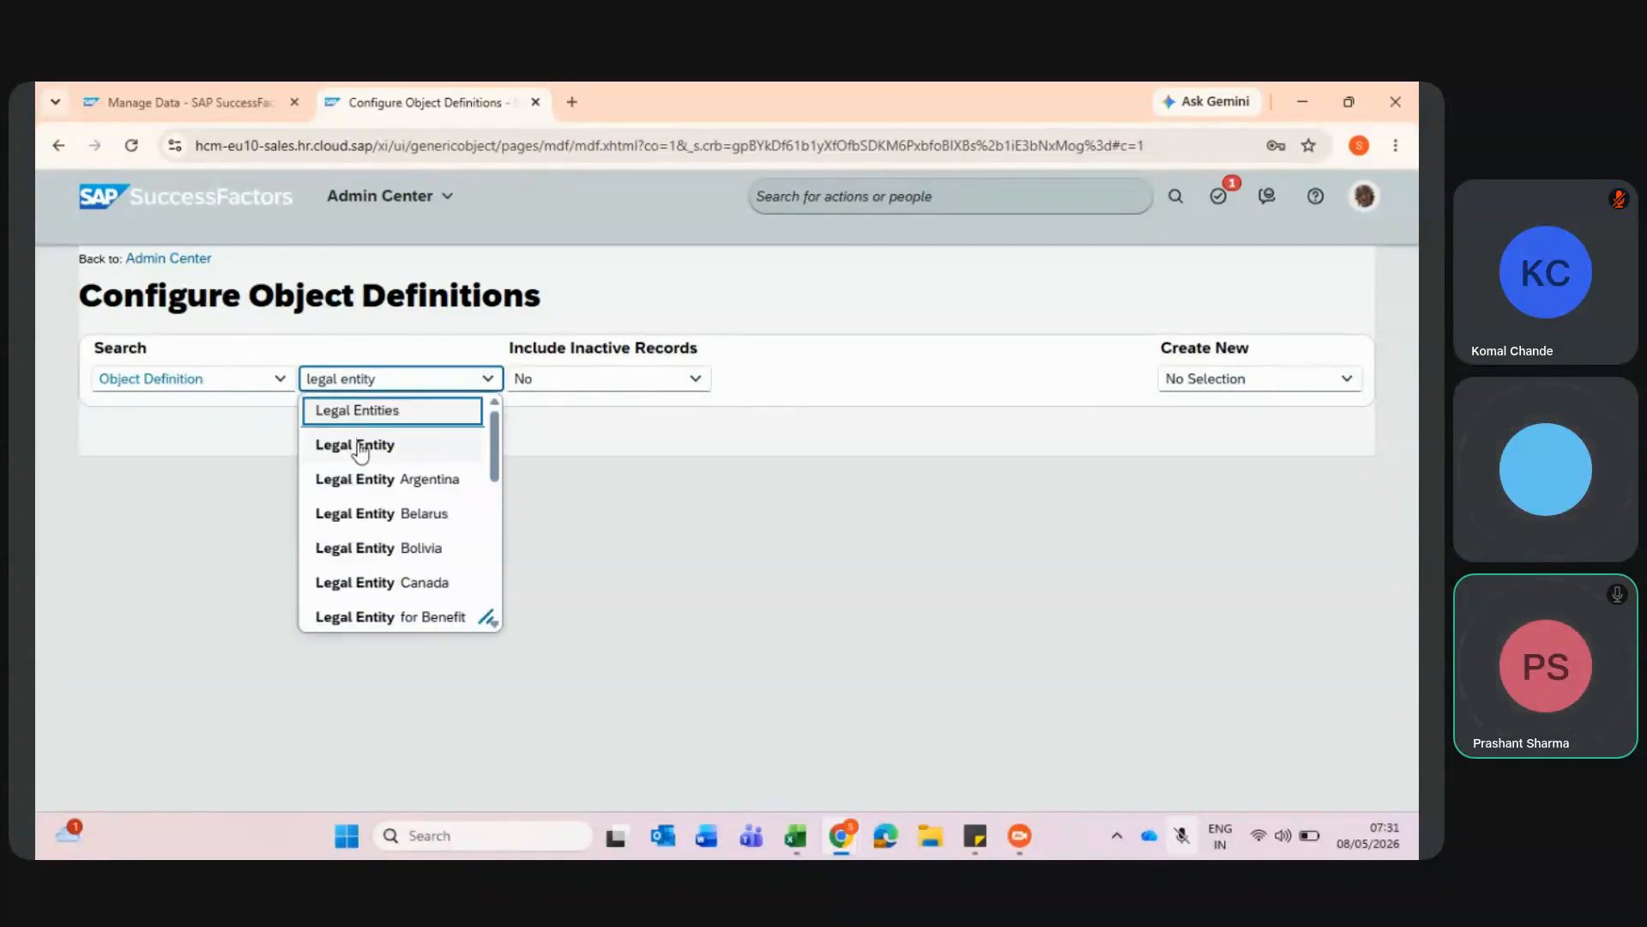
left_click(358, 441)
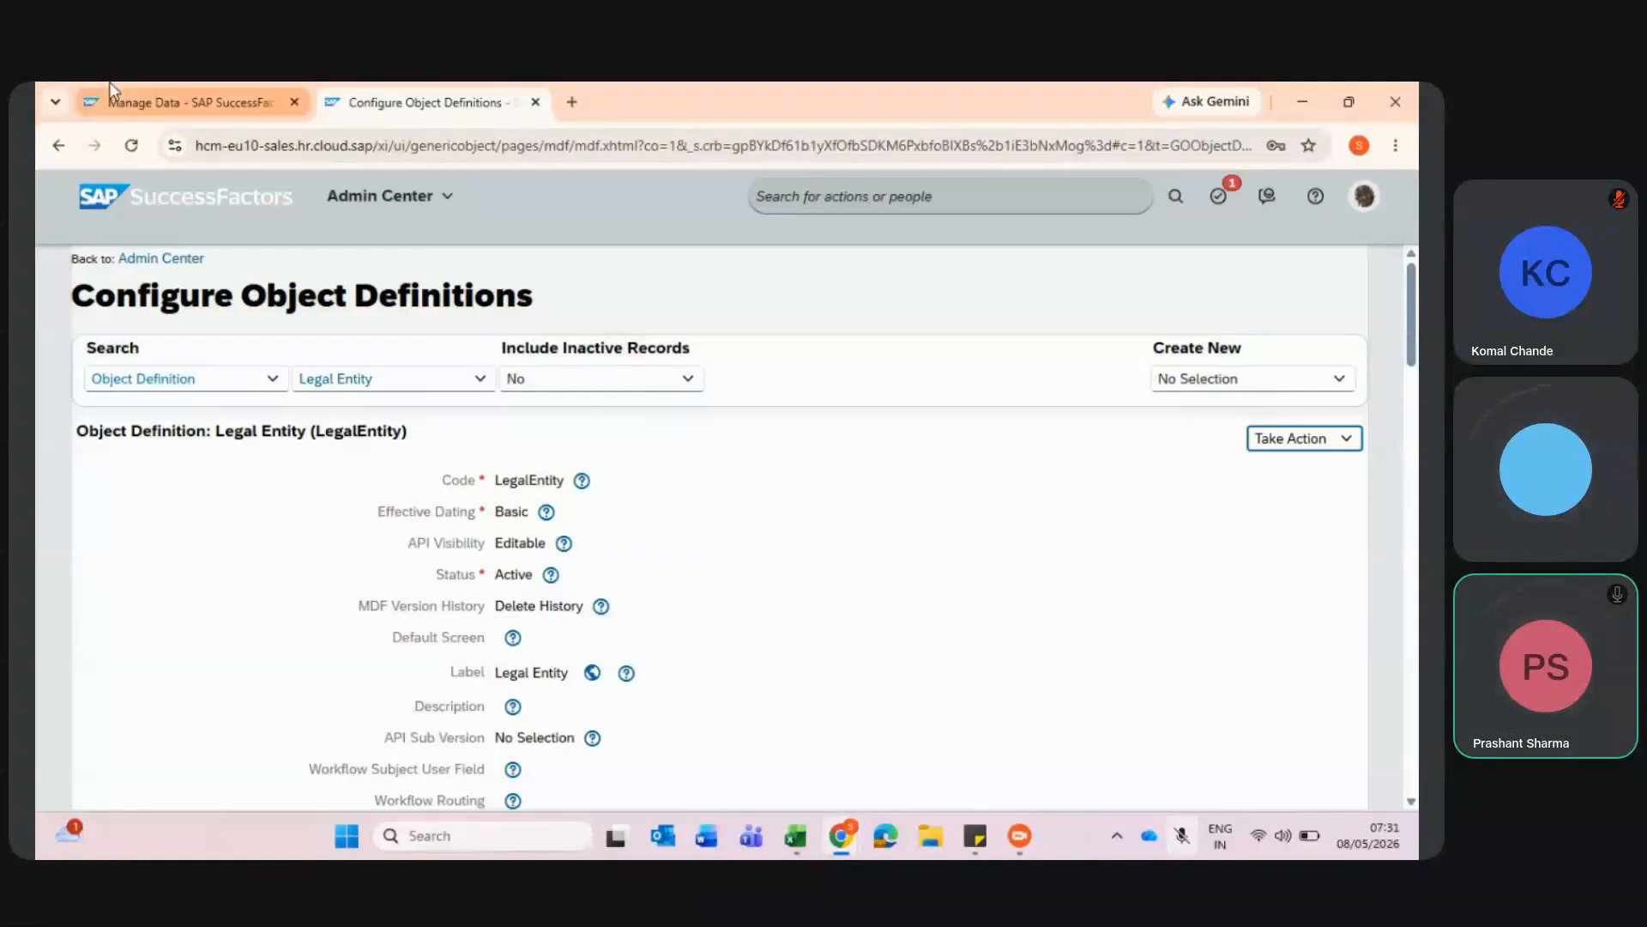
- Go back to the new Legal Entity form in Manage Data and examine its Country options beside the object definition
left_click(129, 102)
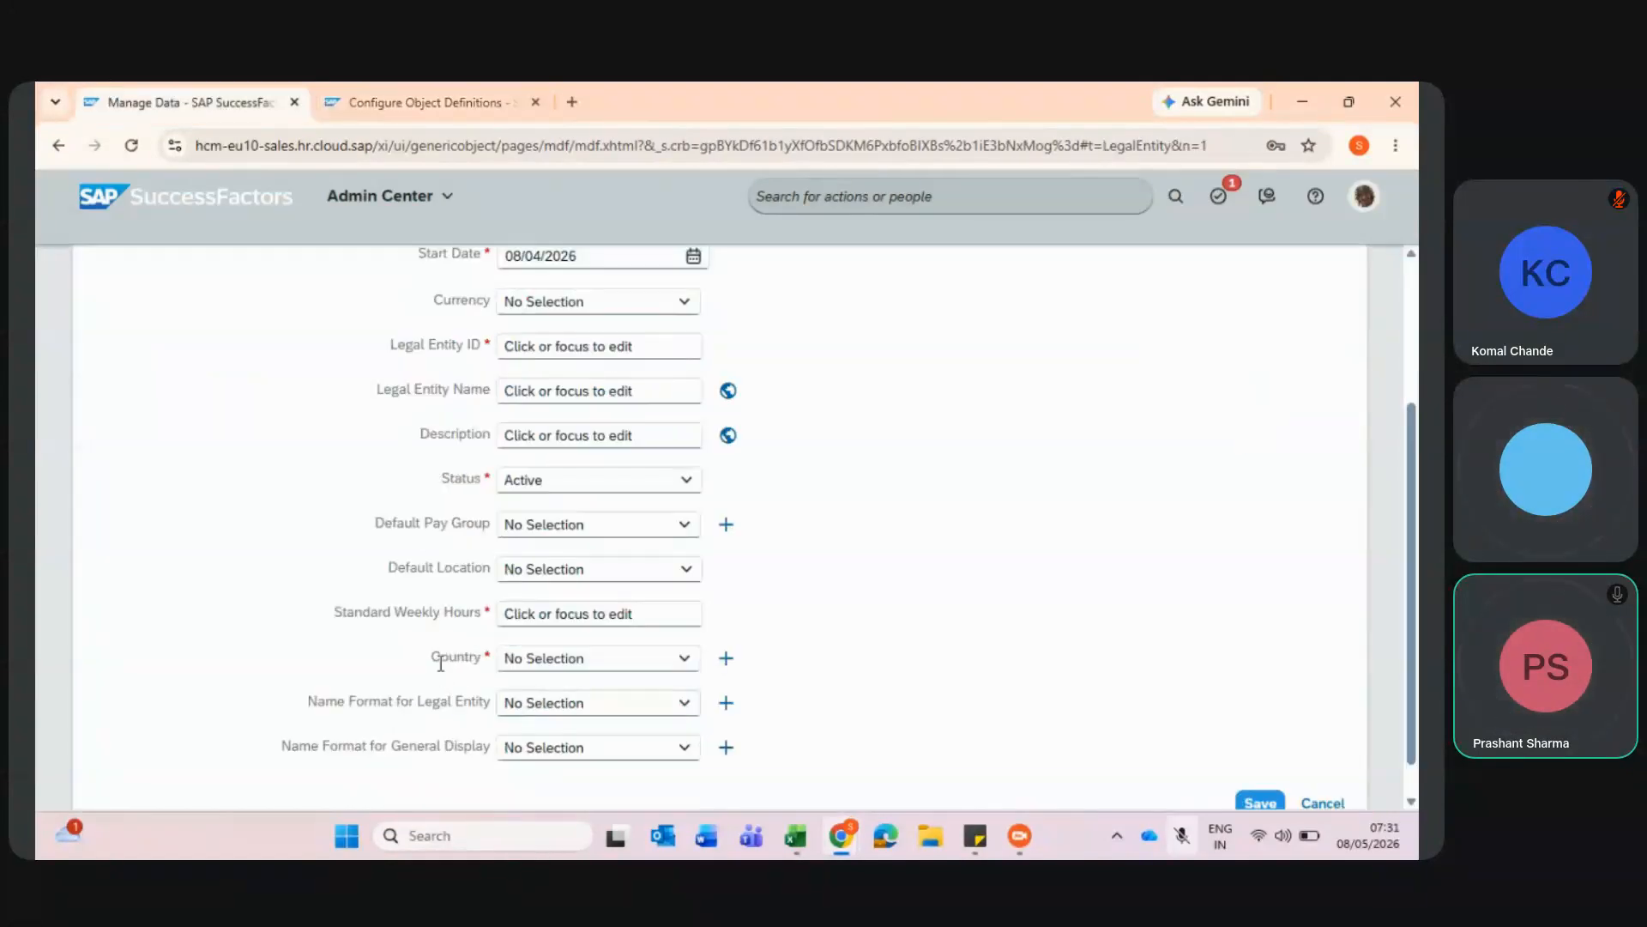
left_click(687, 662)
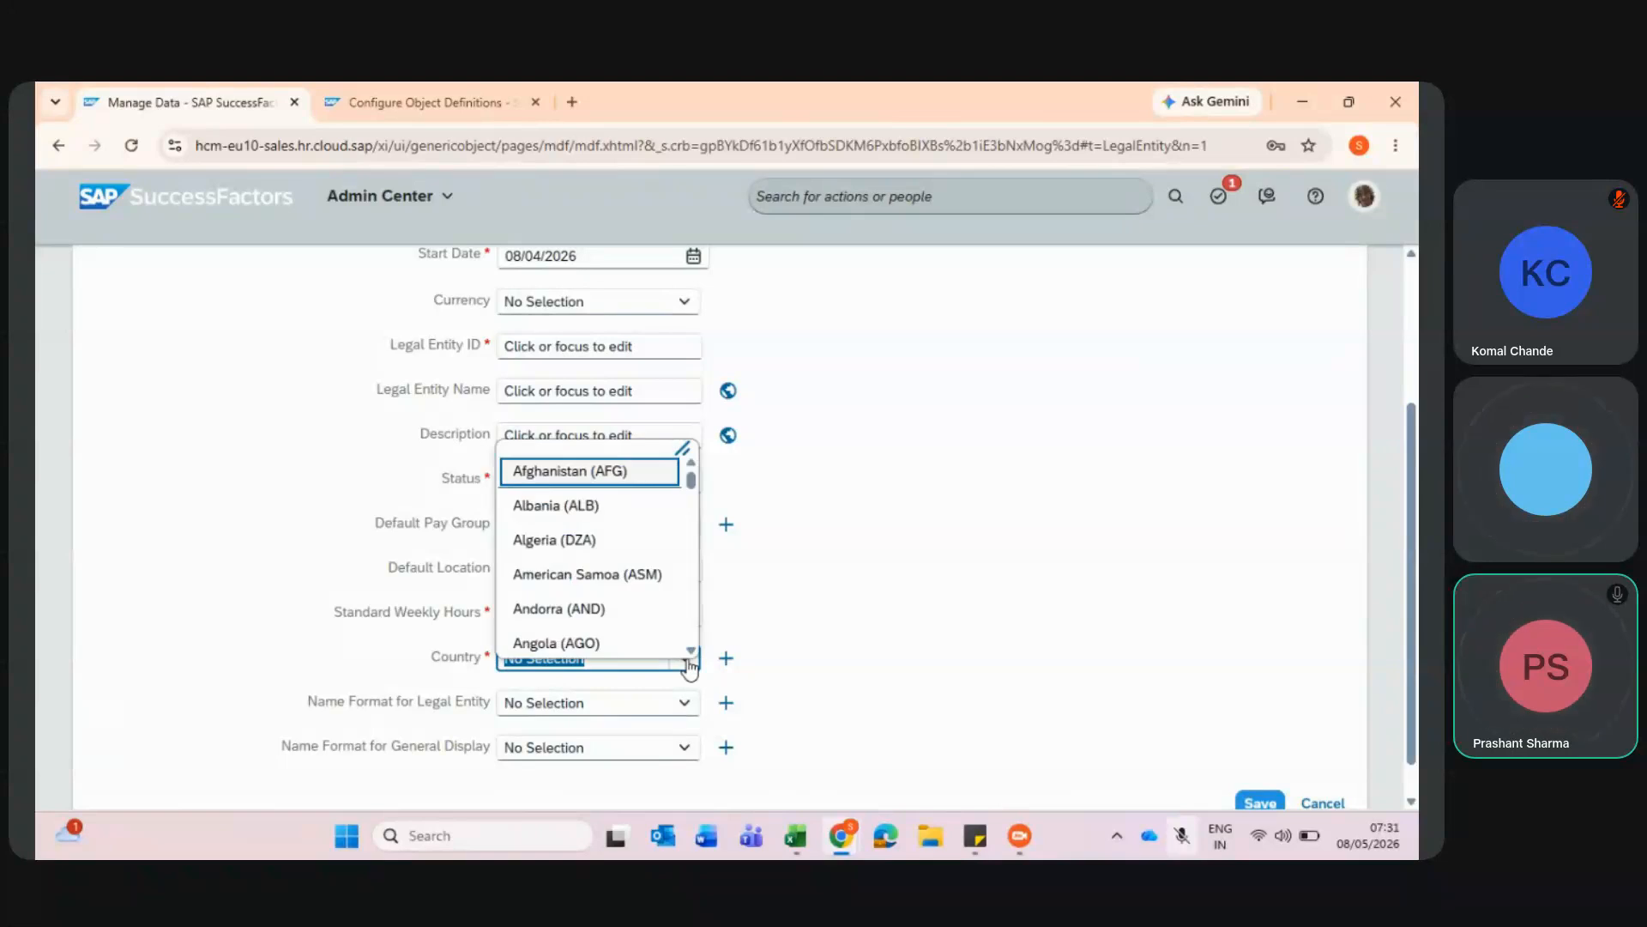
left_click(777, 650)
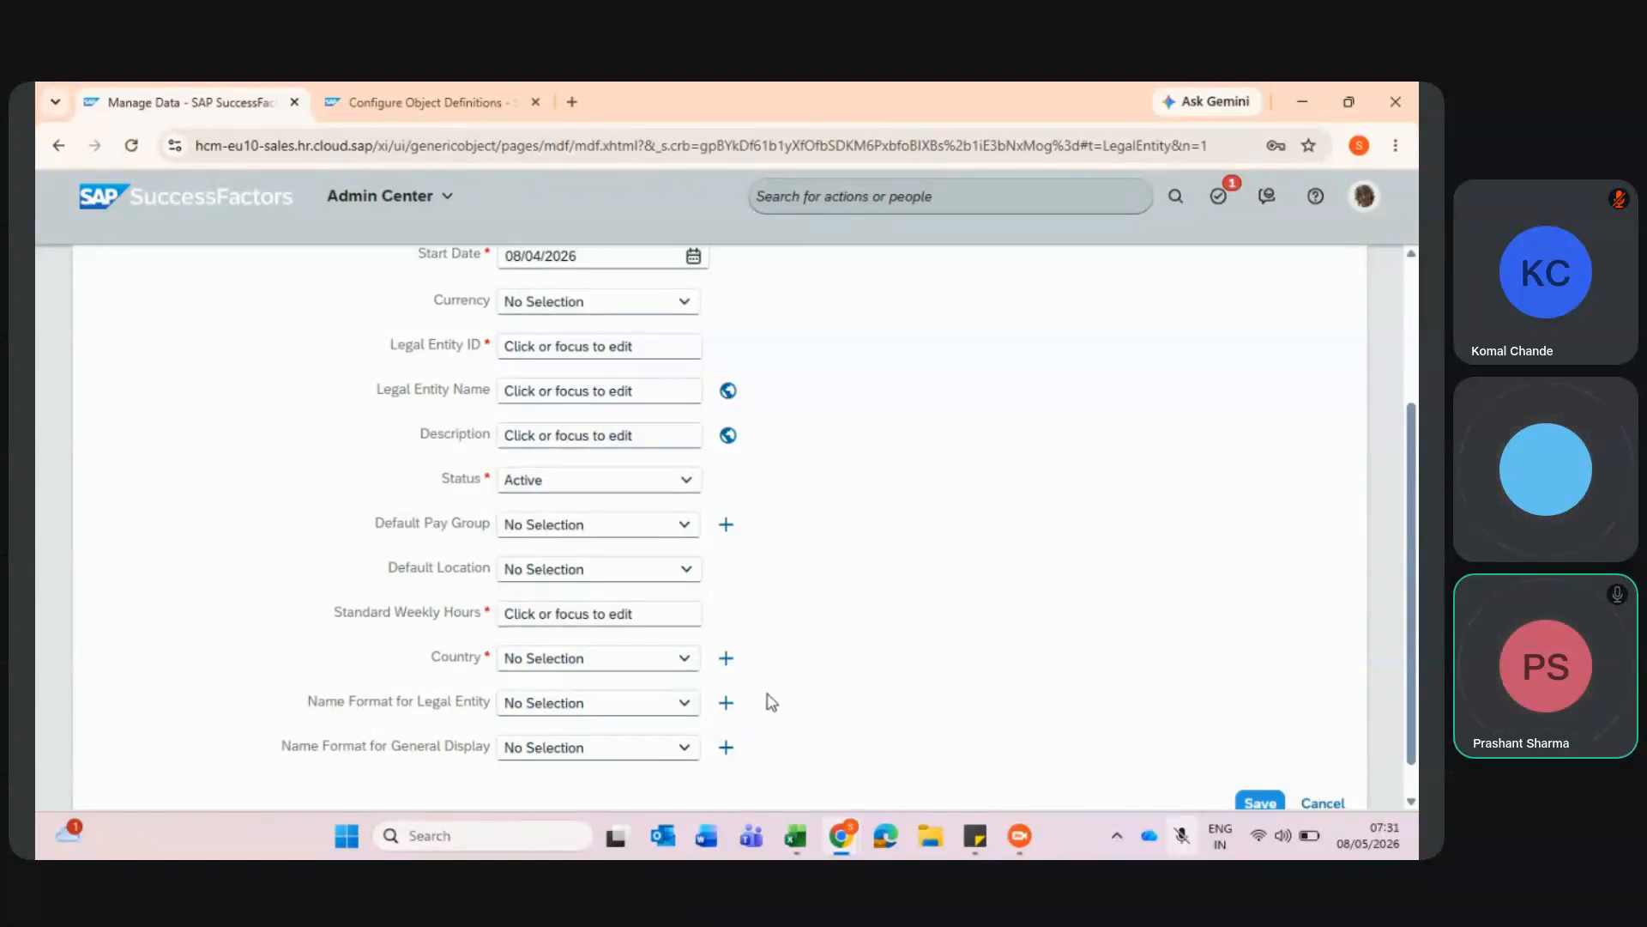
left_click(494, 86)
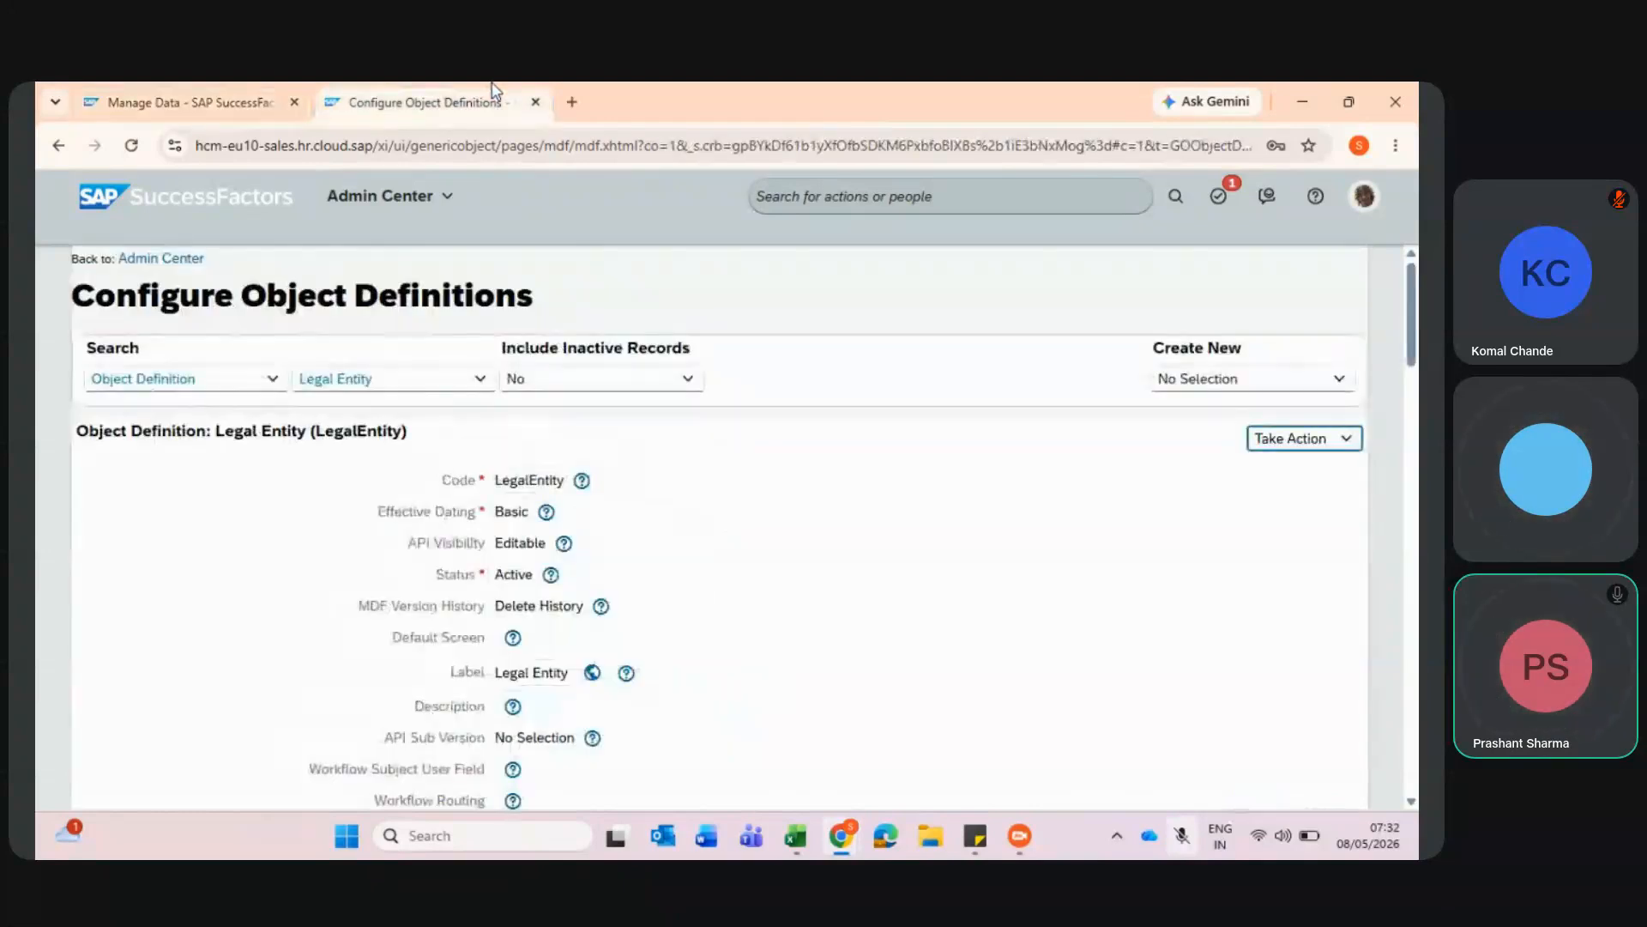
left_click(108, 95)
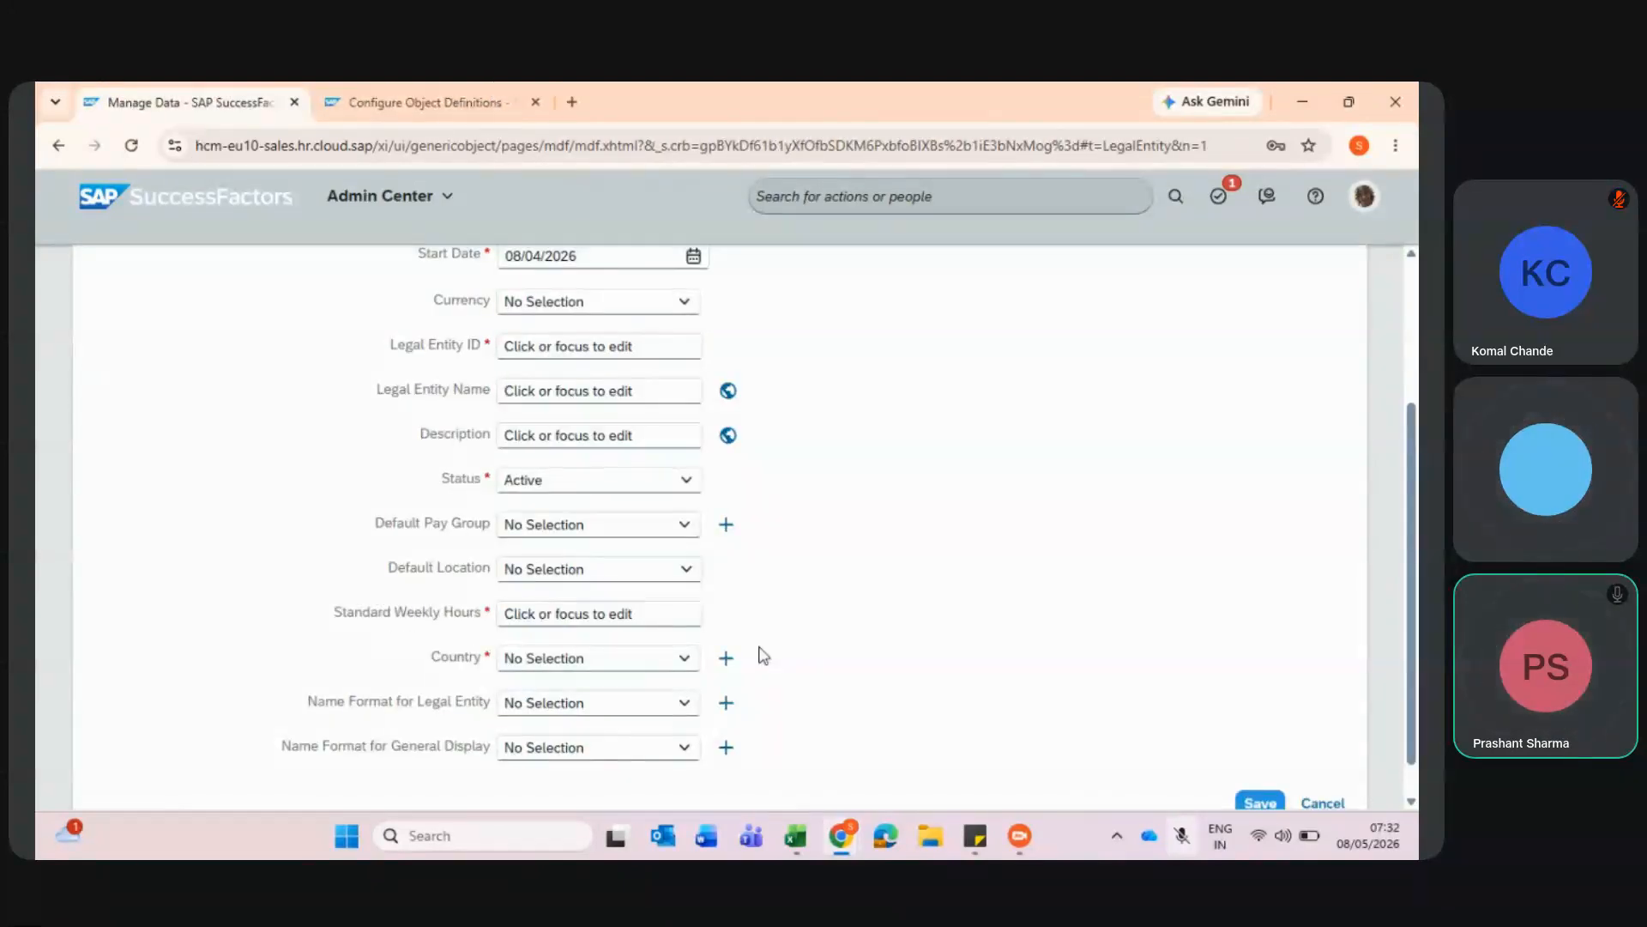
- Examine the Default Location options and the form for adding a new Default Pay Group, cancelling without saving
left_click(685, 572)
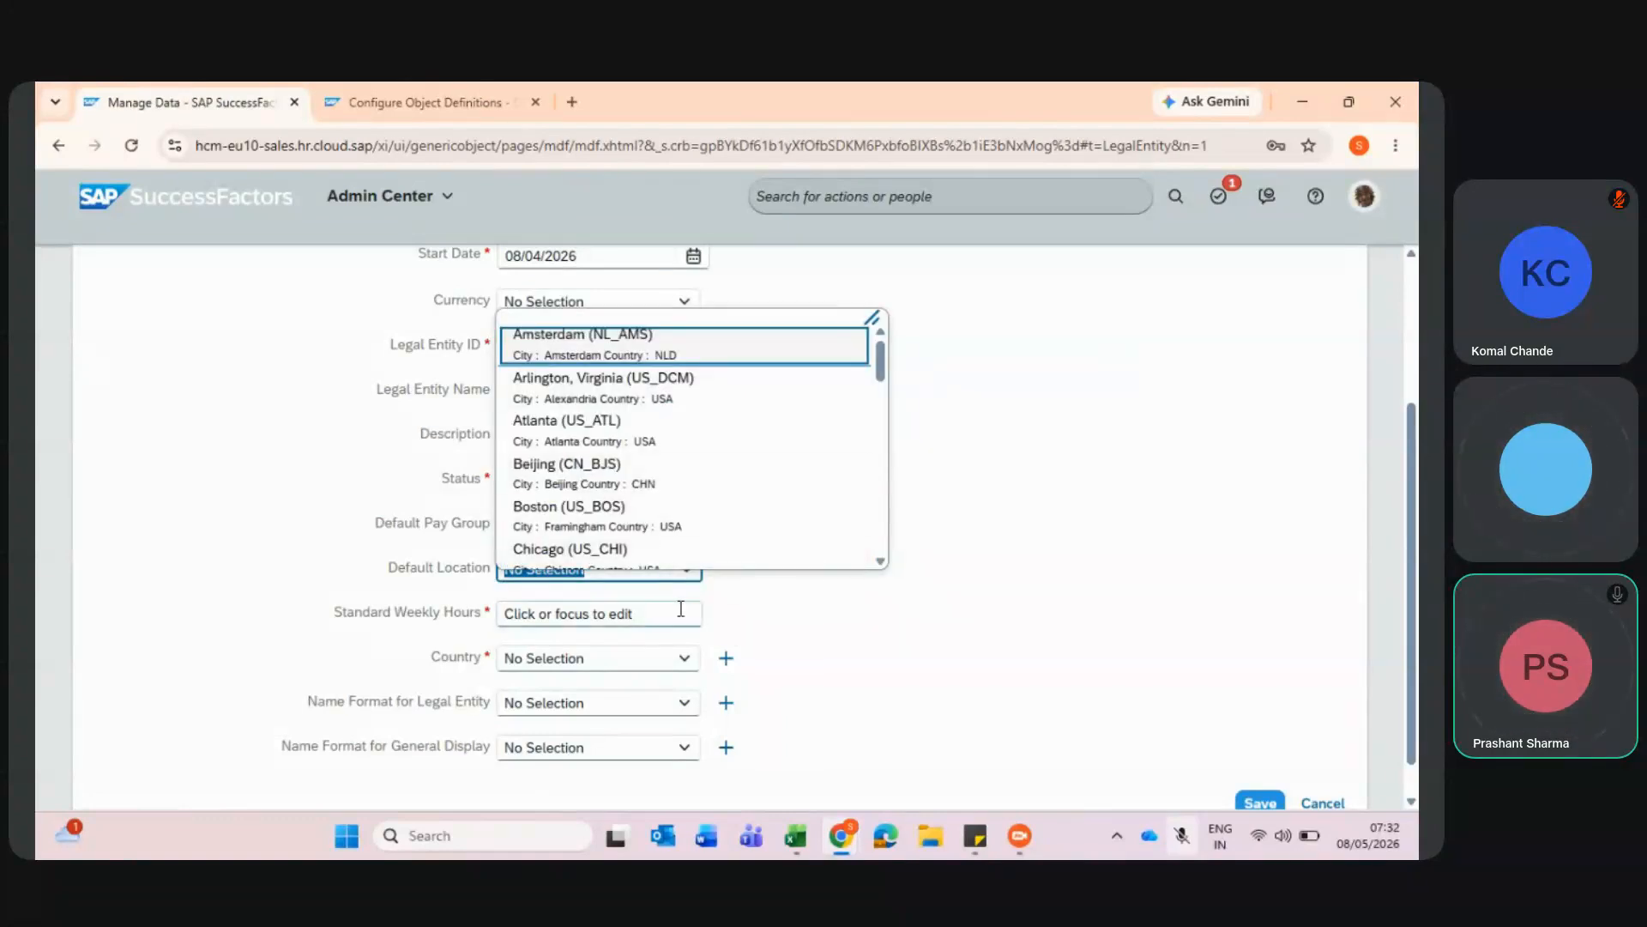
left_click(732, 588)
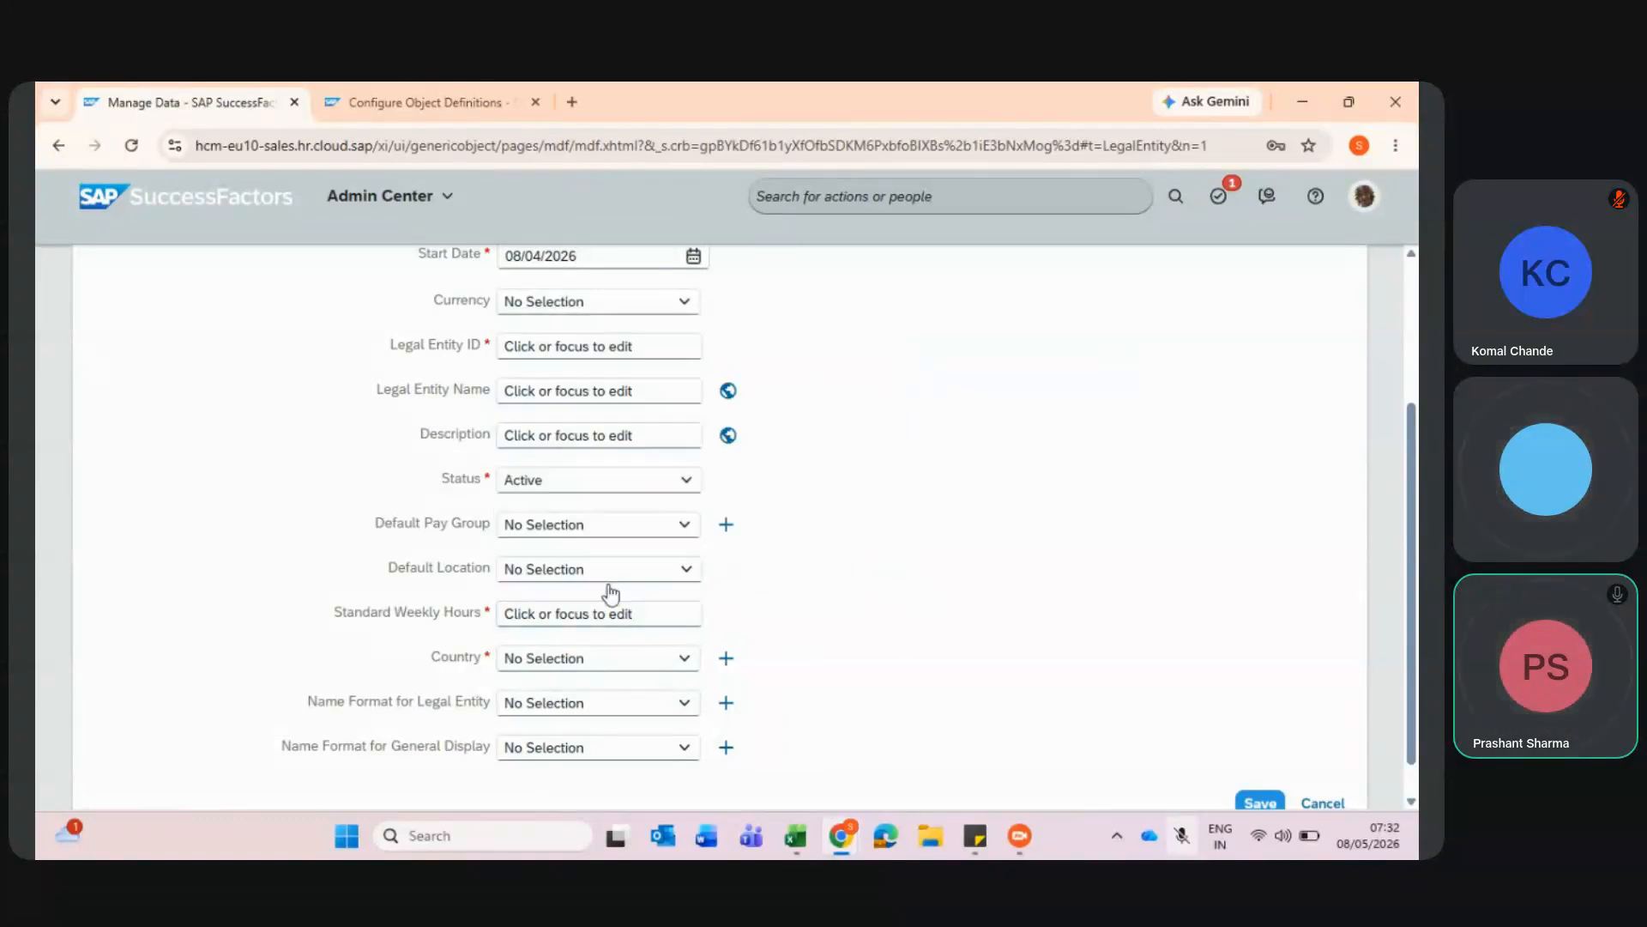
scroll(674, 590, "down", 1)
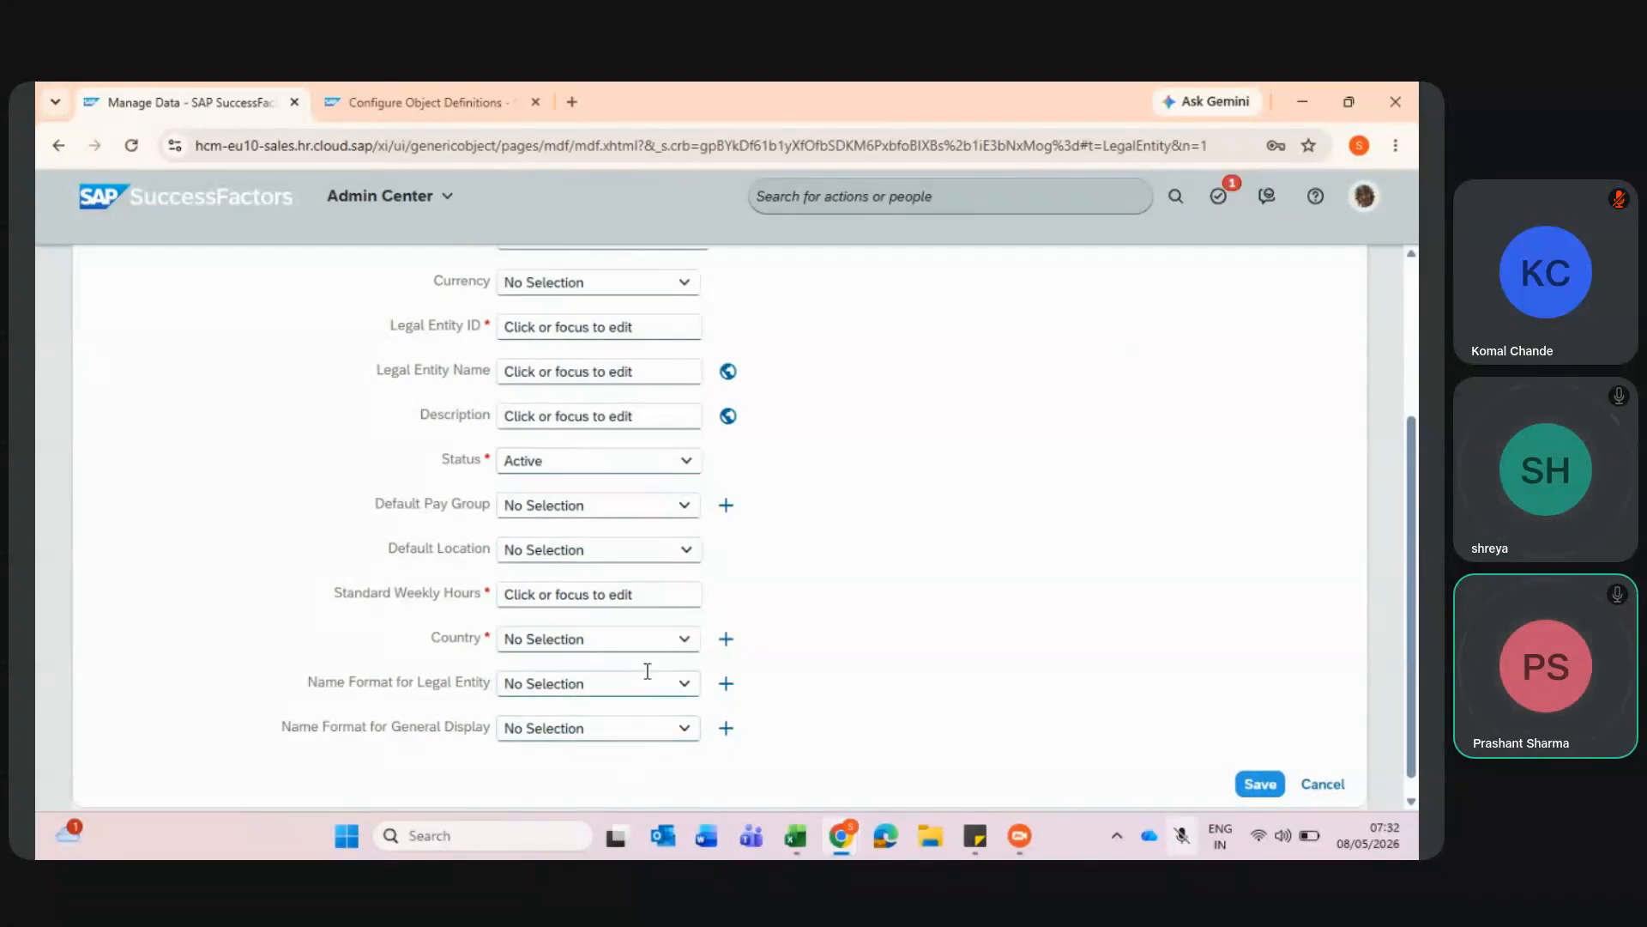
left_click_drag(647, 677, 666, 460)
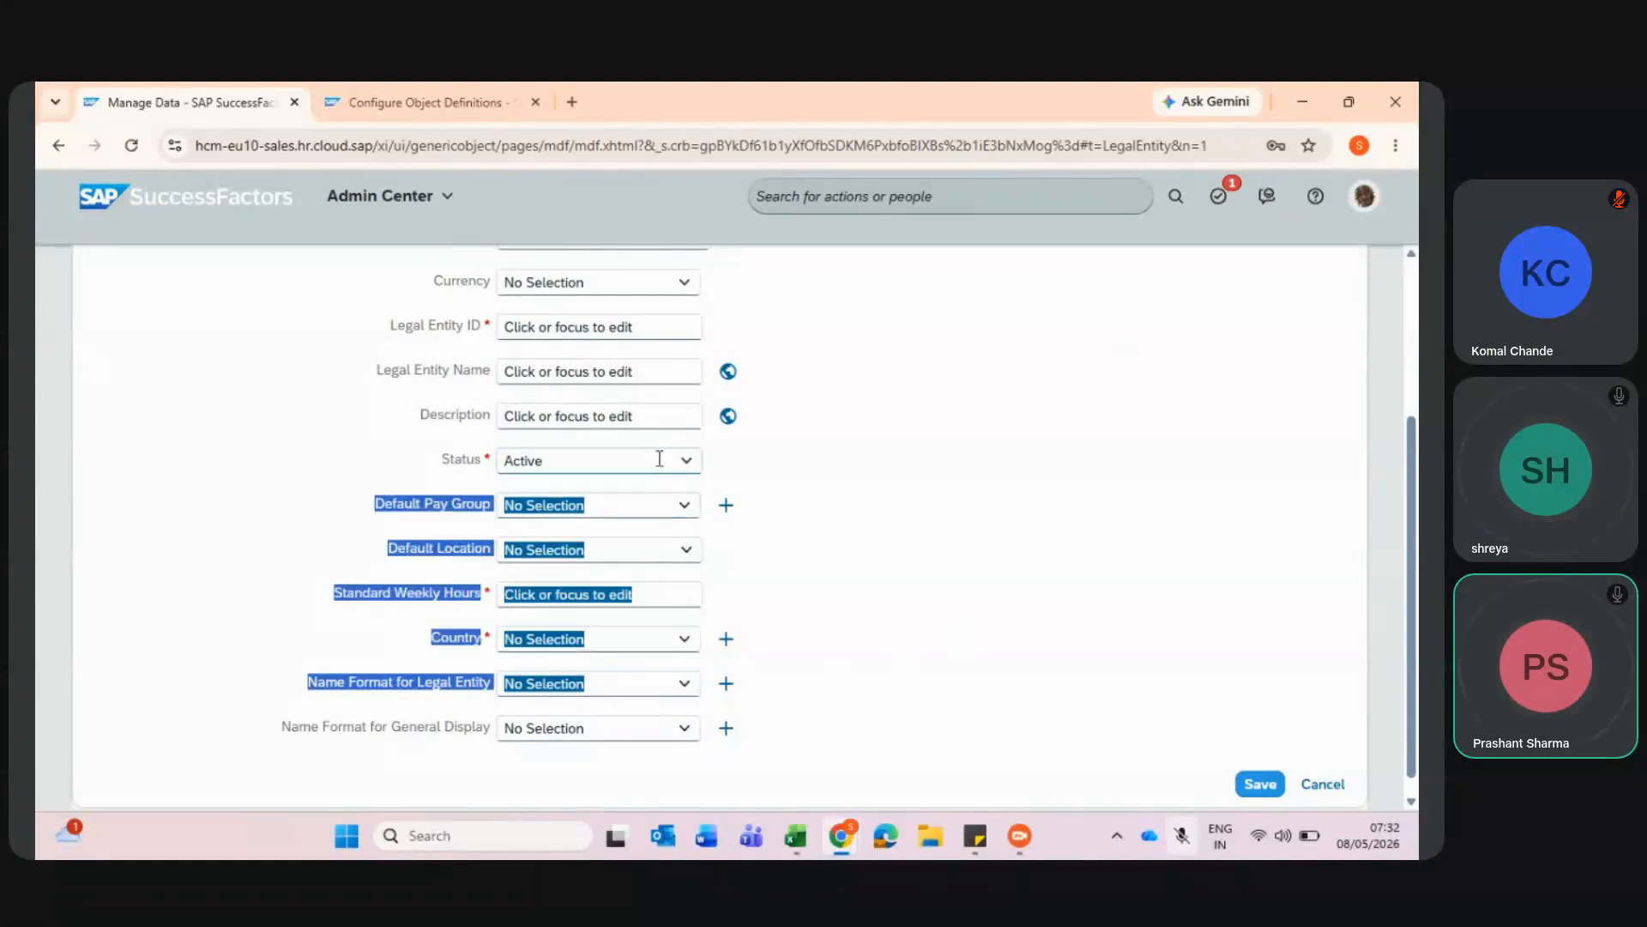
left_click(822, 555)
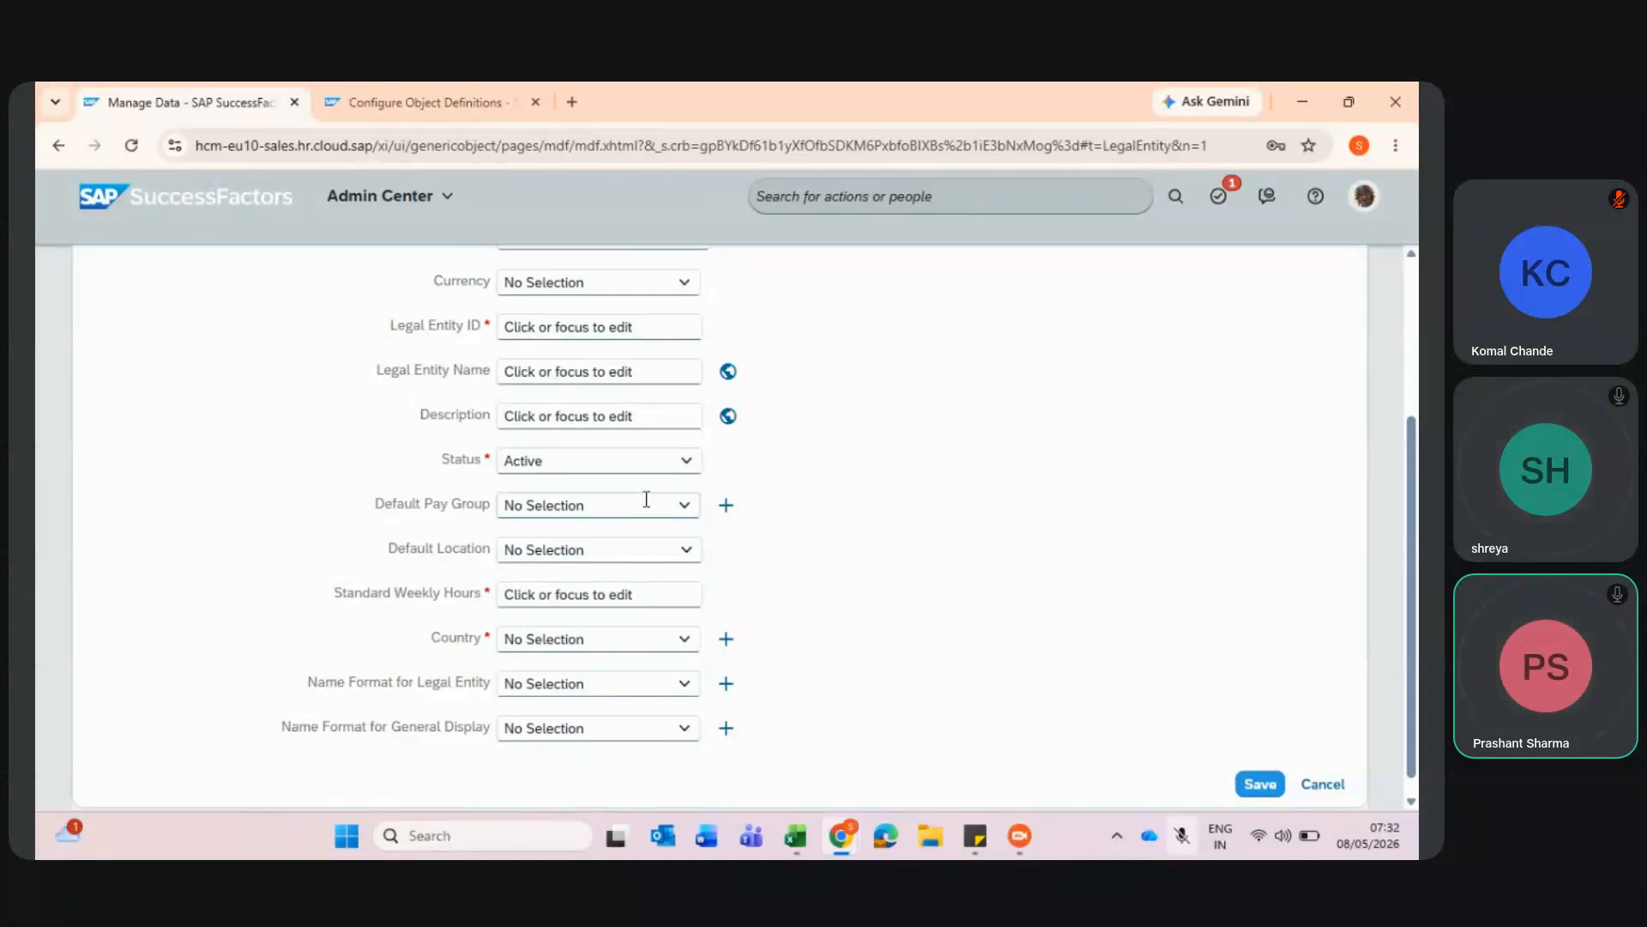
left_click(726, 507)
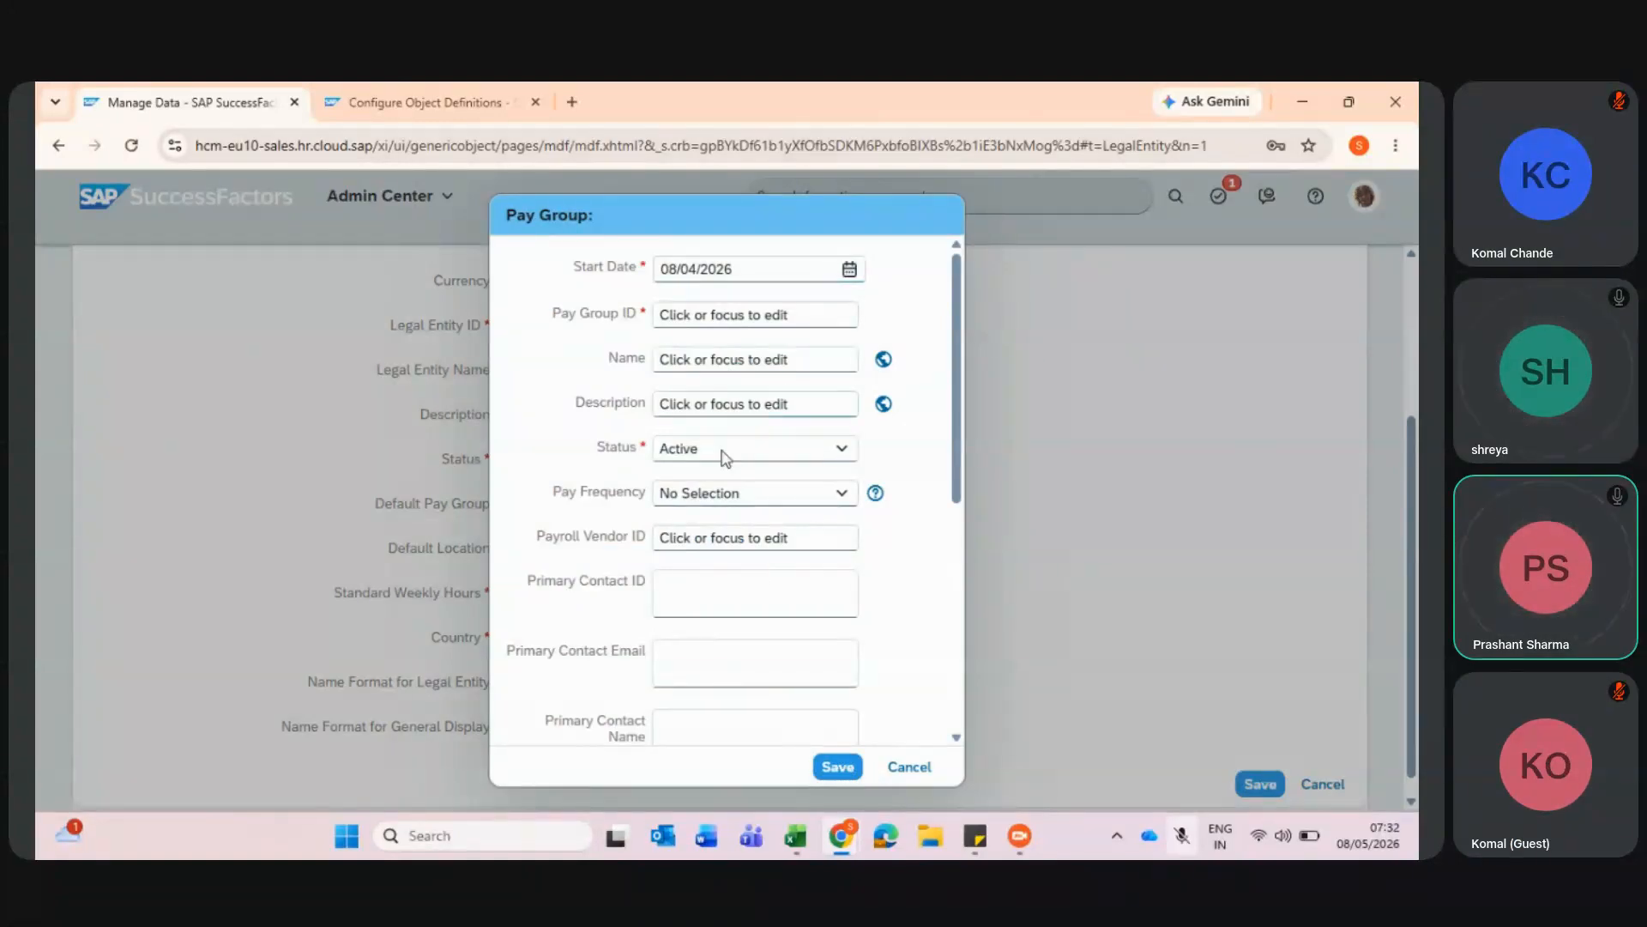
left_click(903, 772)
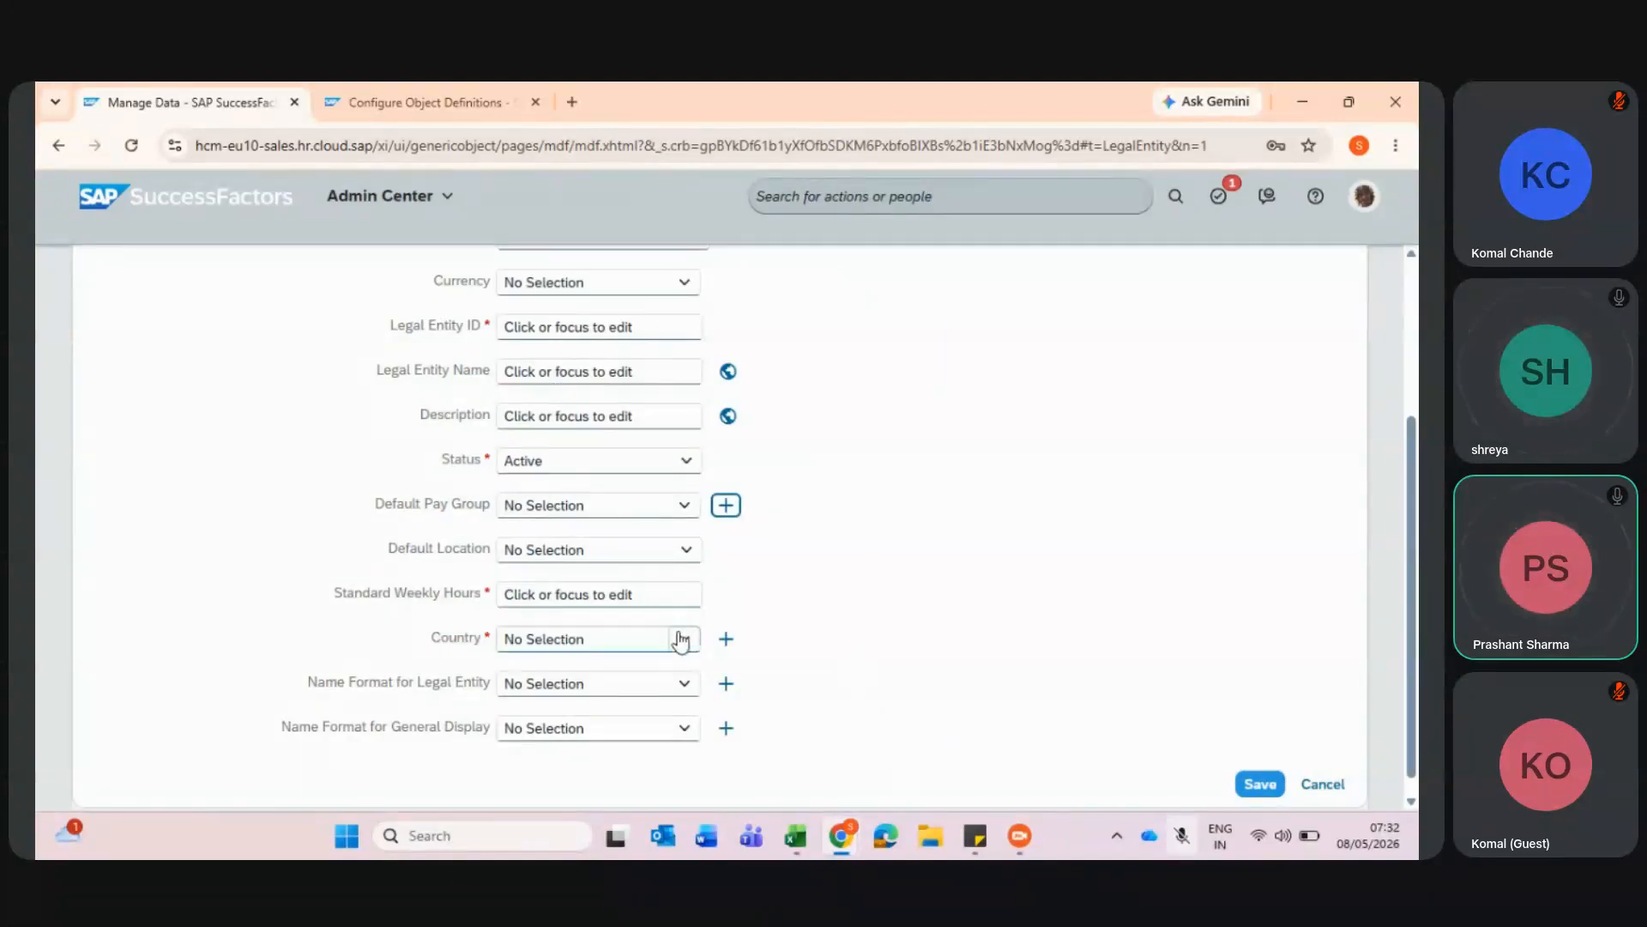
- Duplicate the Manage Data tab containing the Legal Entity form once more
right_click(245, 86)
left_click(304, 273)
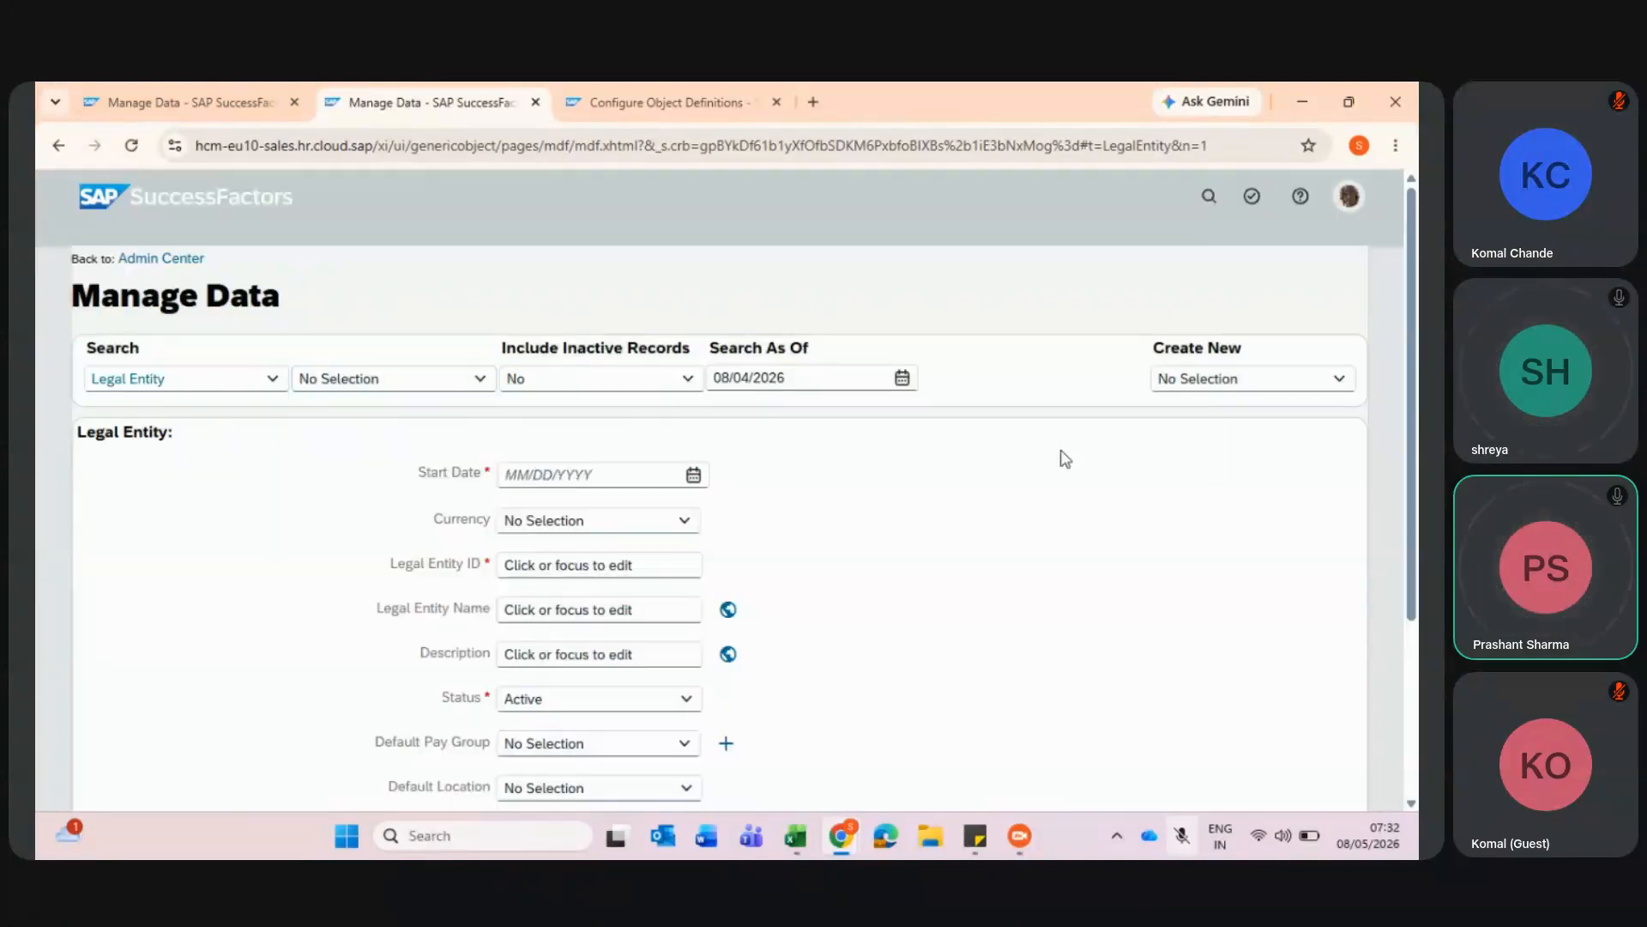
- Start a new Pay Group record in the duplicated Manage Data page
left_click(1228, 385)
type("p")
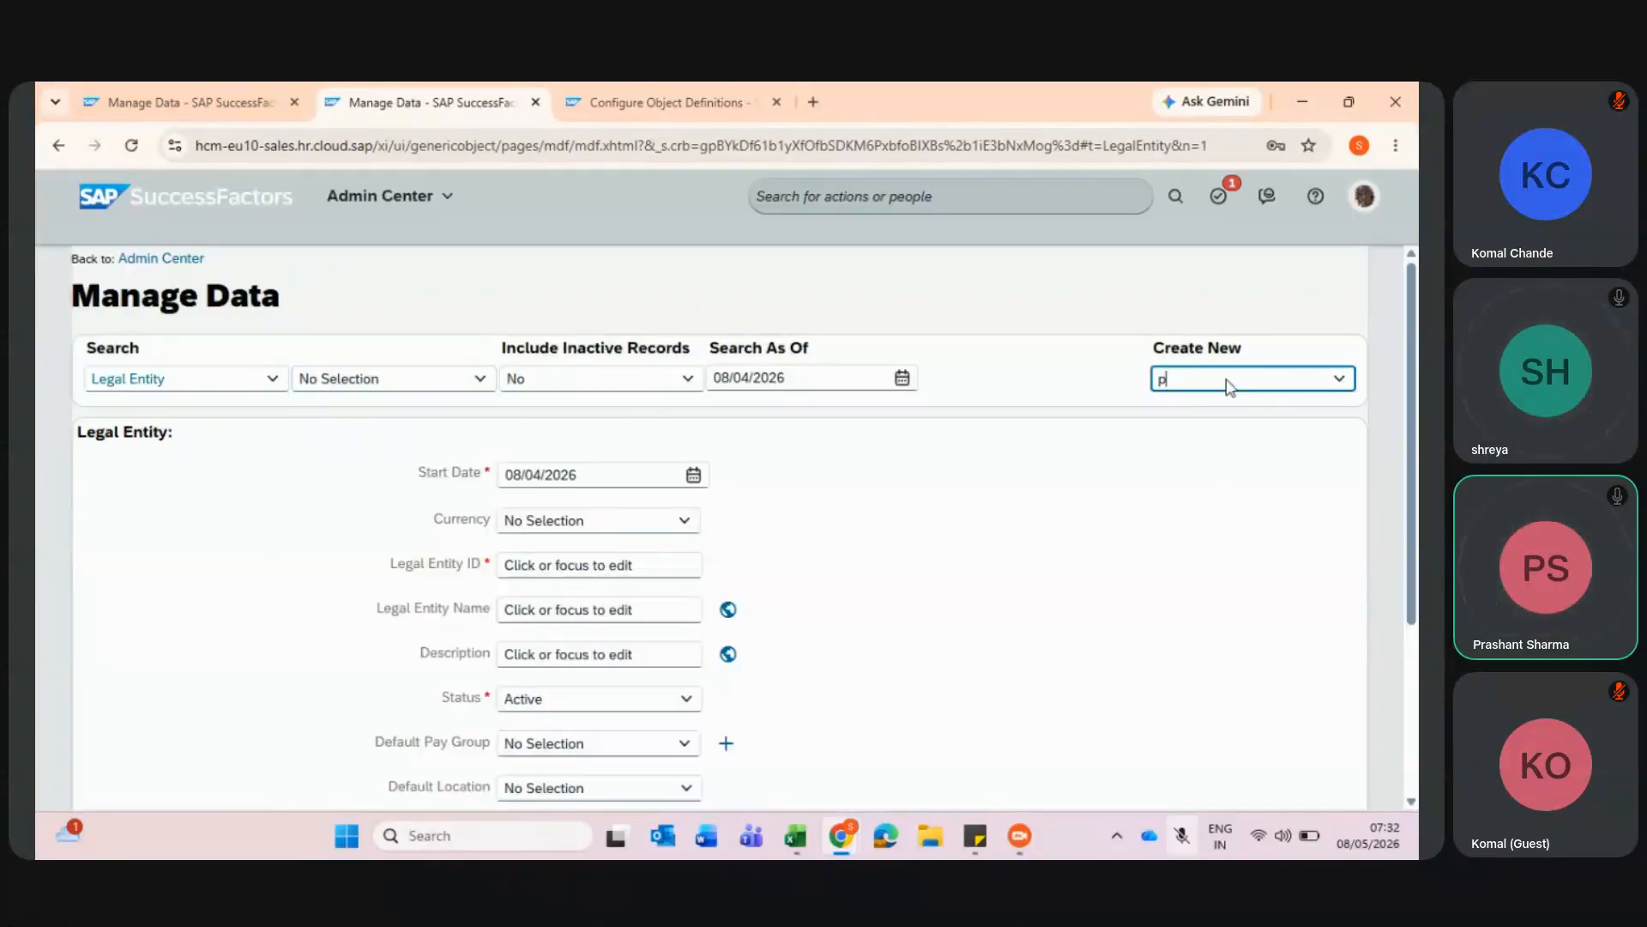
type("ay gro")
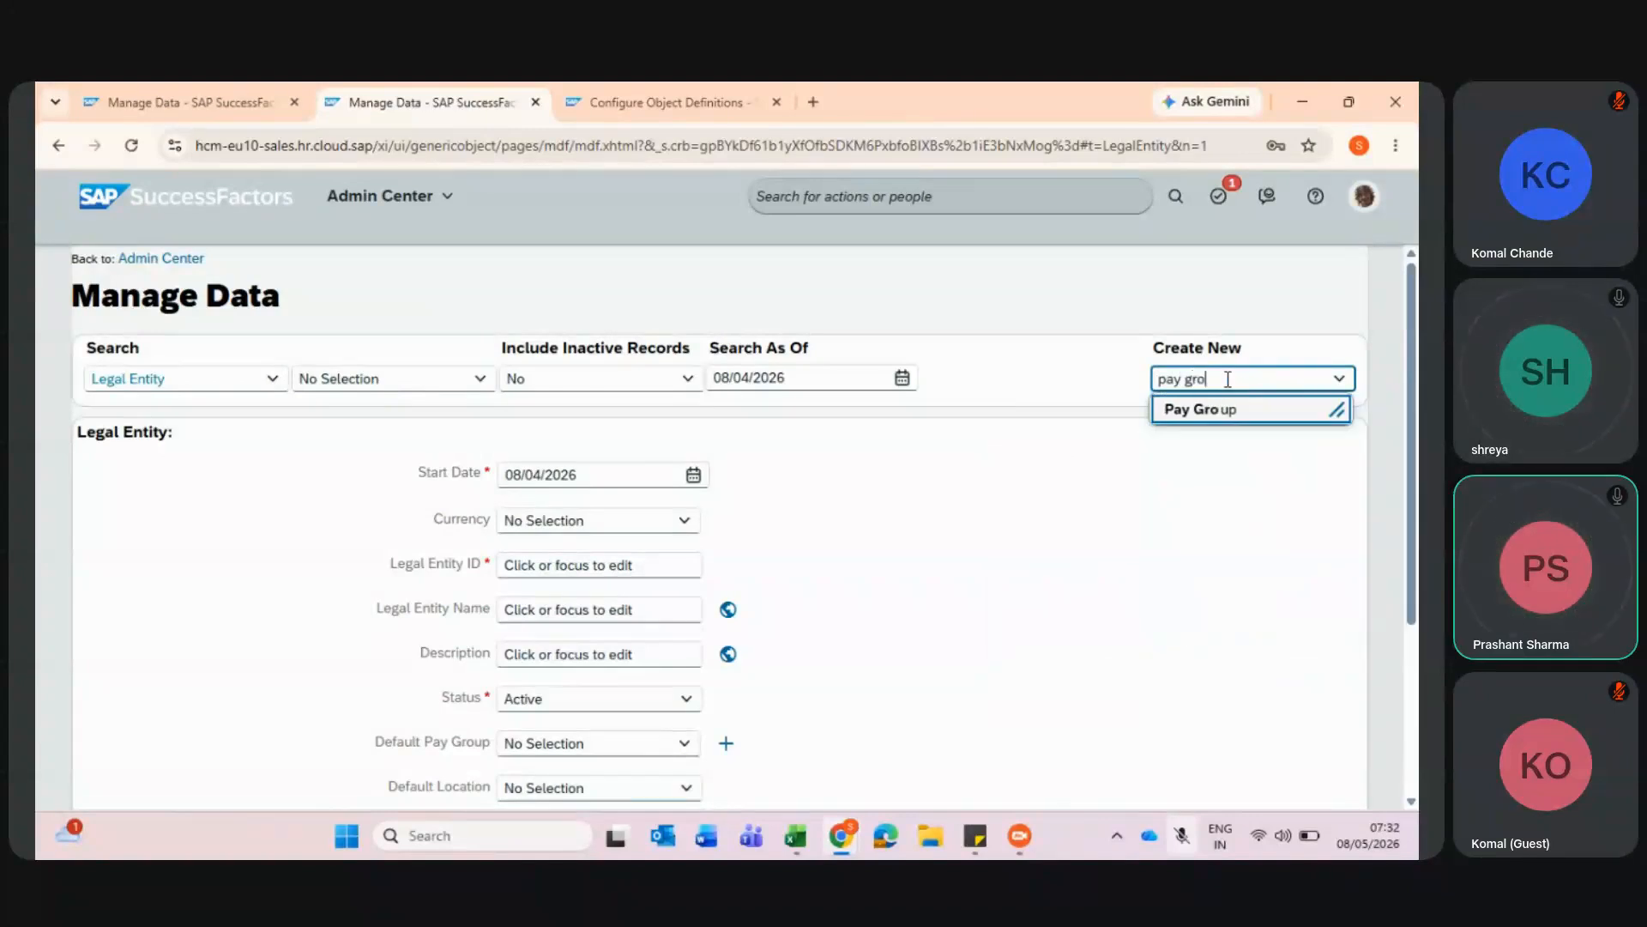
left_click(1201, 412)
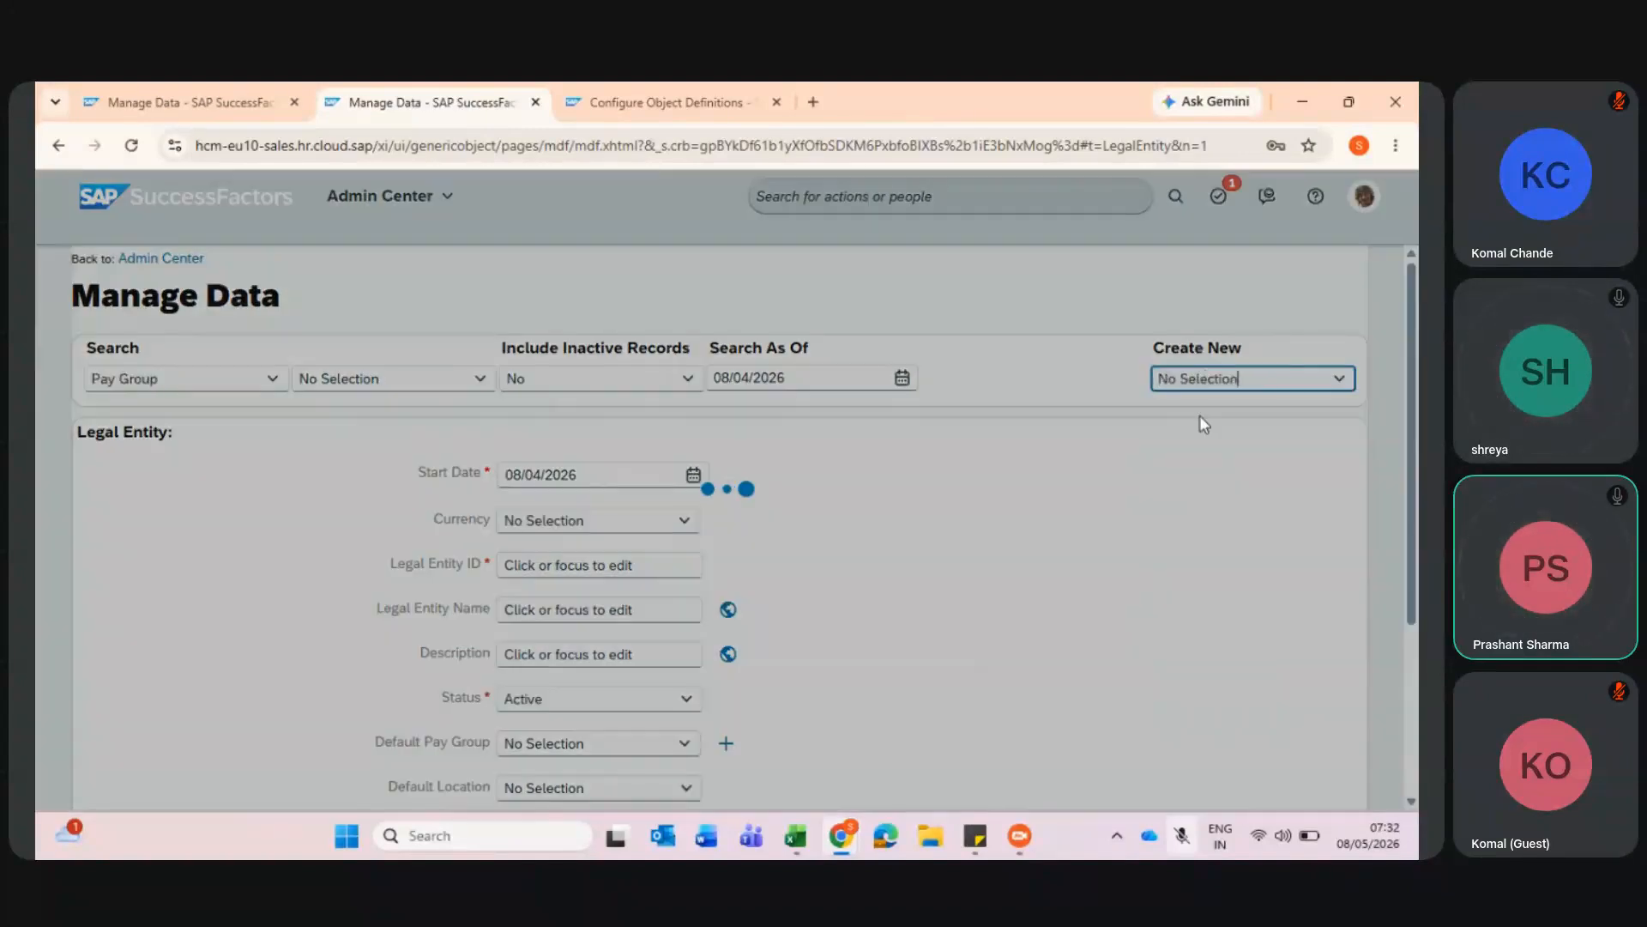
- Compare the Default Pay Group field on the Legal Entity form with the fields of the new Pay Group form
left_click(264, 86)
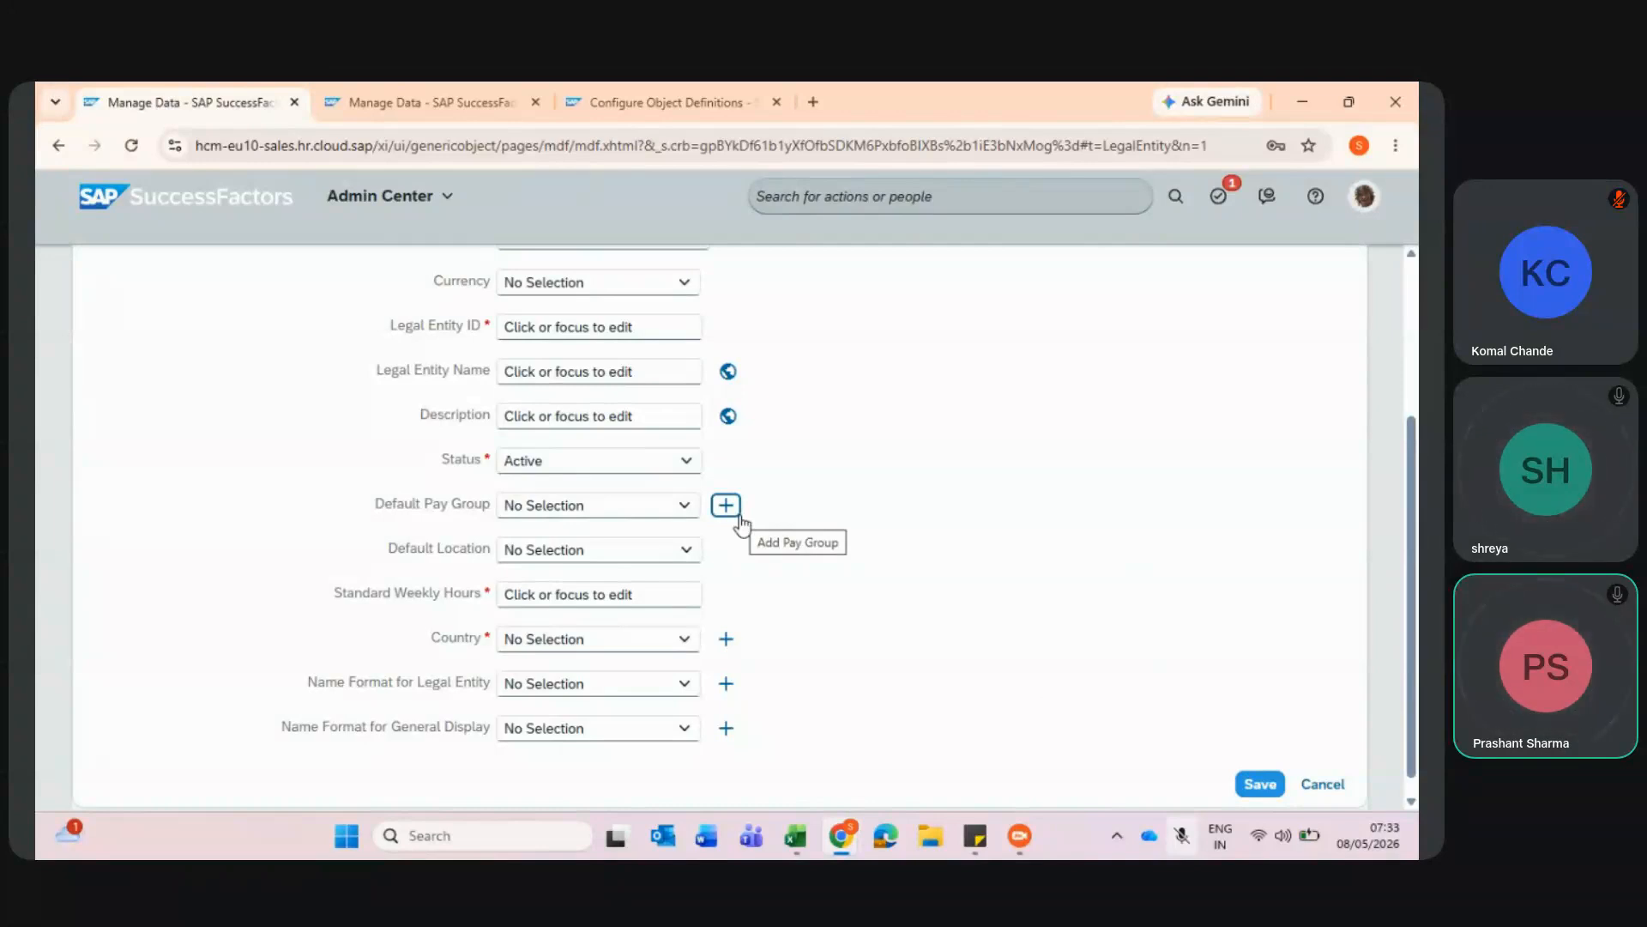
left_click(433, 102)
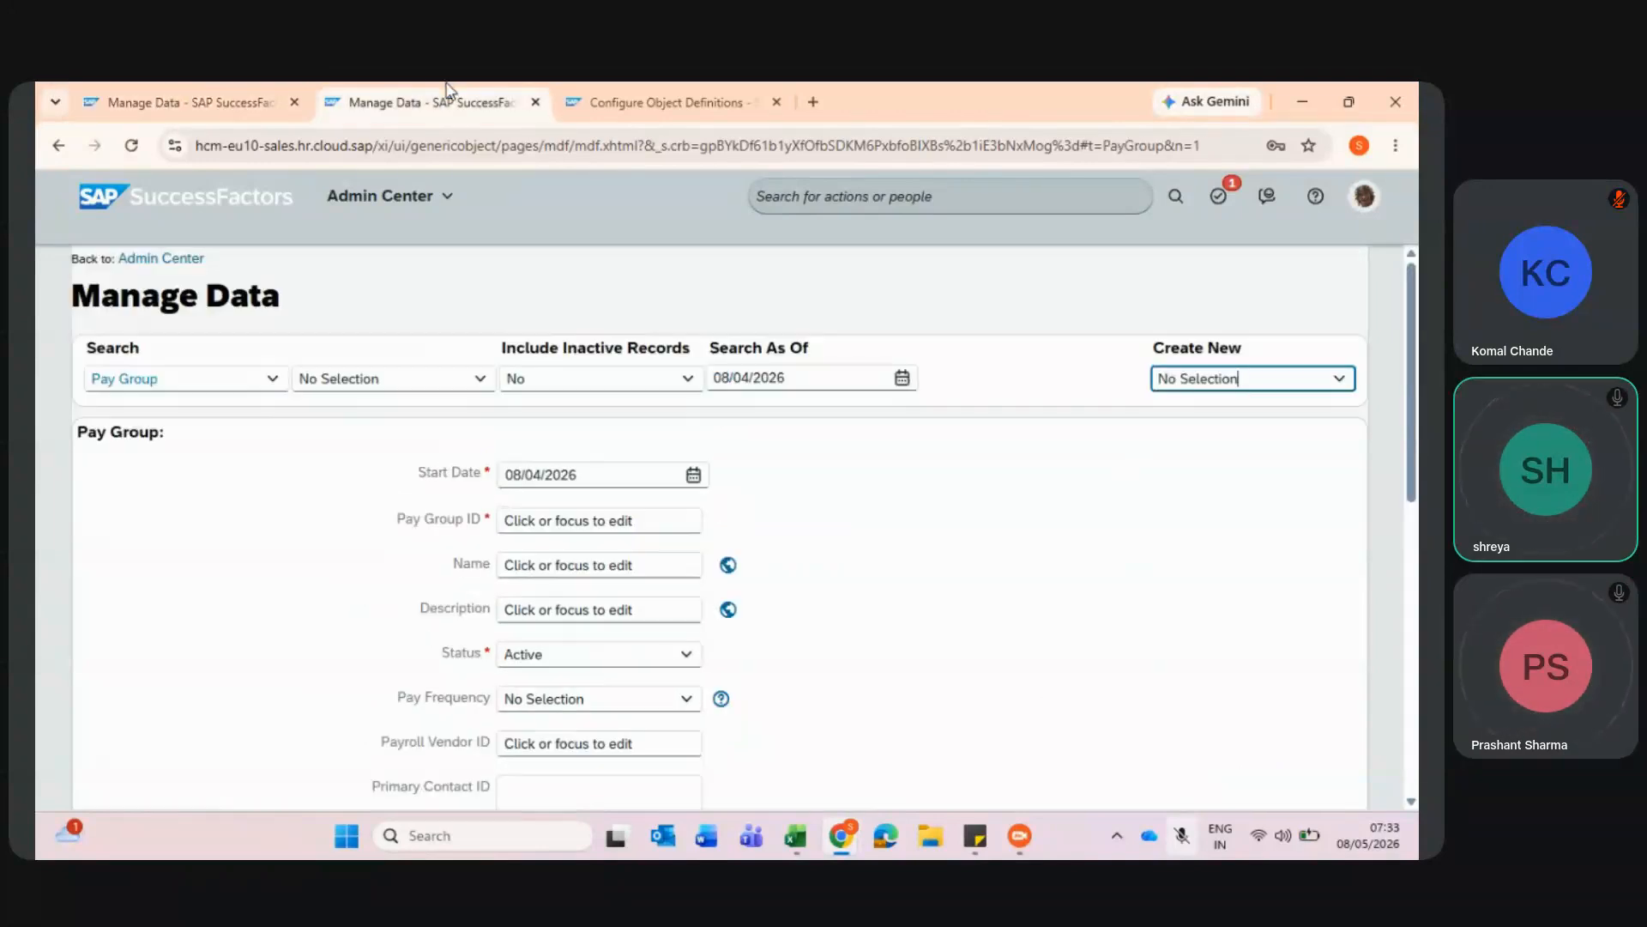
scroll(757, 605, "down", 10)
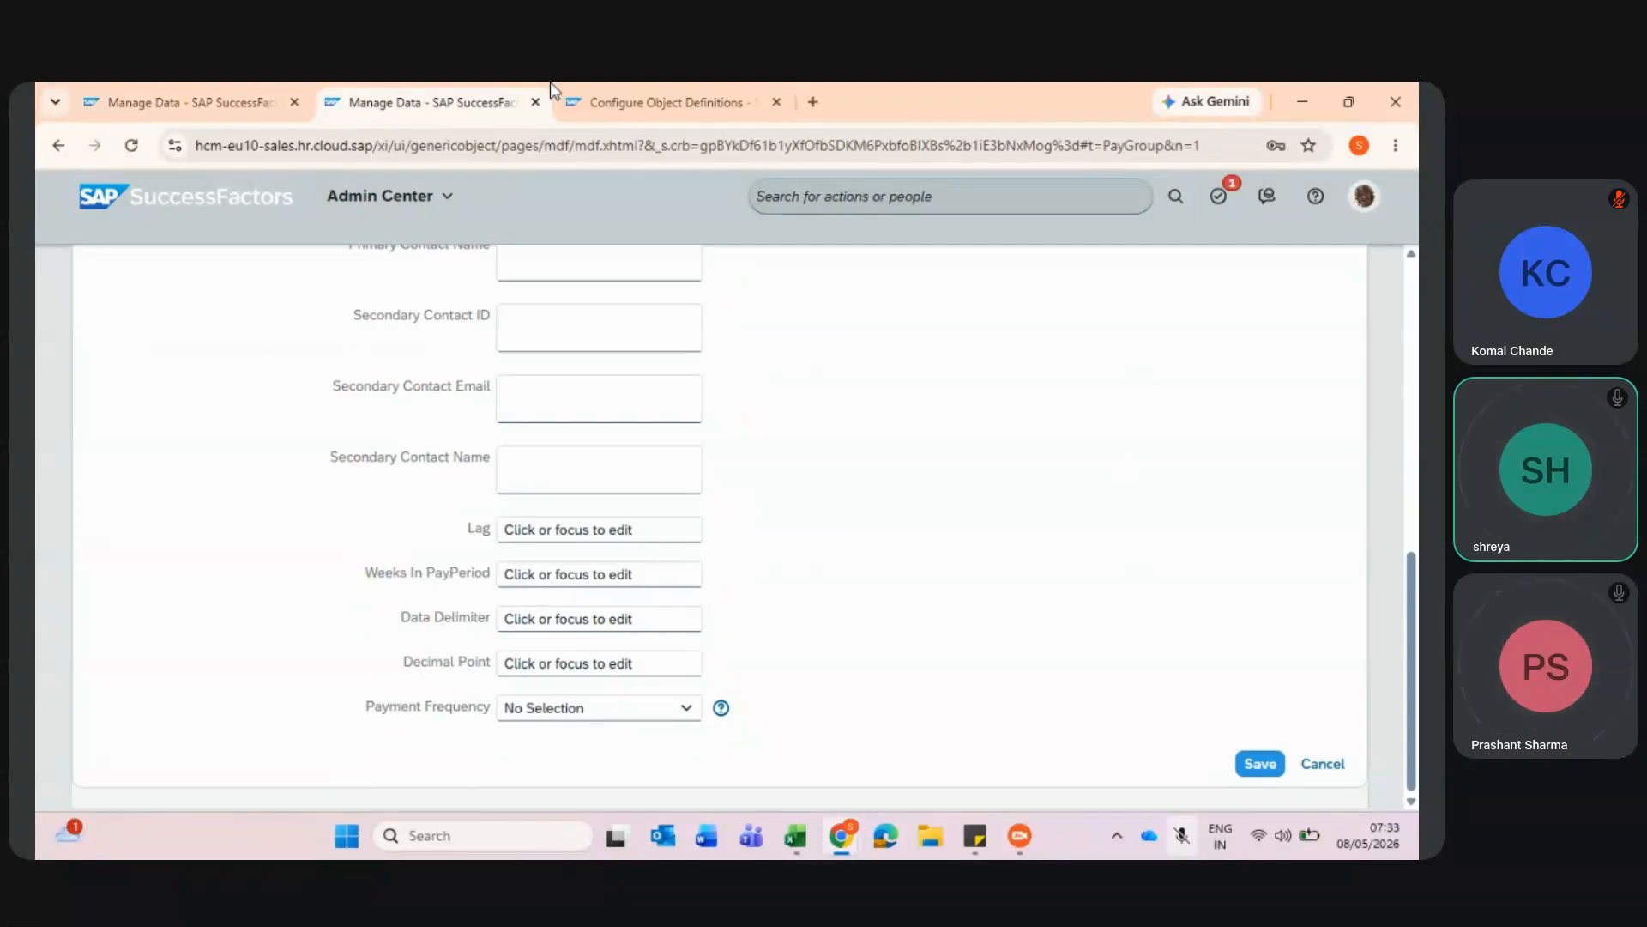
- Examine the Legal Entity object definition's fields and associations, especially the data type of defaultLocation
left_click(615, 97)
scroll(824, 714, "down", 15)
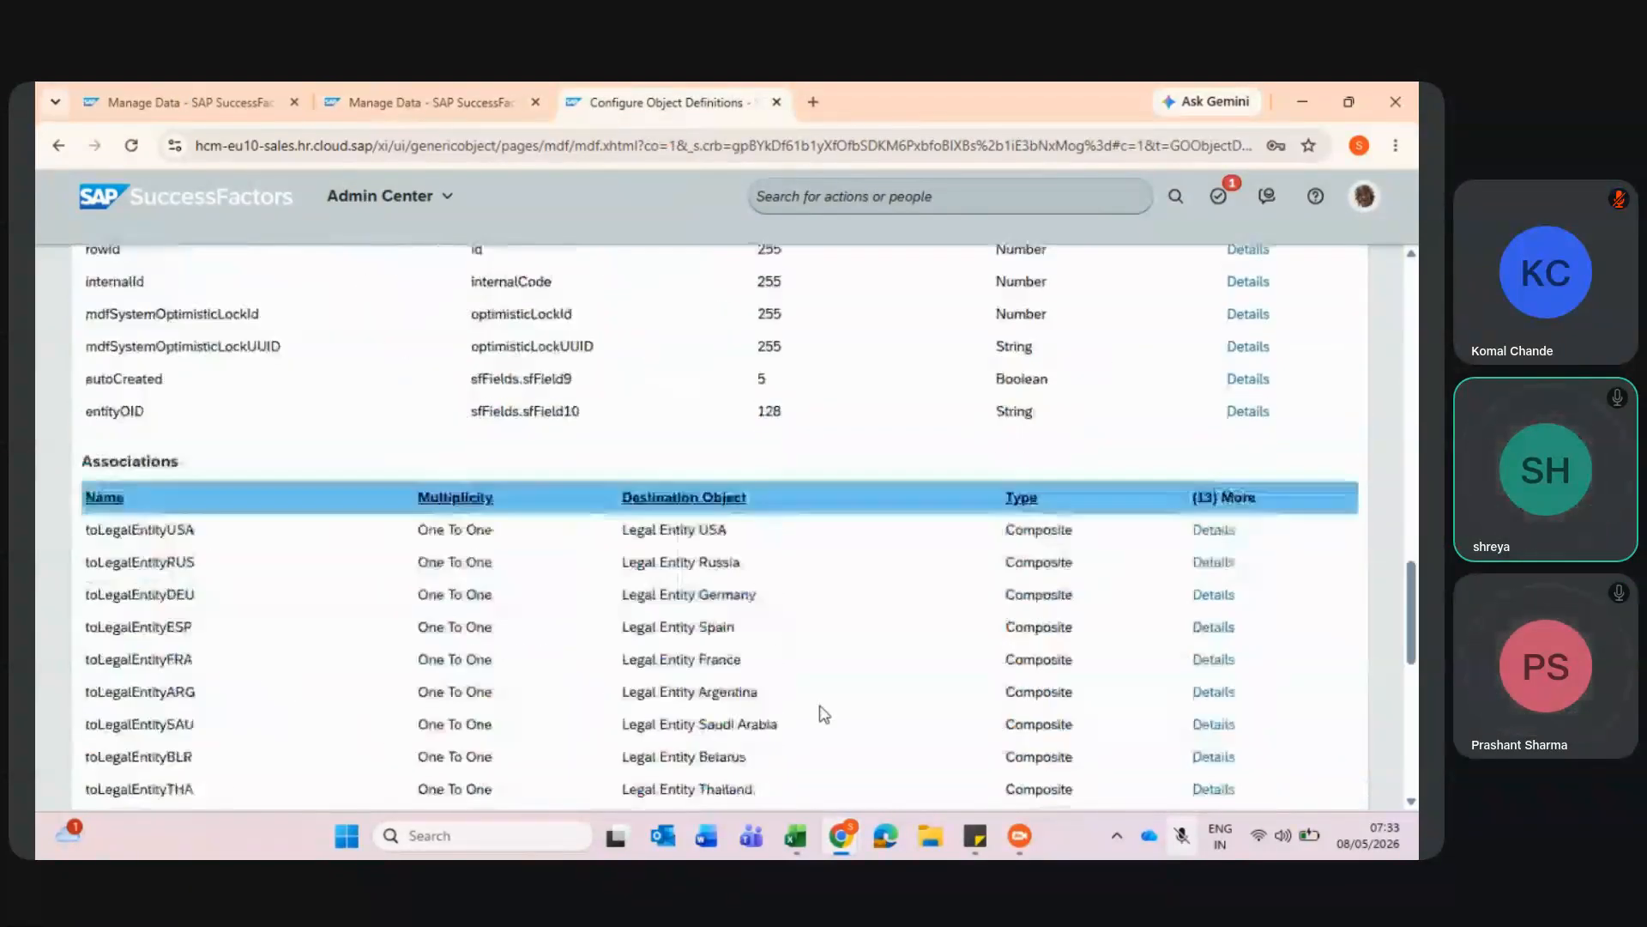
scroll(824, 714, "up", 8)
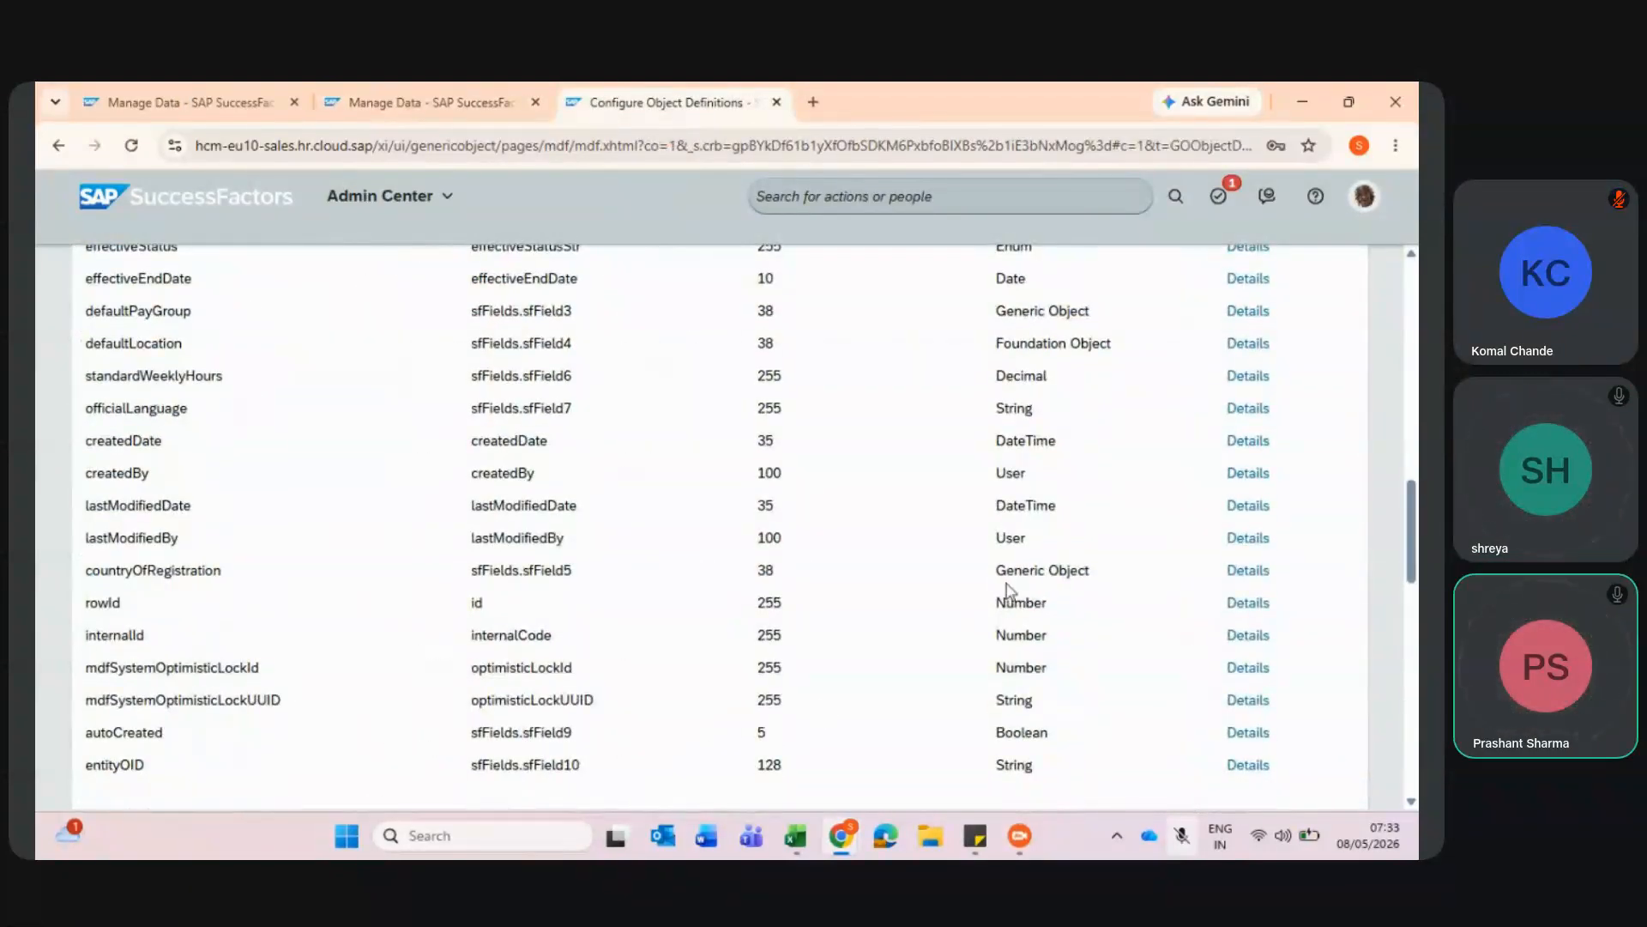
double_click(1021, 345)
scroll(1035, 515, "down", 3)
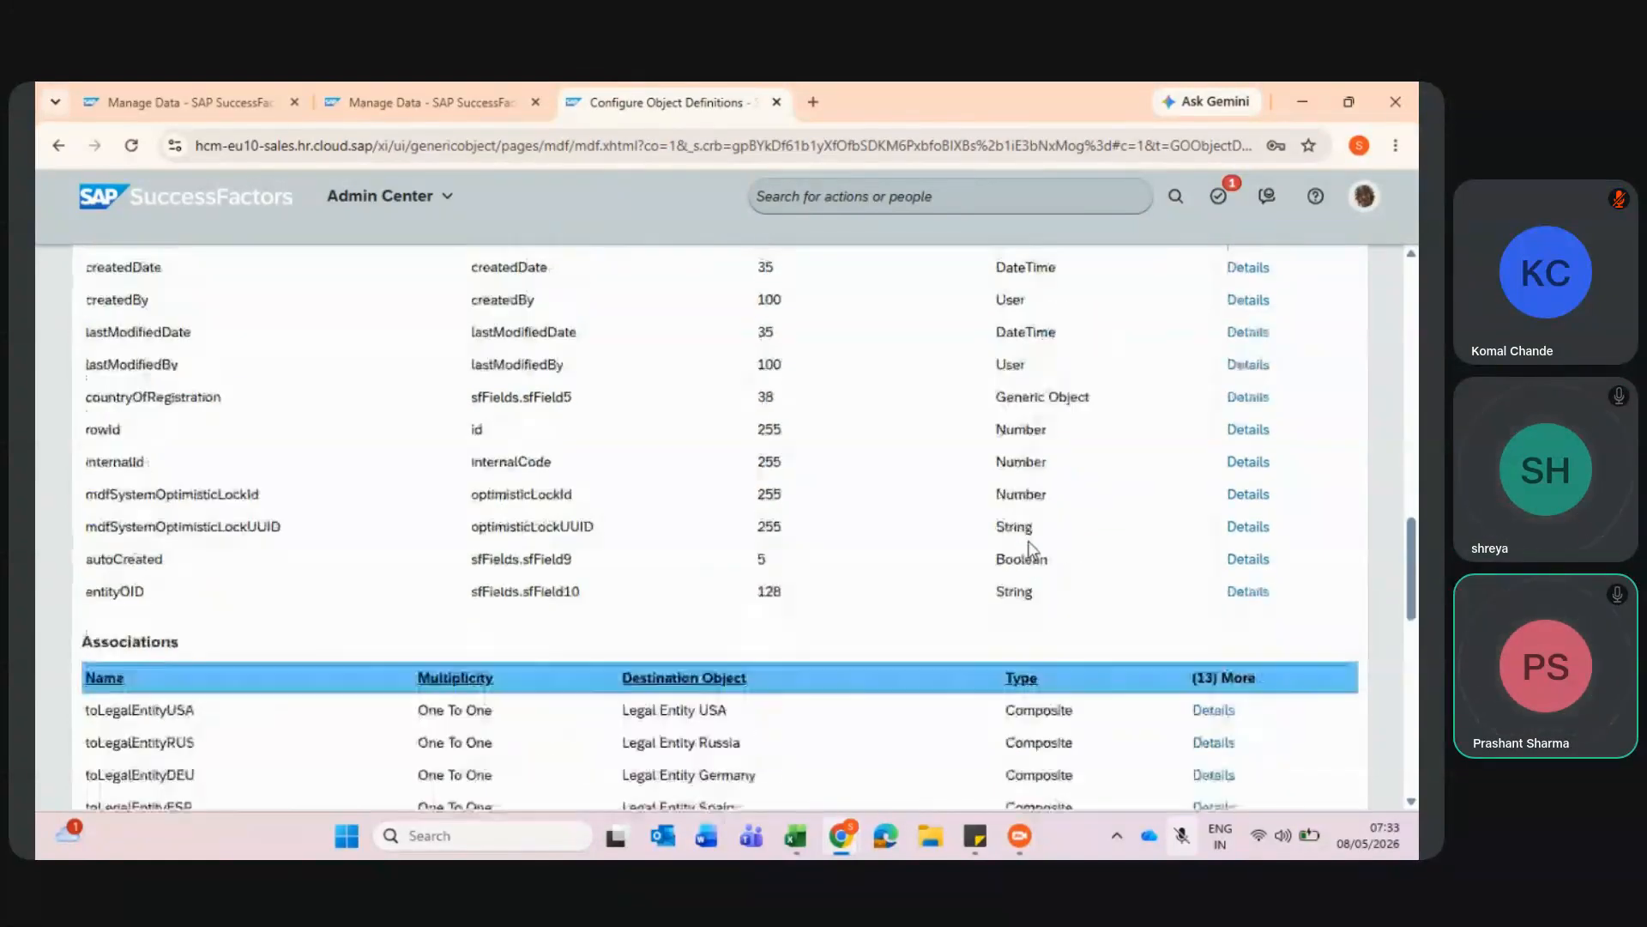
scroll(1032, 551, "up", 1)
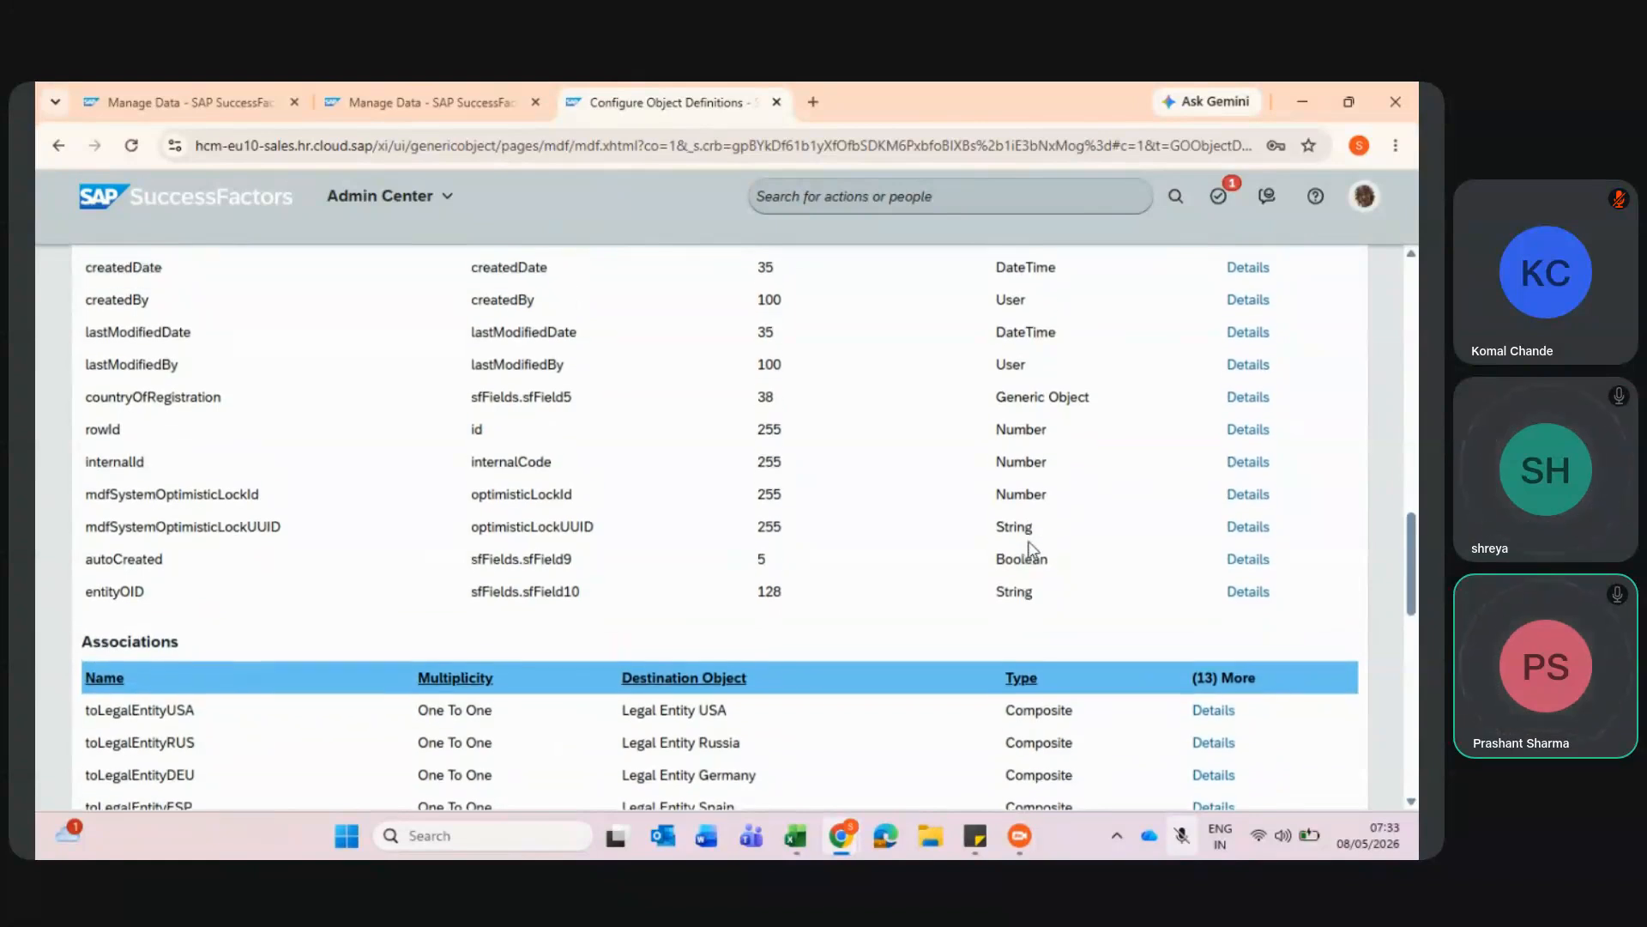
- Return to the Legal Entity form and examine the Default Location and Status options without changing them
left_click(240, 92)
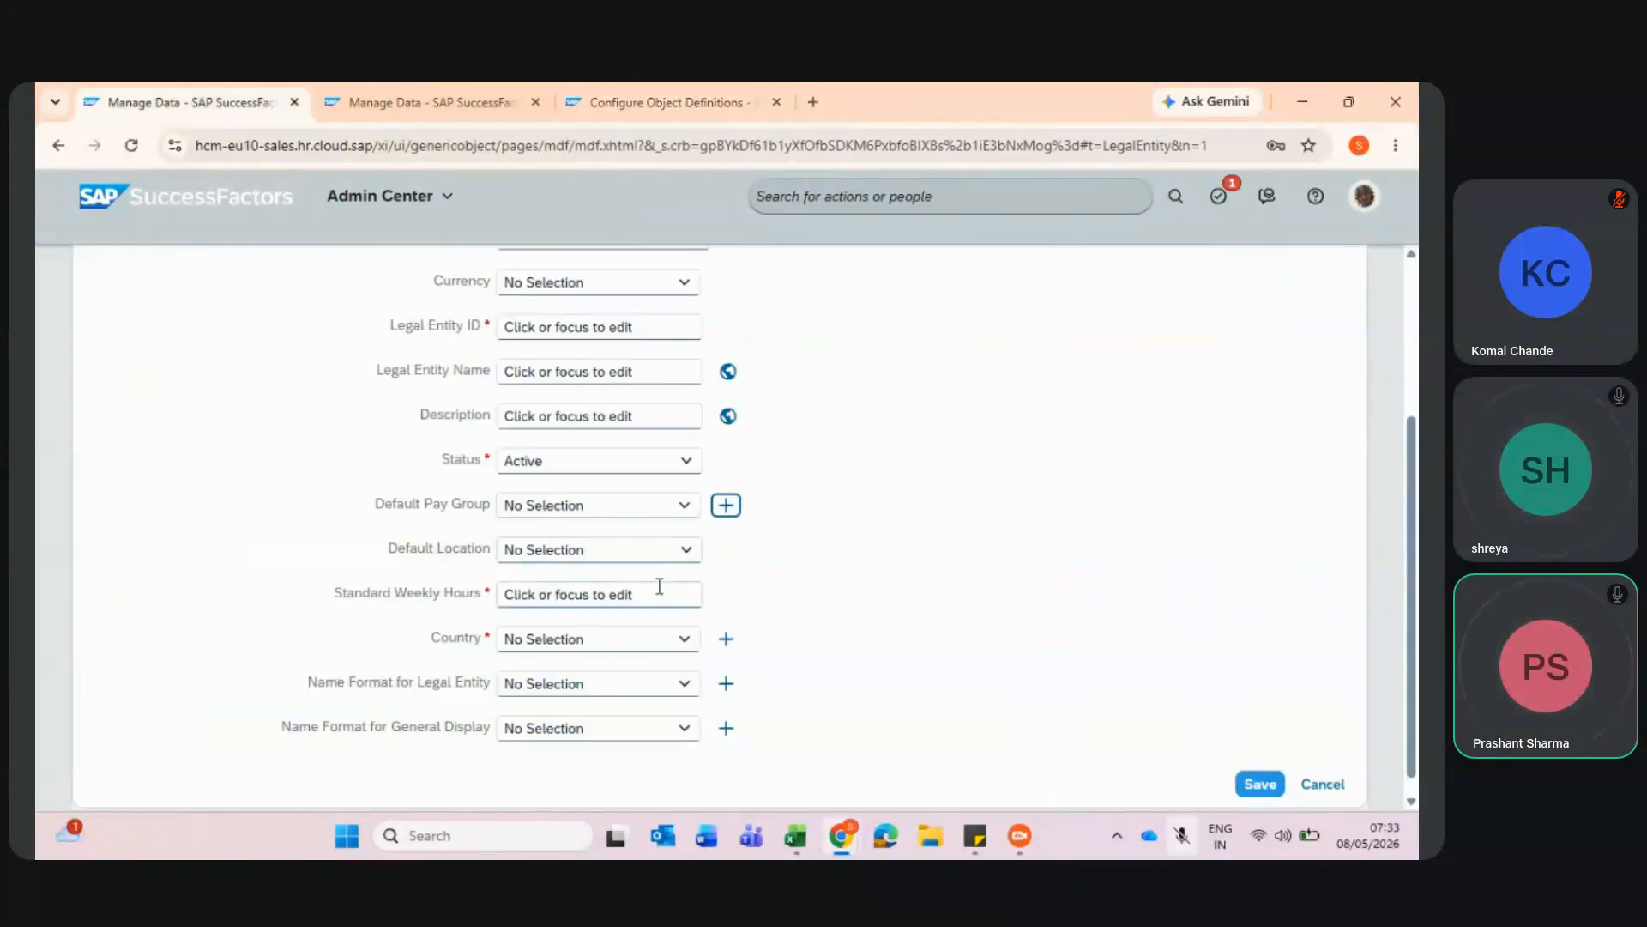
left_click(477, 91)
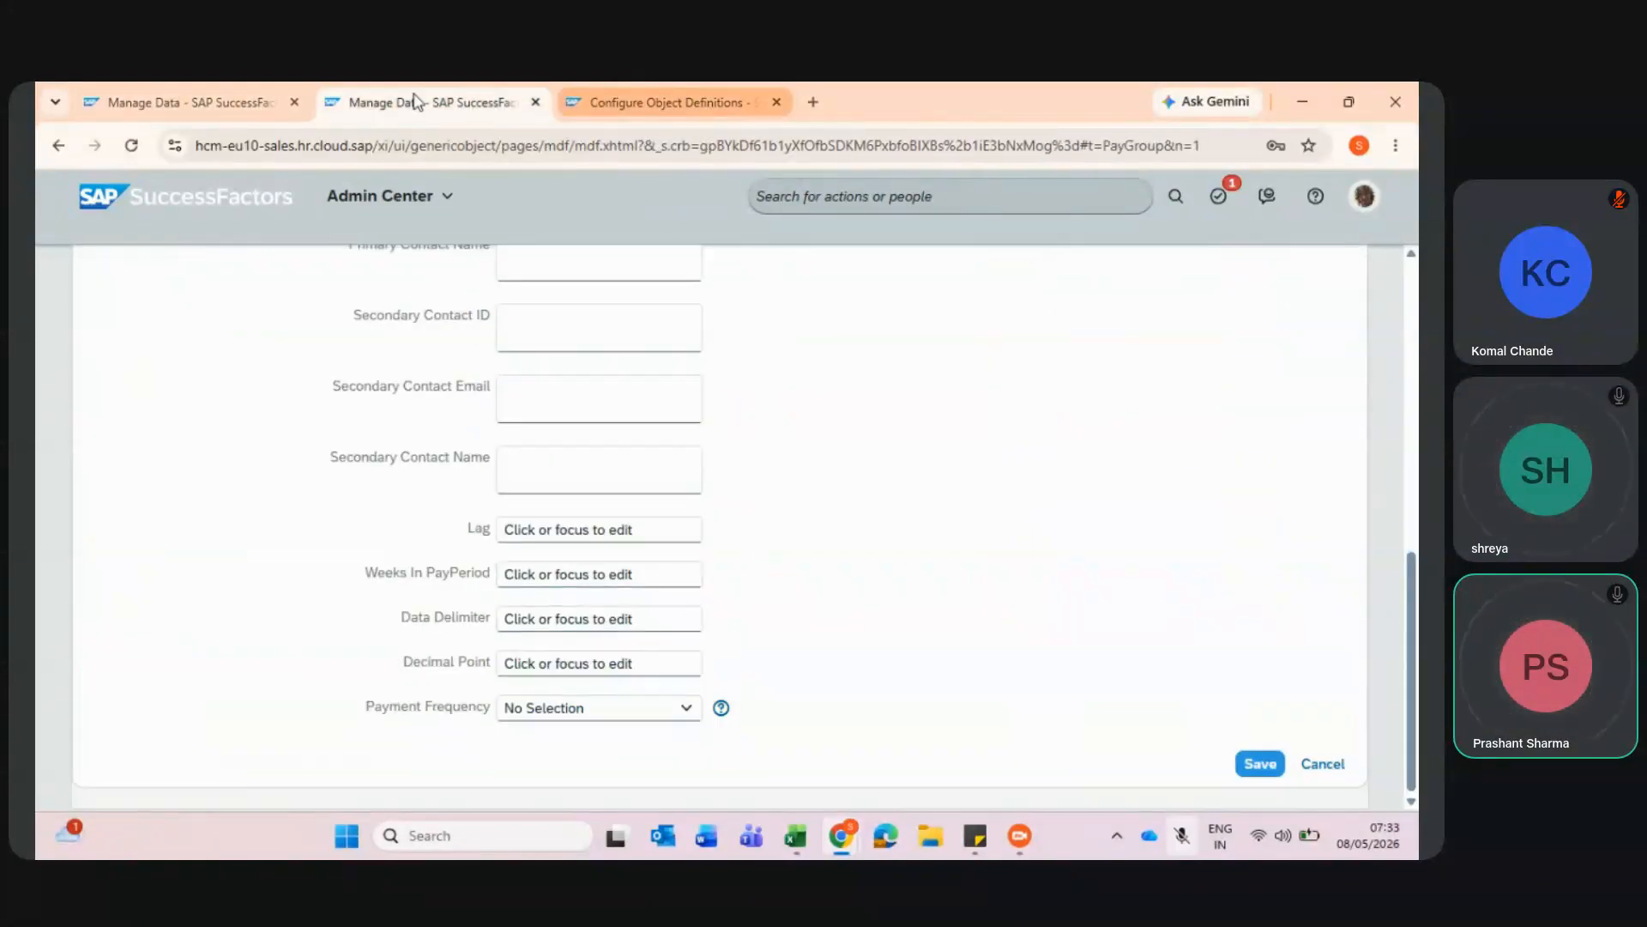
left_click(295, 89)
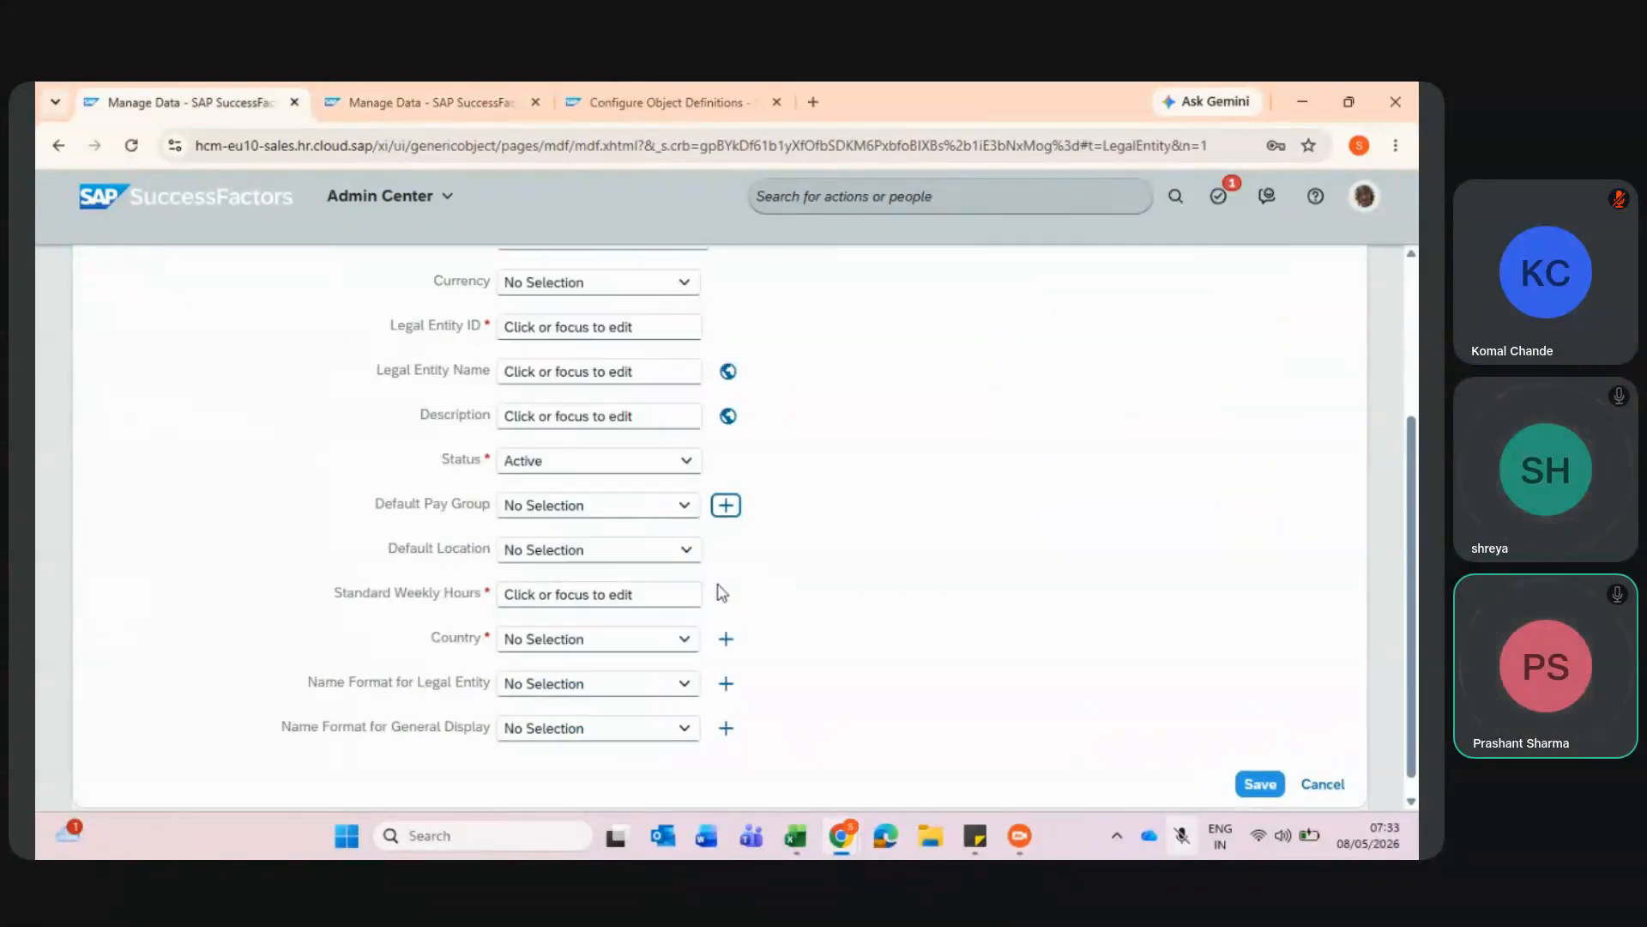
left_click(685, 551)
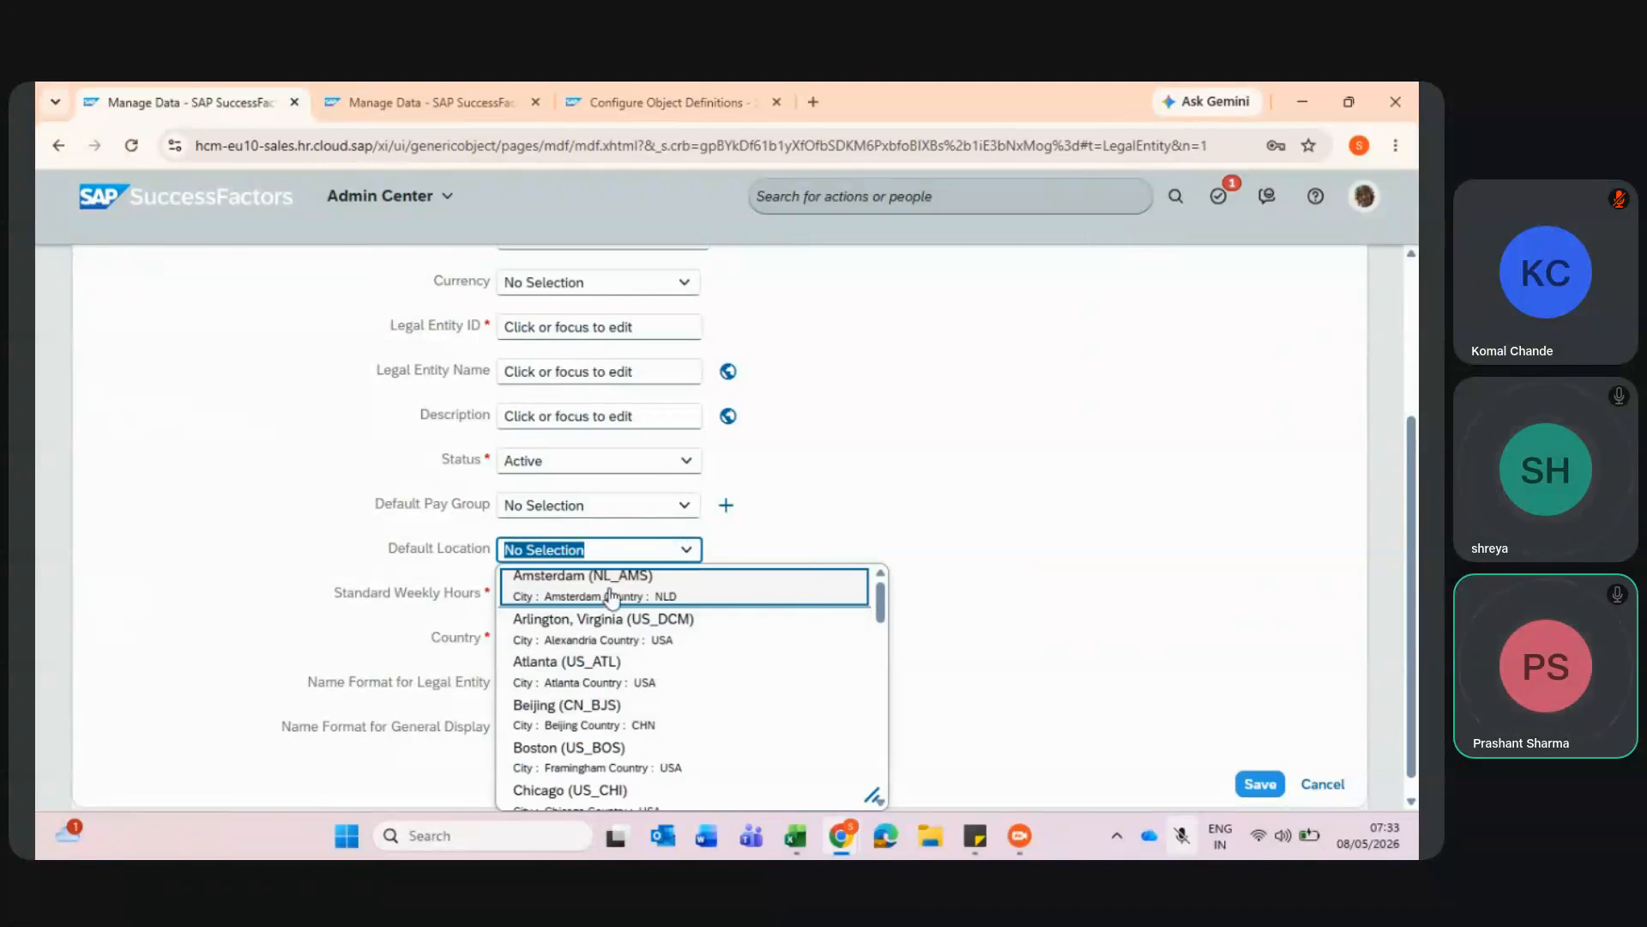
left_click(791, 562)
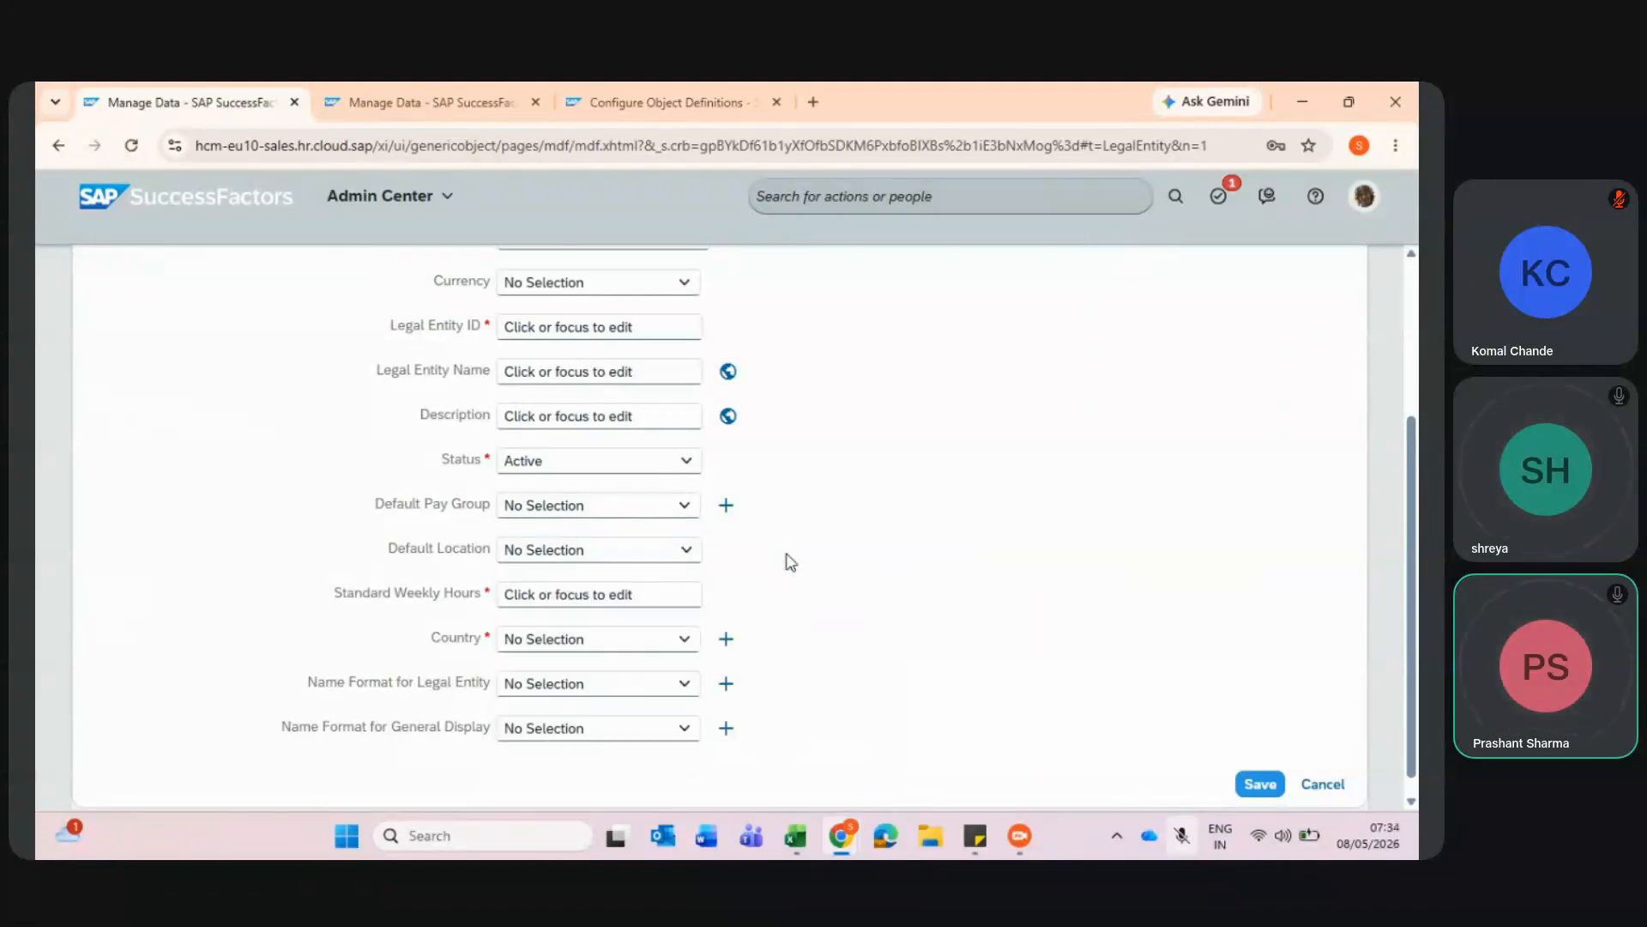
double_click(446, 456)
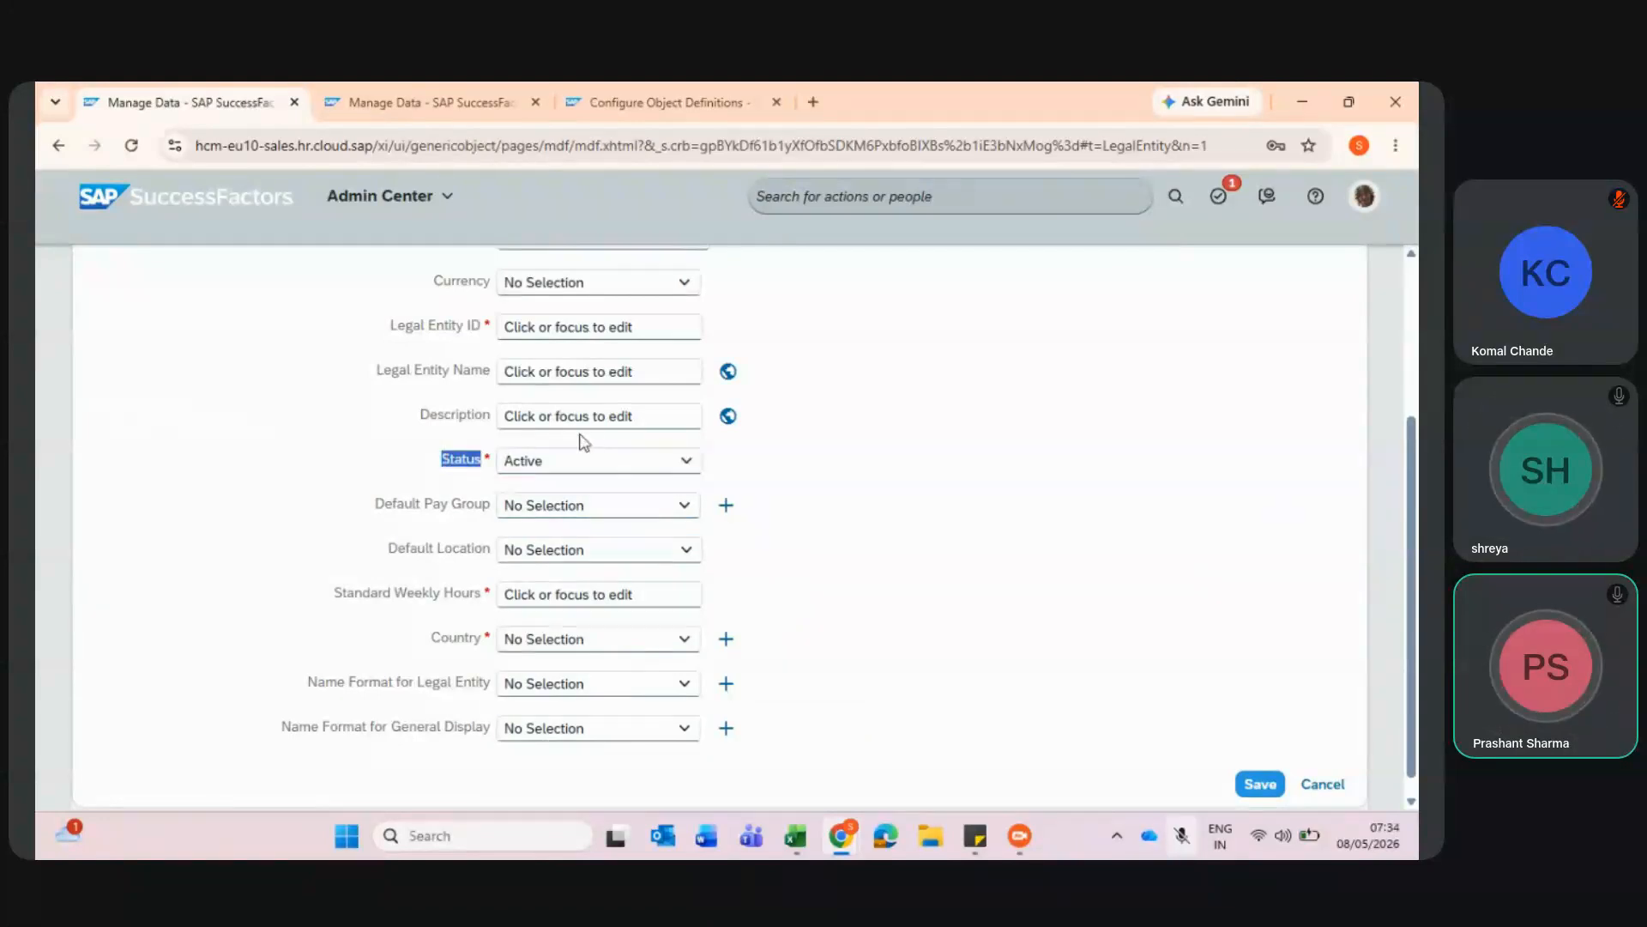
left_click(690, 465)
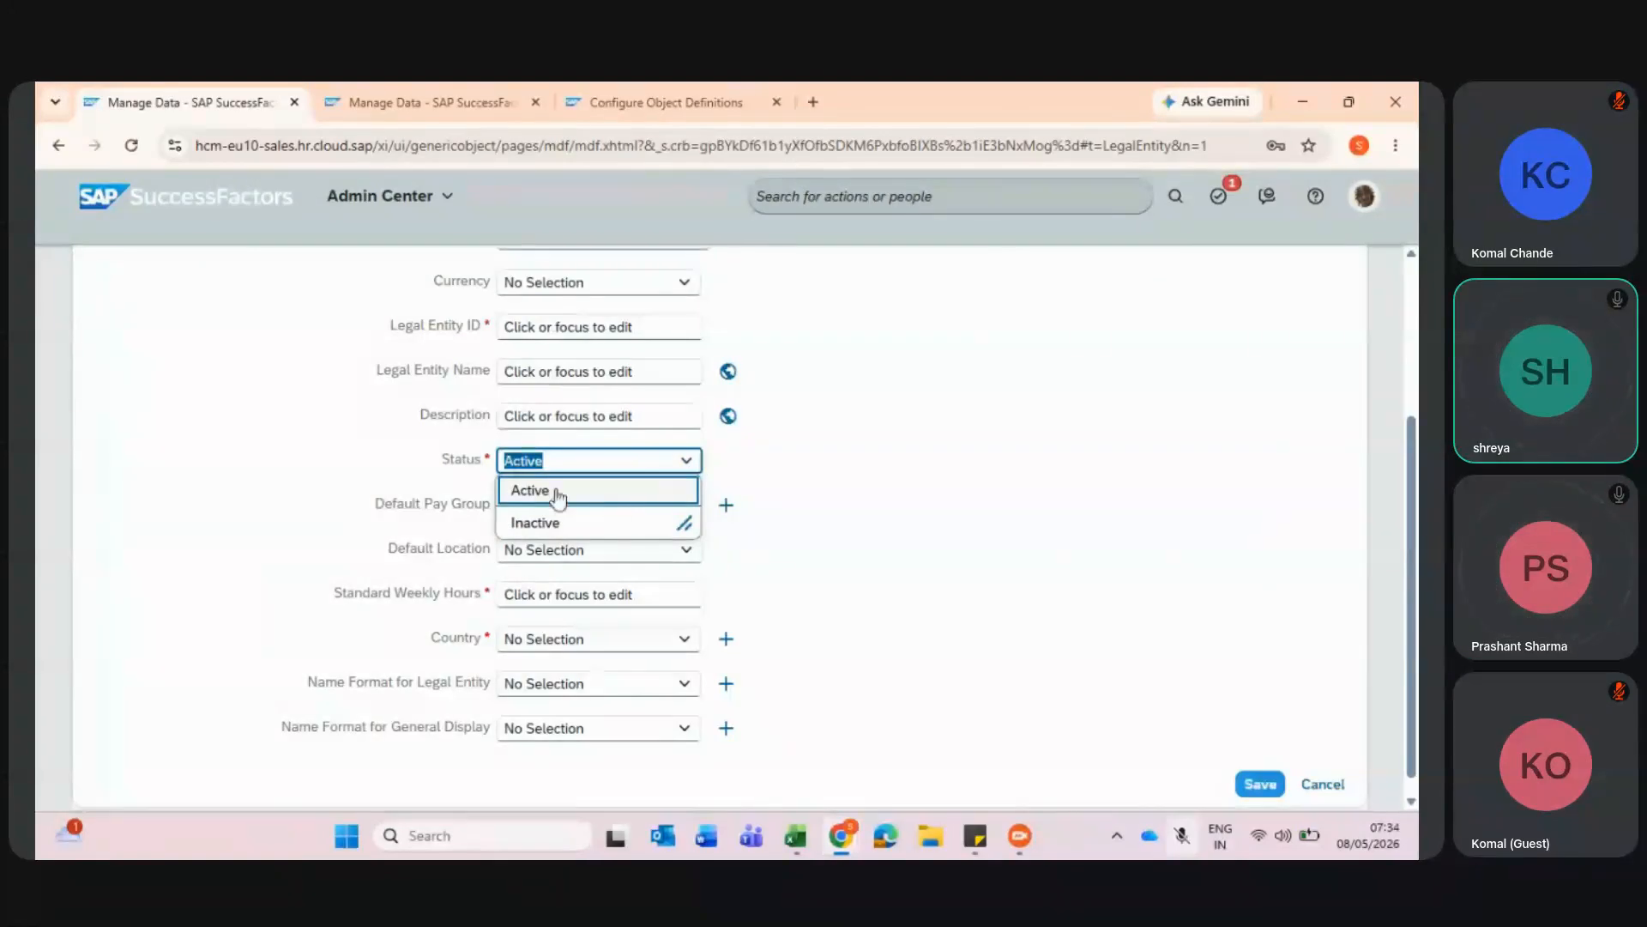
- Place the Configure Object Definitions tab beside the Legal Entity form's tab and examine the data type of the effectiveStatus field
left_click(429, 102)
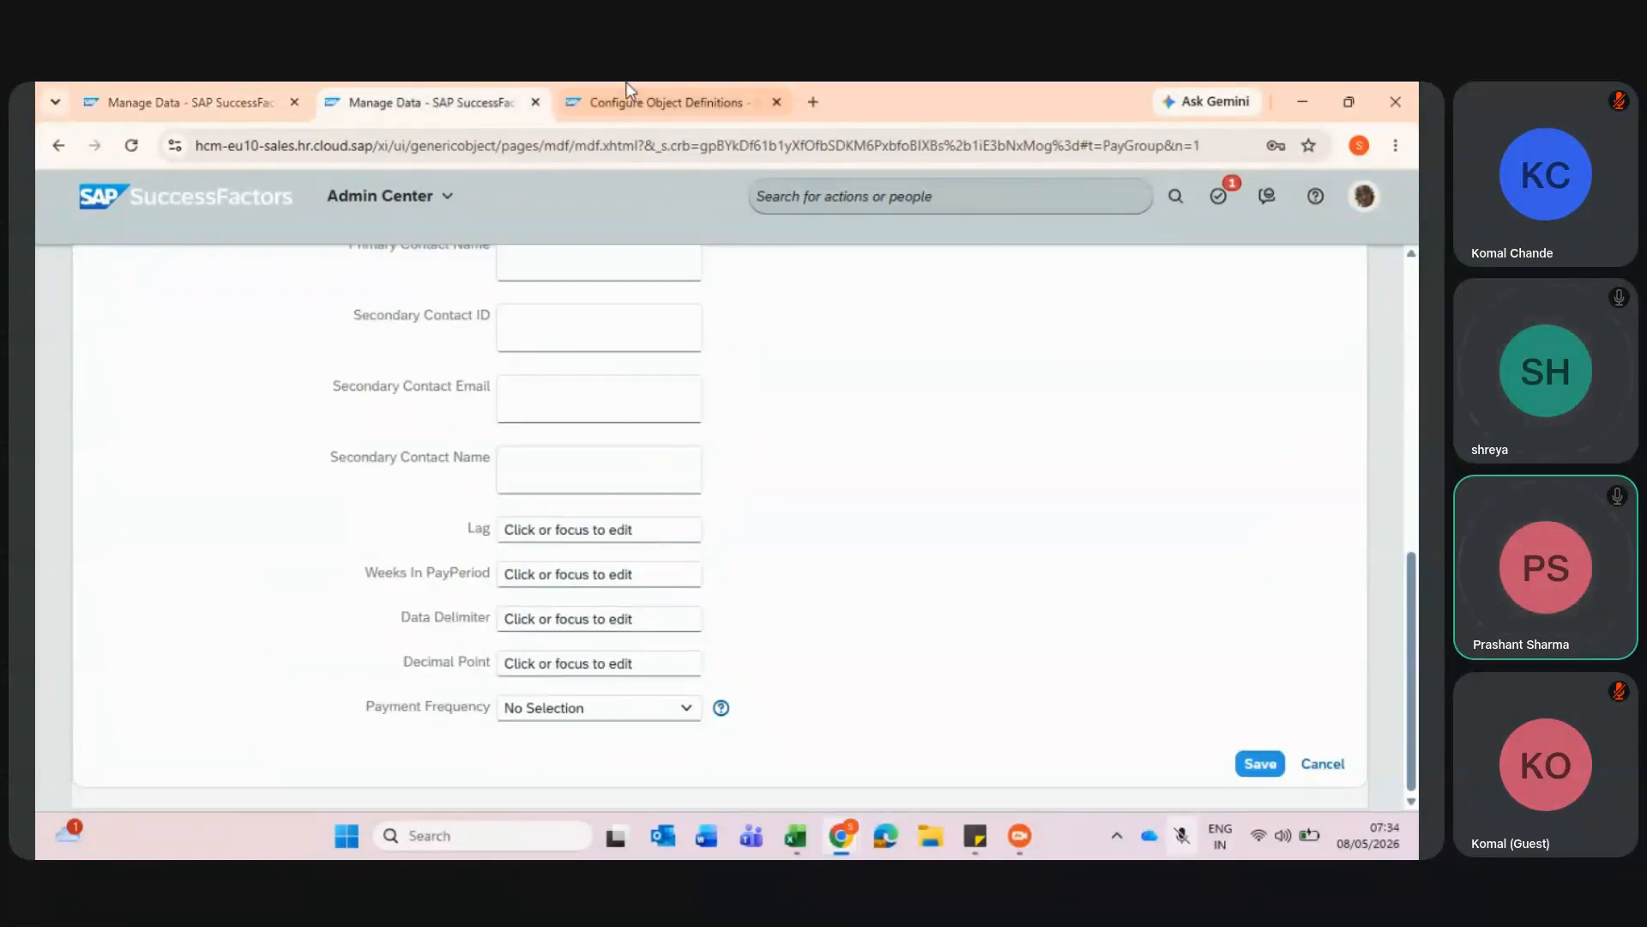
left_click_drag(630, 81, 389, 86)
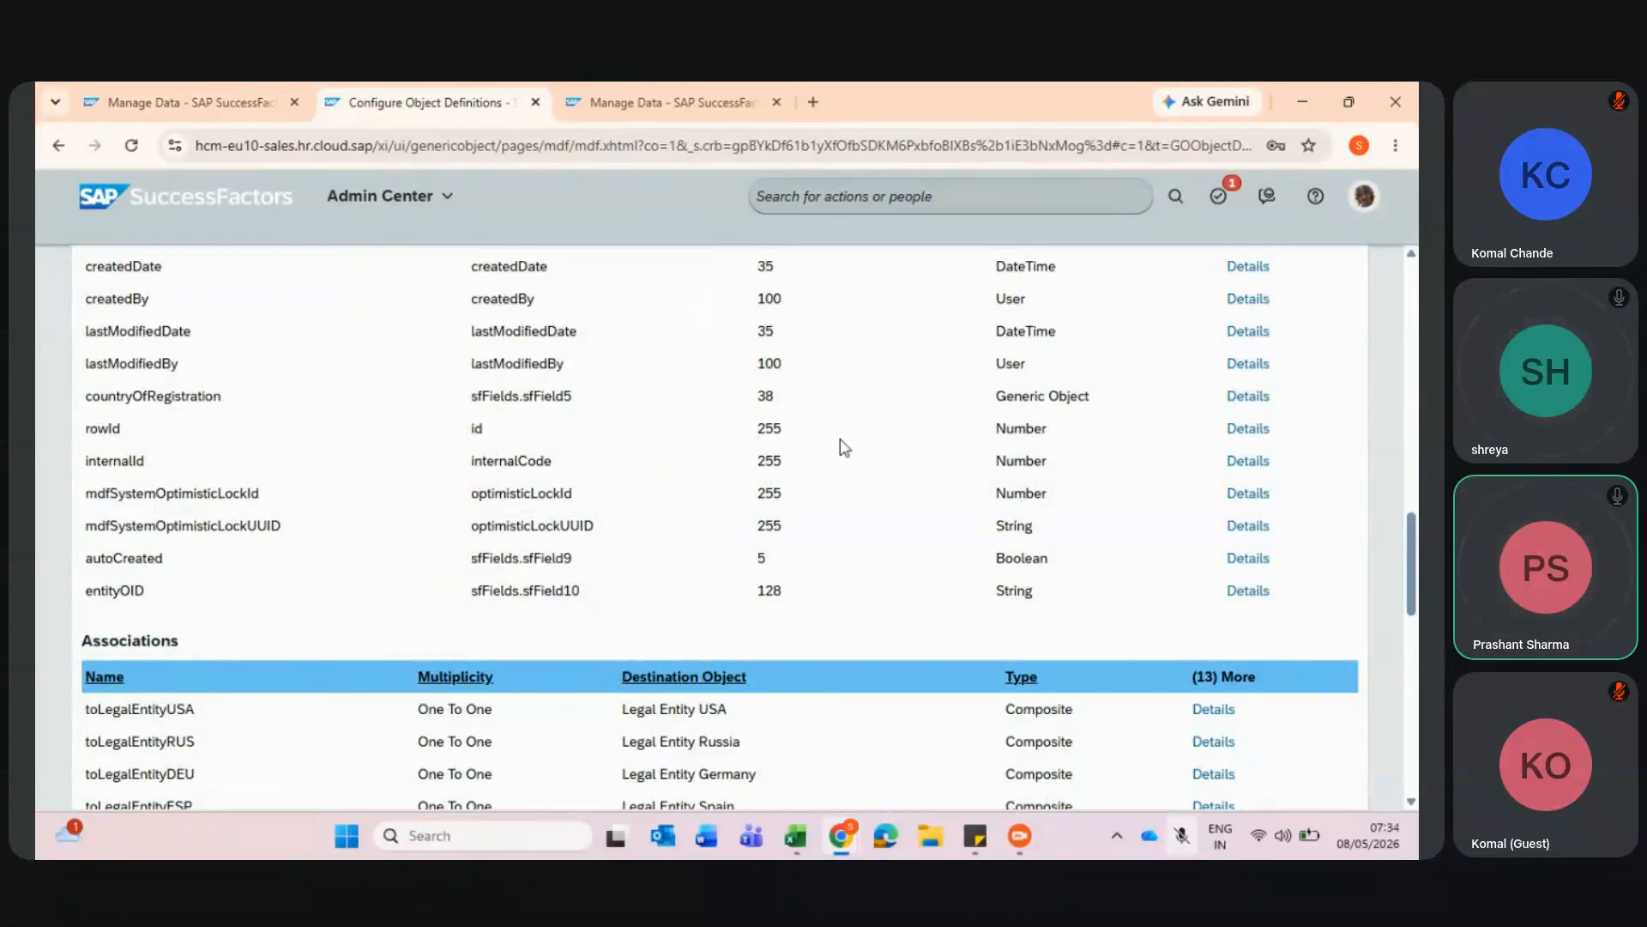
scroll(844, 447, "up", 2)
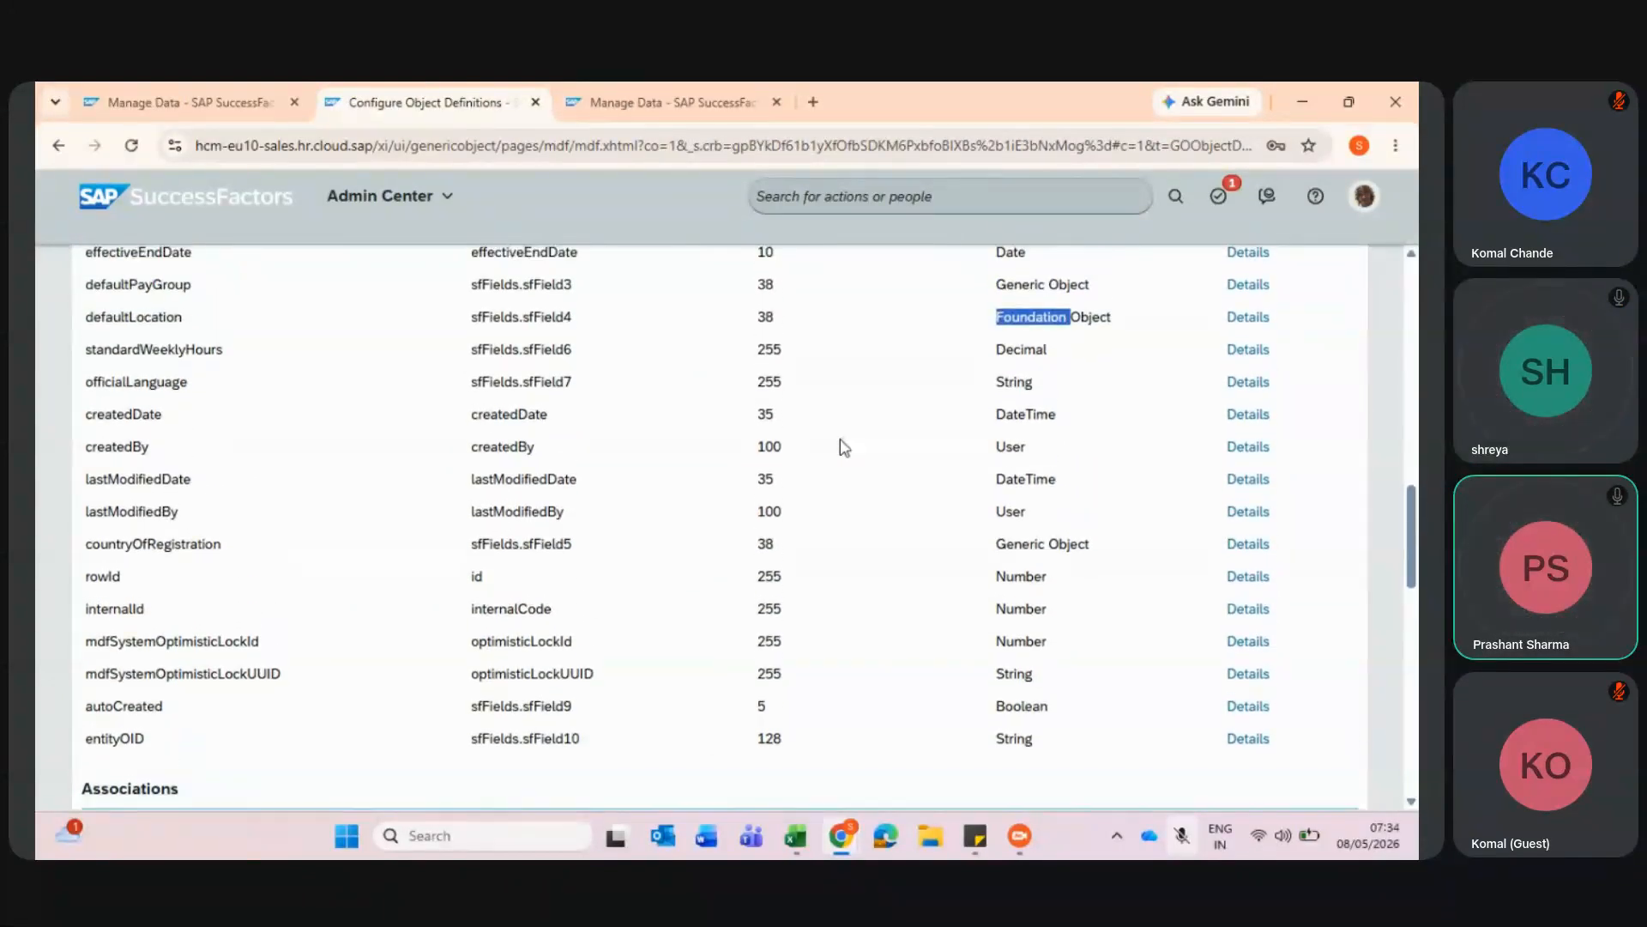
scroll(844, 447, "up", 3)
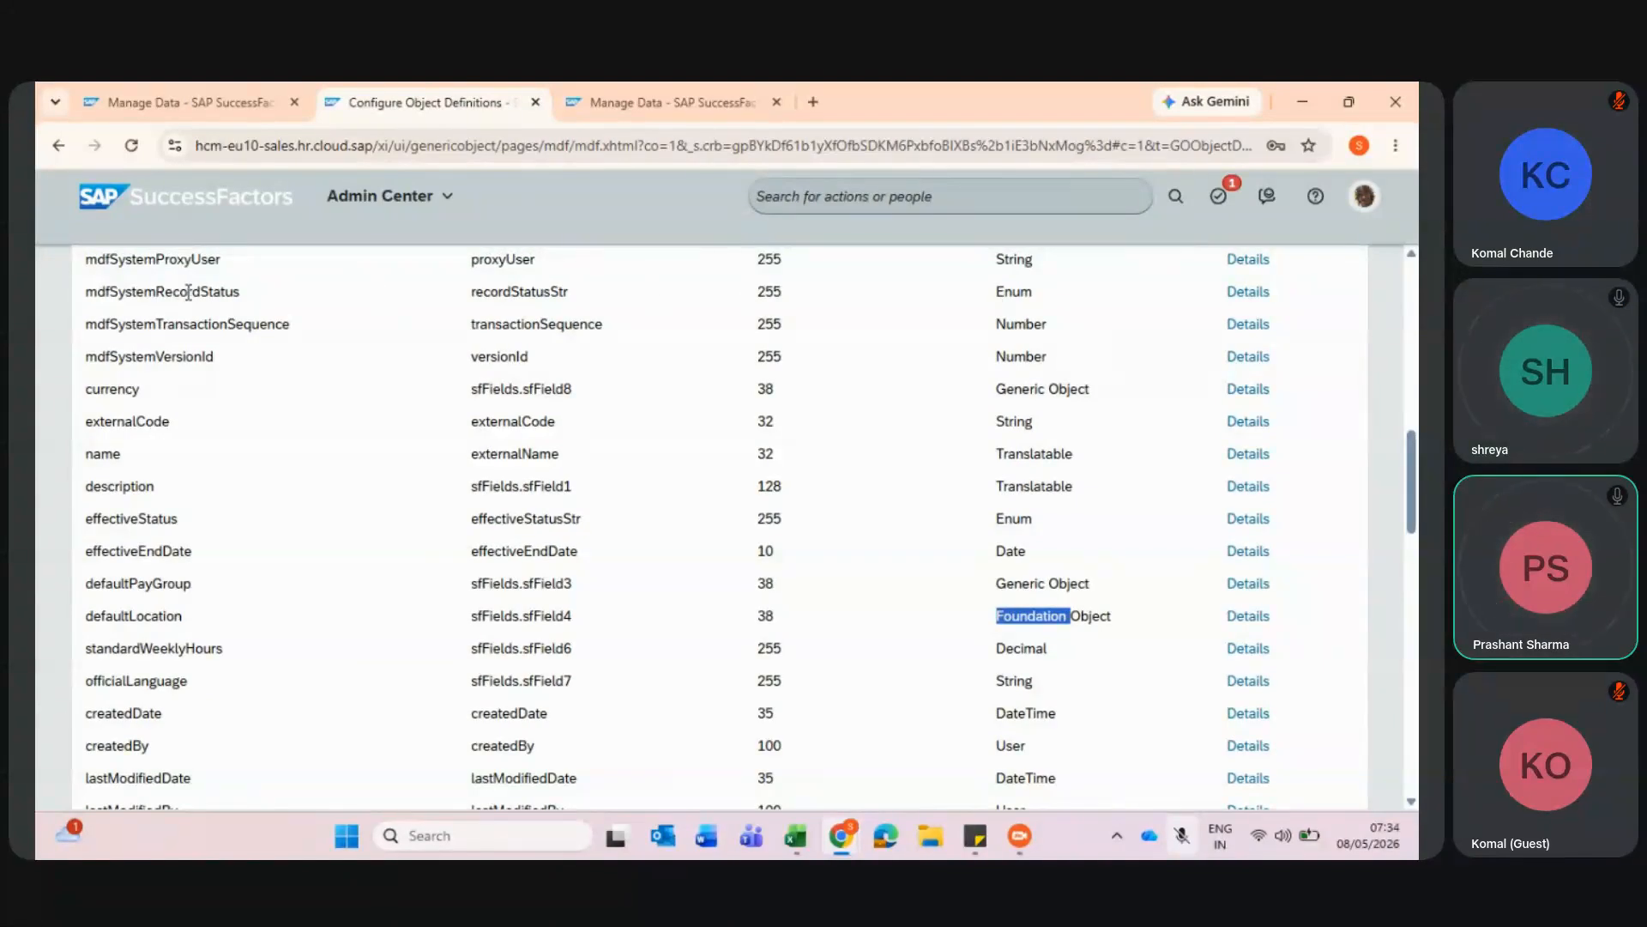
scroll(188, 292, "up", 4)
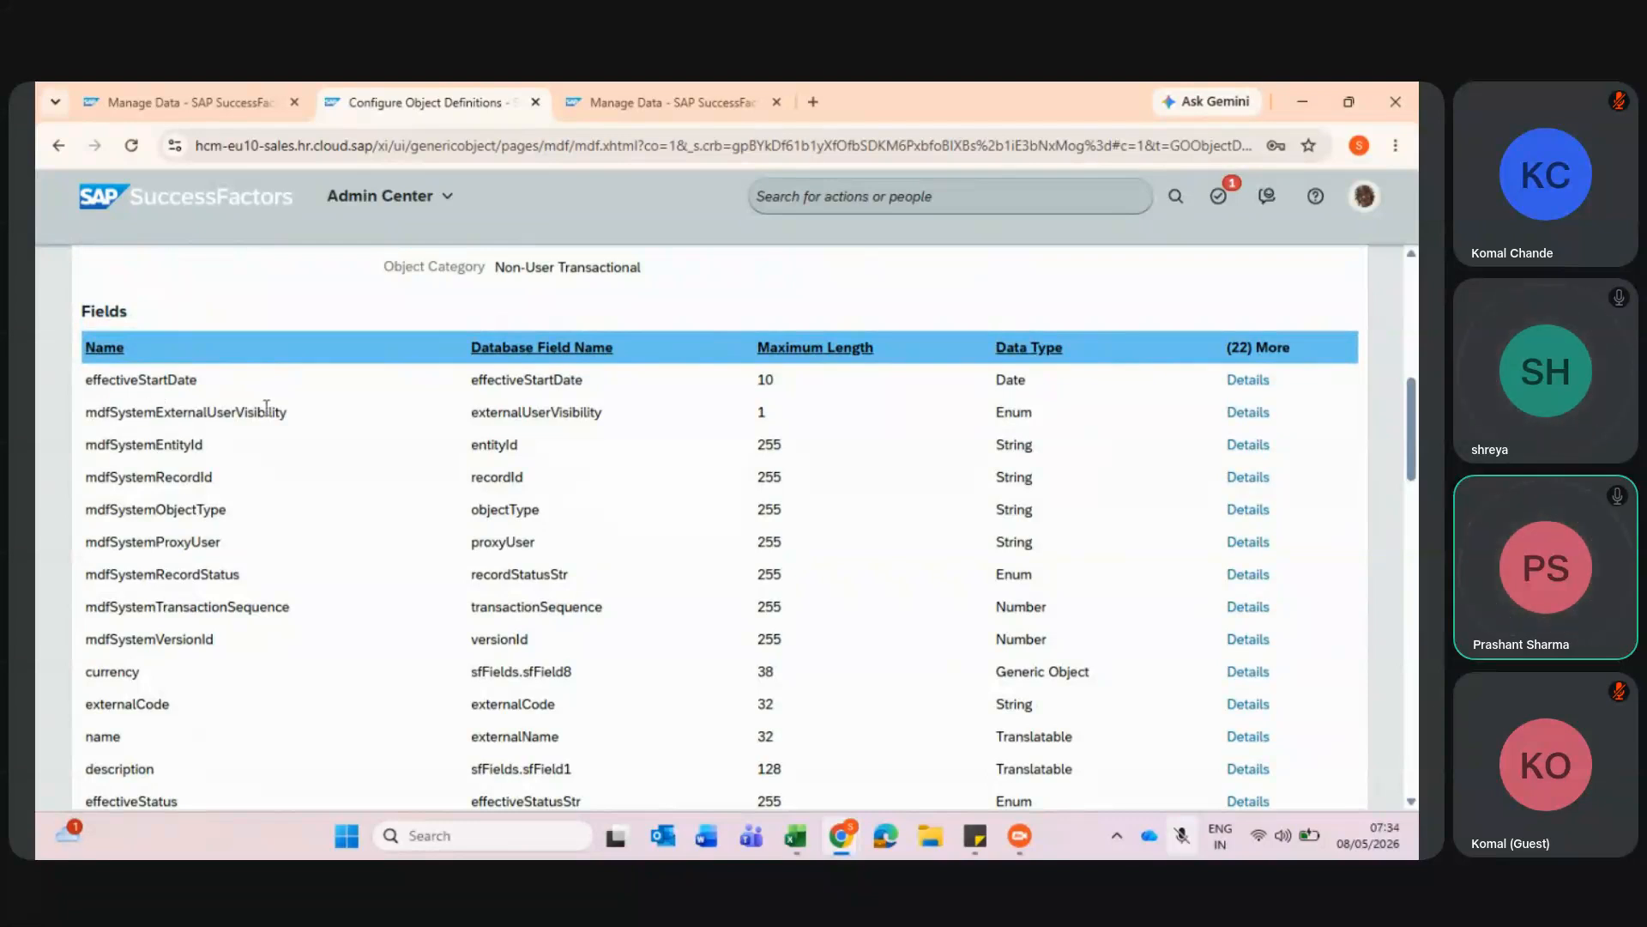
scroll(207, 606, "down", 3)
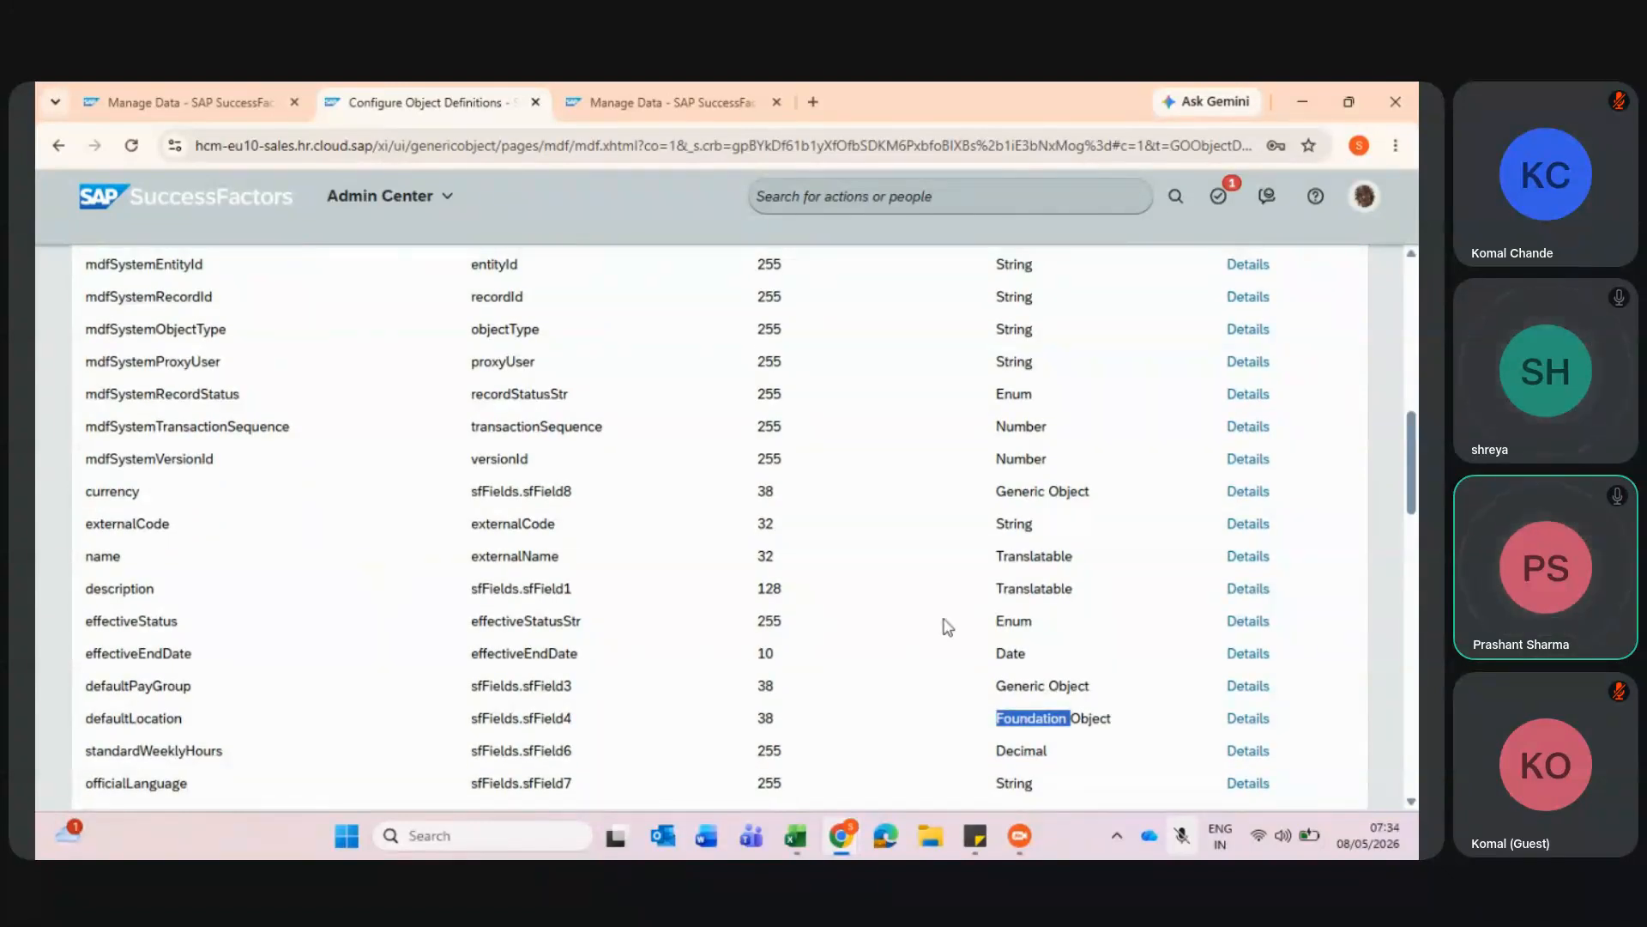
left_click_drag(1034, 620, 987, 618)
left_click(1083, 625)
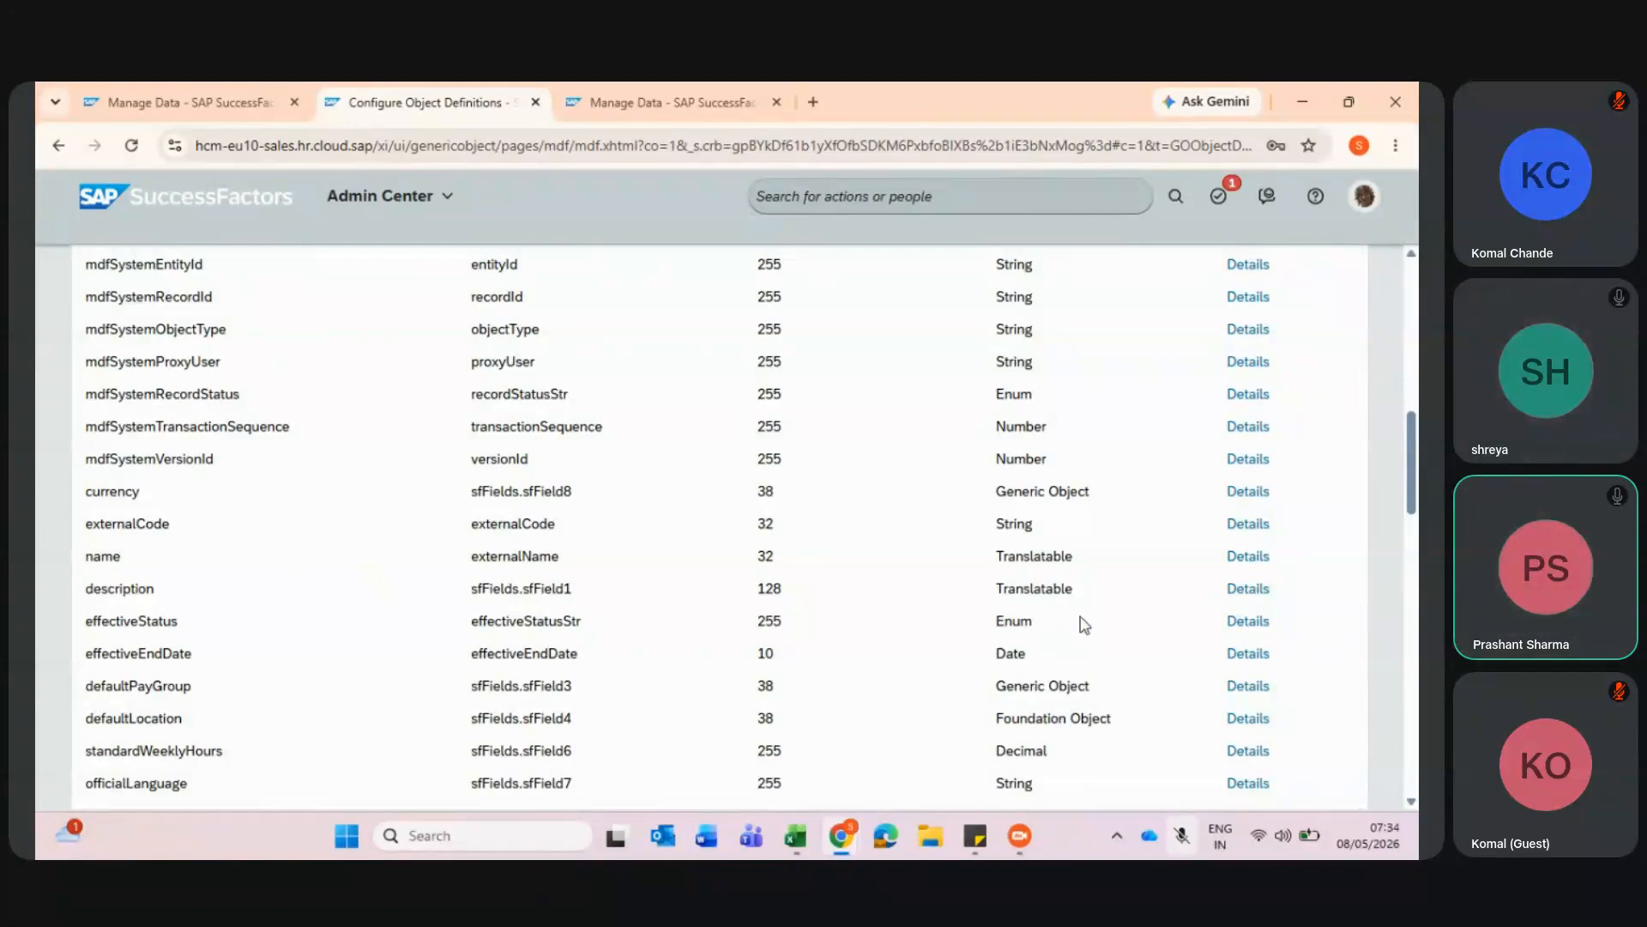
- Go back to the Legal Entity form and check the options of Name Format for General Display
left_click(98, 90)
left_click(919, 629)
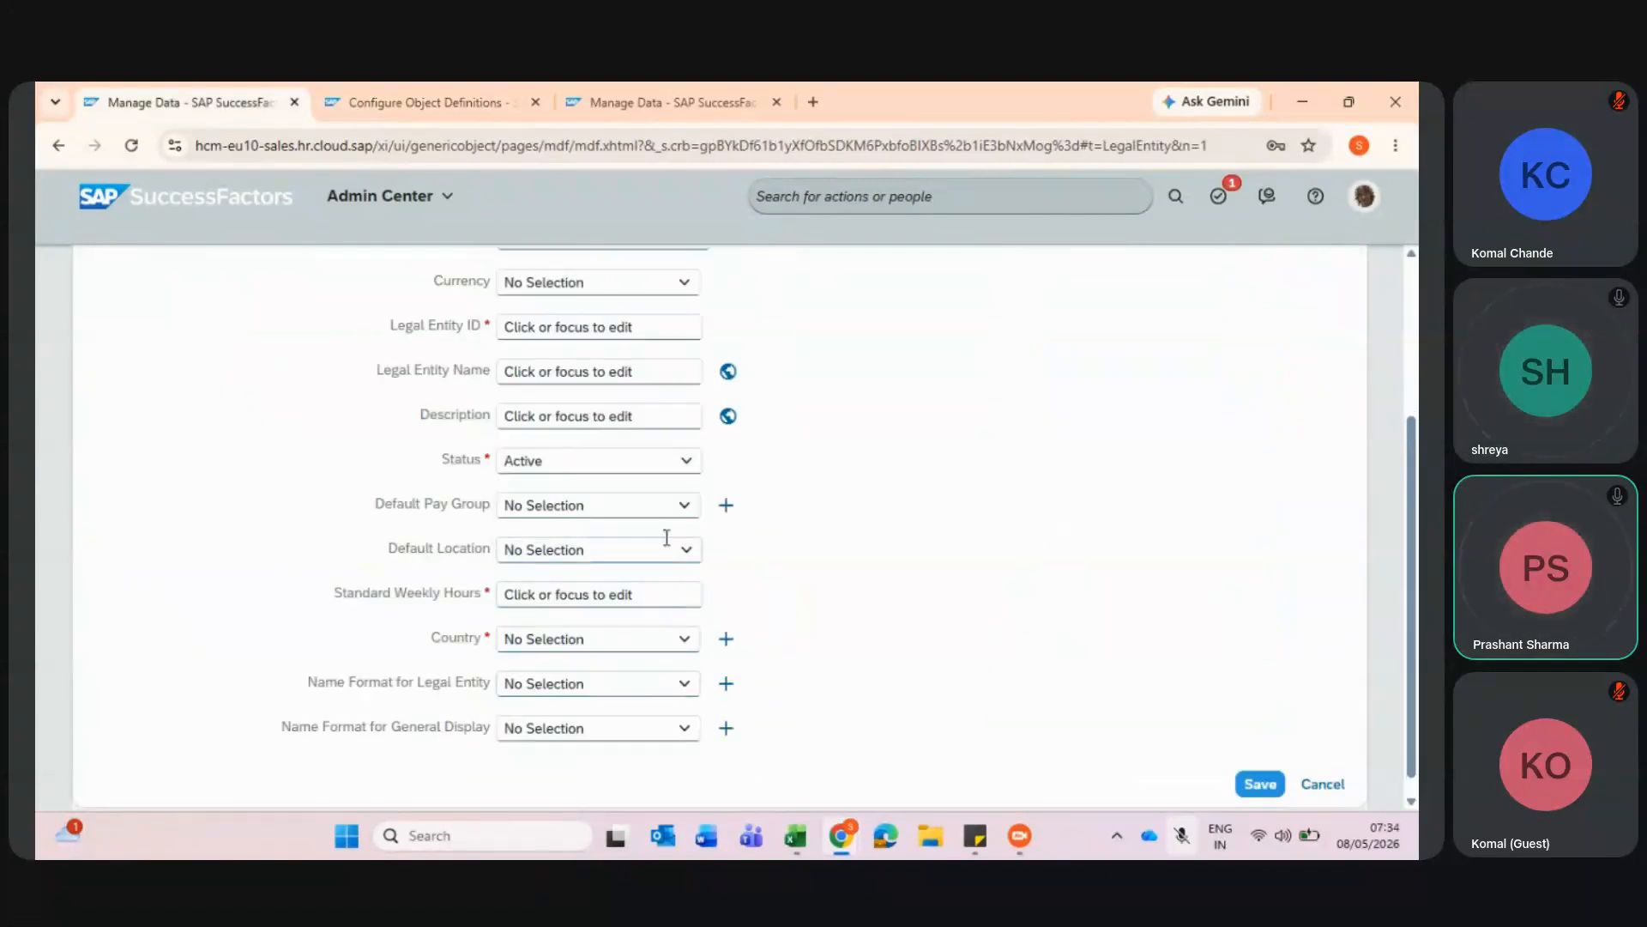
scroll(667, 537, "up", 1)
scroll(667, 537, "down", 2)
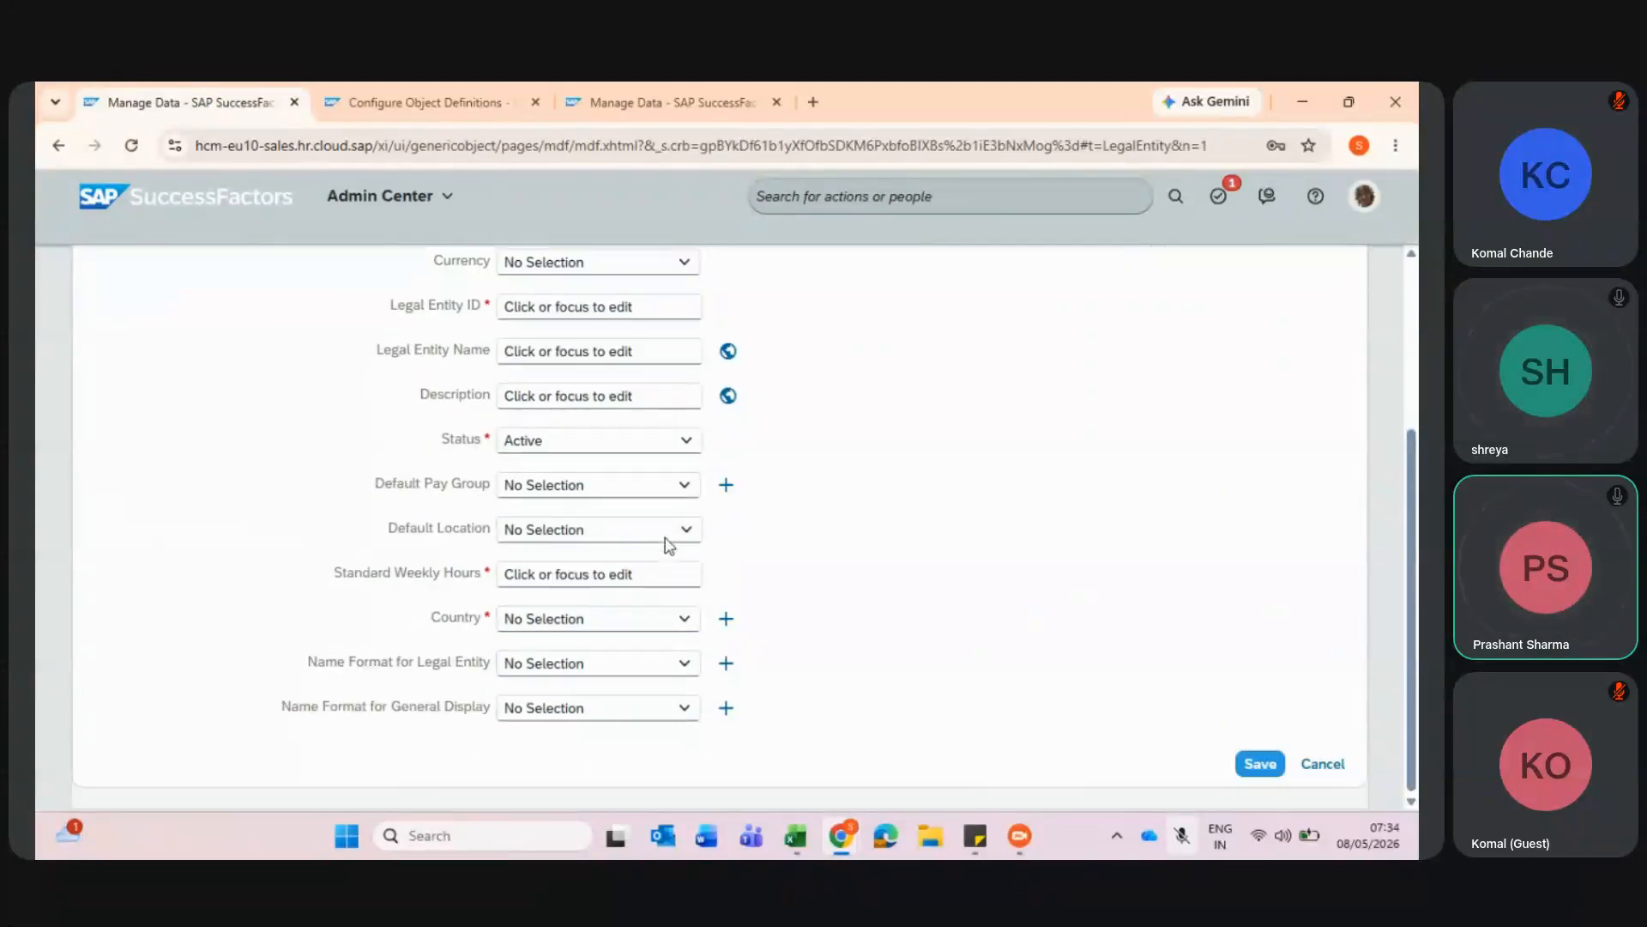
left_click(684, 711)
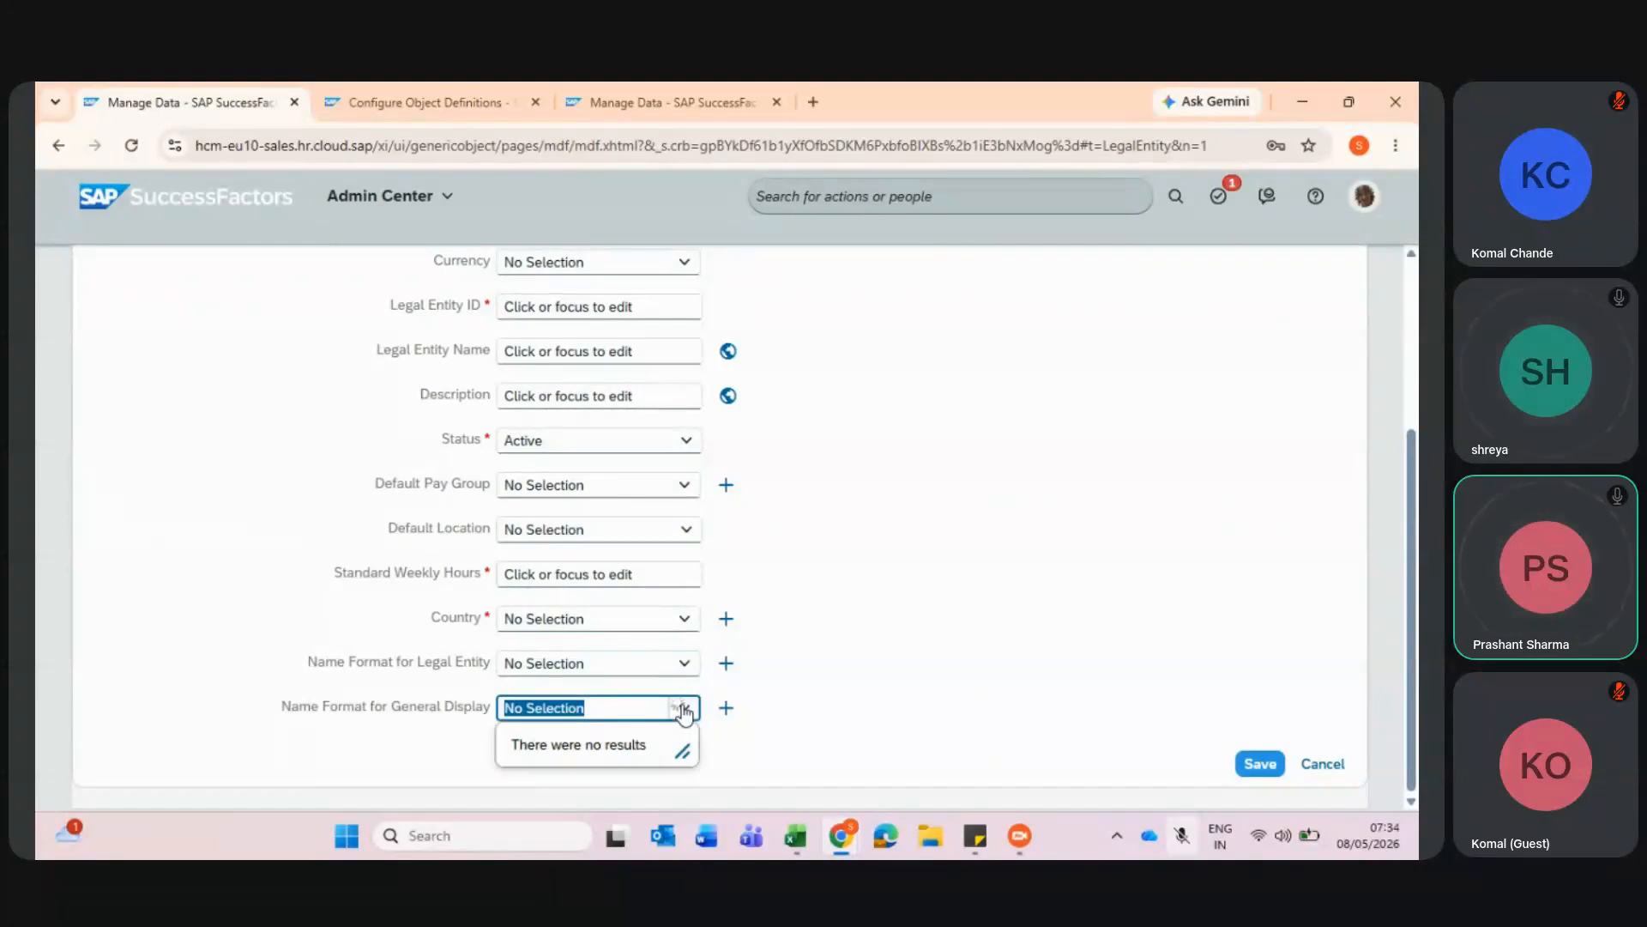
left_click(934, 604)
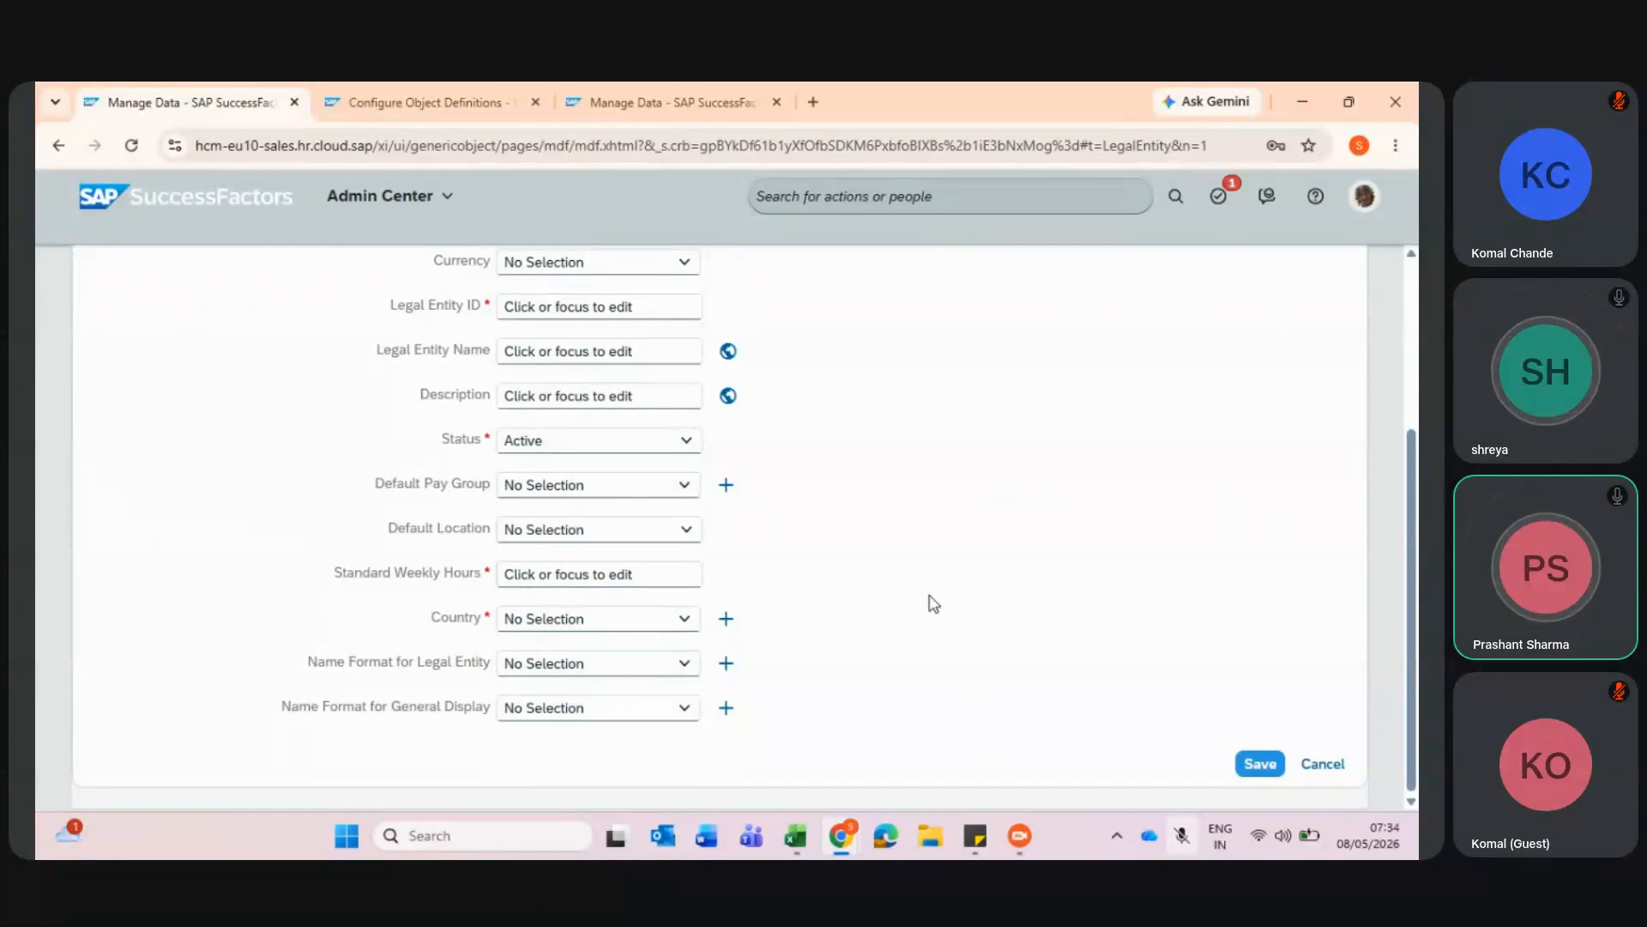
- Replace the Pay Group form with the Picklist Center, found through the action search
left_click(469, 98)
left_click(706, 87)
left_click(839, 197)
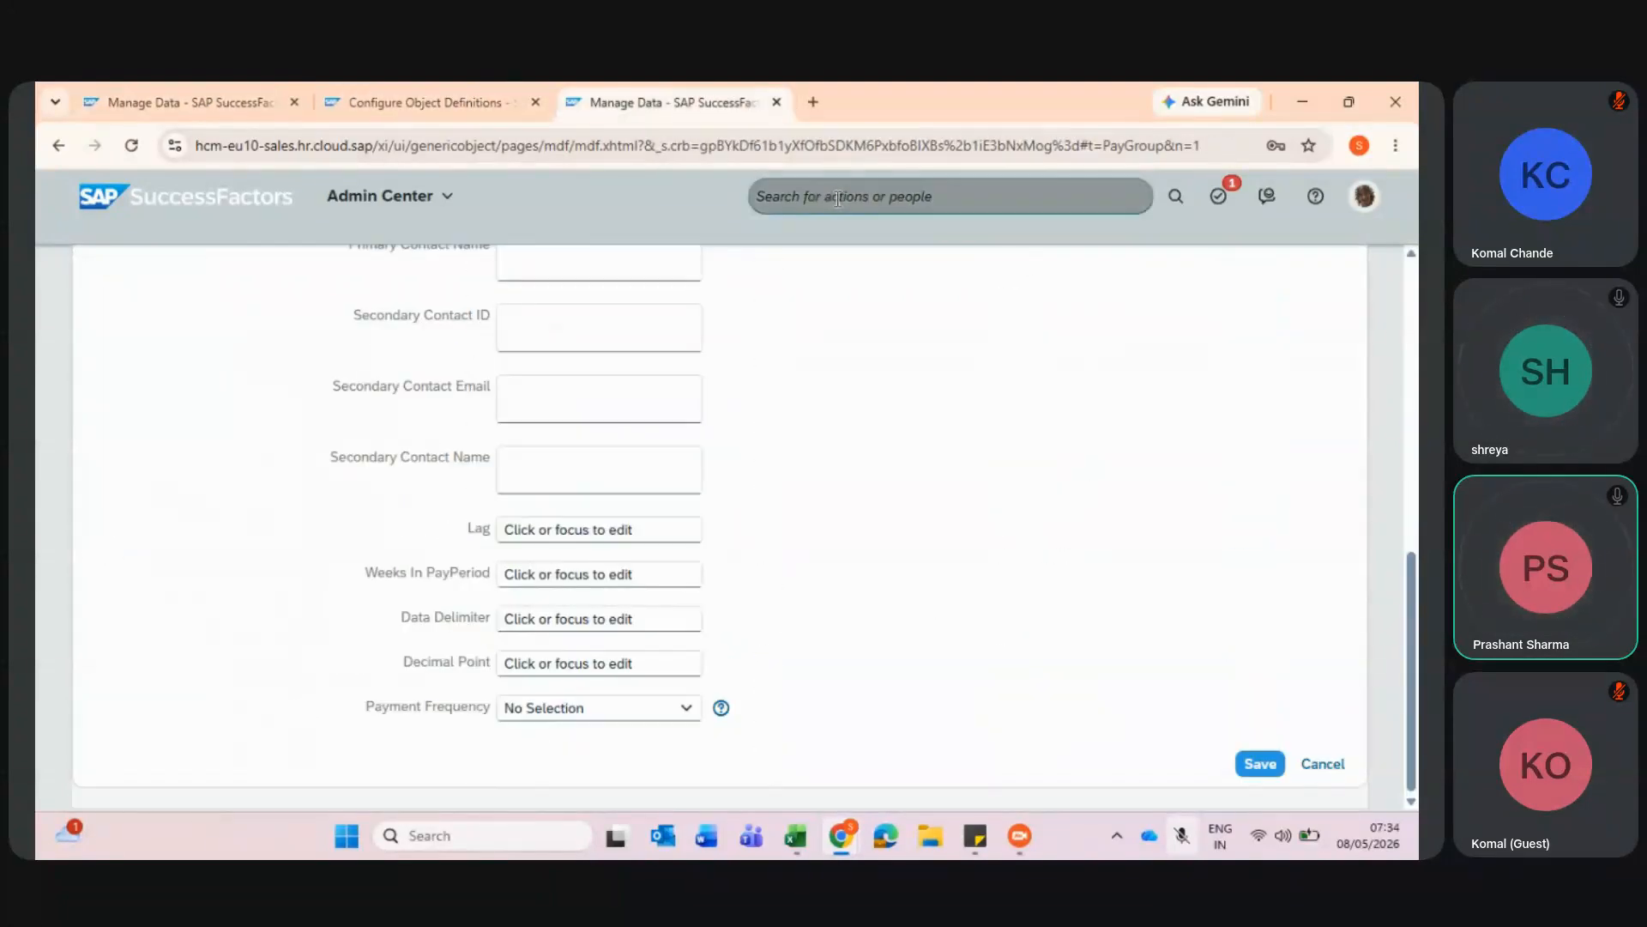
type("Picklist")
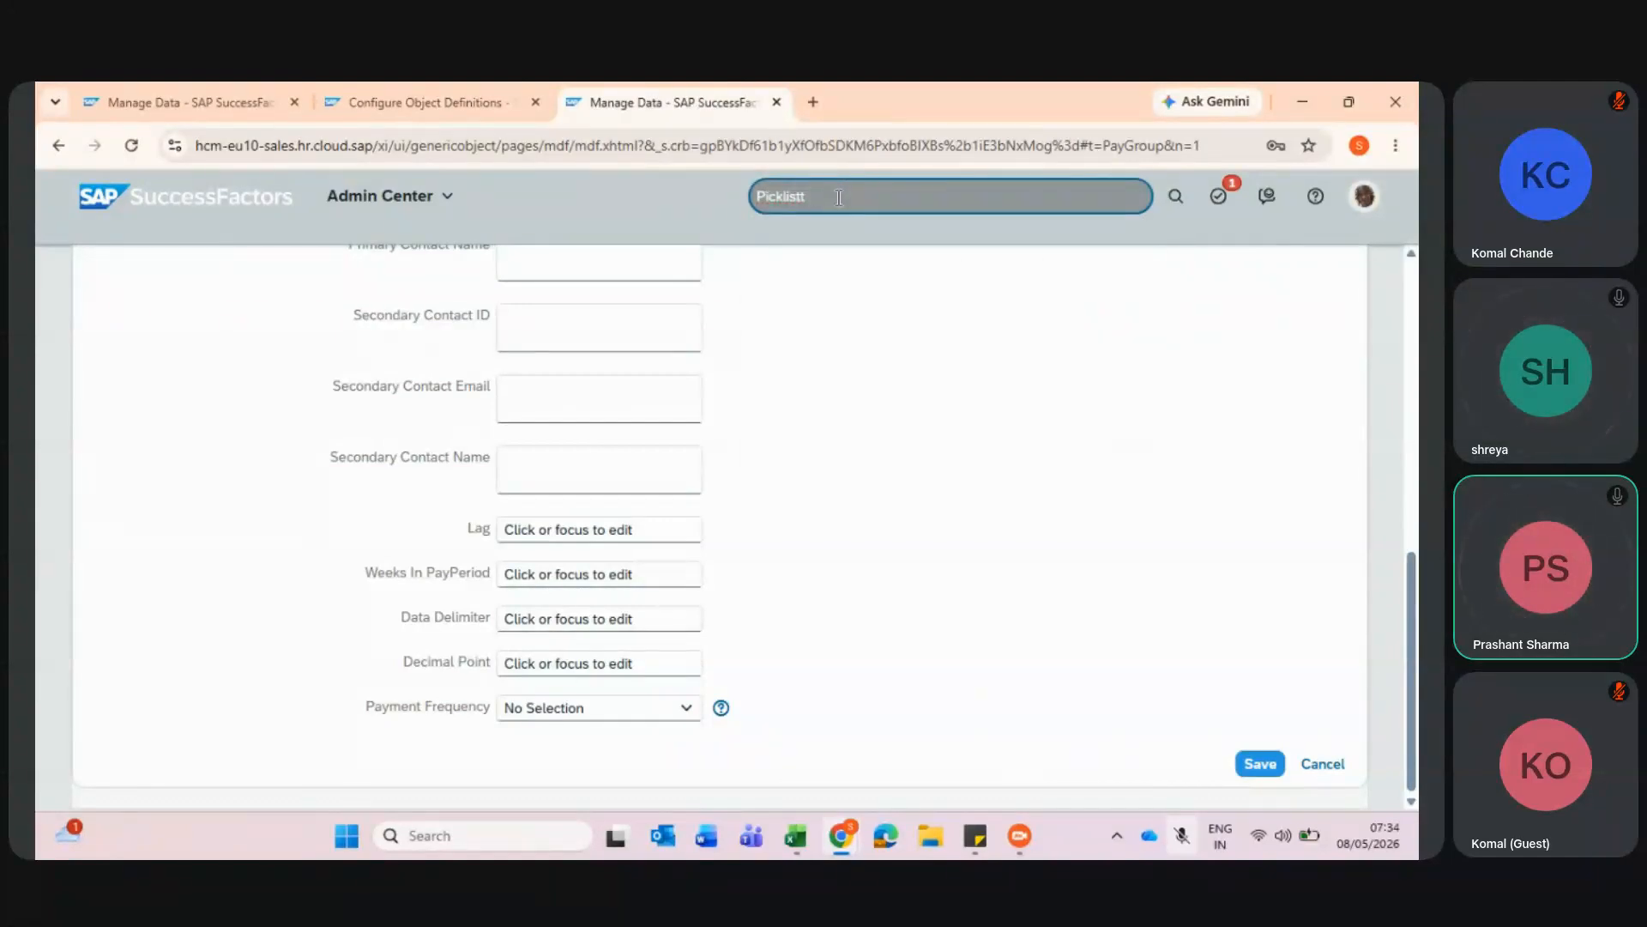
type(" center")
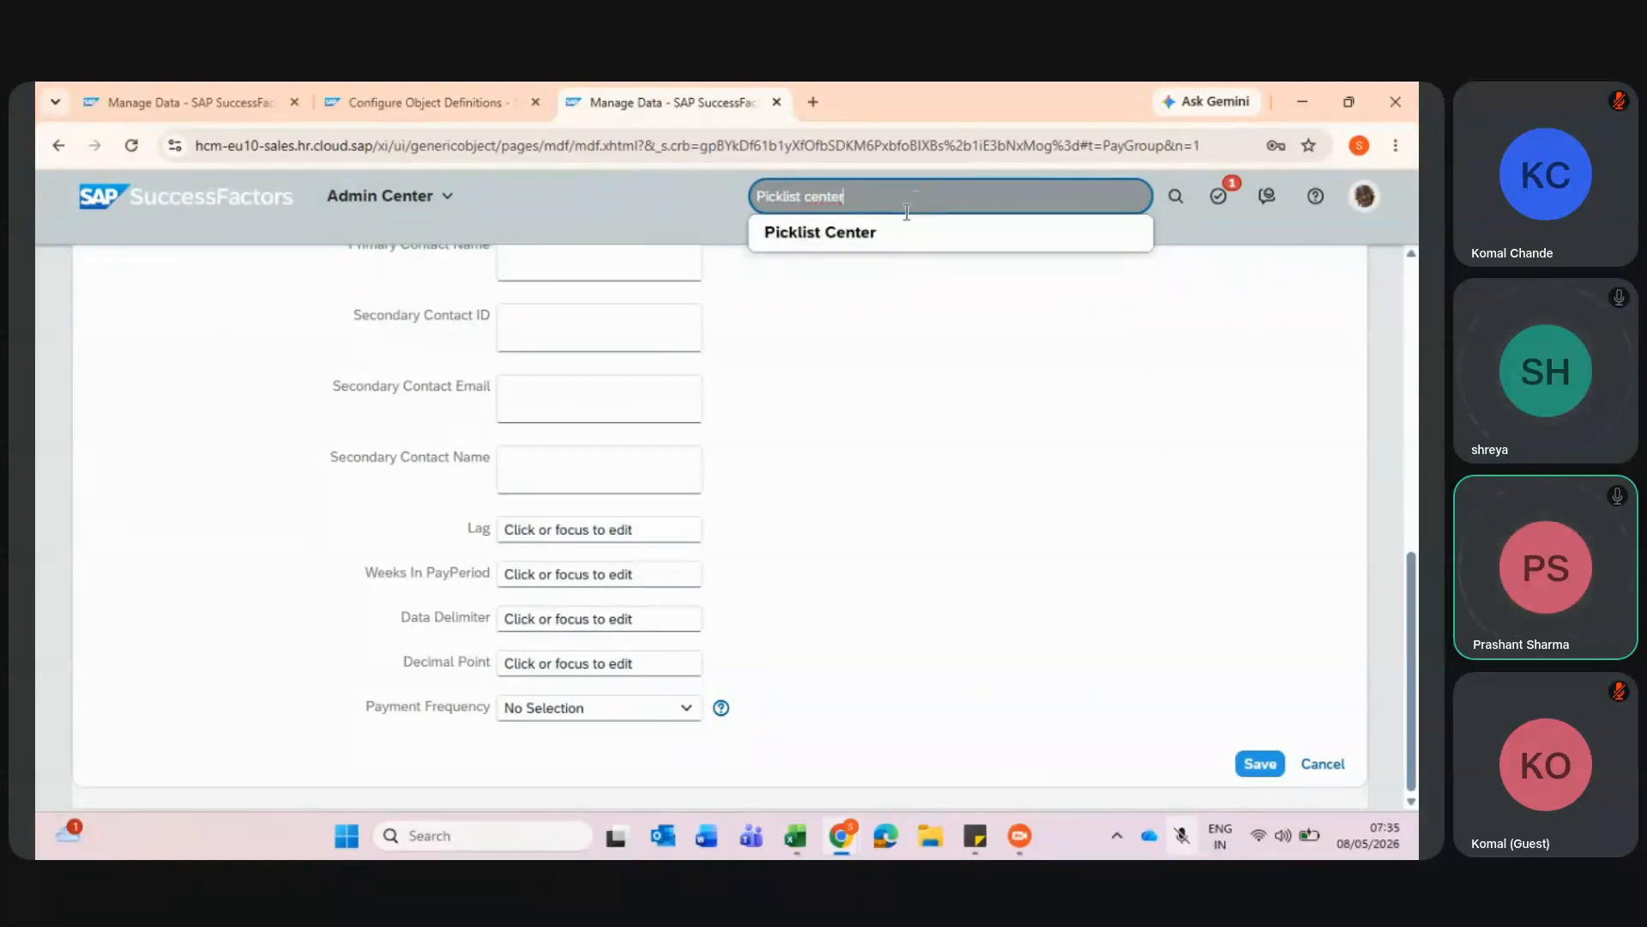
left_click(898, 236)
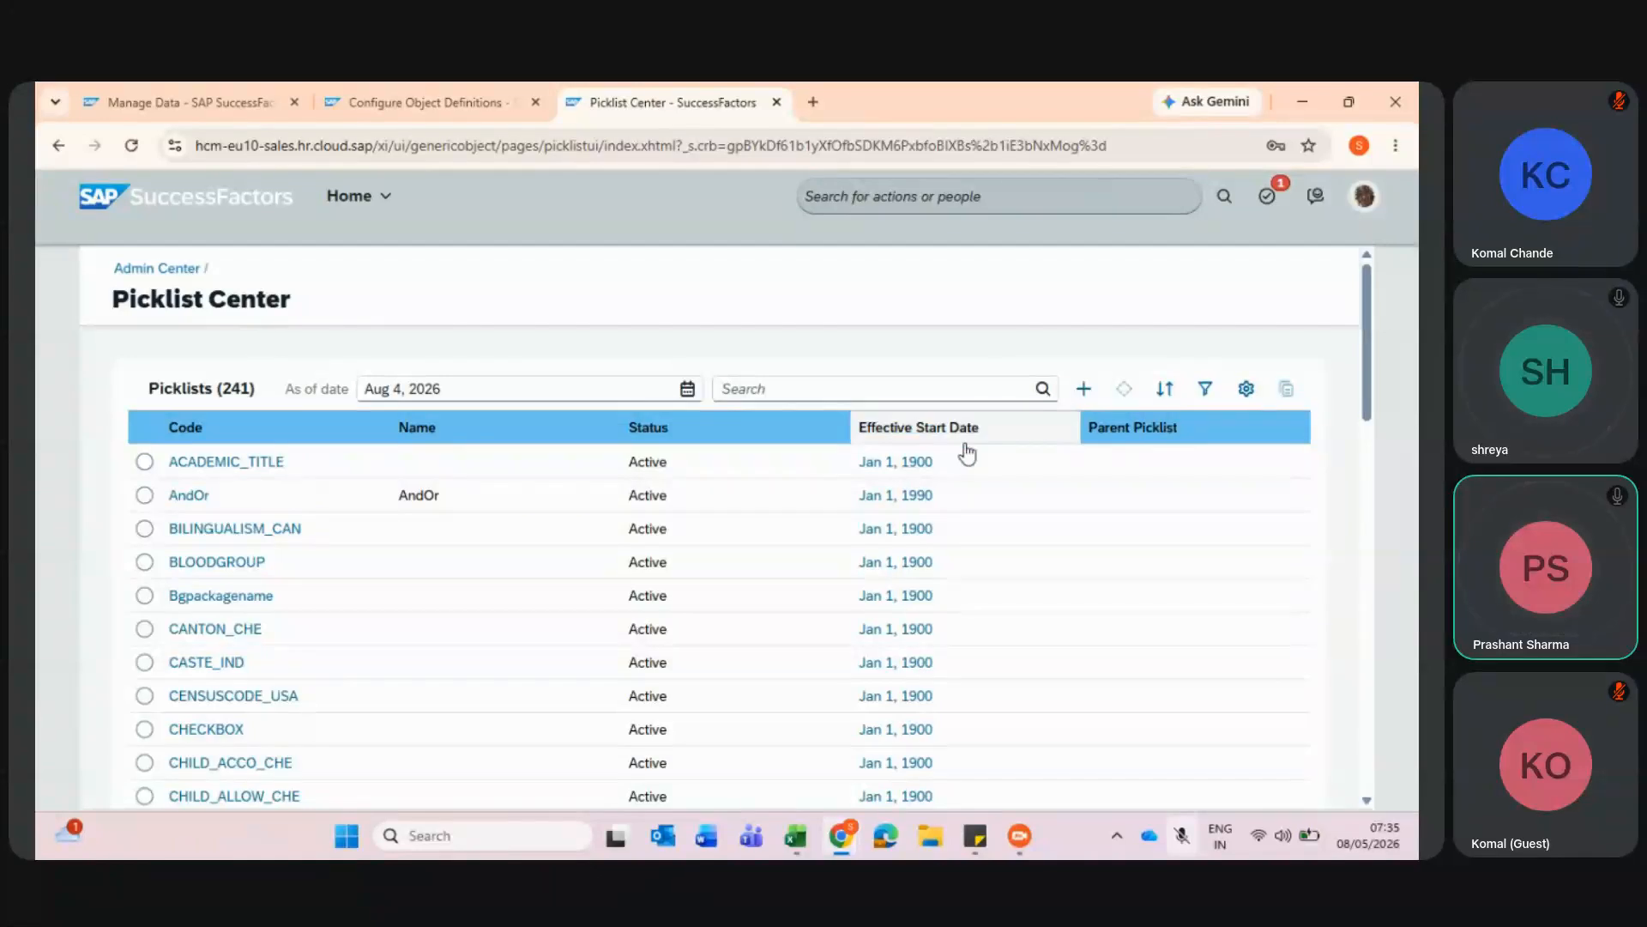
- Open the form for a new picklist and try a code beginning with "Cou", clearing the entry
left_click(1084, 390)
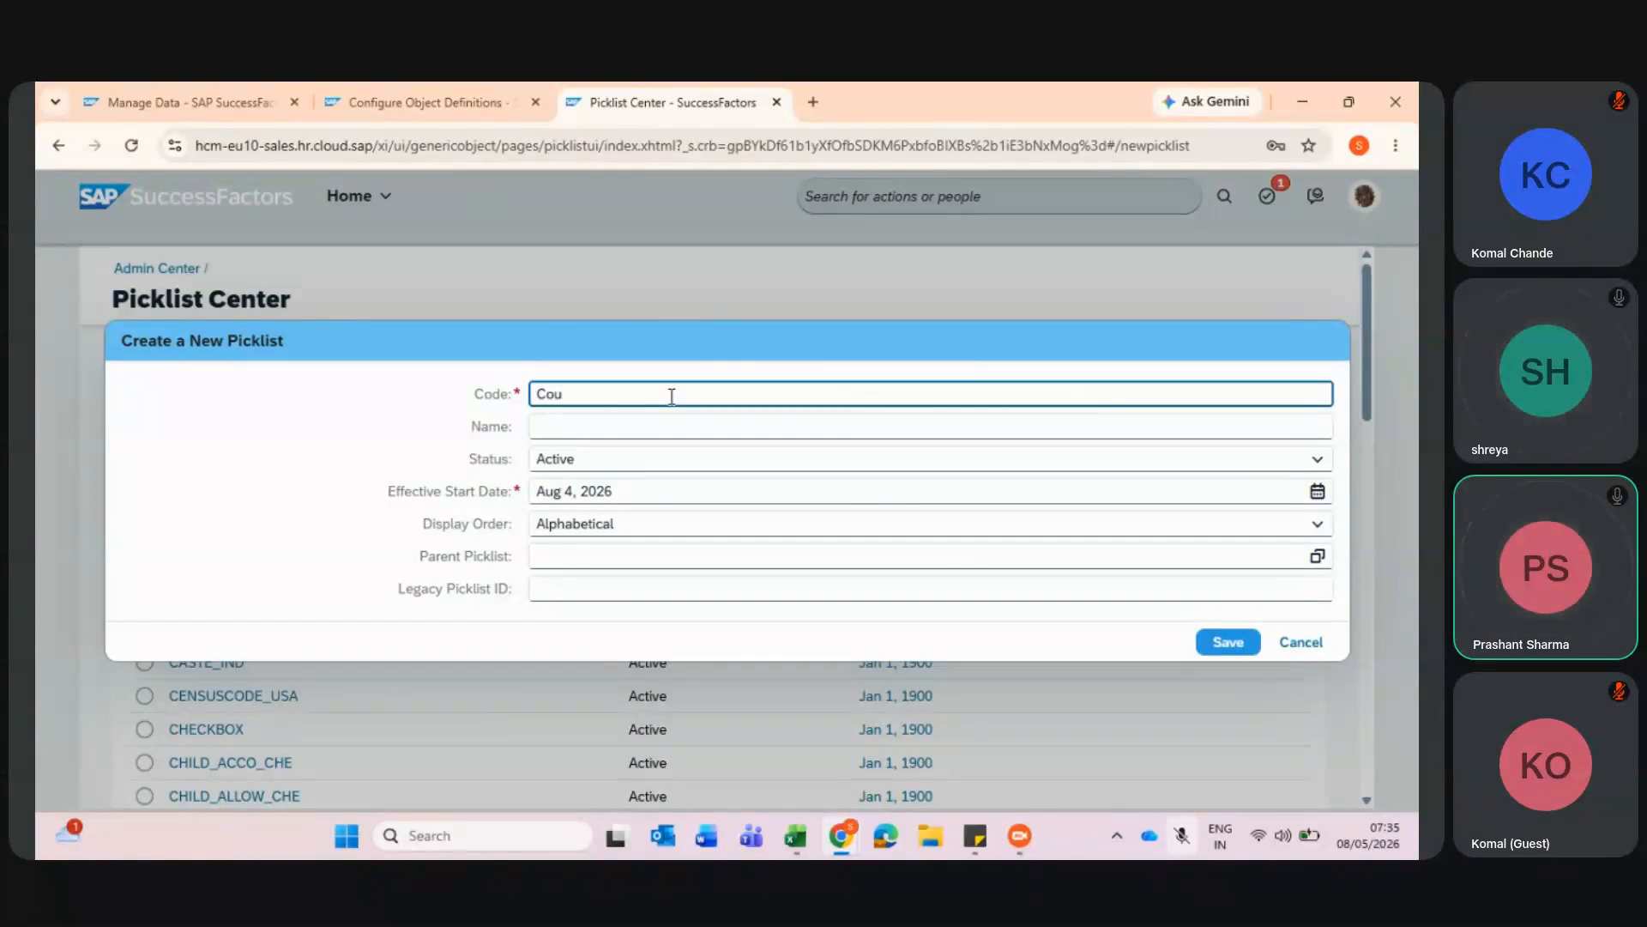
type("y")
key("BackSpace")
key("BackSpace")
key("BackSpace")
key("BackSpace")
double_click(618, 397)
- Return to the Legal Entity form and examine its Start Date and Legal Entity ID fields
left_click(125, 96)
scroll(672, 616, "up", 1)
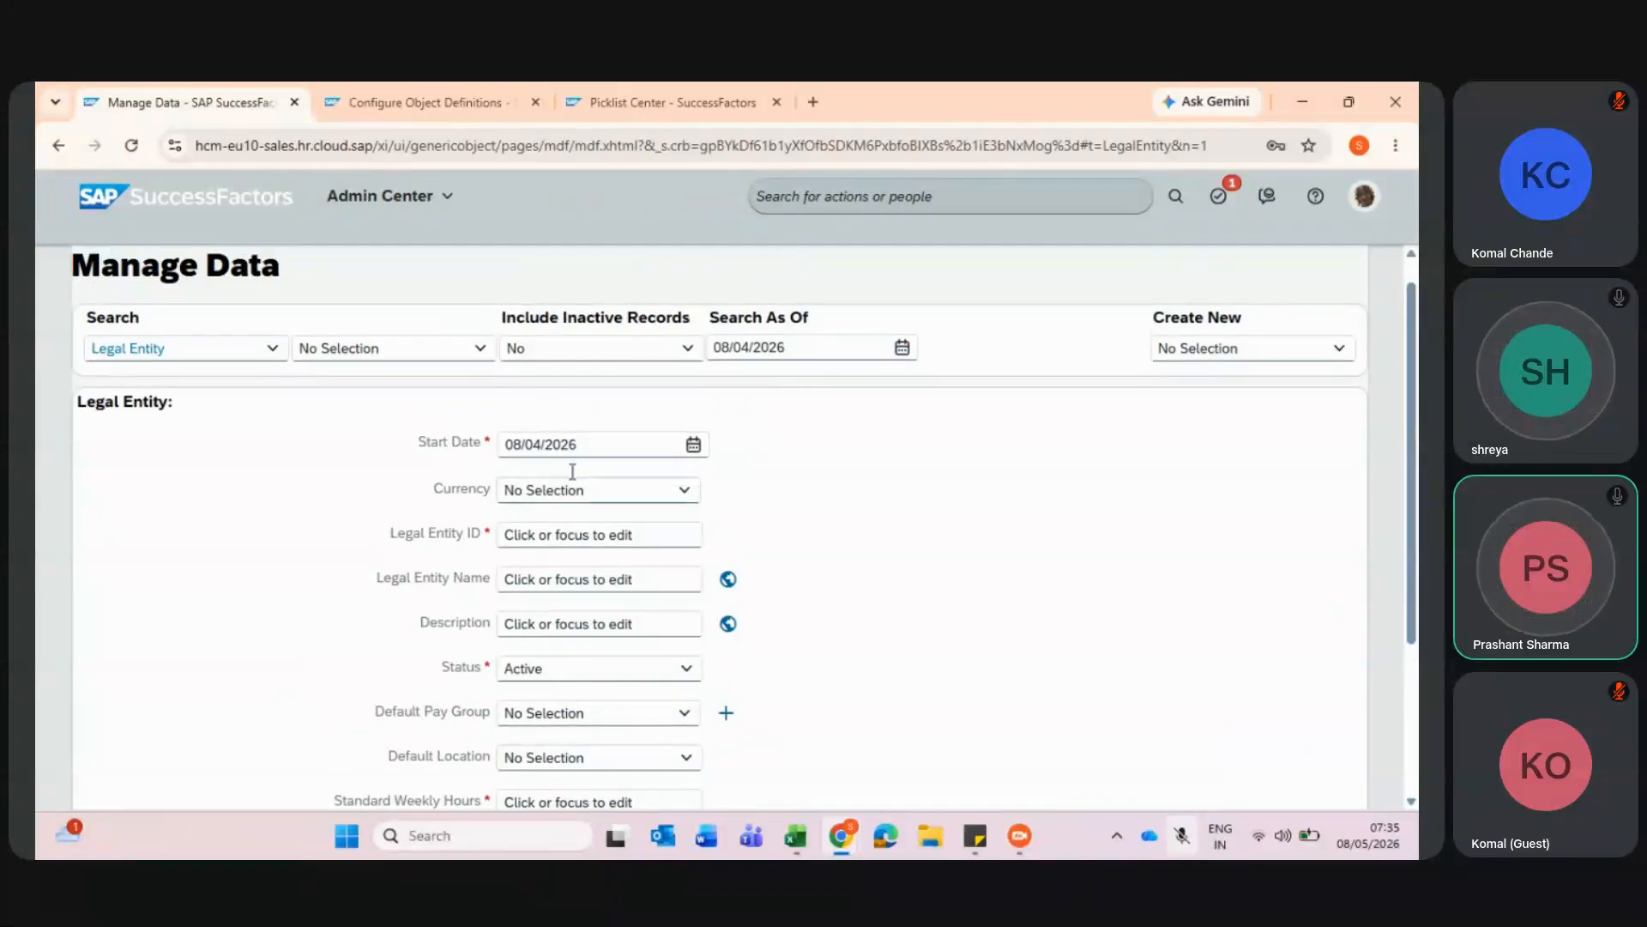
triple_click(418, 449)
left_click_drag(388, 540, 496, 534)
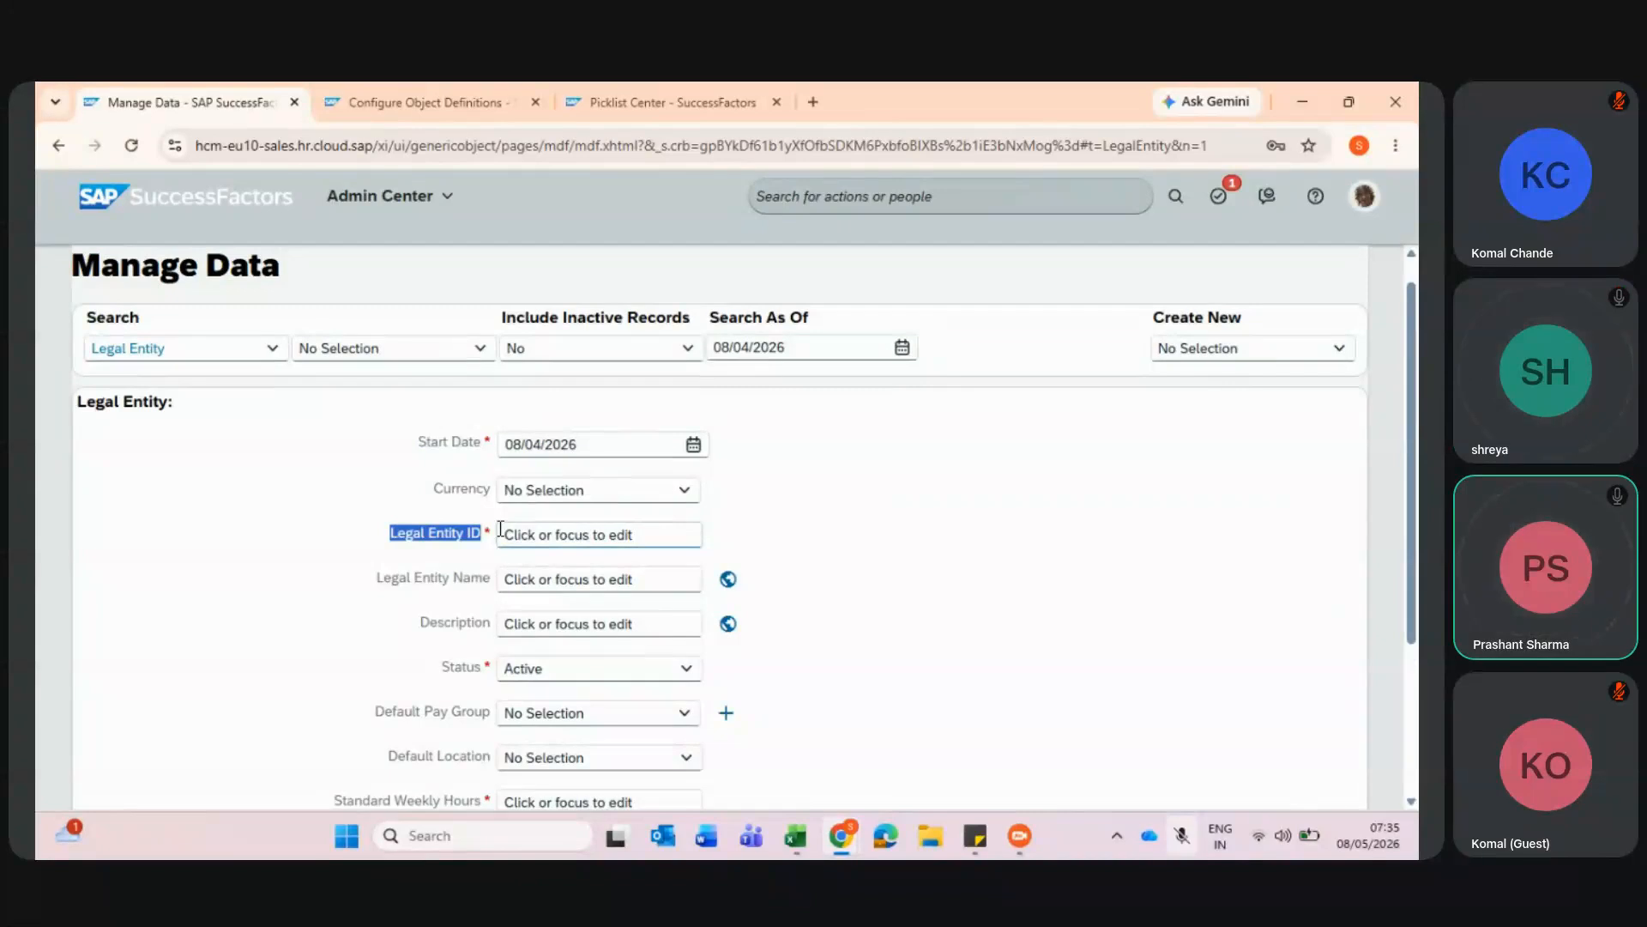
- Return to the new picklist form, enter the code StateName and the name State Name, and open the Effective Start Date calendar
left_click(658, 89)
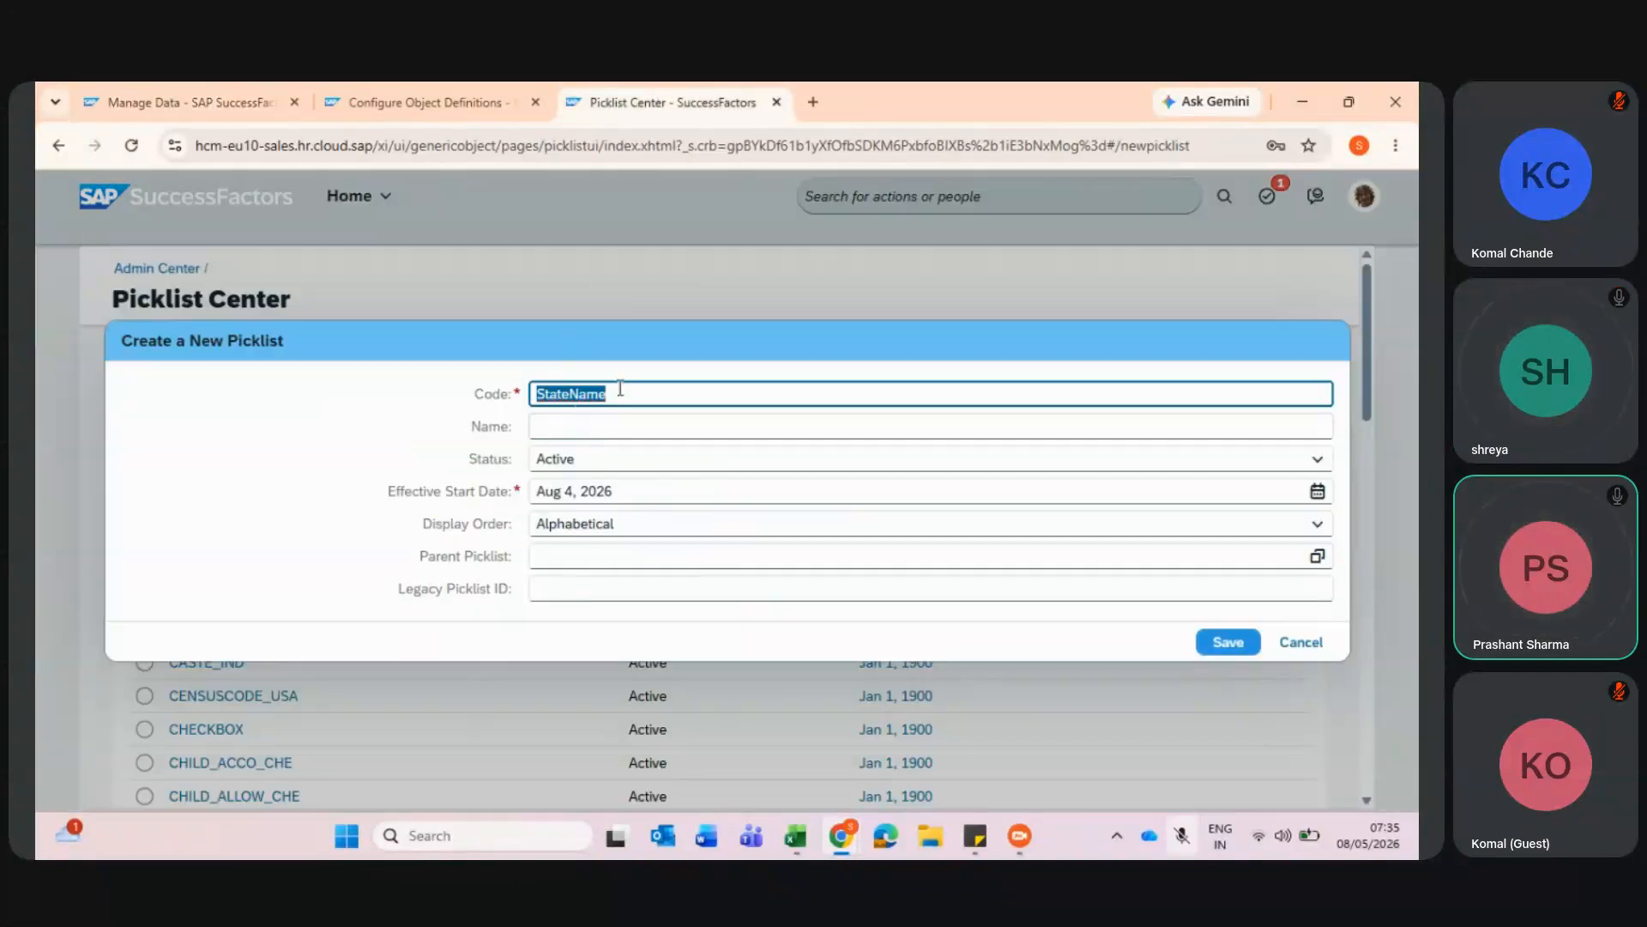
left_click(588, 423)
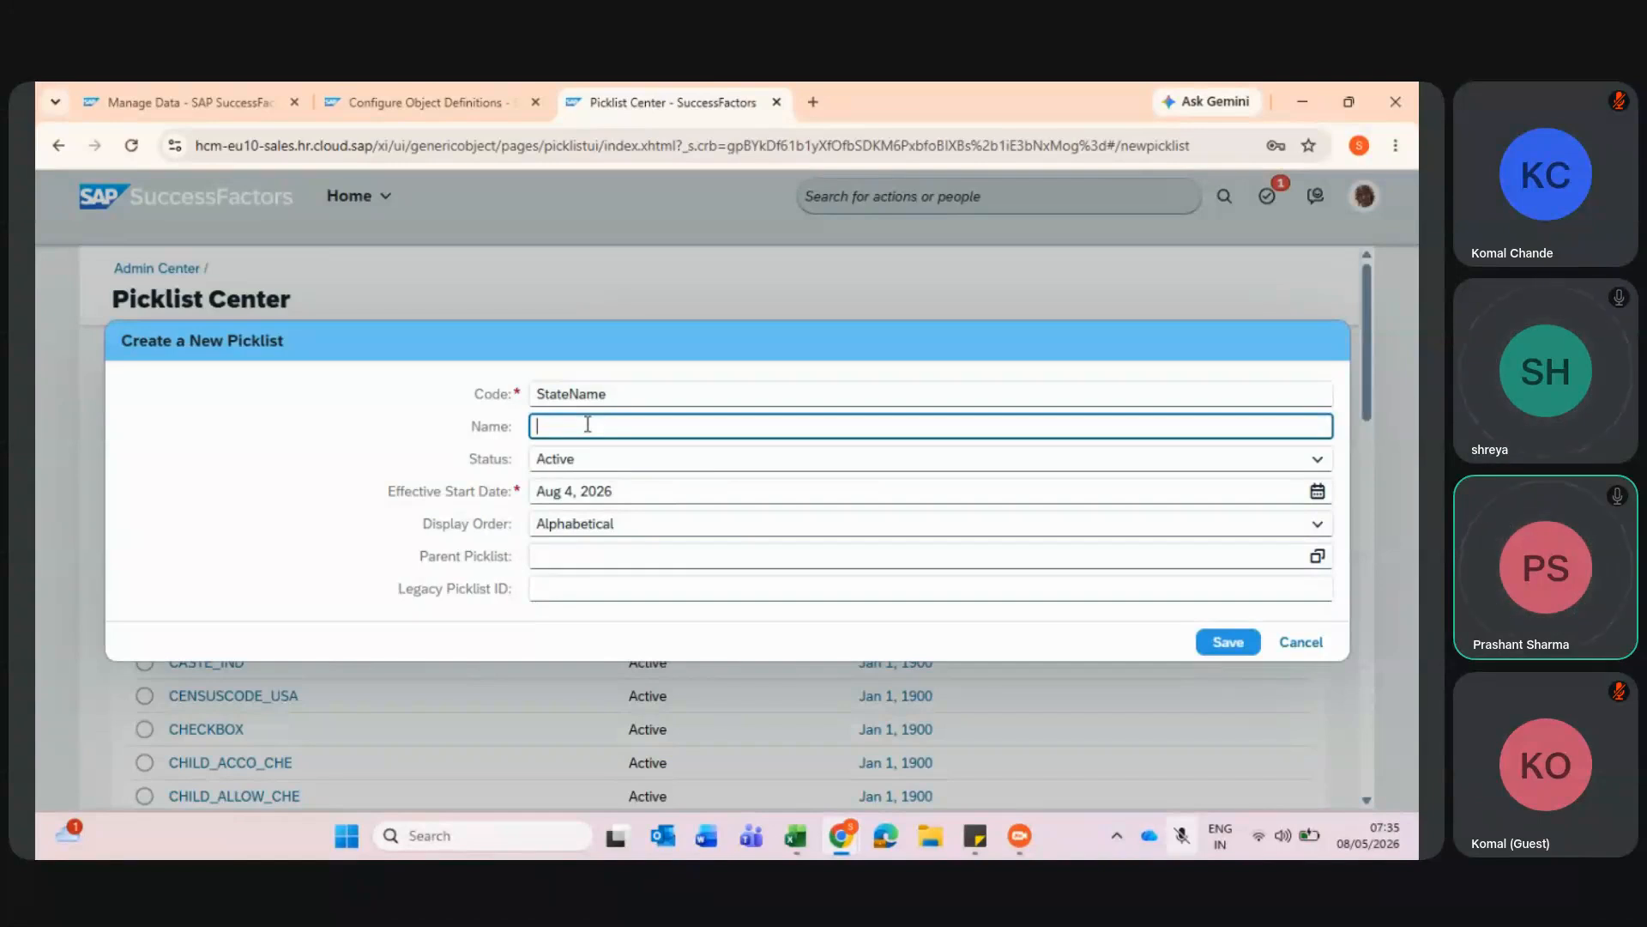
type("State Namew")
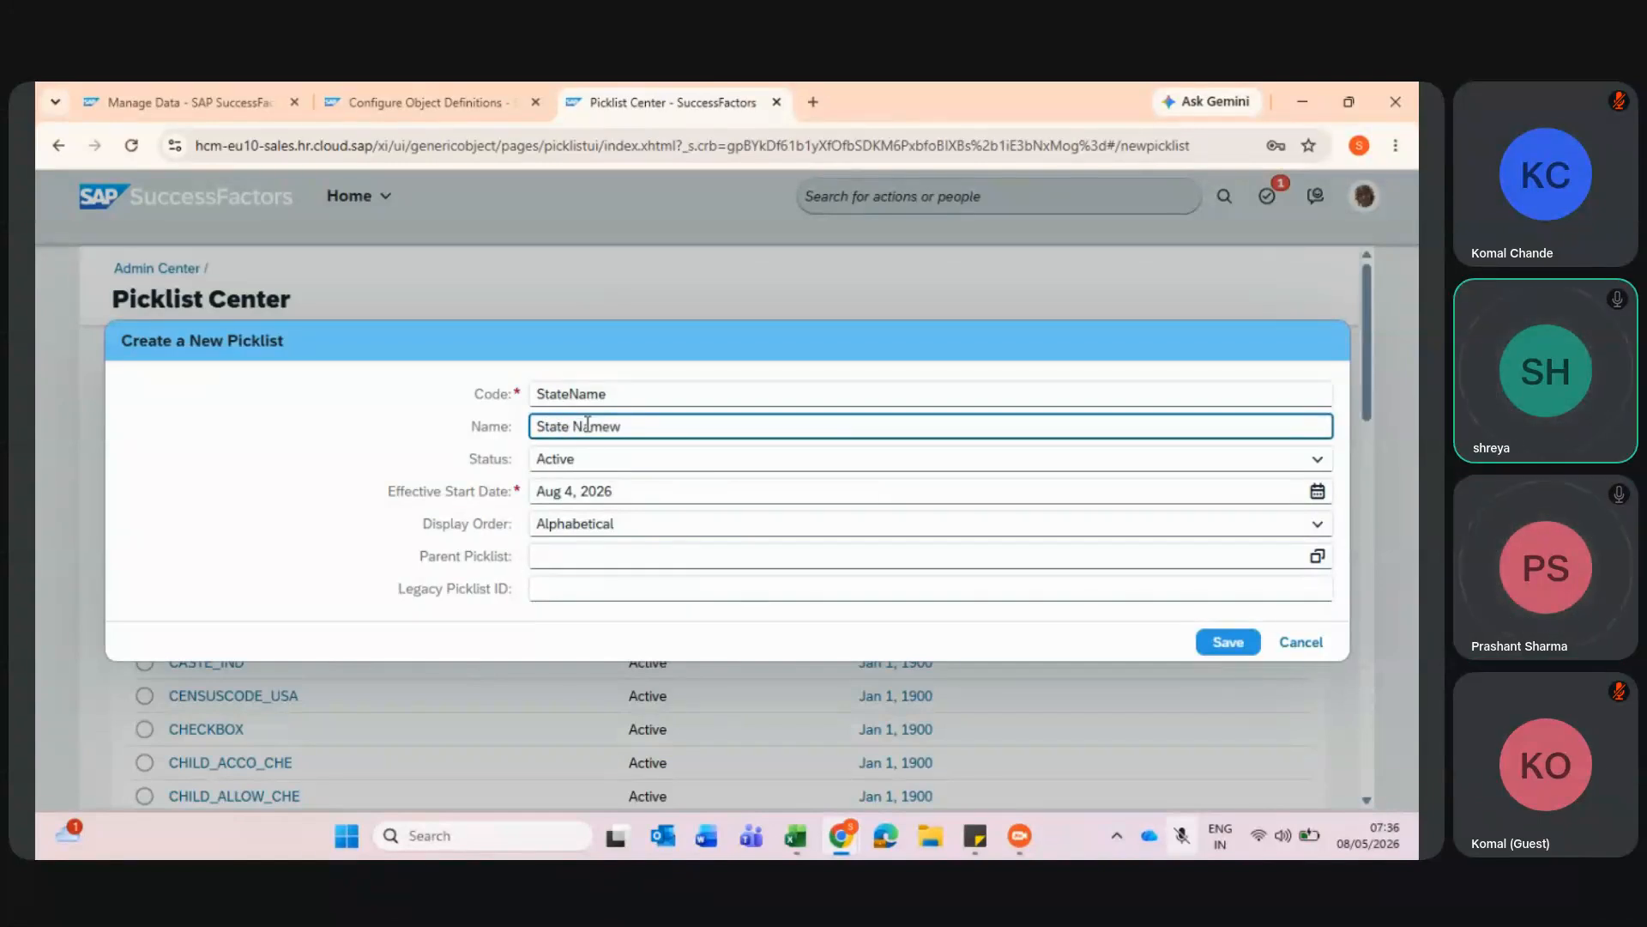
left_click(470, 414)
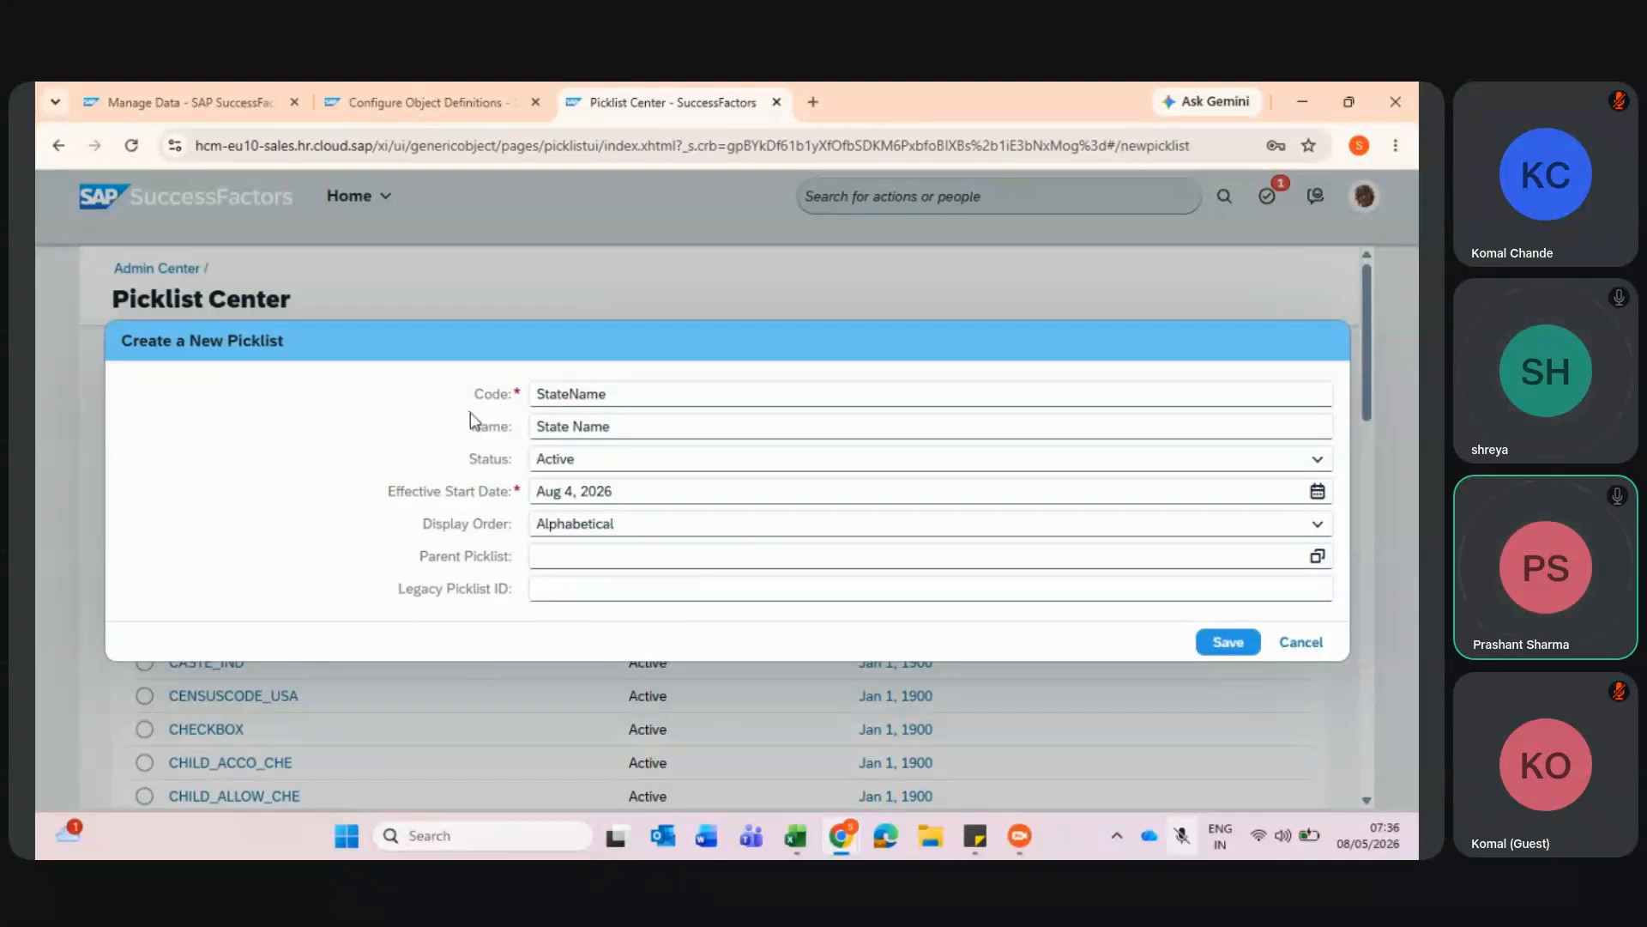
left_click(606, 391)
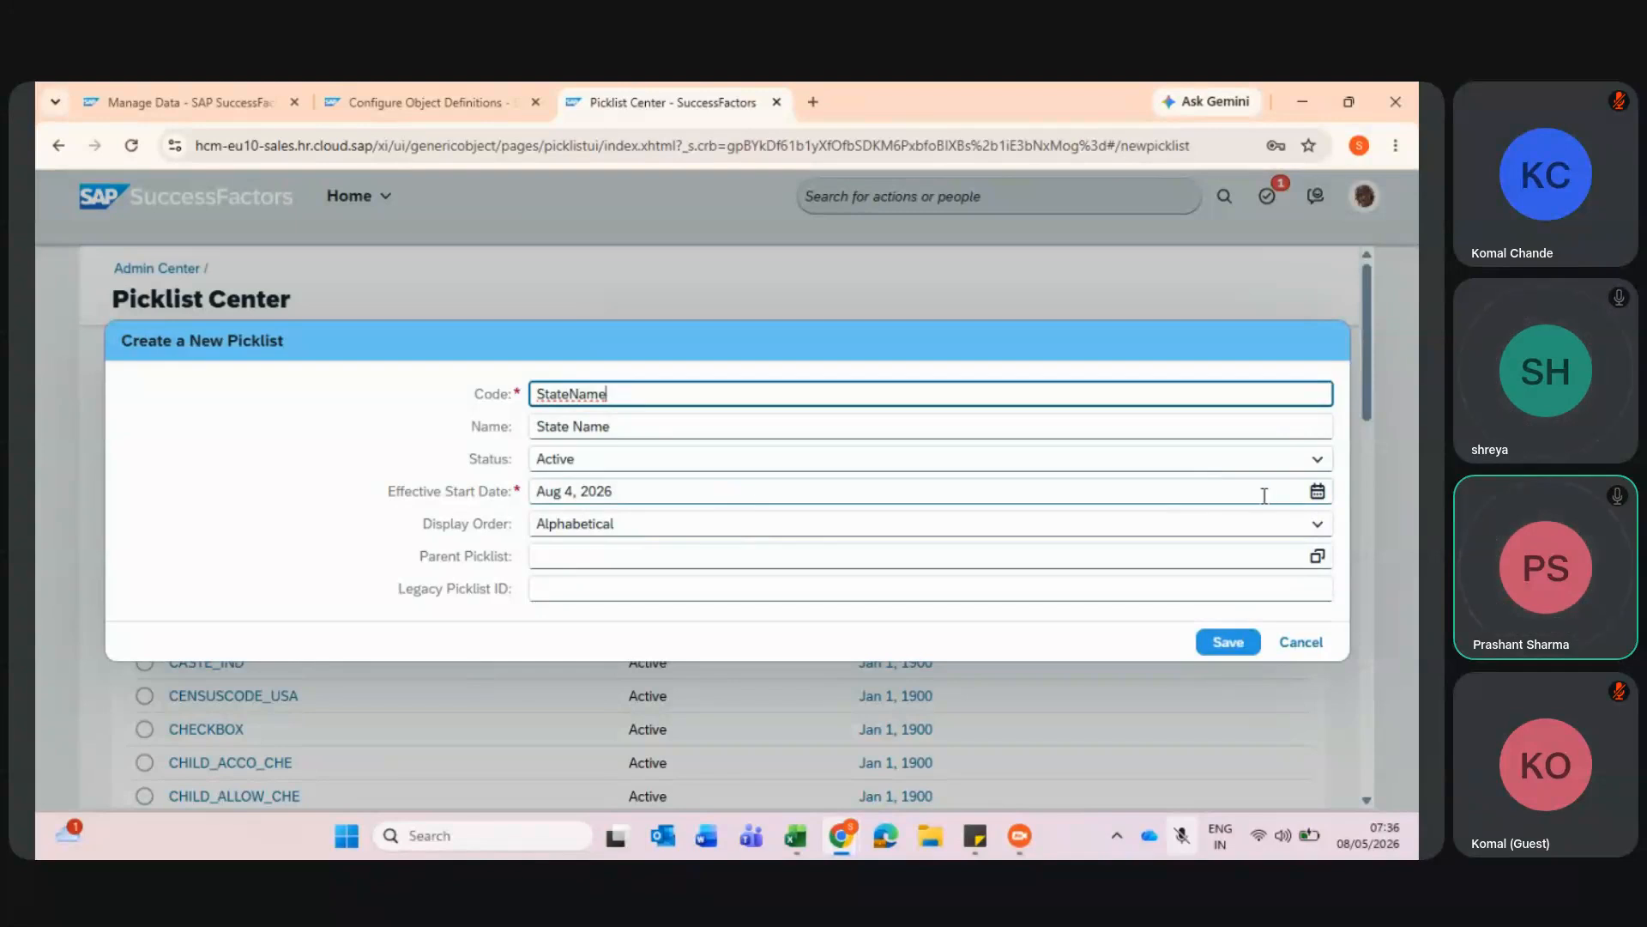
left_click(1319, 492)
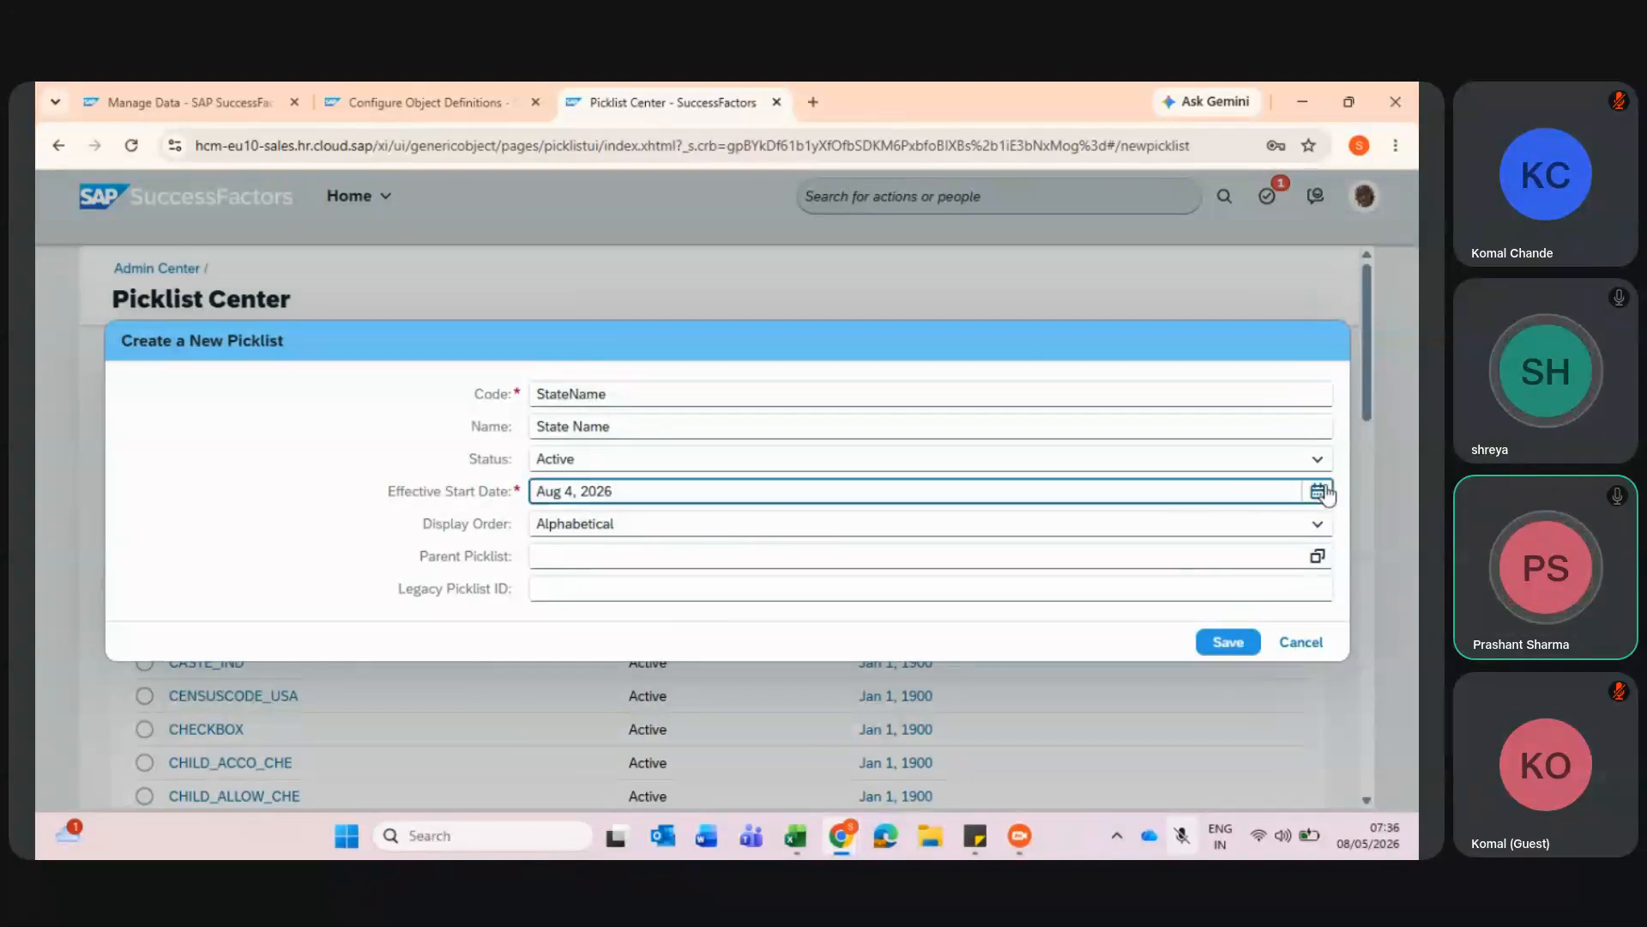
left_click(1188, 488)
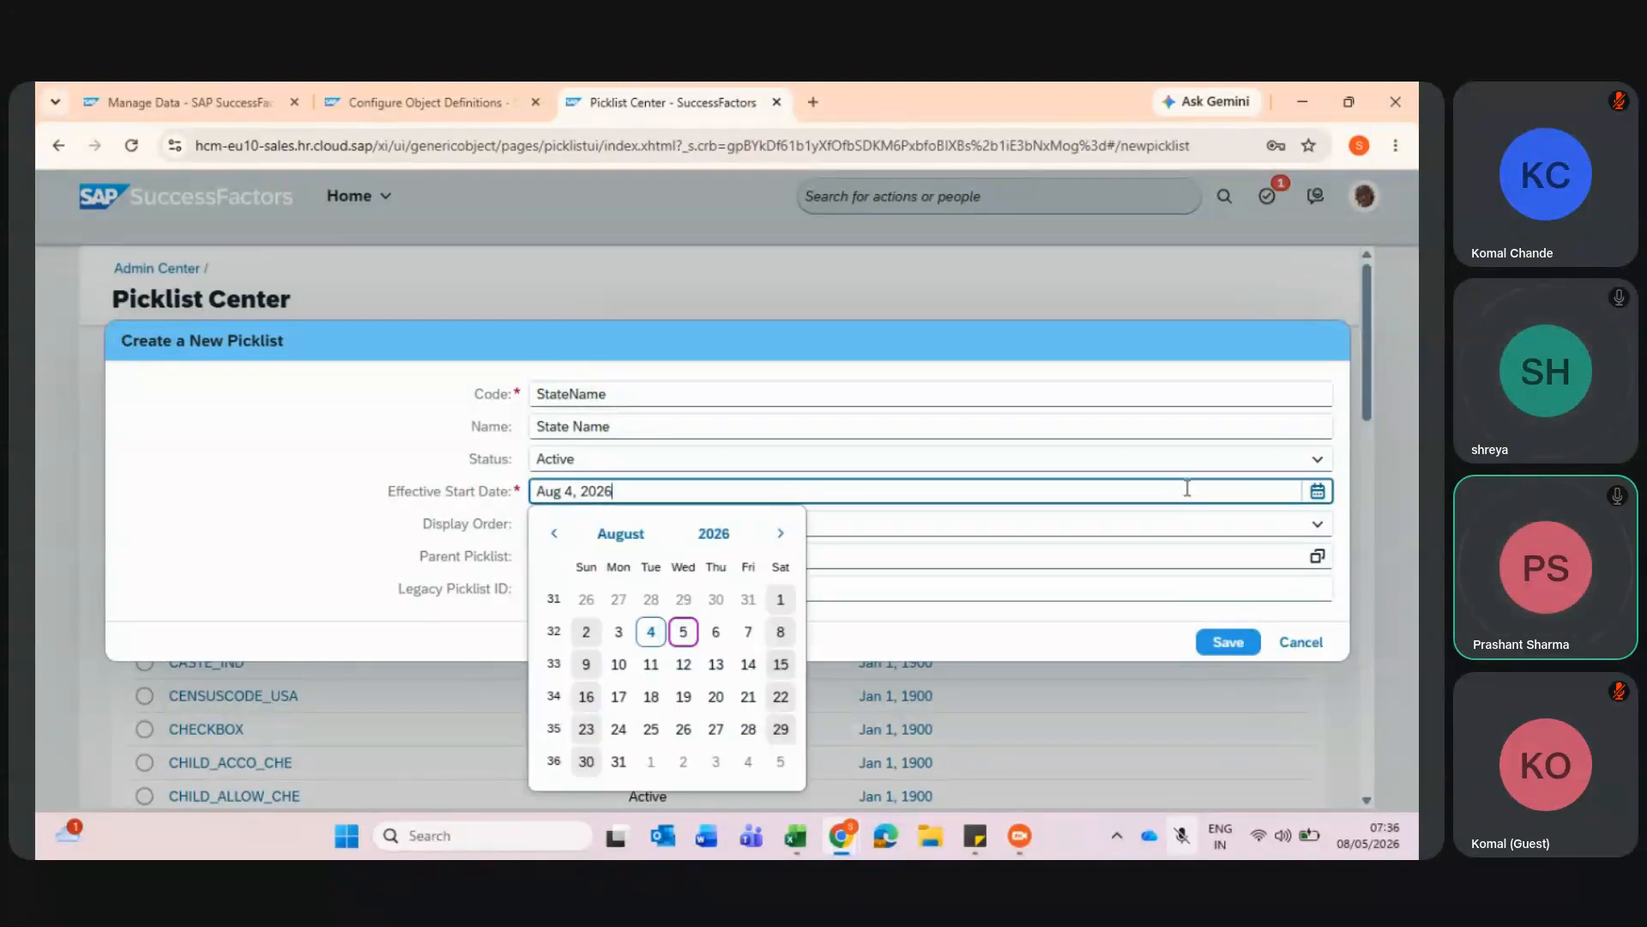
- Go back to the Legal Entity form and review its Start Date and the other fields through Name Format for General Display
left_click(188, 94)
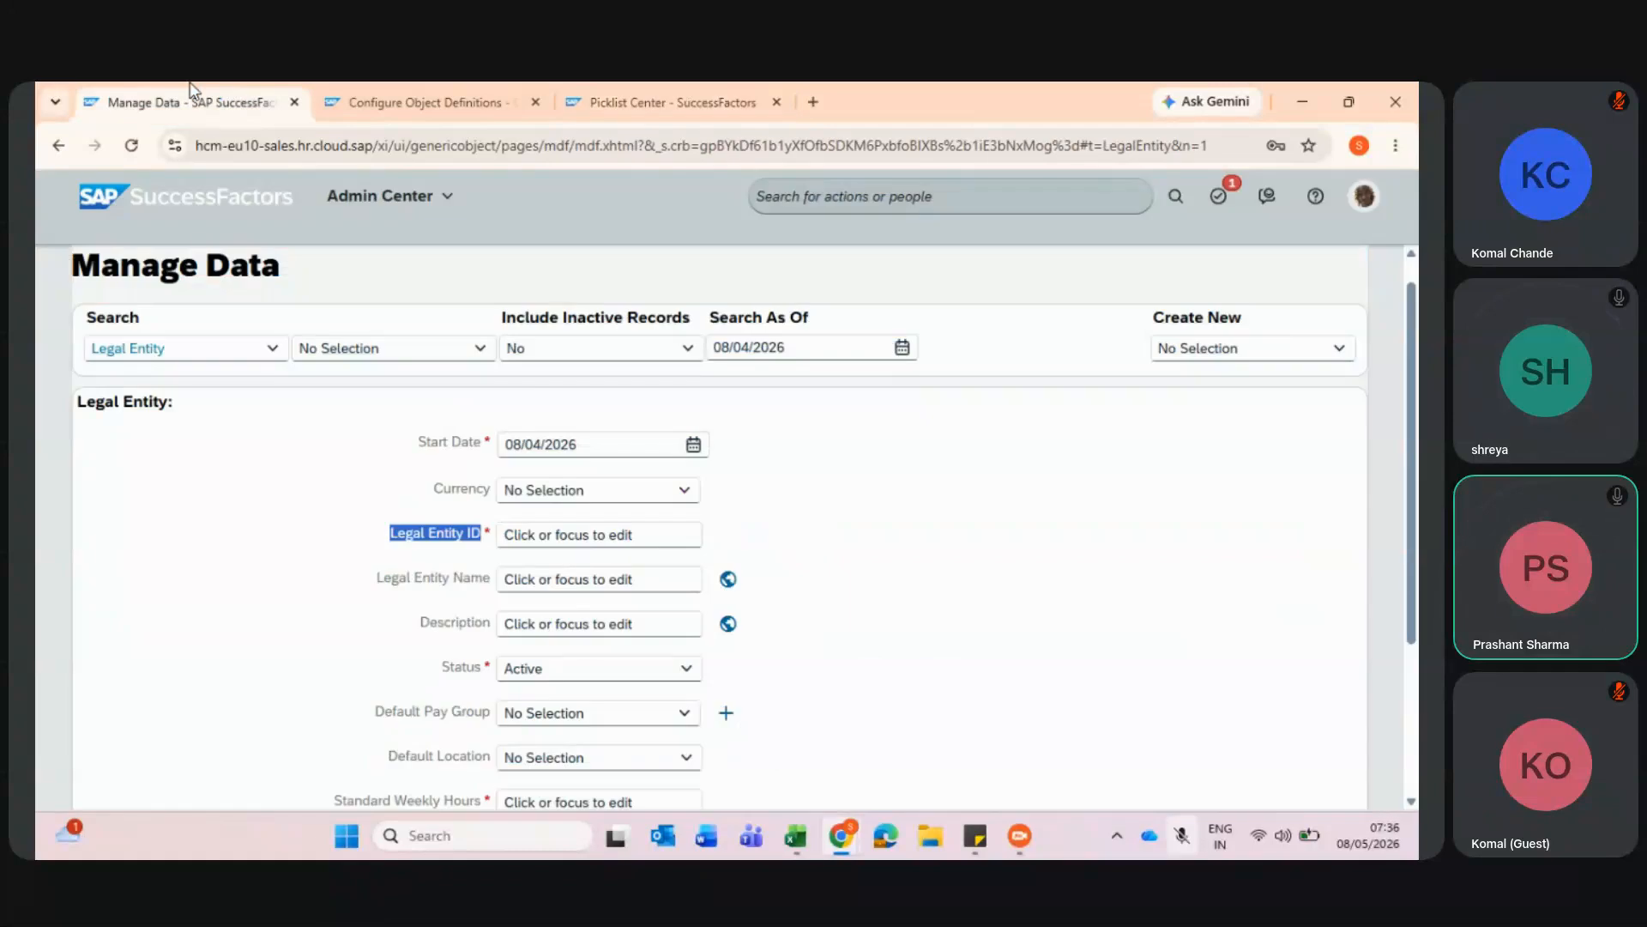
left_click(419, 448)
left_click_drag(419, 448, 528, 440)
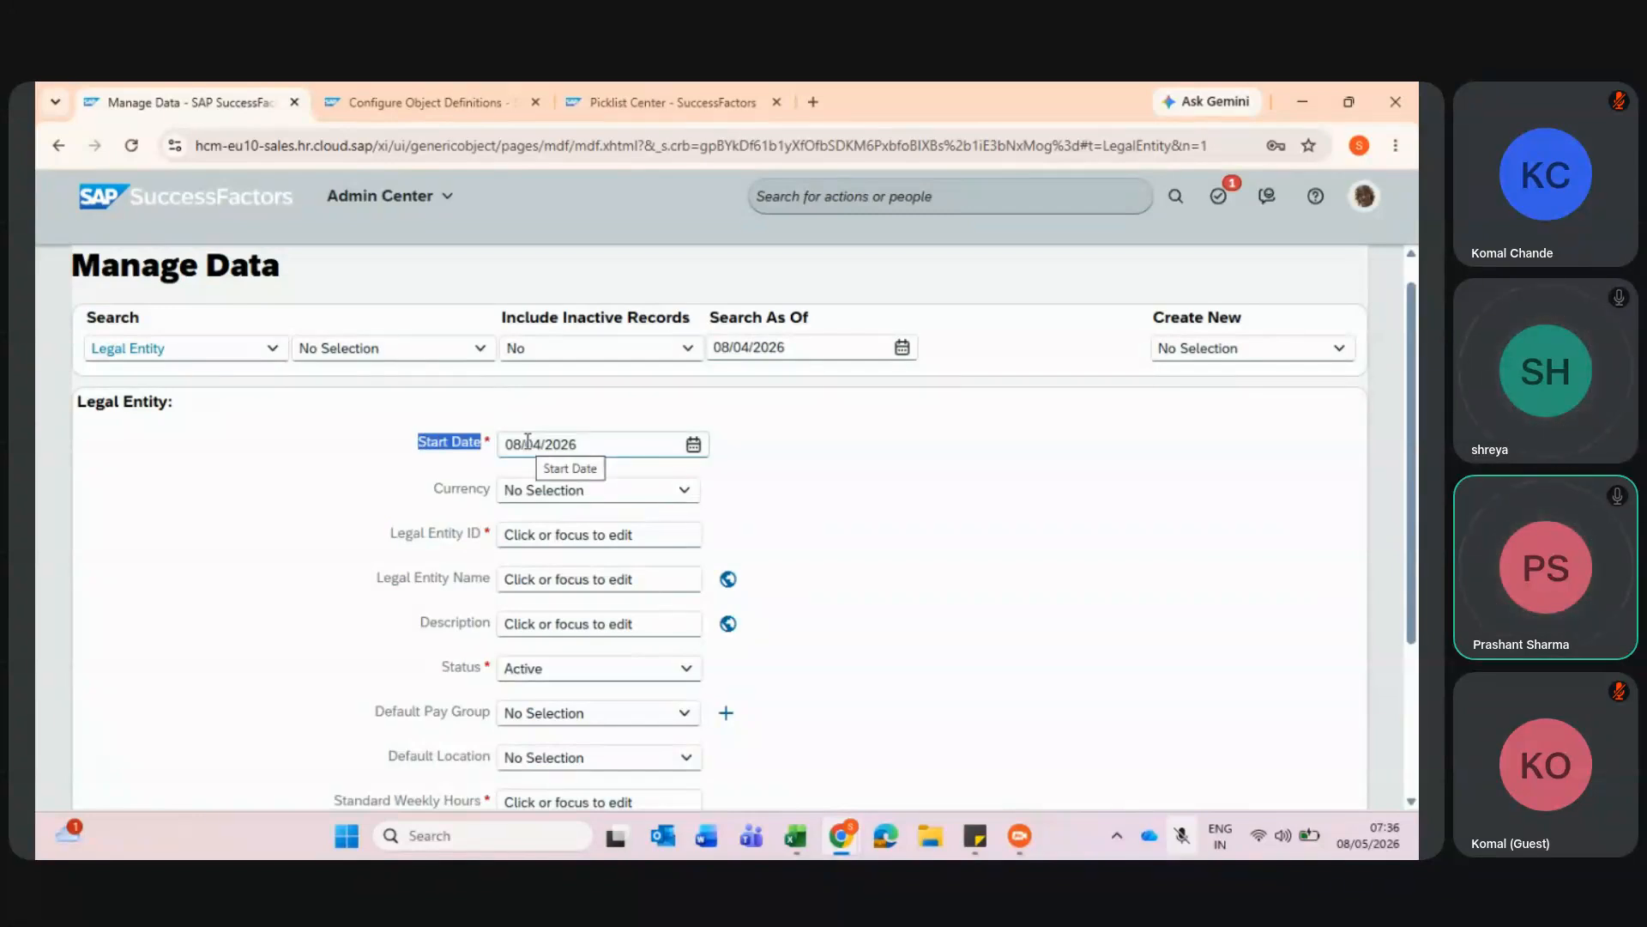
scroll(526, 437, "down", 2)
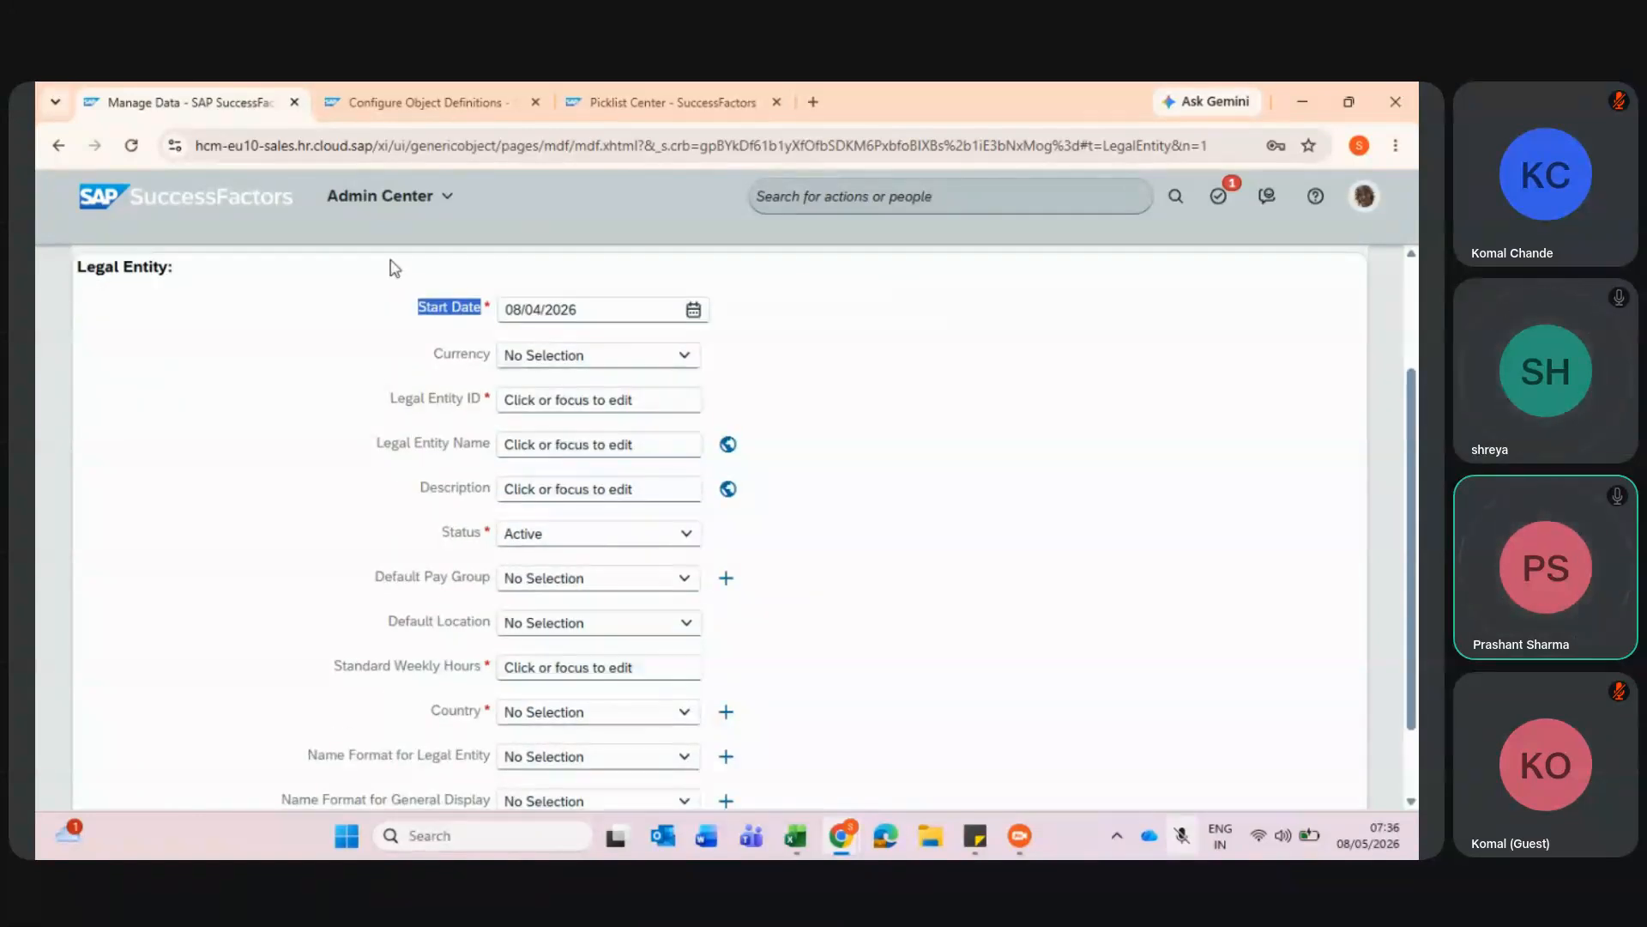
left_click_drag(376, 279, 397, 752)
scroll(397, 752, "down", 2)
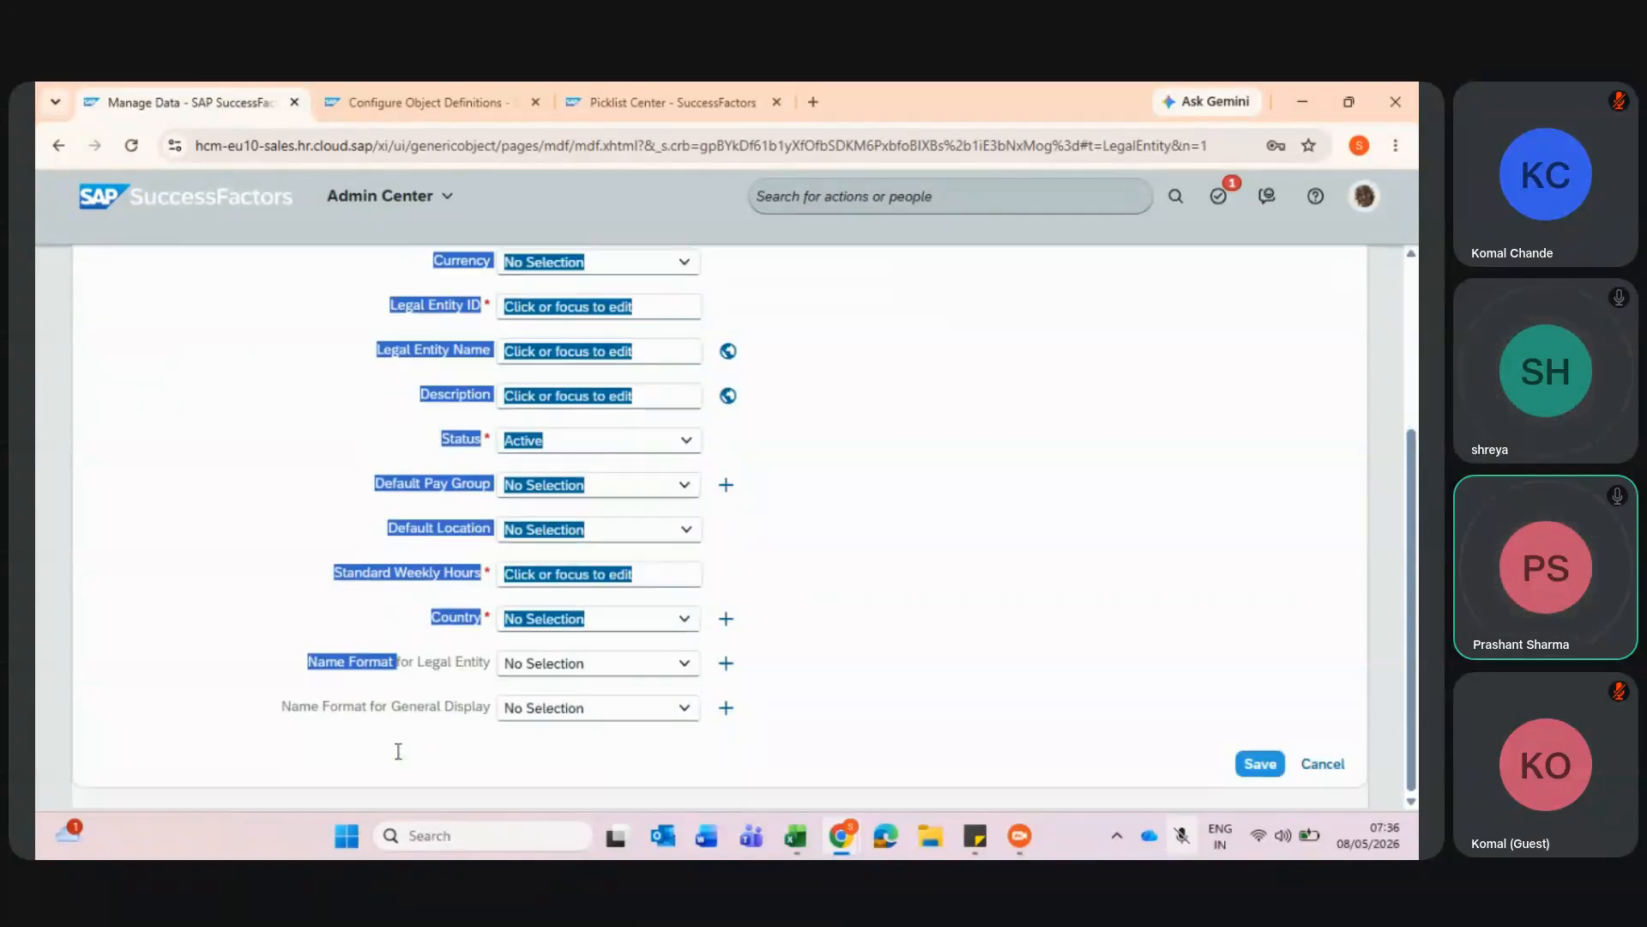
left_click(659, 101)
mouse_move(169, 104)
left_mouse_down()
mouse_move(527, 433)
mouse_move(172, 102)
left_mouse_up()
left_click(889, 472)
scroll(883, 468, "up", 3)
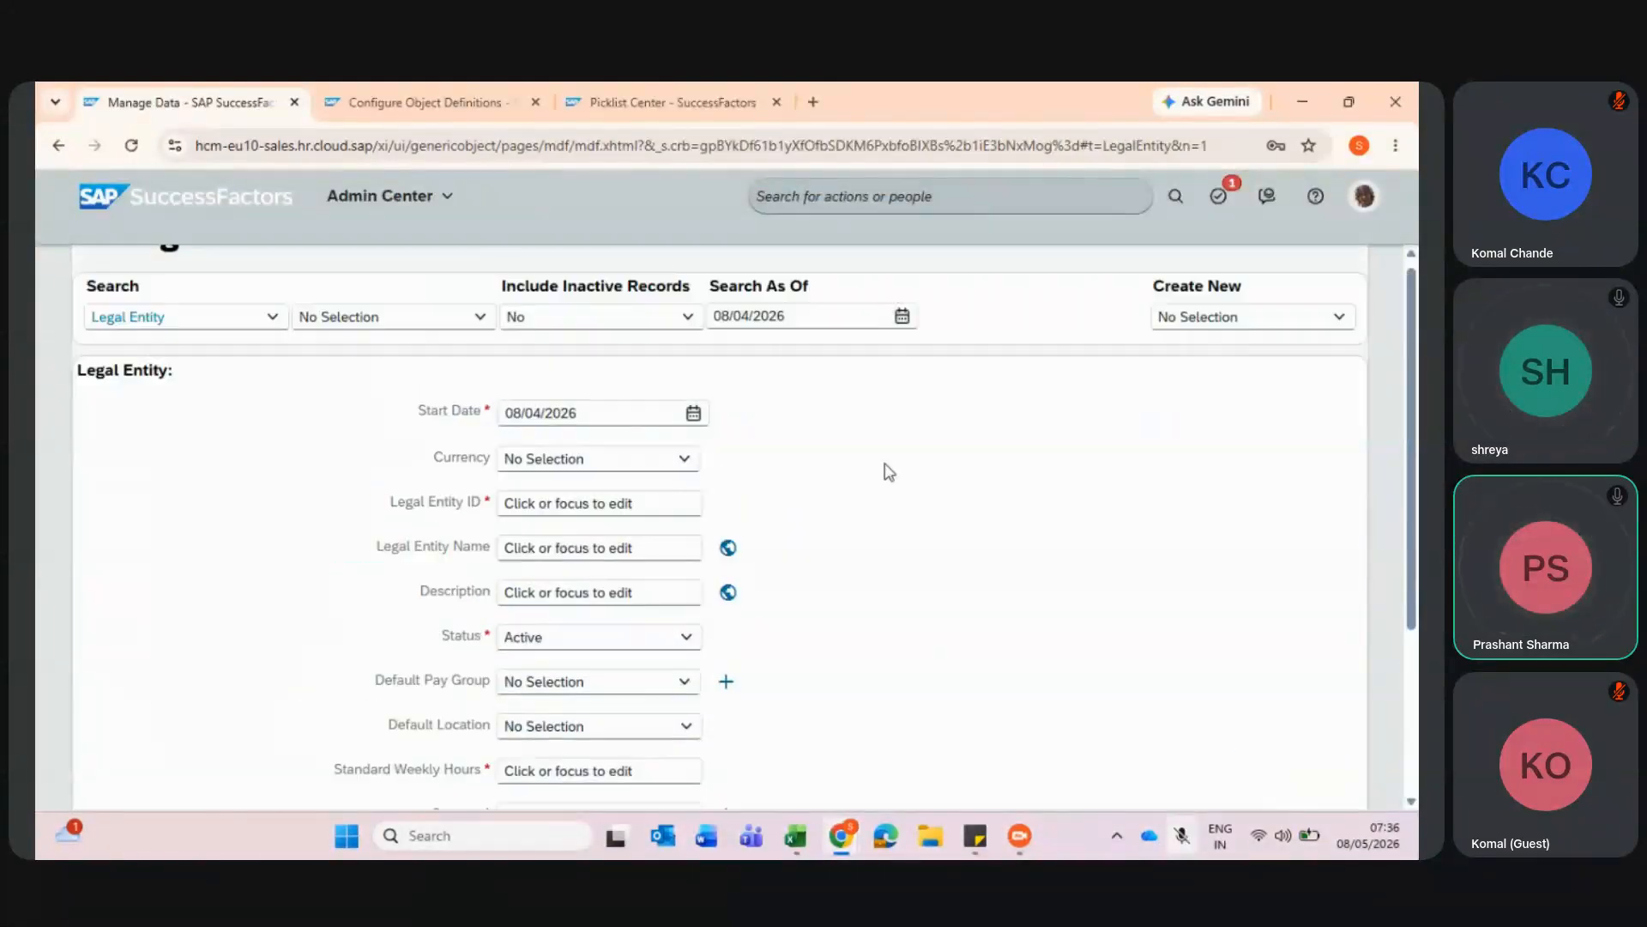
left_click(604, 466)
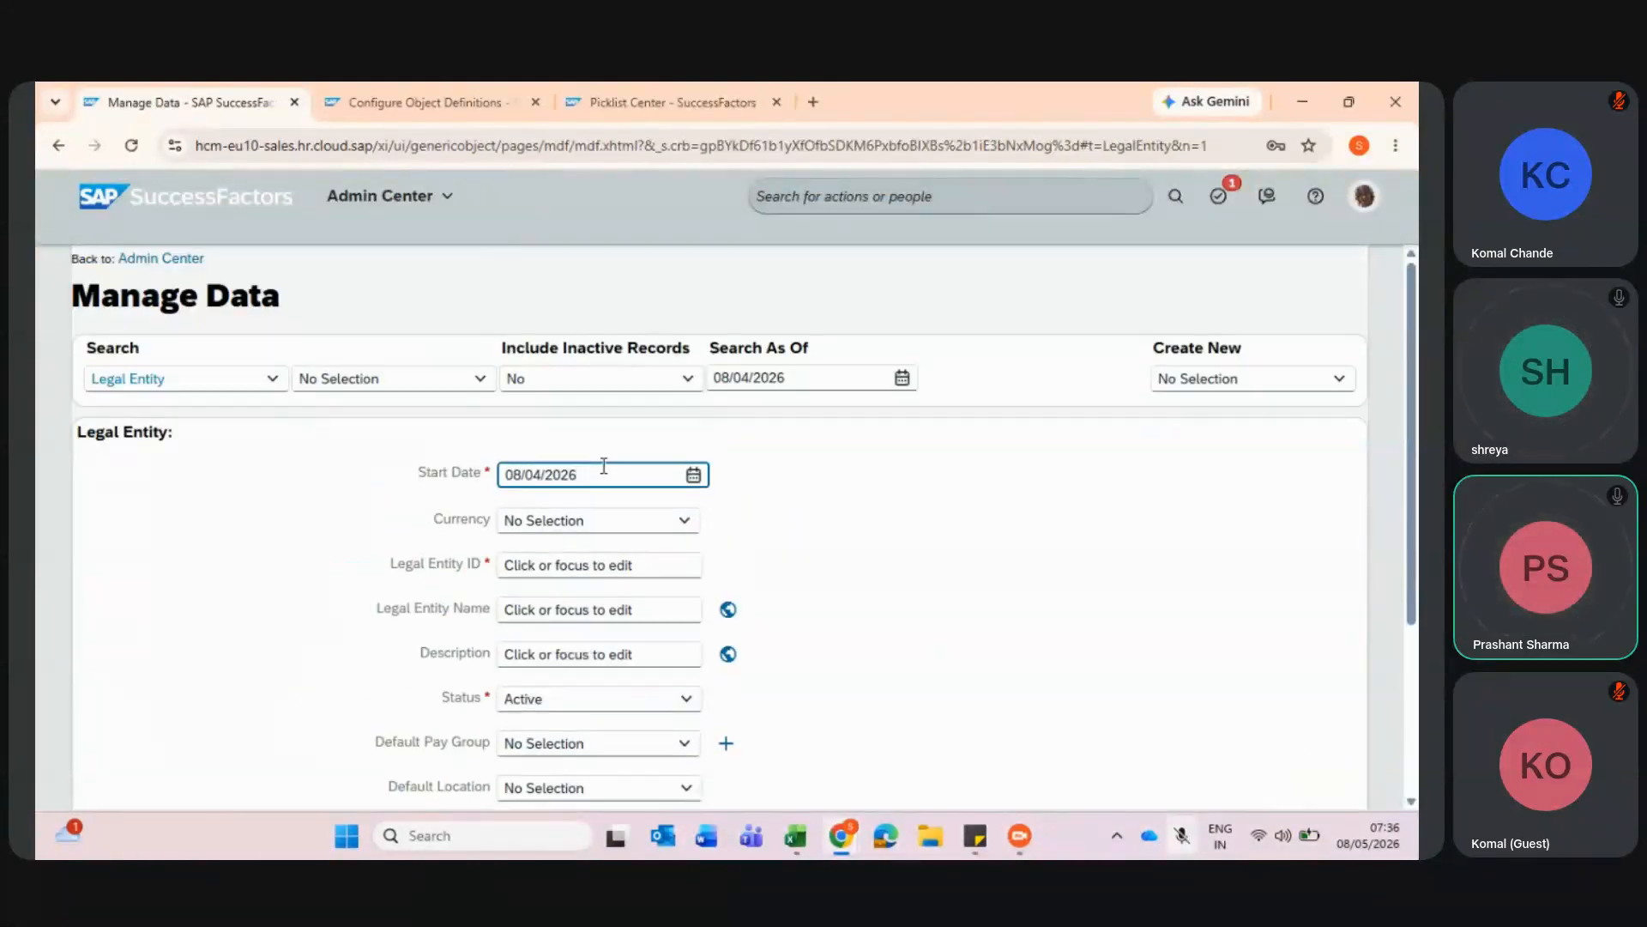
- Set the new picklist's effective start date to Aug 1, 1998
left_click(761, 96)
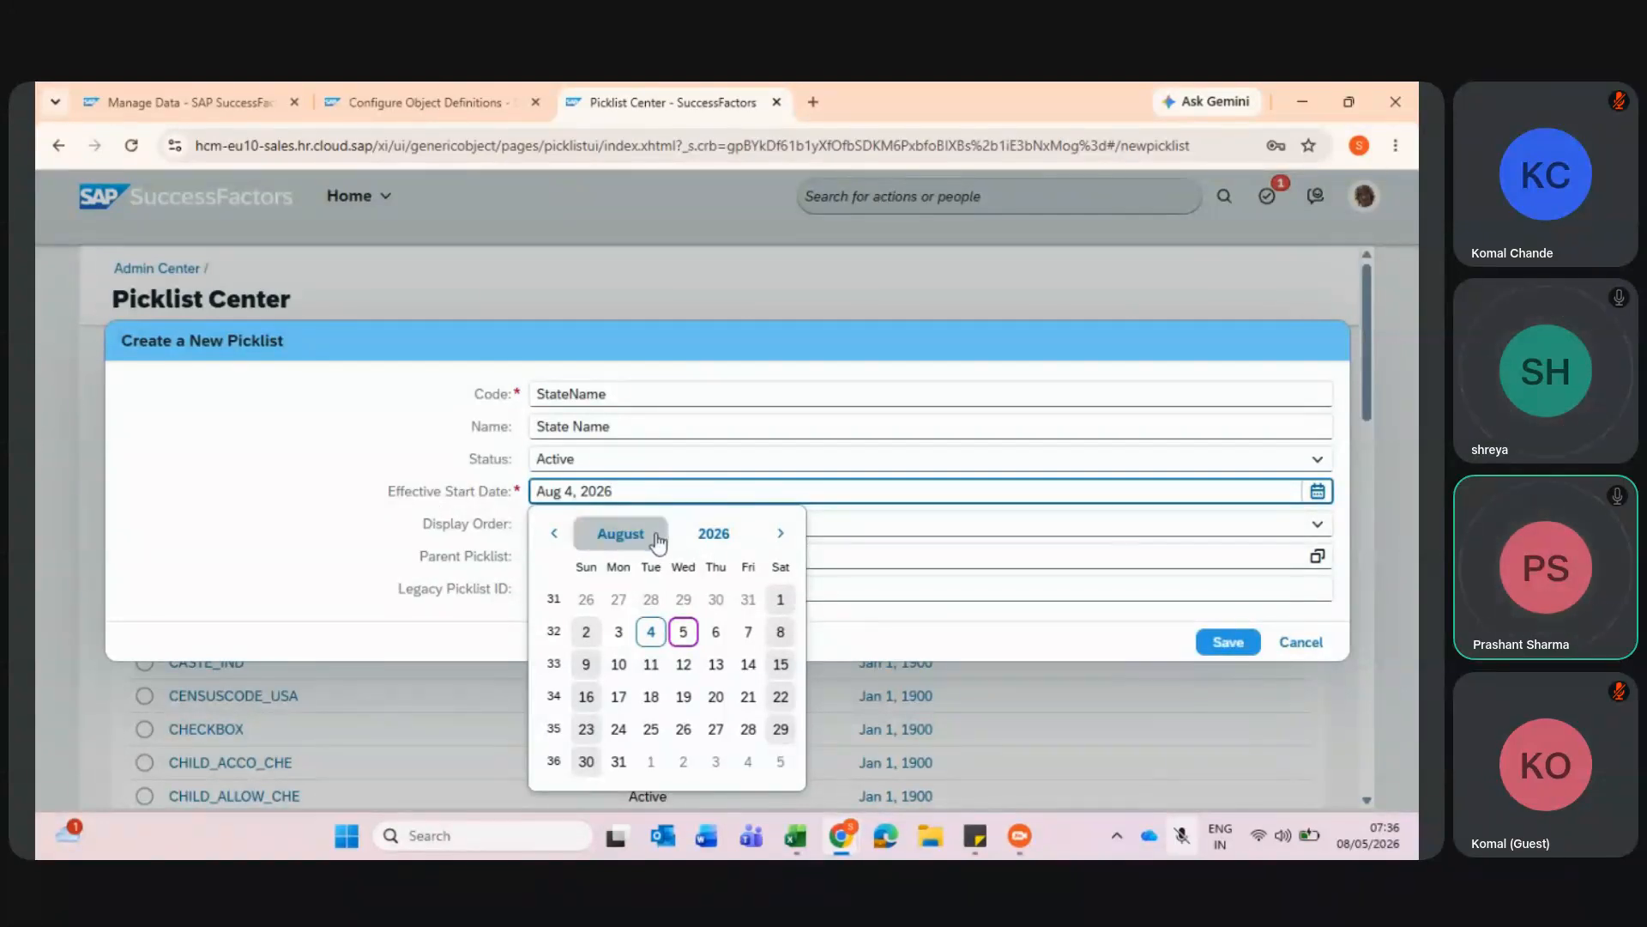
left_click(711, 535)
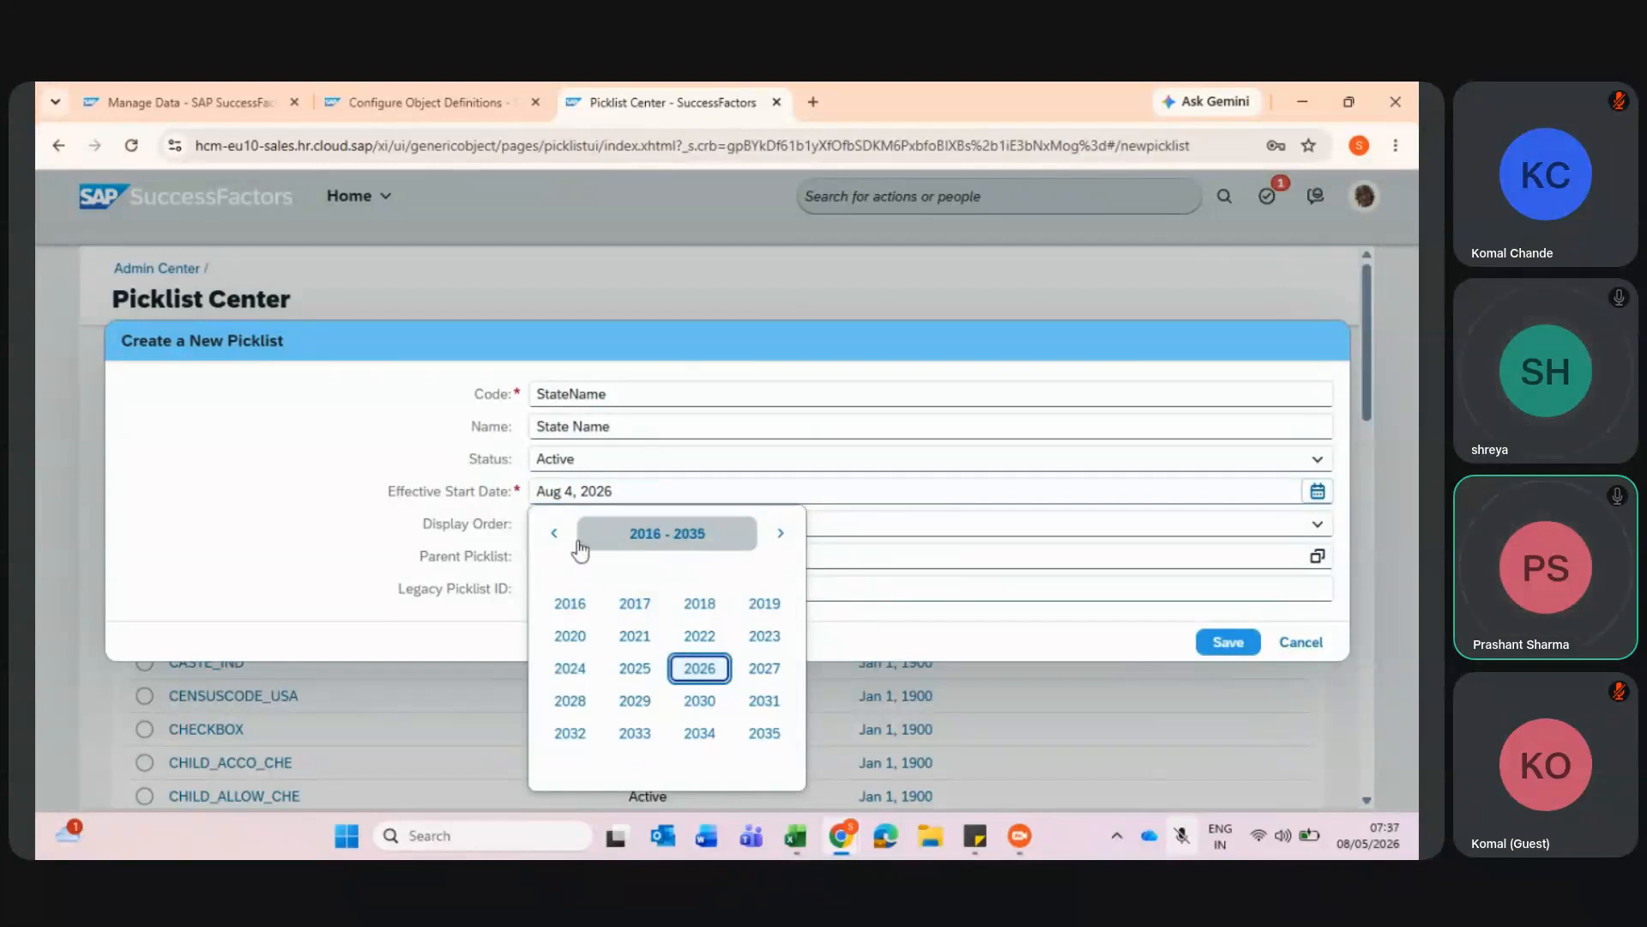
left_click(556, 534)
left_click(555, 533)
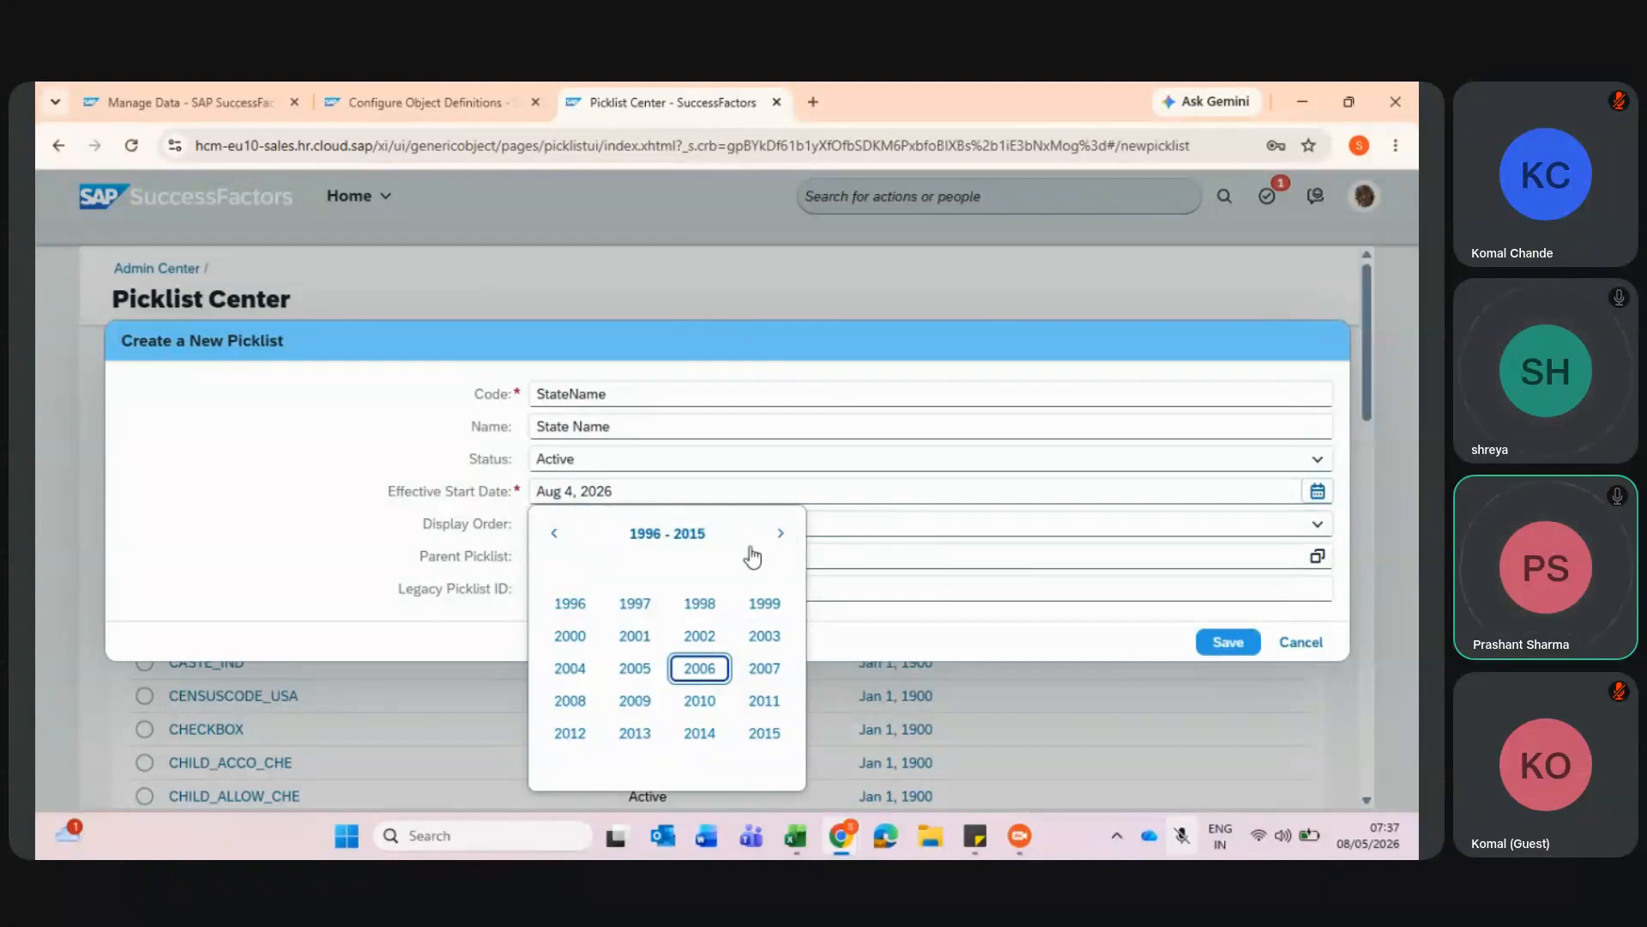
left_click(662, 490)
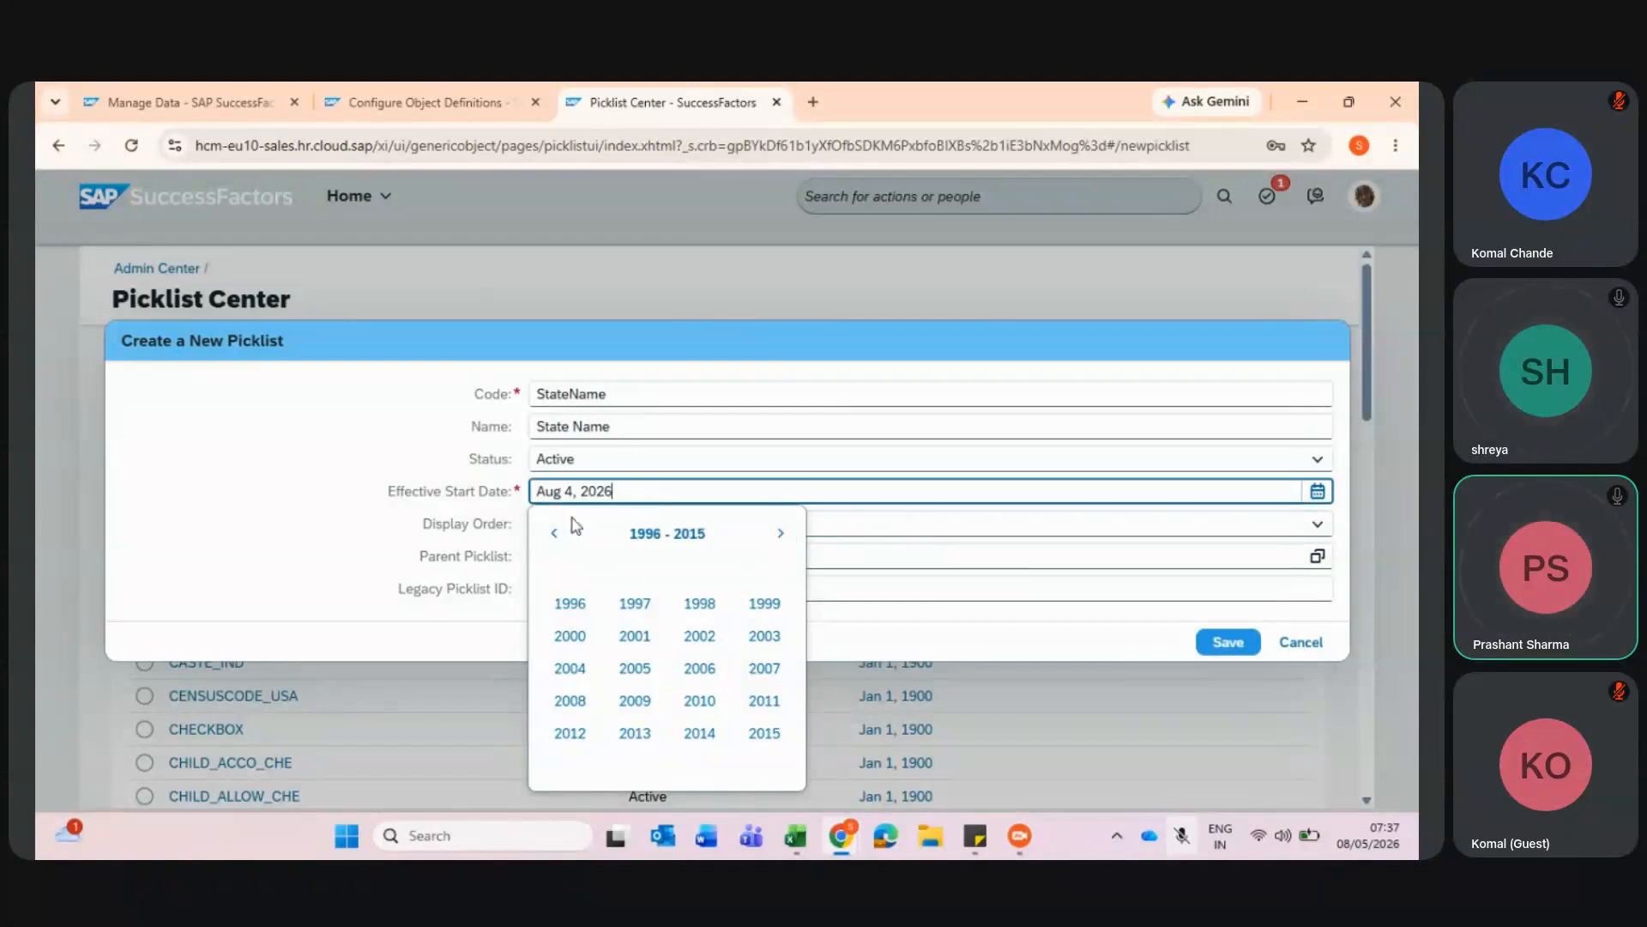
left_click(693, 604)
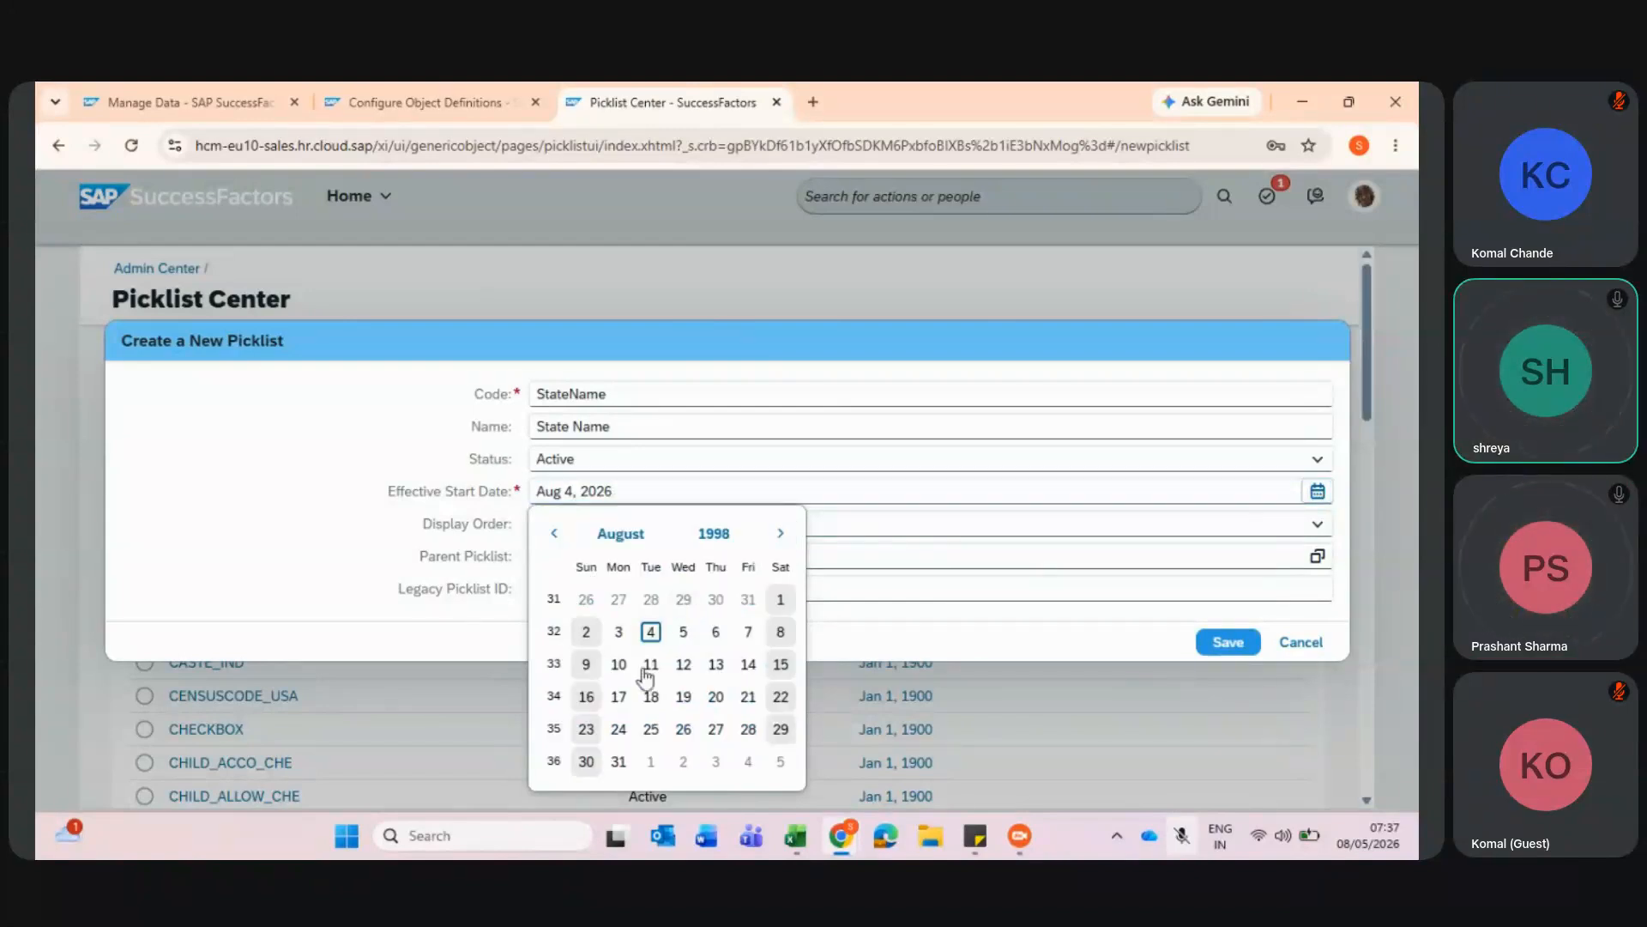
left_click(781, 598)
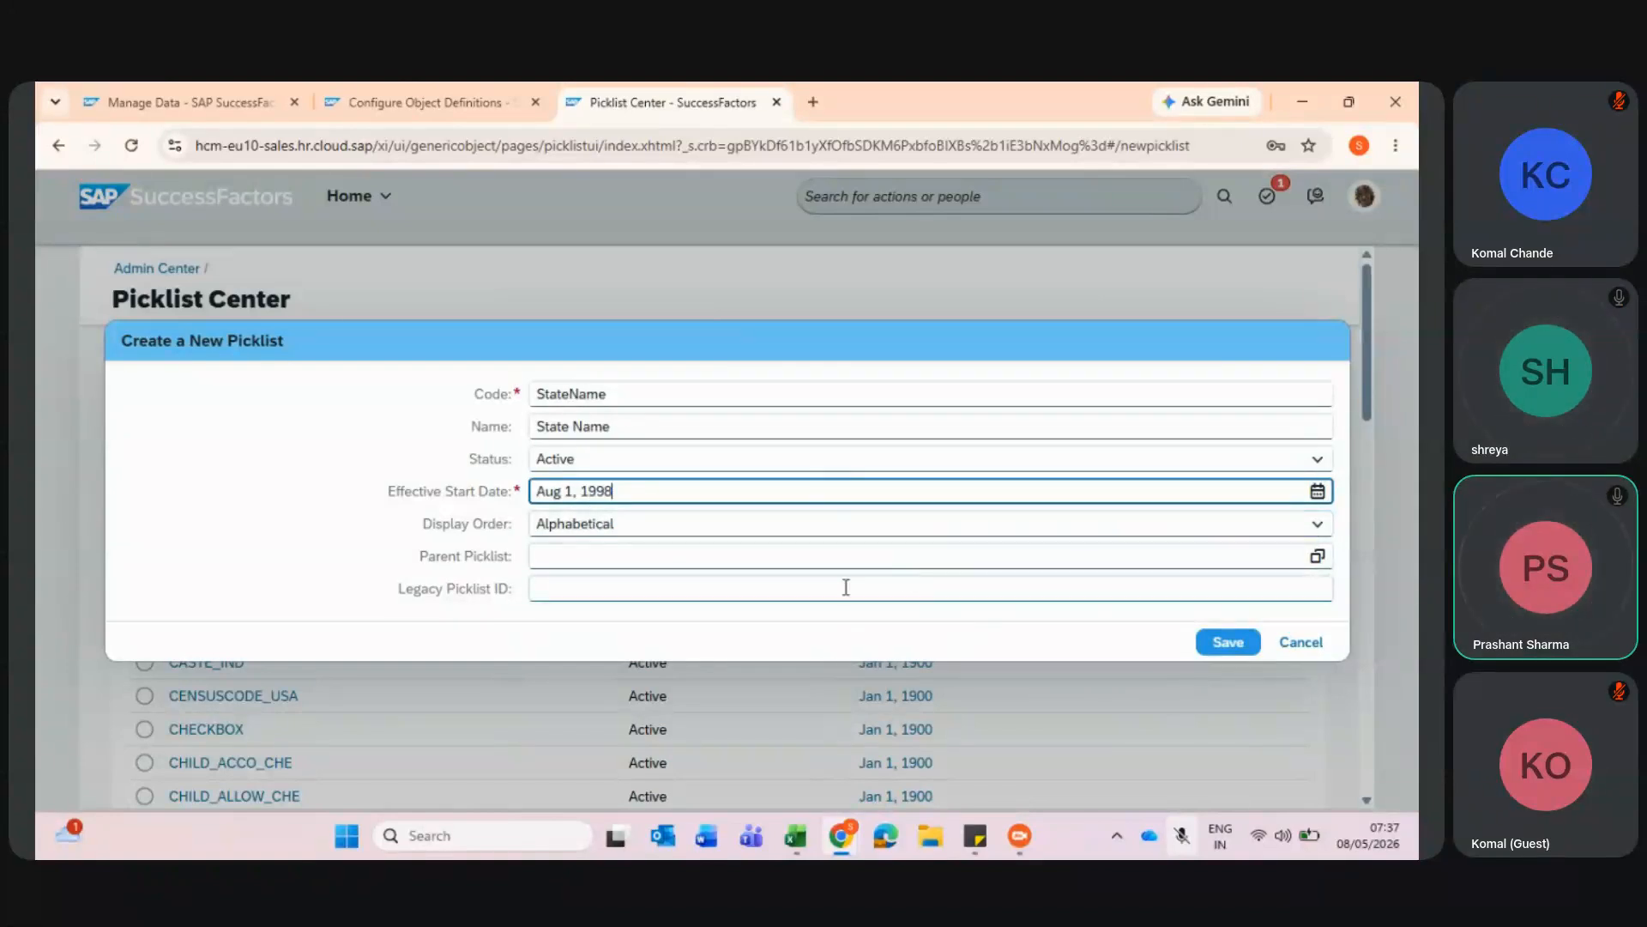
- Check the Parent Picklist and Legacy Picklist ID fields, leave them empty, and save the new picklist
left_click_drag(414, 555, 518, 553)
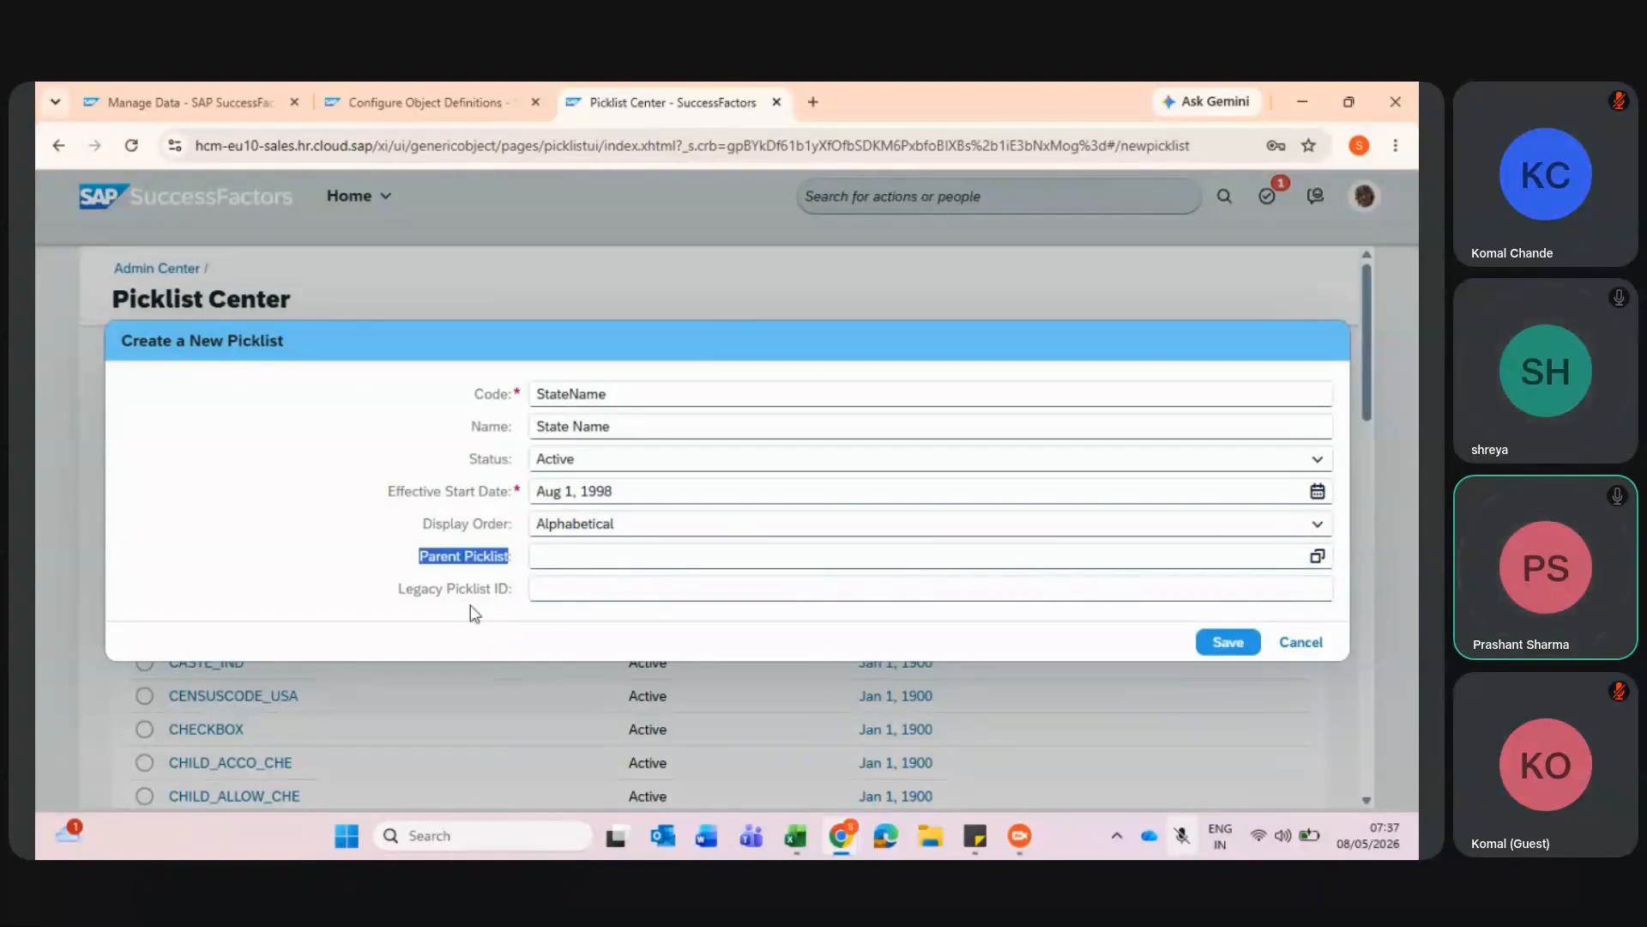
left_click_drag(511, 592, 422, 595)
left_click_drag(420, 557, 505, 554)
left_click(1223, 642)
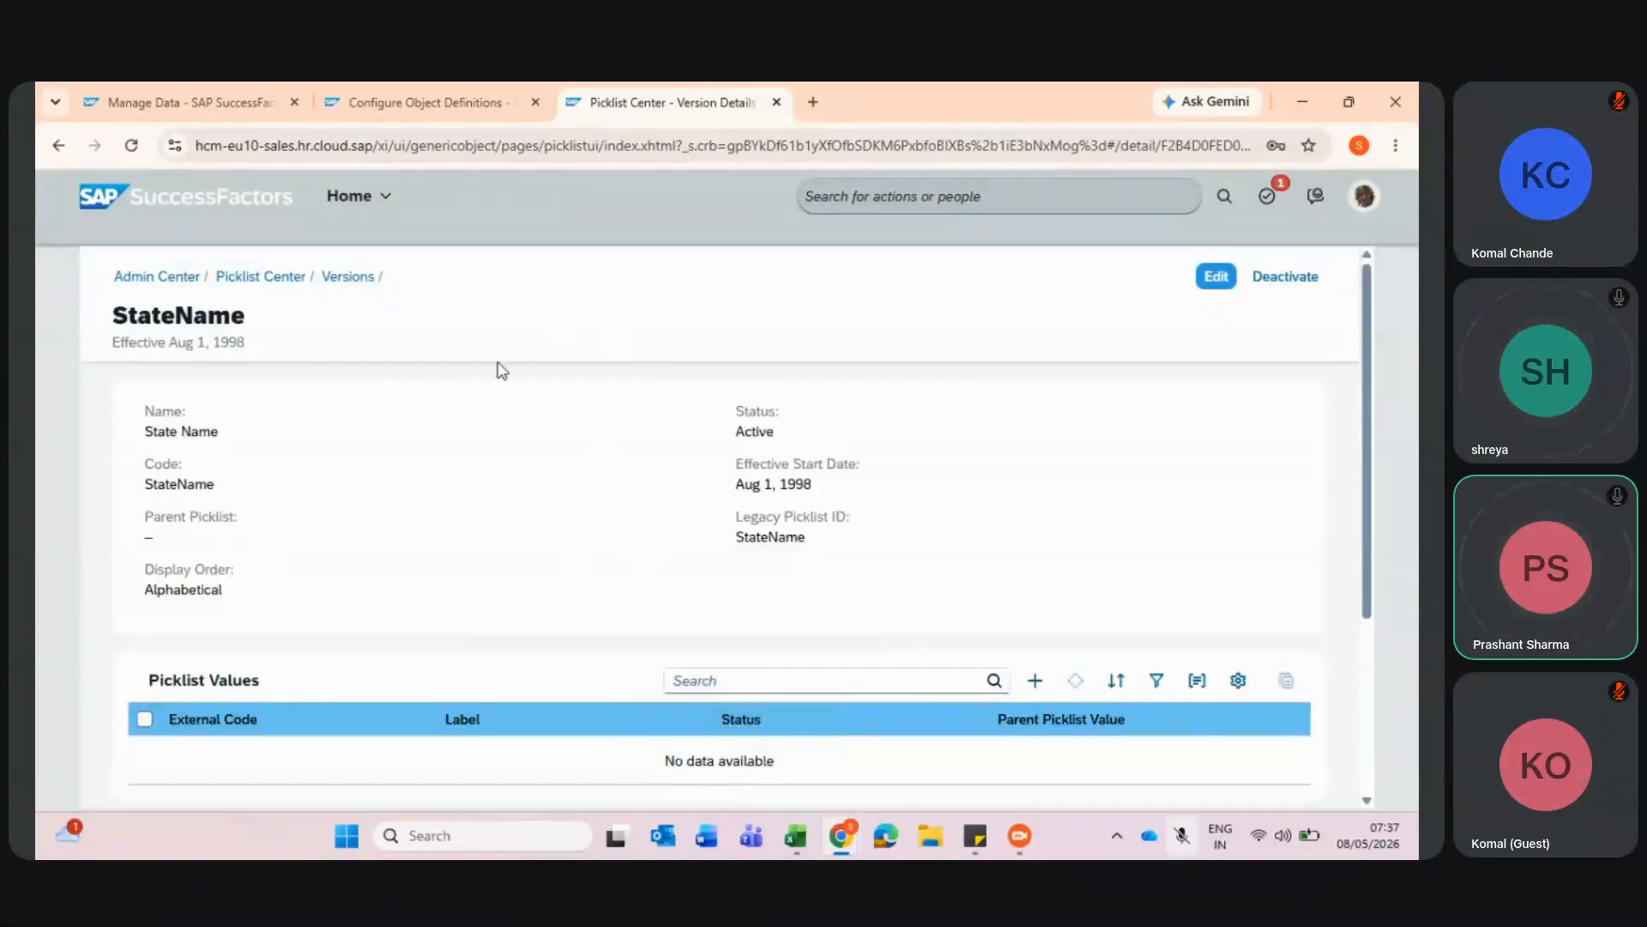
- Add a value to the StateName picklist with UP as both external code and label
scroll(621, 460, "down", 1)
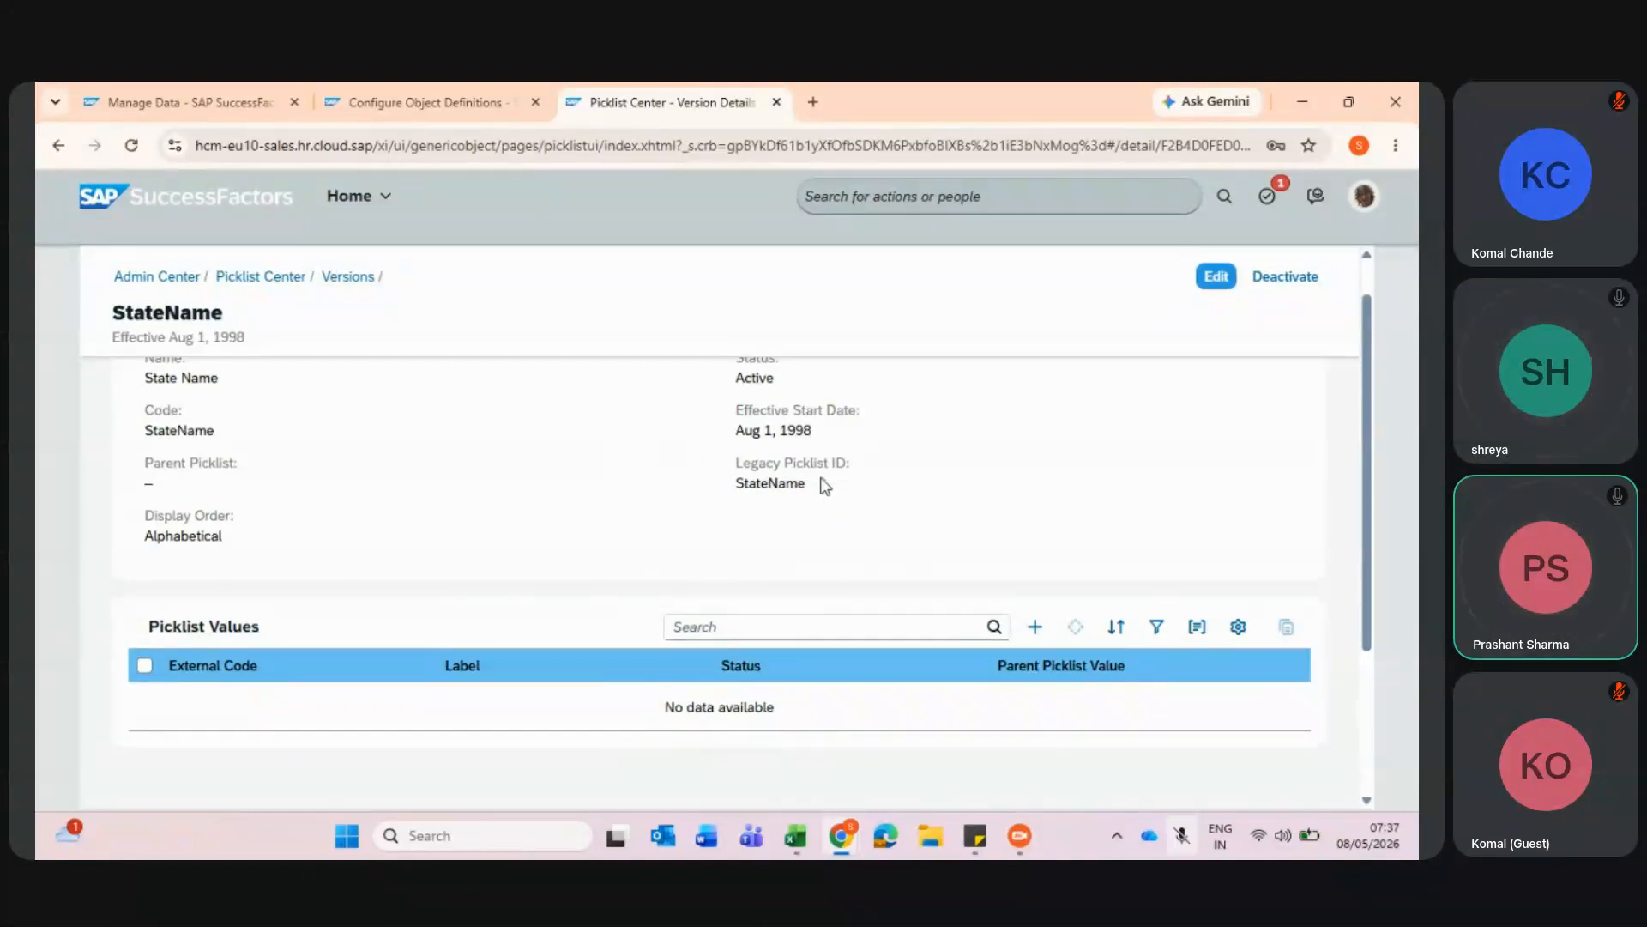
left_click(1034, 625)
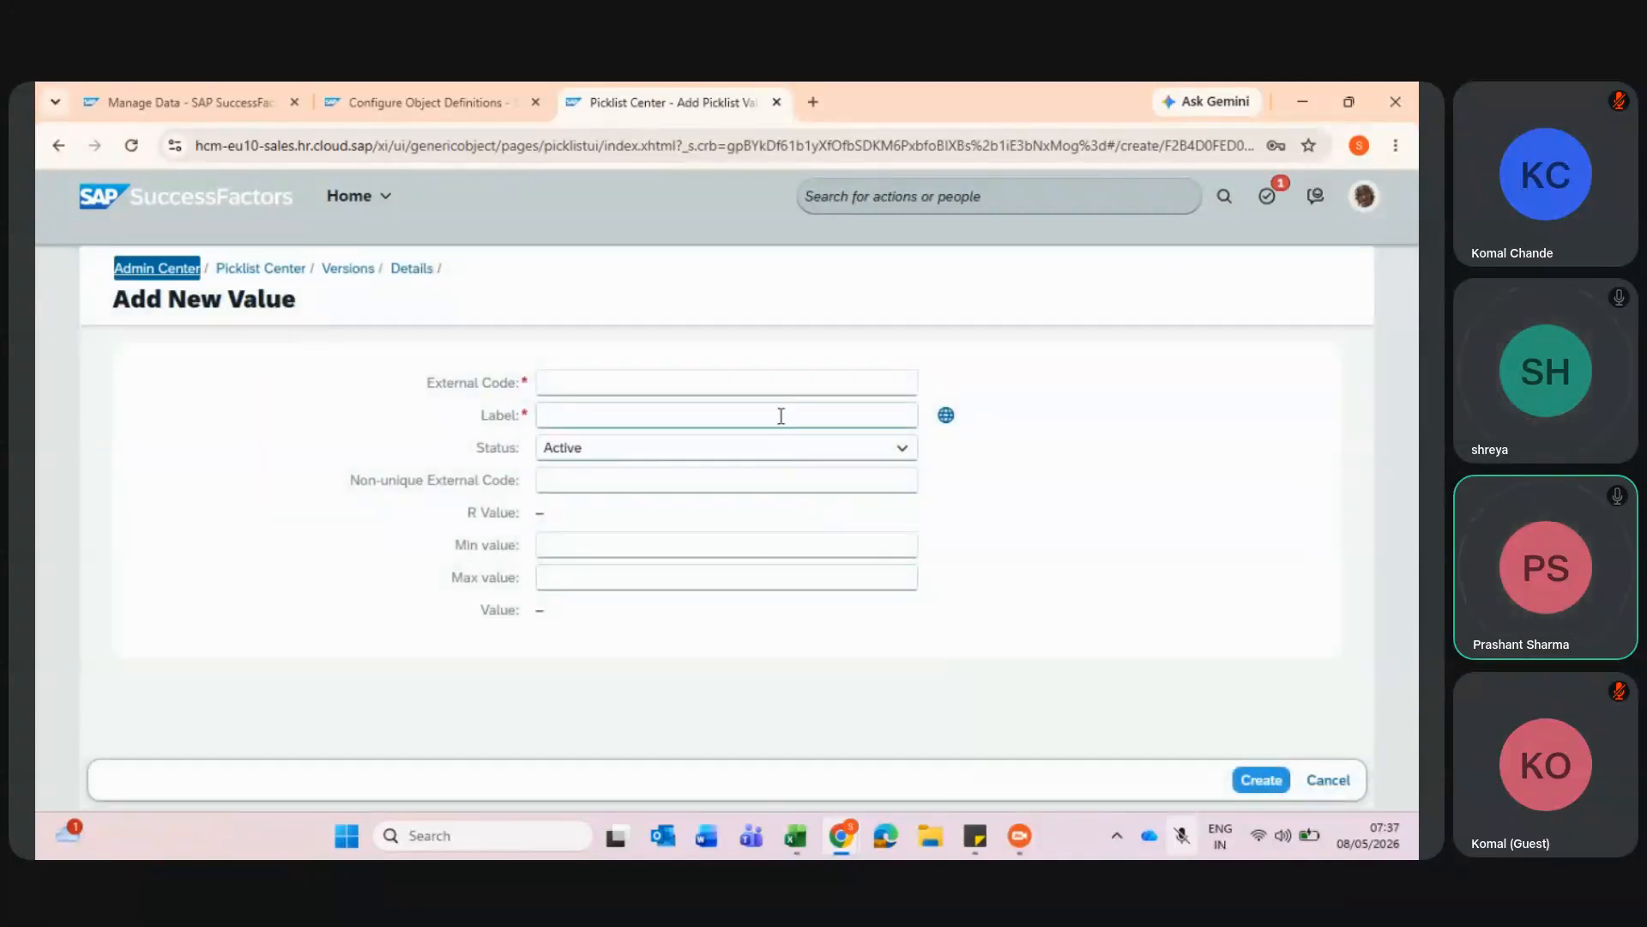
left_click(780, 390)
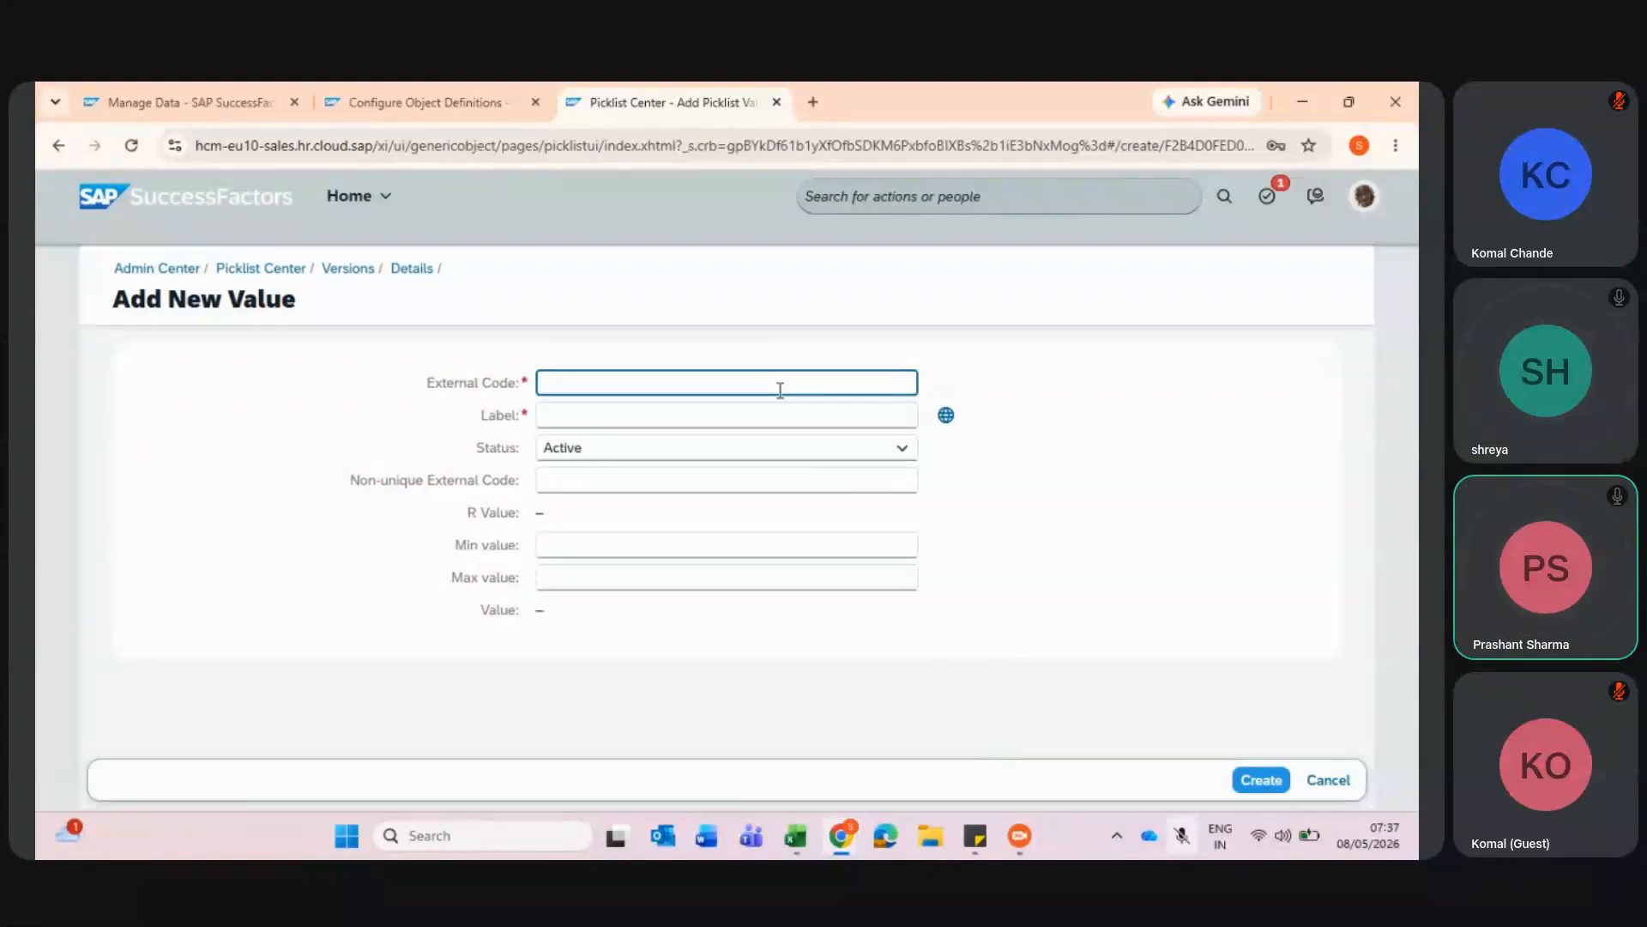
left_click(734, 418)
type("UP")
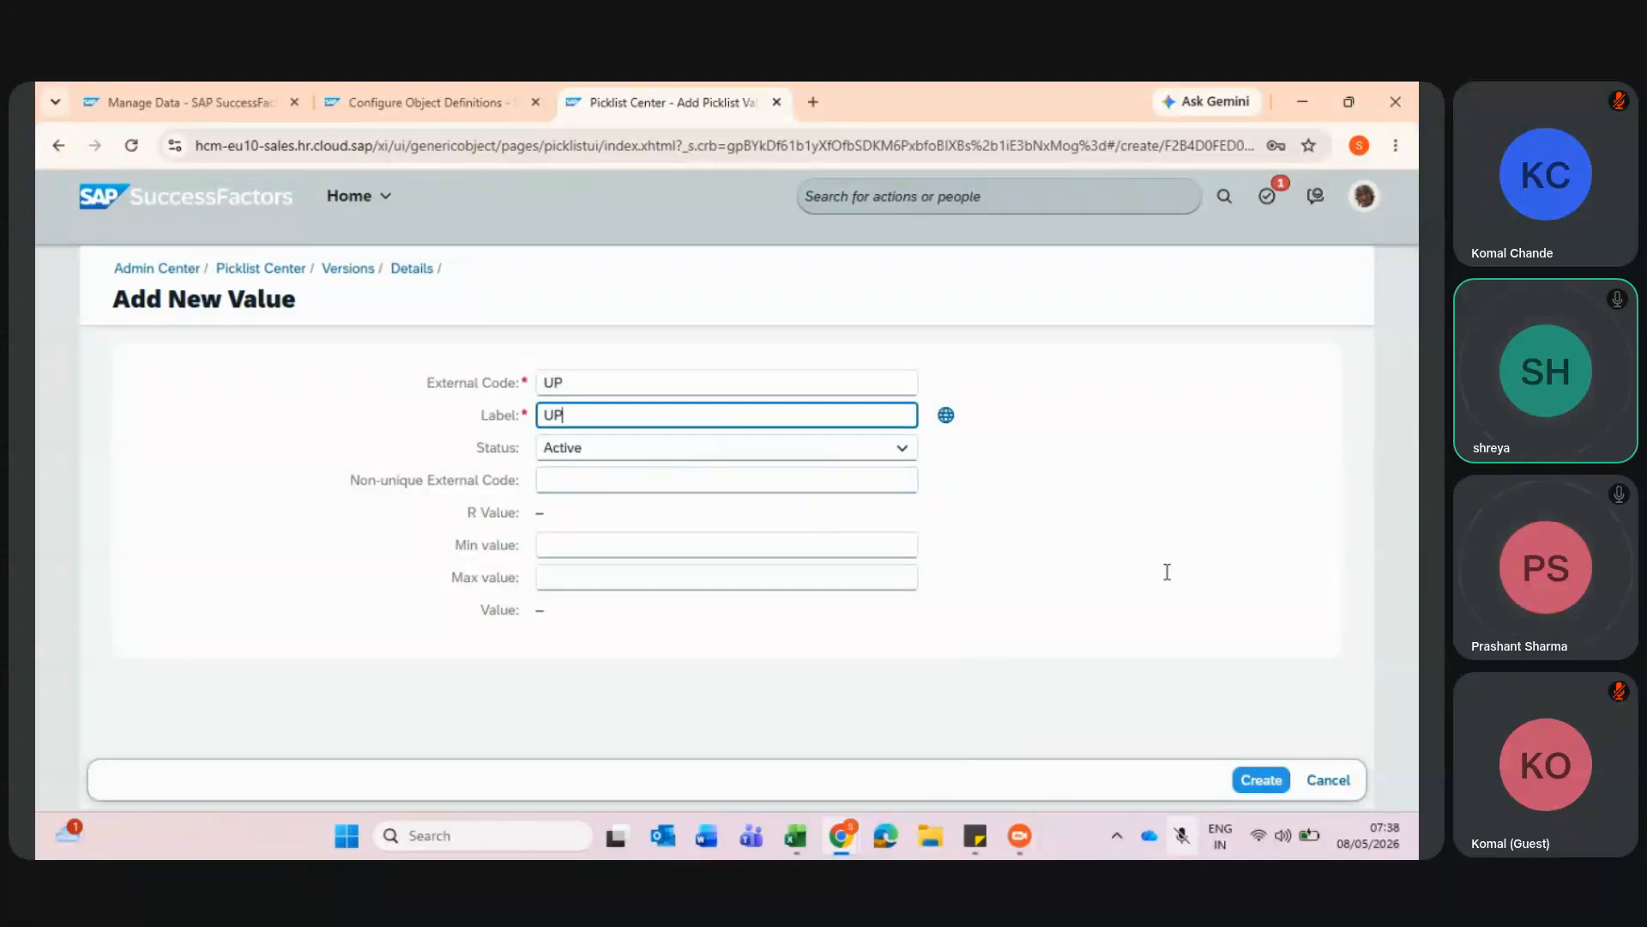
left_click(1249, 782)
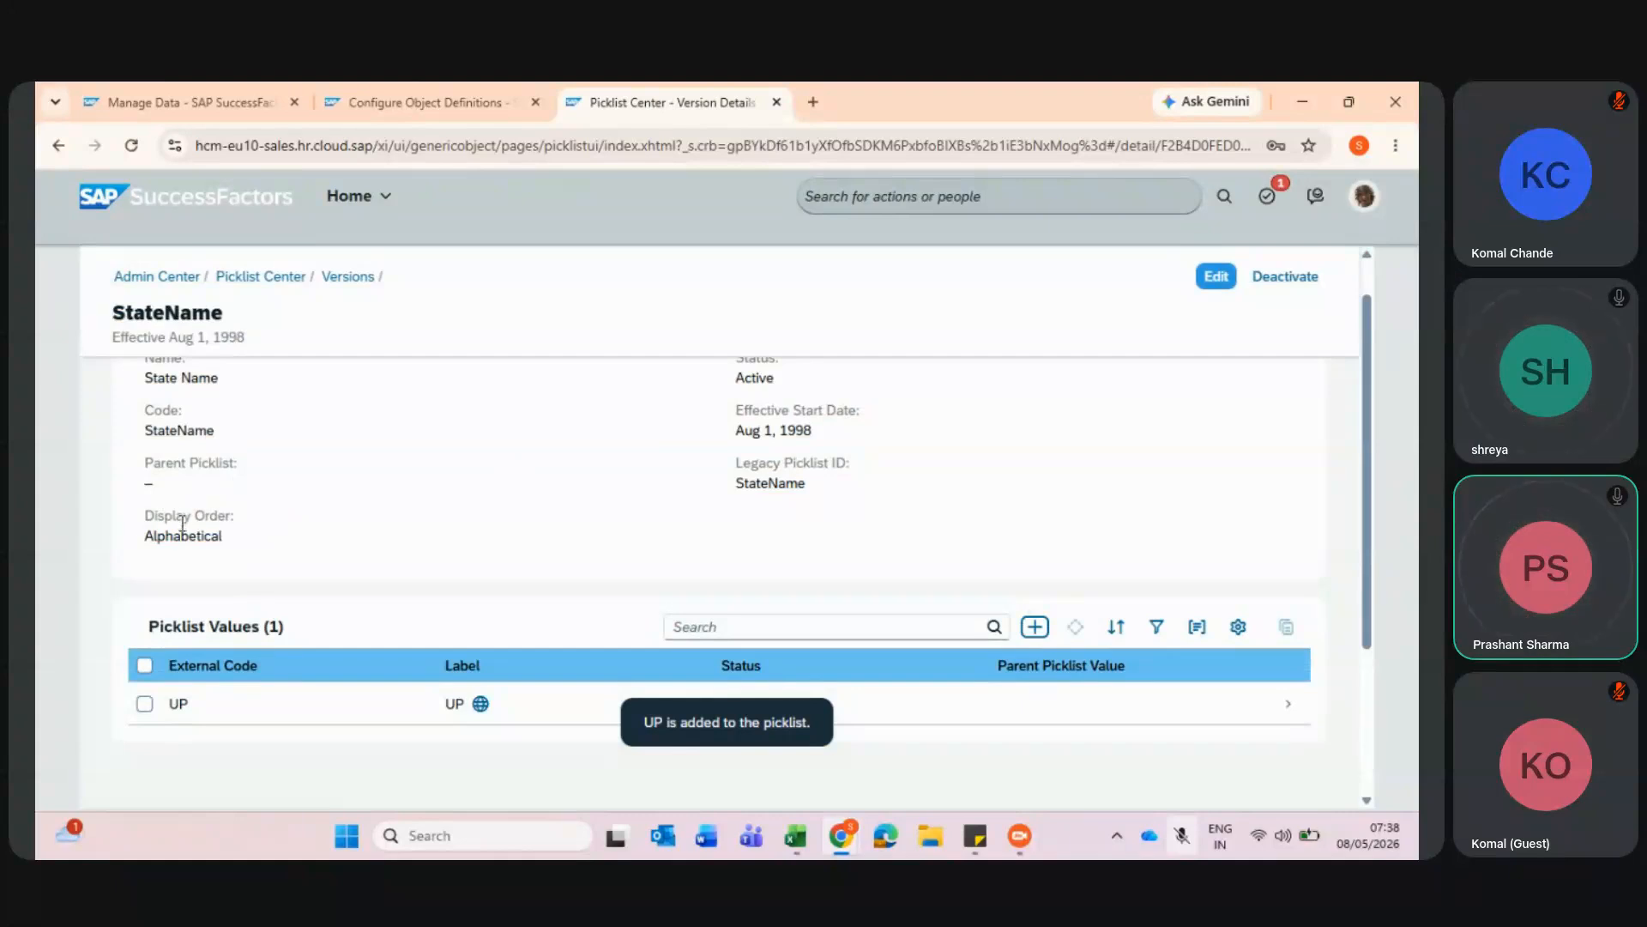
- Add another value to the StateName picklist with MP as both external code and label
scroll(246, 482, "down", 3)
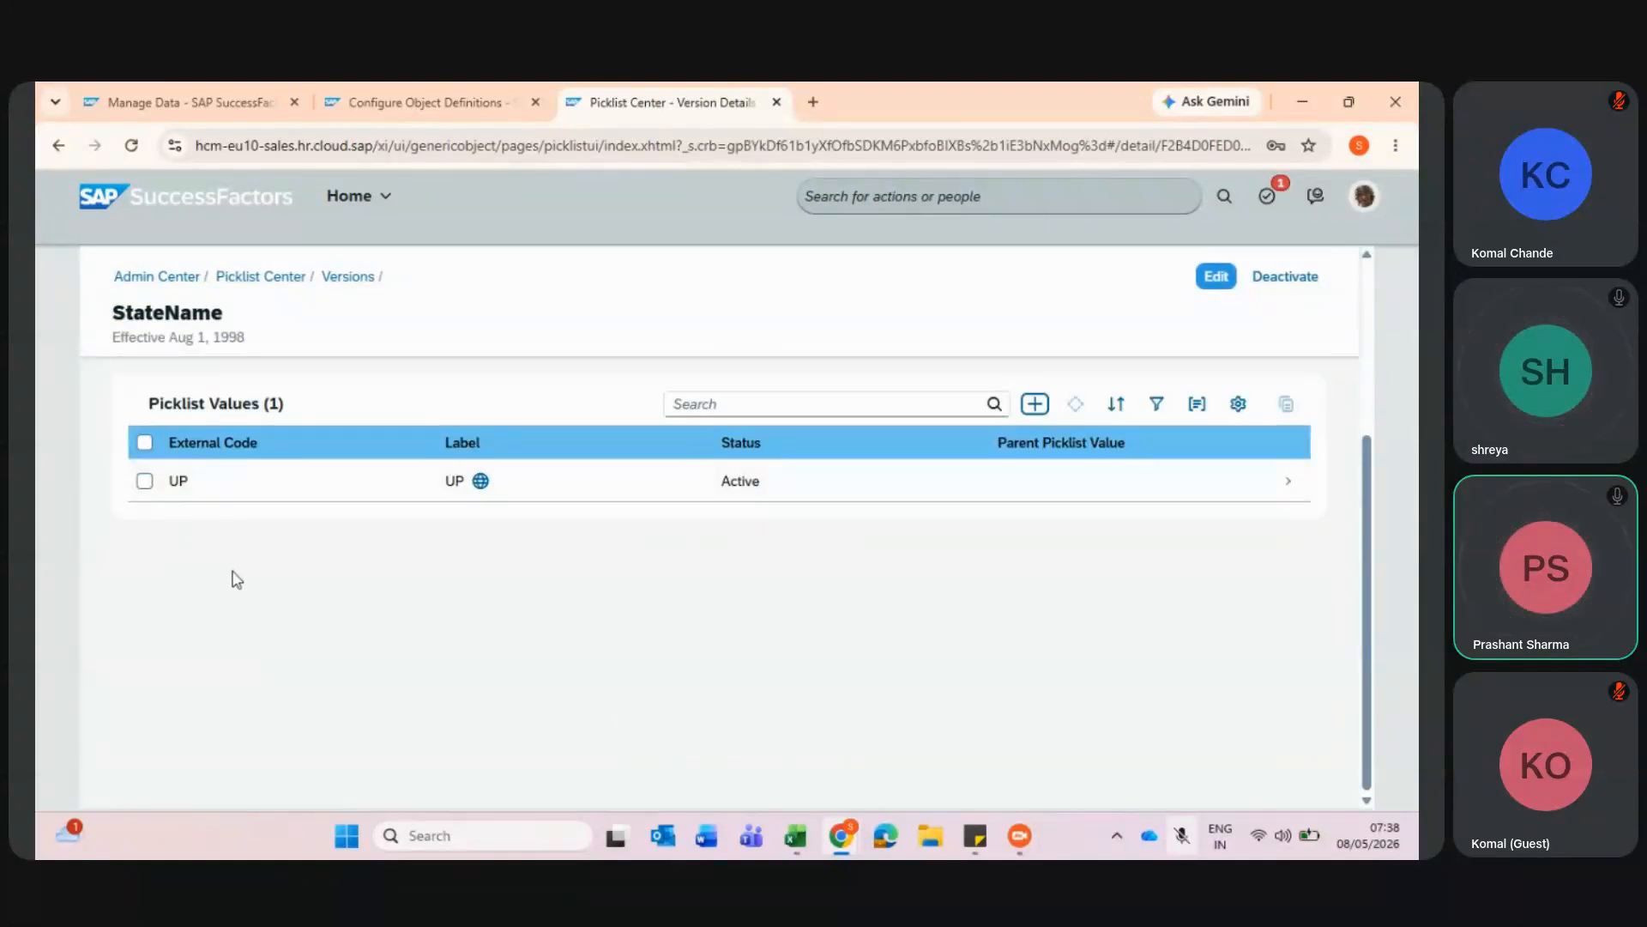
left_click(1035, 403)
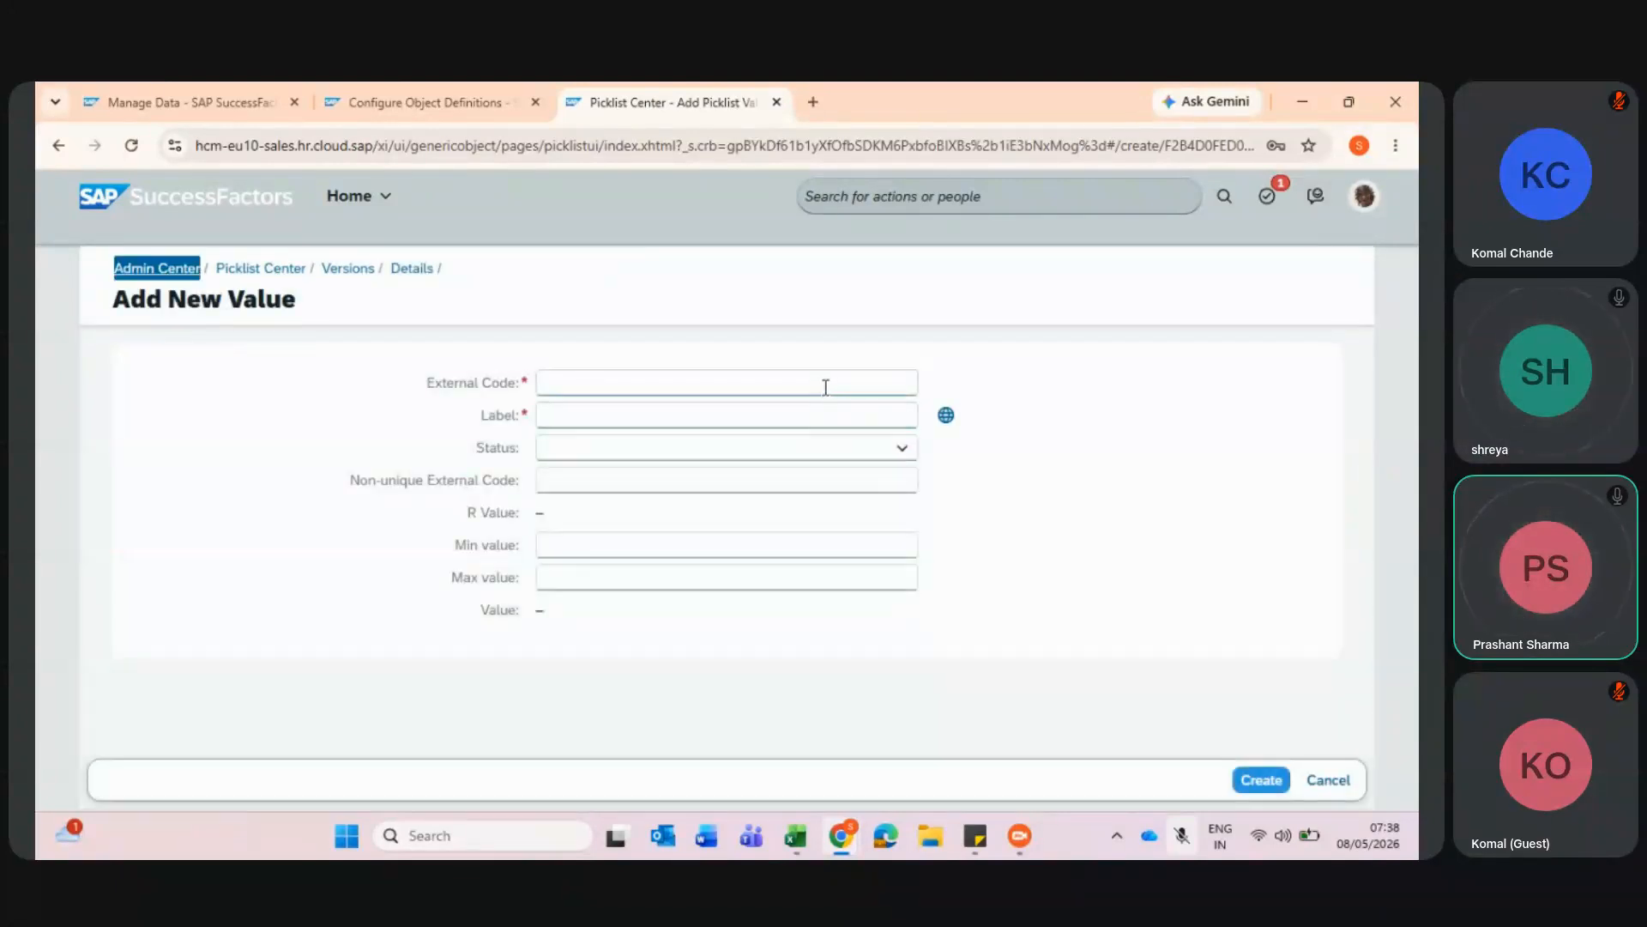
left_click(826, 384)
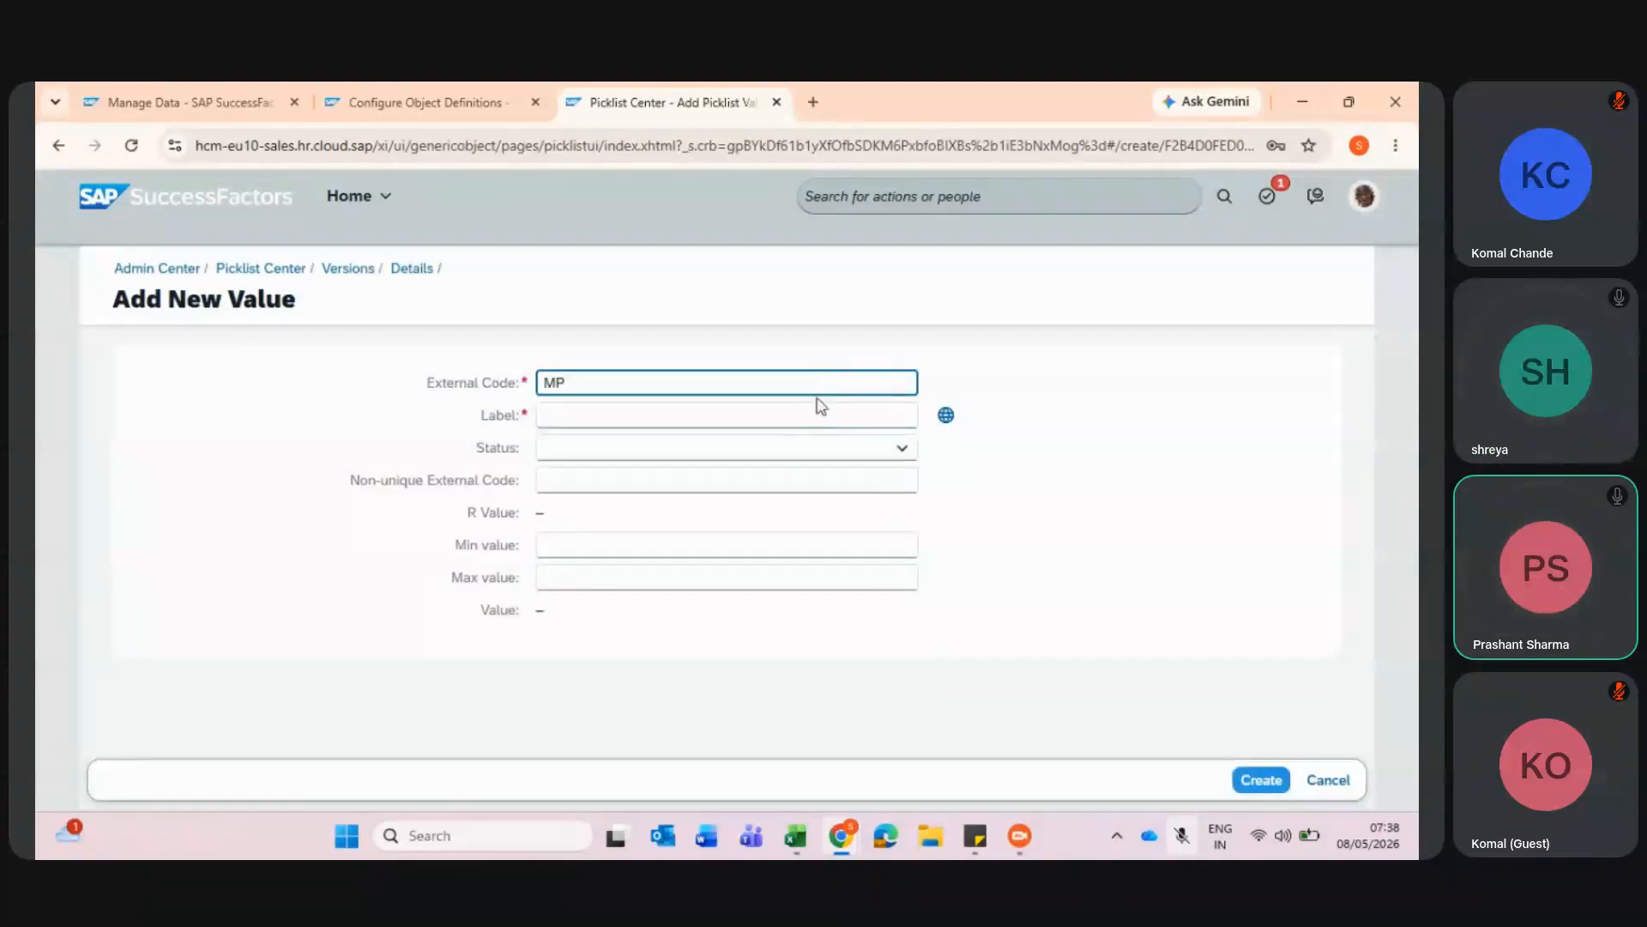
left_click(817, 410)
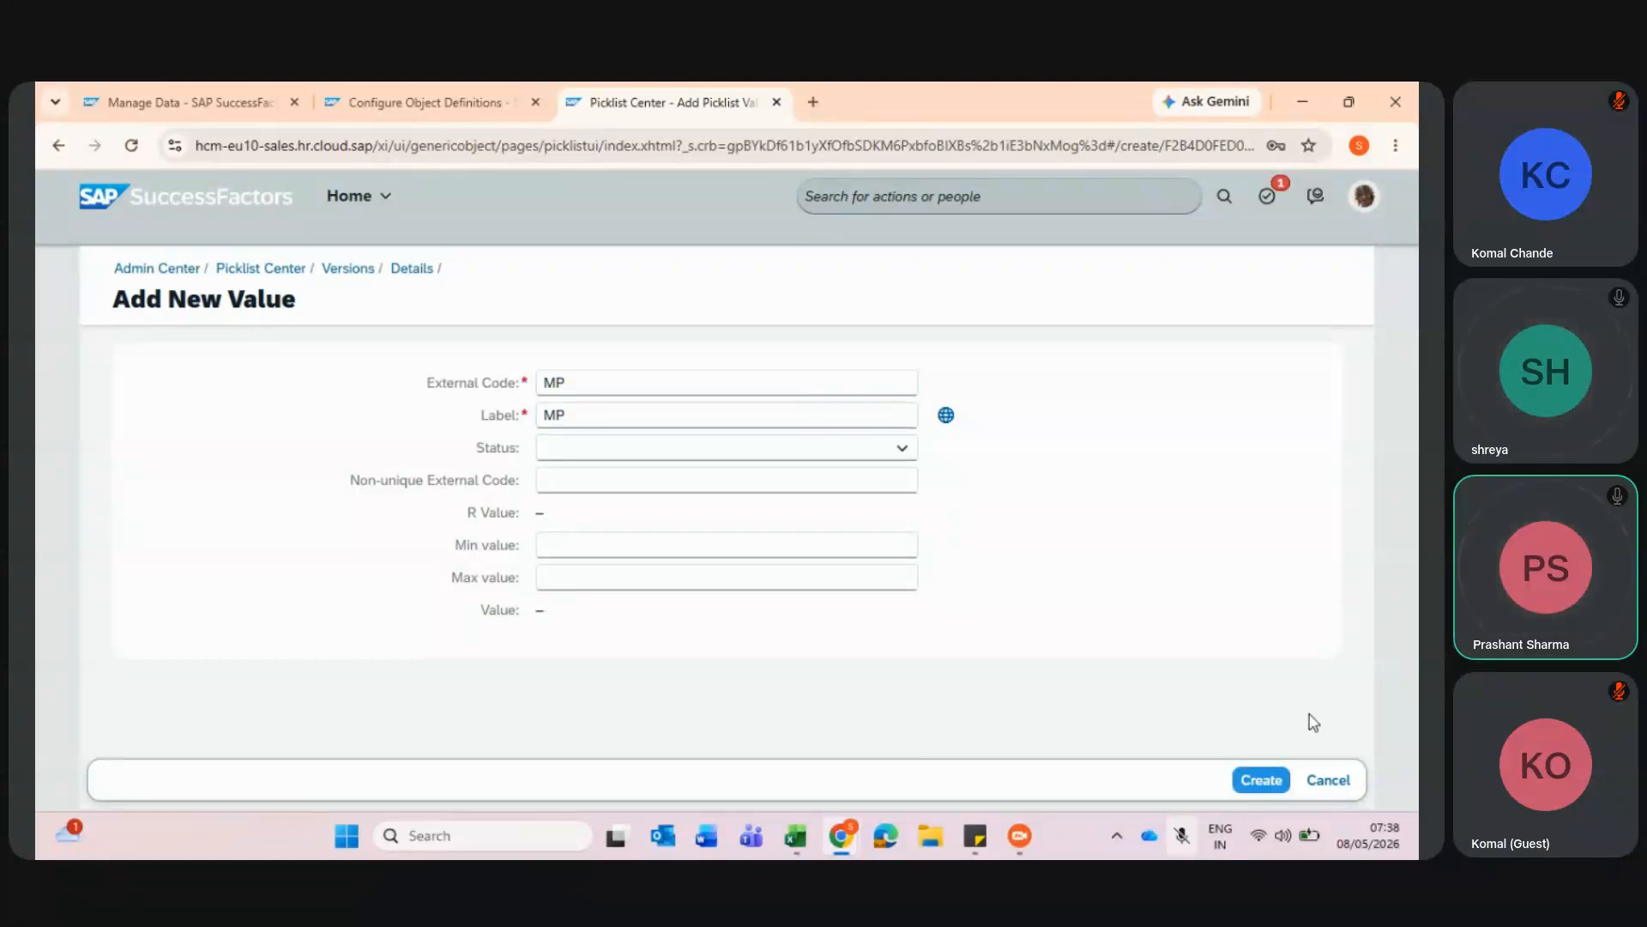
left_click(1261, 778)
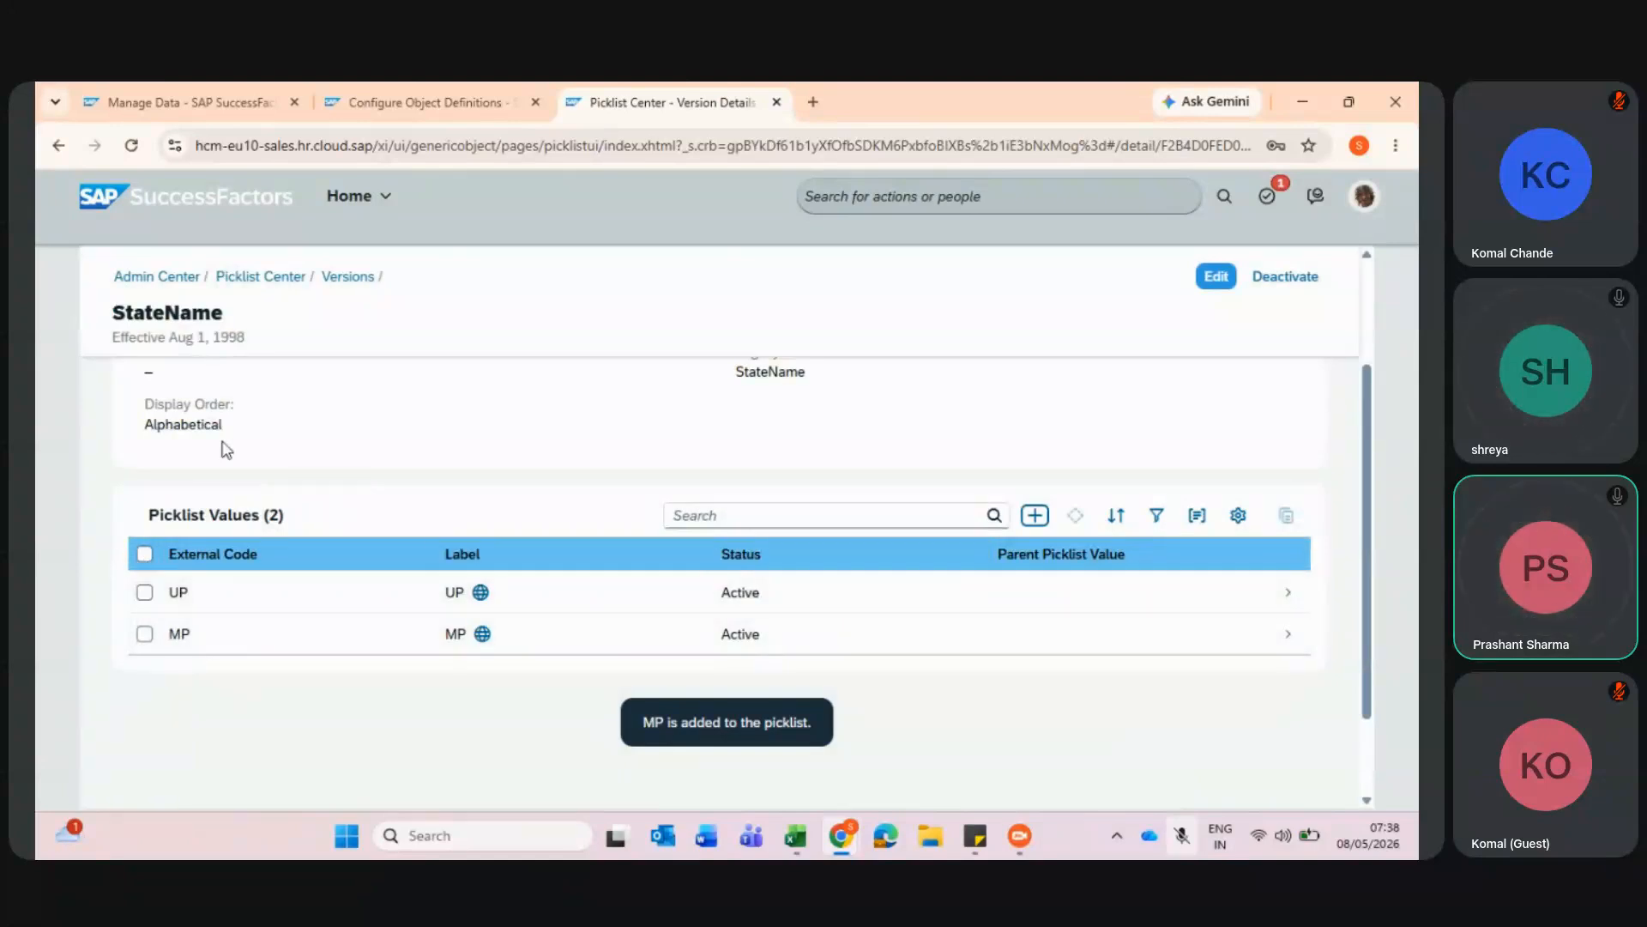
- Add a value to the StateName picklist with Maharastra as both external code and label
left_click(1035, 515)
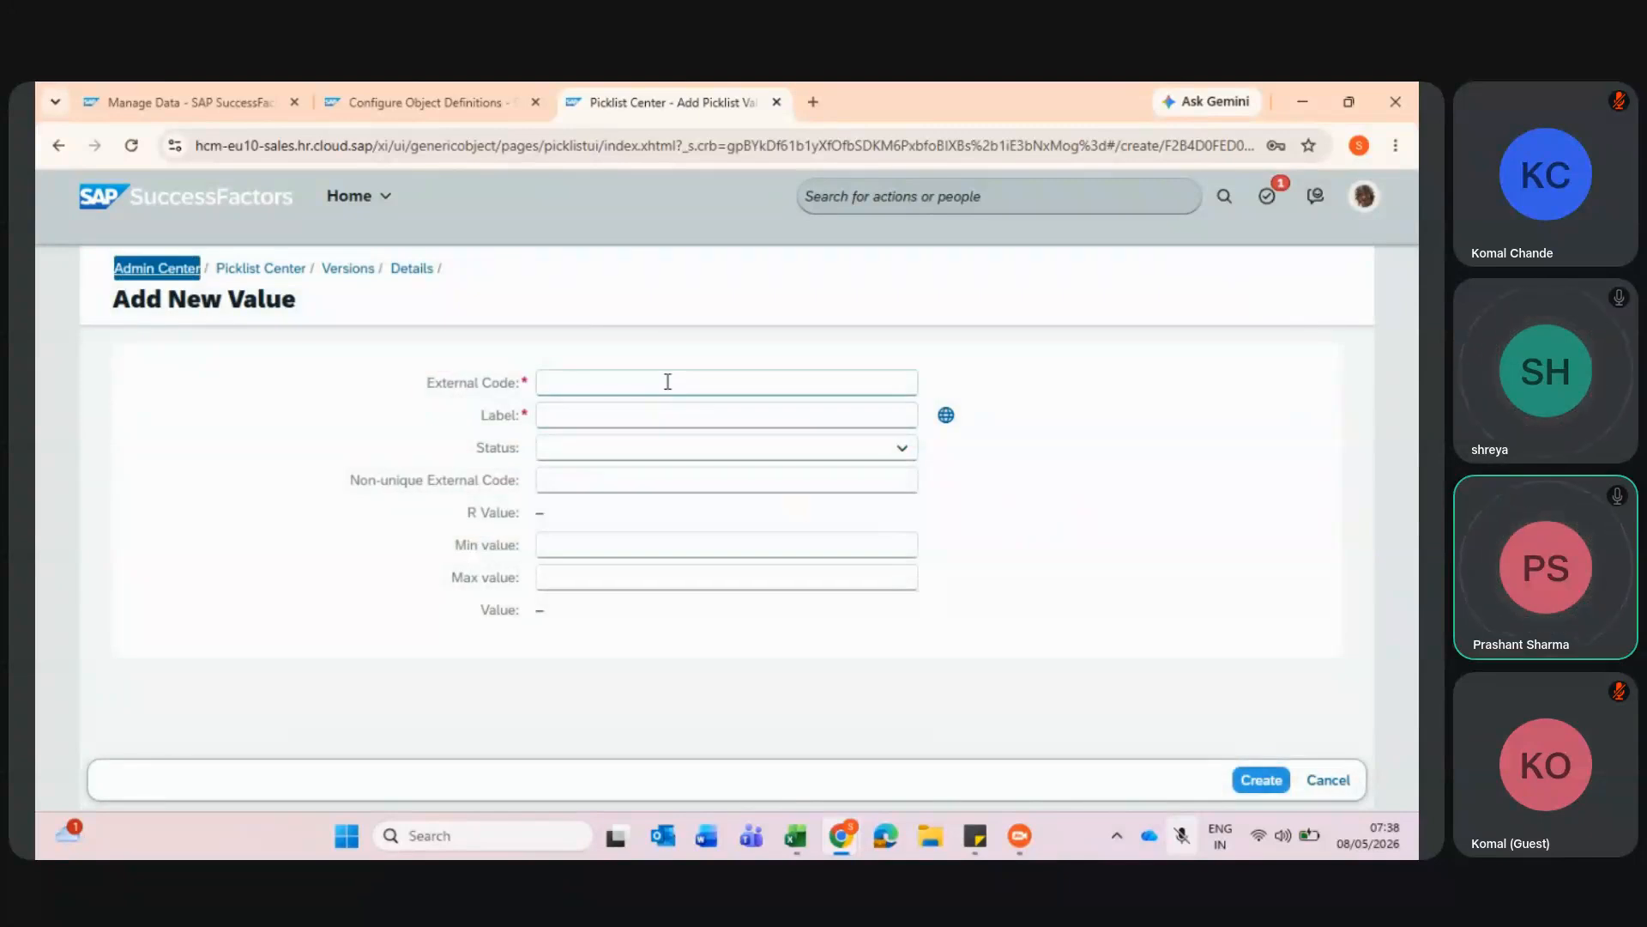
left_click(668, 381)
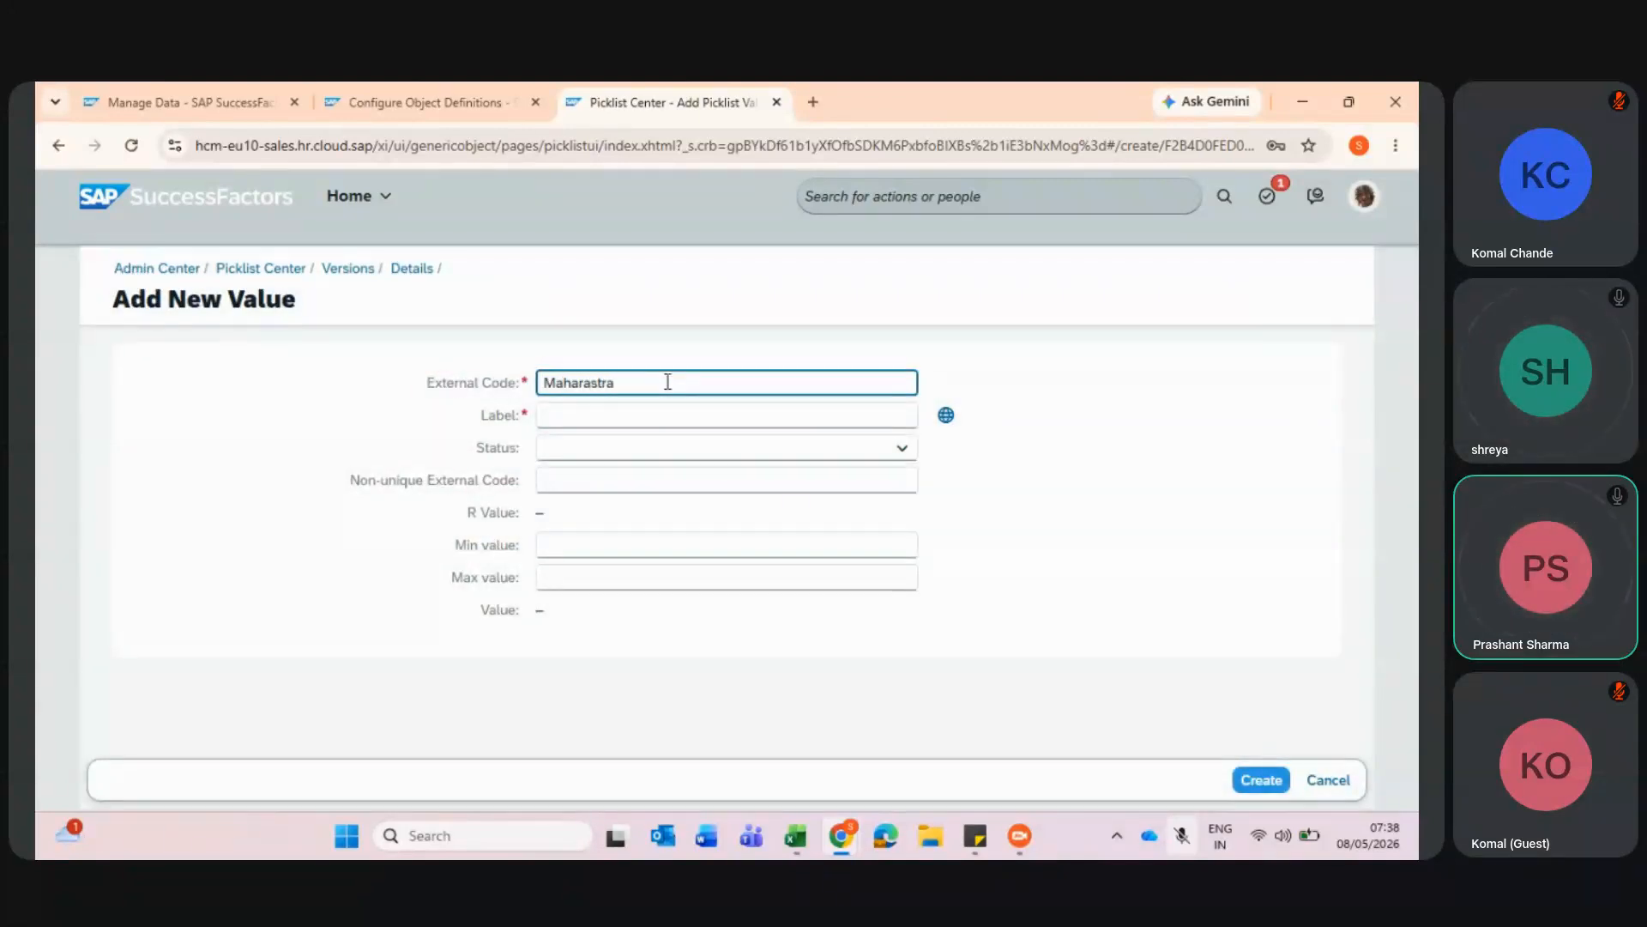
left_click_drag(665, 382, 517, 403)
key("ctrl+c")
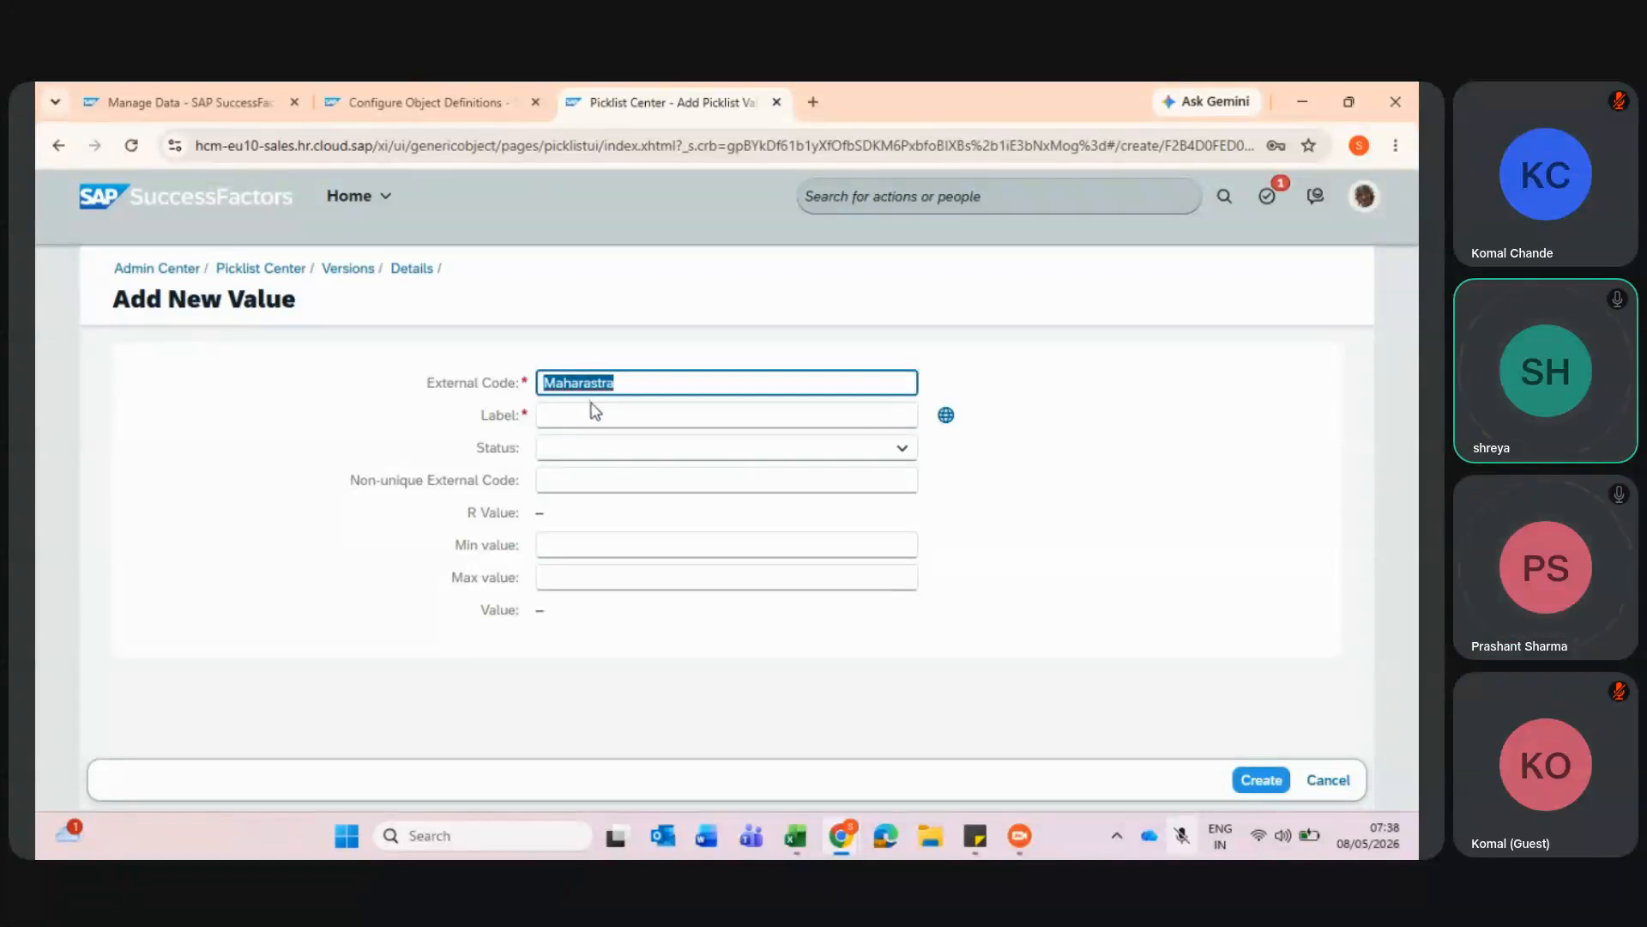
left_click(593, 412)
key("ctrl+v")
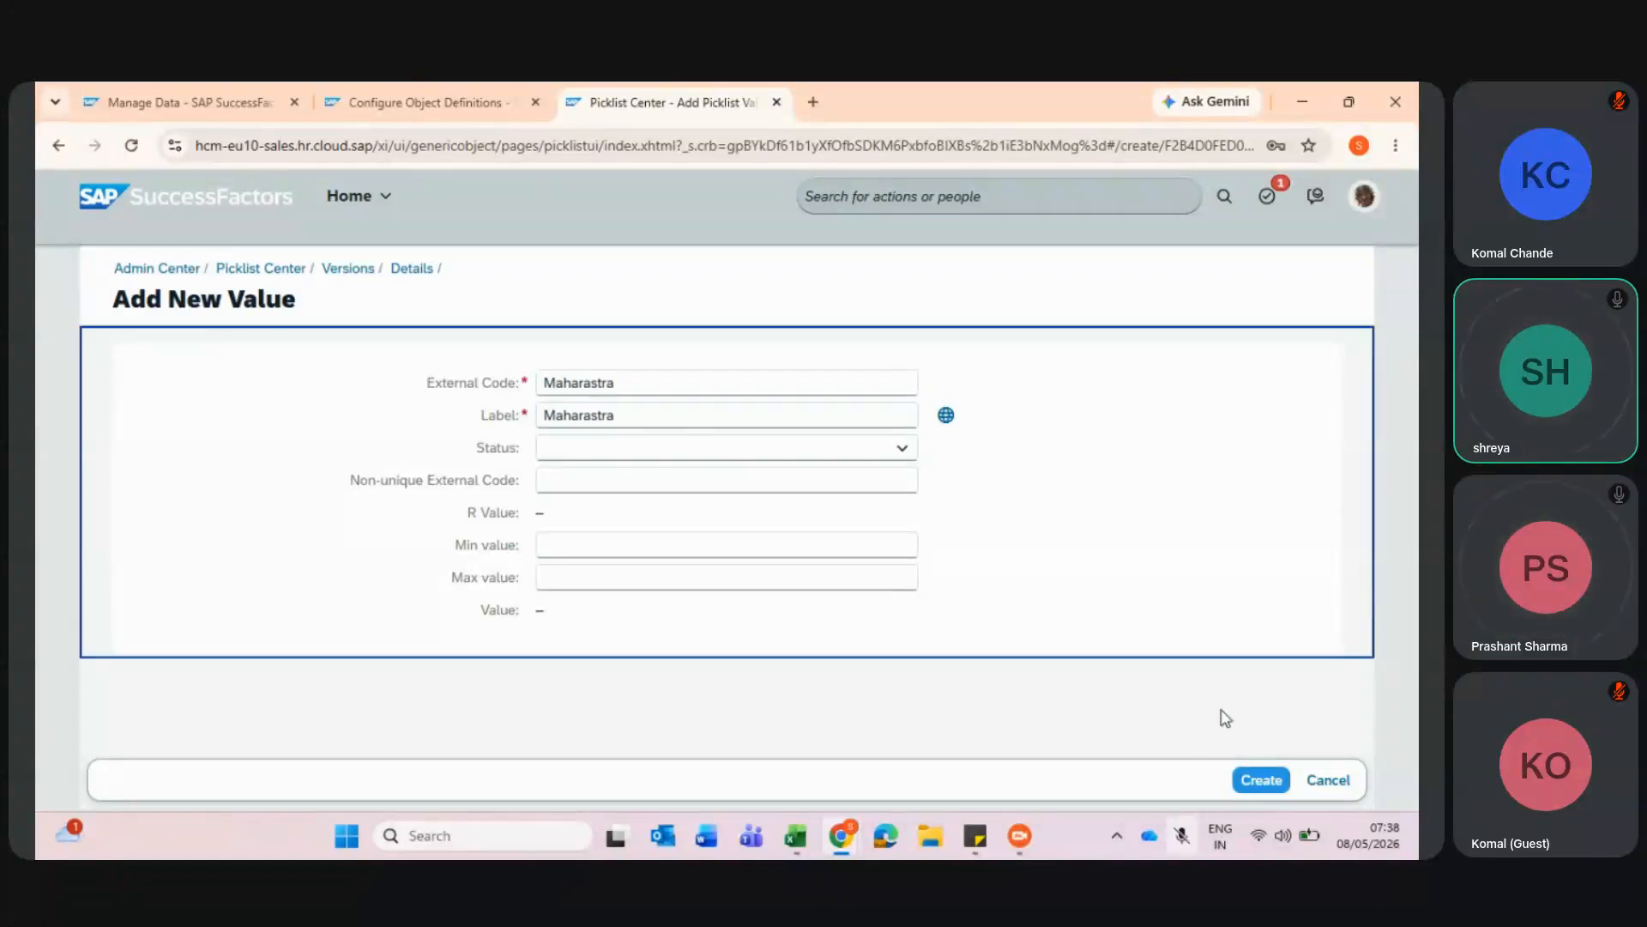
left_click(1258, 786)
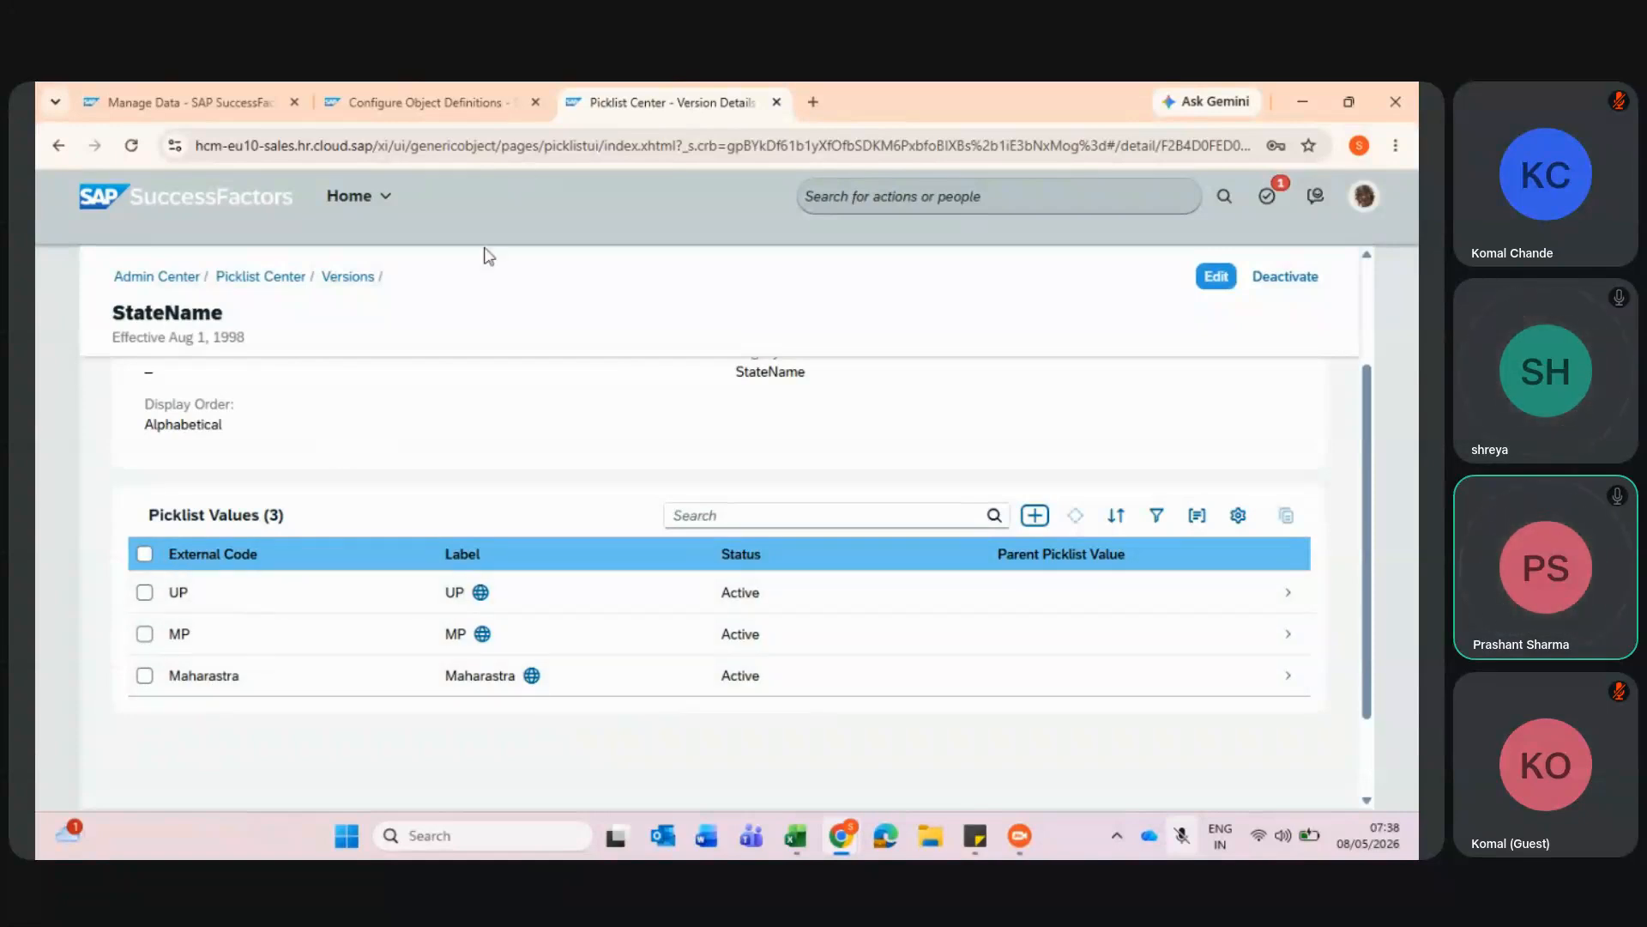
- Check the Currency options on the Legal Entity form in Manage Data, then return to the StateName picklist
left_click(482, 94)
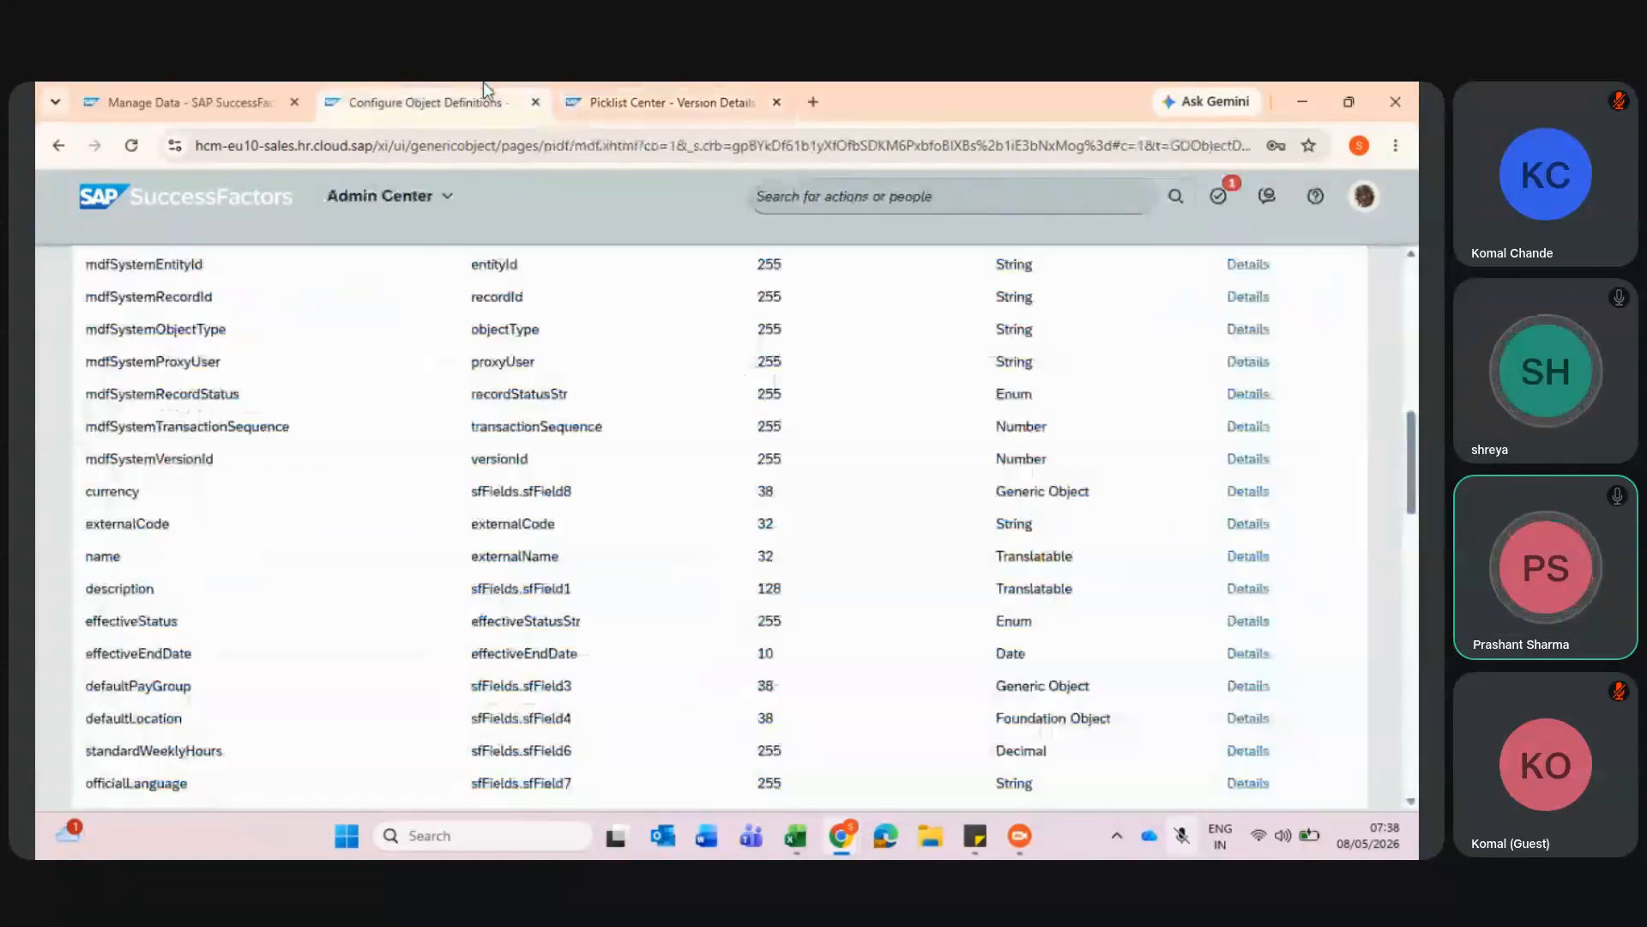
left_click(218, 99)
left_click(686, 523)
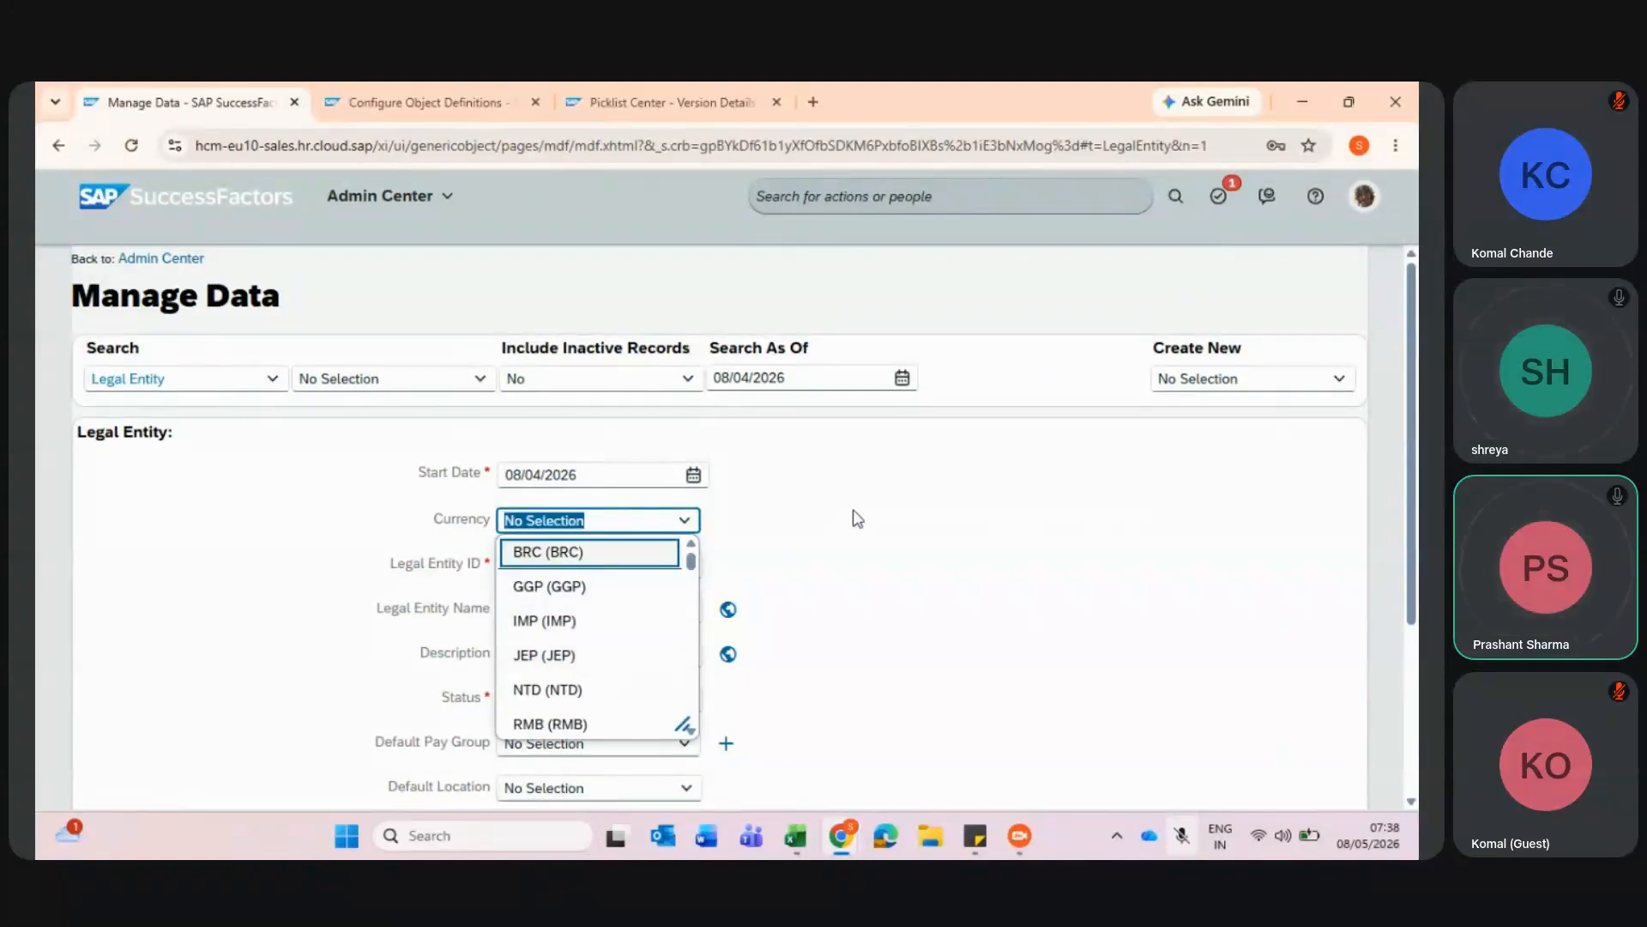
left_click(853, 515)
left_click(756, 95)
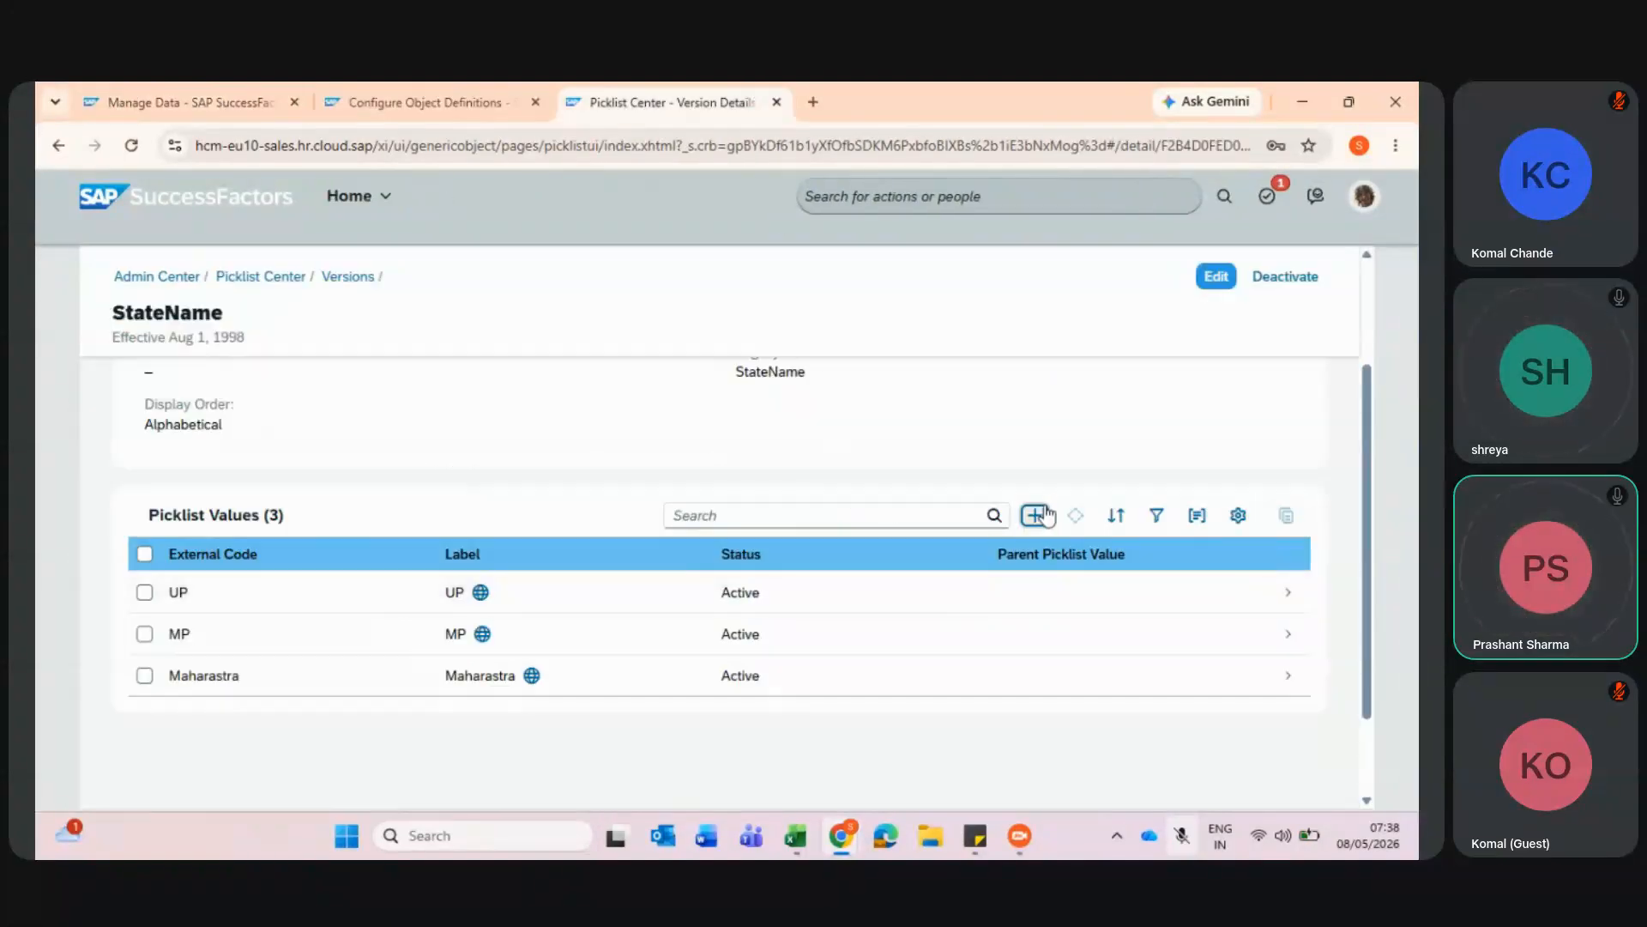
- Add a value to the StateName picklist with Bihar as both external code and label, leaving the status empty
left_click(1038, 518)
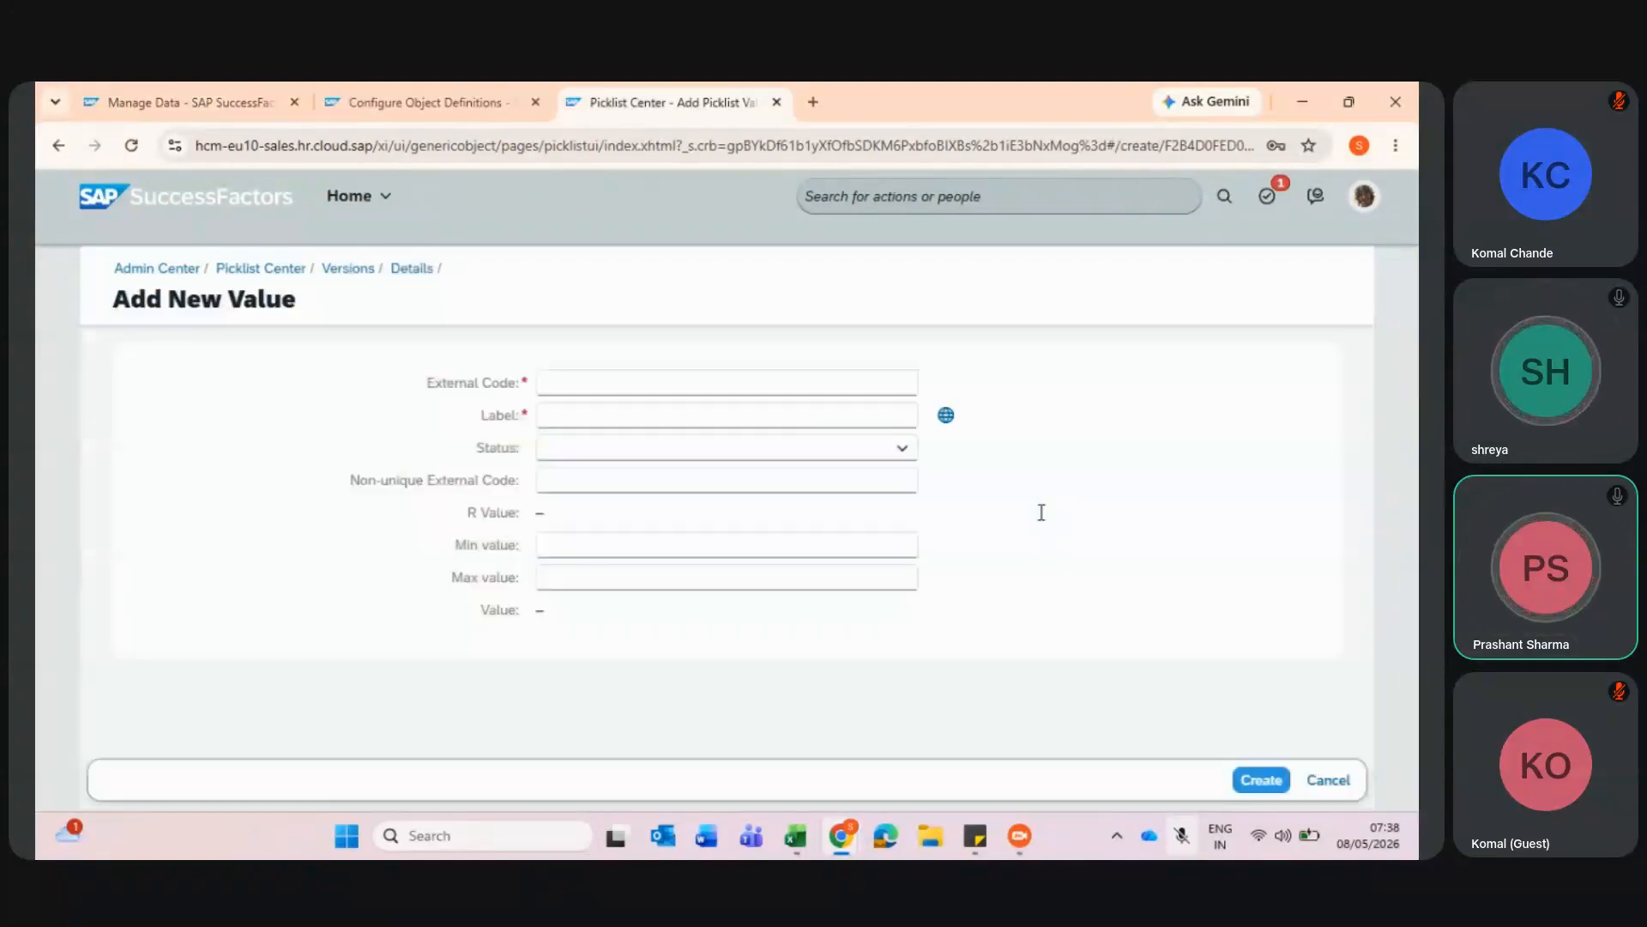
left_click(739, 383)
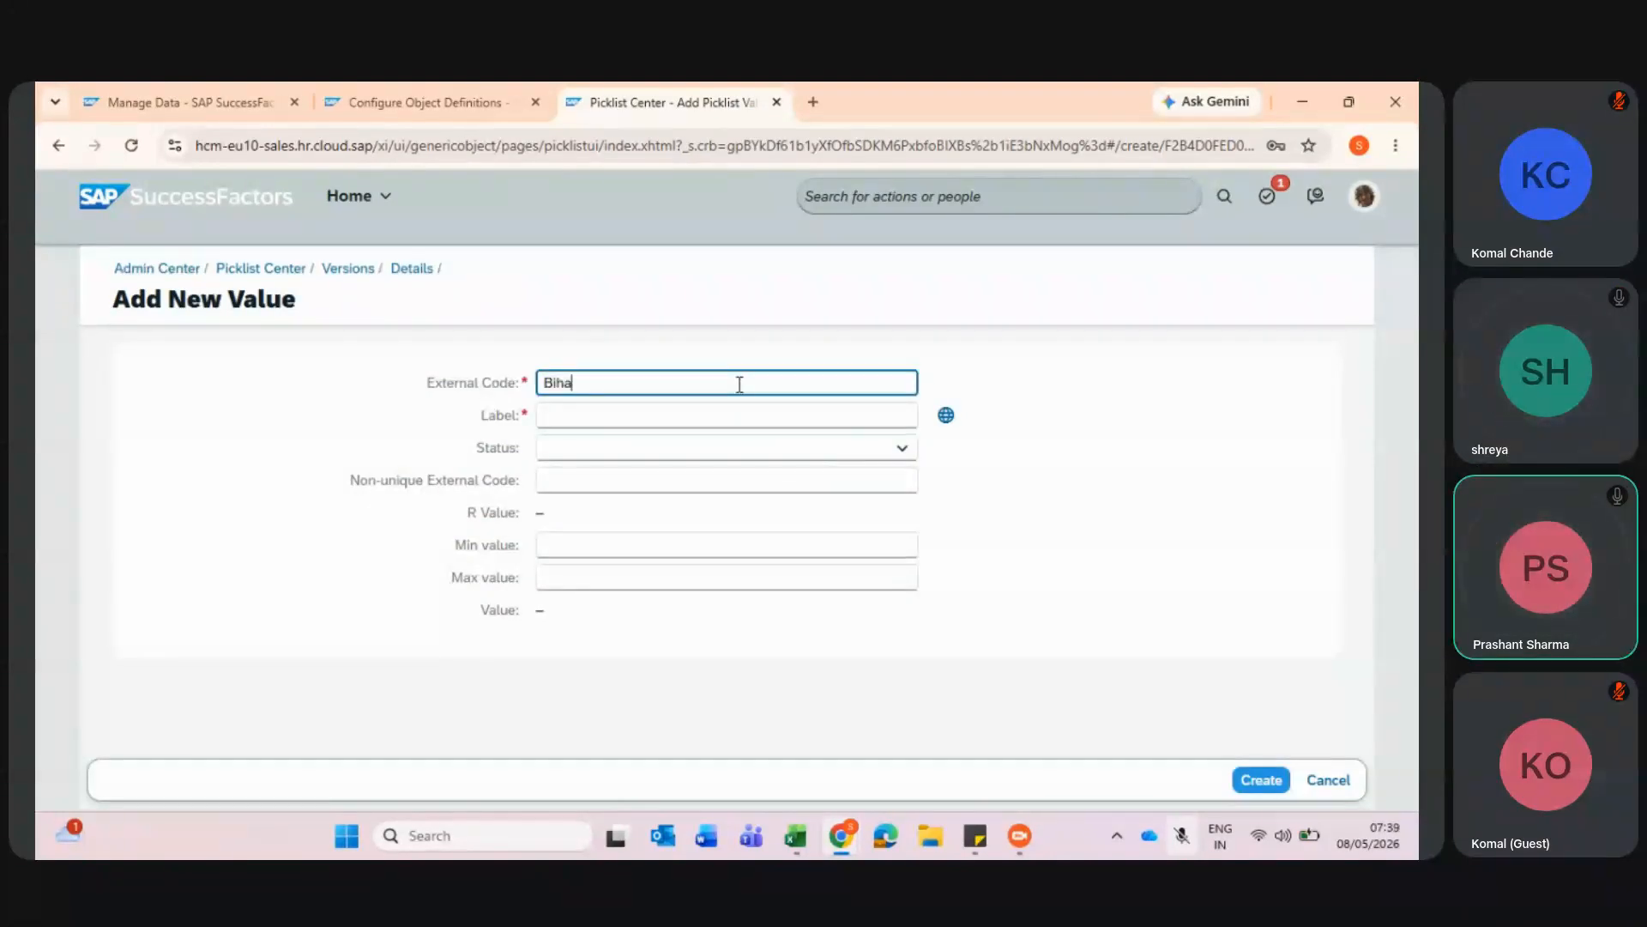
left_click(696, 419)
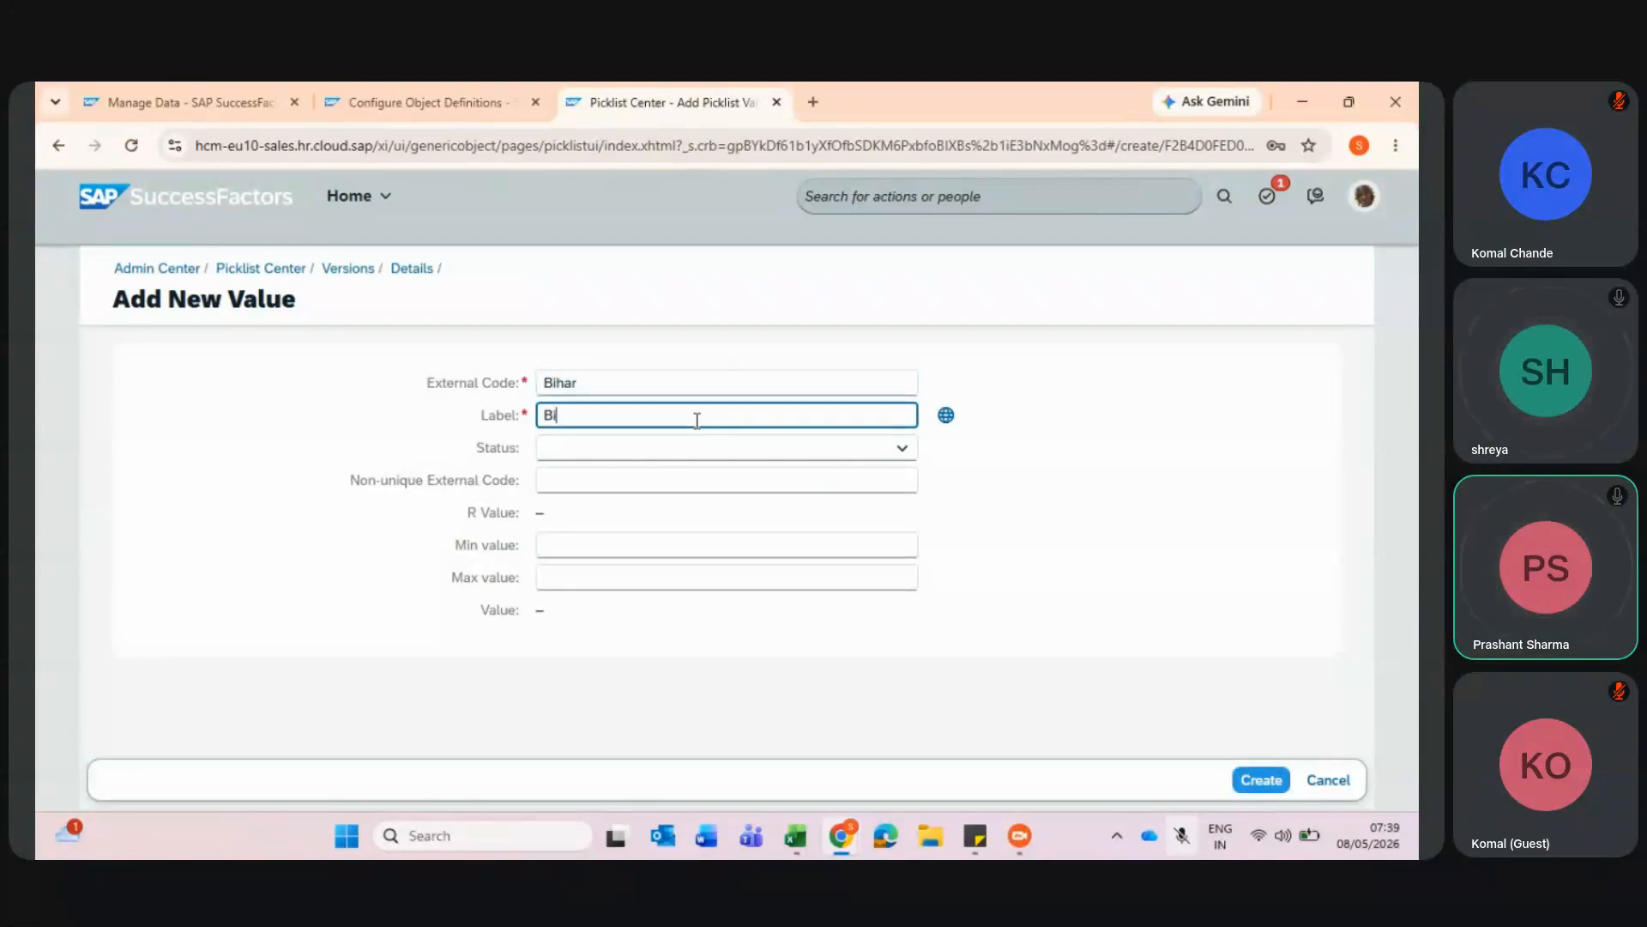
left_click(1155, 515)
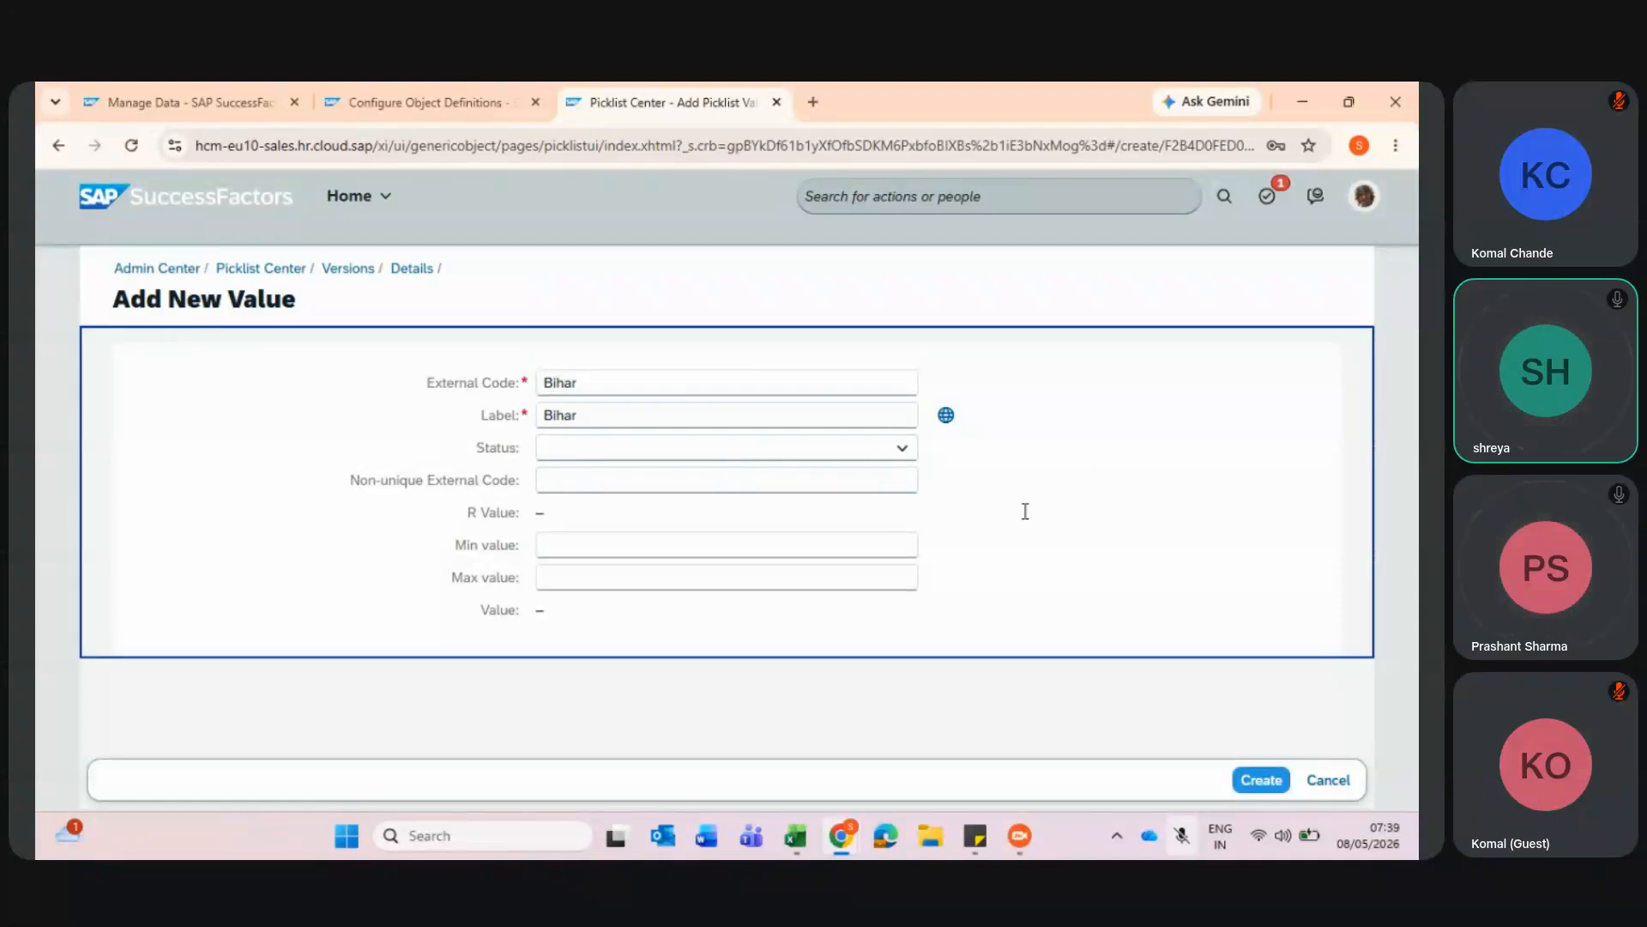
left_click(901, 448)
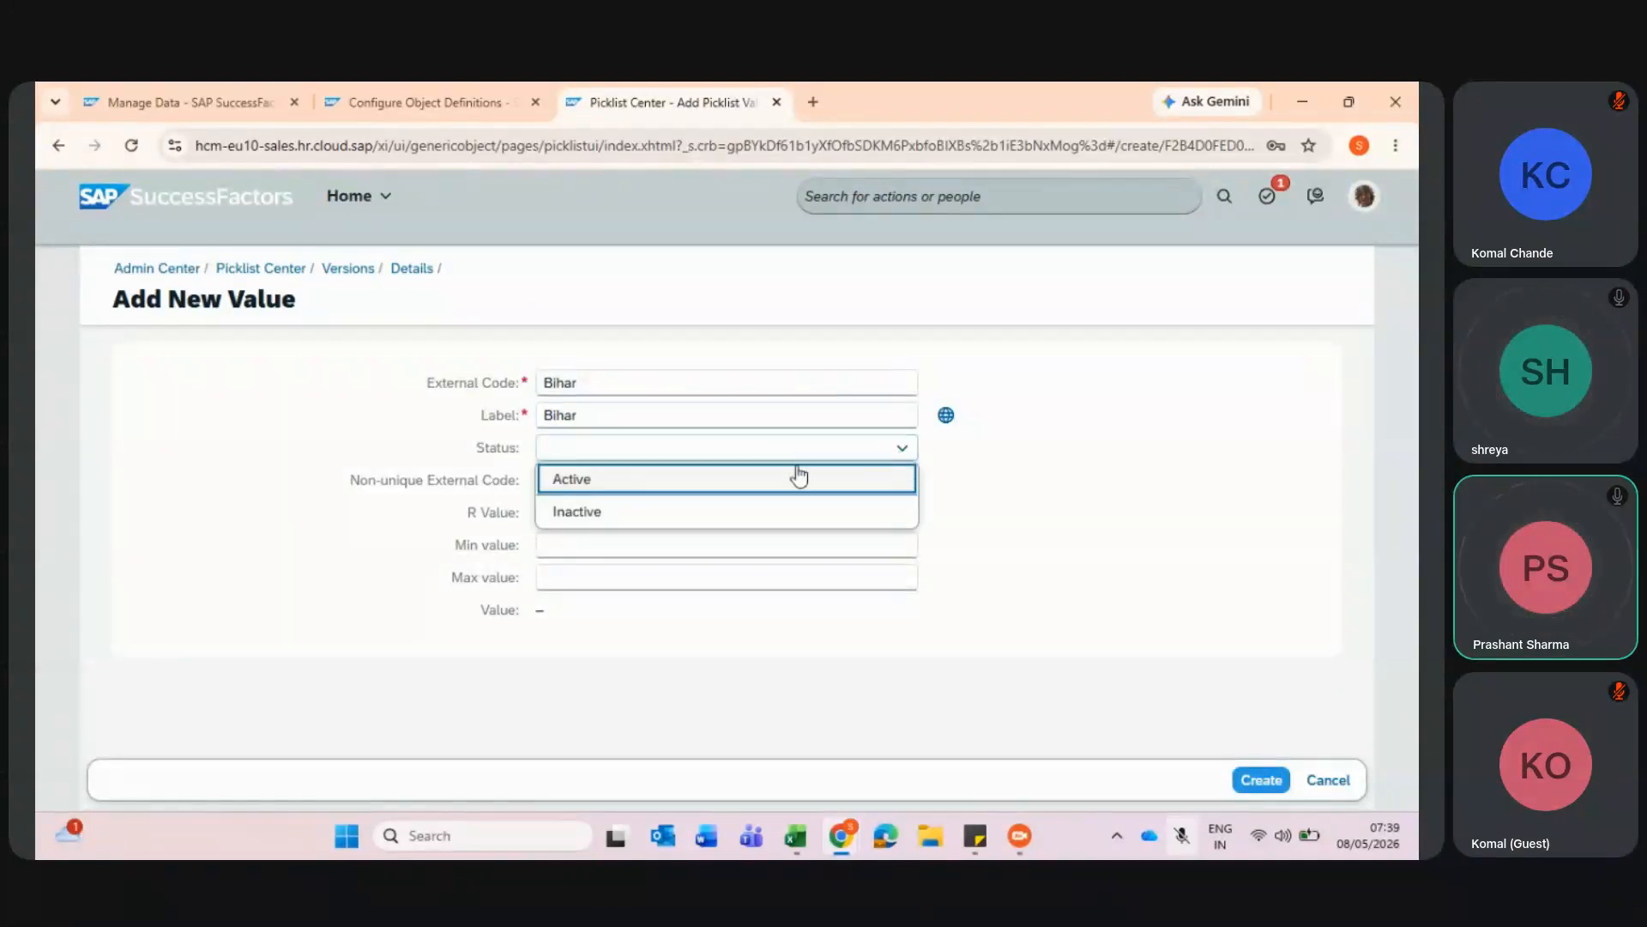
left_click(1086, 467)
left_click(1266, 790)
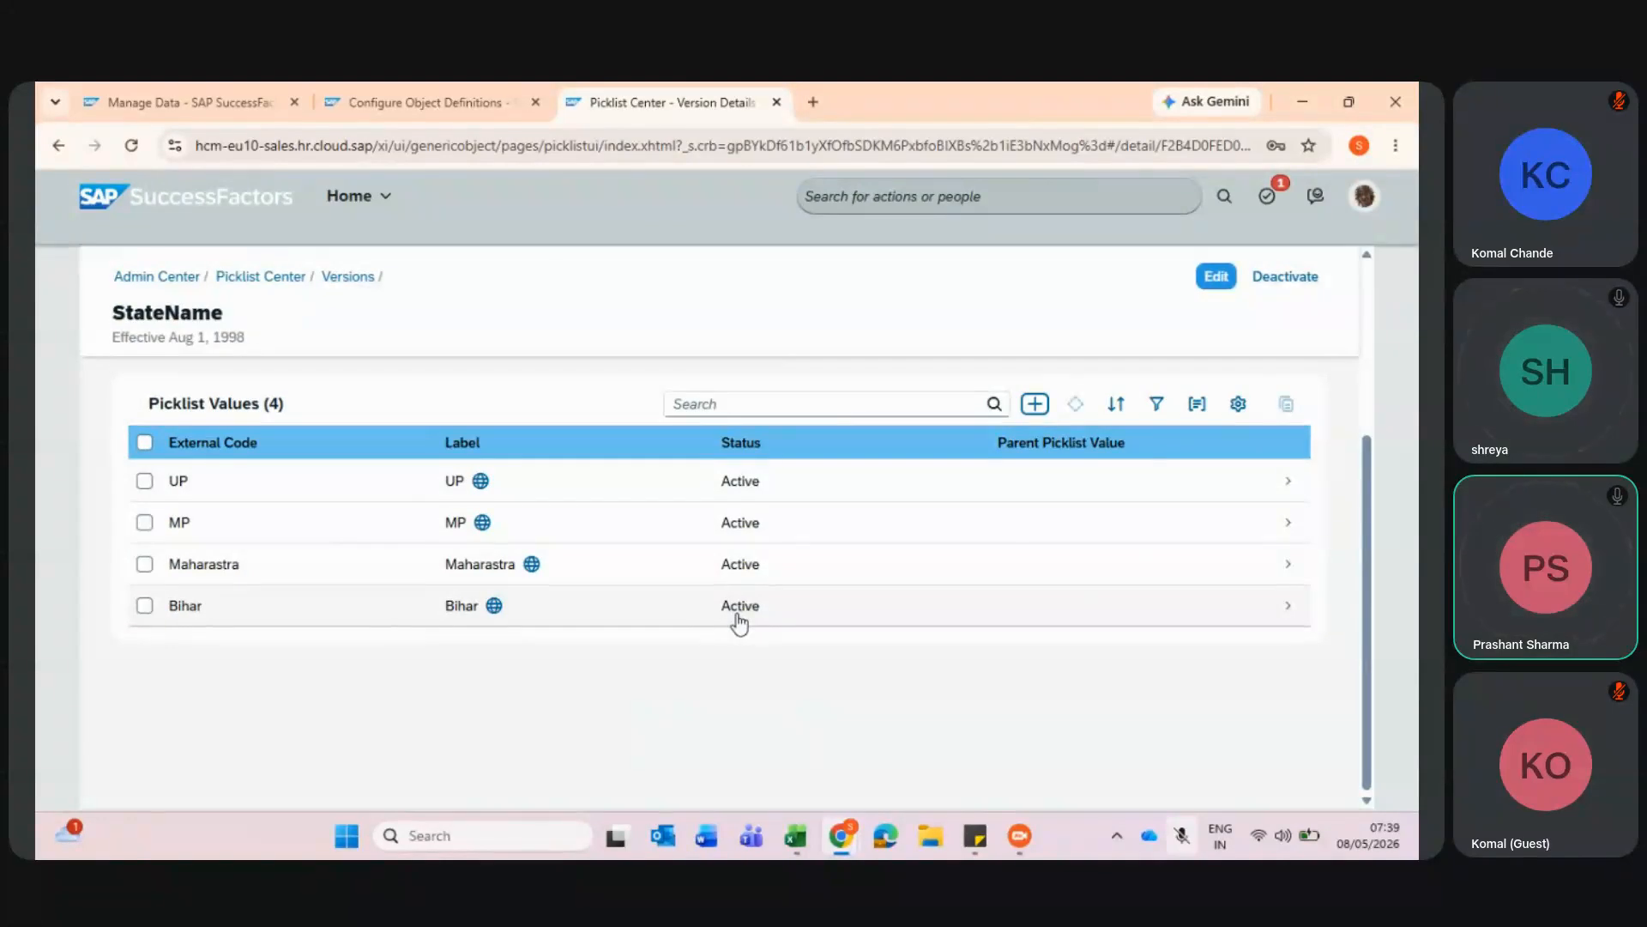
- Review the StateName picklist's details and values alongside the Legal Entity form in Manage Data
scroll(740, 623, "up", 1)
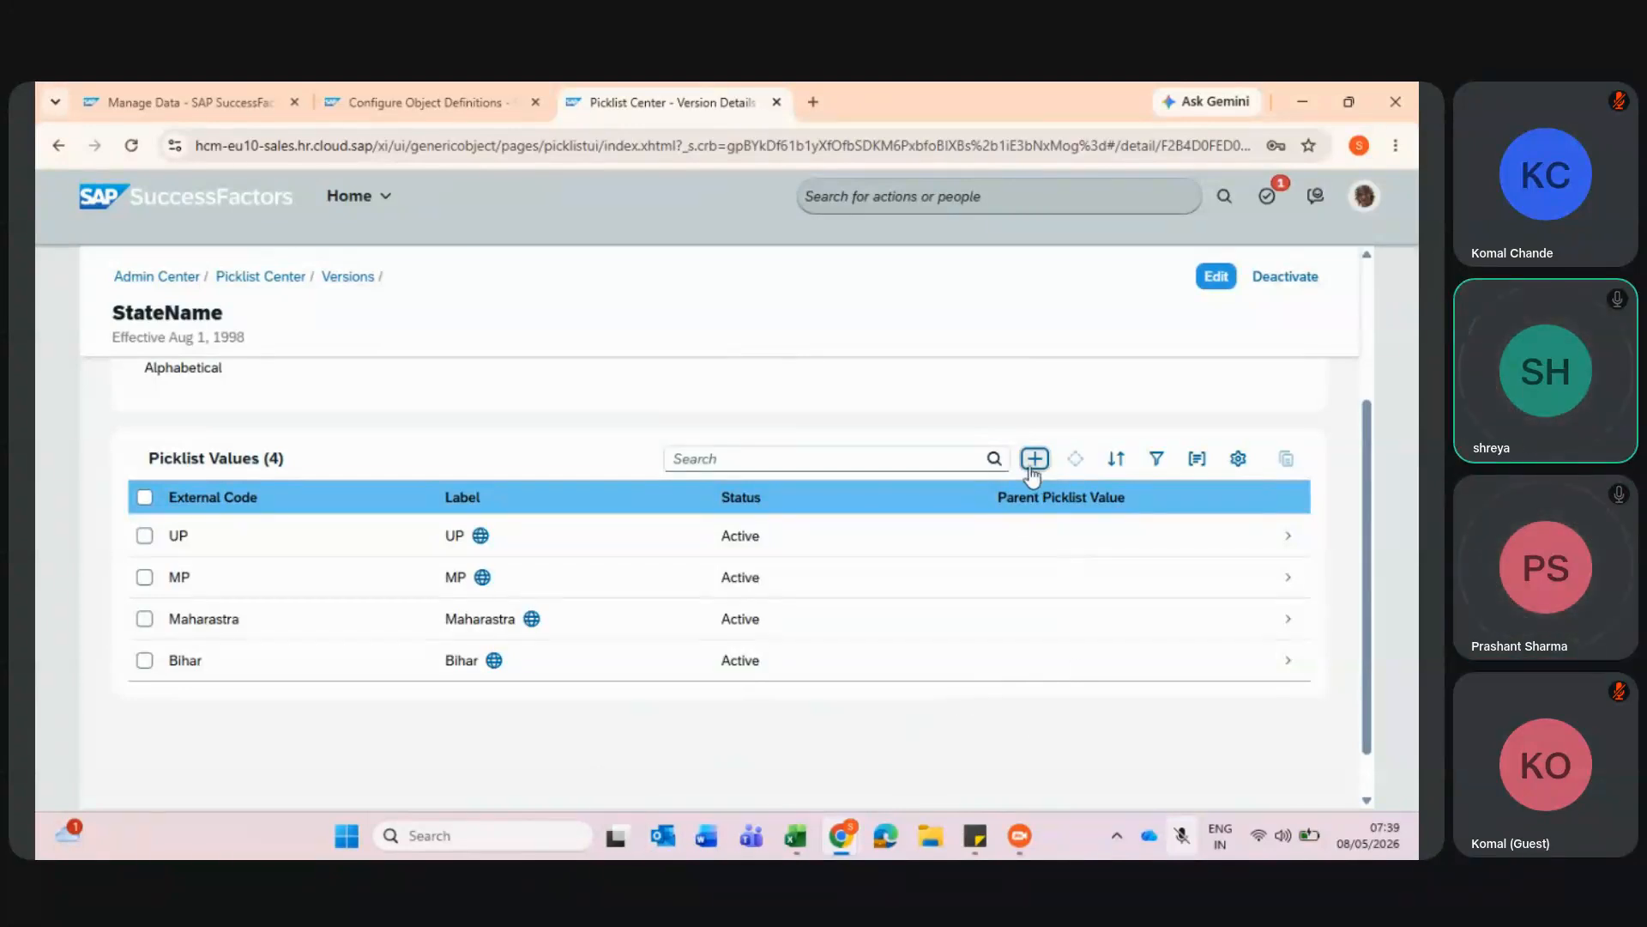
scroll(459, 549, "up", 3)
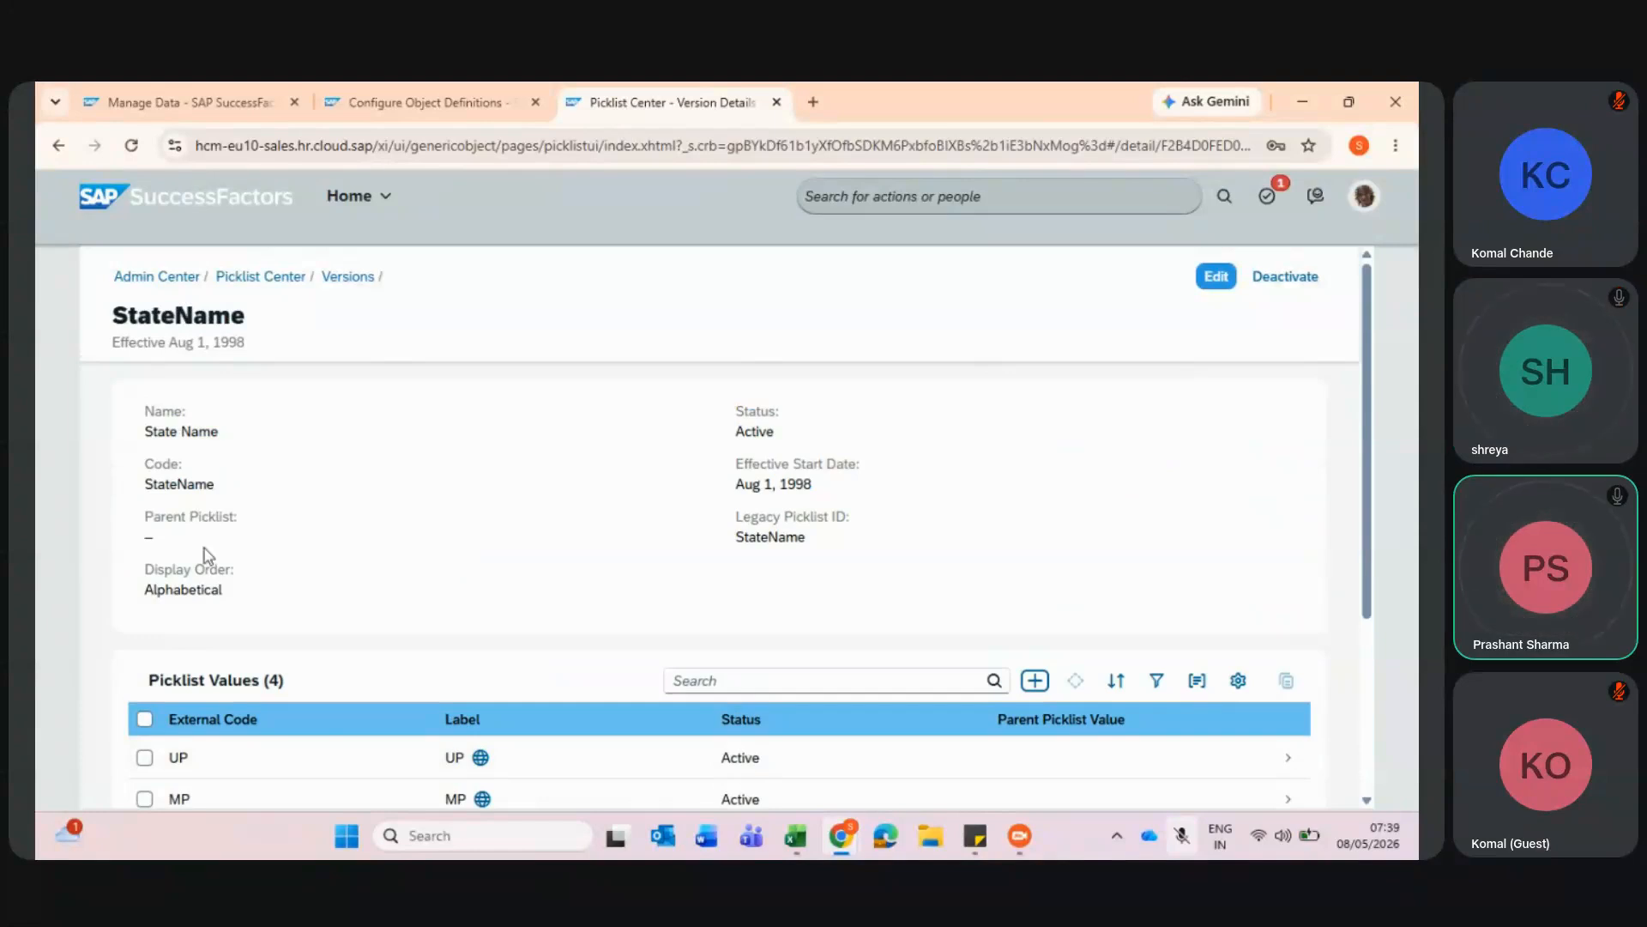
left_click(353, 90)
left_click(189, 102)
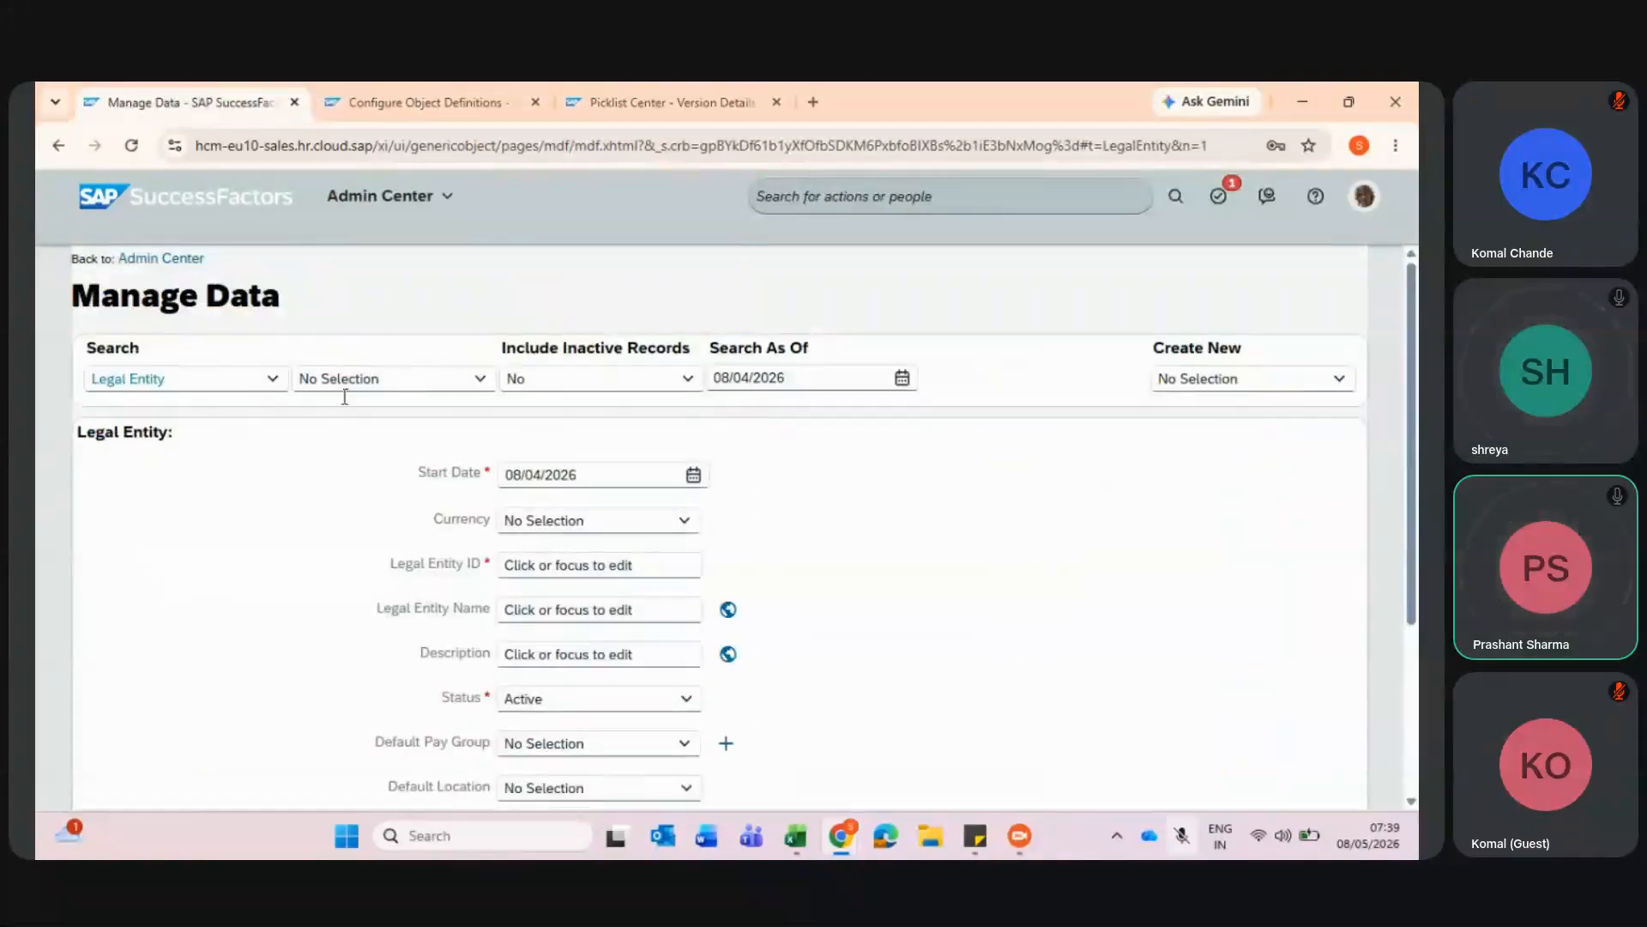
left_click(675, 90)
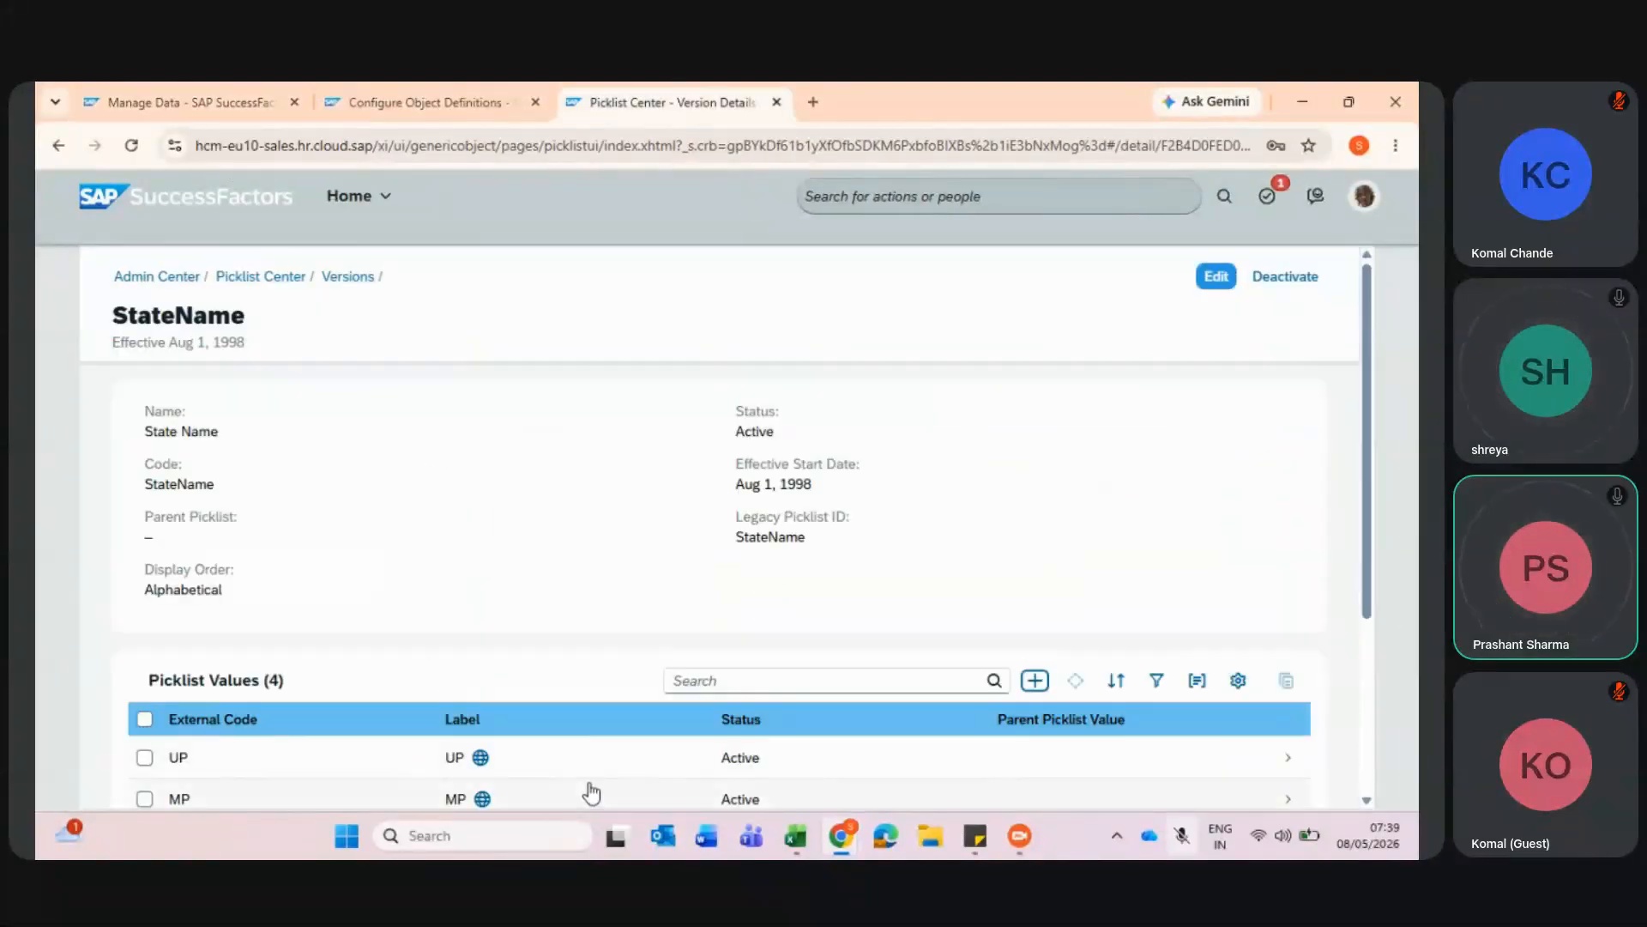
scroll(592, 794, "down", 3)
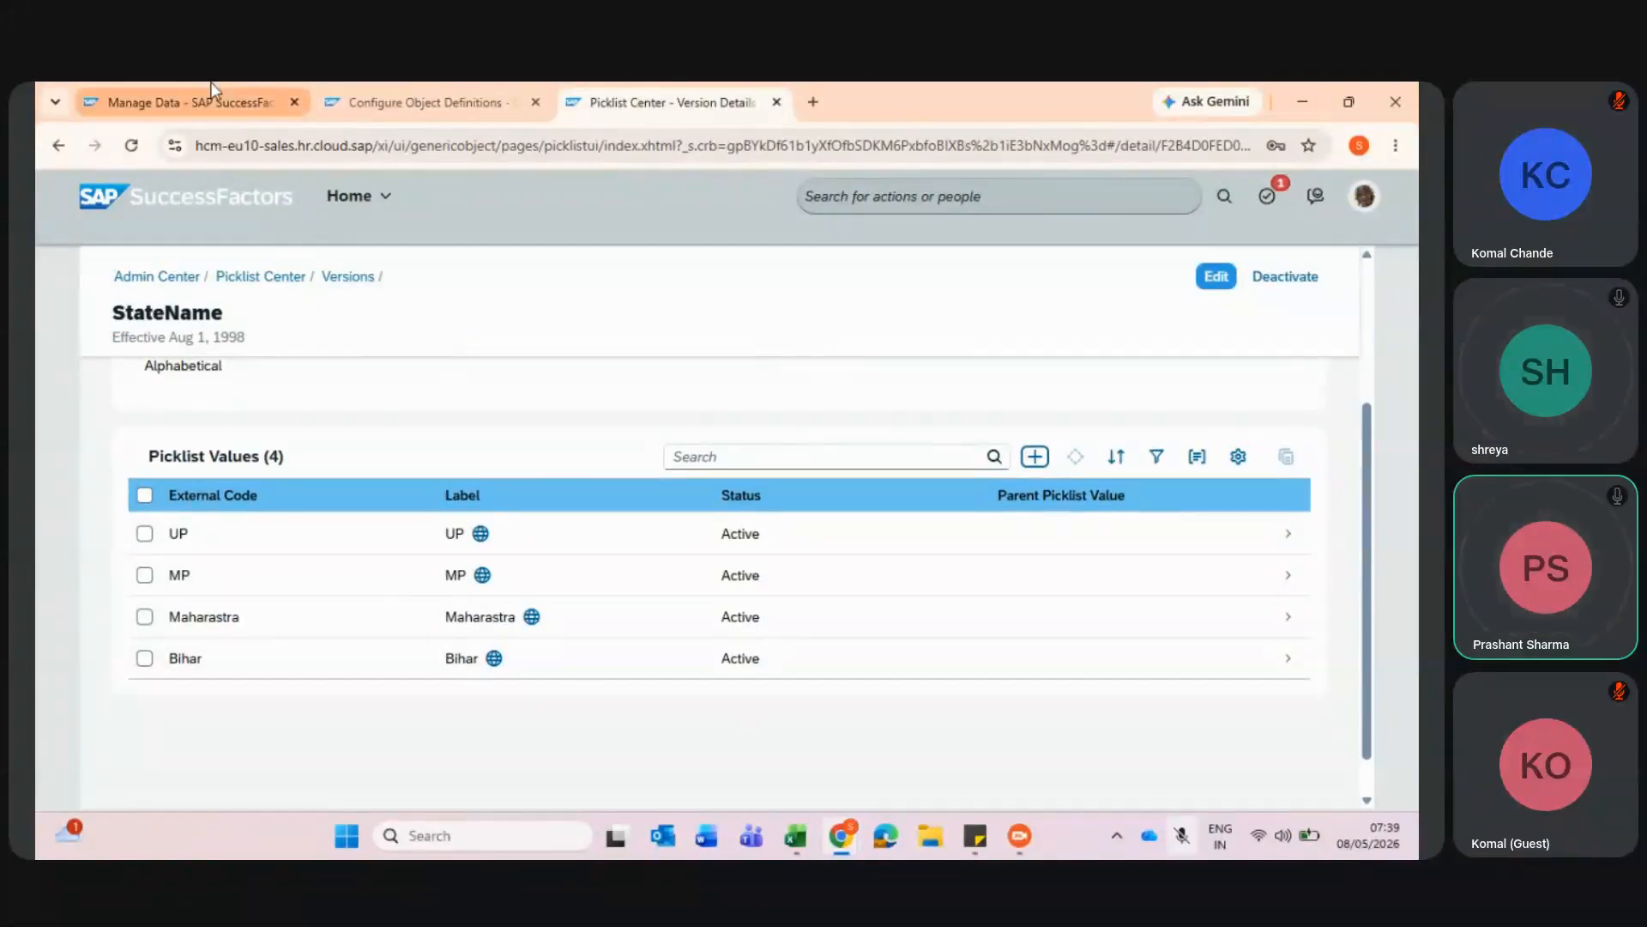
left_click(213, 93)
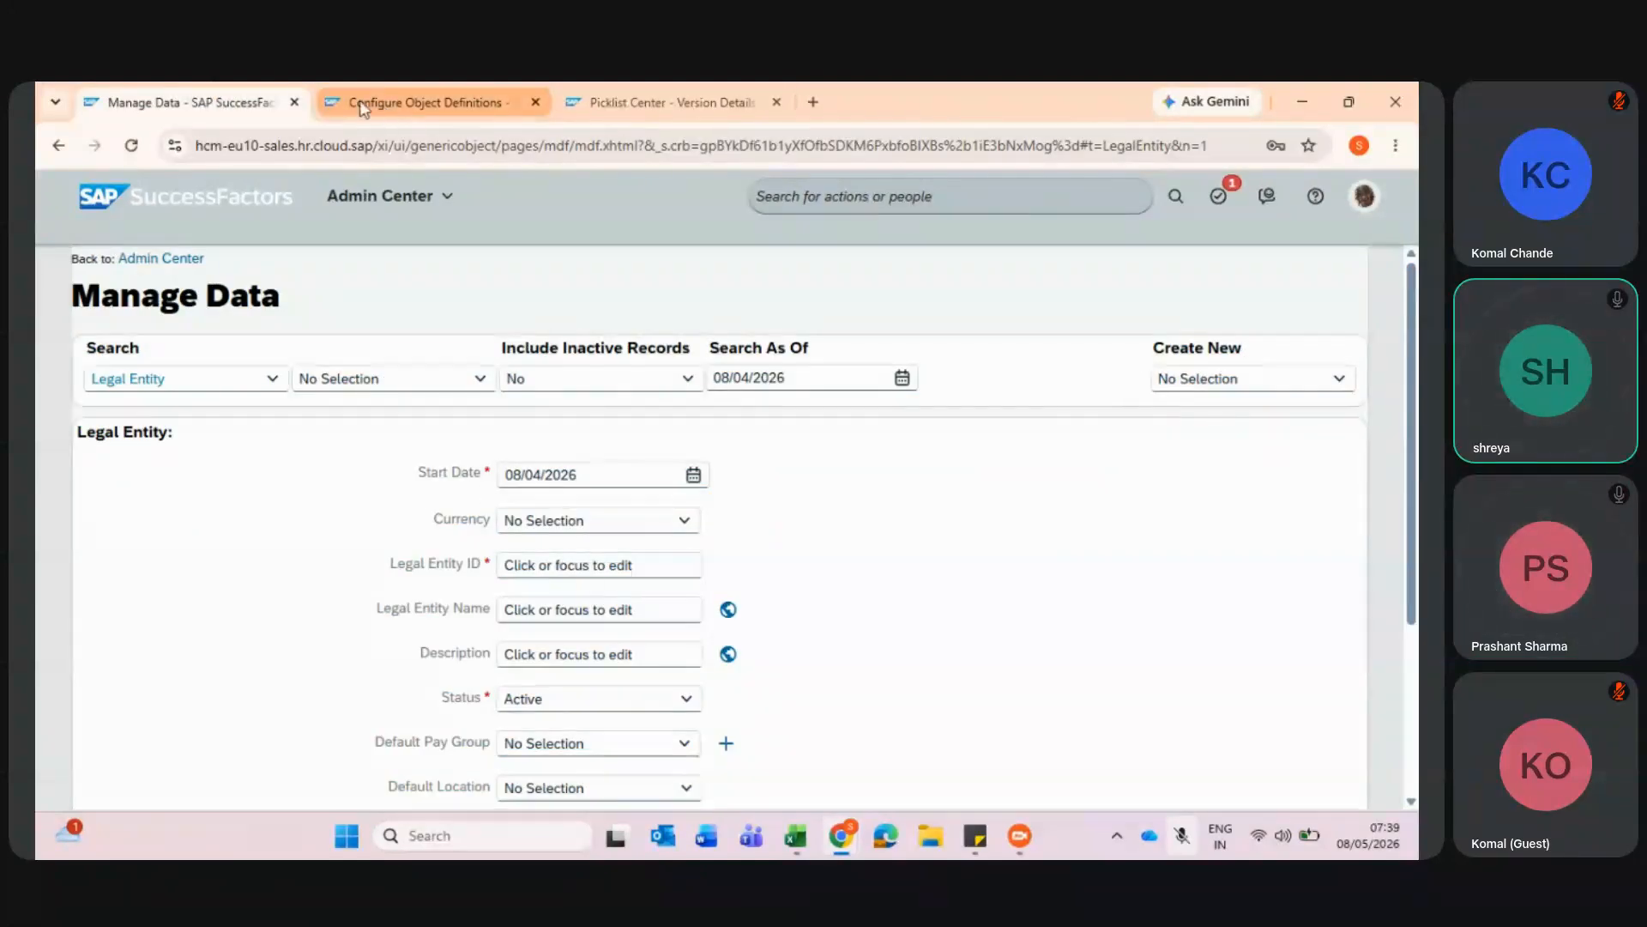
- Open the Legal Entity object definition for correction
left_click(441, 84)
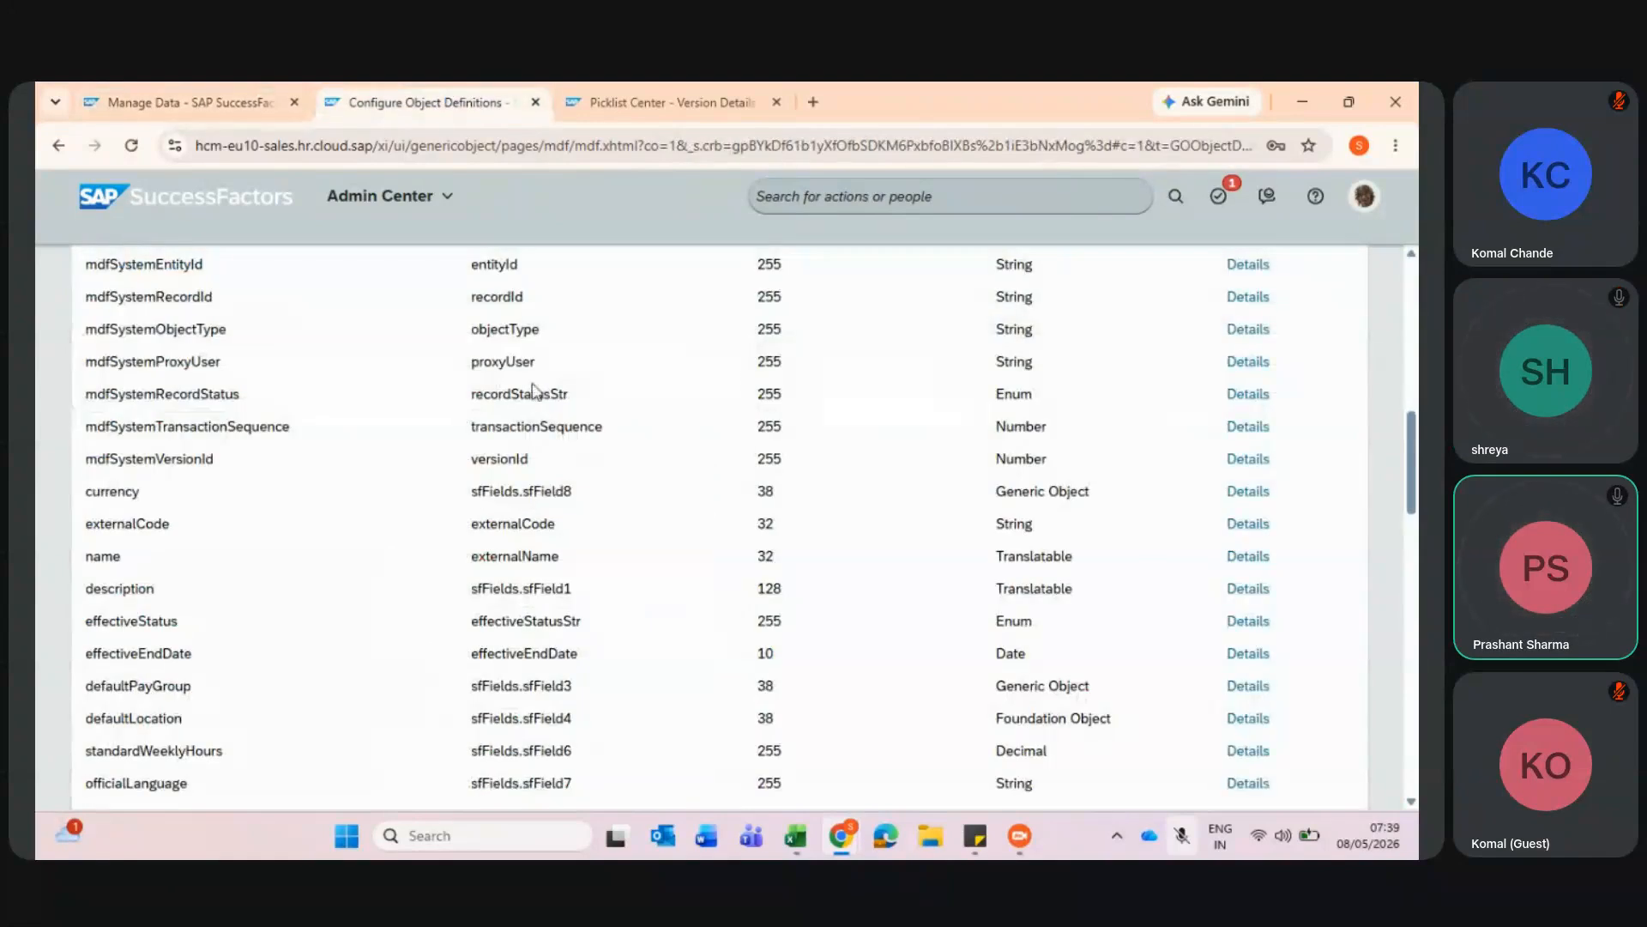
scroll(544, 405, "up", 10)
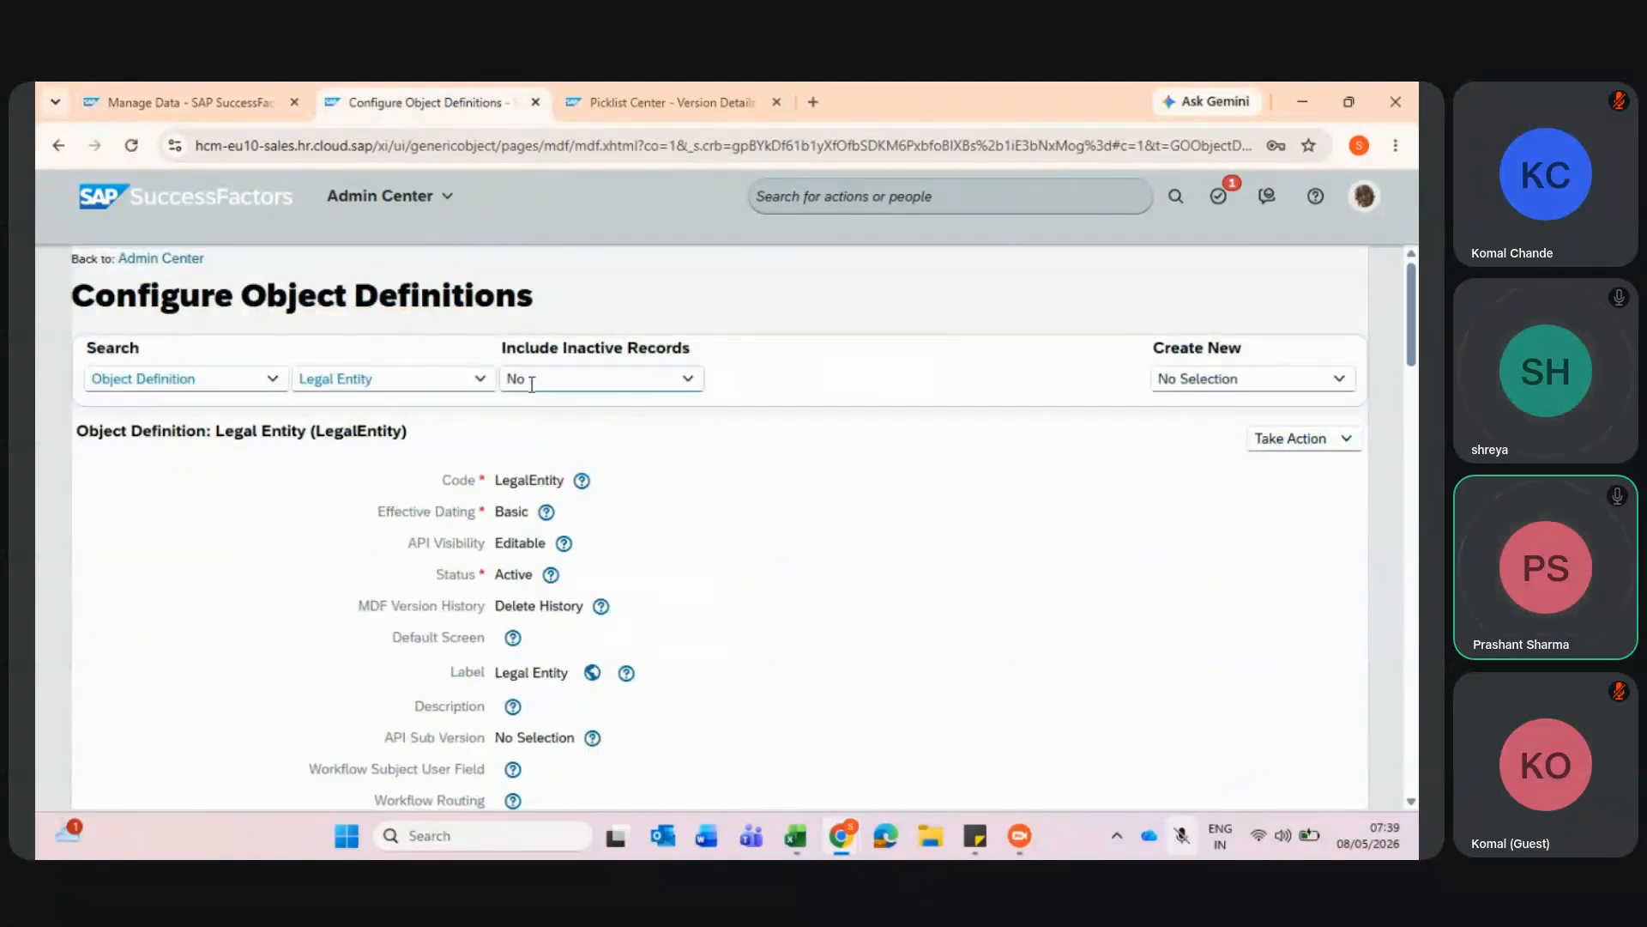
left_click(1319, 444)
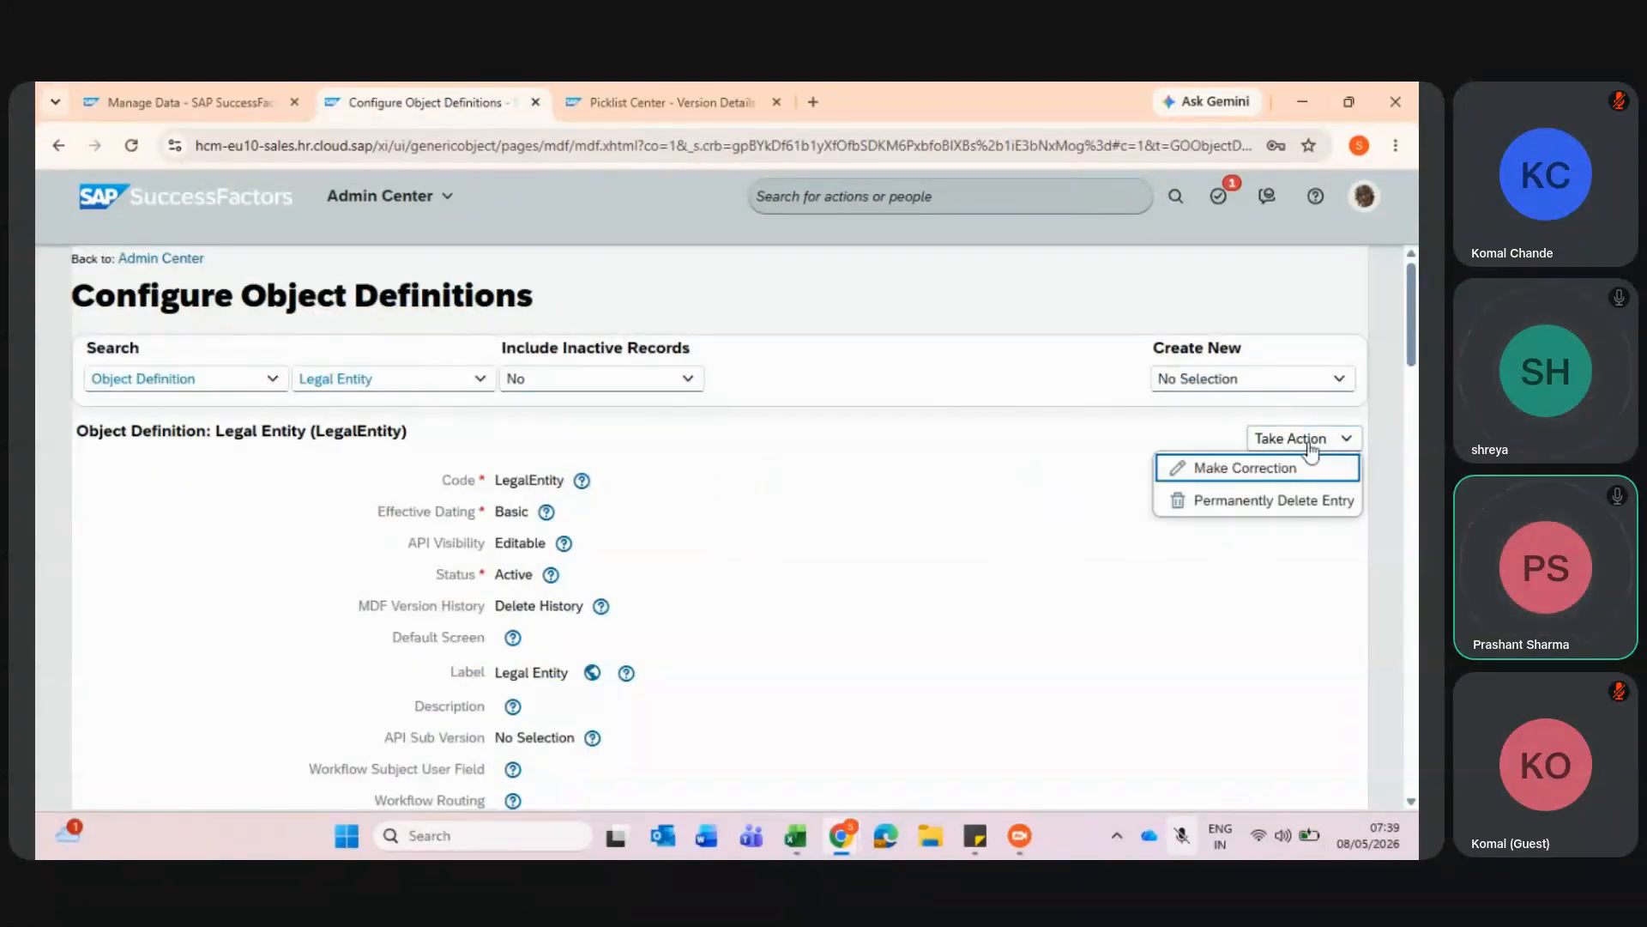
left_click(1281, 470)
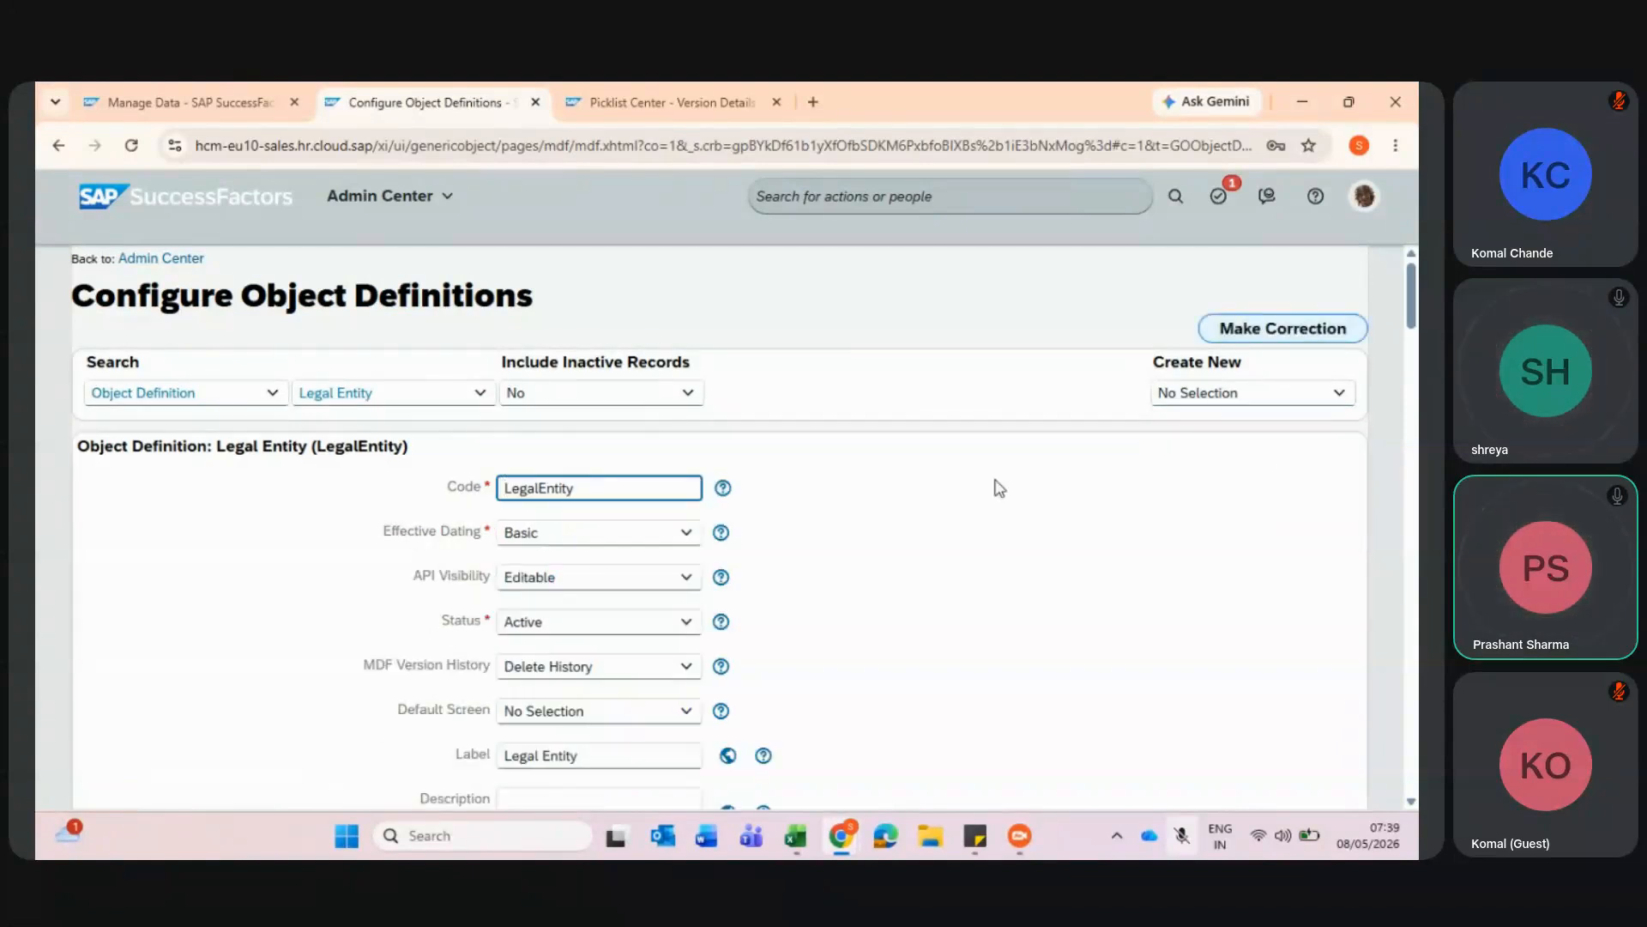
- Add a custom field named StateName to the Legal Entity object's fields and set its data type to Picklist
scroll(996, 483, "down", 15)
scroll(995, 480, "down", 1)
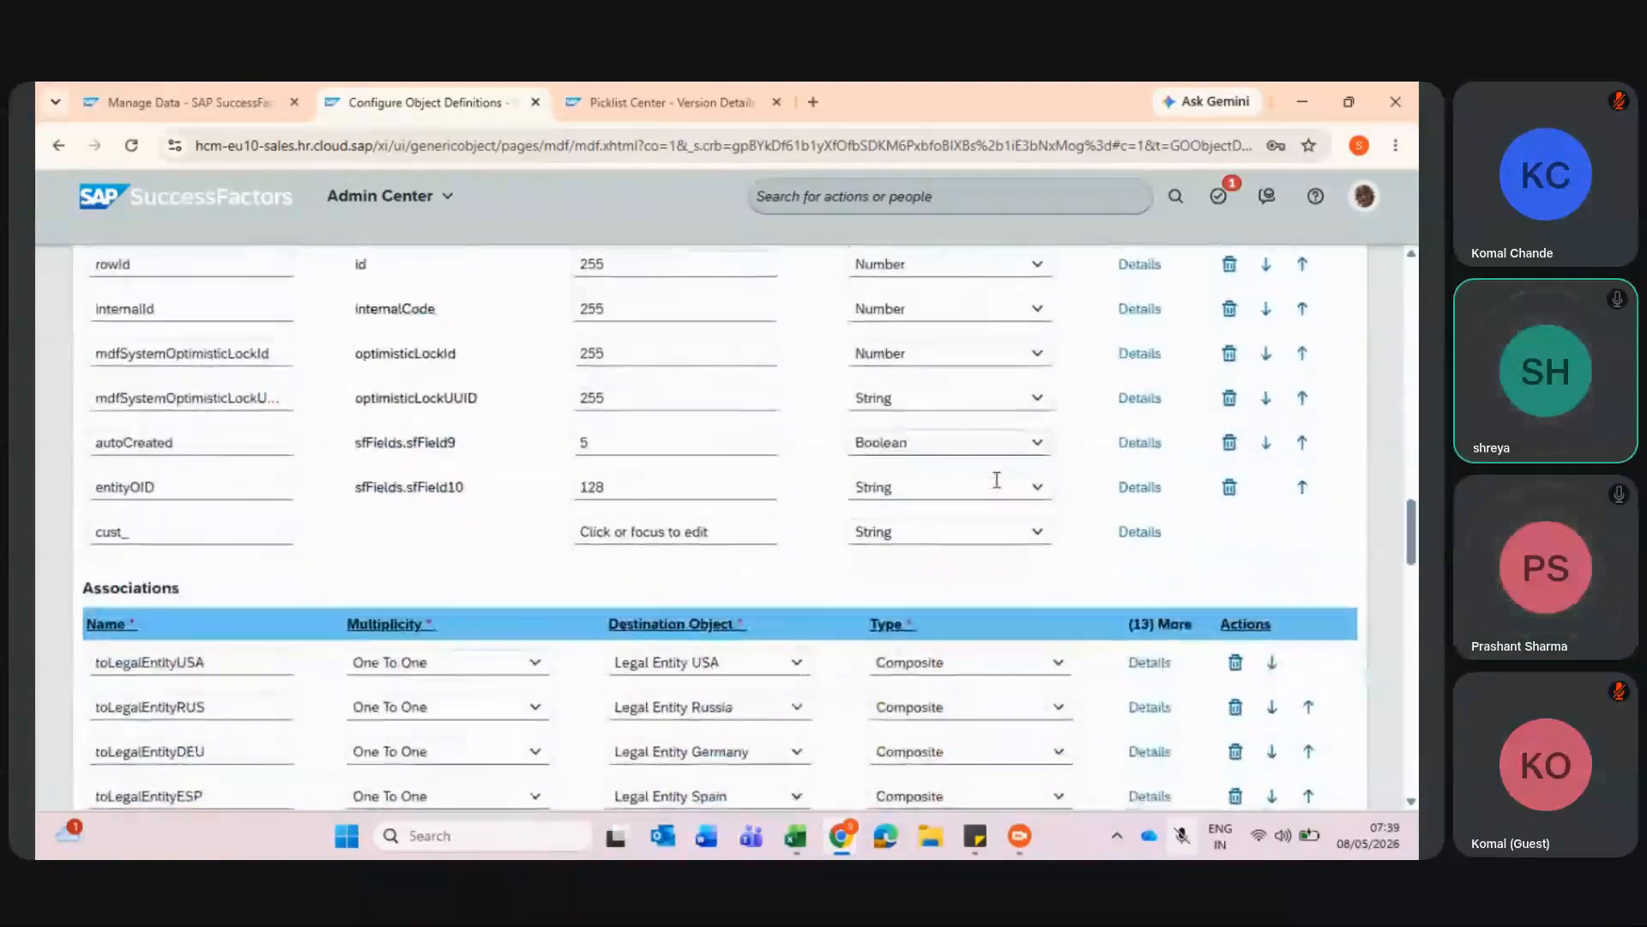
left_click(201, 529)
type("StateName")
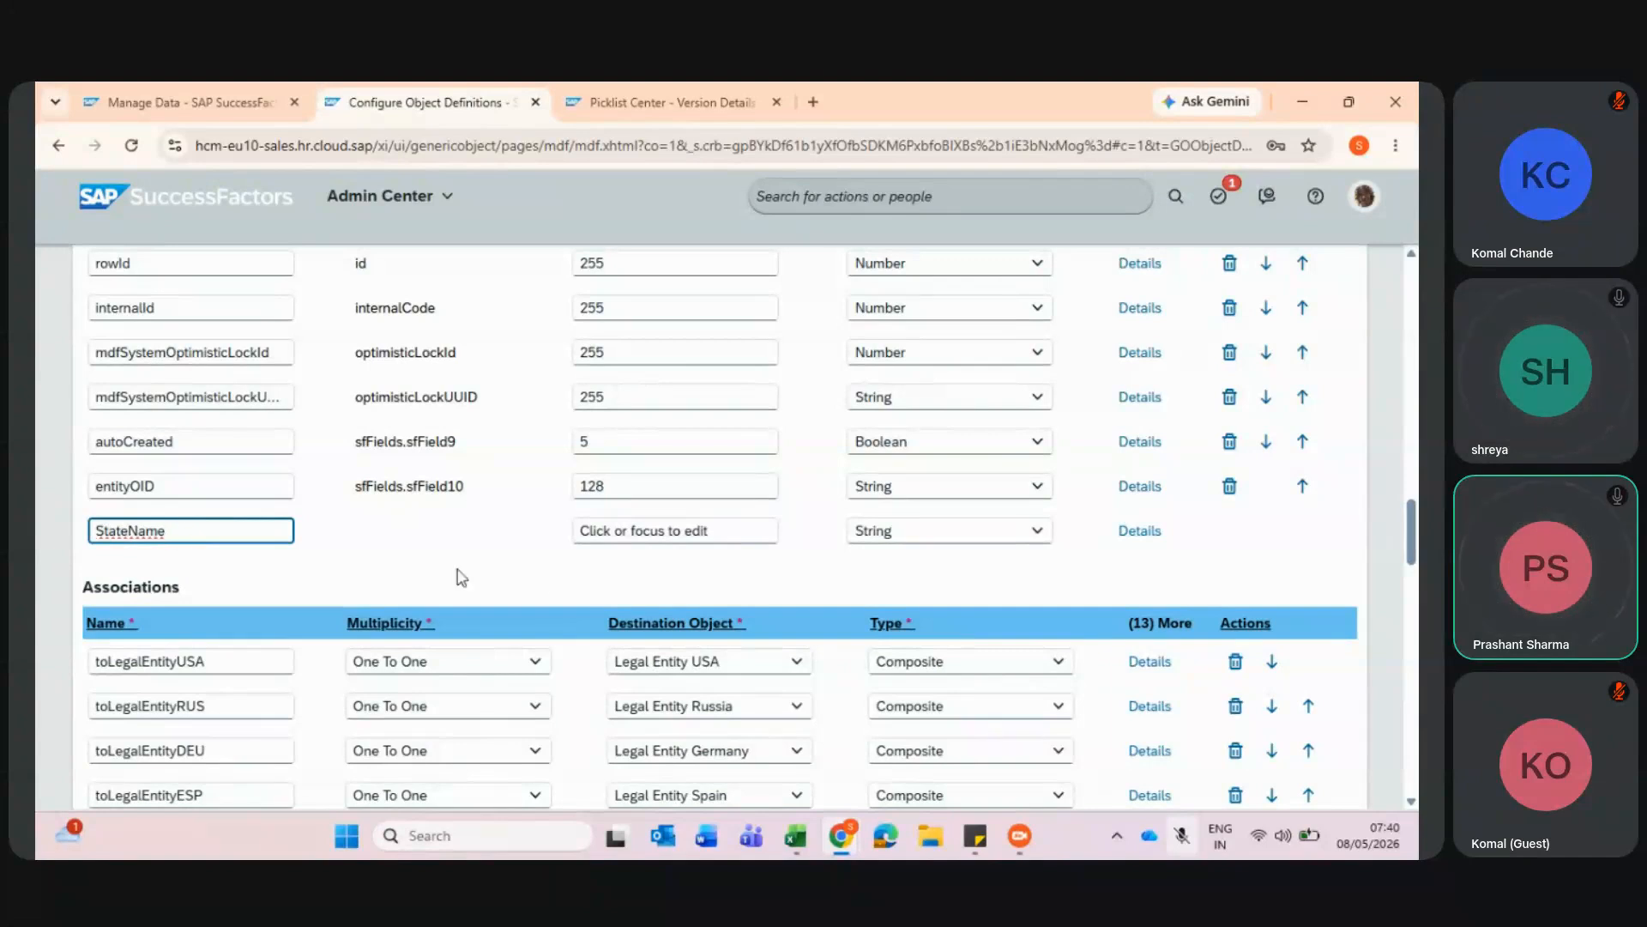
left_click(592, 533)
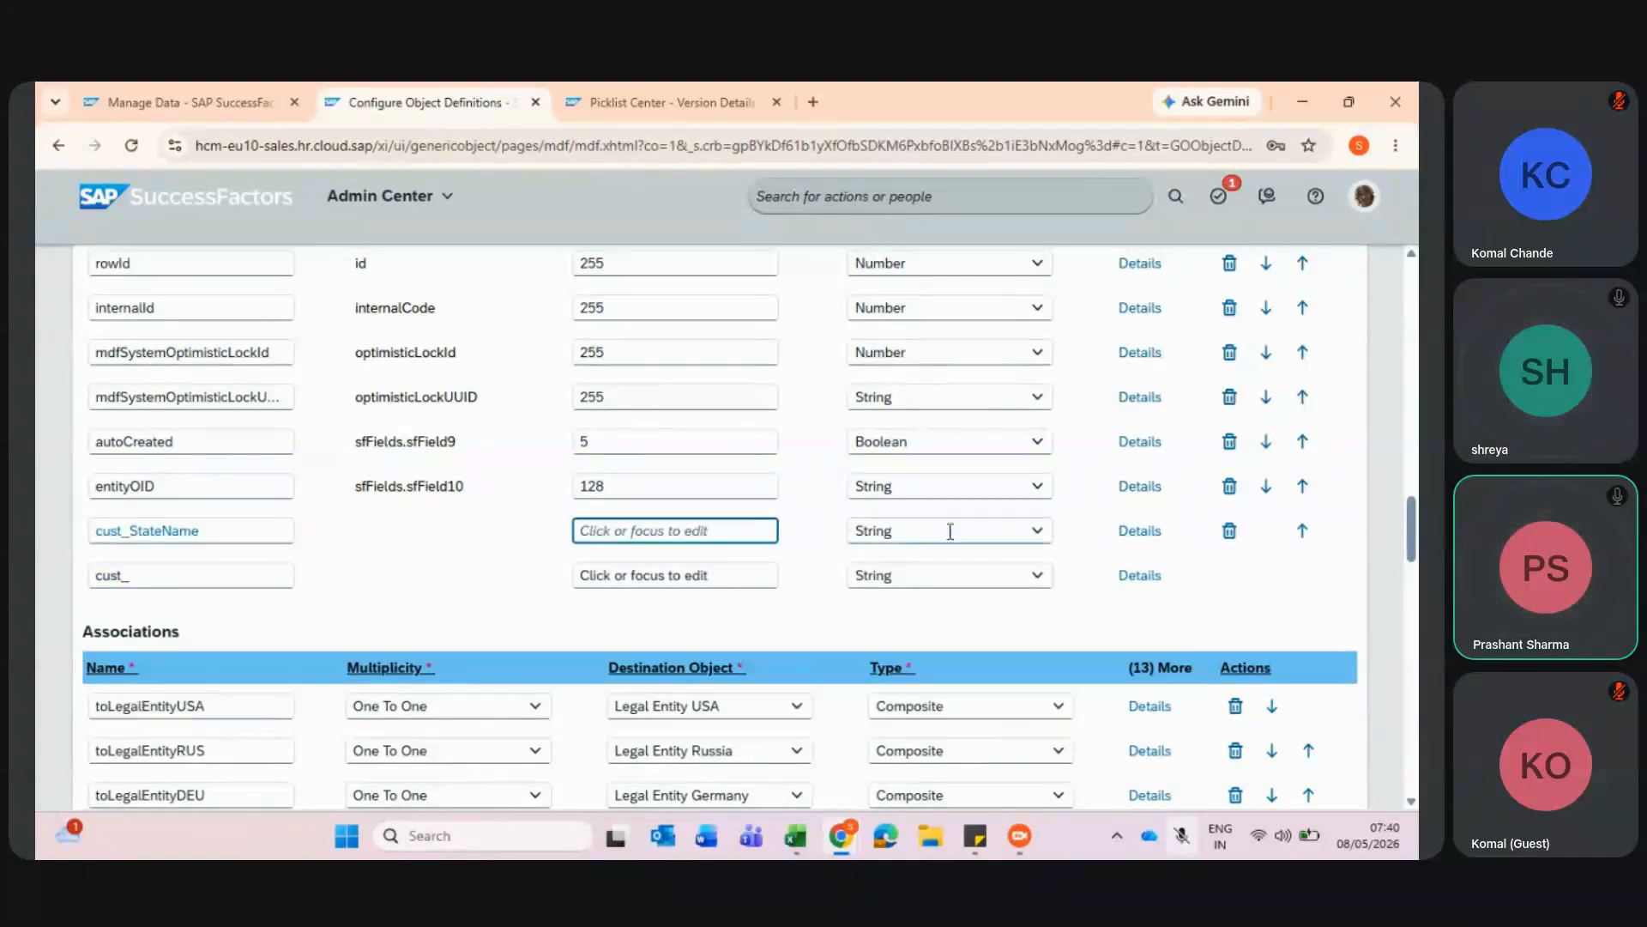
left_click(1035, 532)
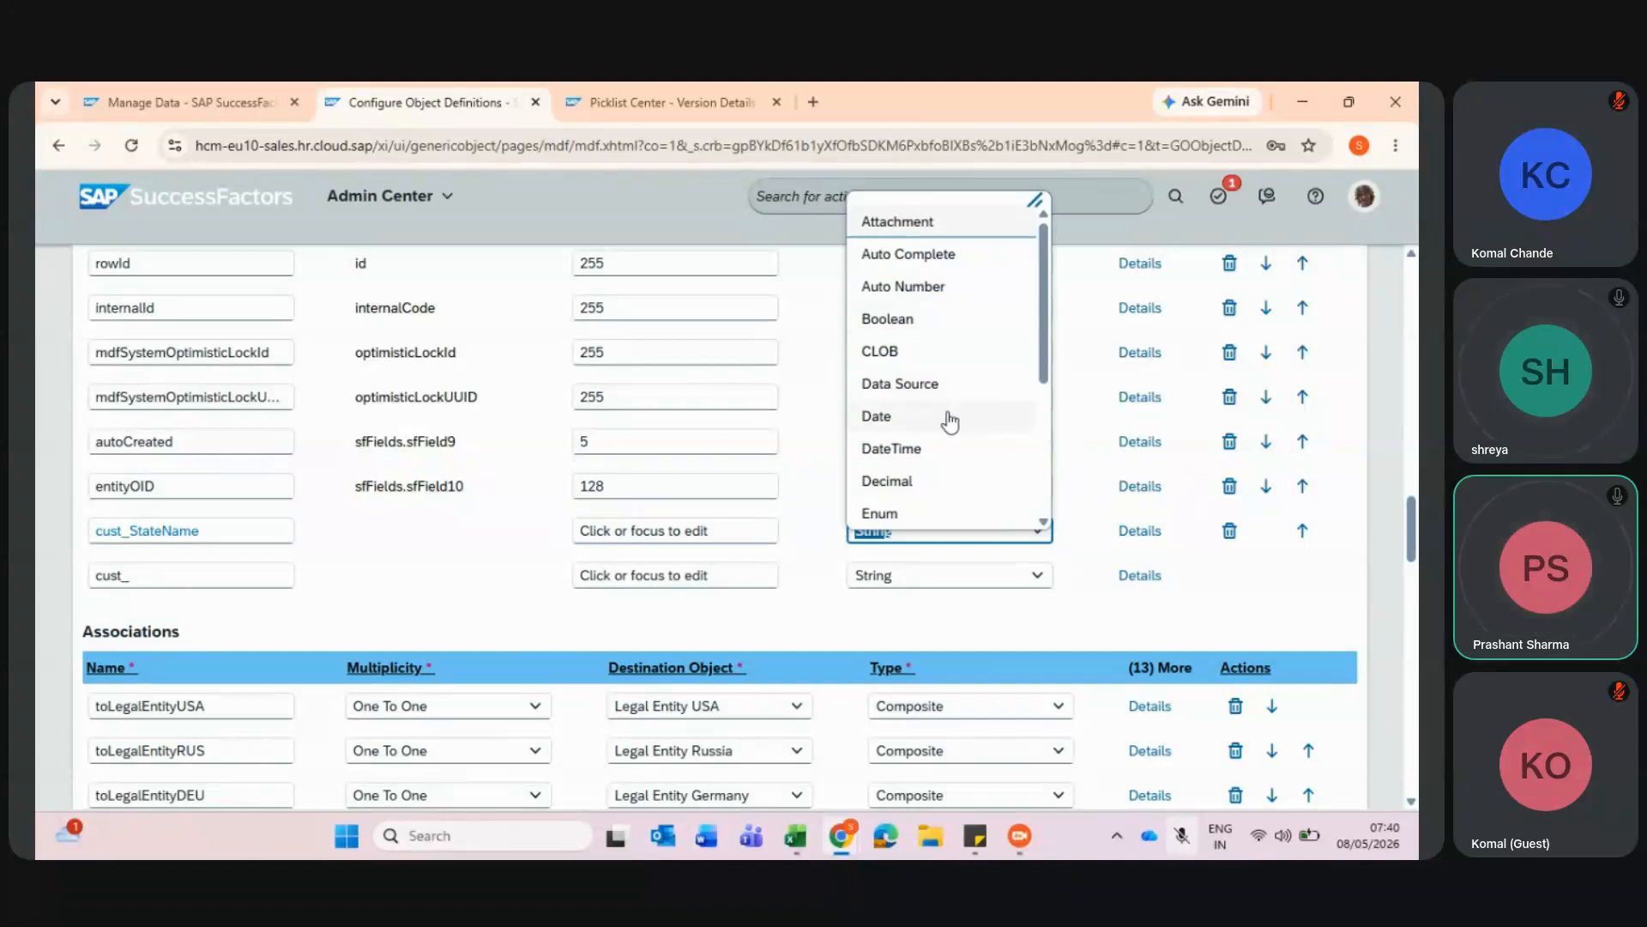
scroll(950, 419, "down", 3)
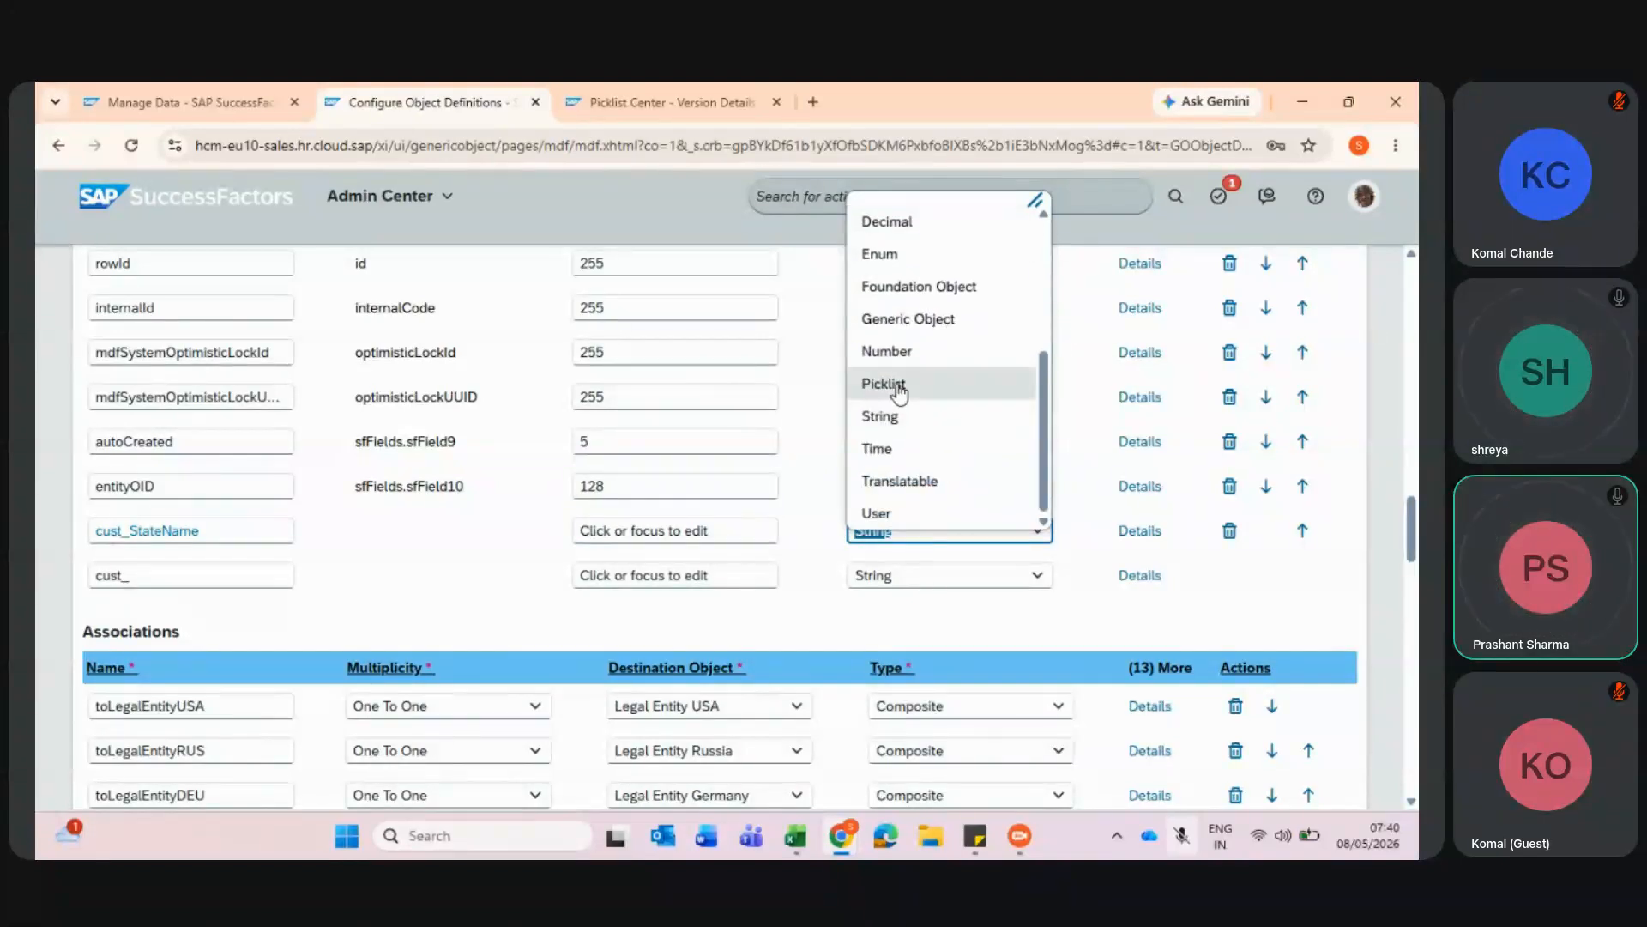
left_click(949, 383)
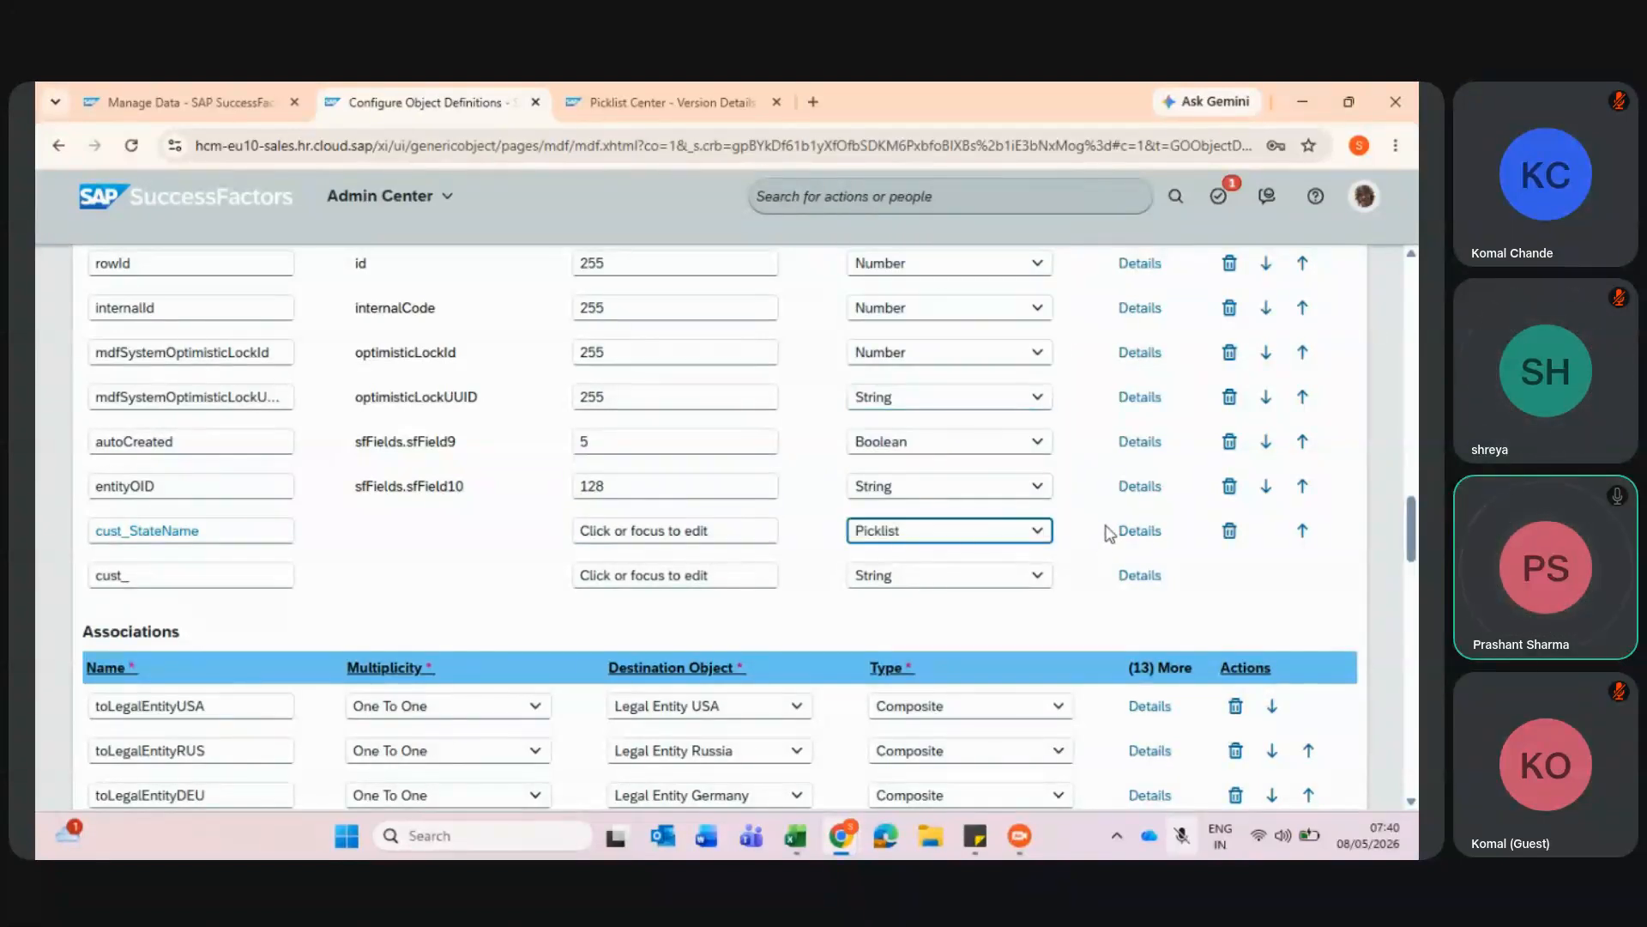
- Open the details of the cust_StateName field and its Valid Values Source for editing
left_click(1140, 531)
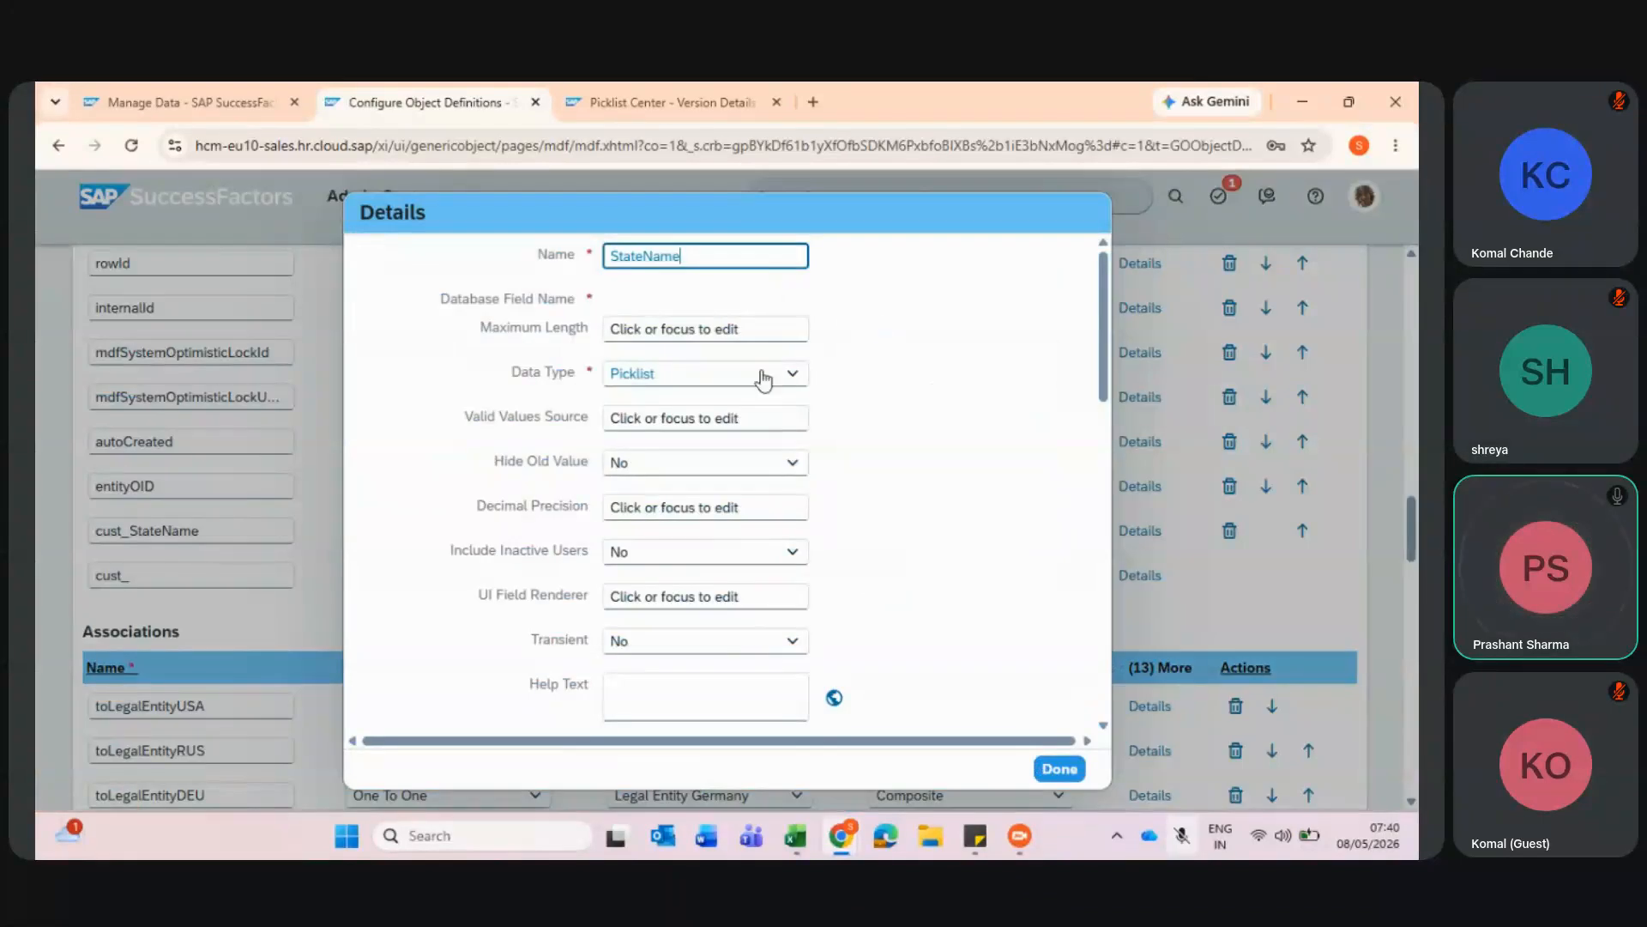
left_click_drag(462, 420, 578, 419)
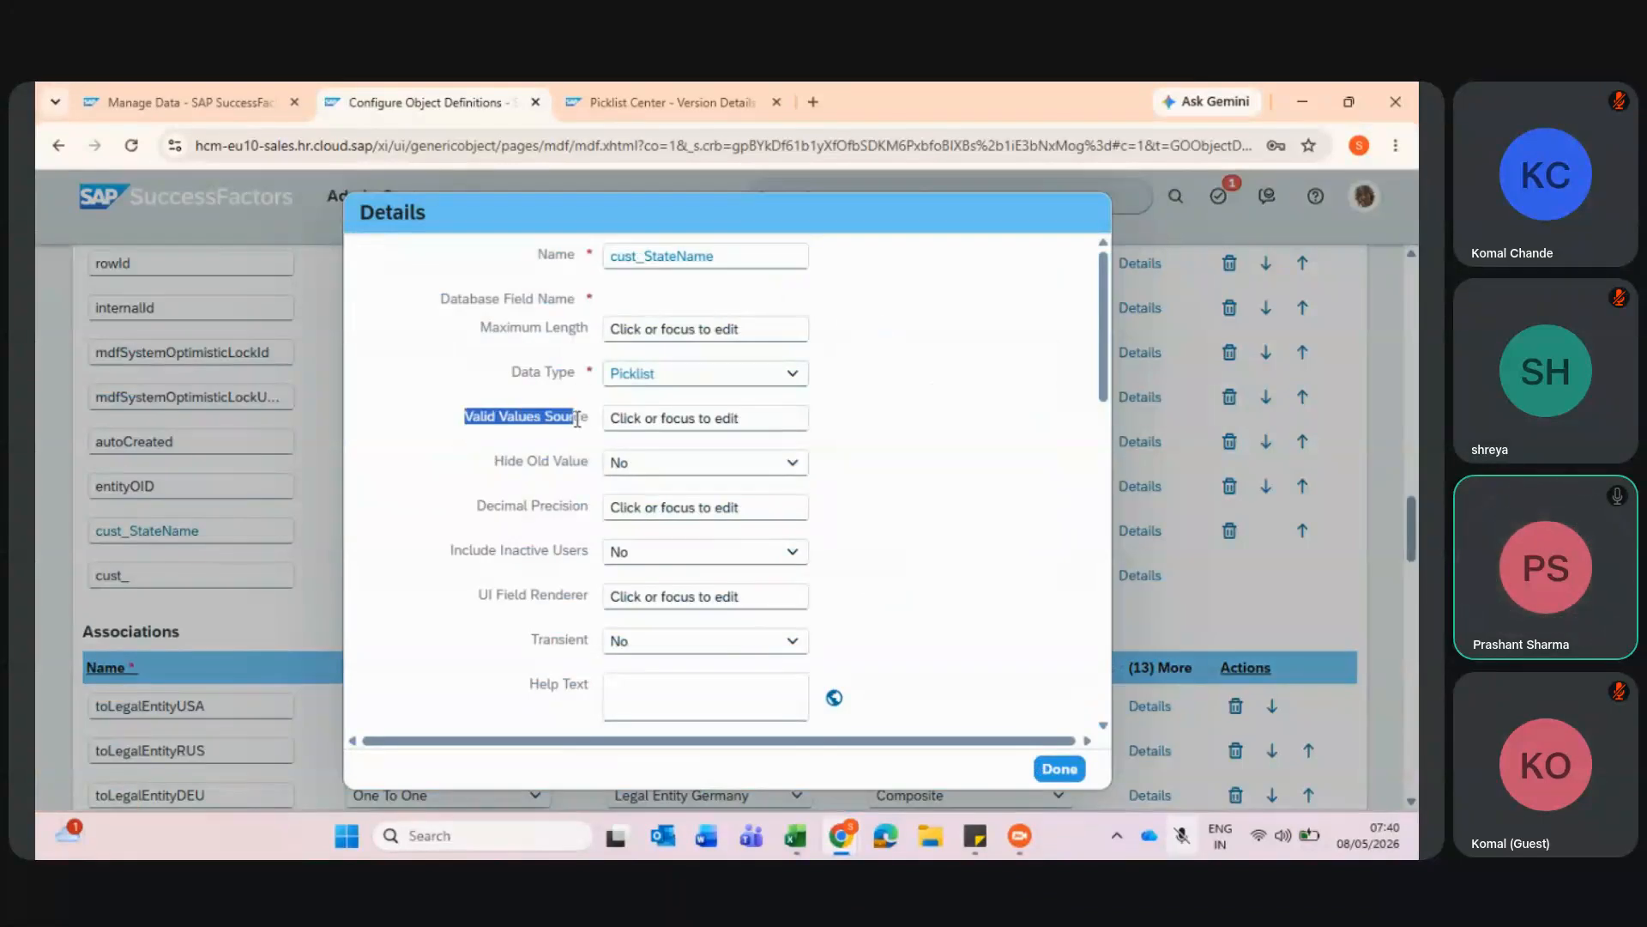
left_click(622, 419)
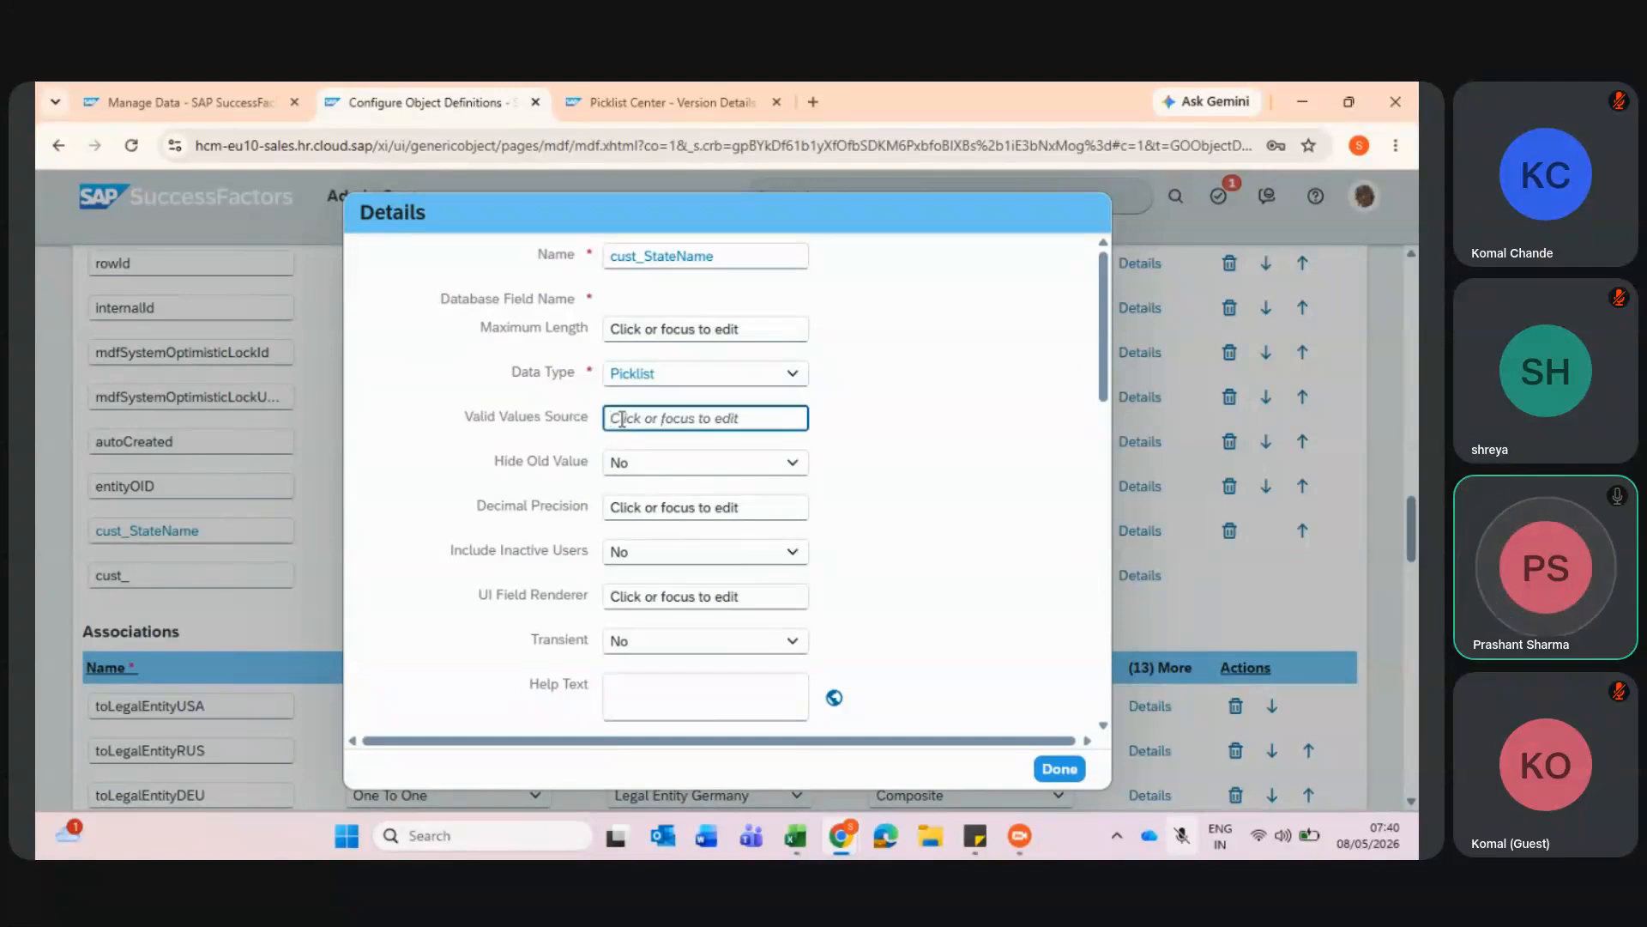
- Copy the code StateName from the StateName picklist's details in Picklist Center
left_click(604, 86)
scroll(224, 509, "up", 2)
scroll(225, 509, "up", 1)
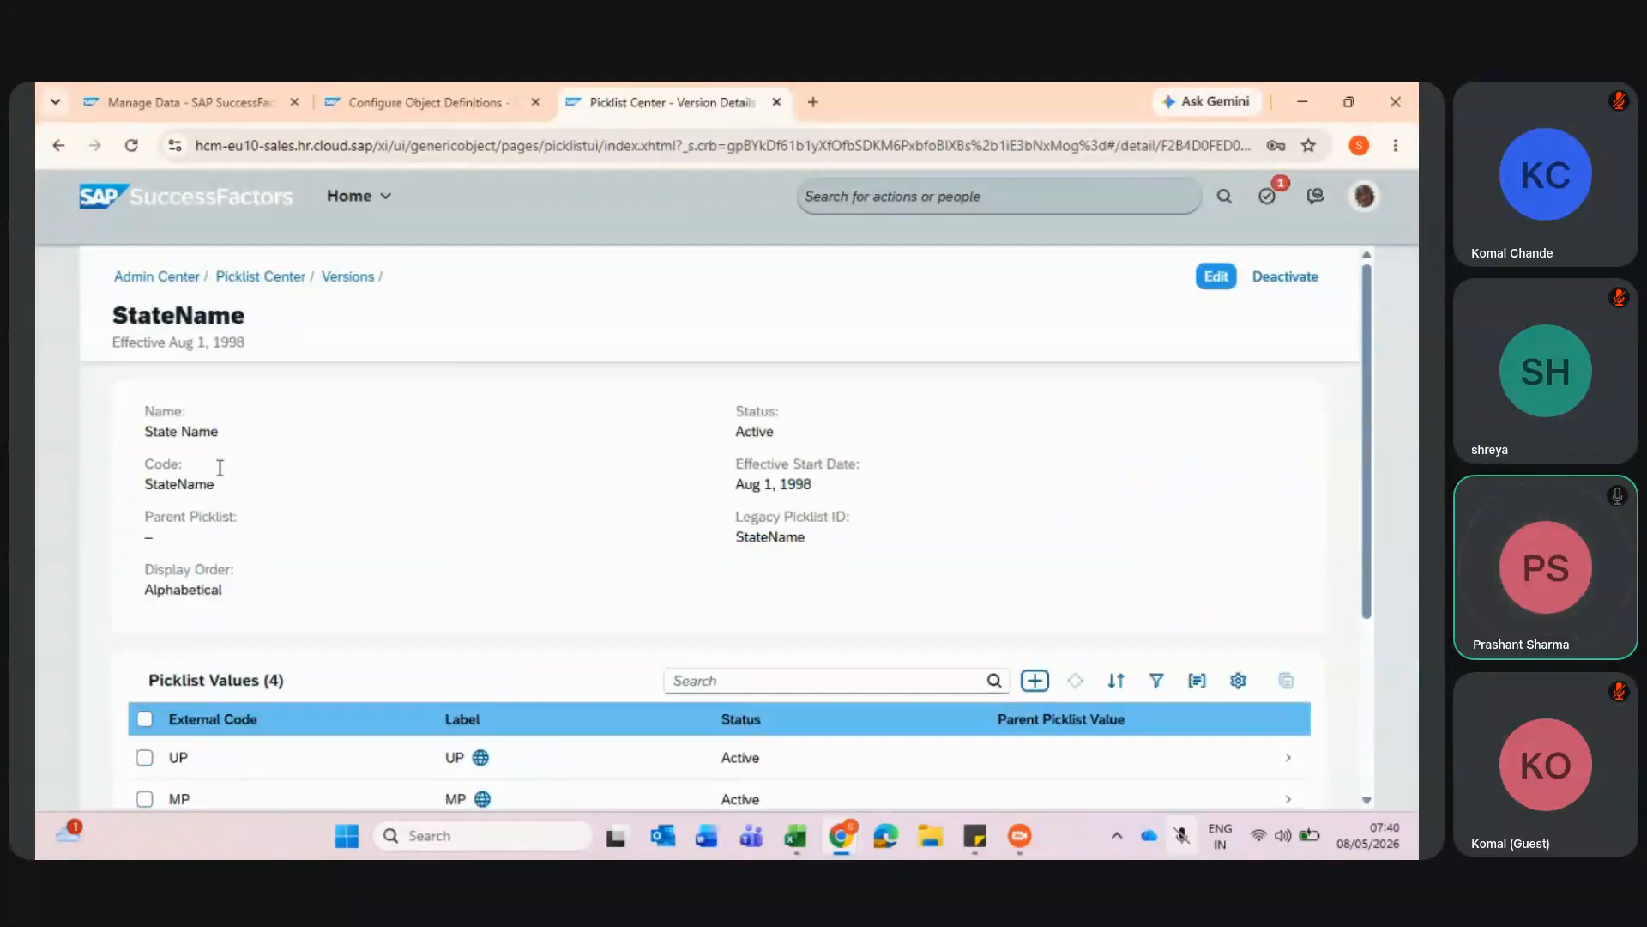
left_click_drag(216, 486, 147, 478)
key("ctrl+c")
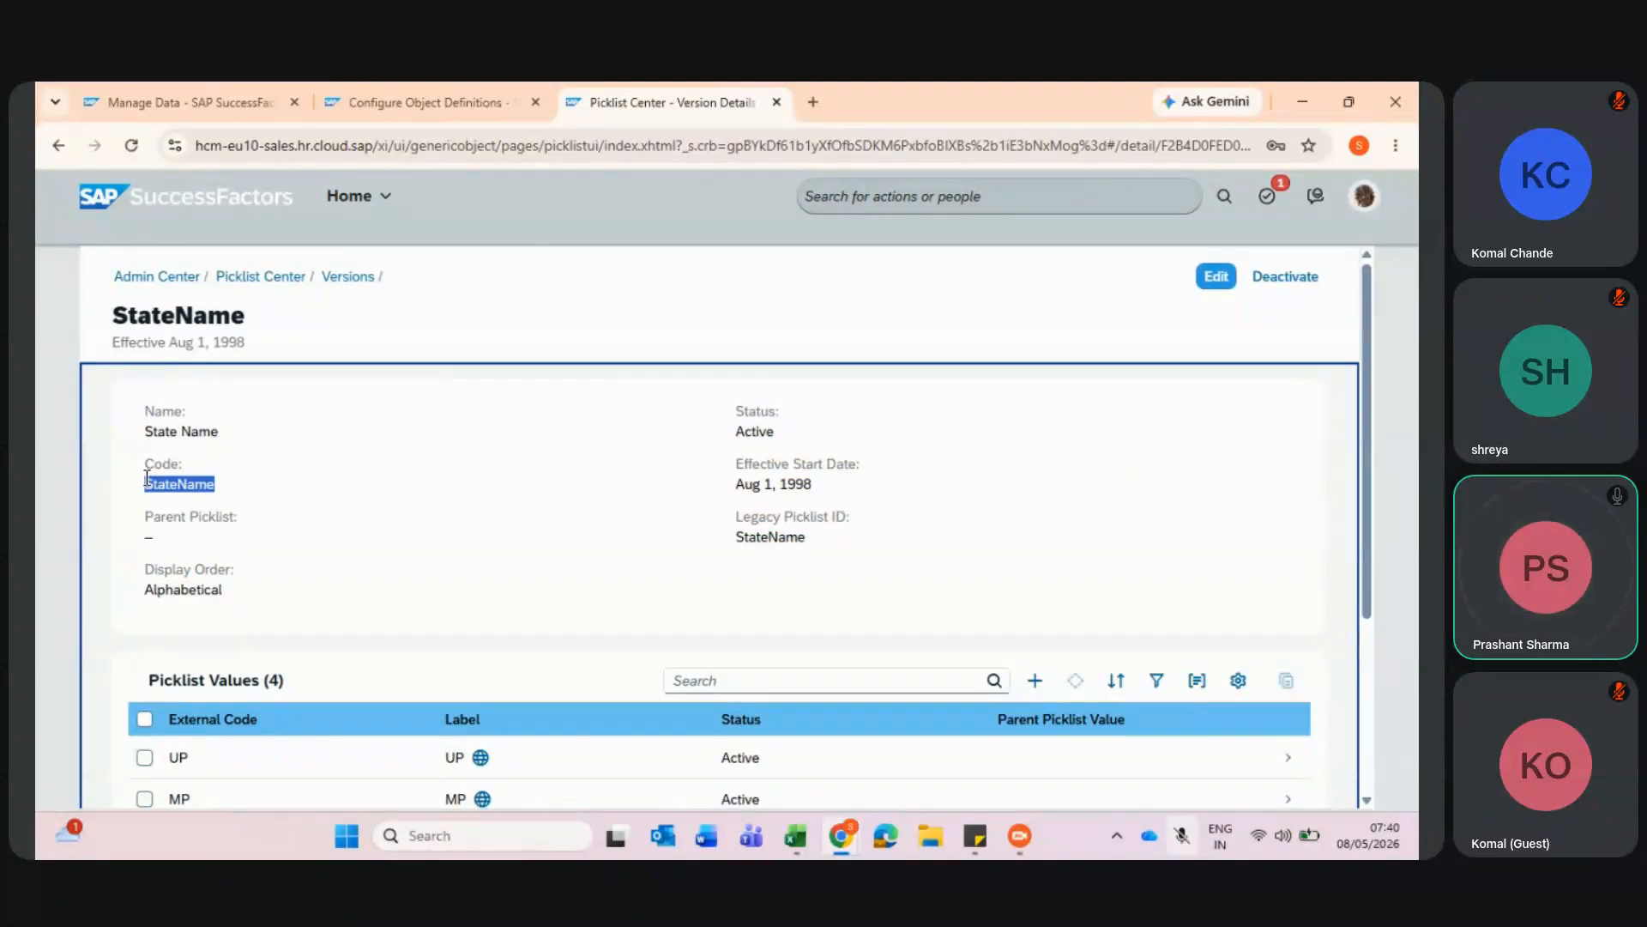
- Set the cust_StateName field's Valid Values Source to StateName and its label to State Name, and confirm the field details
left_click(395, 93)
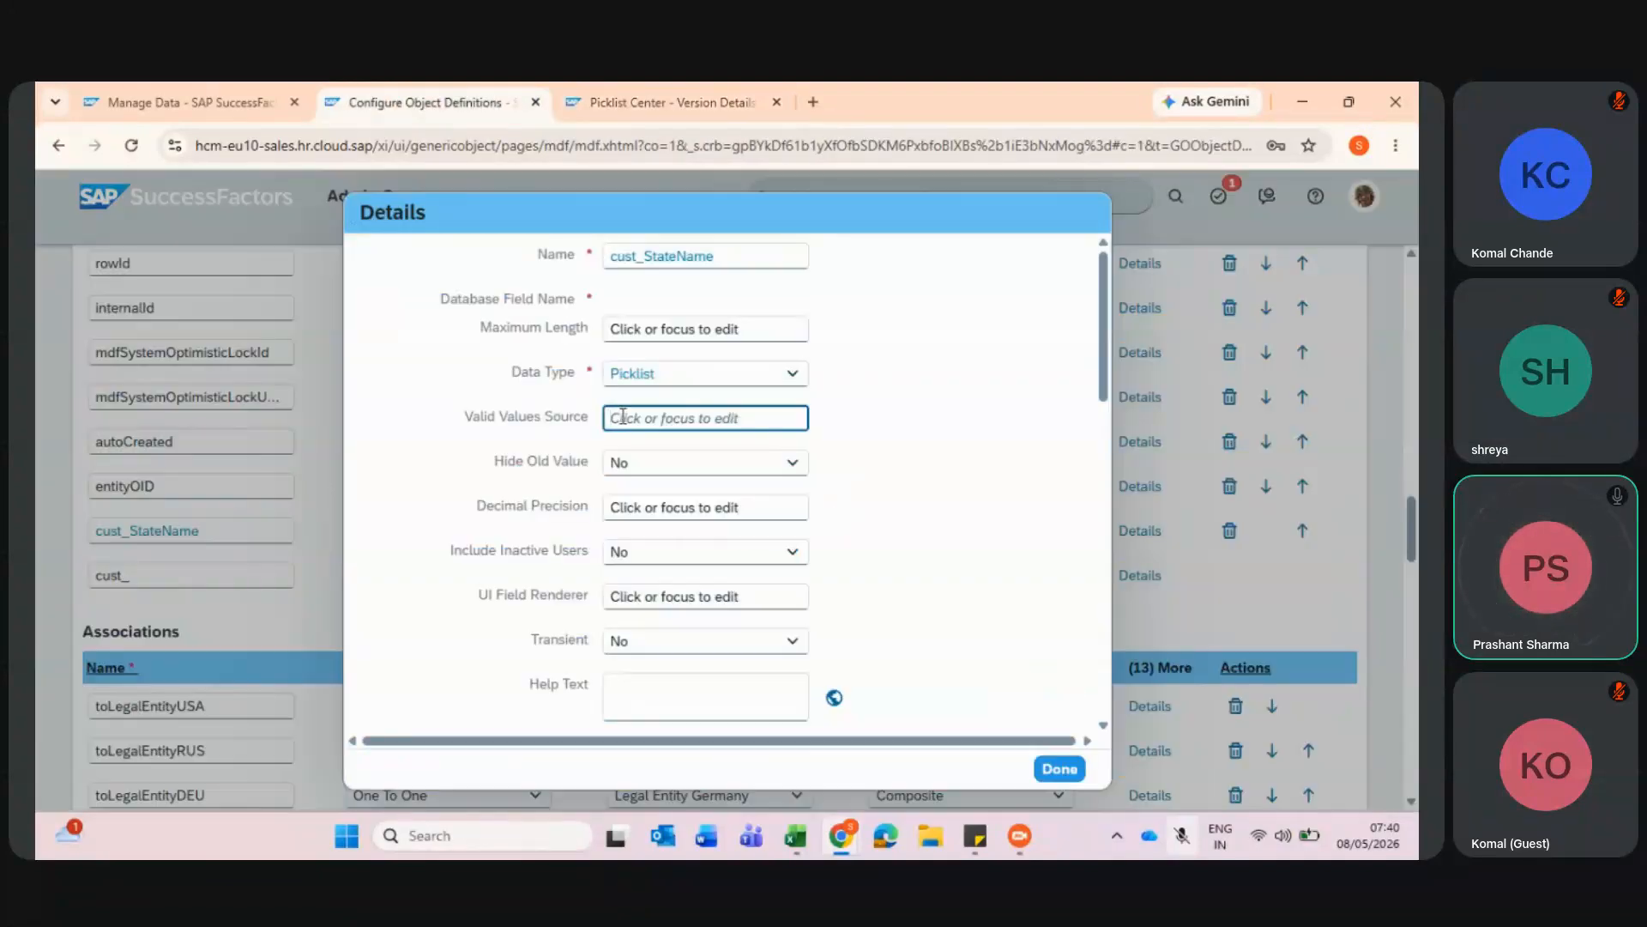
key("ctrl+v")
left_click(1039, 489)
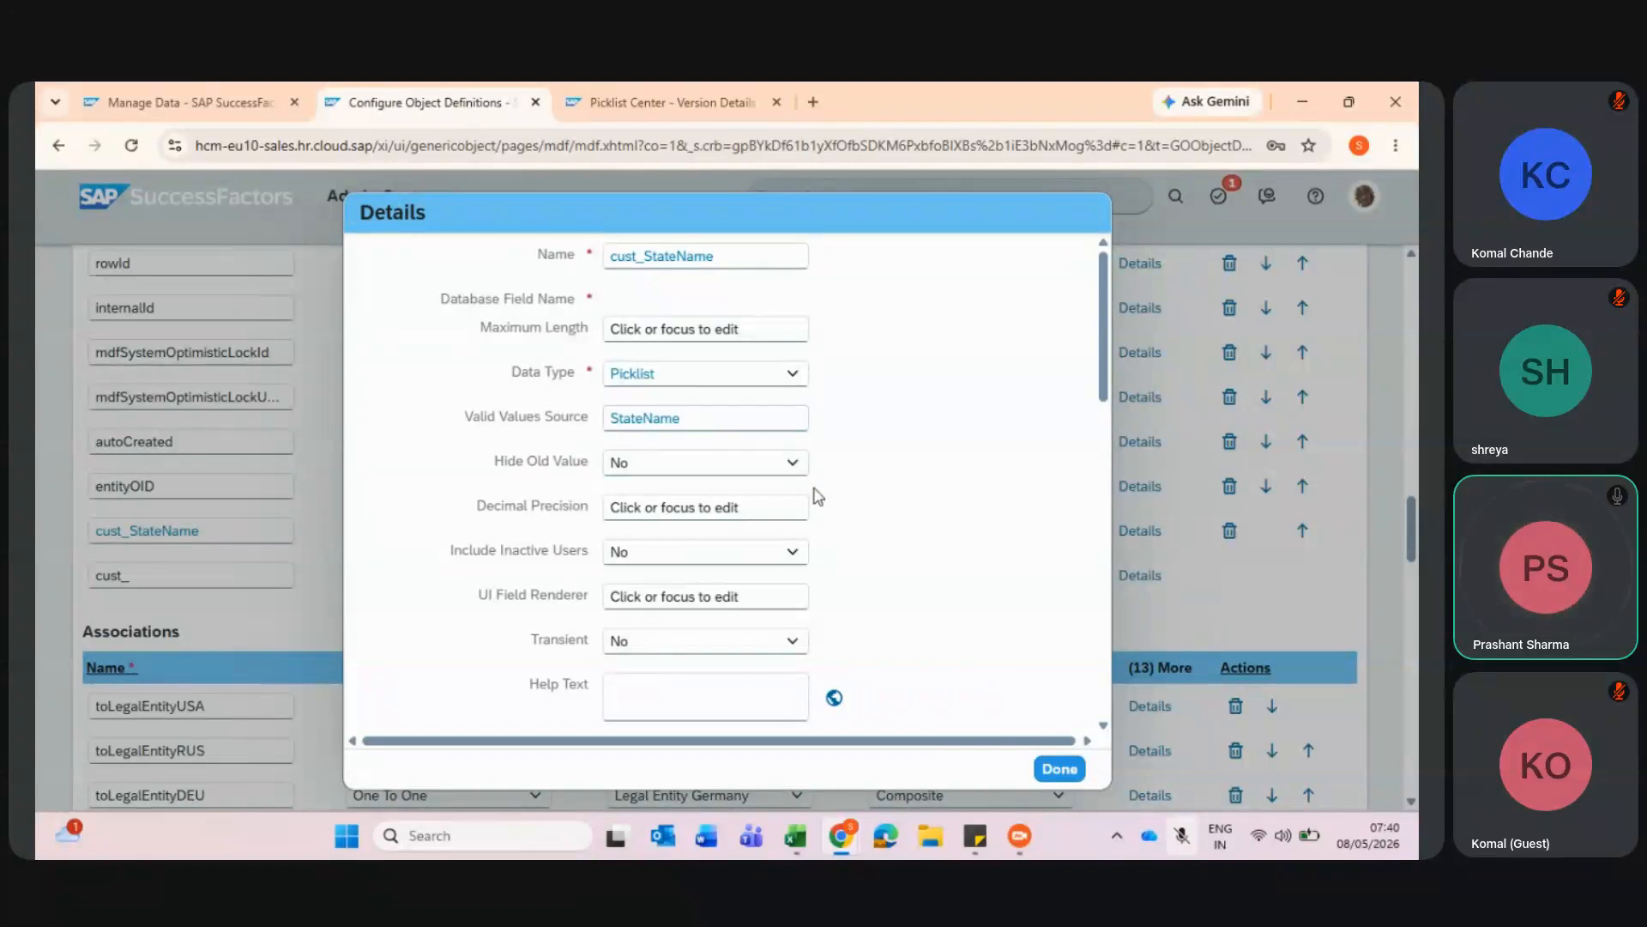
scroll(815, 494, "down", 8)
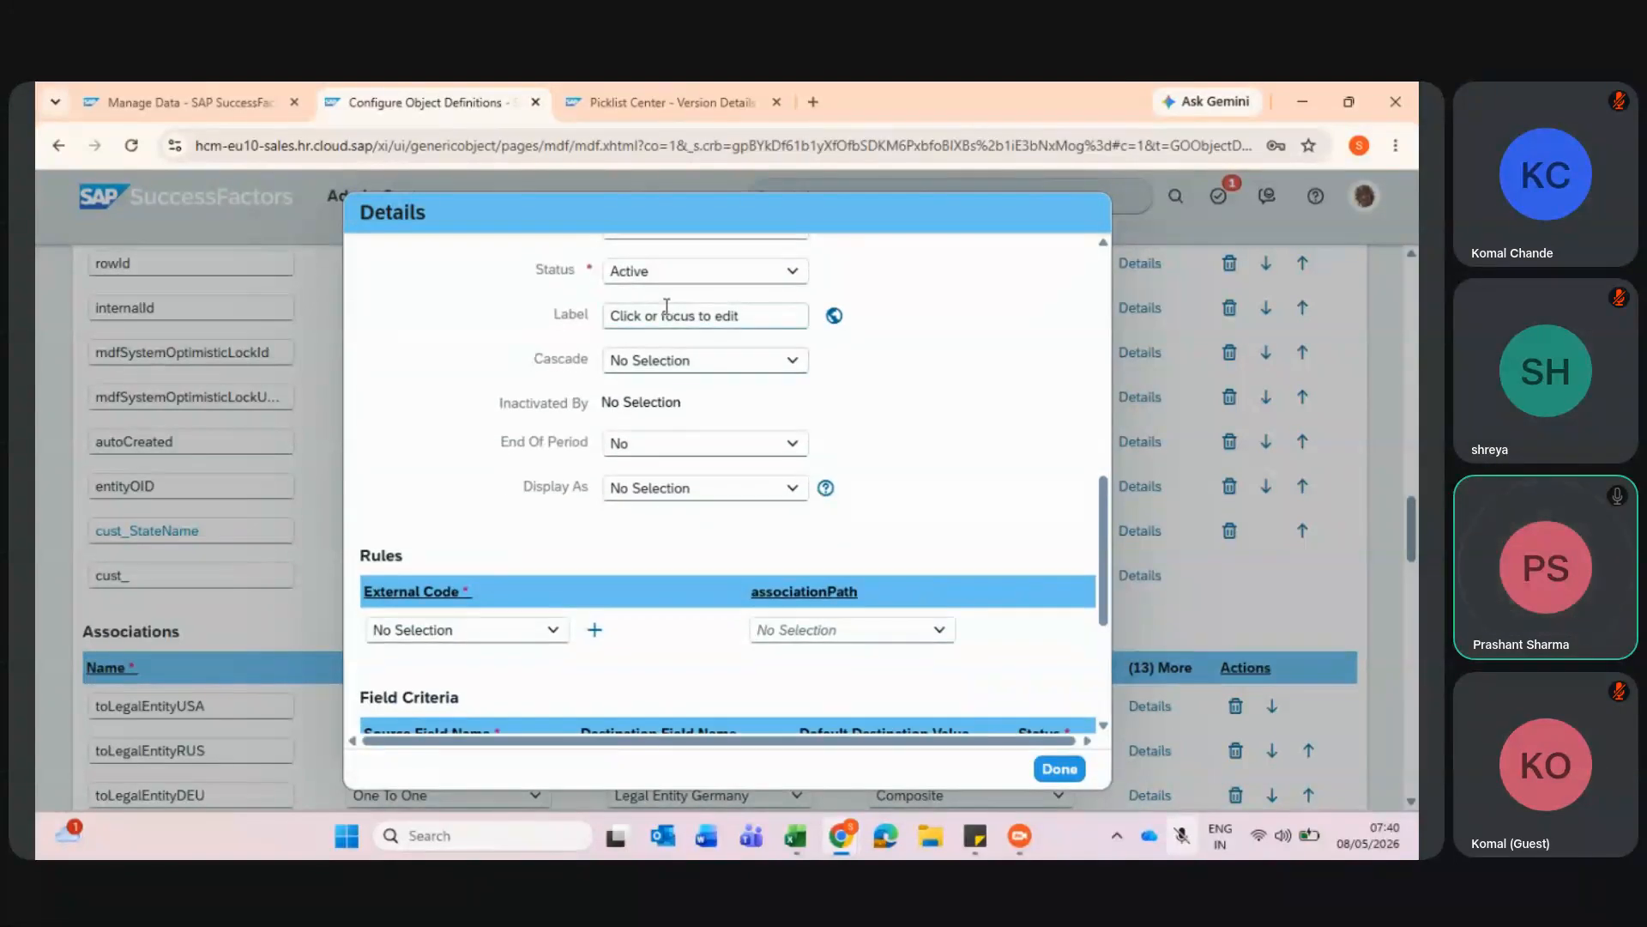
left_click(672, 309)
type("State Name")
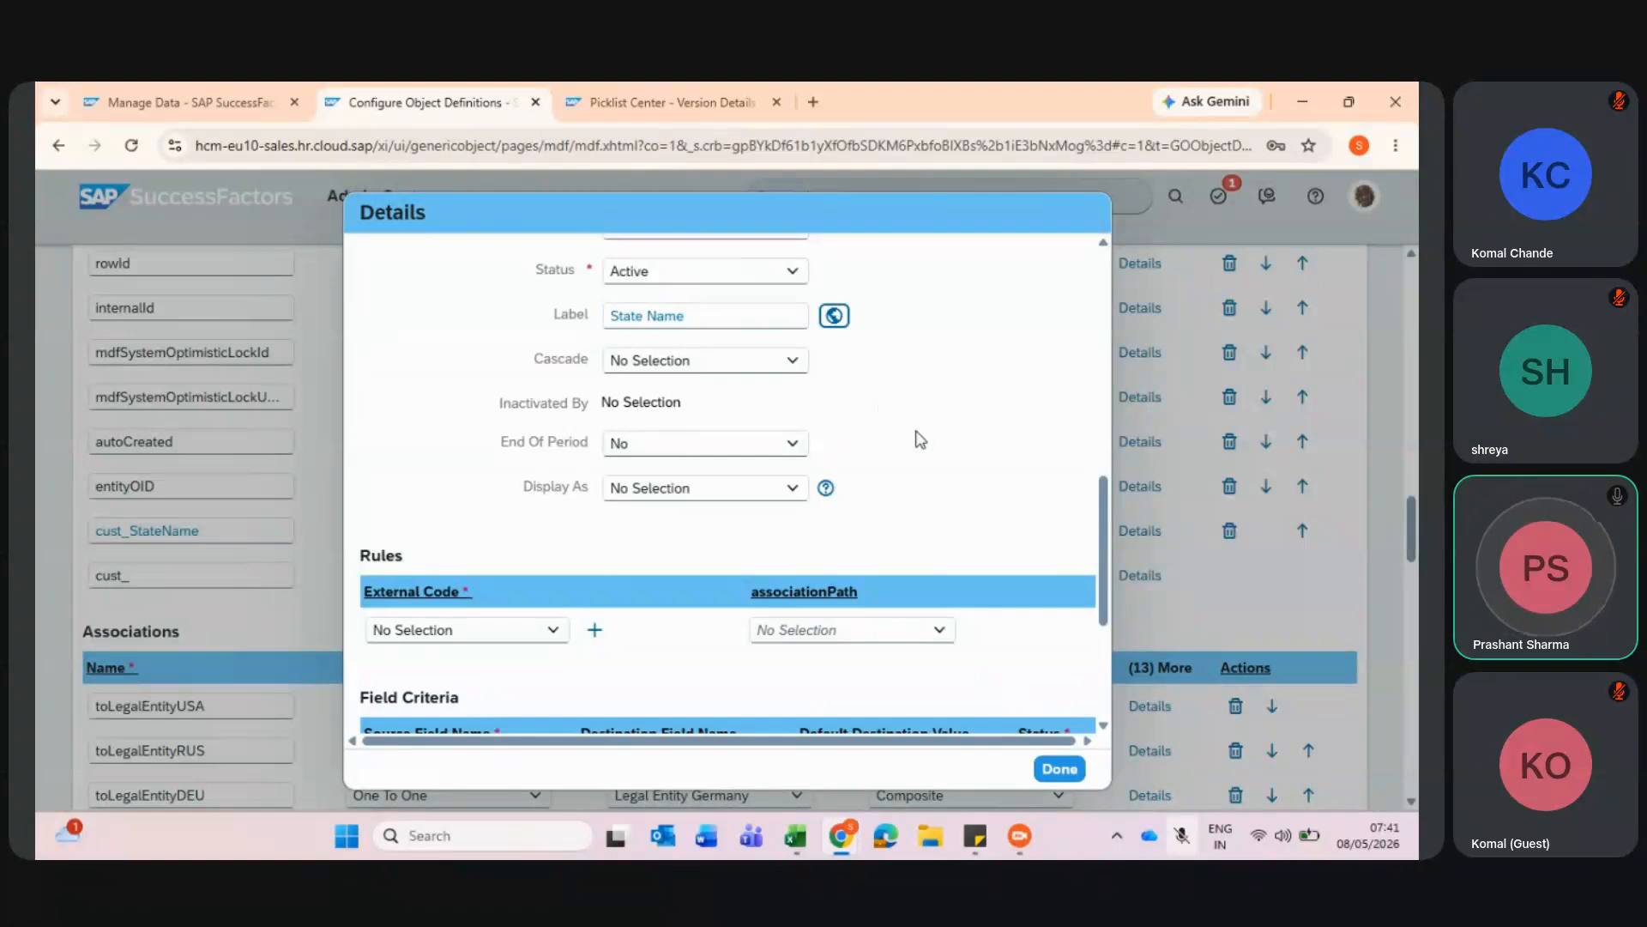
scroll(916, 433, "down", 4)
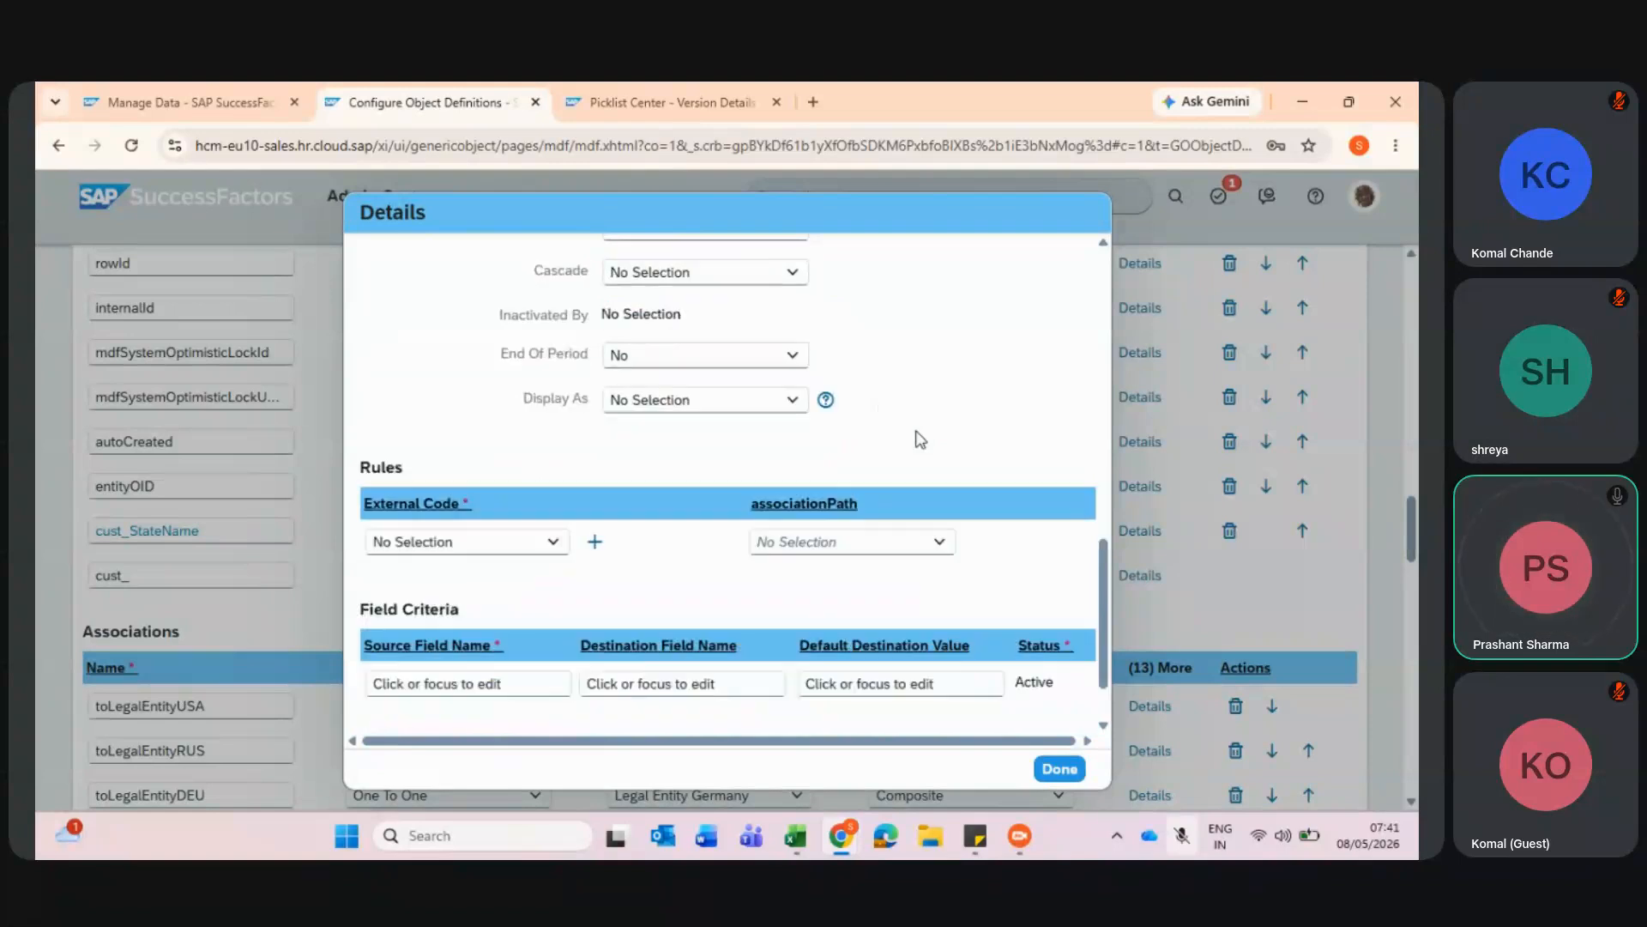
left_click(1060, 769)
- Save the corrected Legal Entity object definition
scroll(1061, 769, "down", 15)
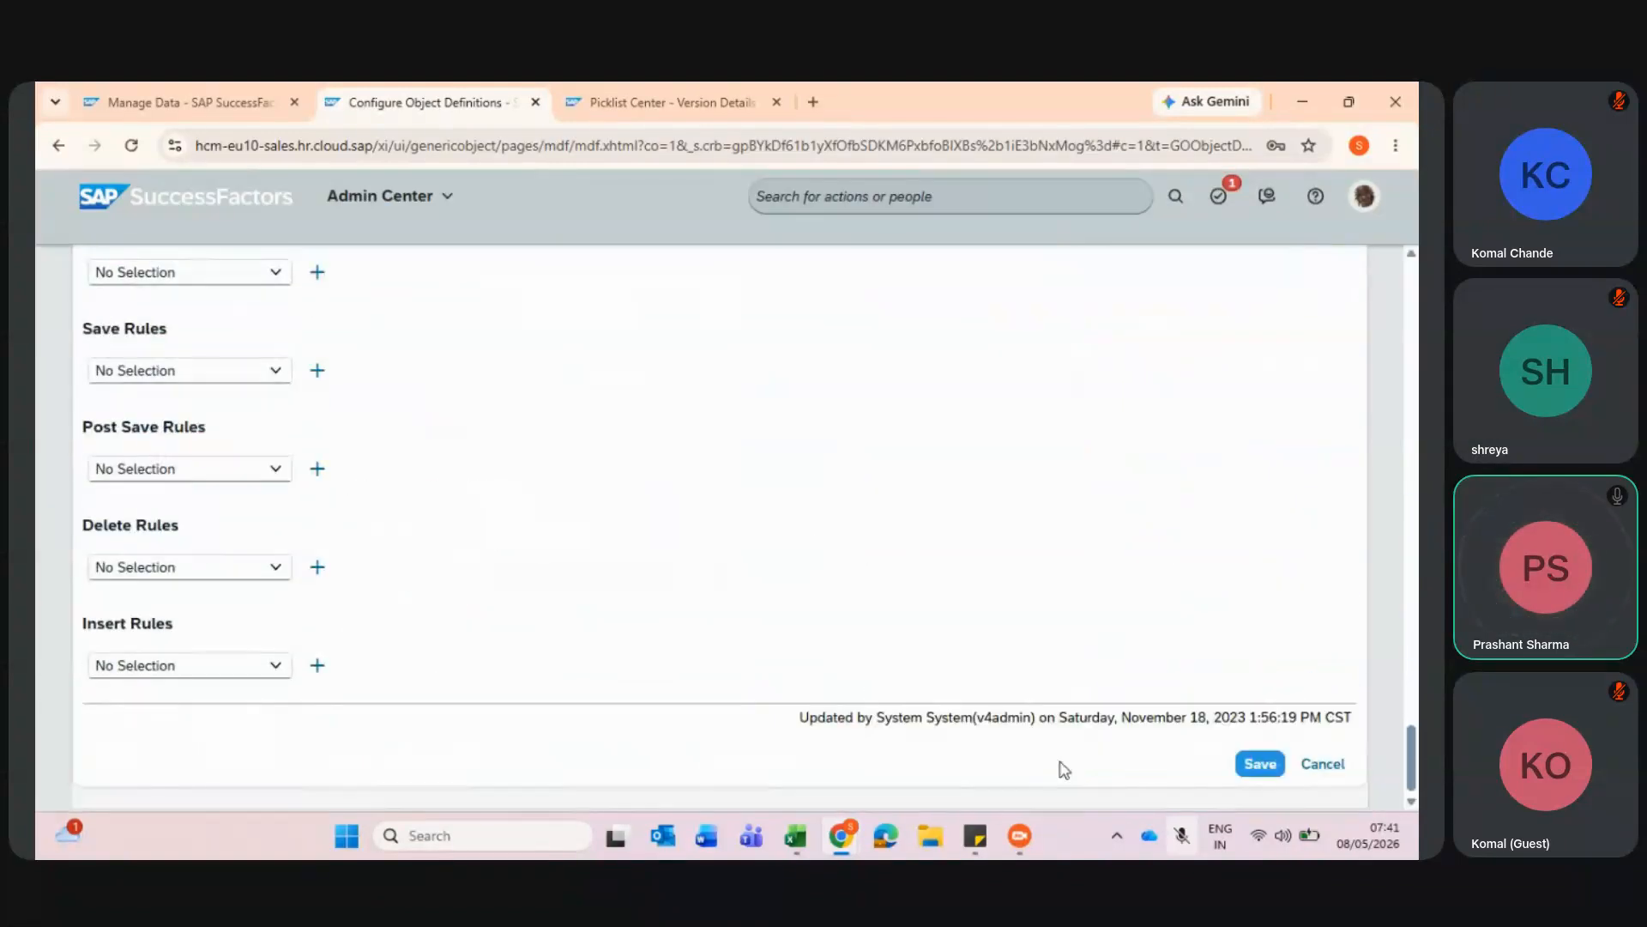
left_click(1261, 764)
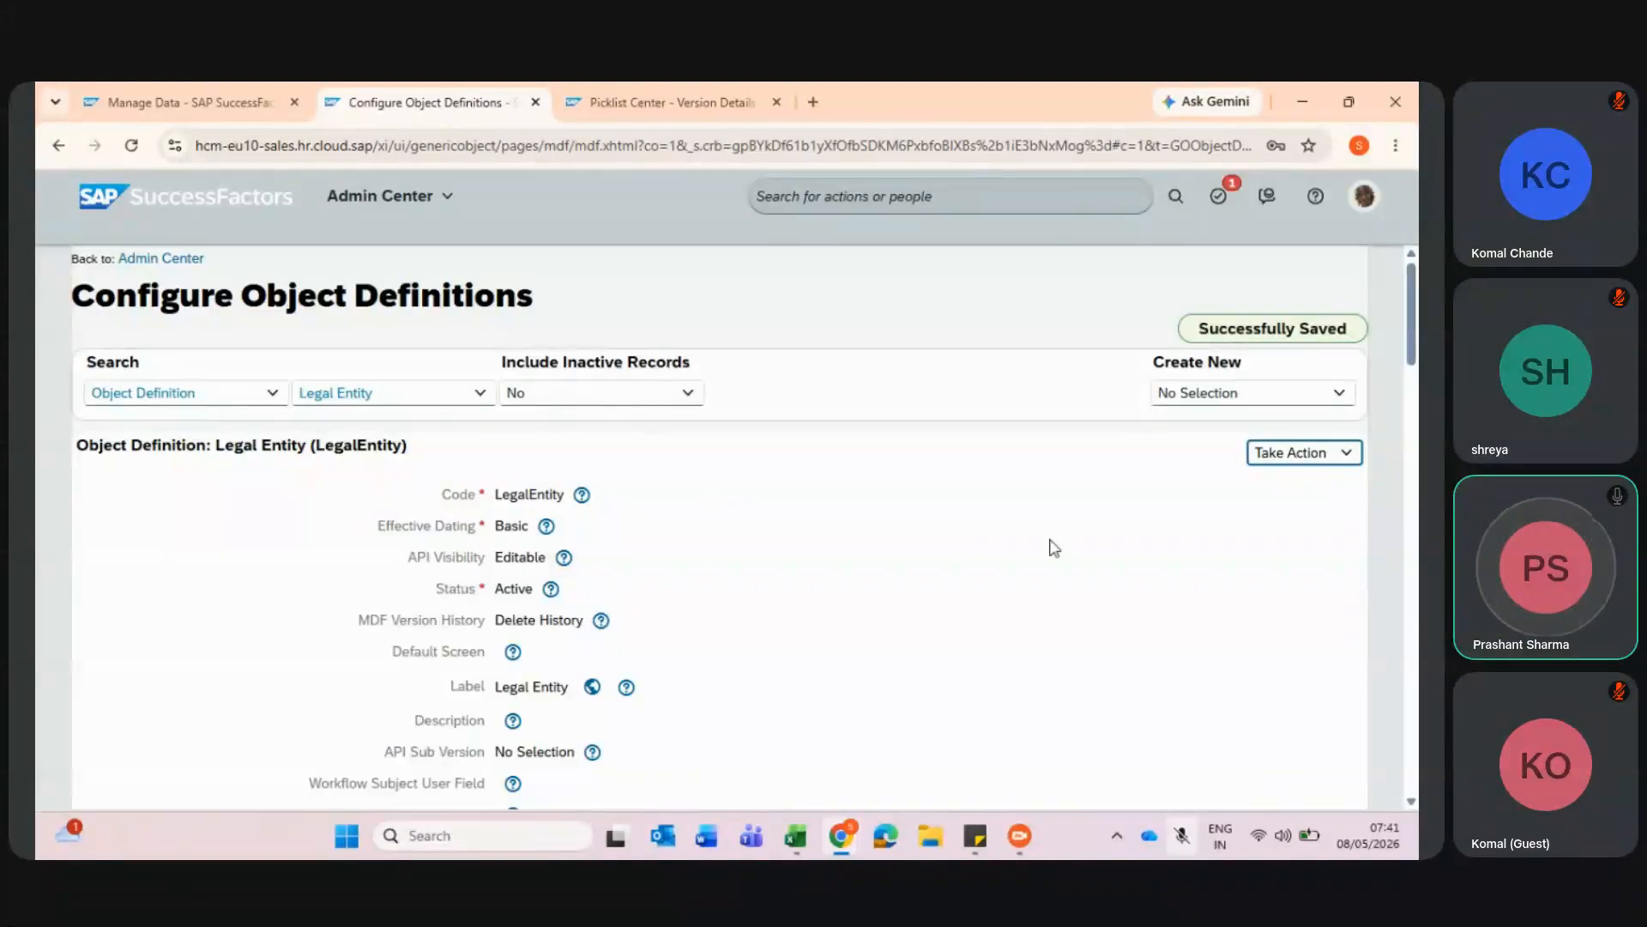
scroll(584, 562, "down", 3)
scroll(584, 563, "up", 3)
- Reload the new Legal Entity form in Manage Data and display the options of its State Name field
left_click(230, 86)
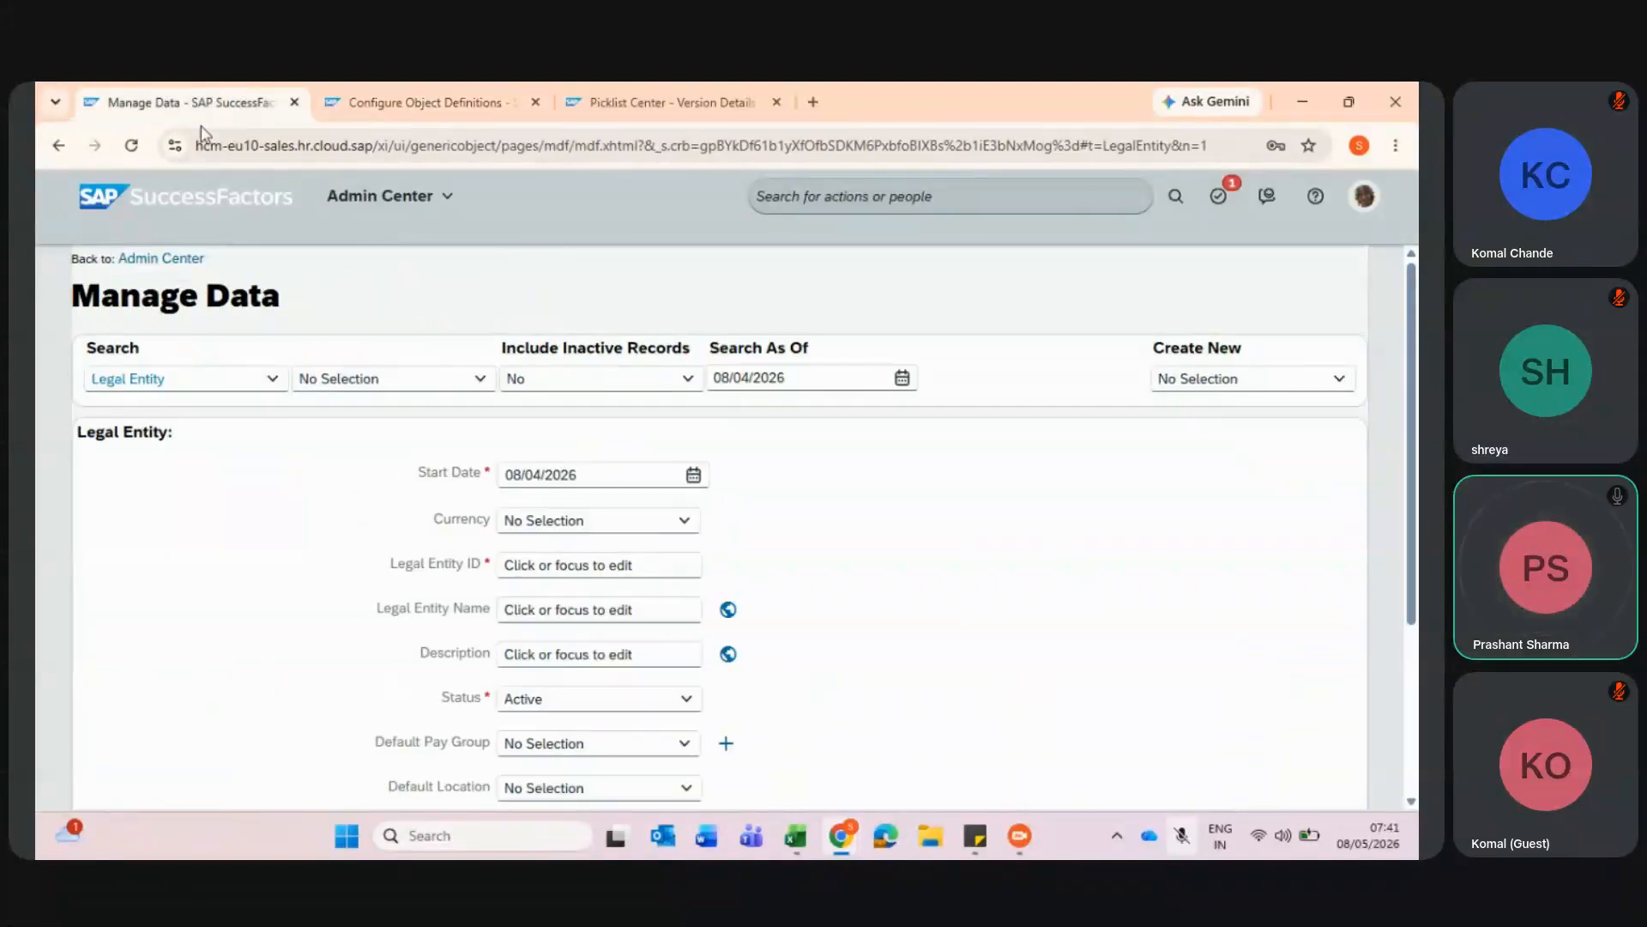
left_click(127, 153)
scroll(659, 531, "down", 4)
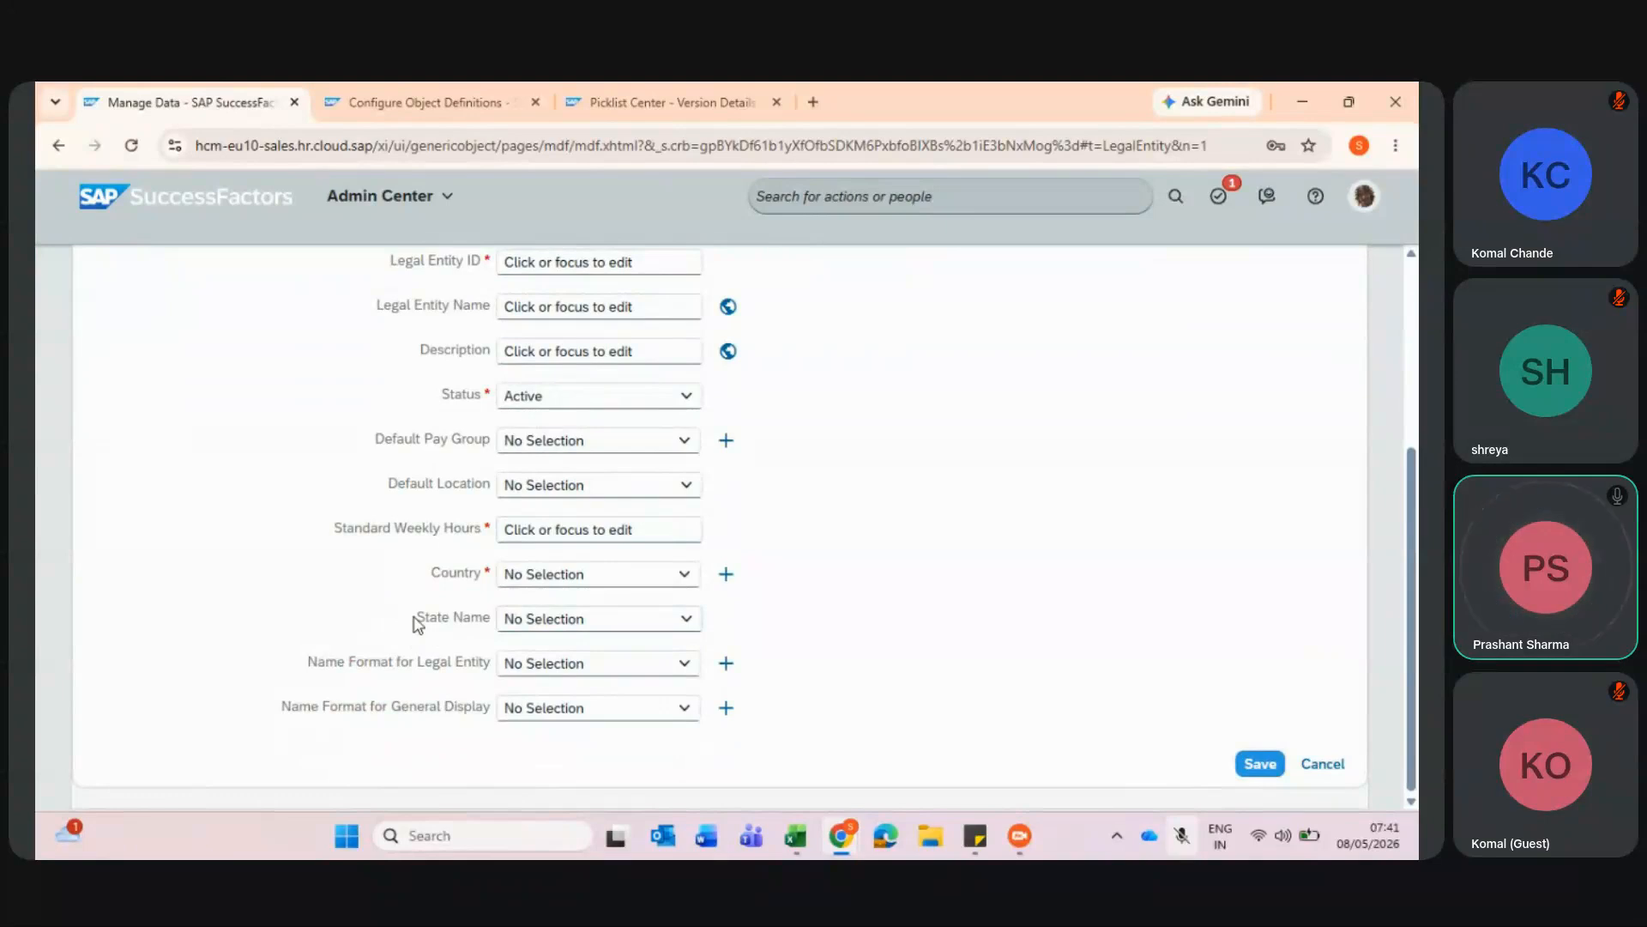
left_click_drag(423, 617, 485, 618)
left_click(686, 627)
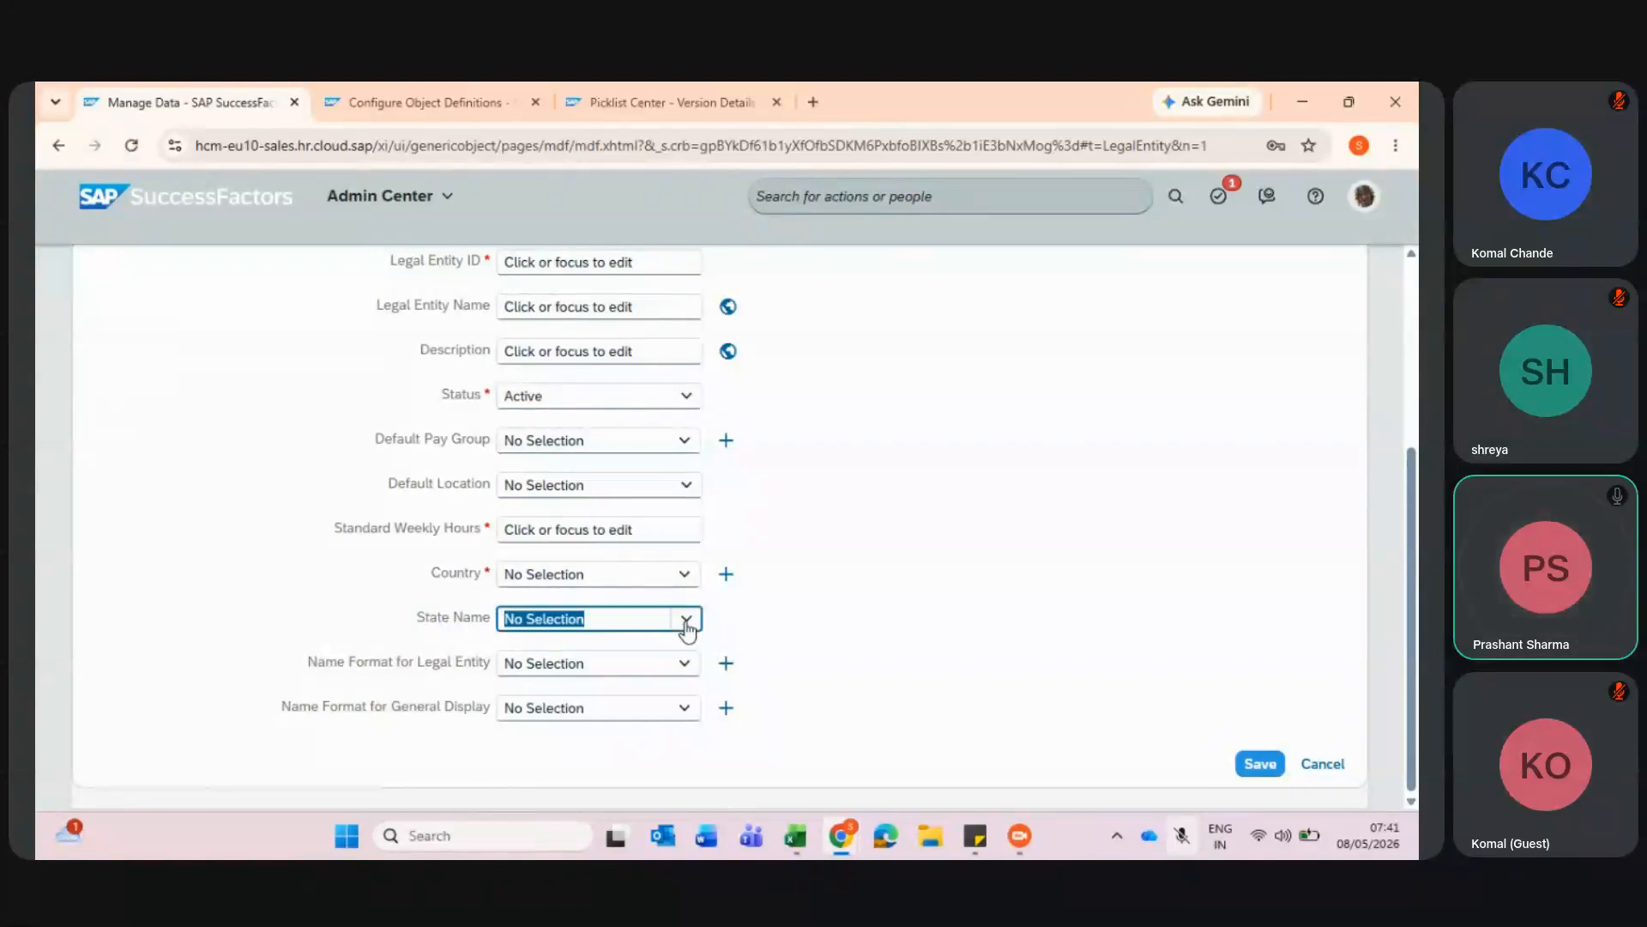
left_click_drag(689, 469, 684, 625)
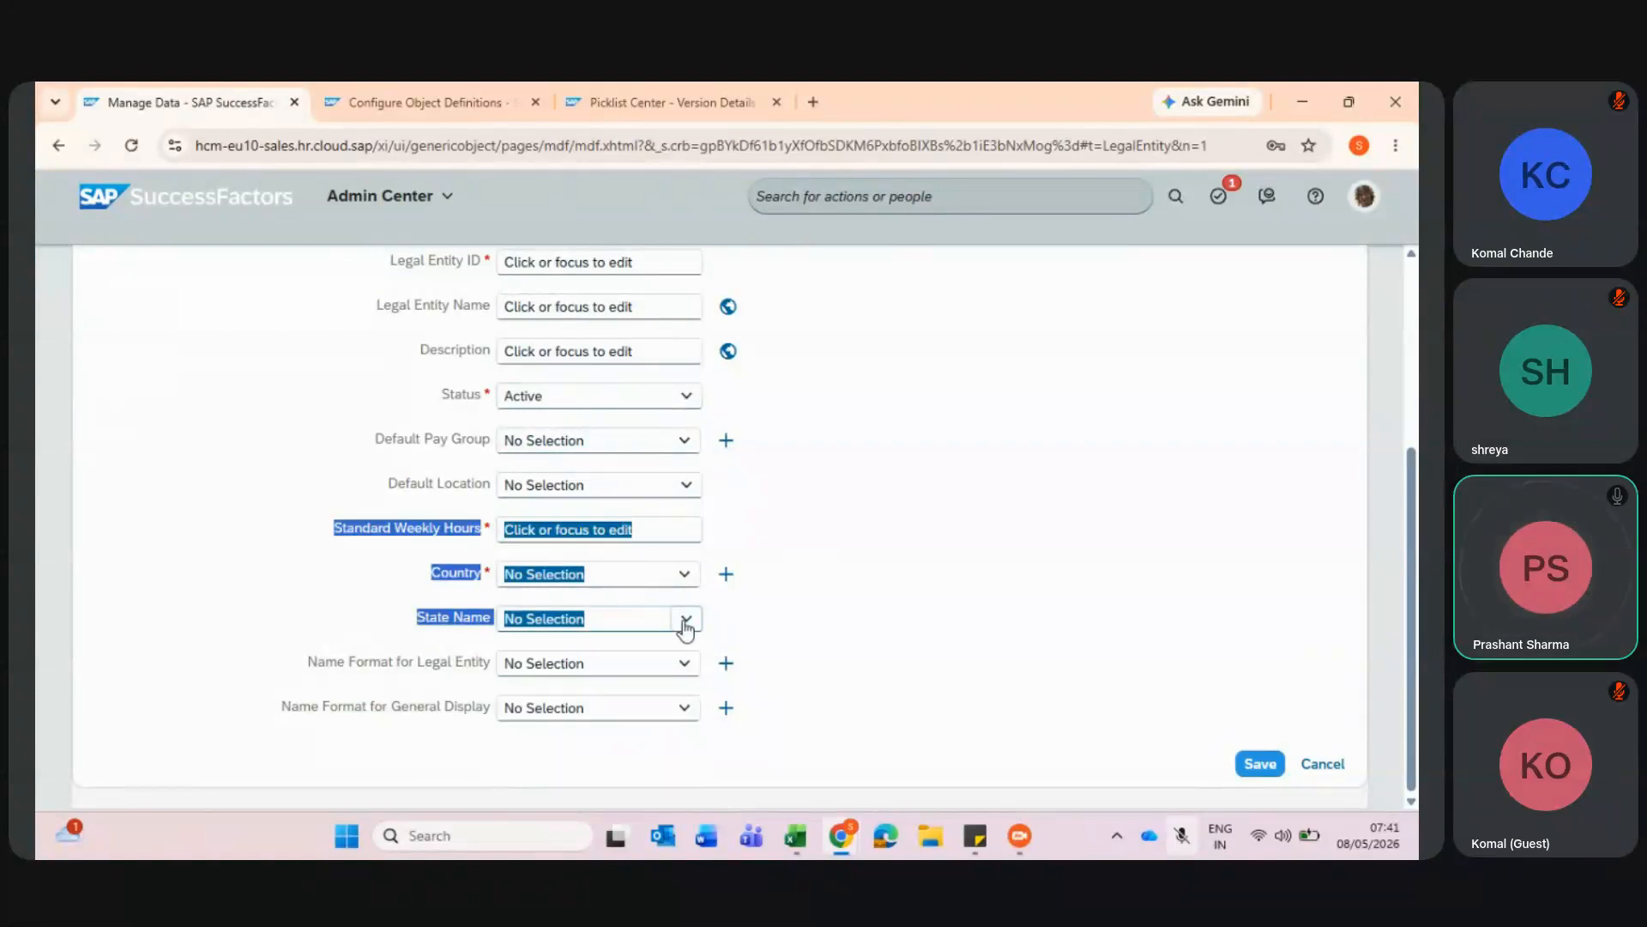
left_click(685, 627)
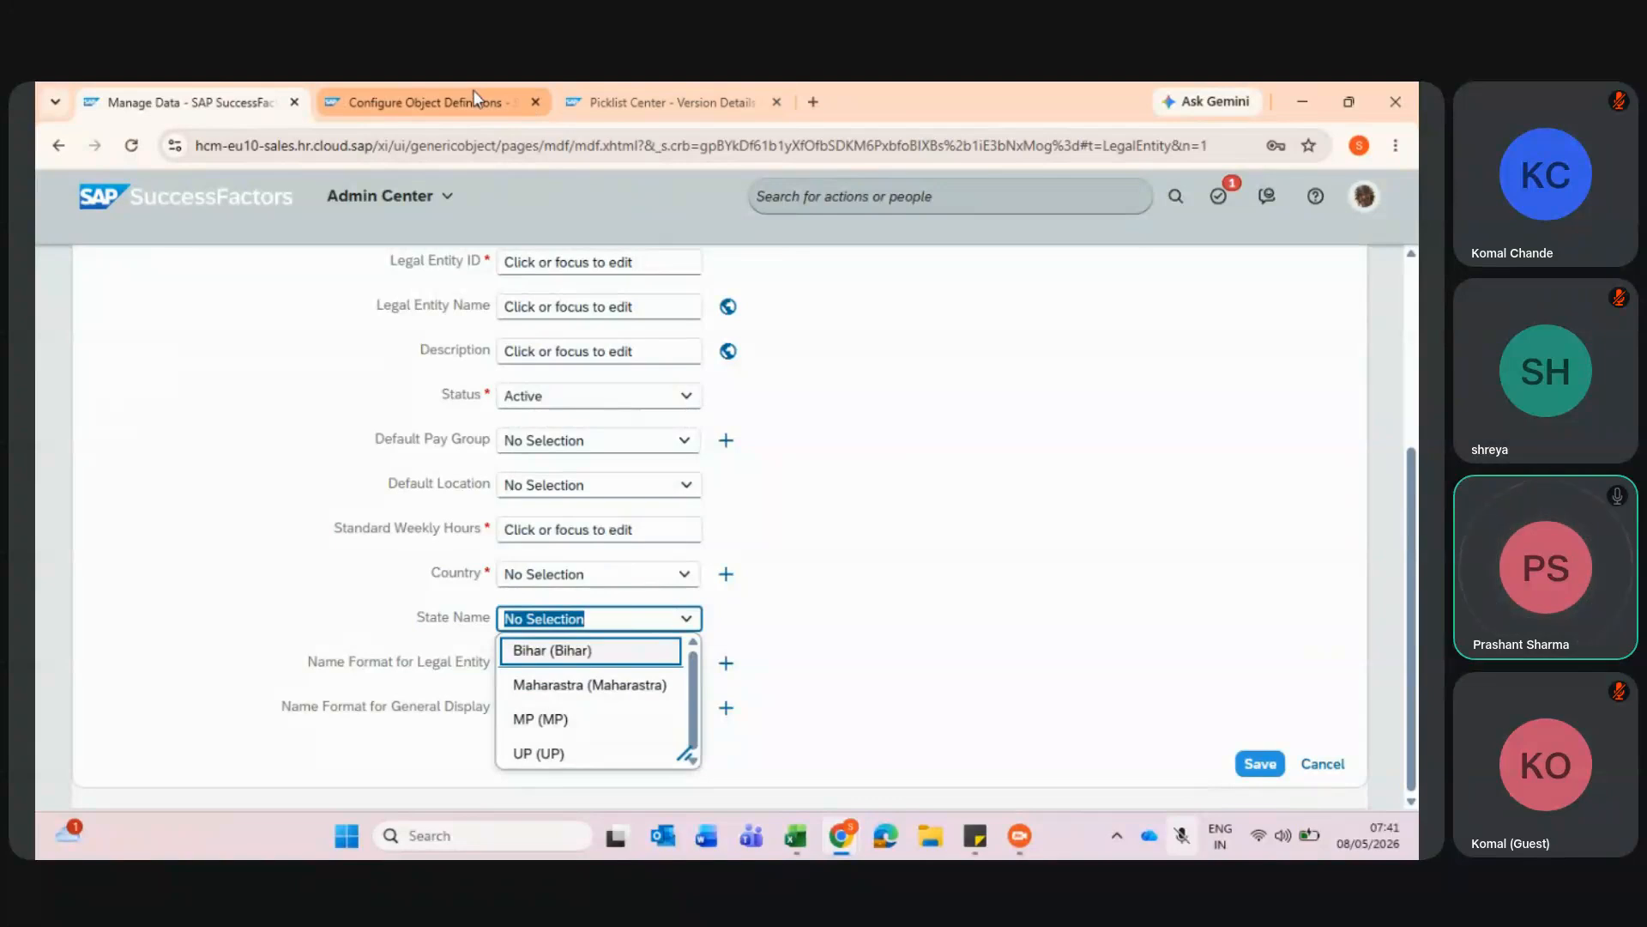
- Sort the StateName picklist's values by Label in ascending order in Picklist Center
left_click(667, 95)
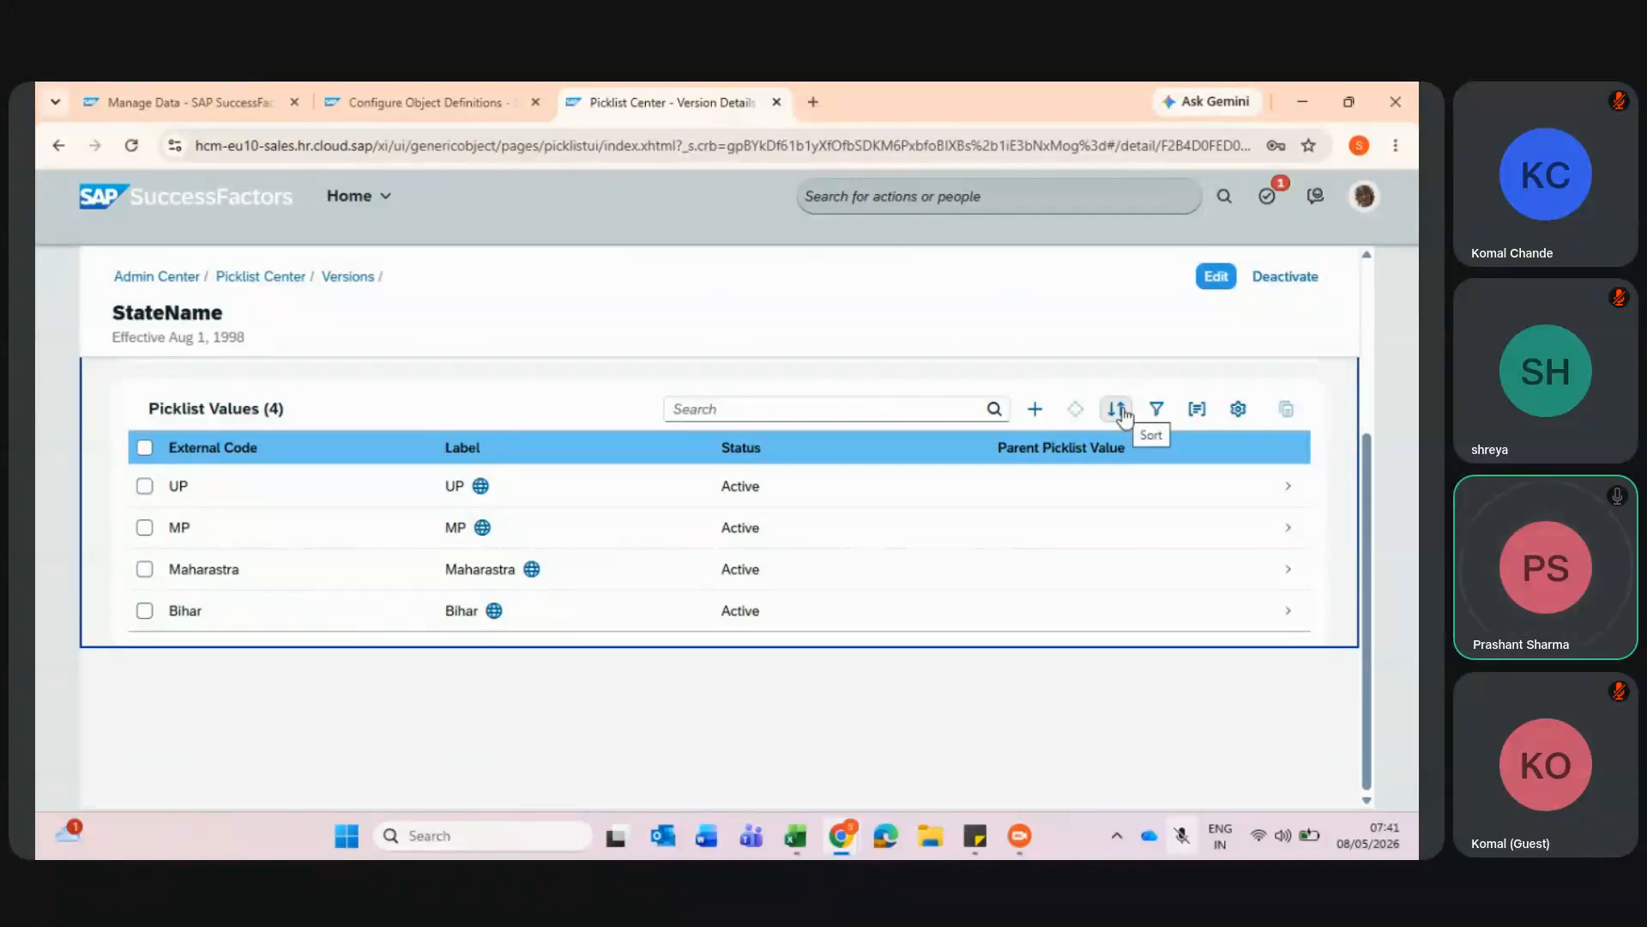
scroll(1000, 405, "up", 3)
scroll(340, 629, "down", 2)
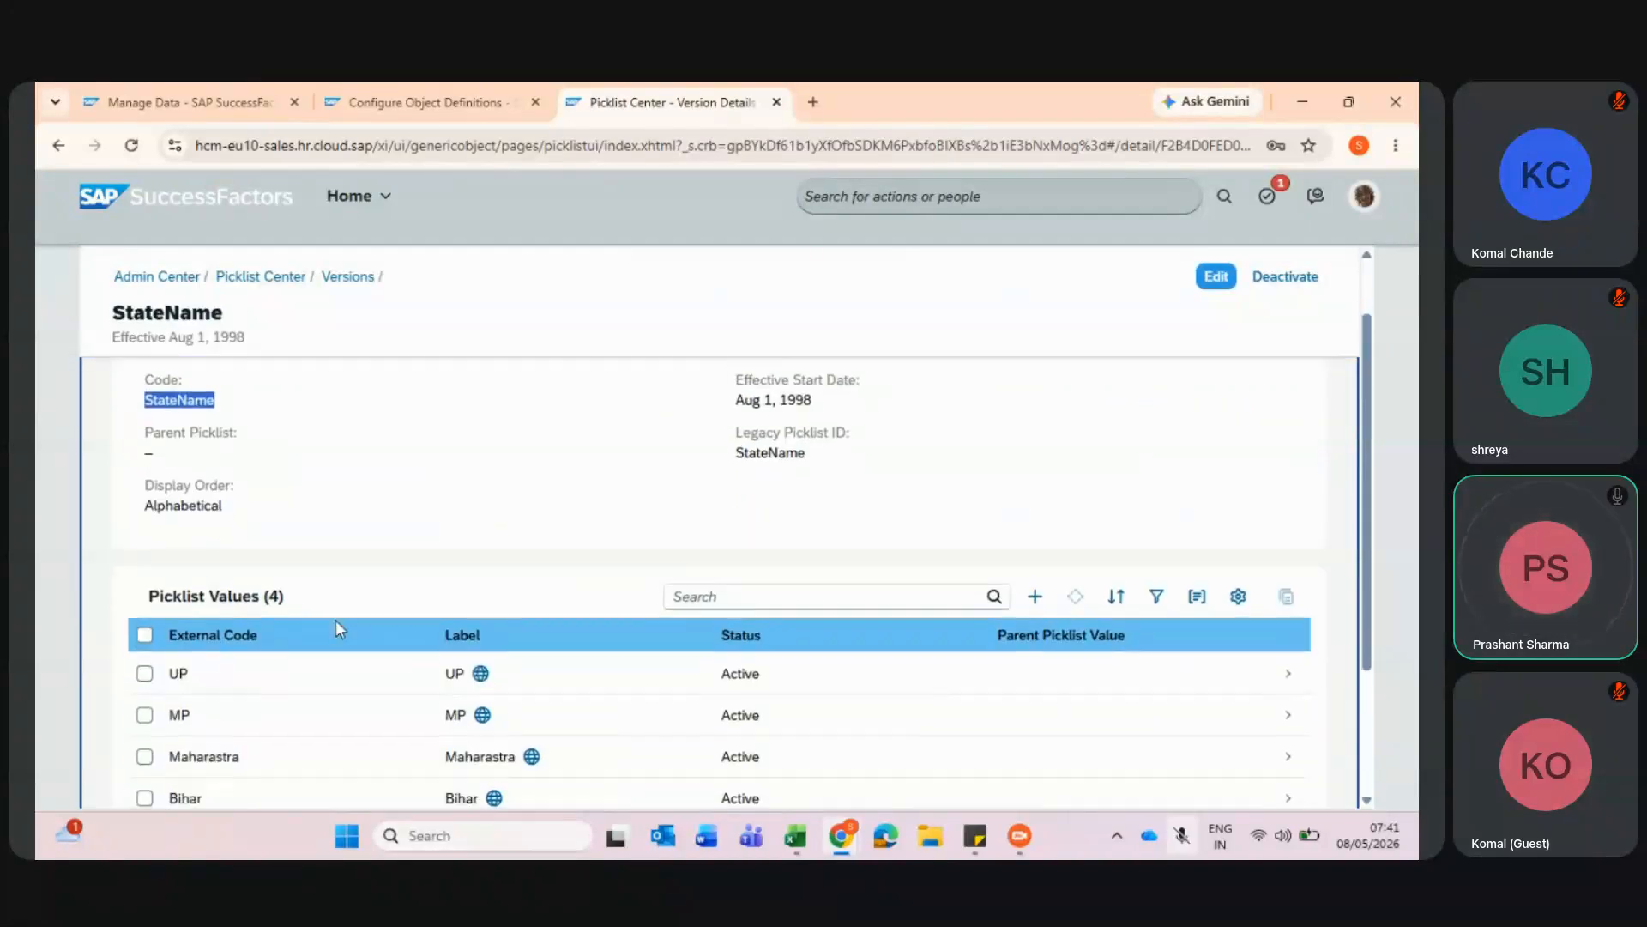
scroll(340, 629, "up", 2)
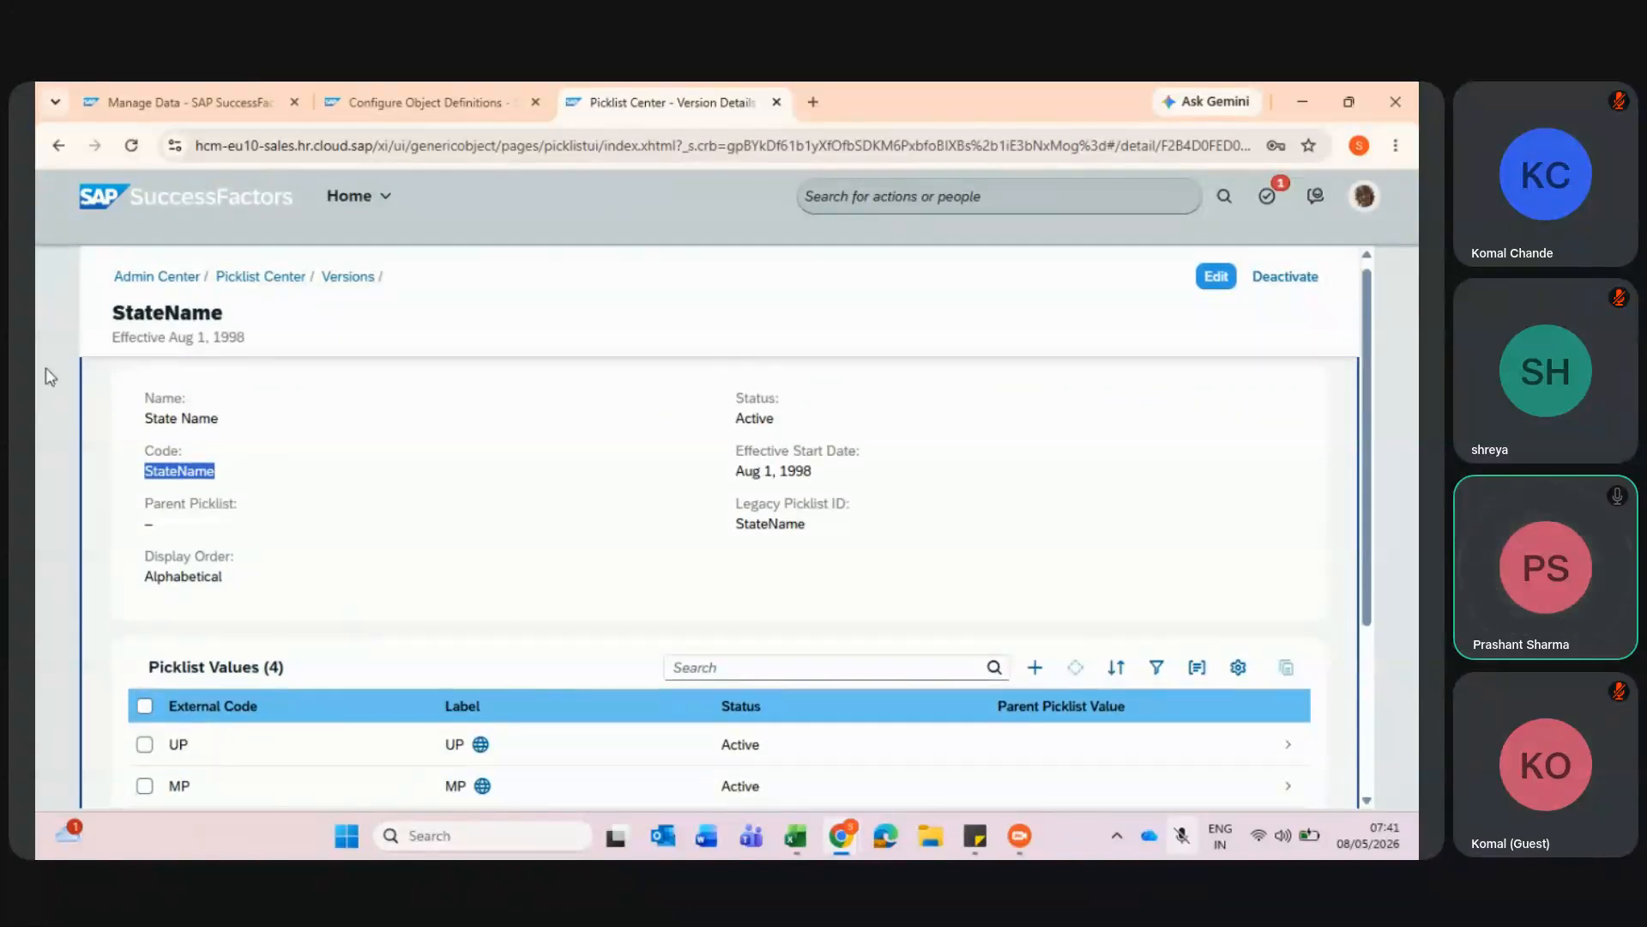
scroll(383, 589, "down", 3)
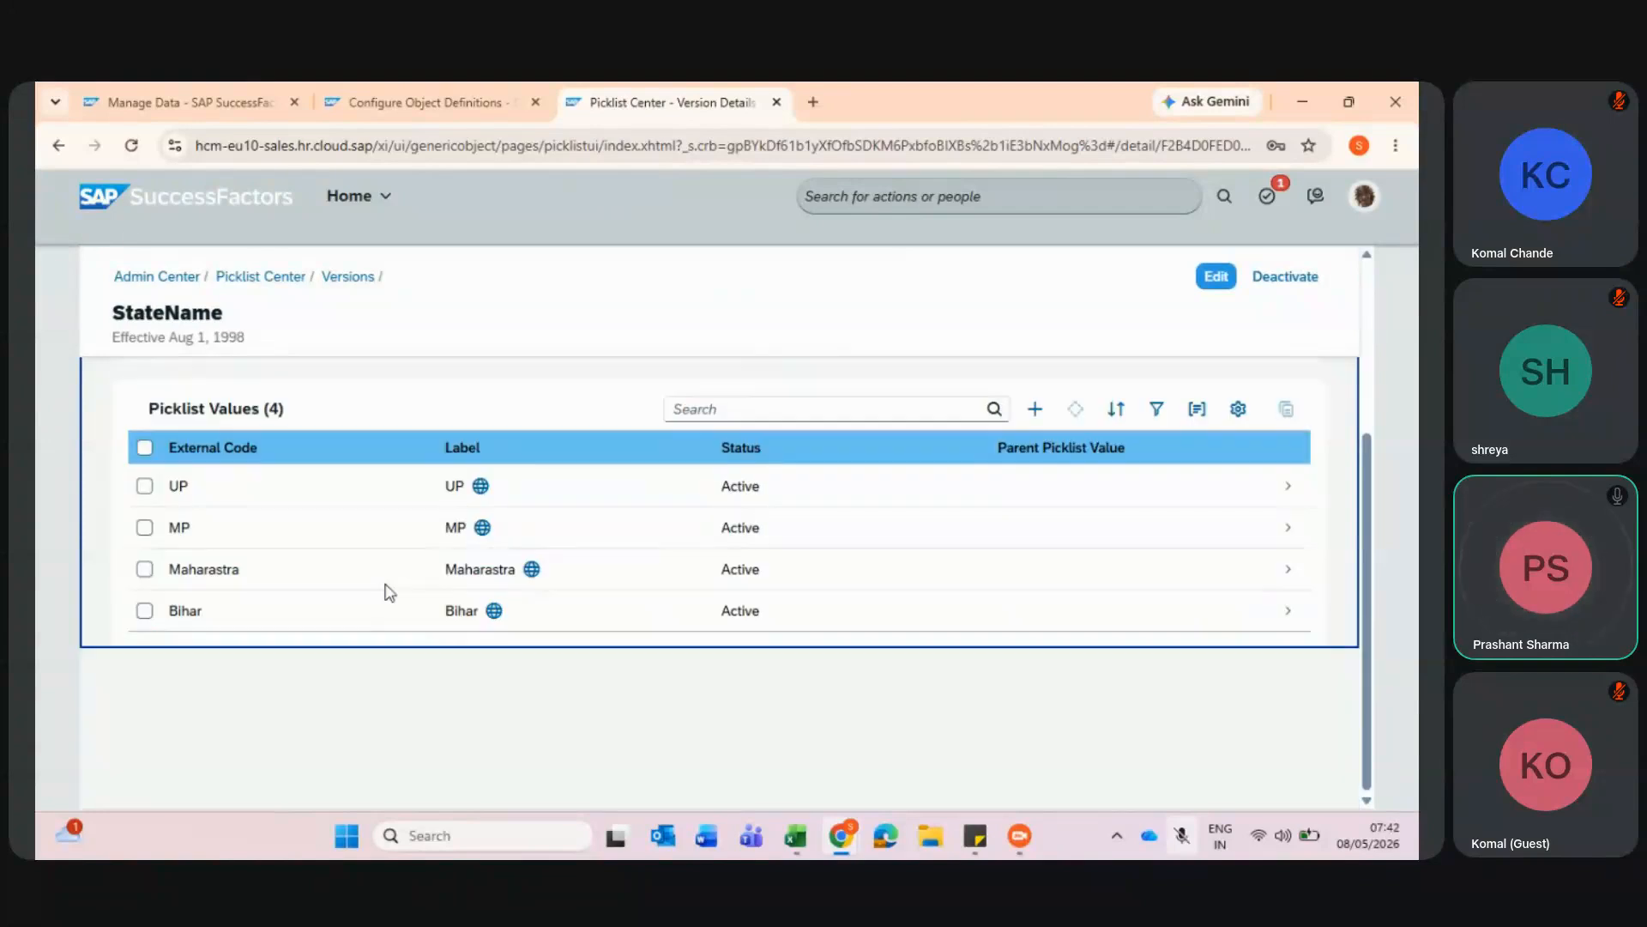
left_click(1115, 410)
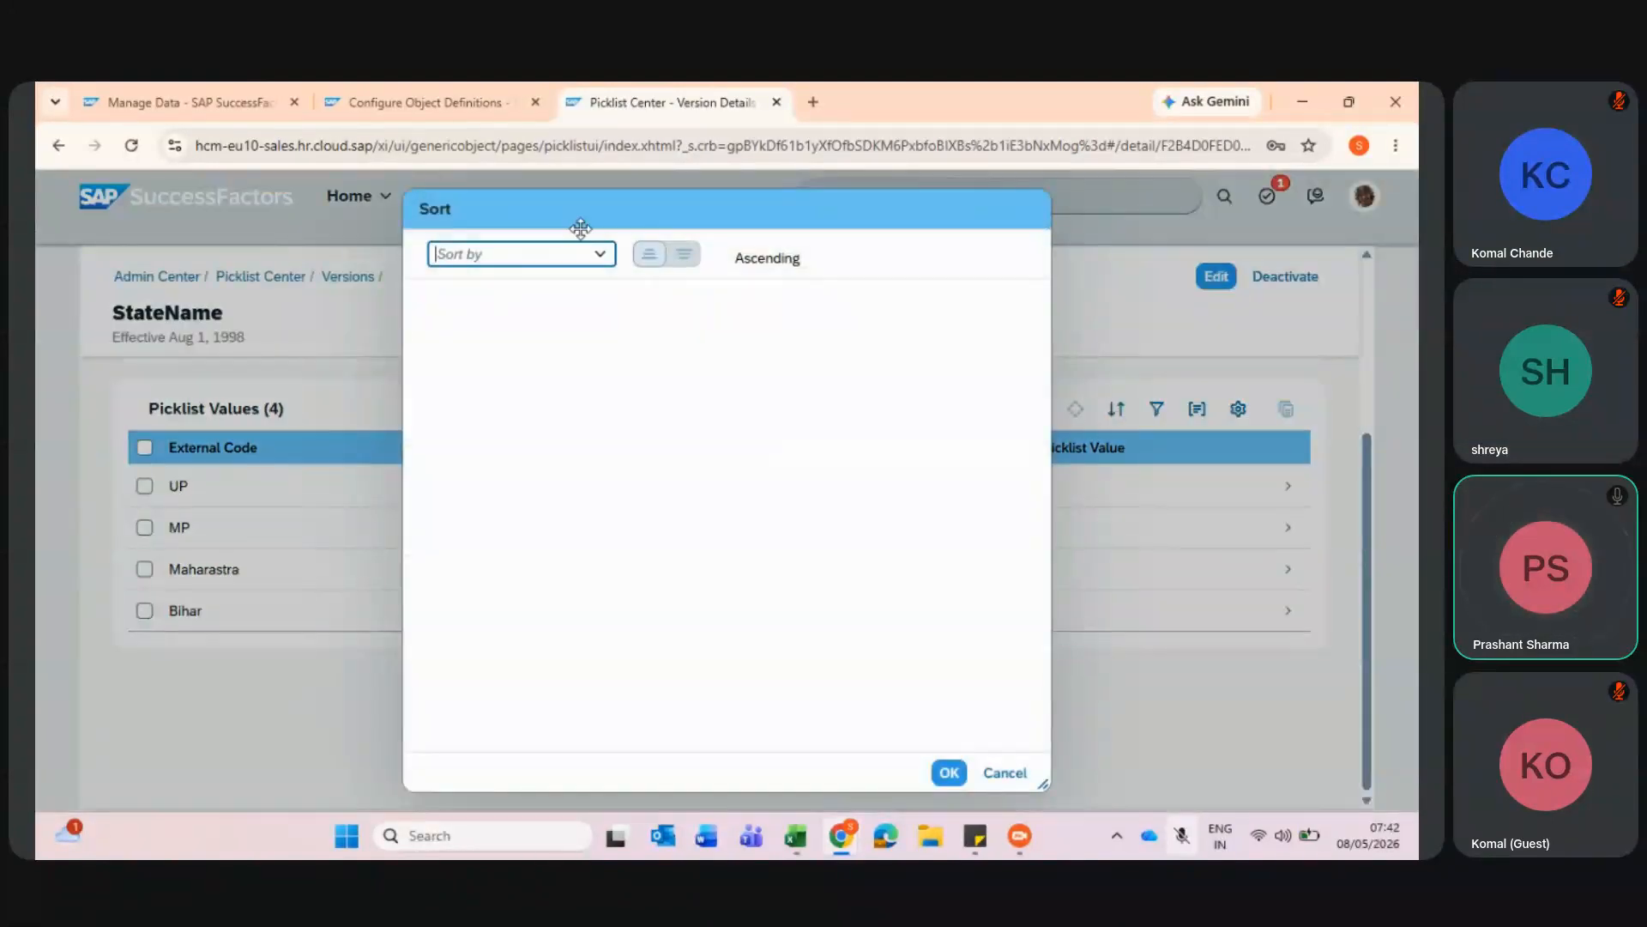
left_click(600, 254)
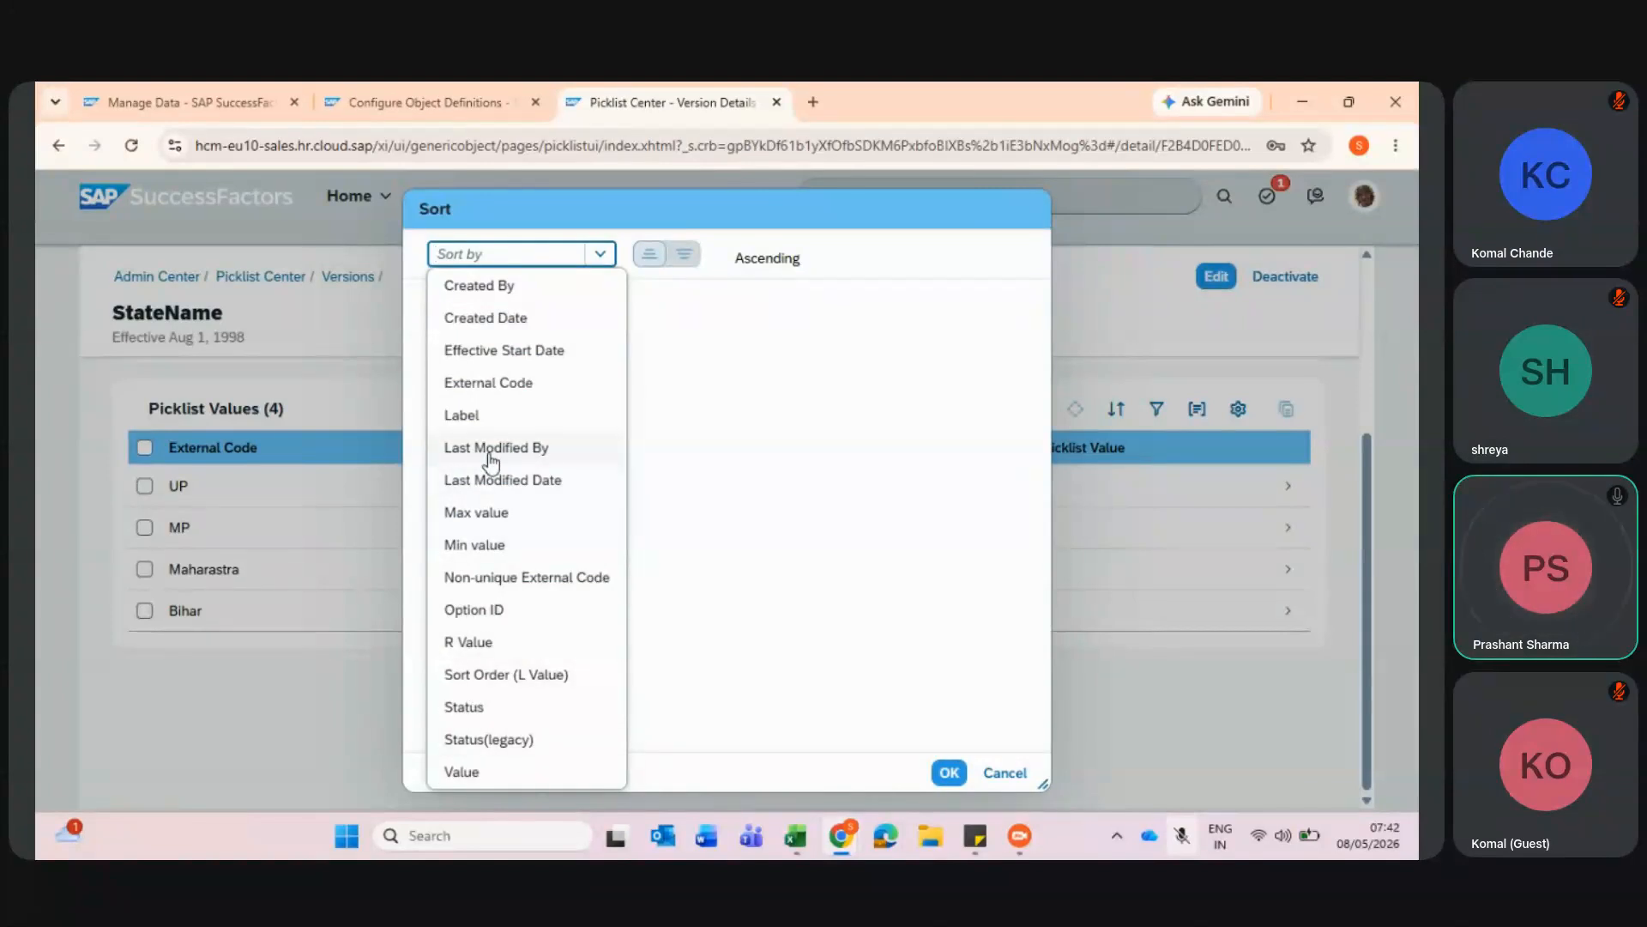
left_click(480, 420)
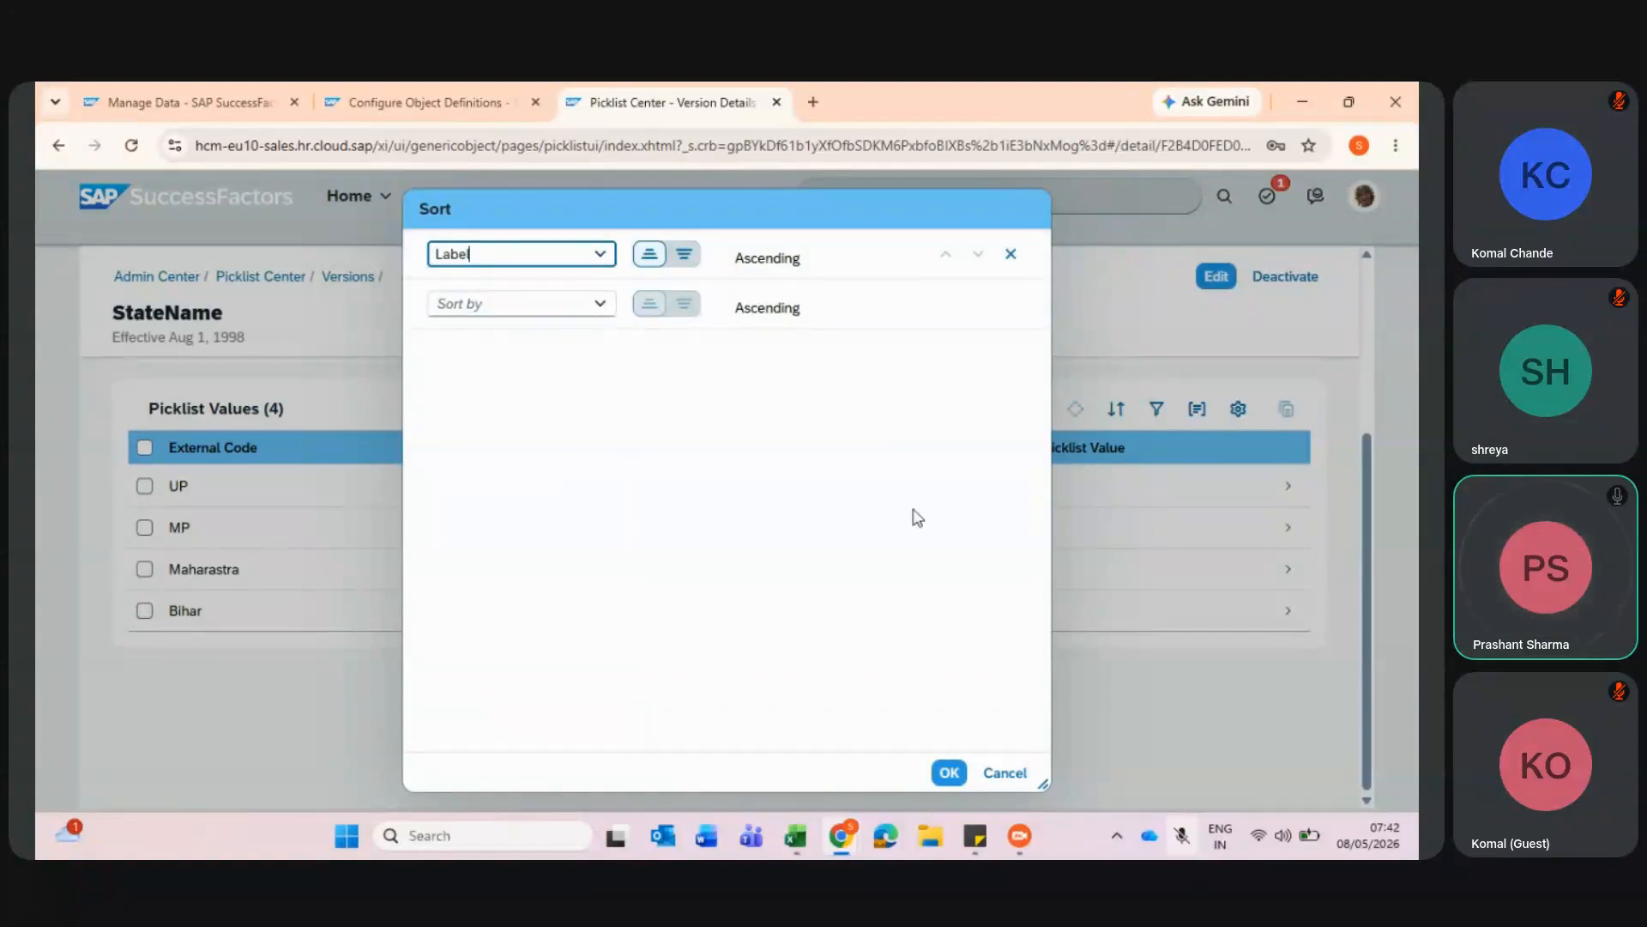
left_click(682, 257)
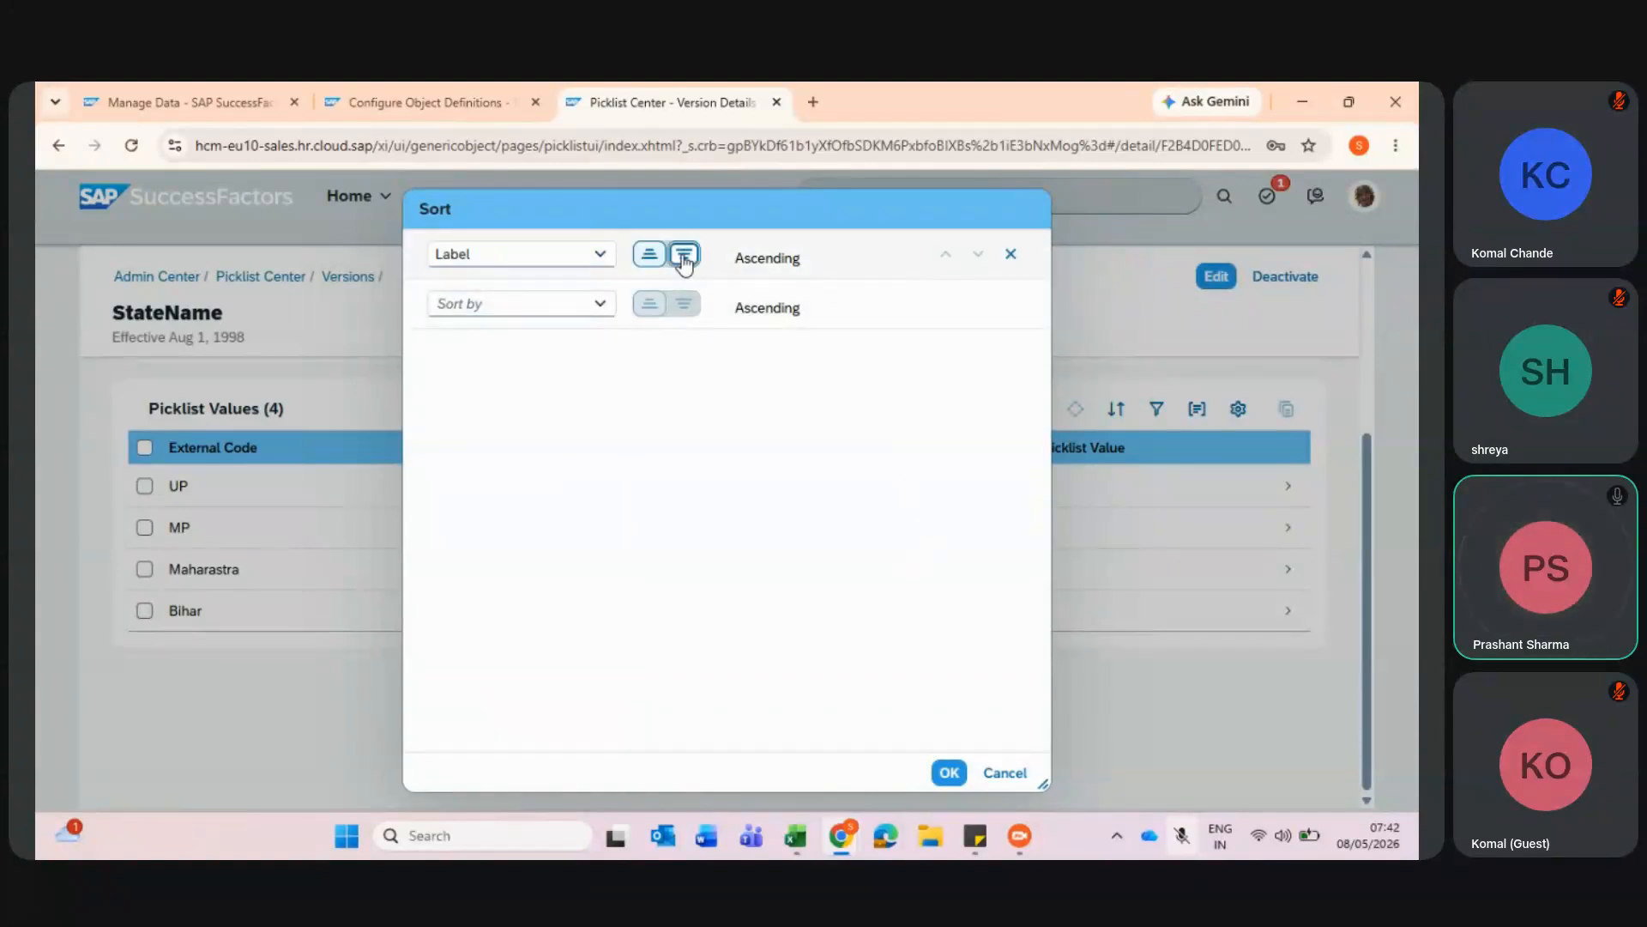
left_click(650, 254)
left_click(947, 772)
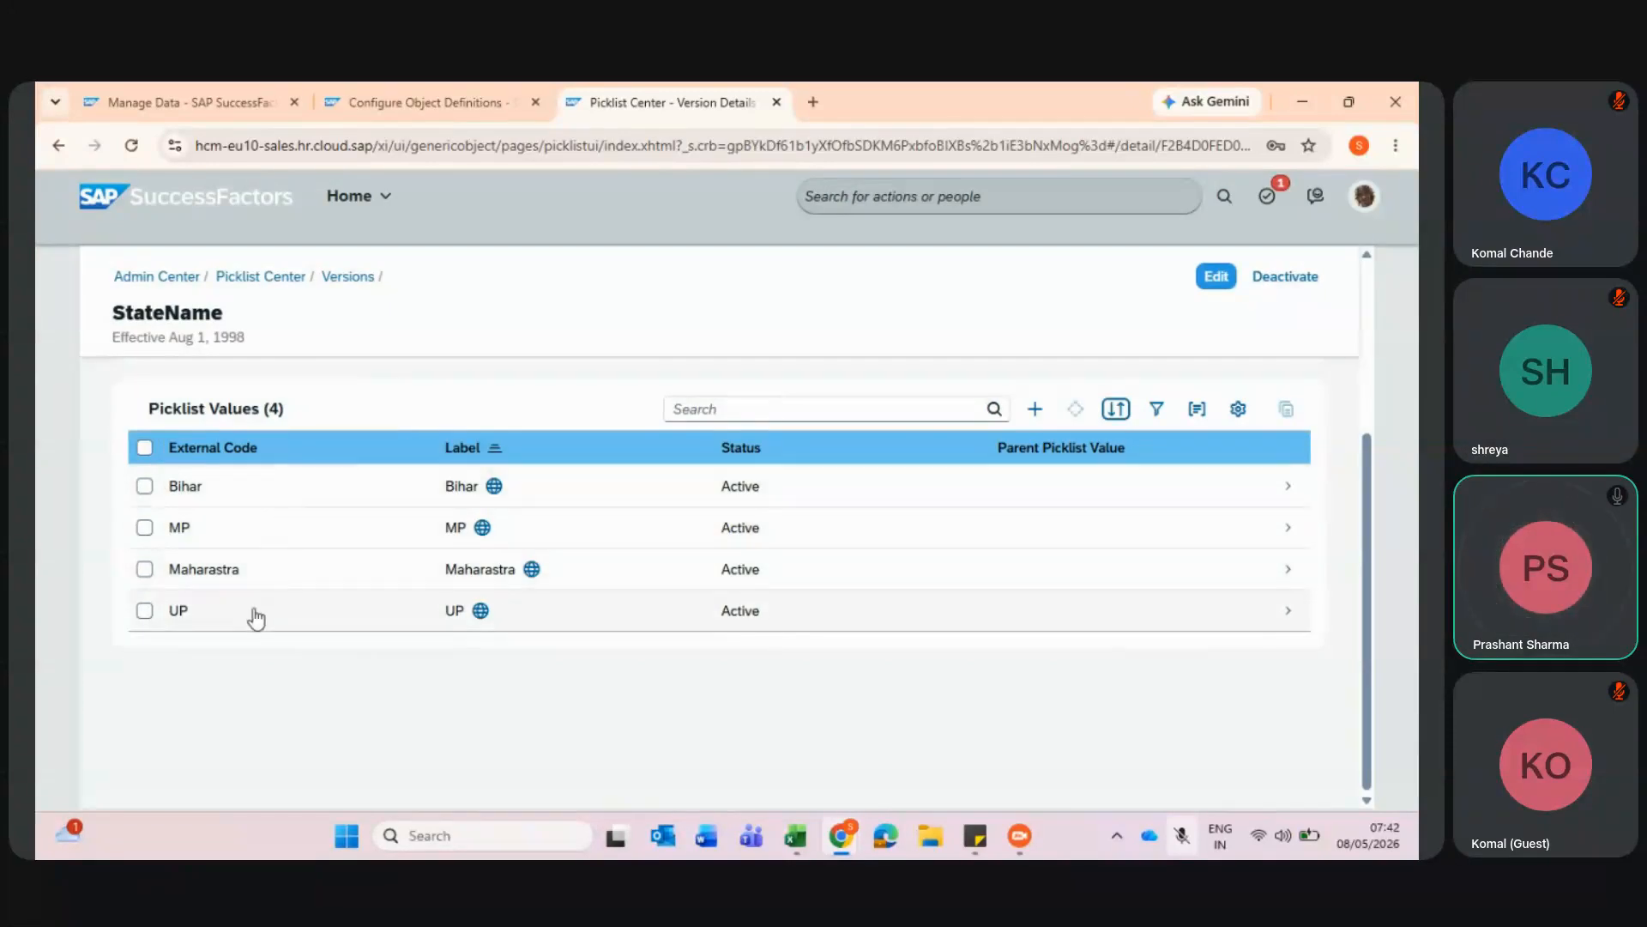
- Compare the order of the State Name options in Manage Data with the sorted values in Picklist Center
left_click(476, 84)
left_click(297, 111)
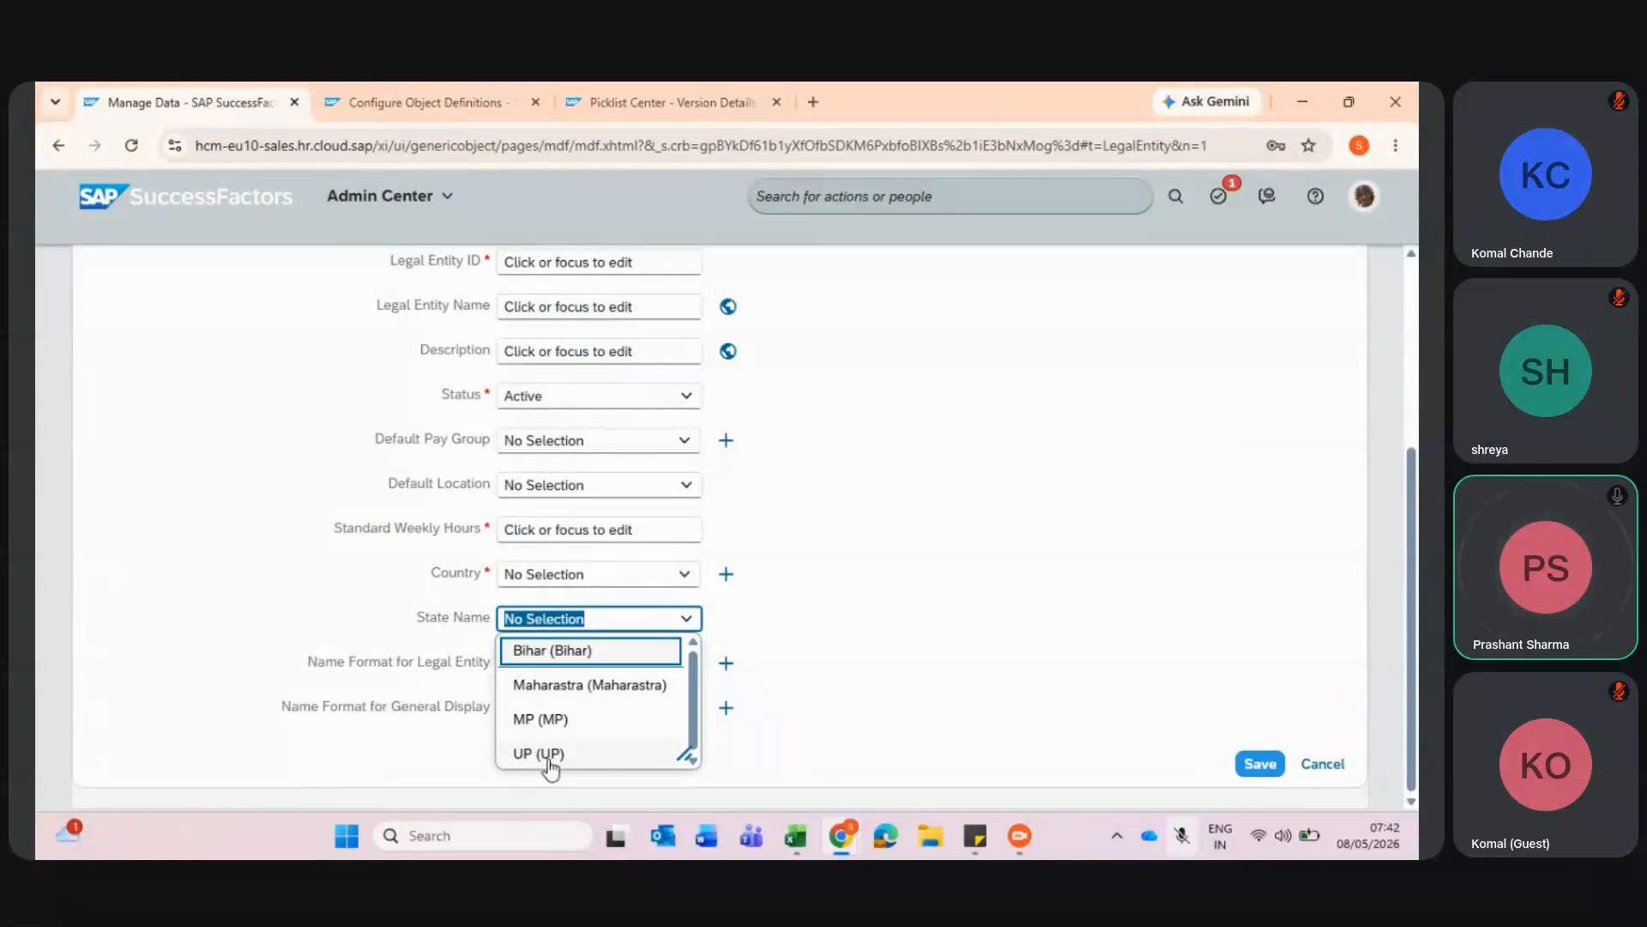
left_click(675, 88)
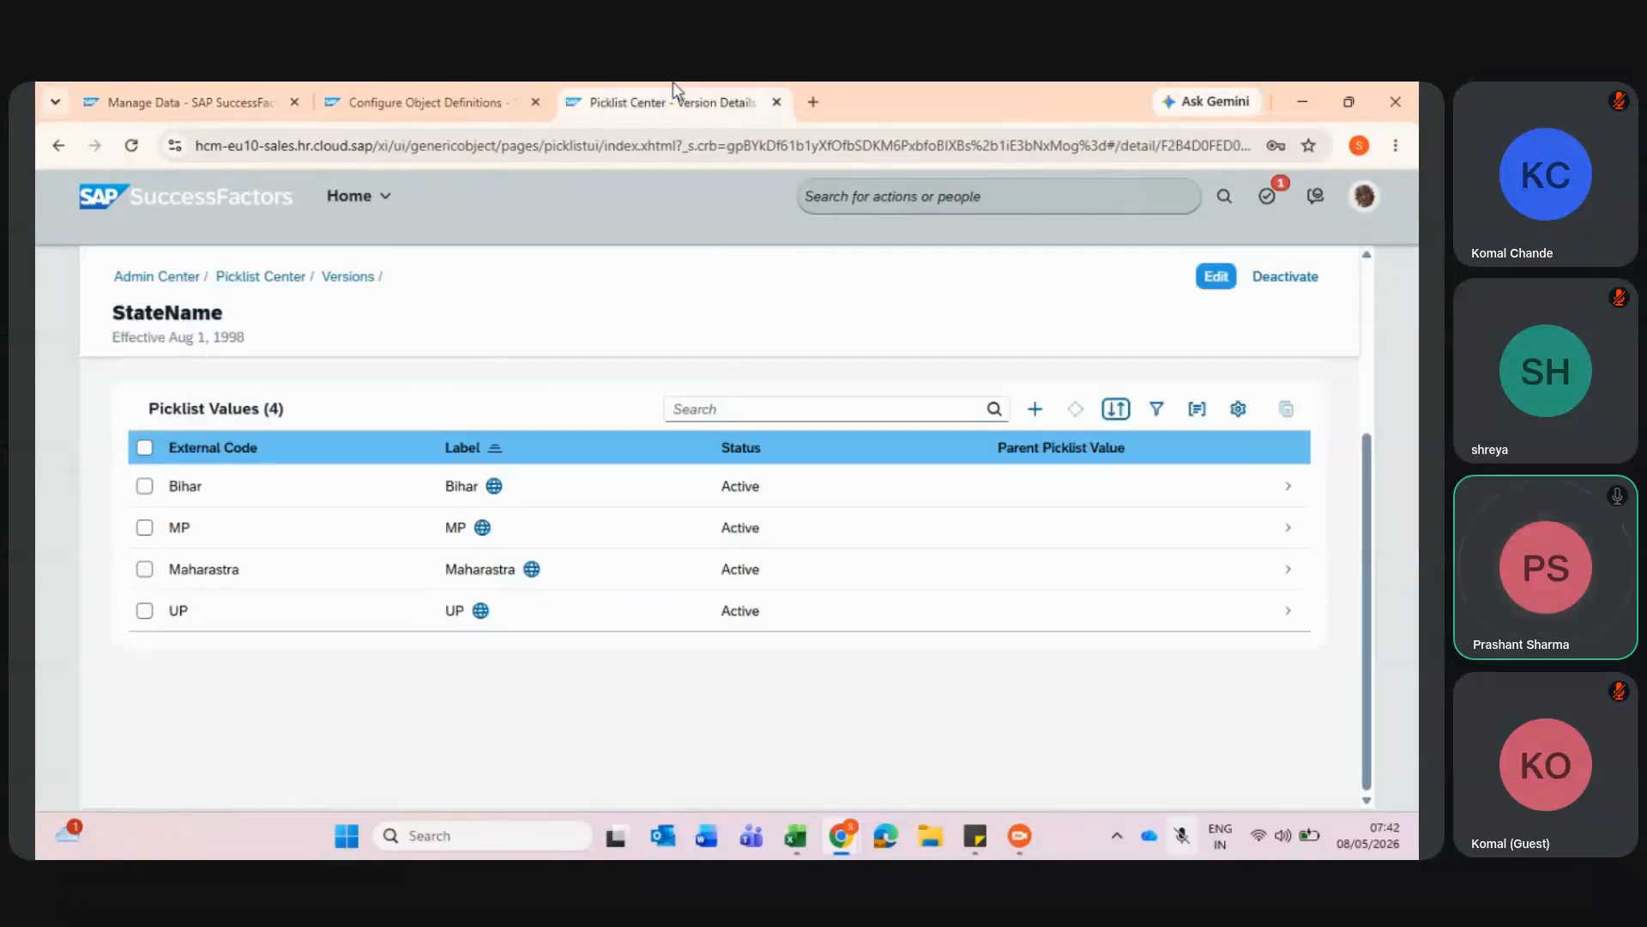
scroll(276, 563, "up", 2)
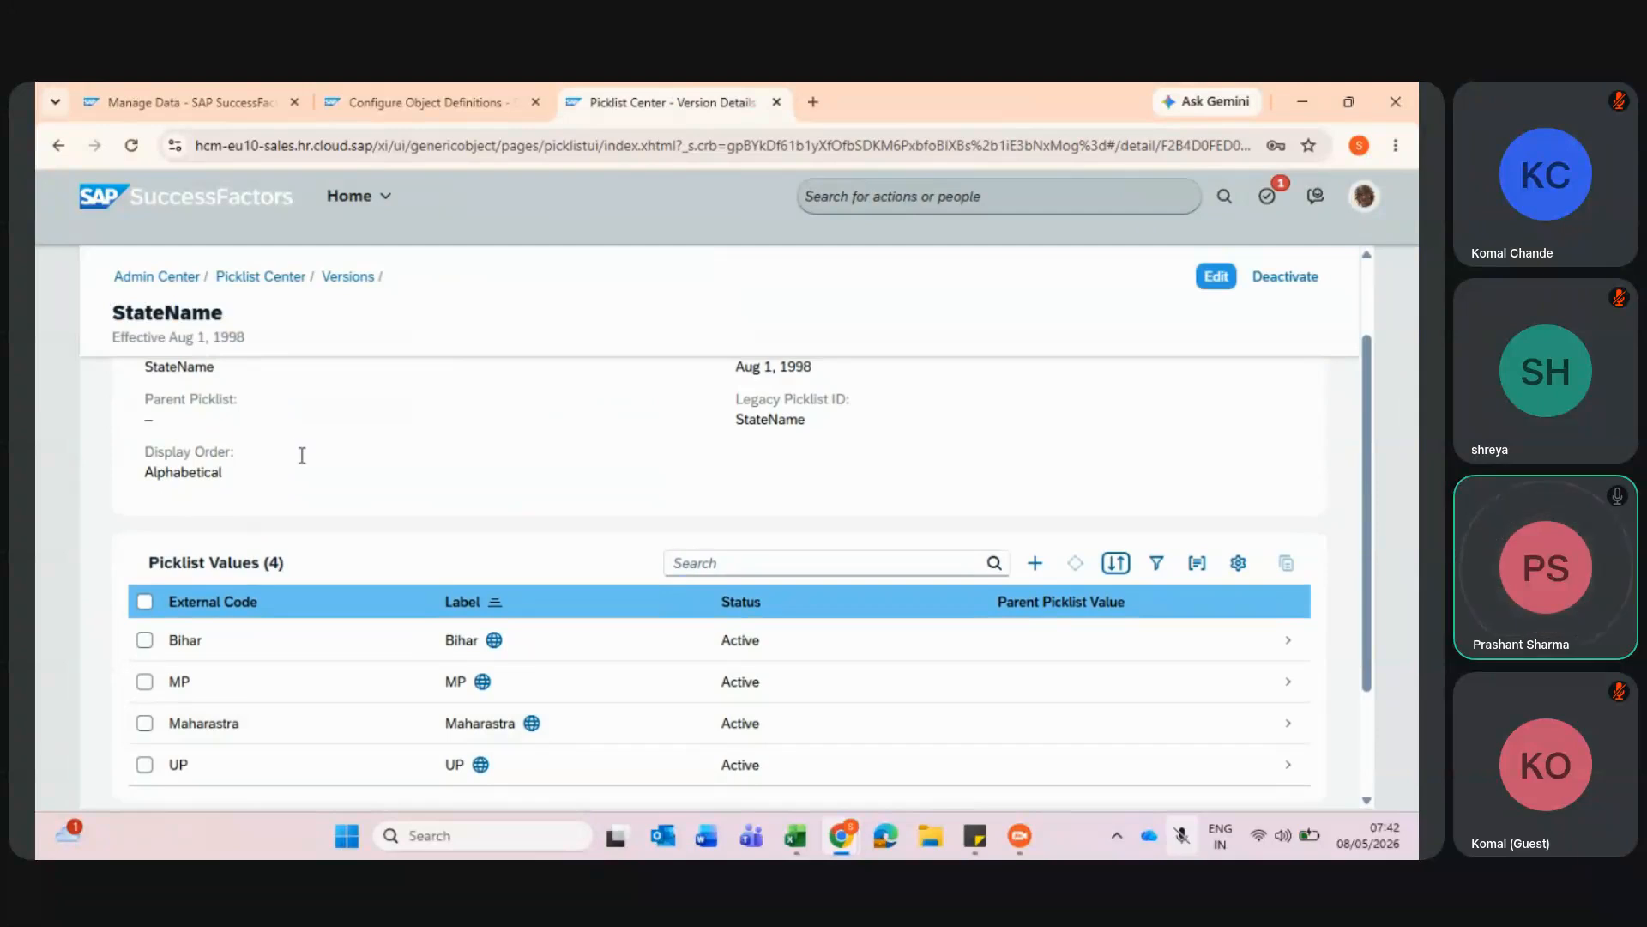
scroll(302, 454, "down", 2)
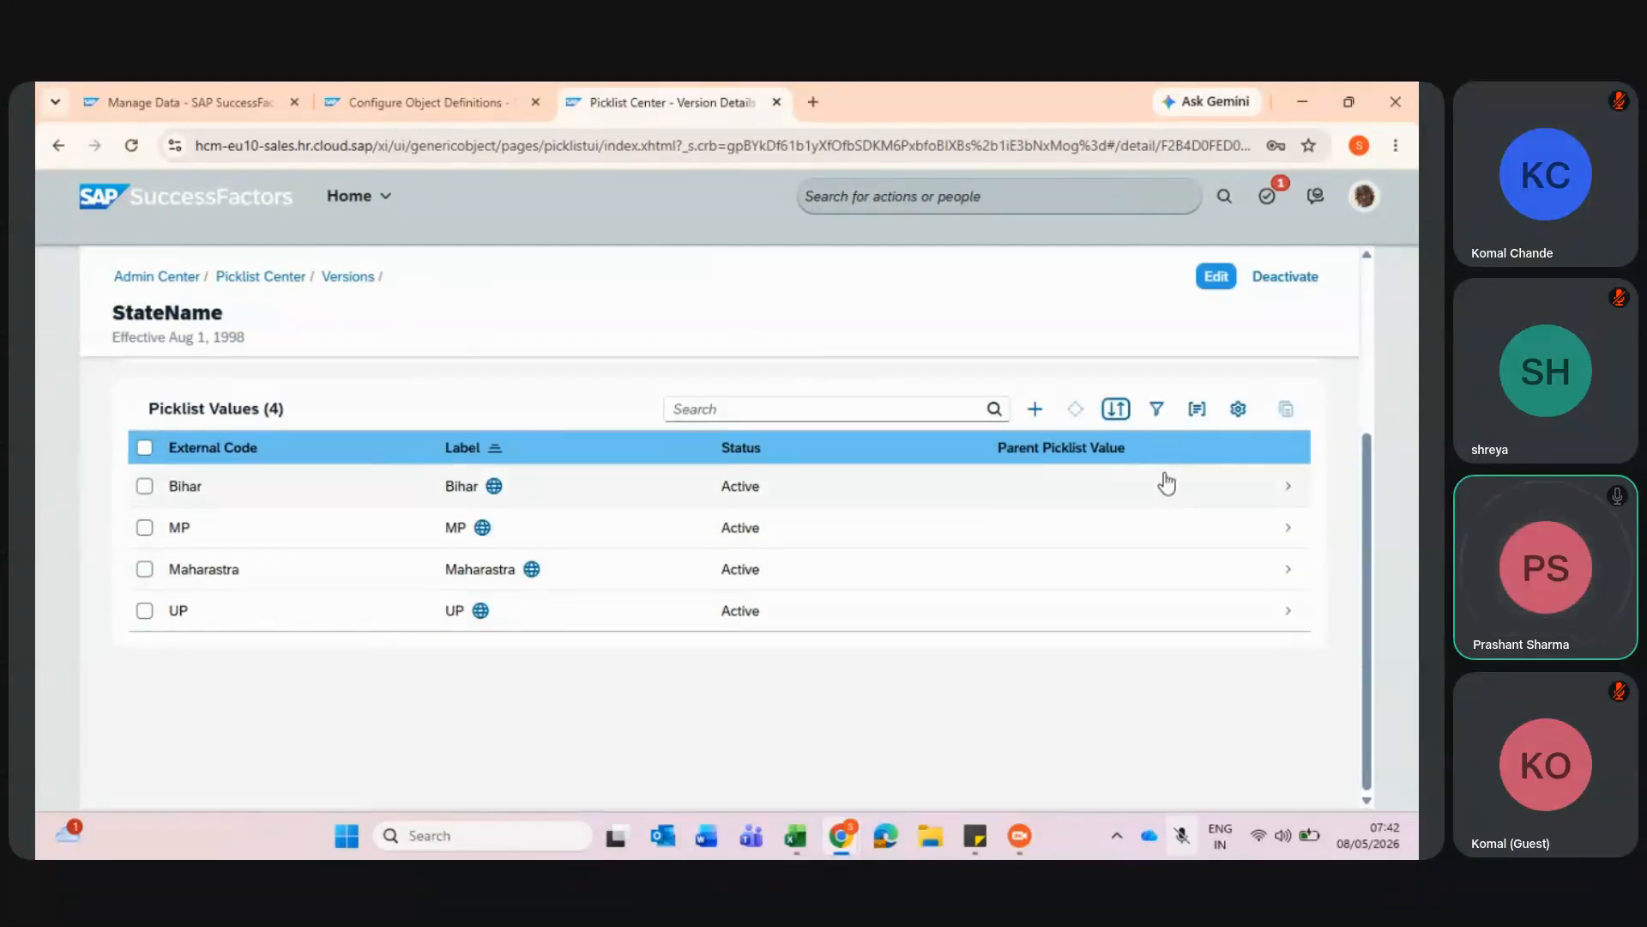
- Examine the filter fields and the Label condition operators offered for the picklist values, without applying a filter
left_click(1157, 409)
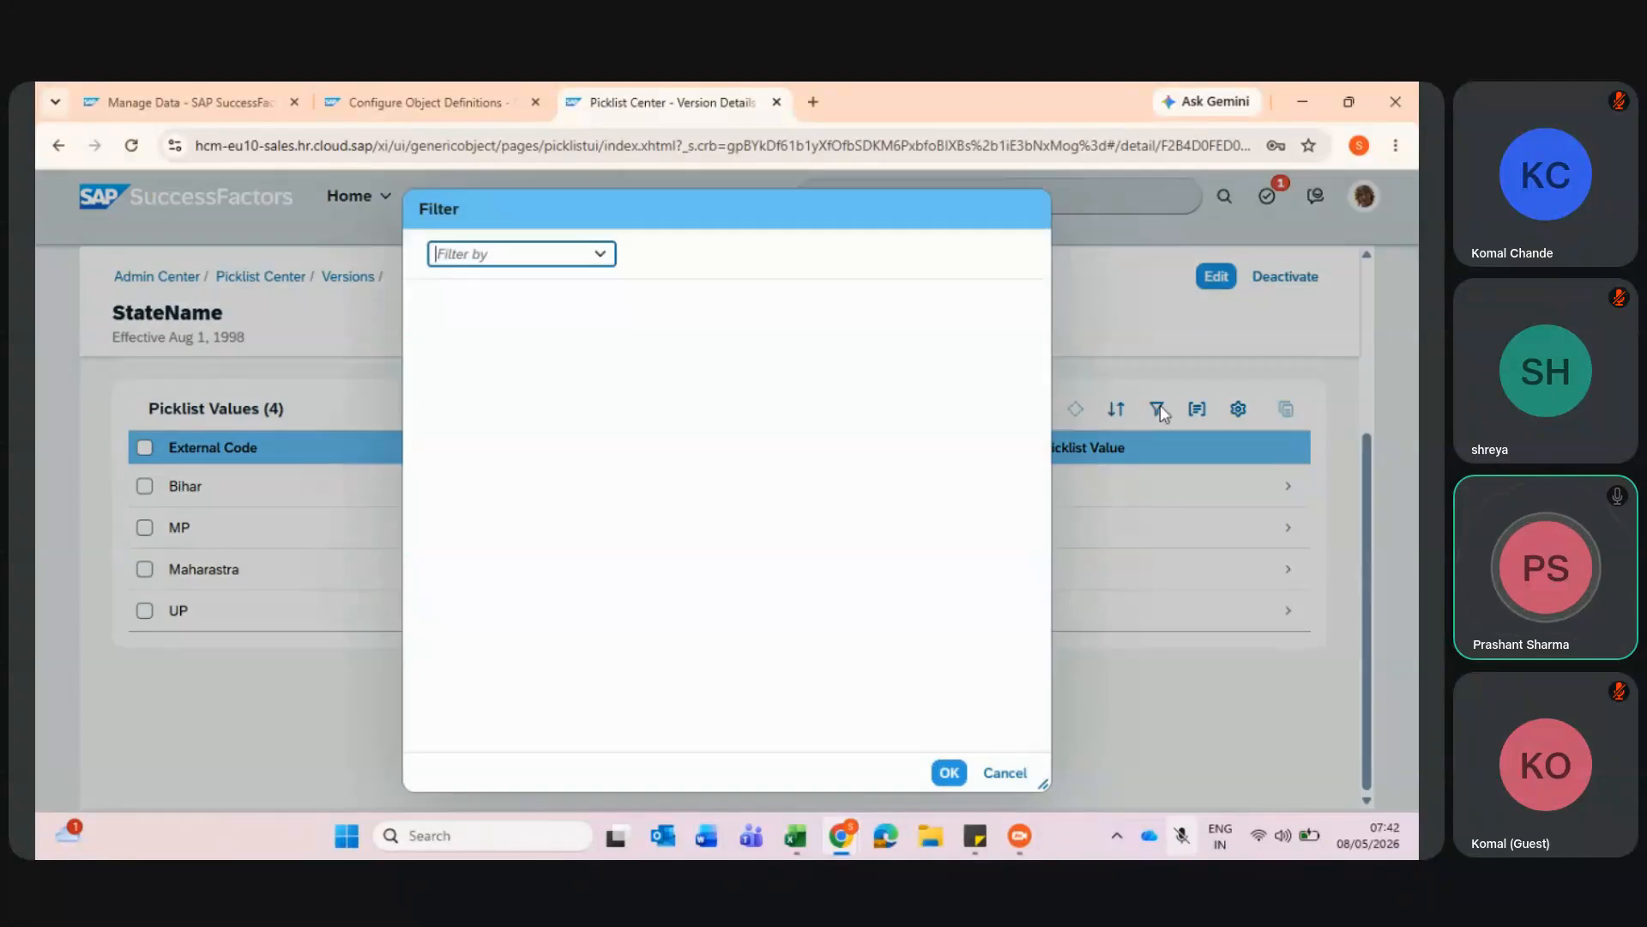
left_click(600, 254)
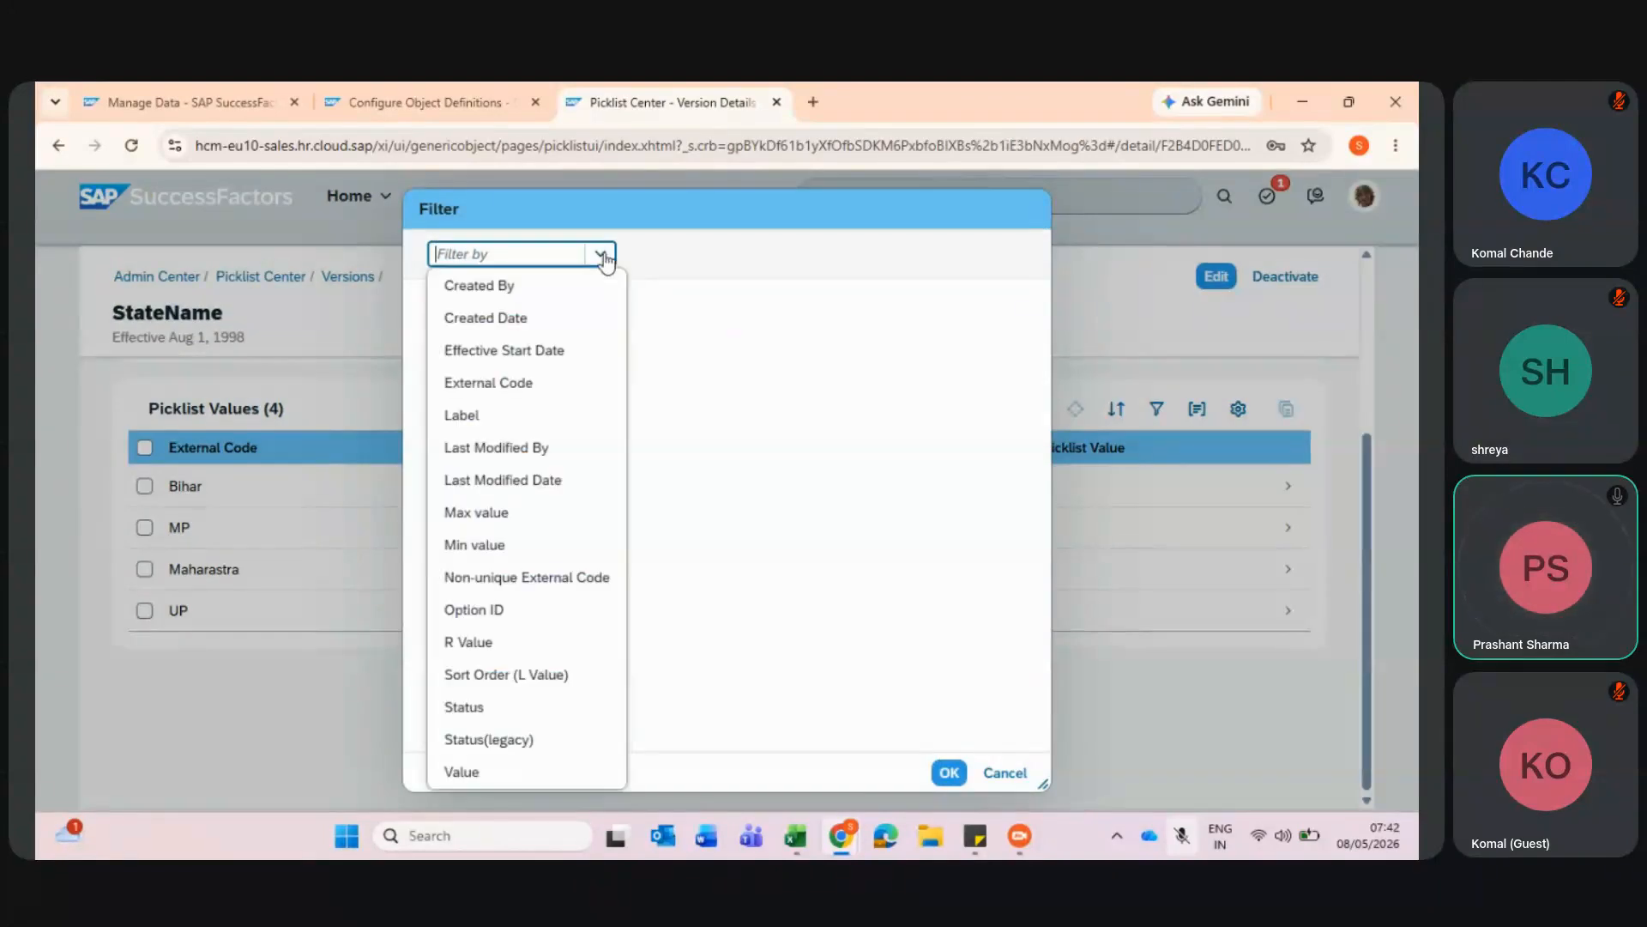
left_click(474, 418)
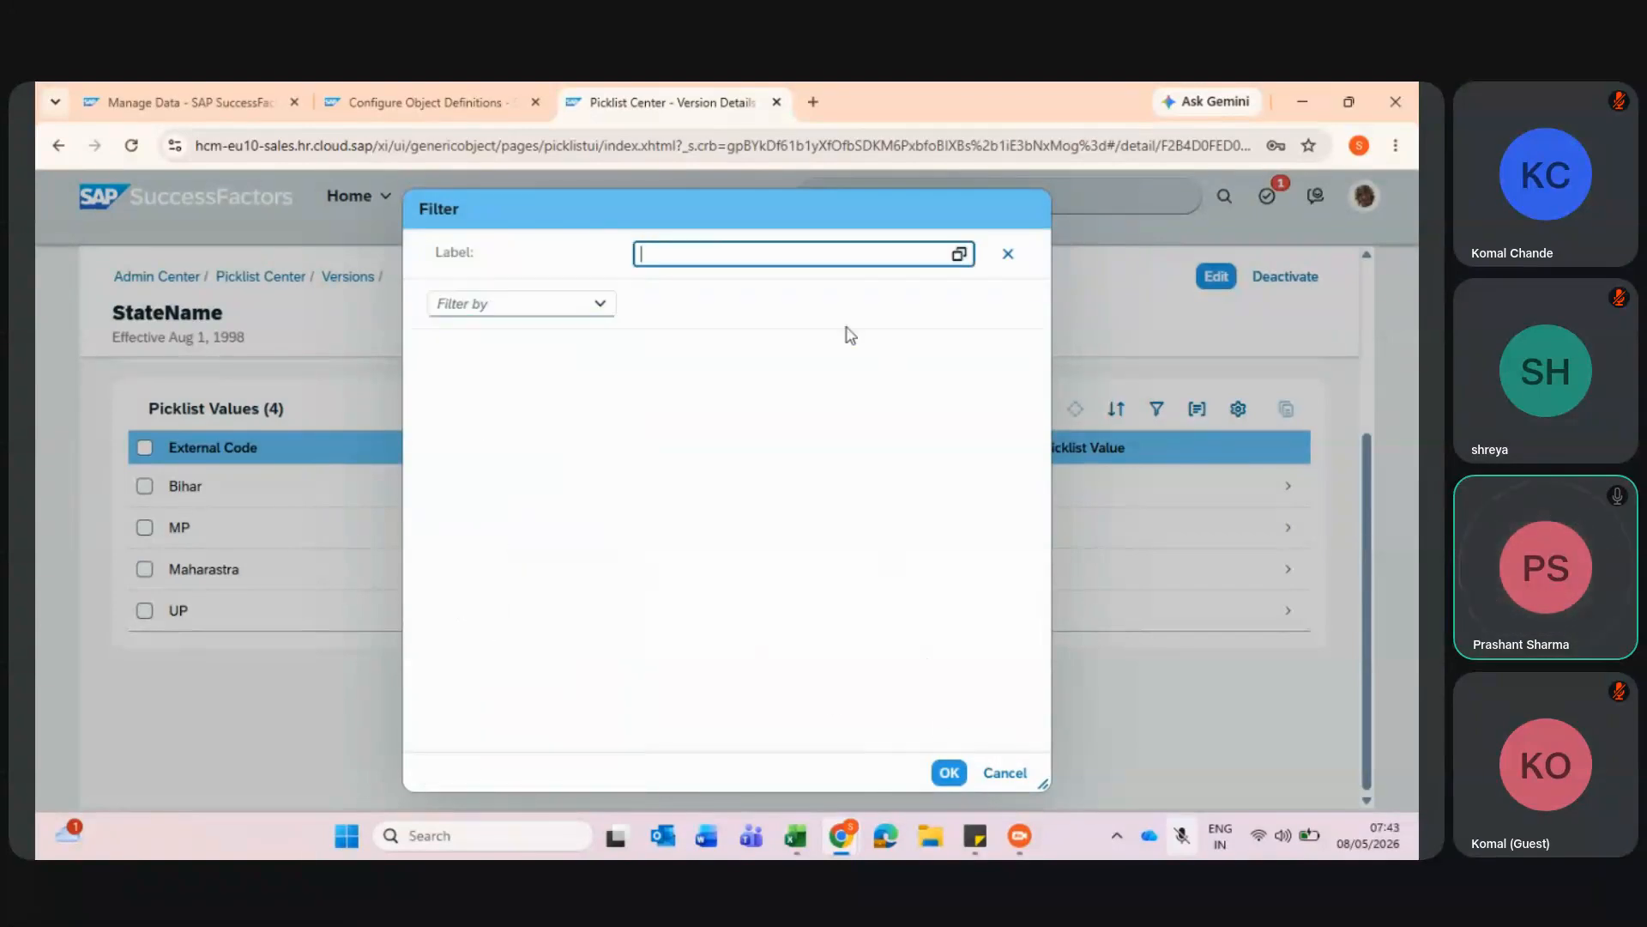
left_click(957, 257)
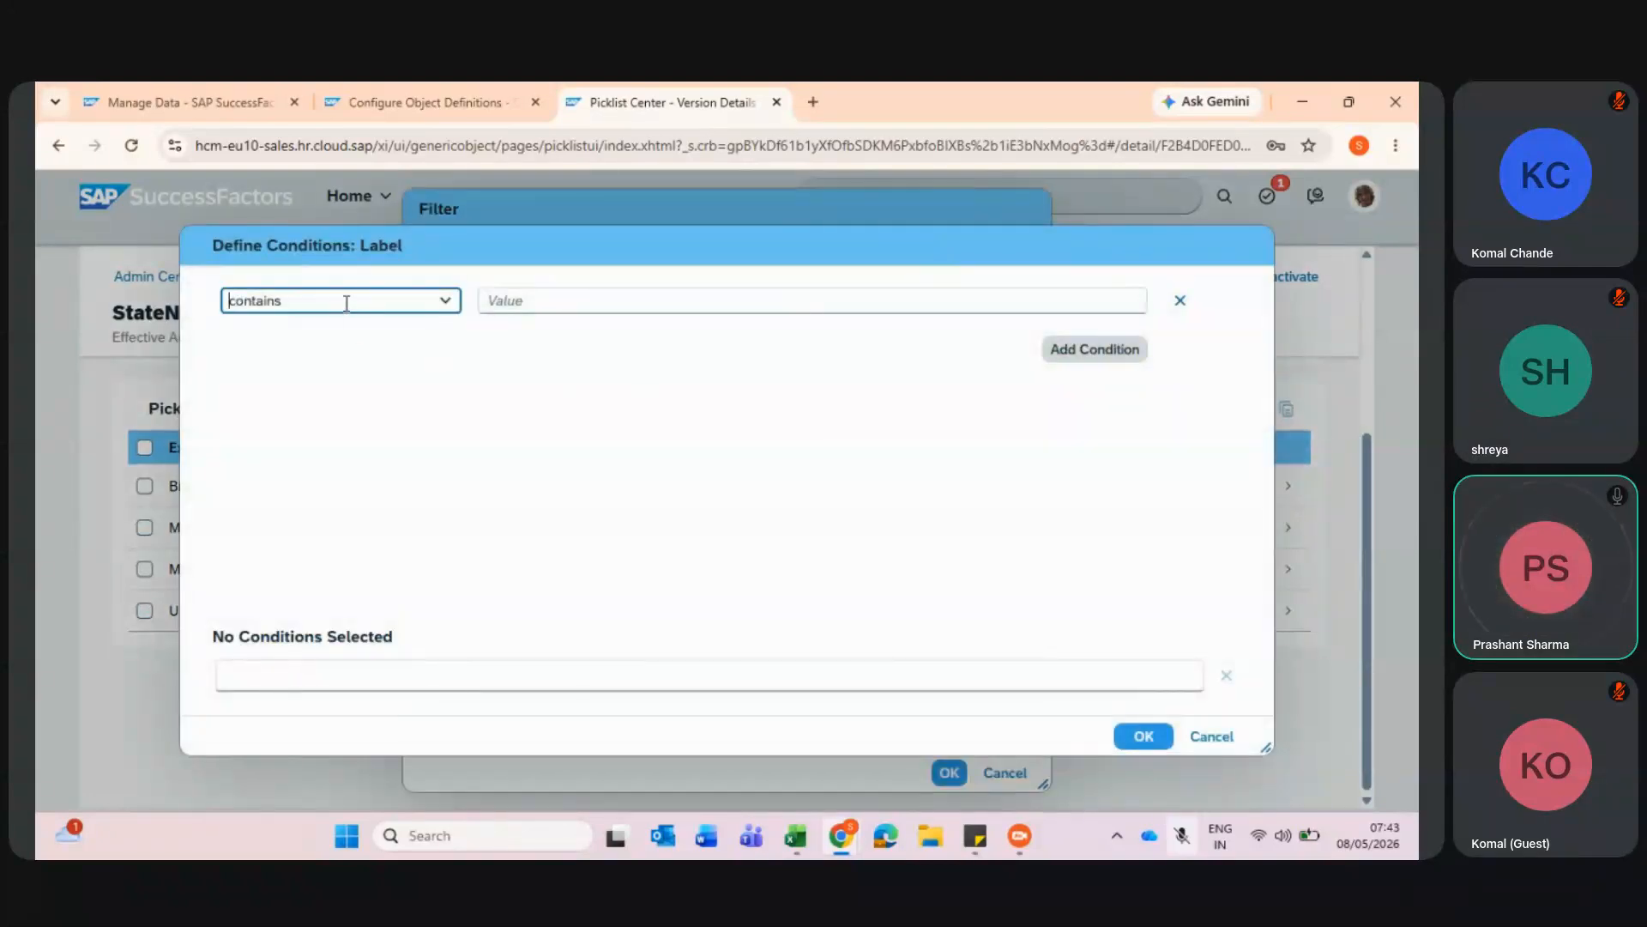
left_click(445, 301)
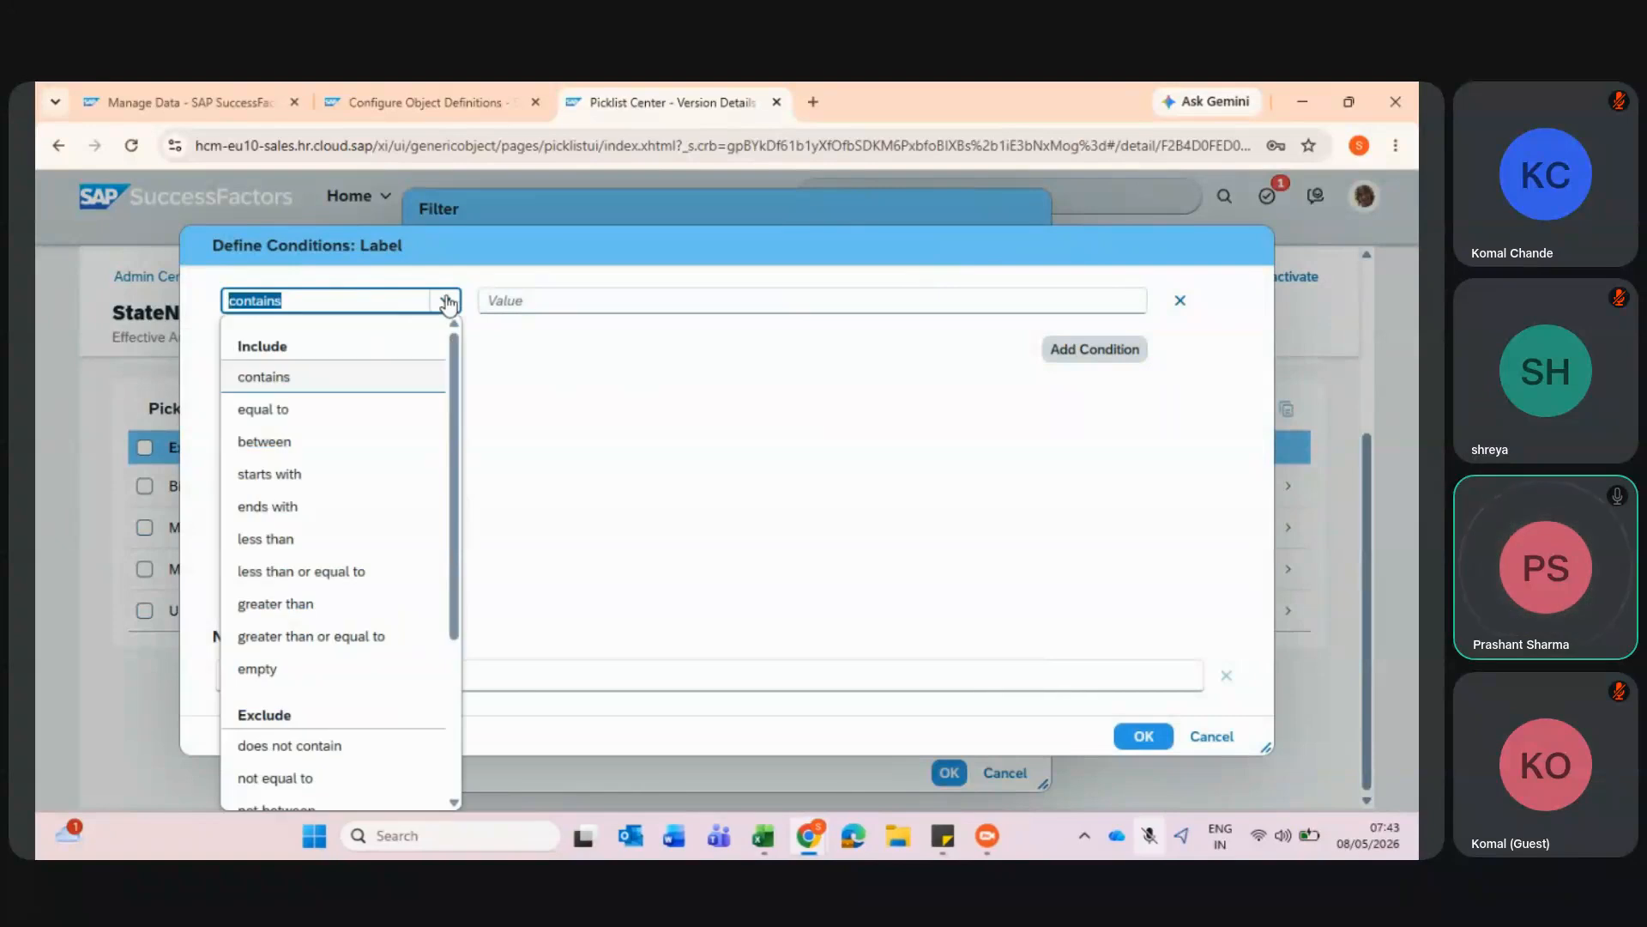
left_click(822, 416)
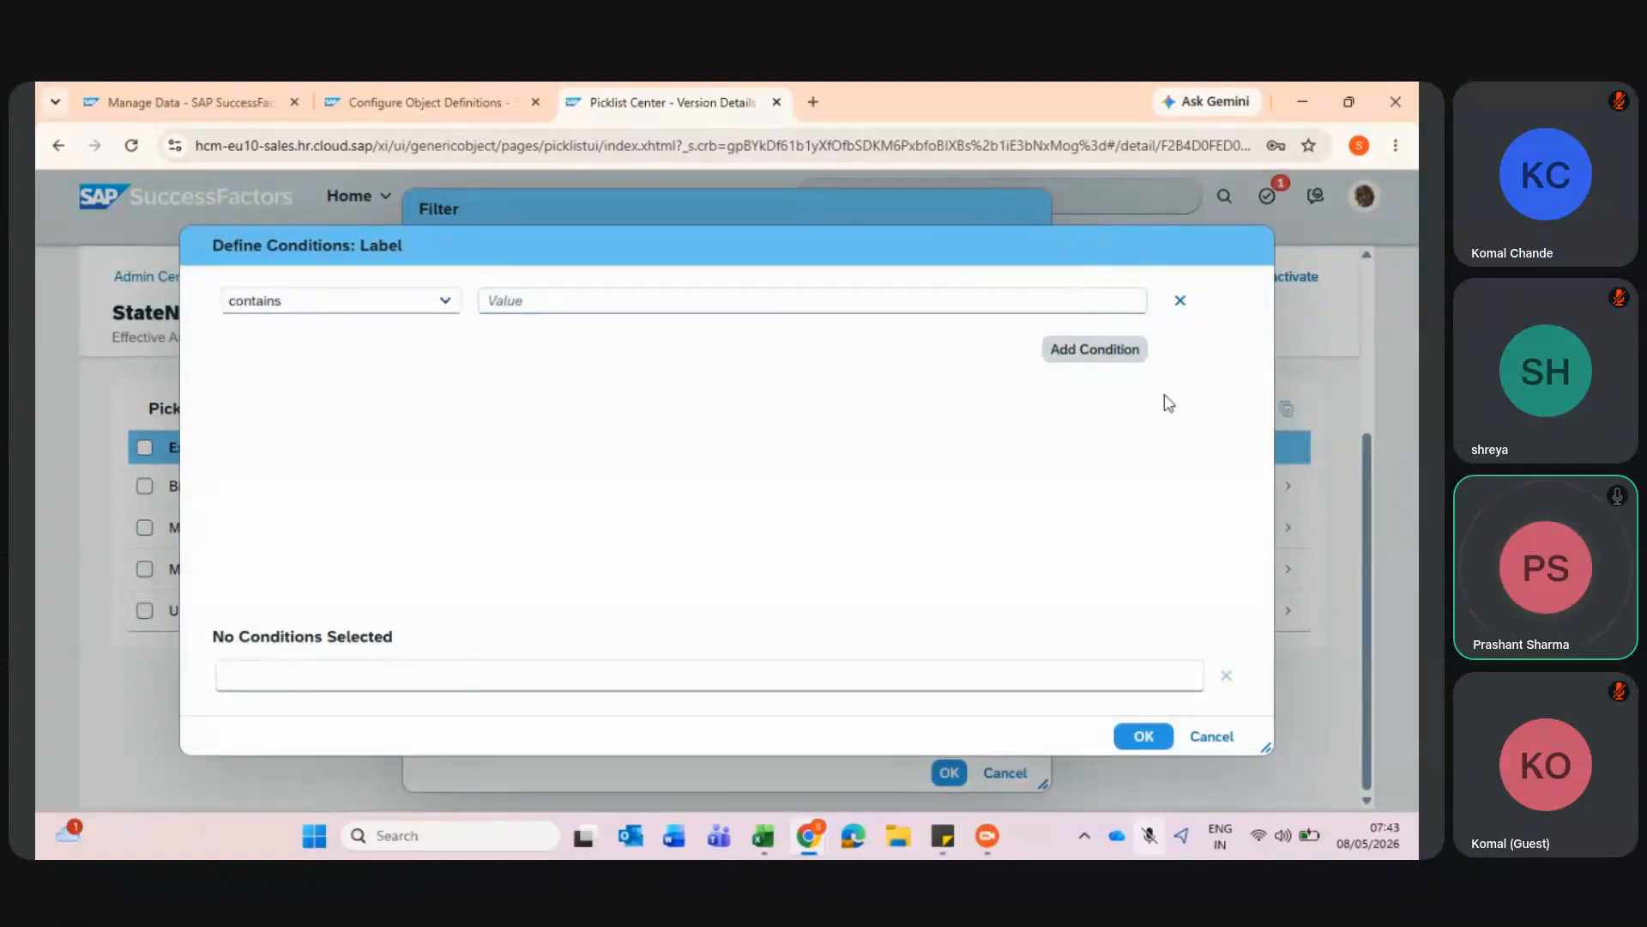
left_click(1211, 737)
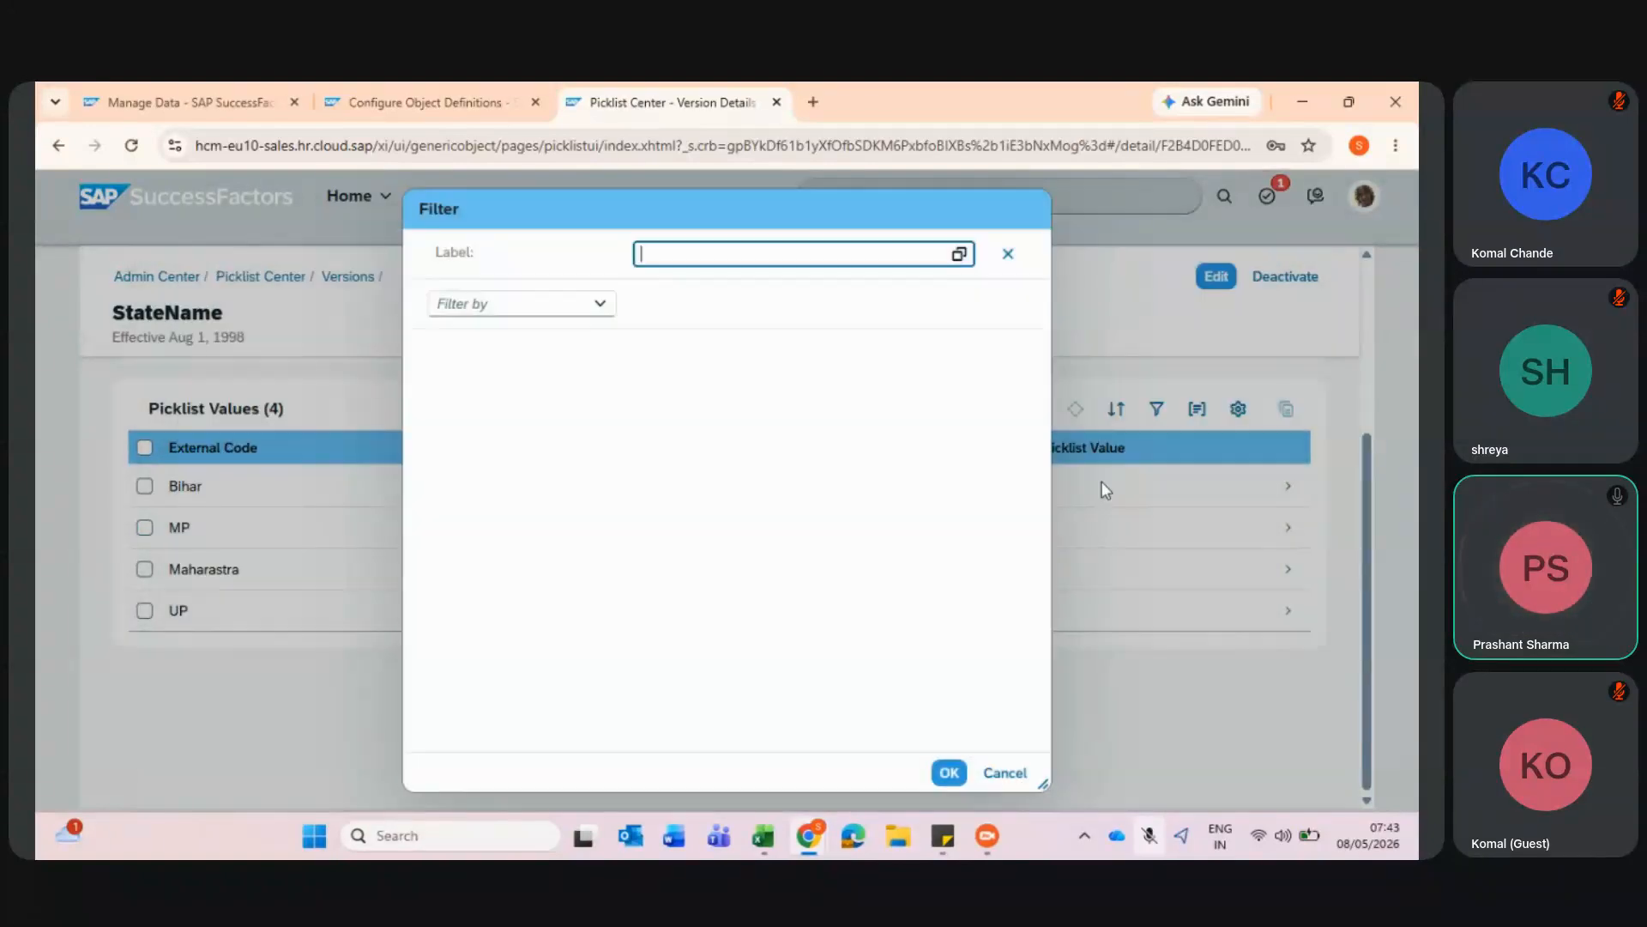
left_click(1009, 260)
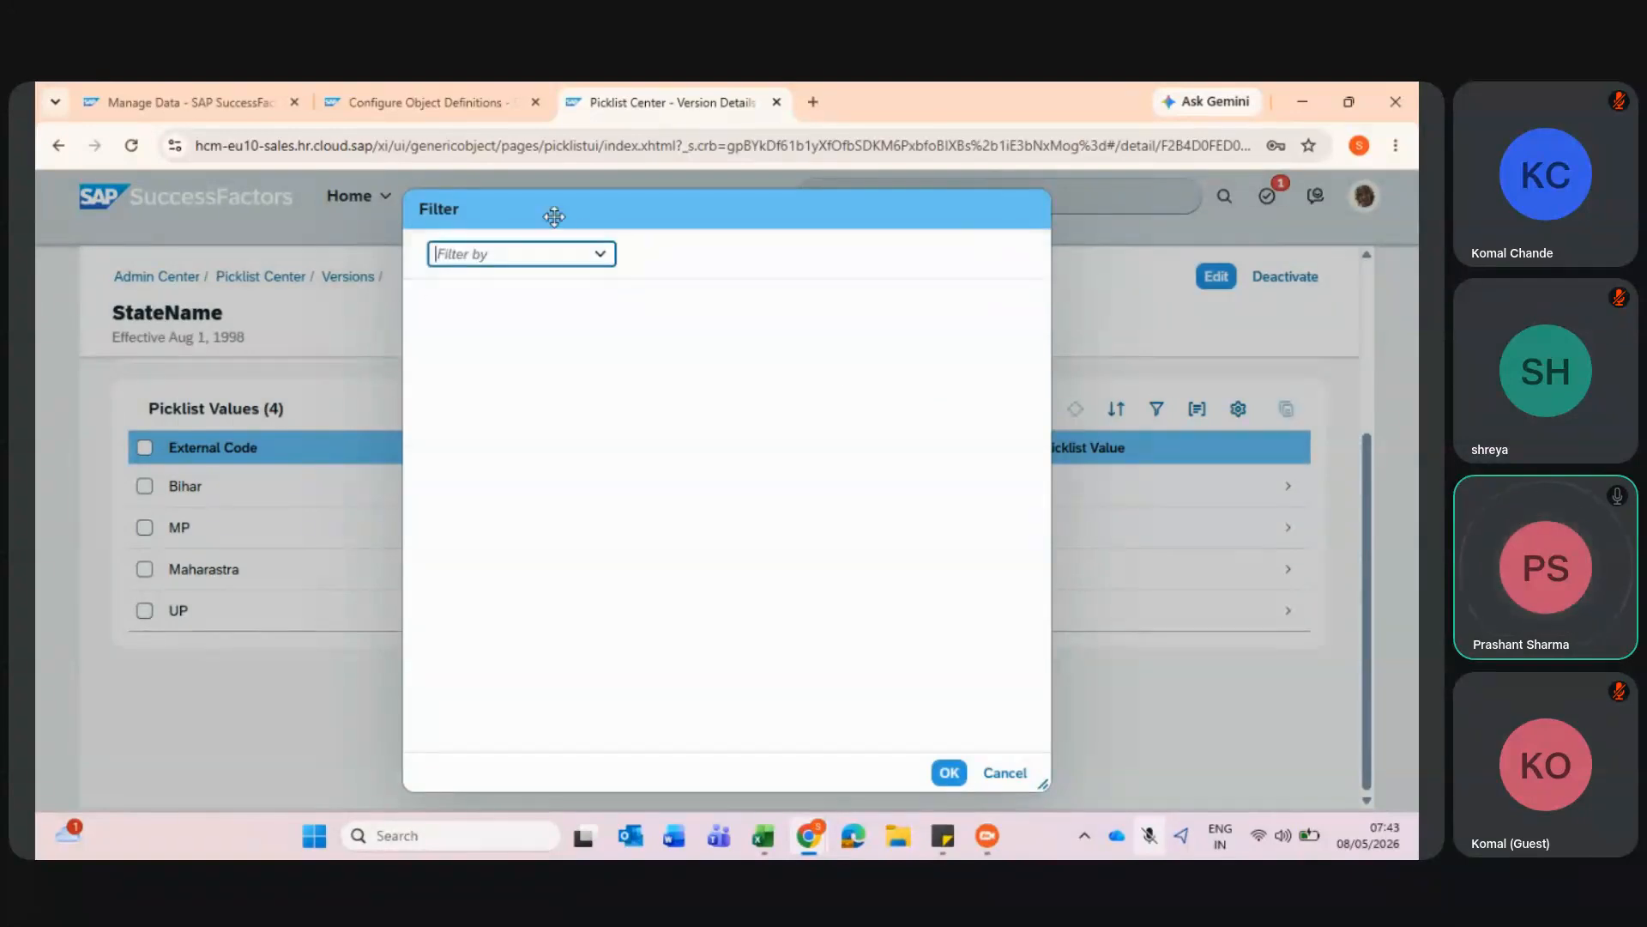
left_click(592, 256)
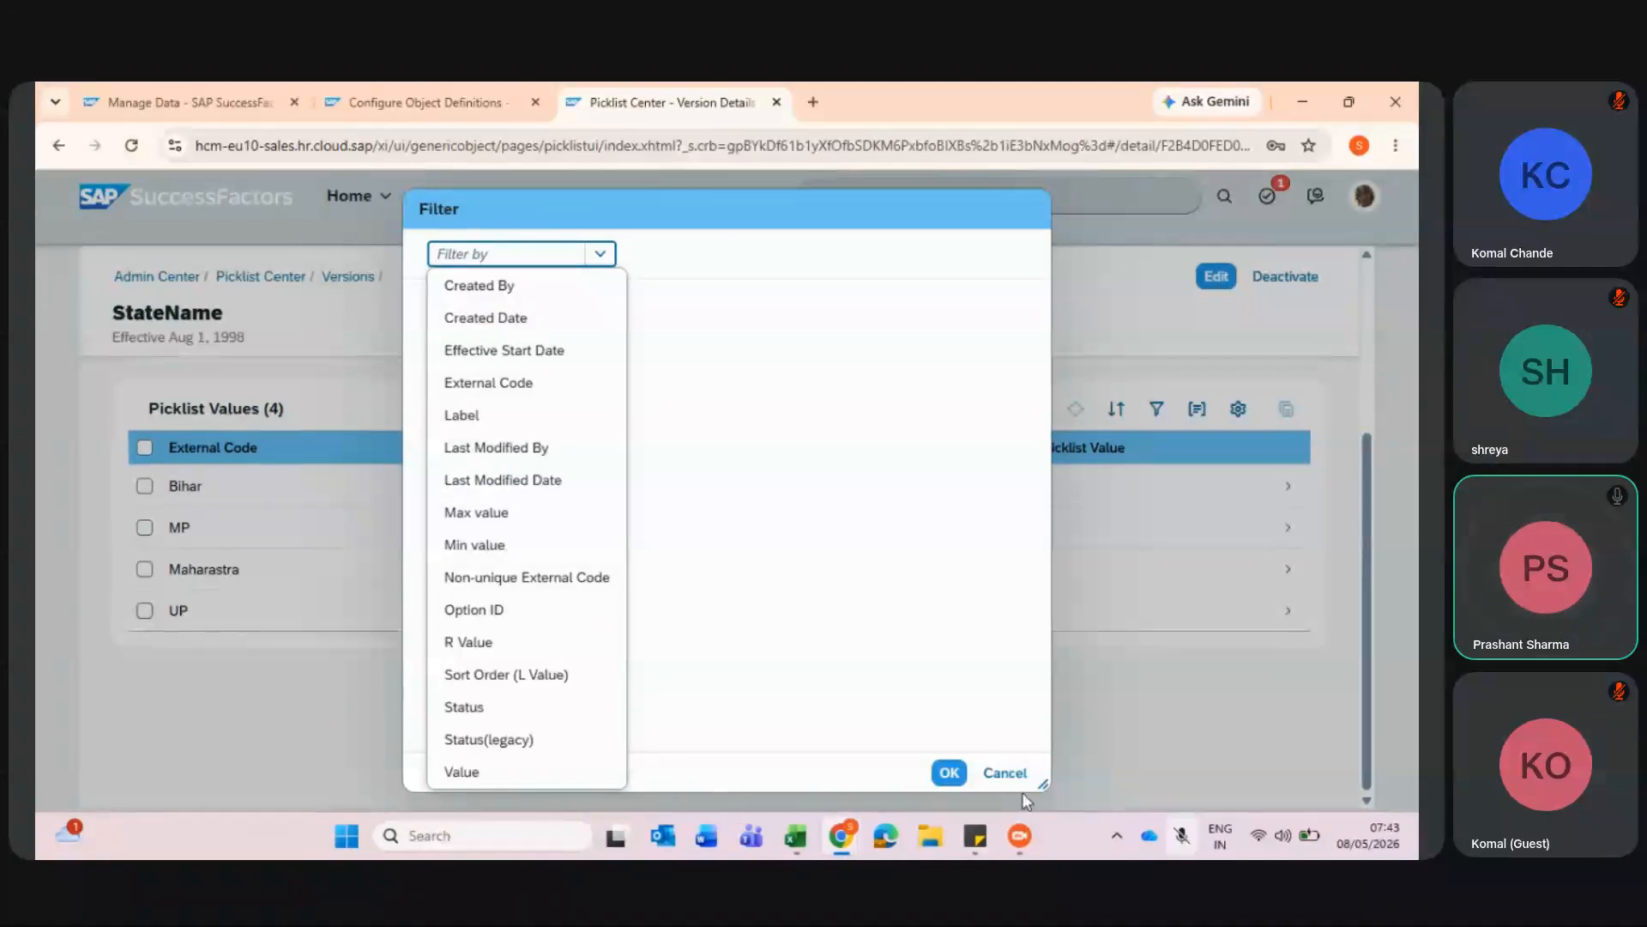
left_click(1007, 775)
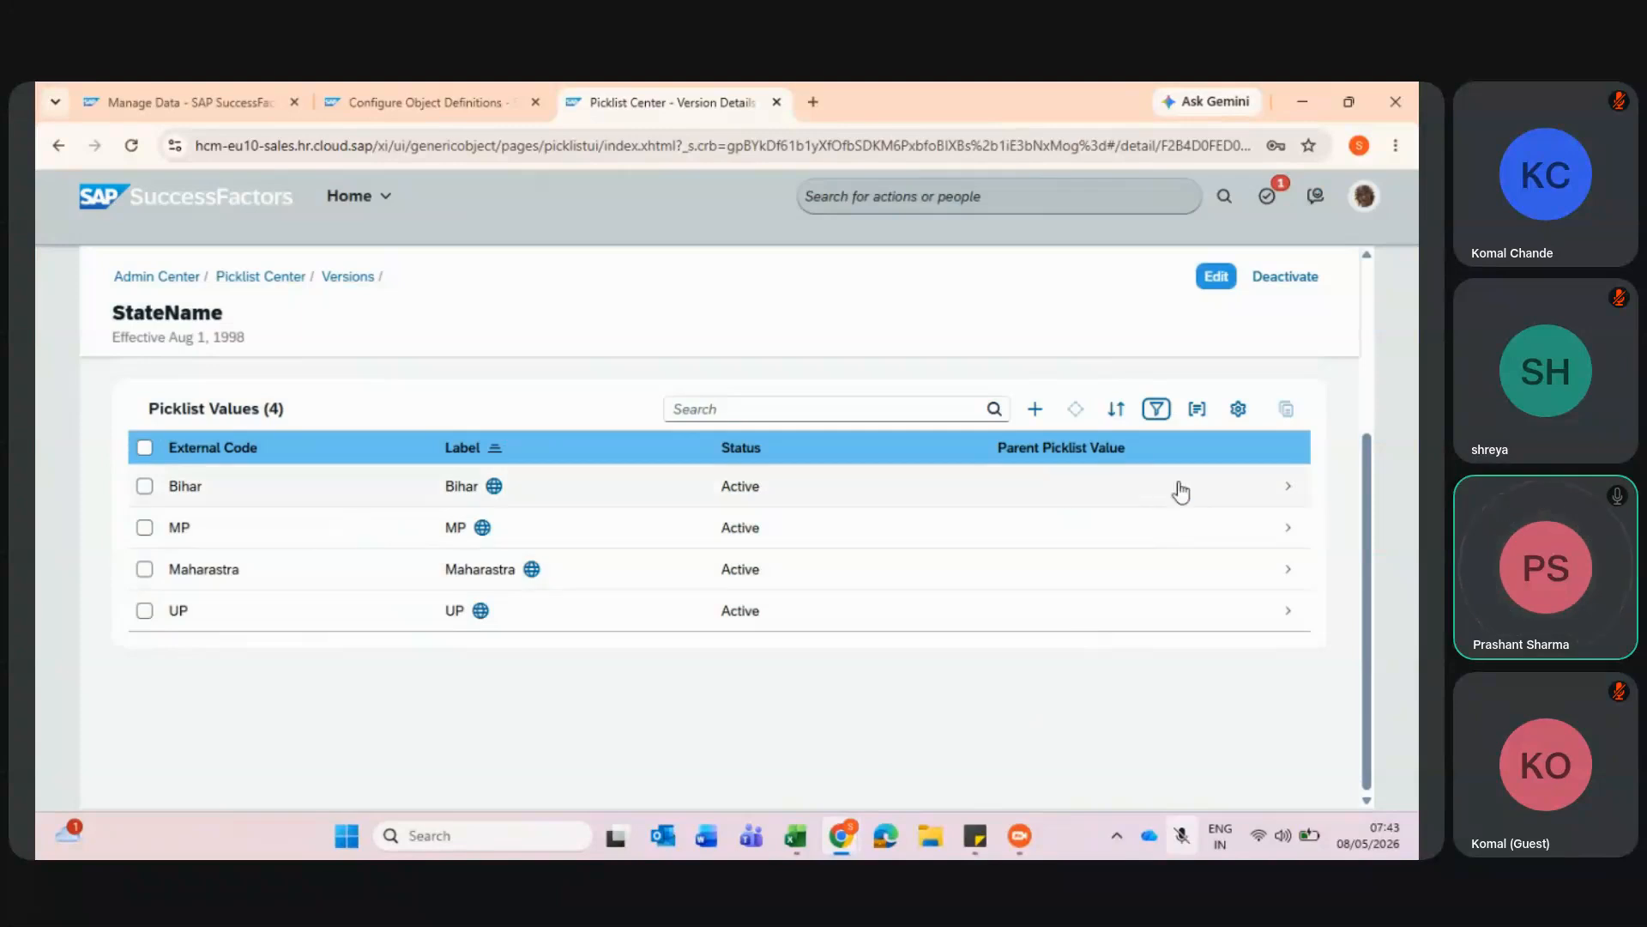
- Examine the columns available for the StateName picklist values table without changing the column selection
left_click(1236, 410)
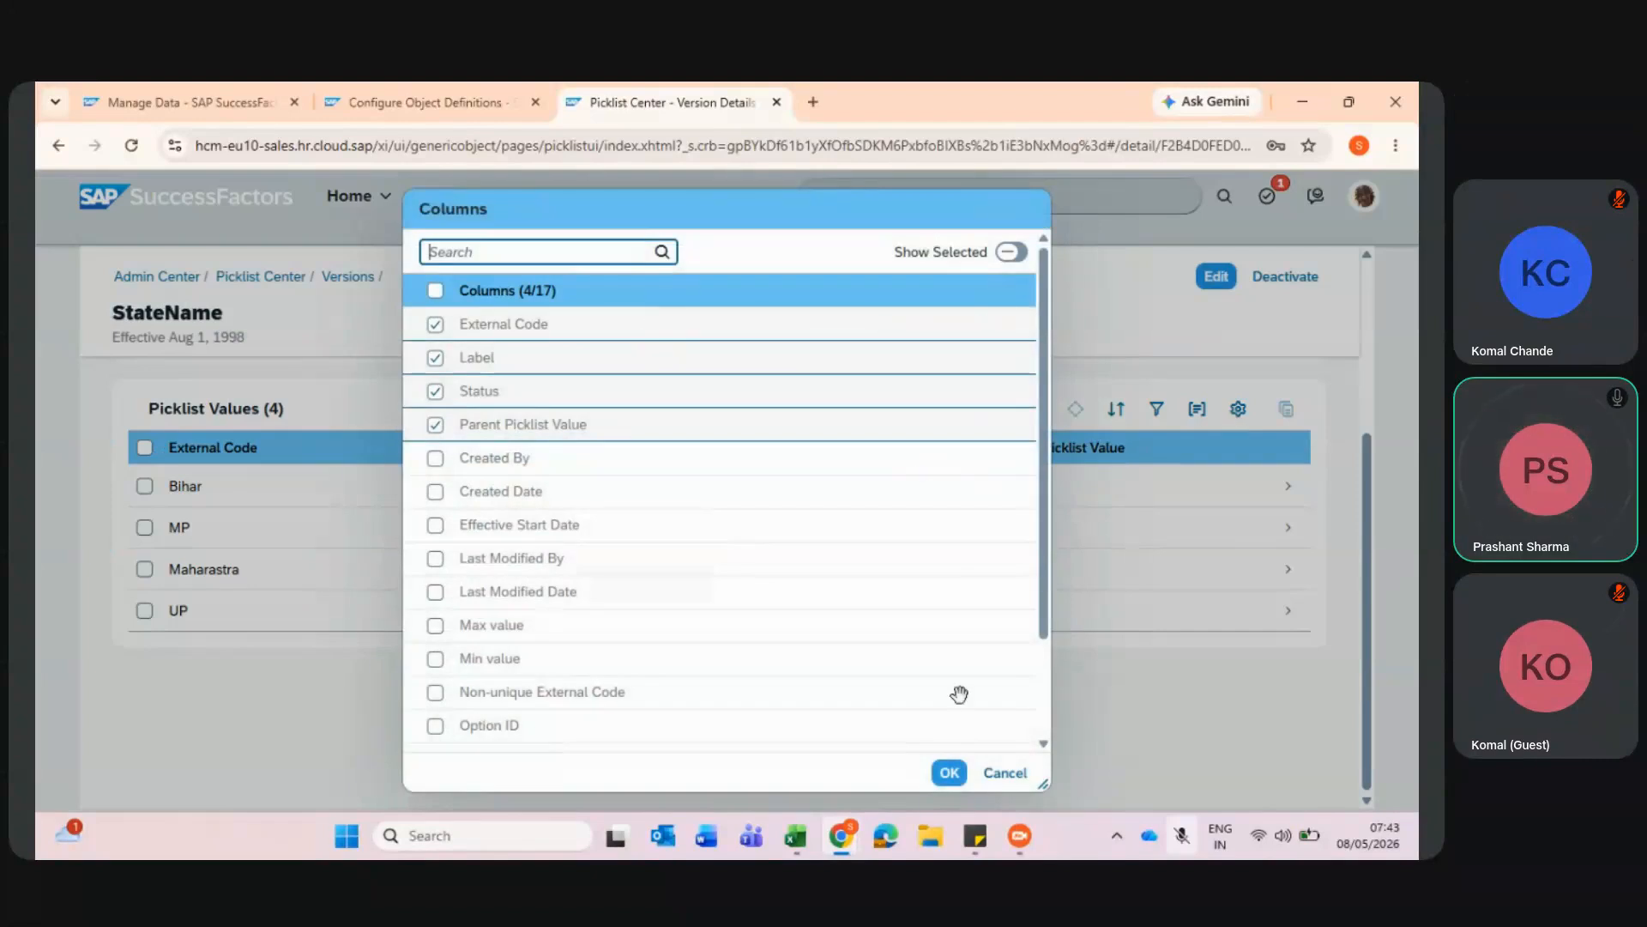
left_click(950, 772)
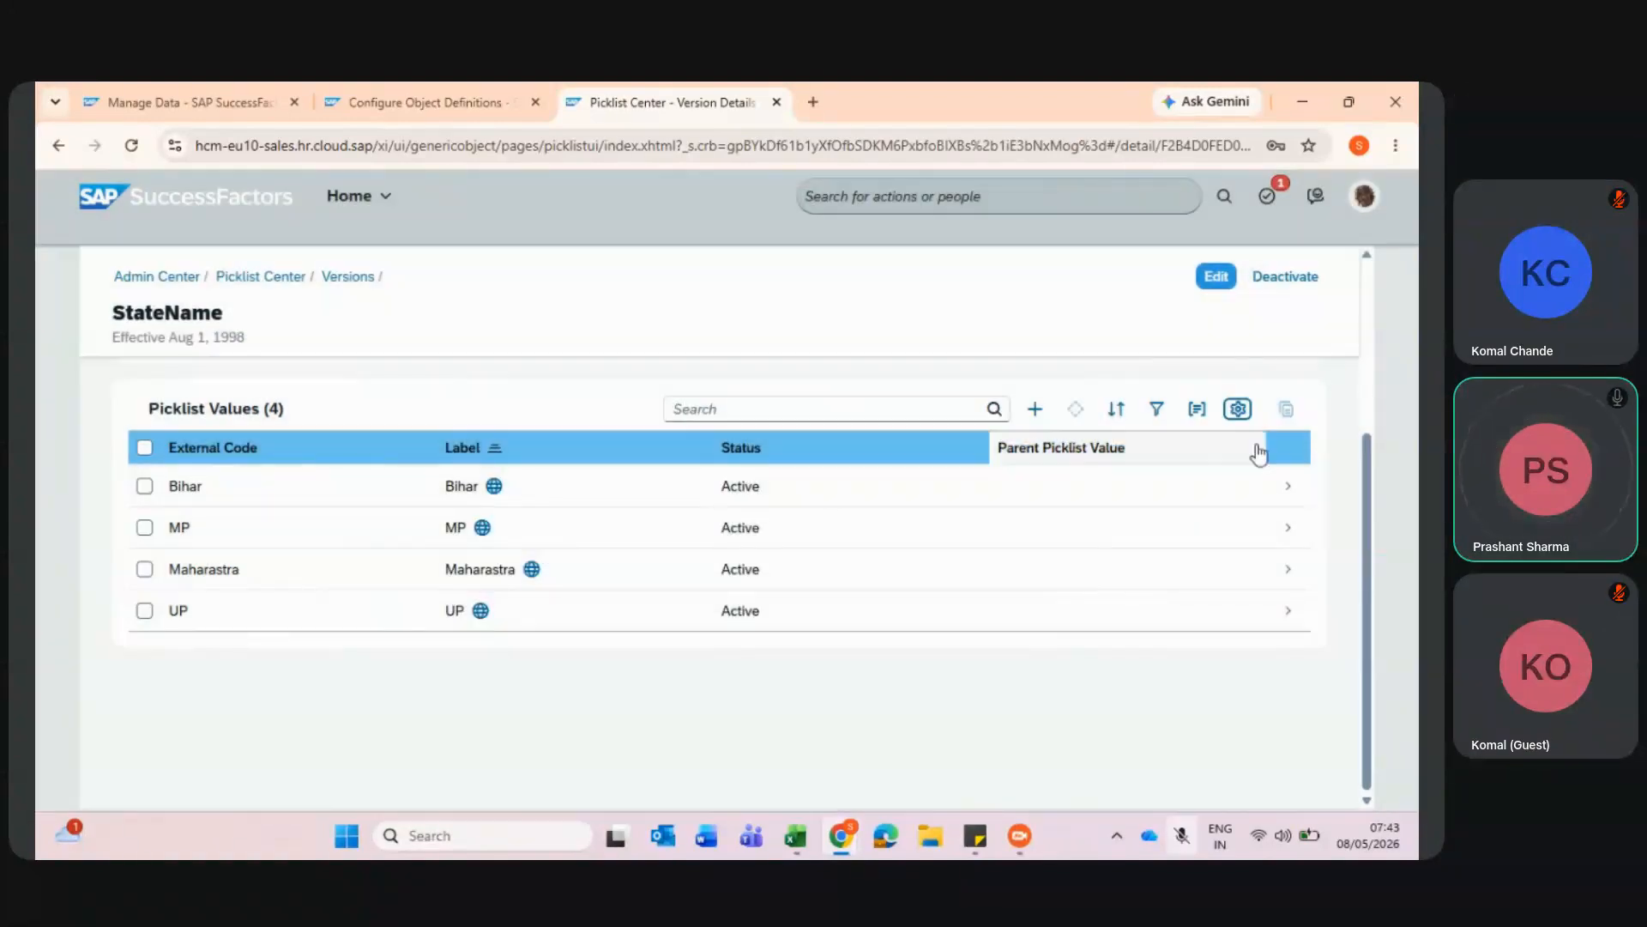
left_click(1236, 411)
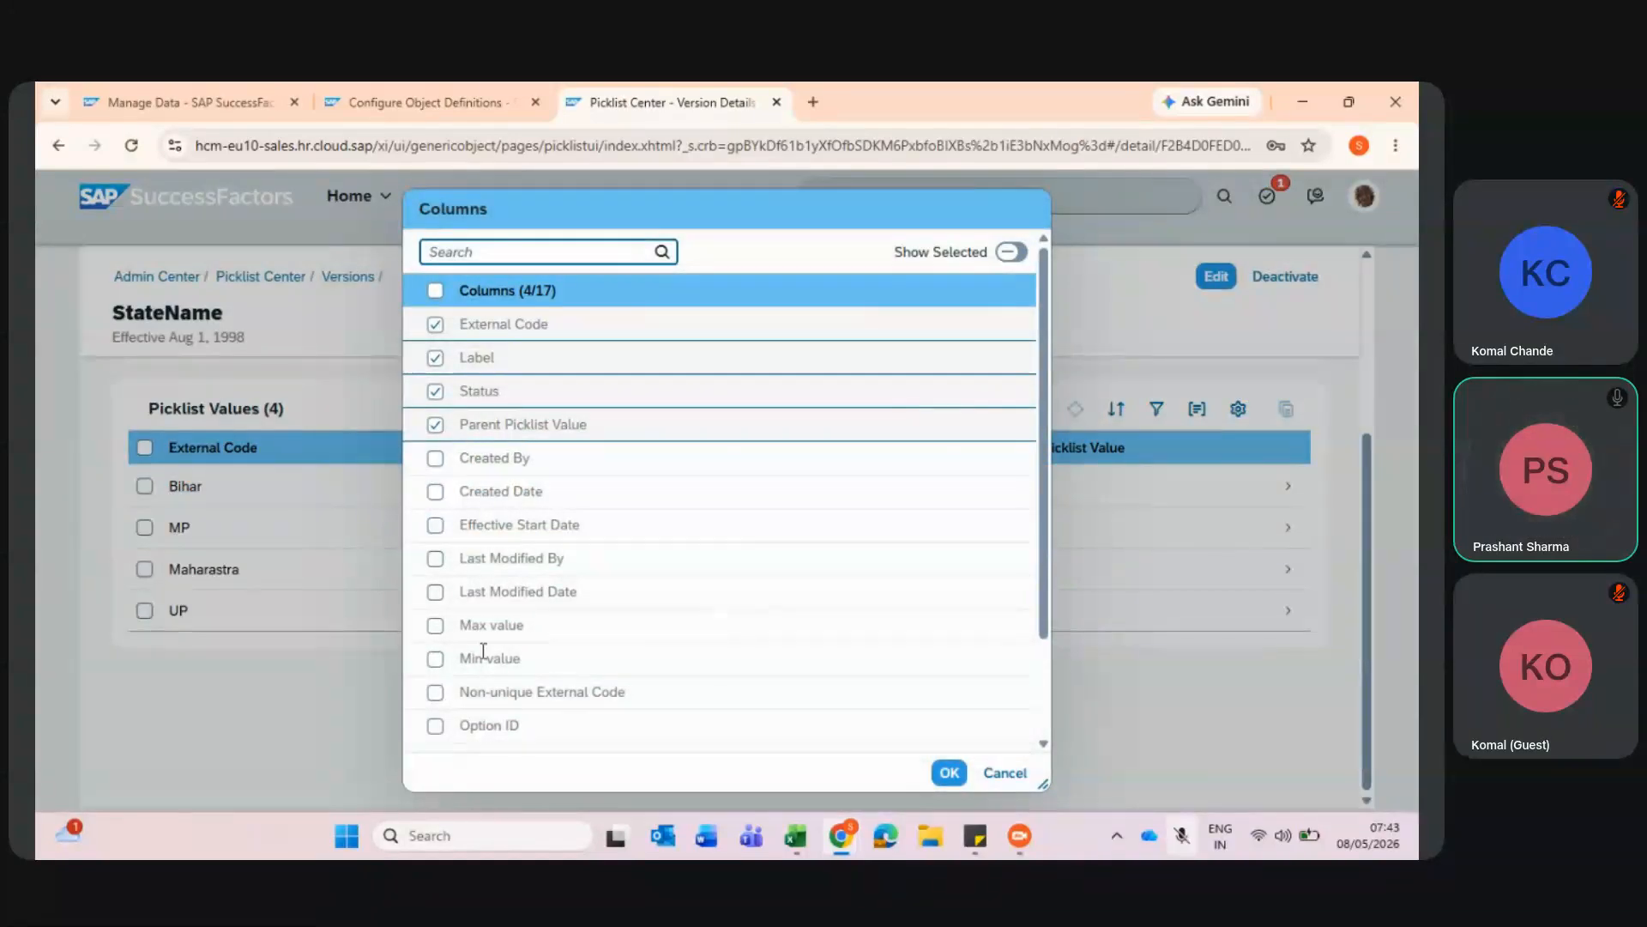
scroll(483, 652, "down", 2)
left_click(1005, 772)
scroll(700, 495, "up", 3)
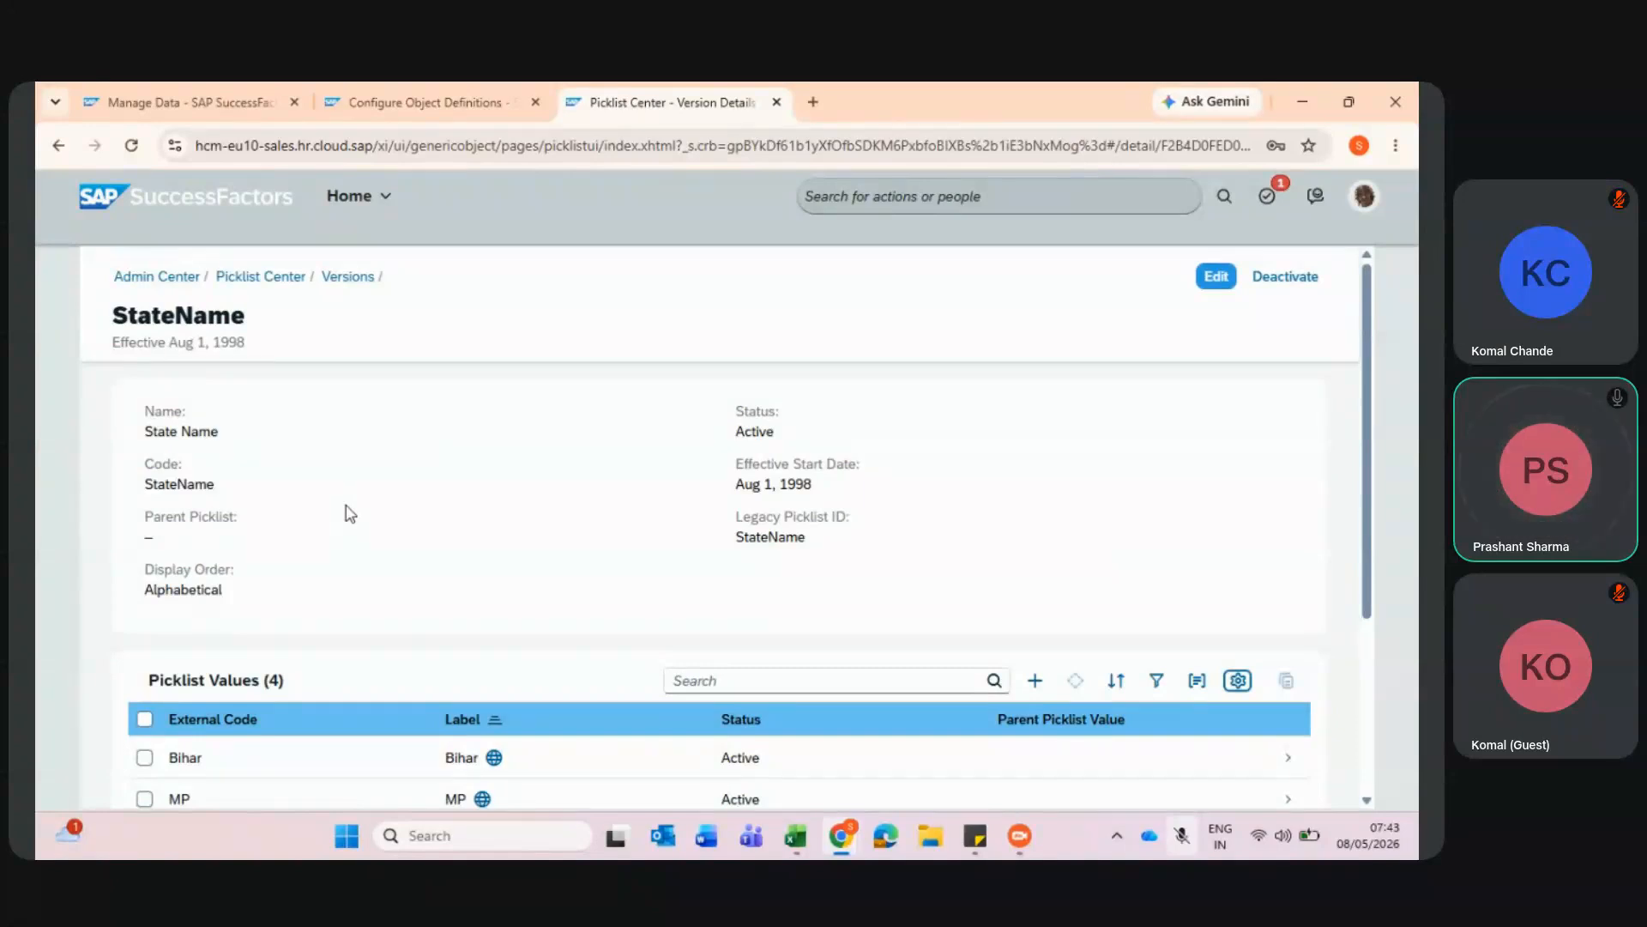
- Duplicate the StateName picklist's browser tab and go to the Picklist Center overview in the copy
right_click(599, 86)
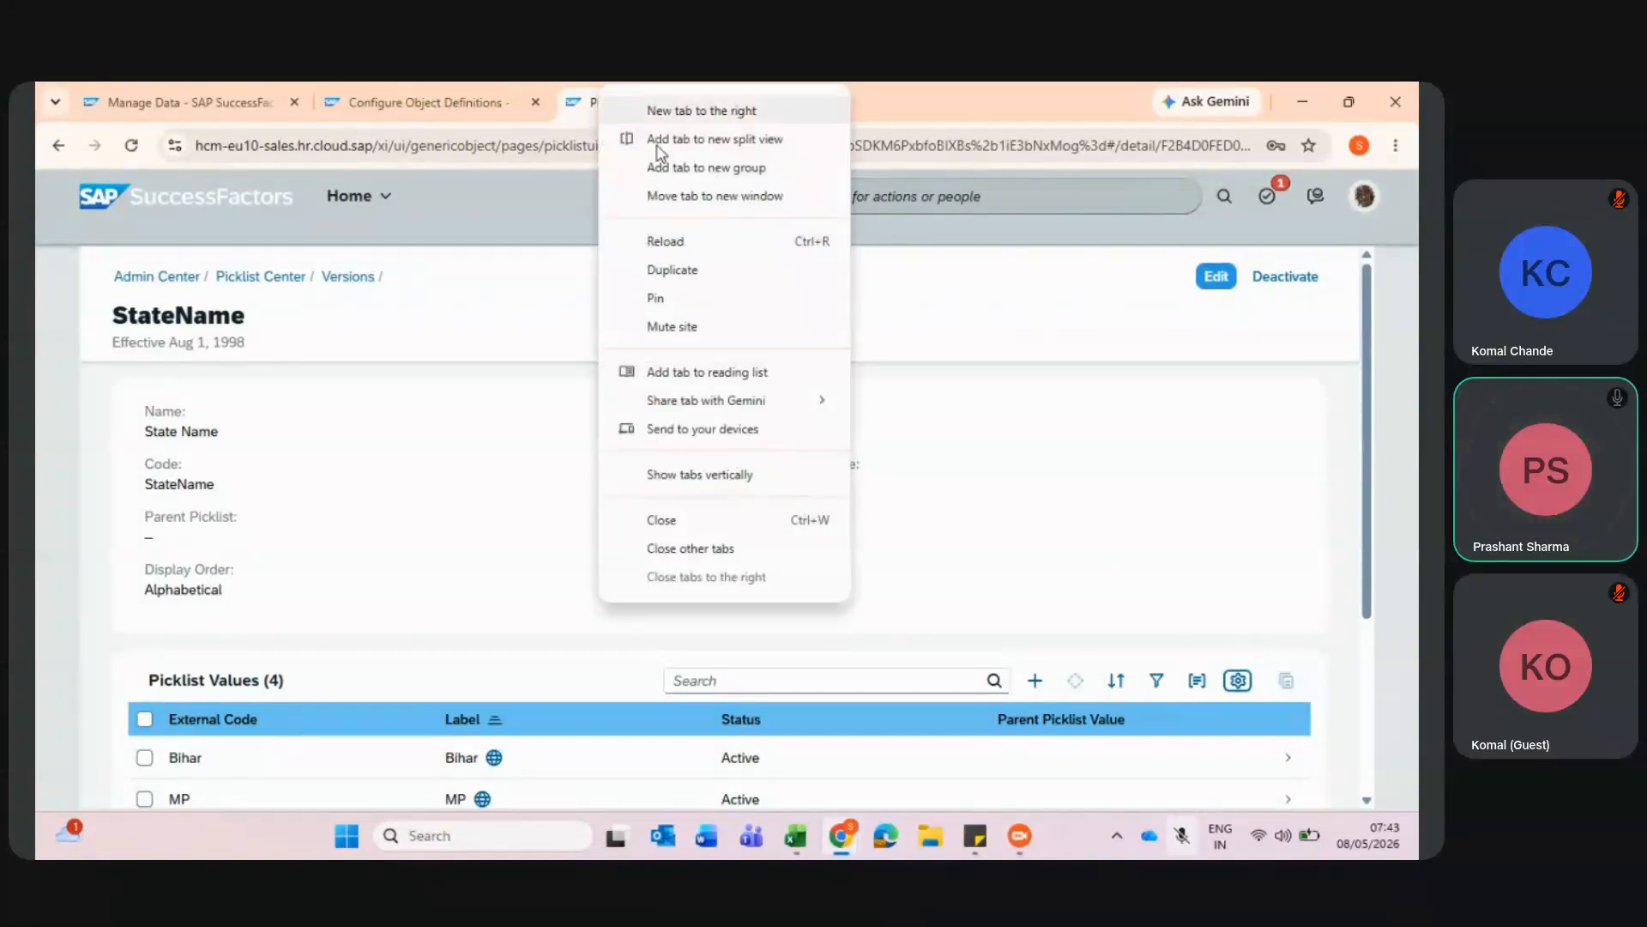
left_click(693, 268)
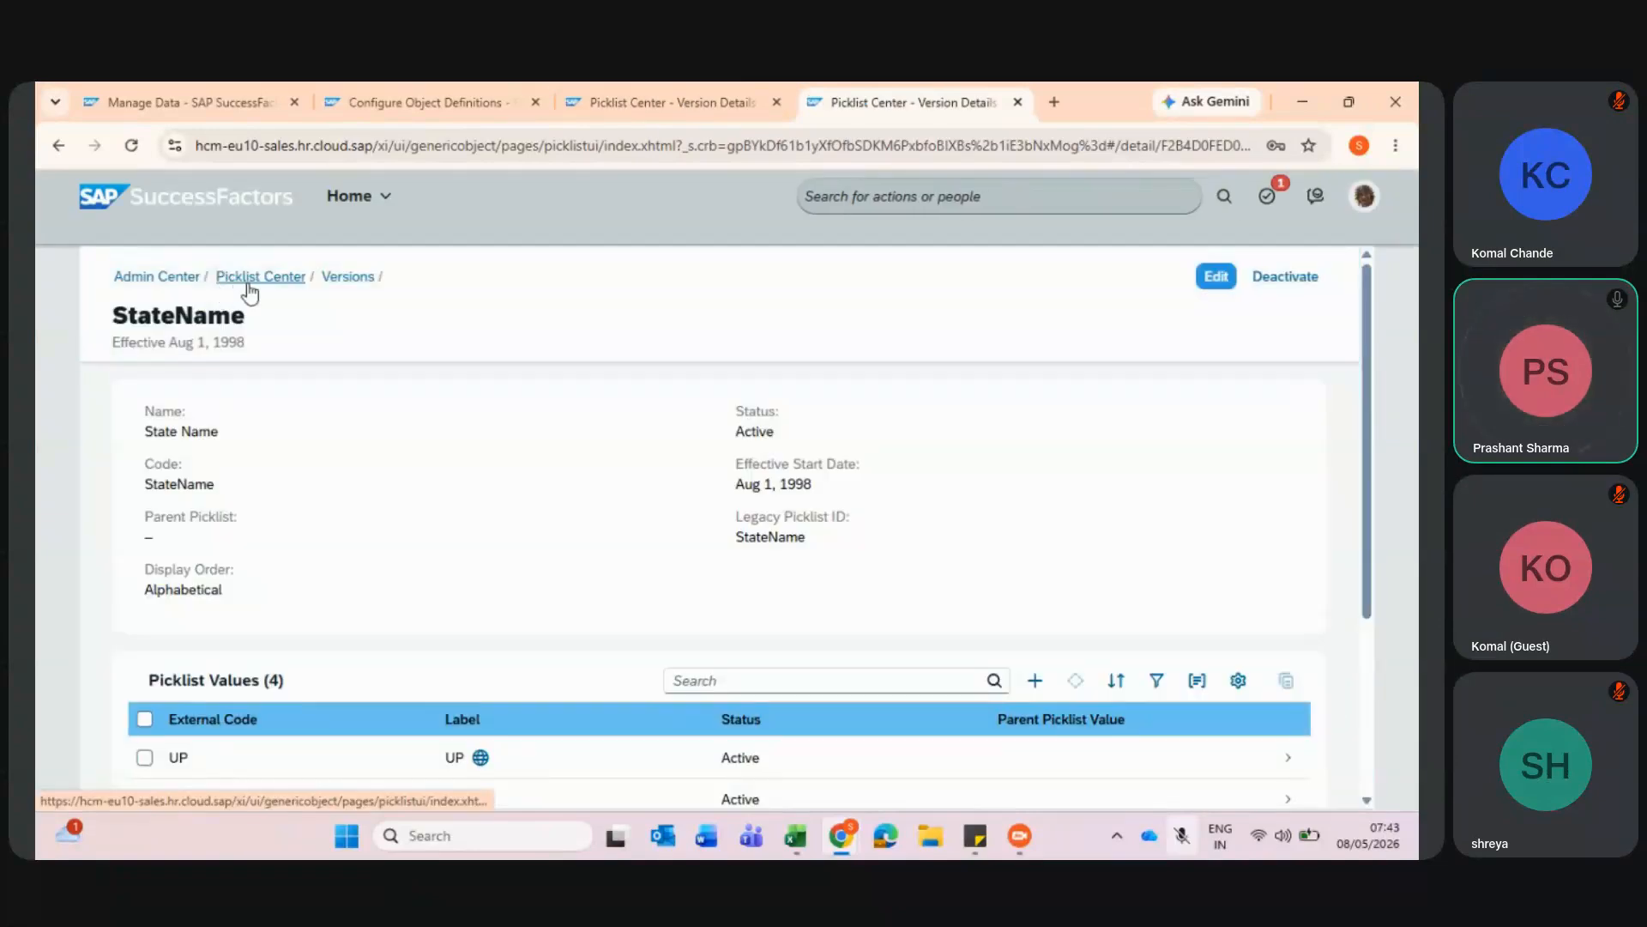
left_click(248, 285)
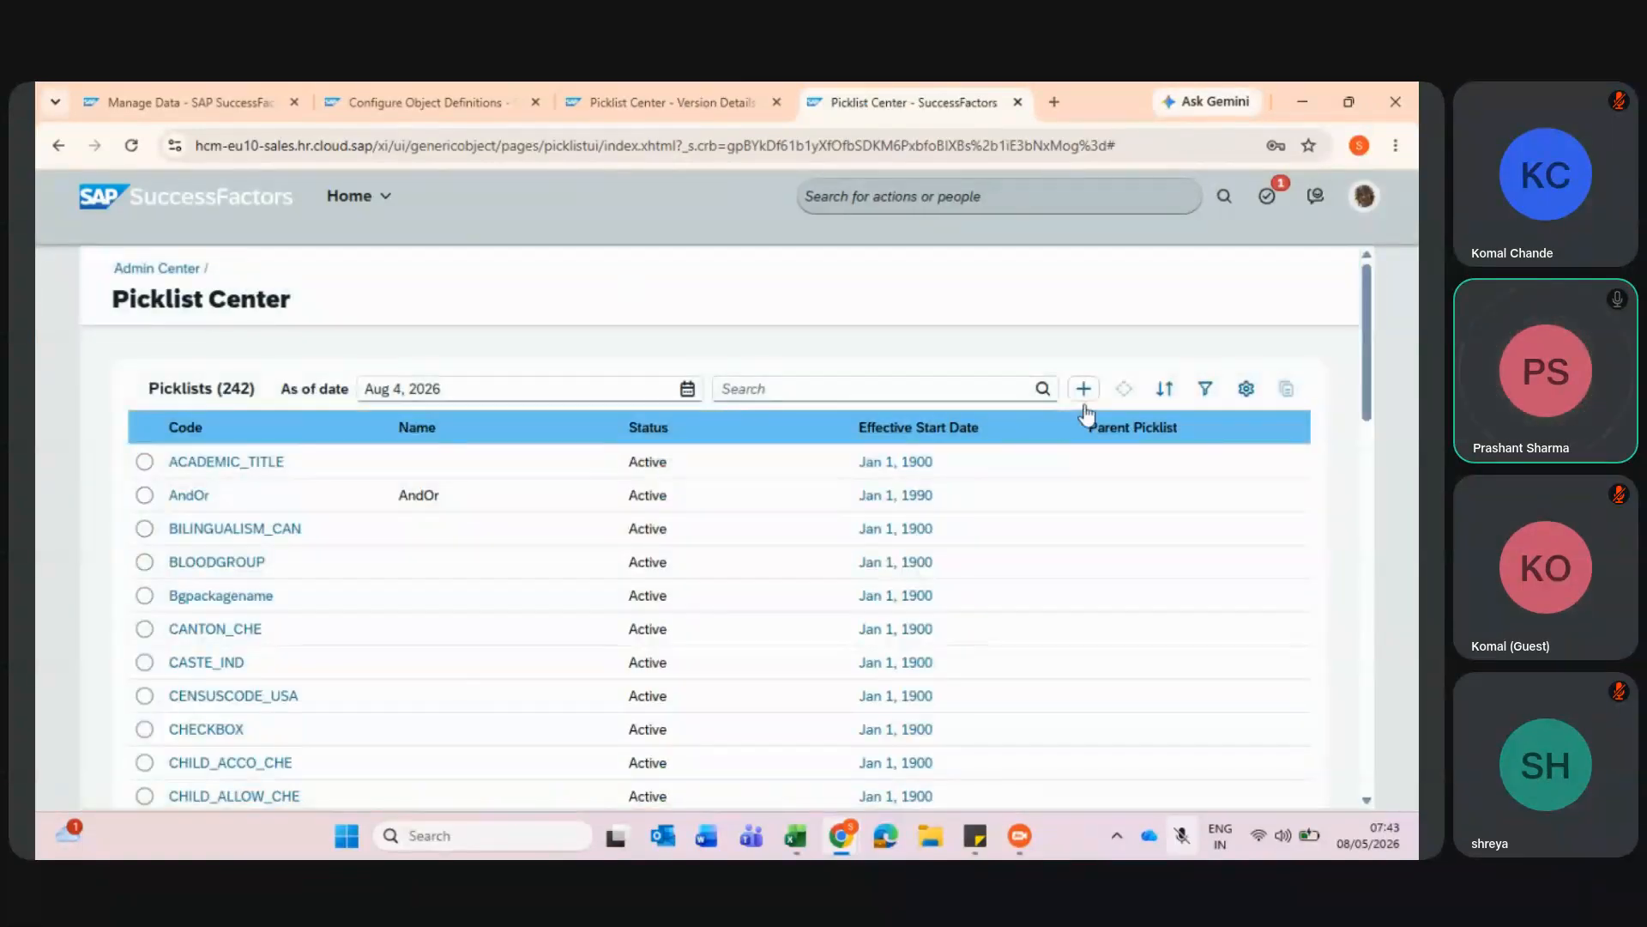
- Create a new picklist with Code and Name CityName and the effective start date Aug 4, 1998
left_click(1084, 390)
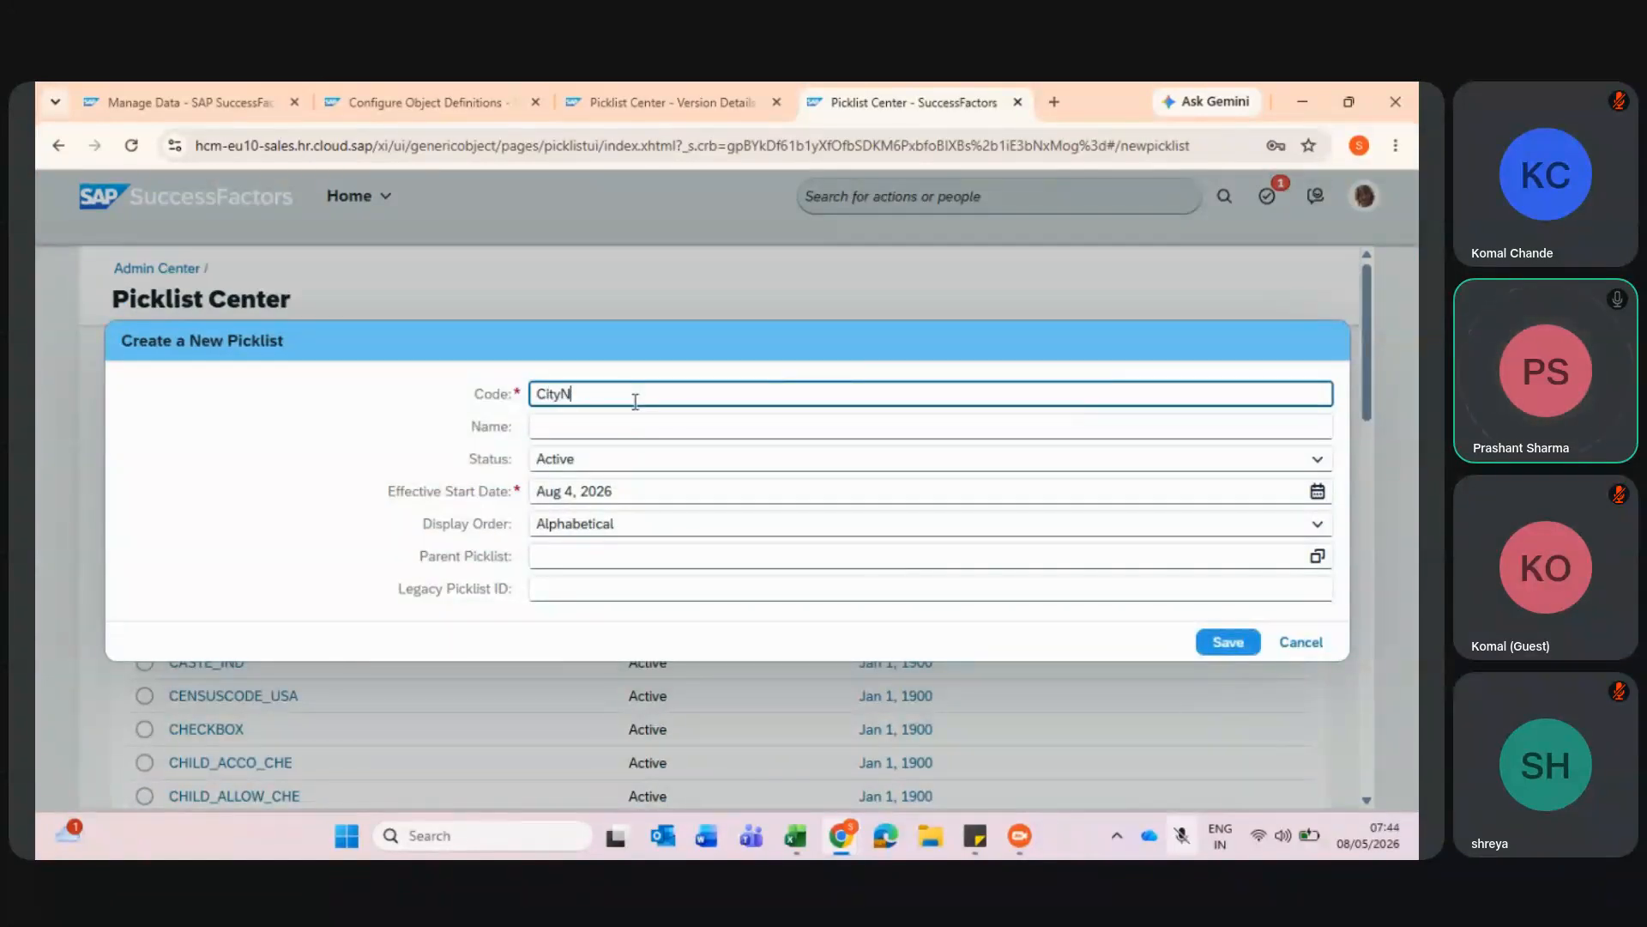
left_click(603, 427)
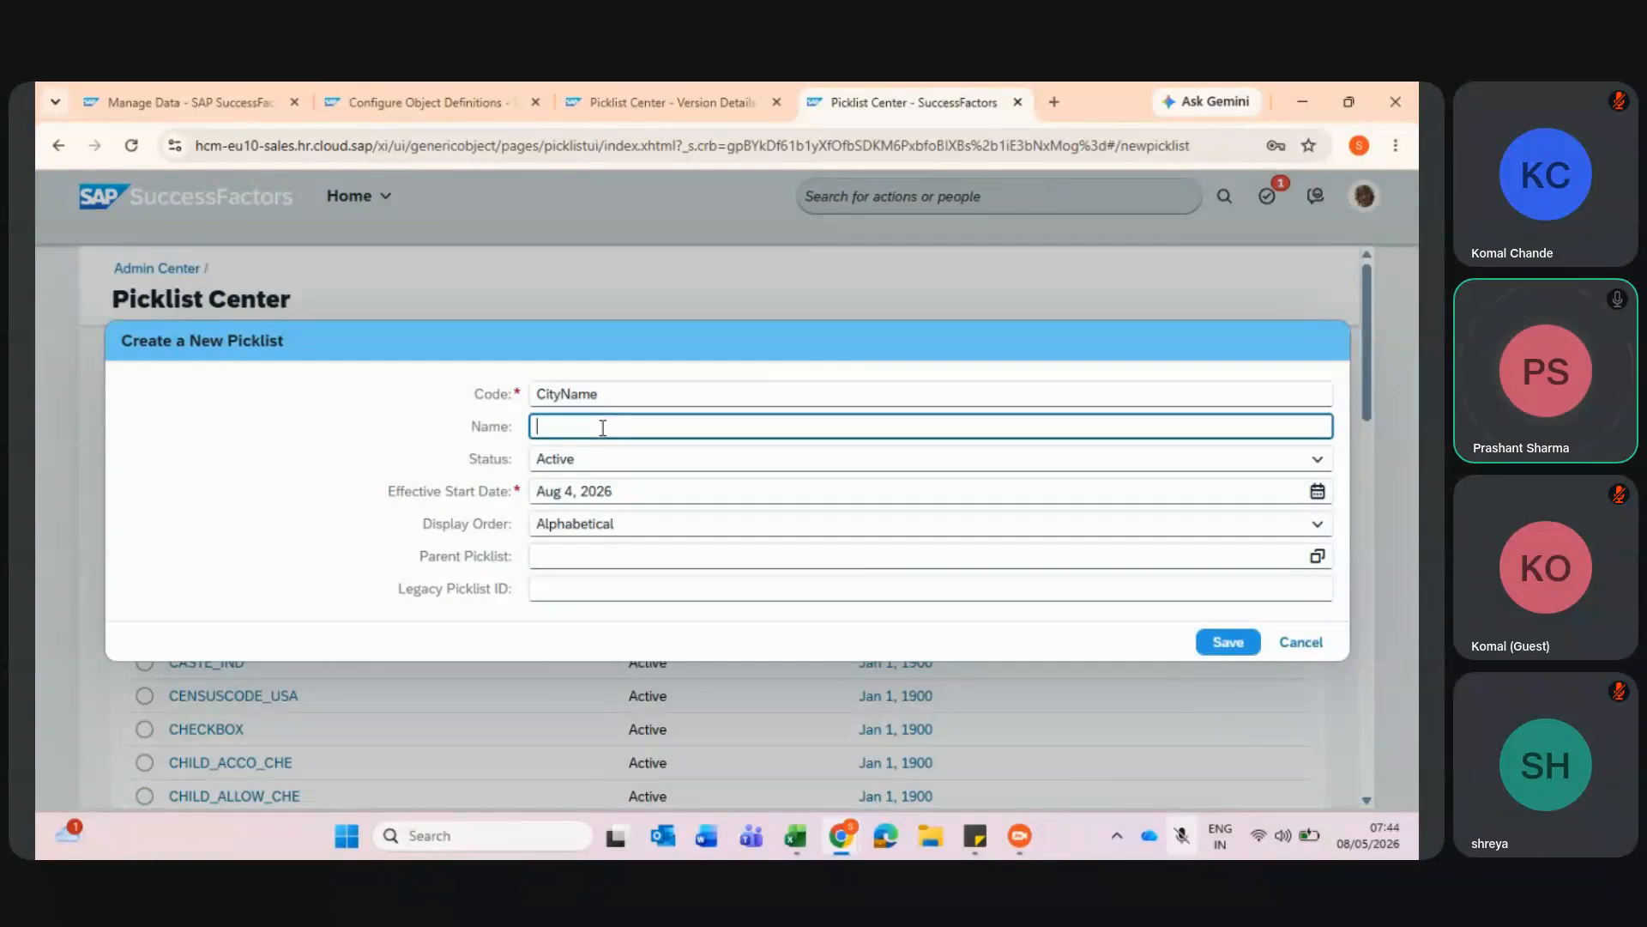
type("CityName")
left_click_drag(422, 559, 513, 556)
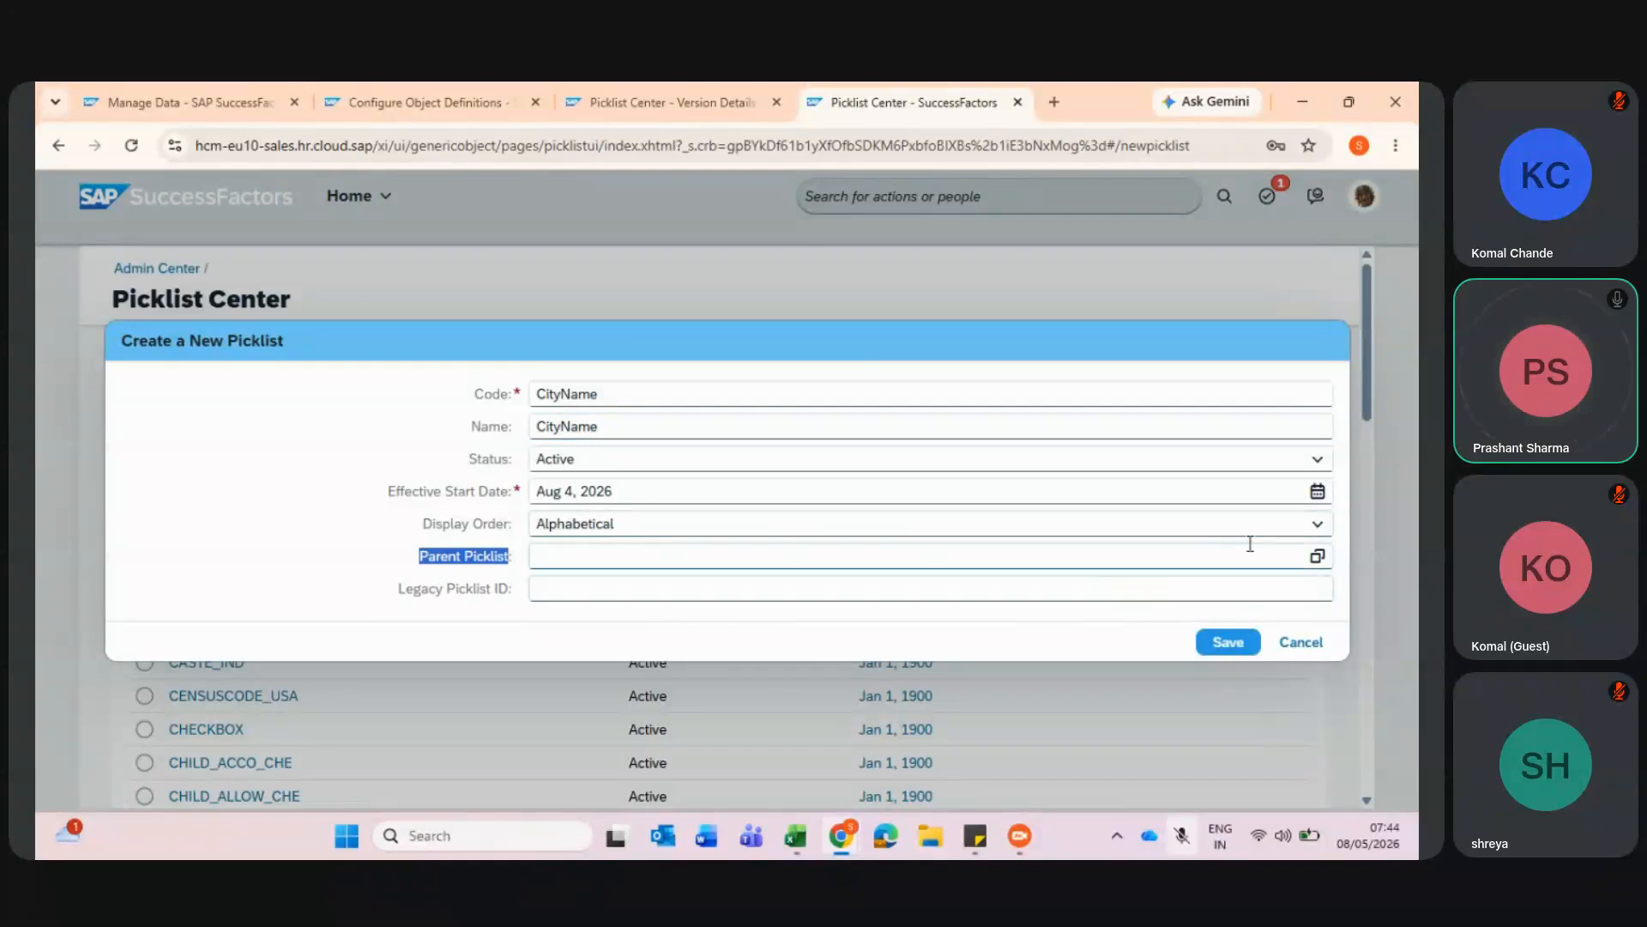
left_click(1317, 492)
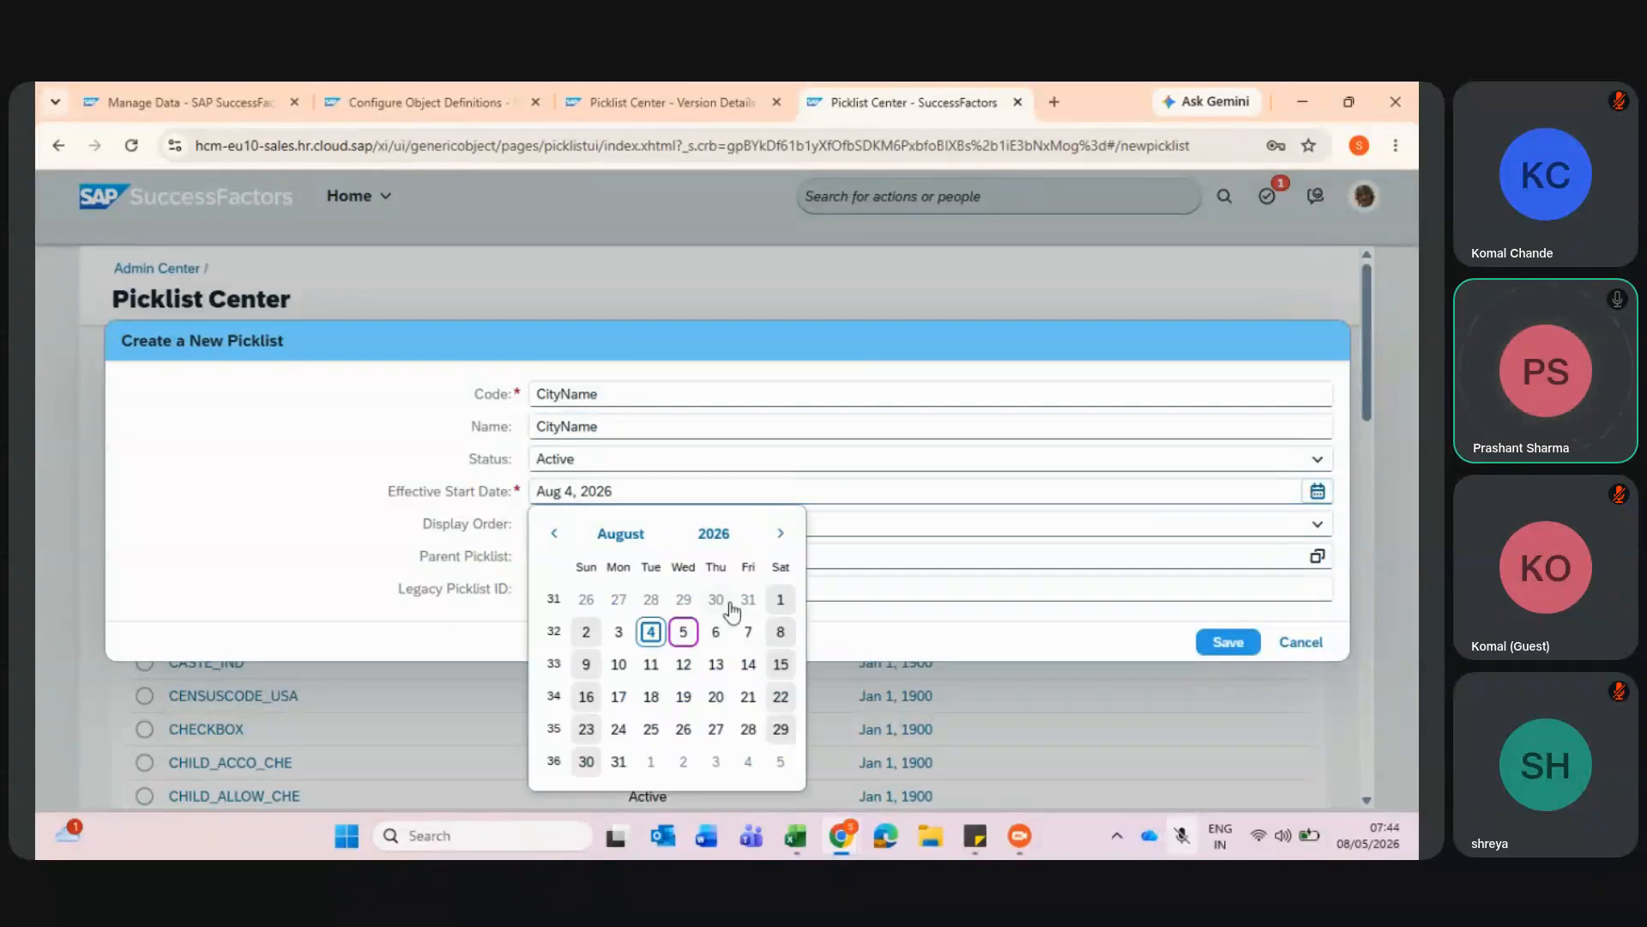
left_click(714, 534)
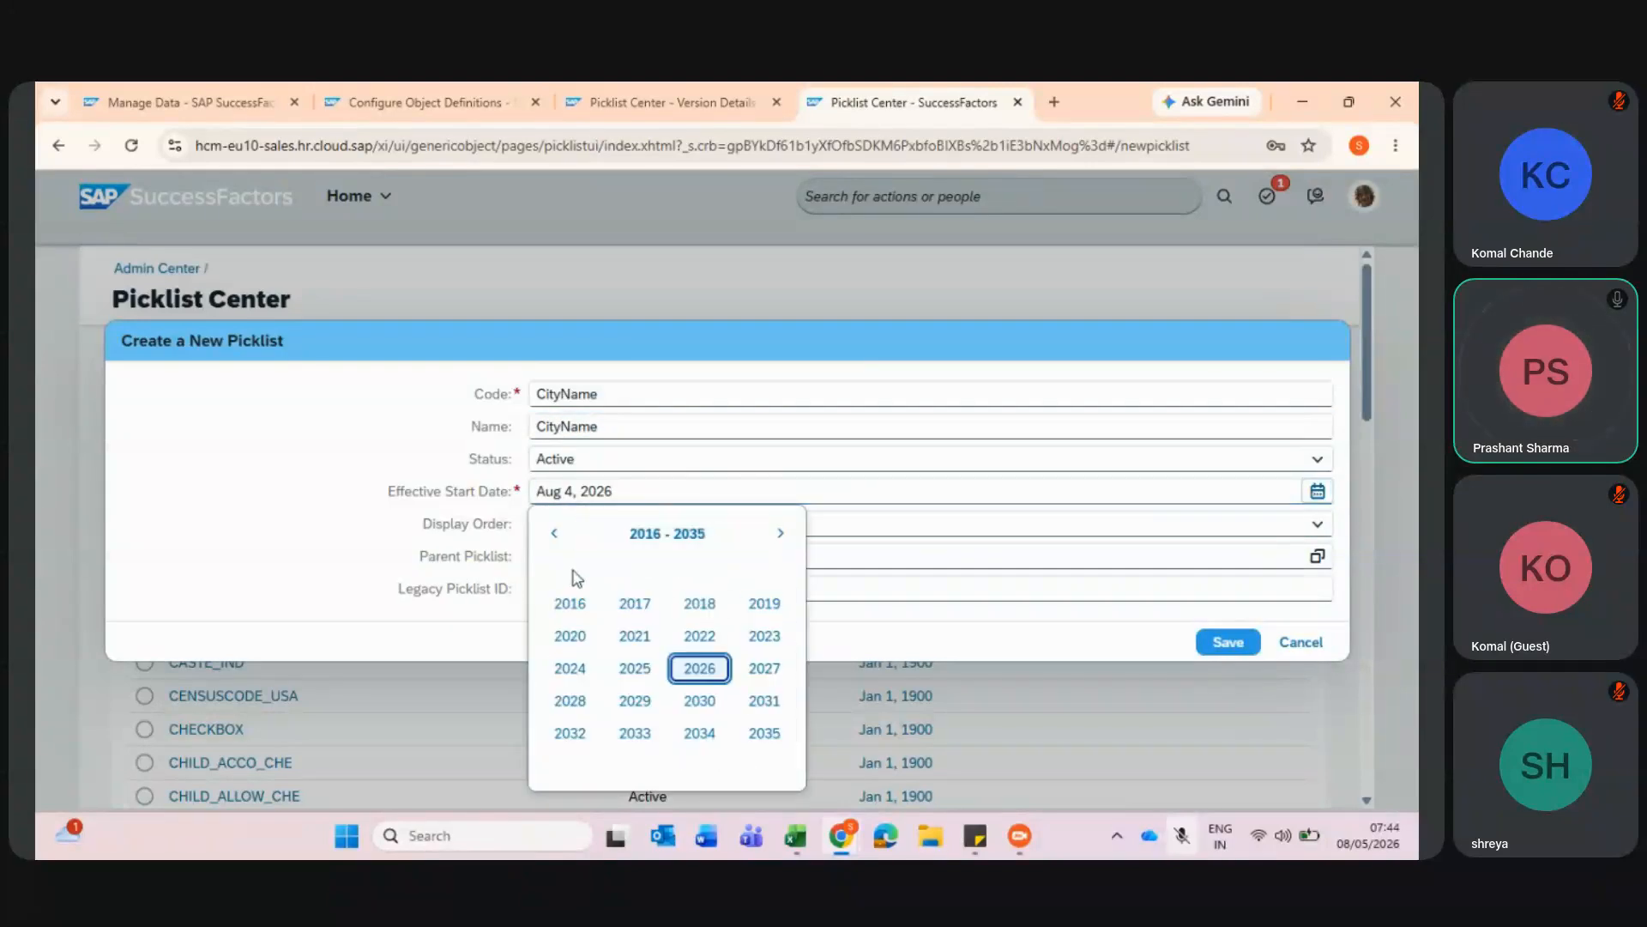
left_click(555, 534)
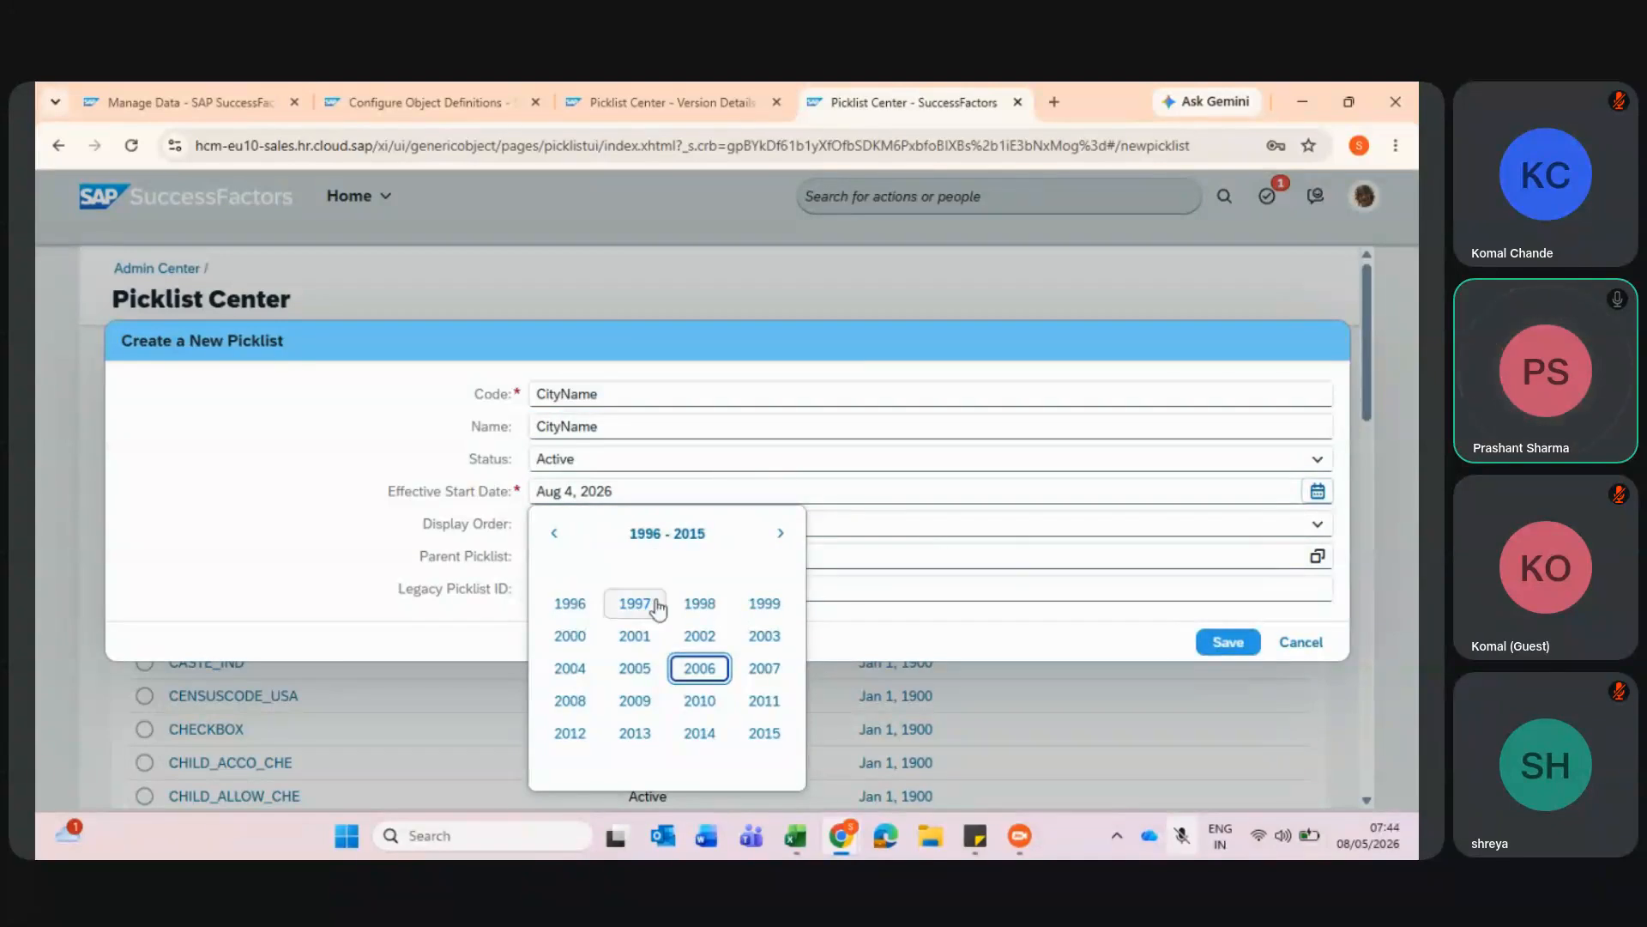
left_click(699, 605)
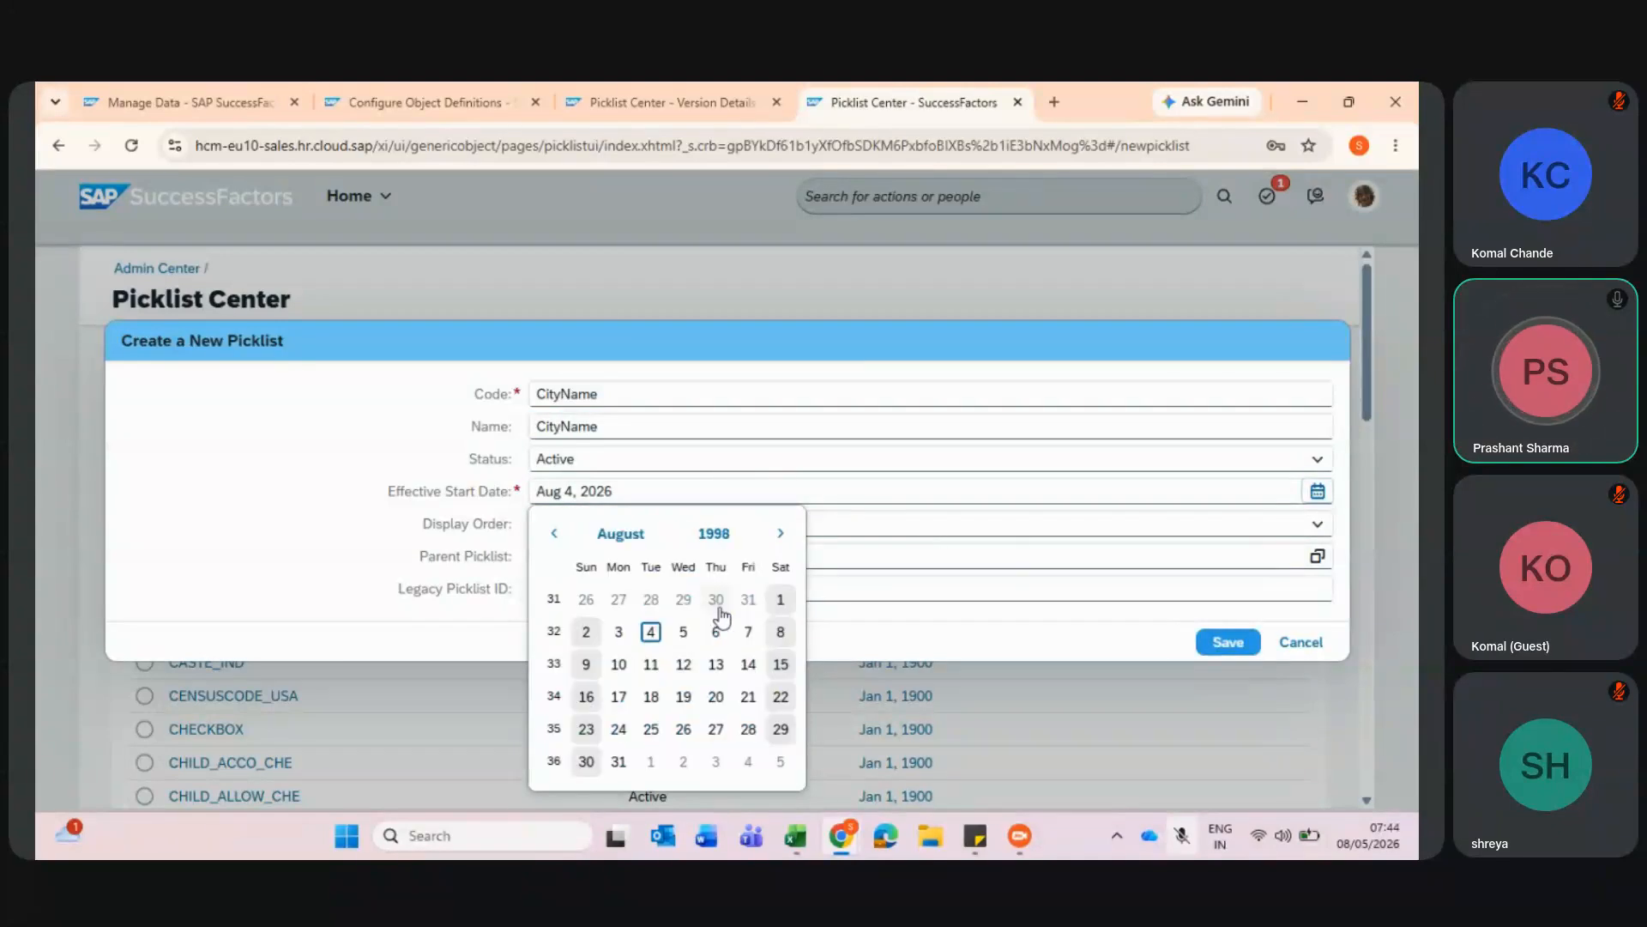
left_click(651, 632)
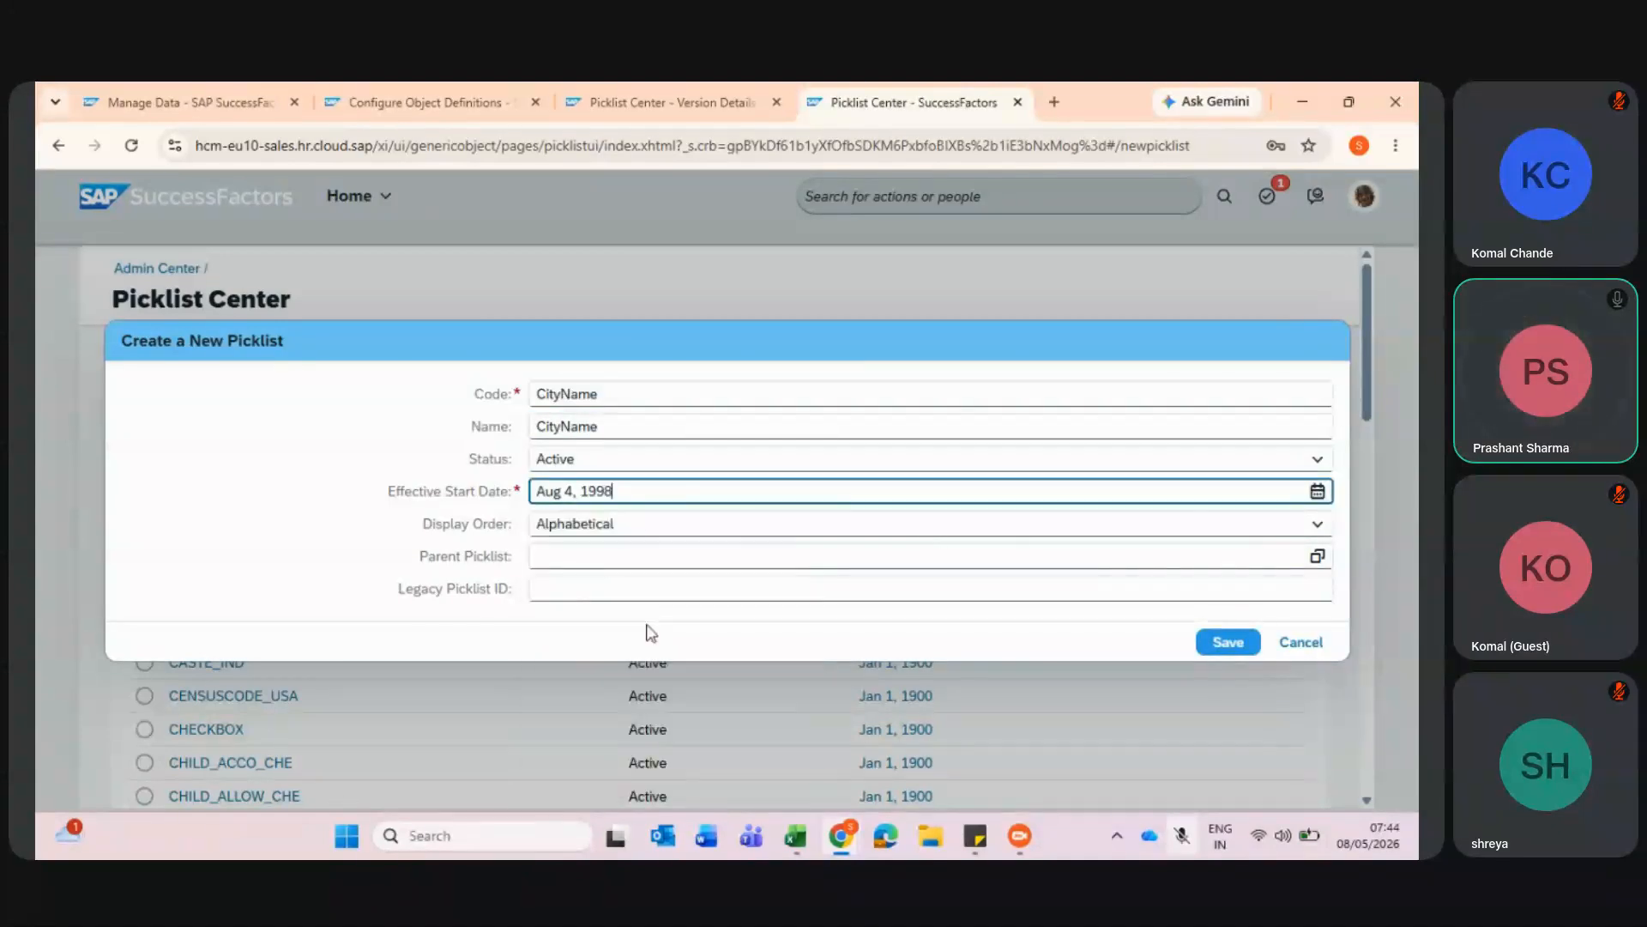
left_click(1217, 650)
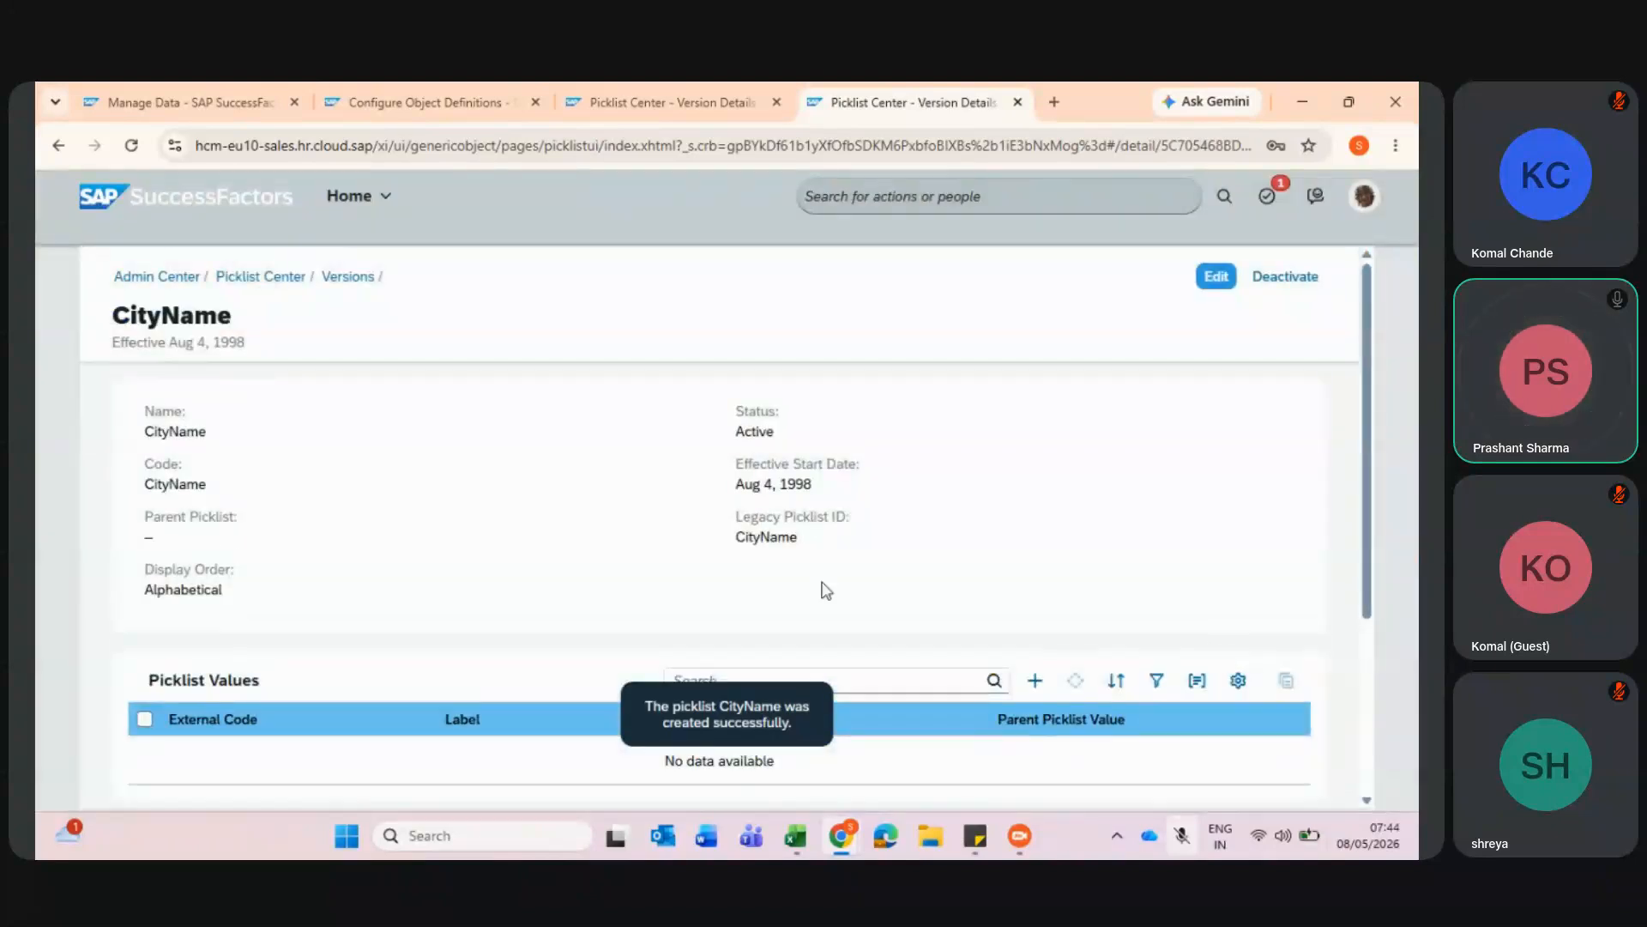
- Add a value to the CityName picklist with External Code and Label Thane
scroll(824, 590, "down", 3)
scroll(825, 590, "up", 1)
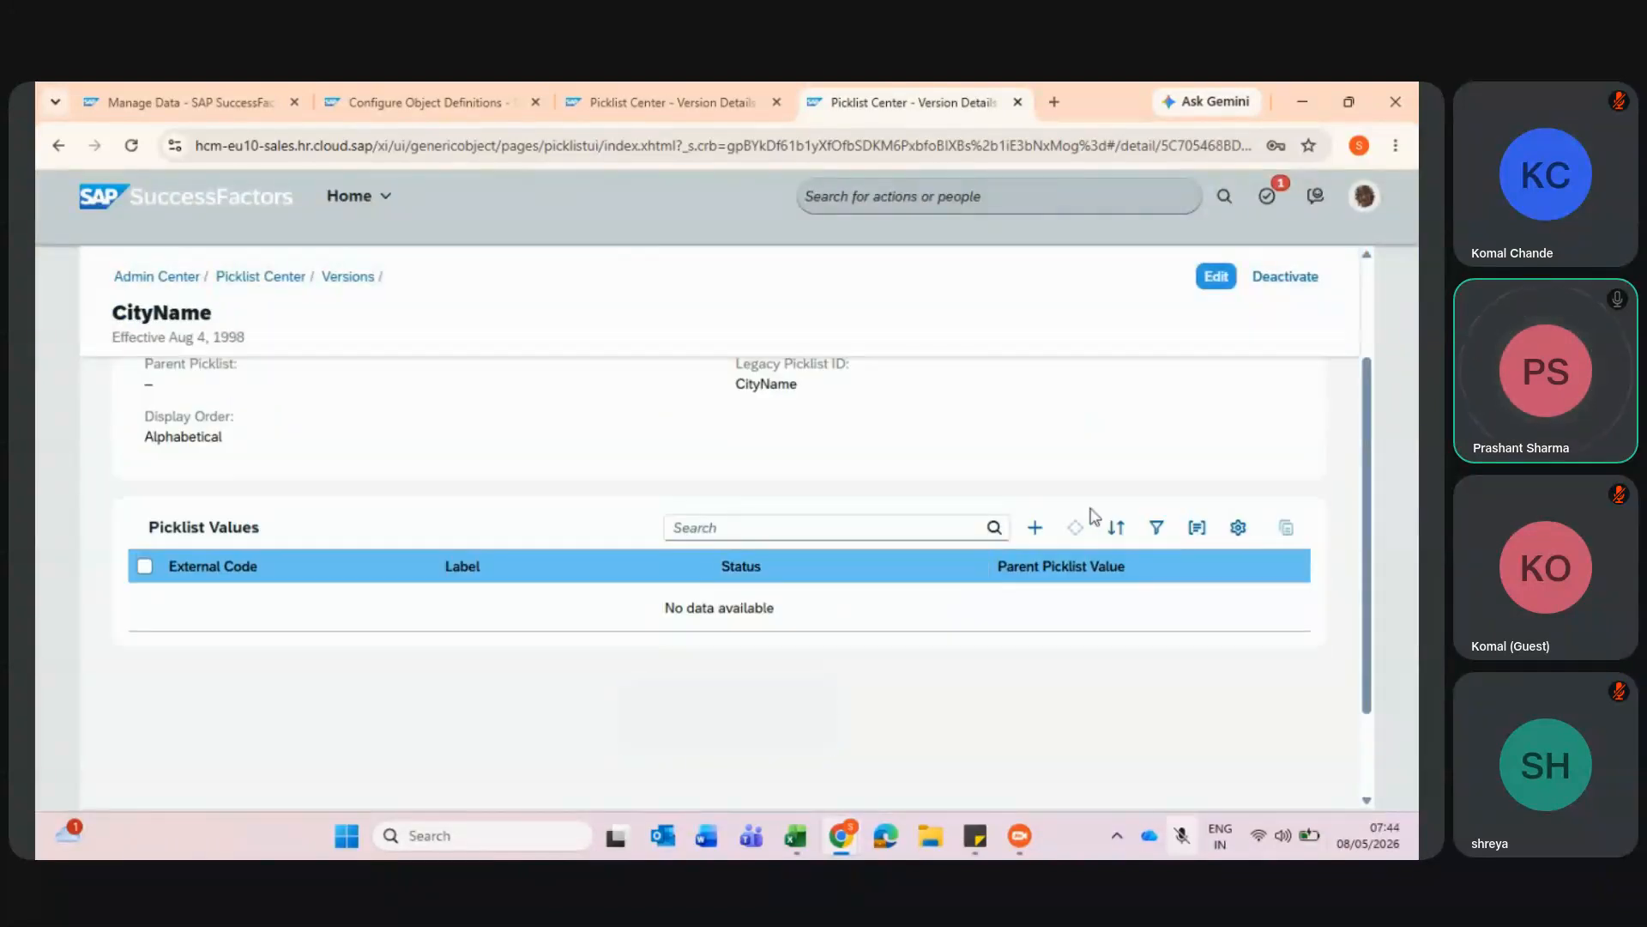
left_click(1036, 527)
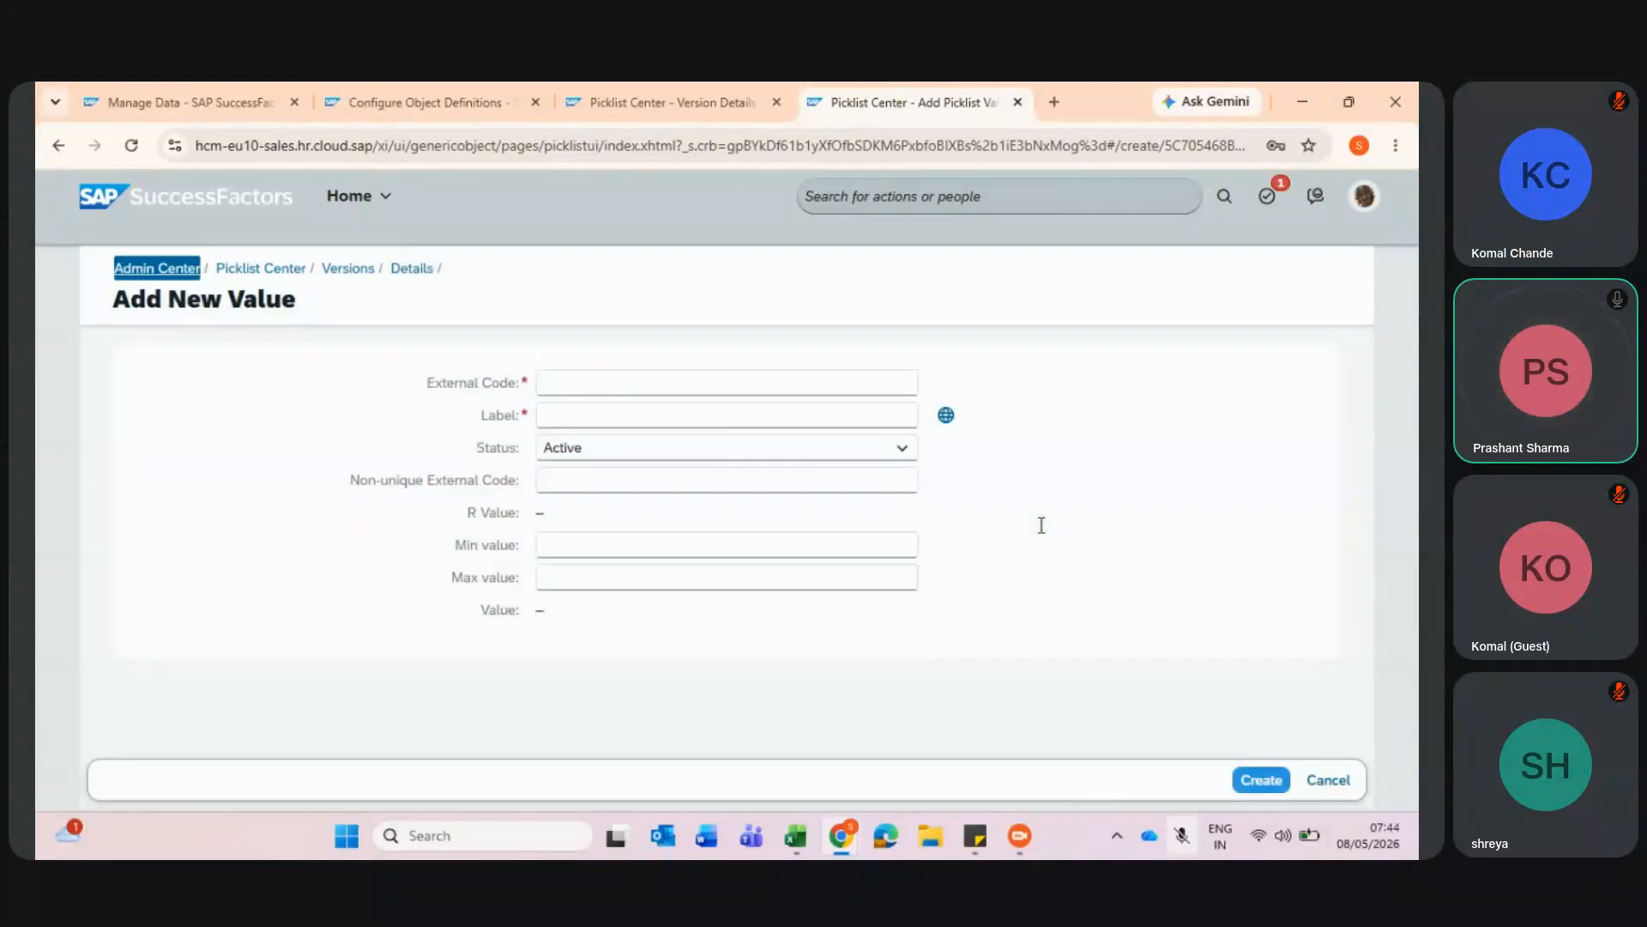
left_click(735, 380)
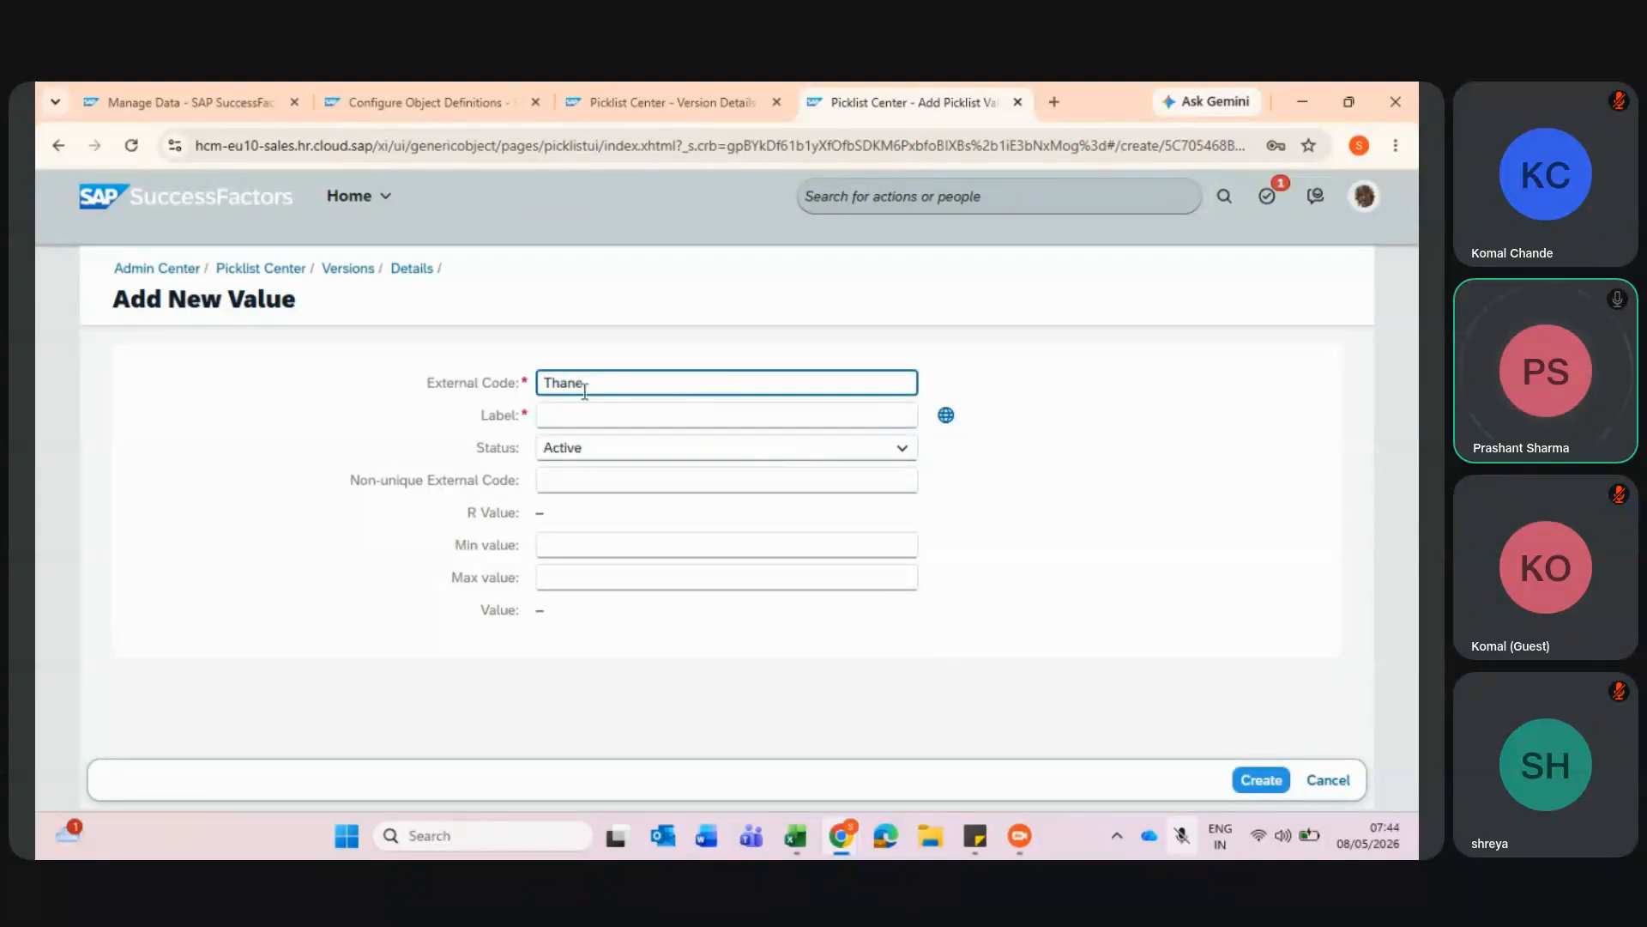
left_click_drag(599, 379, 645, 426)
left_click(649, 426)
type("Thane")
left_click(943, 474)
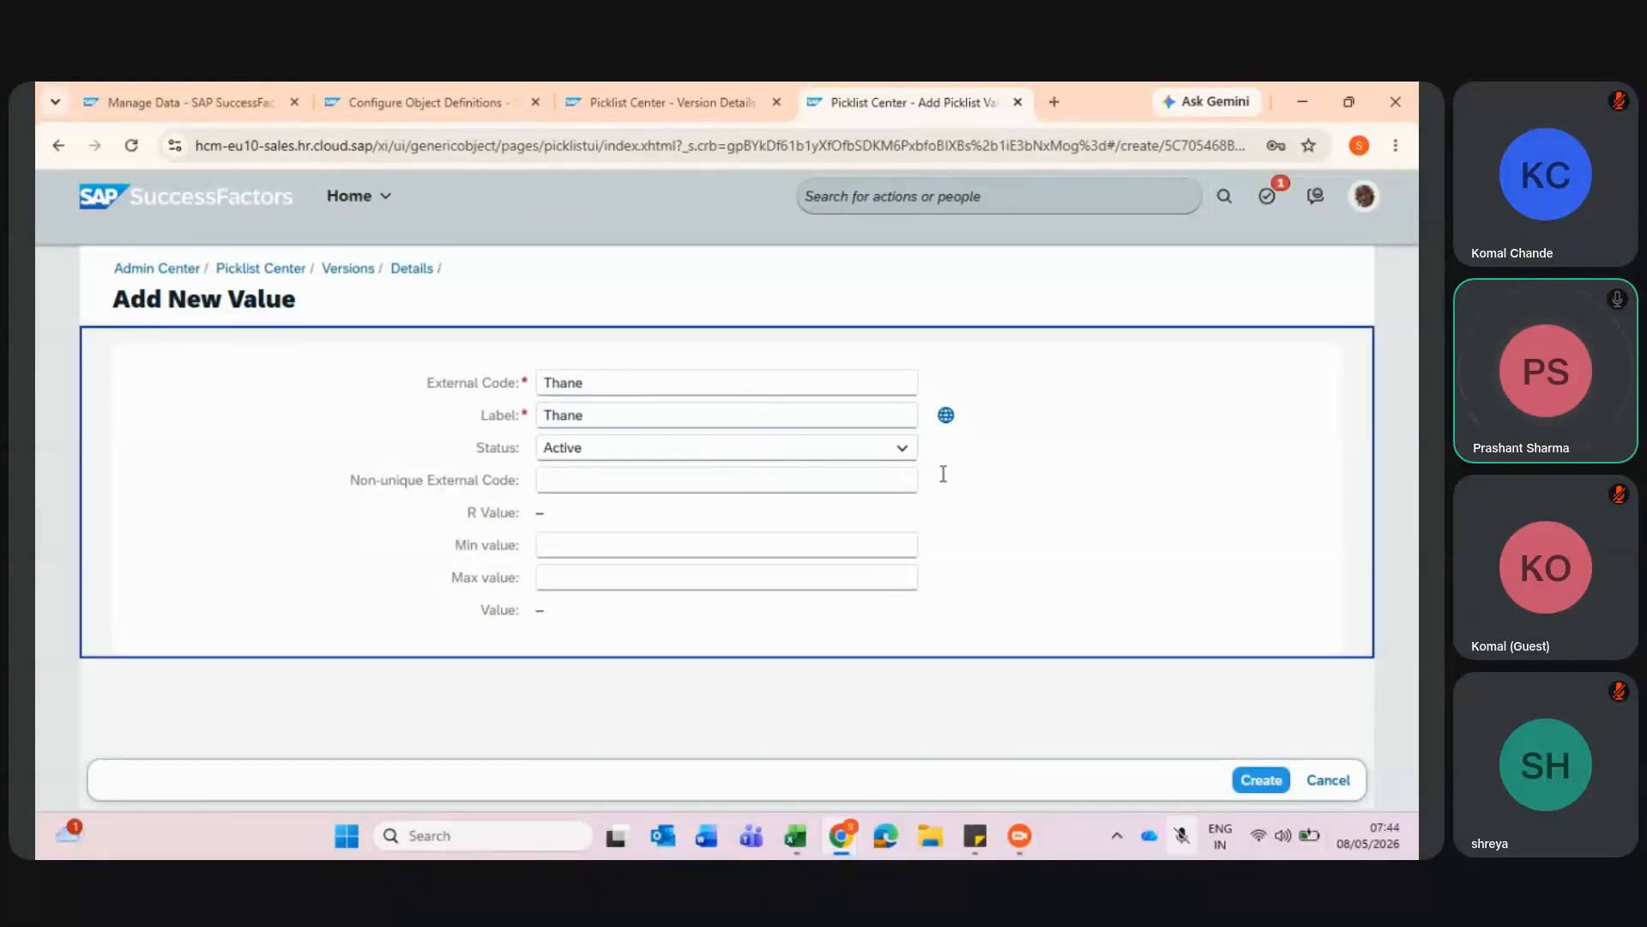
left_click(1262, 781)
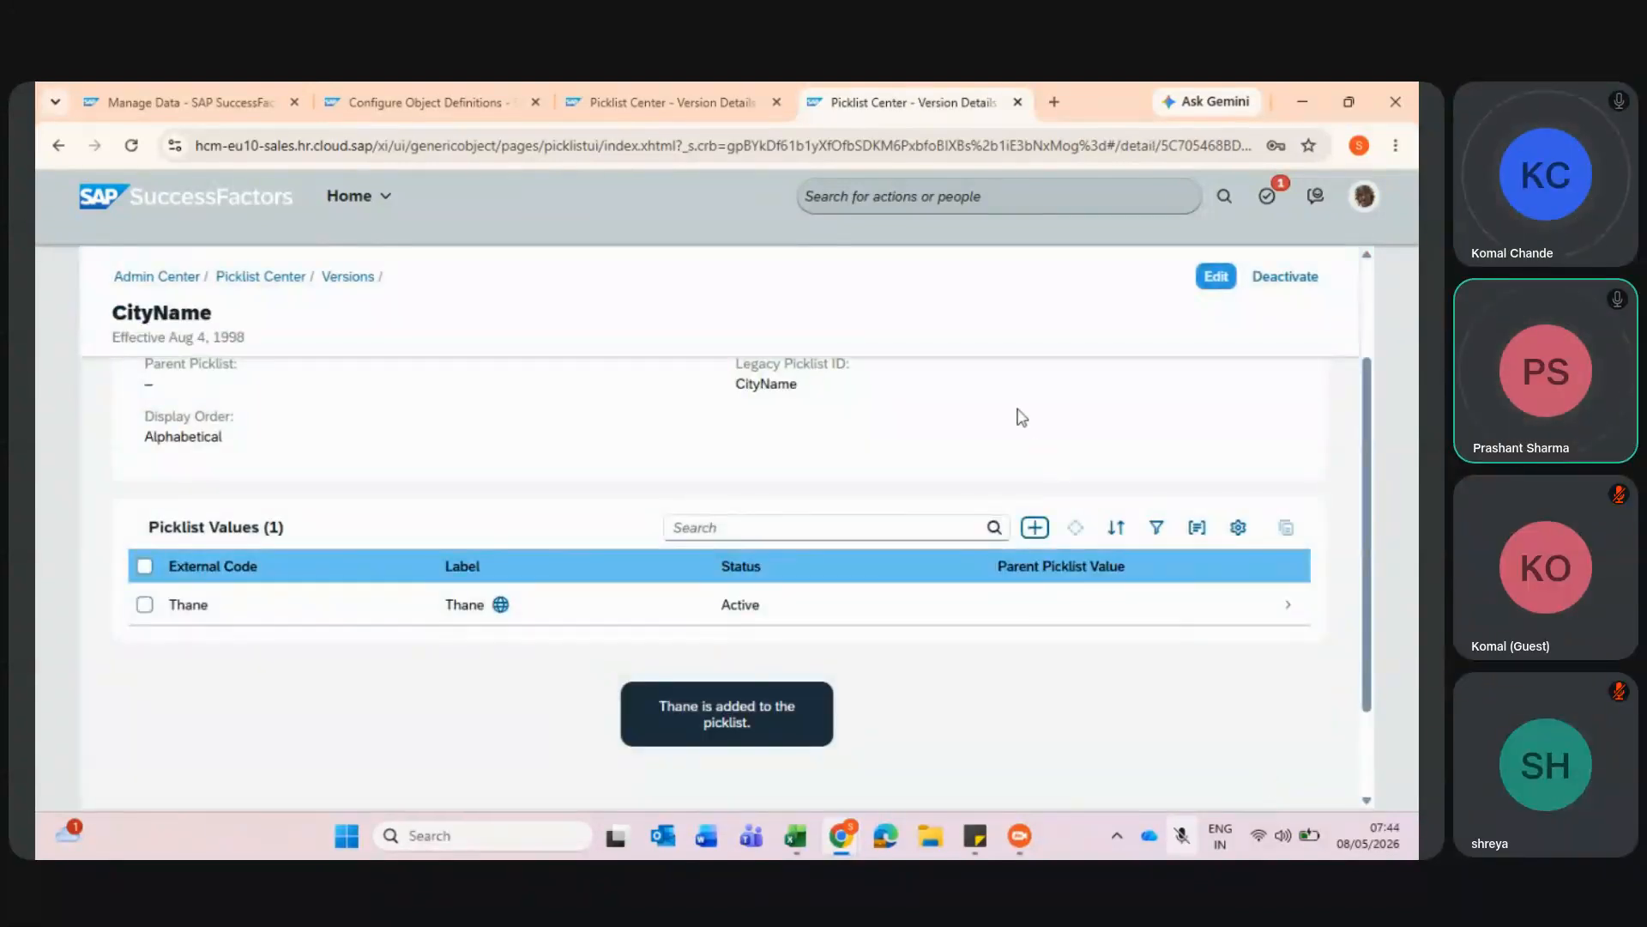
key("alt+Tab")
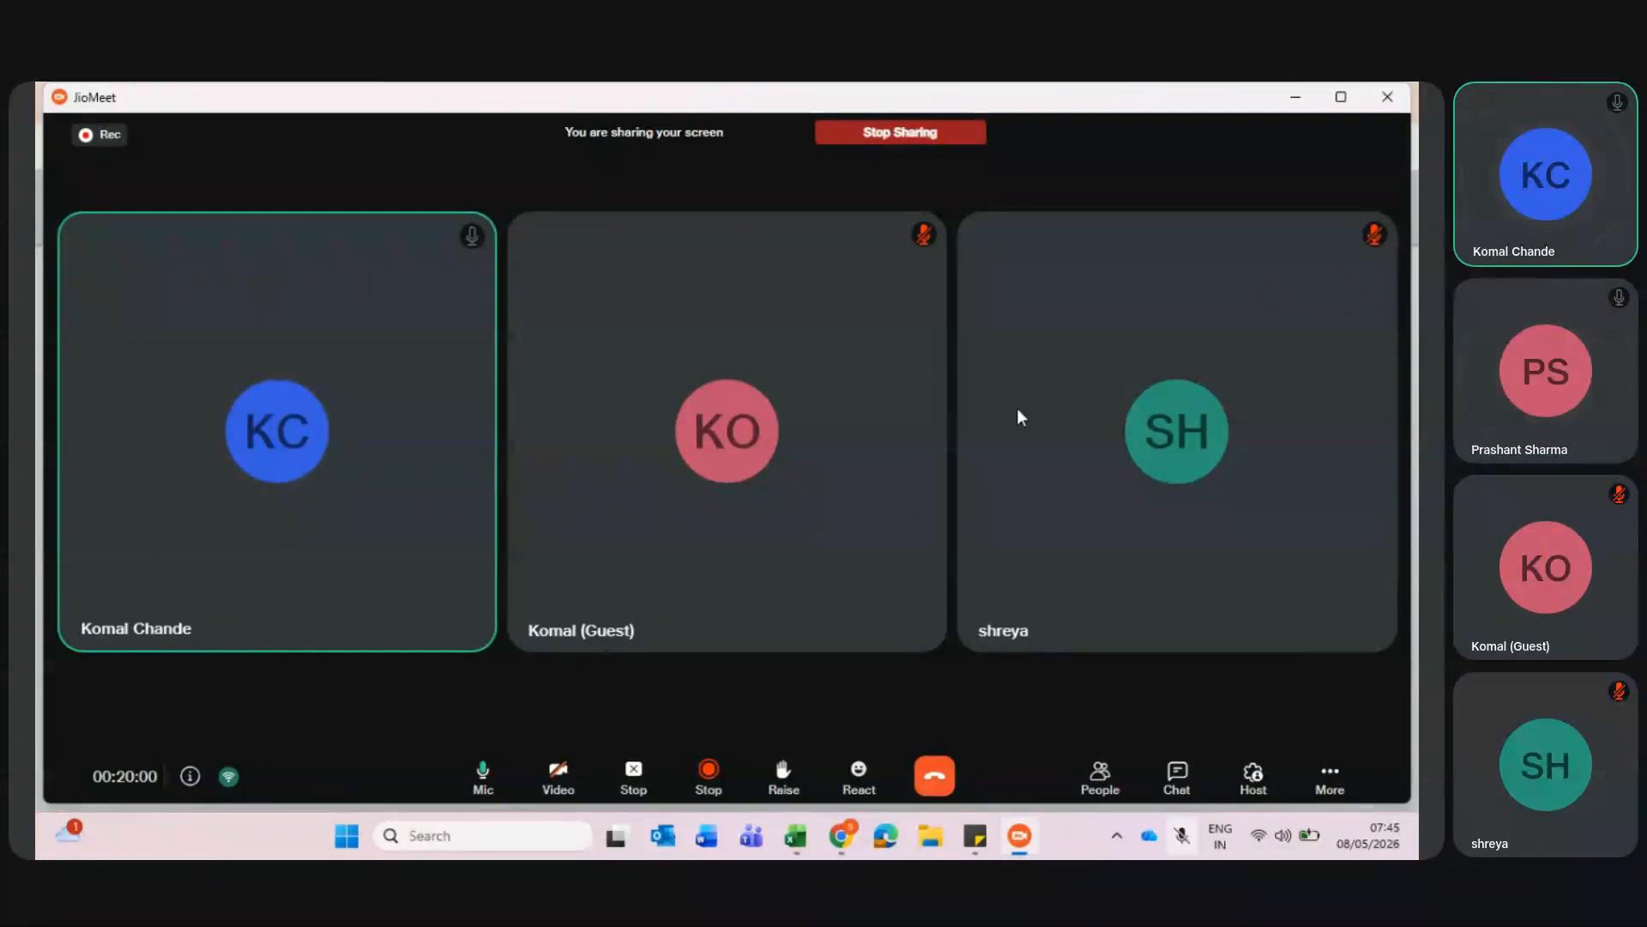
key("alt+Tab")
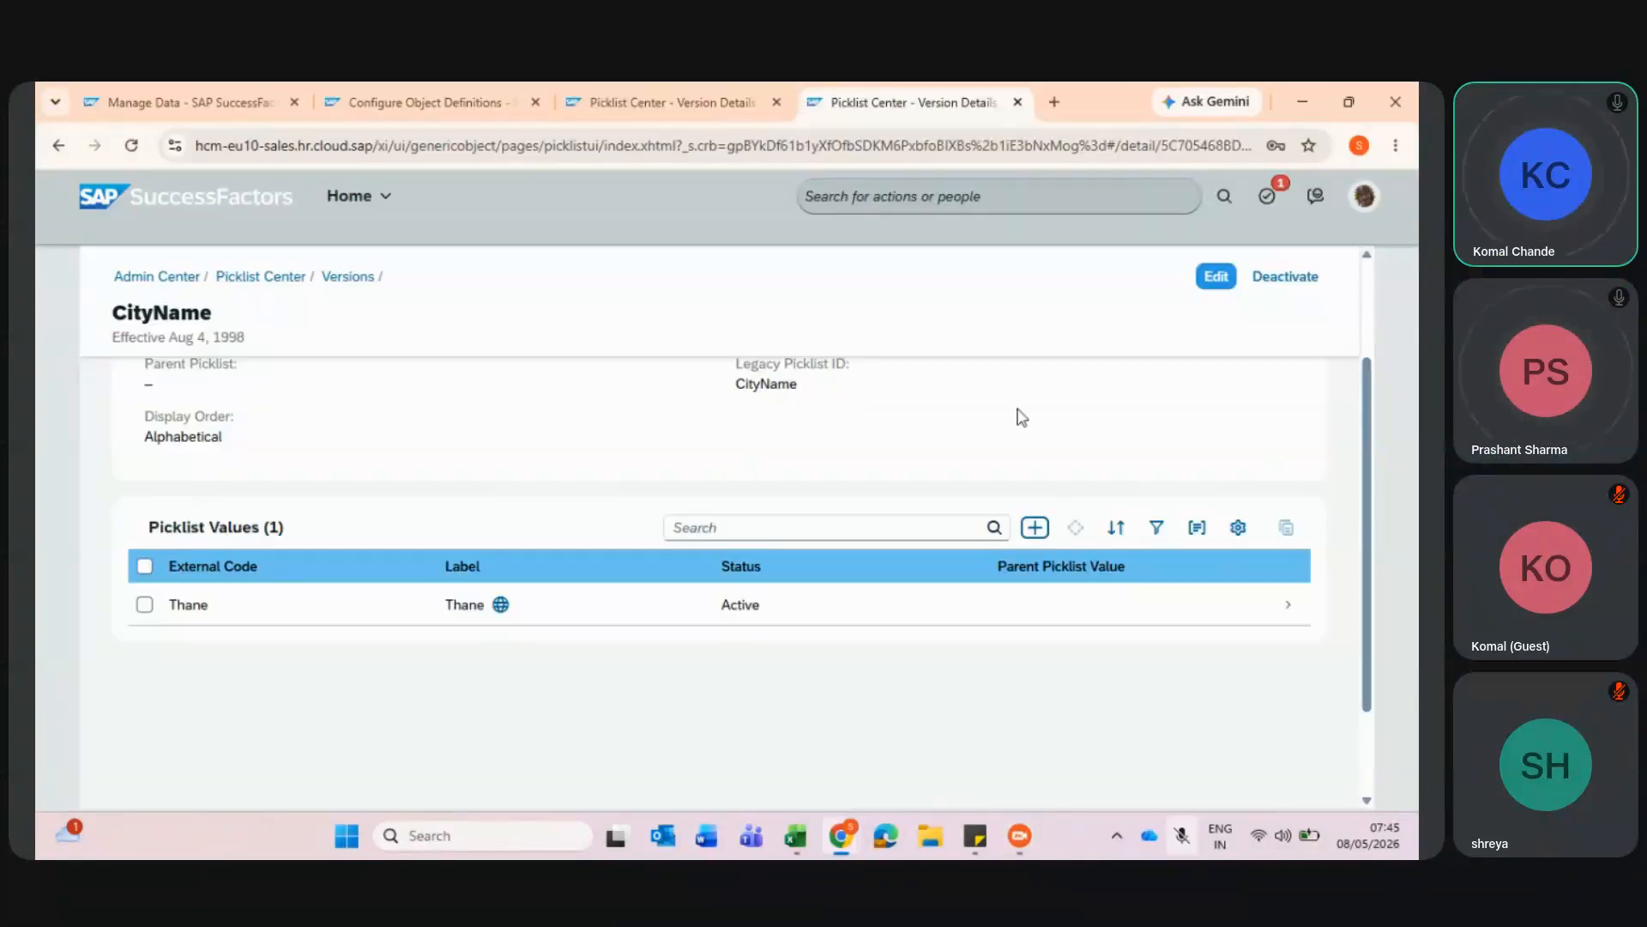
left_click(800, 486)
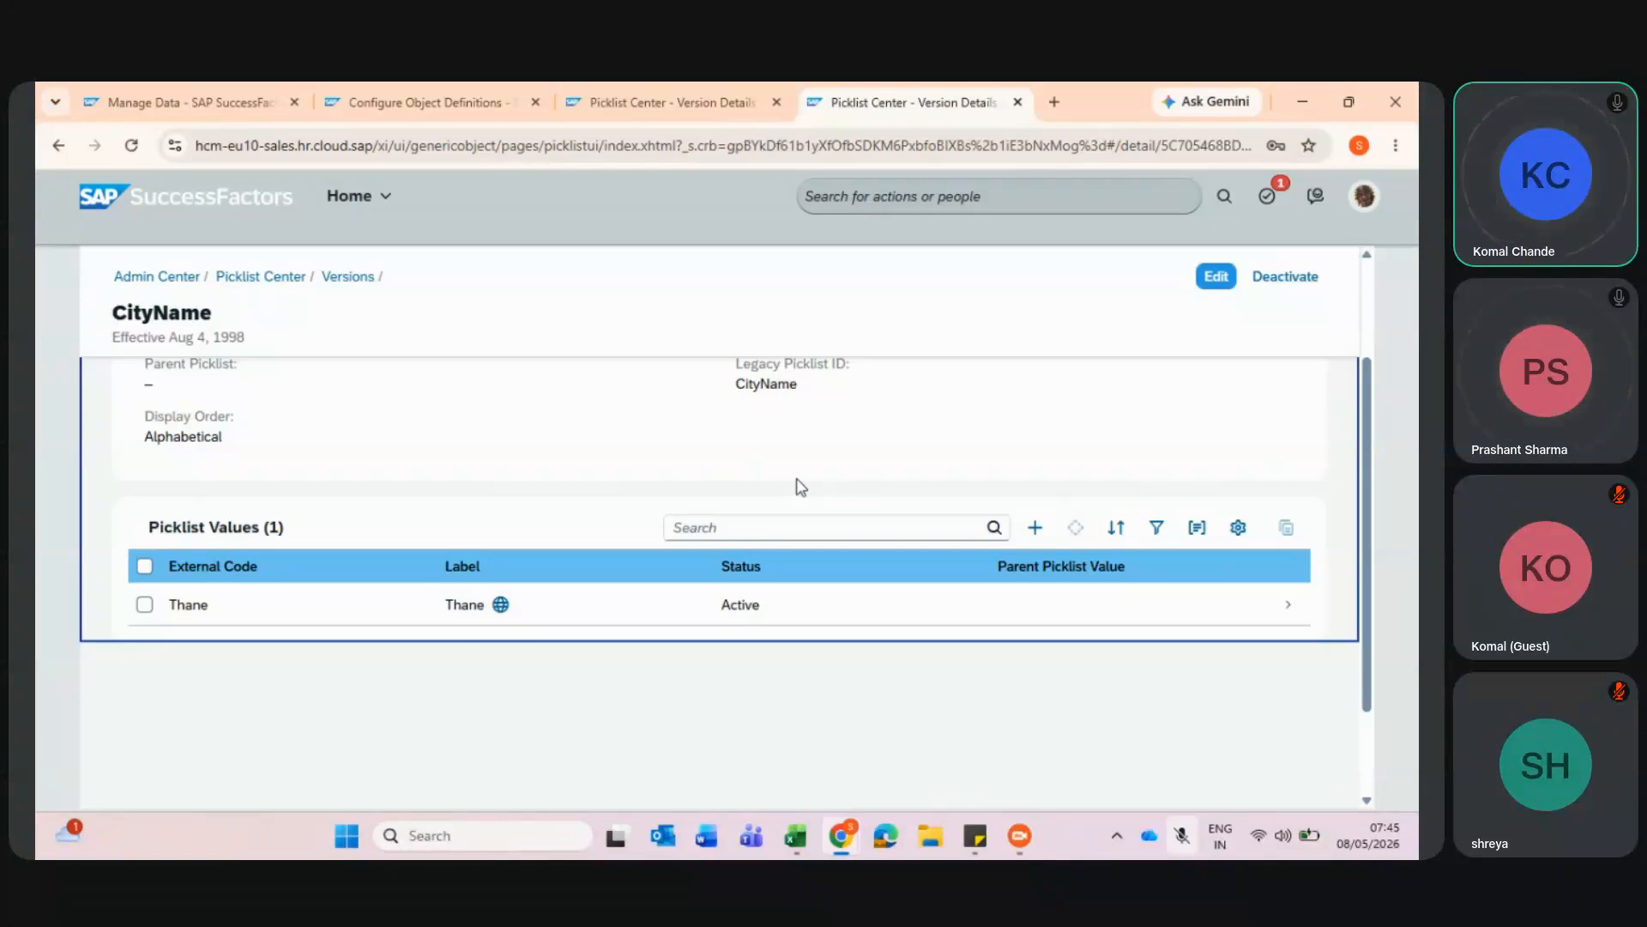
scroll(798, 482, "down", 1)
scroll(798, 482, "up", 2)
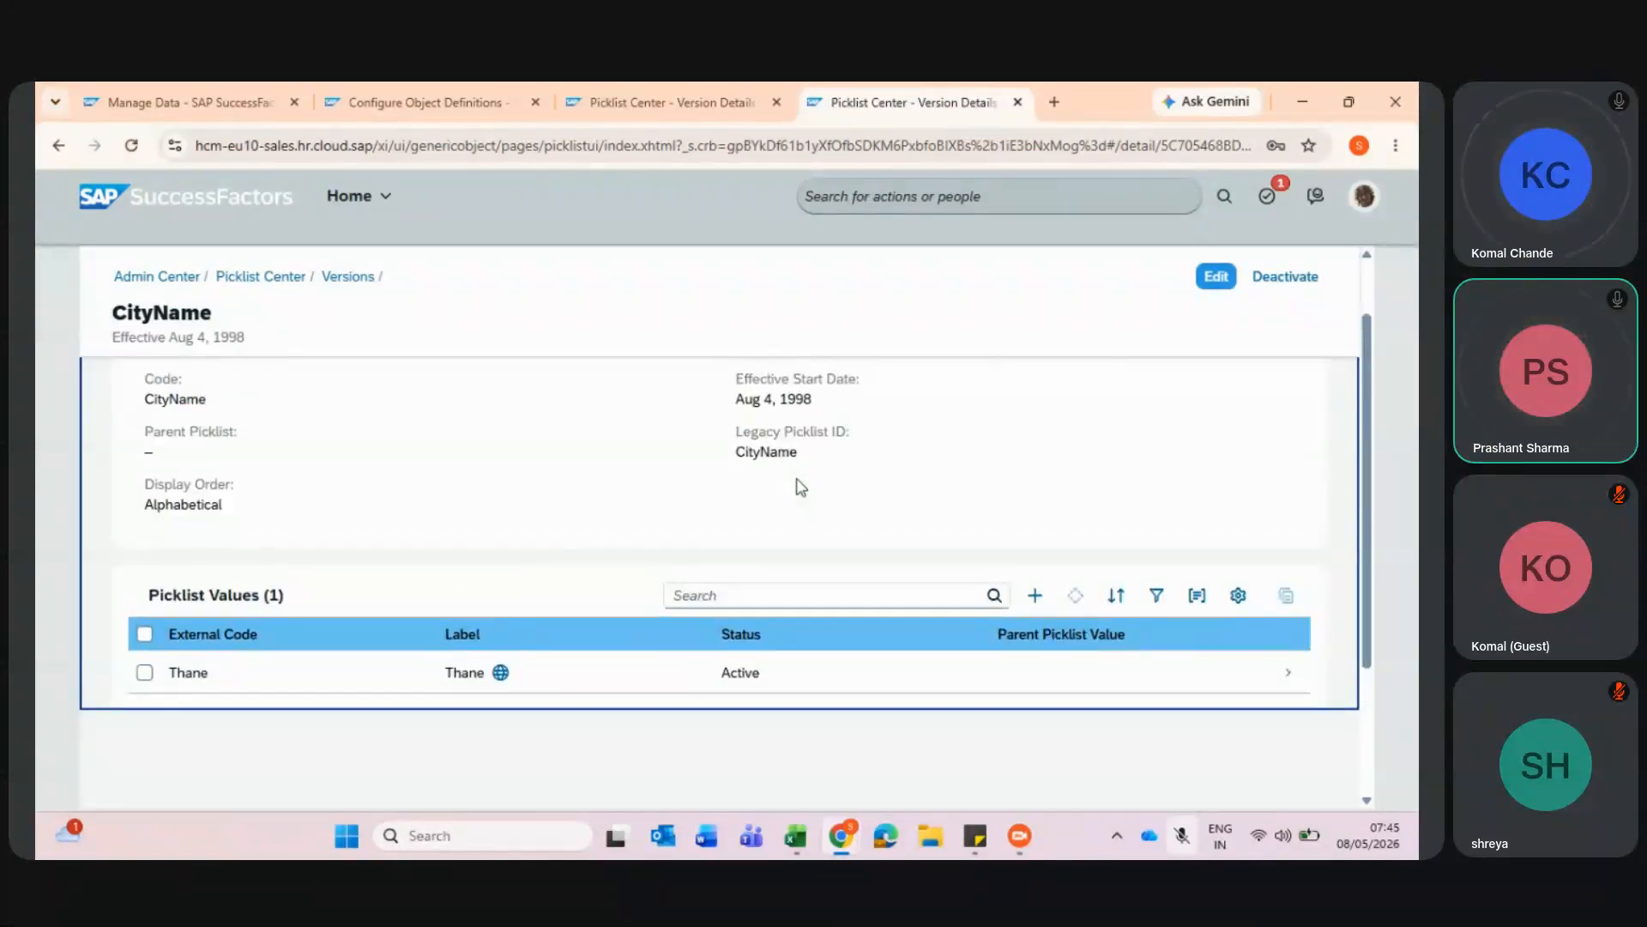
- Add a second value to the CityName picklist with External Code and Label Mumbai
left_click(1034, 596)
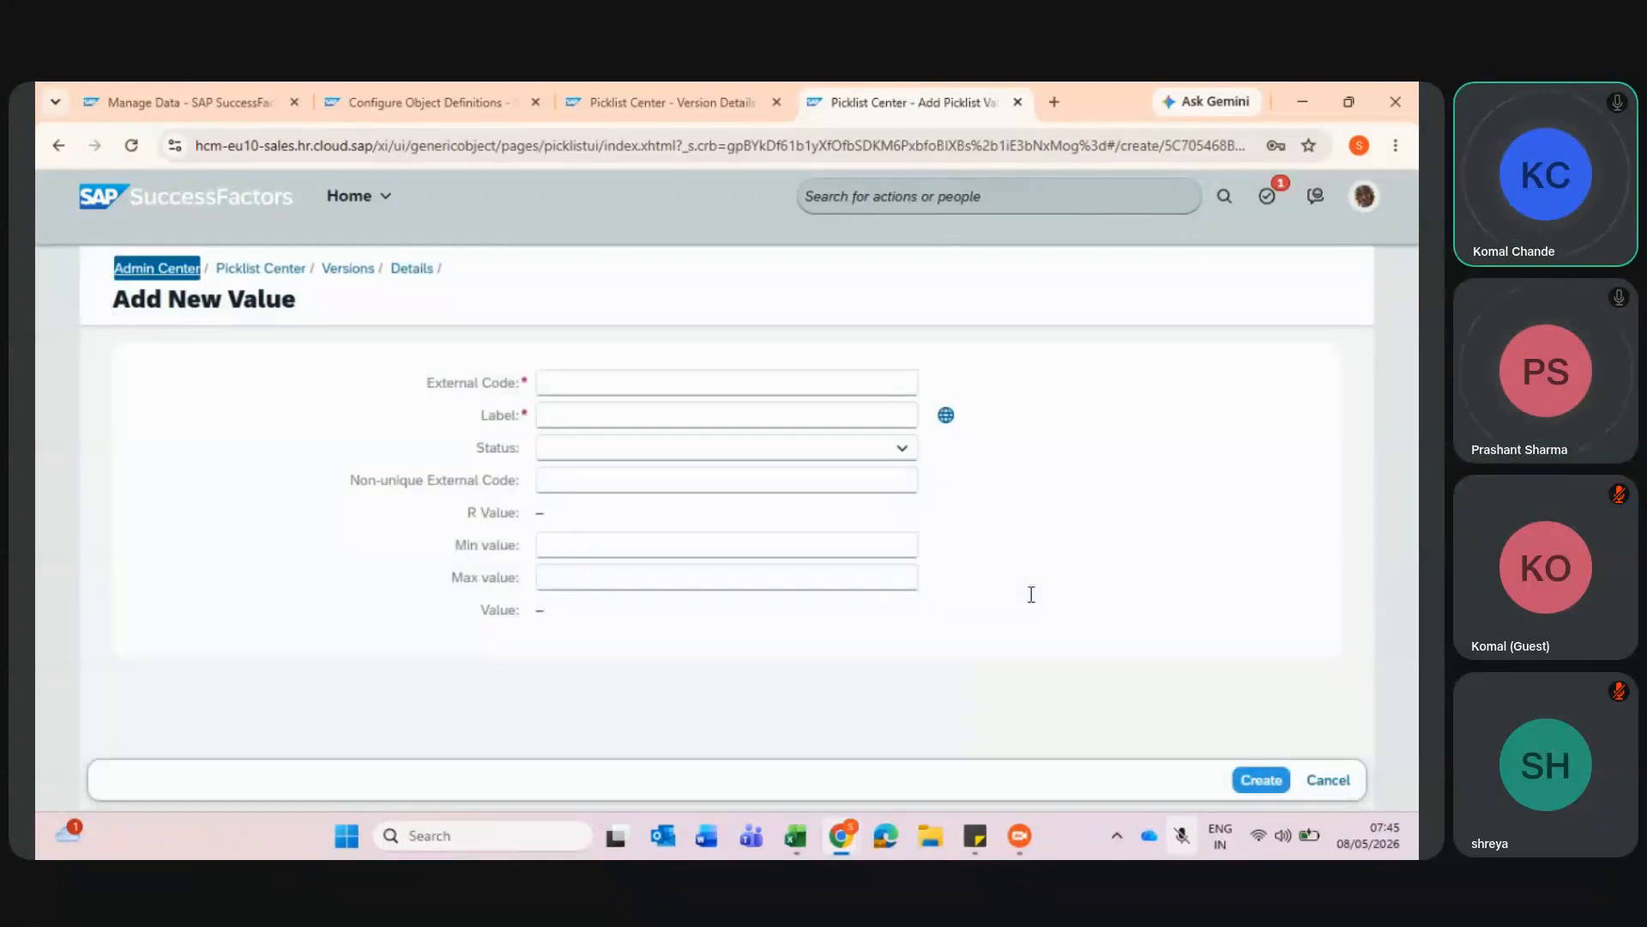
left_click(805, 382)
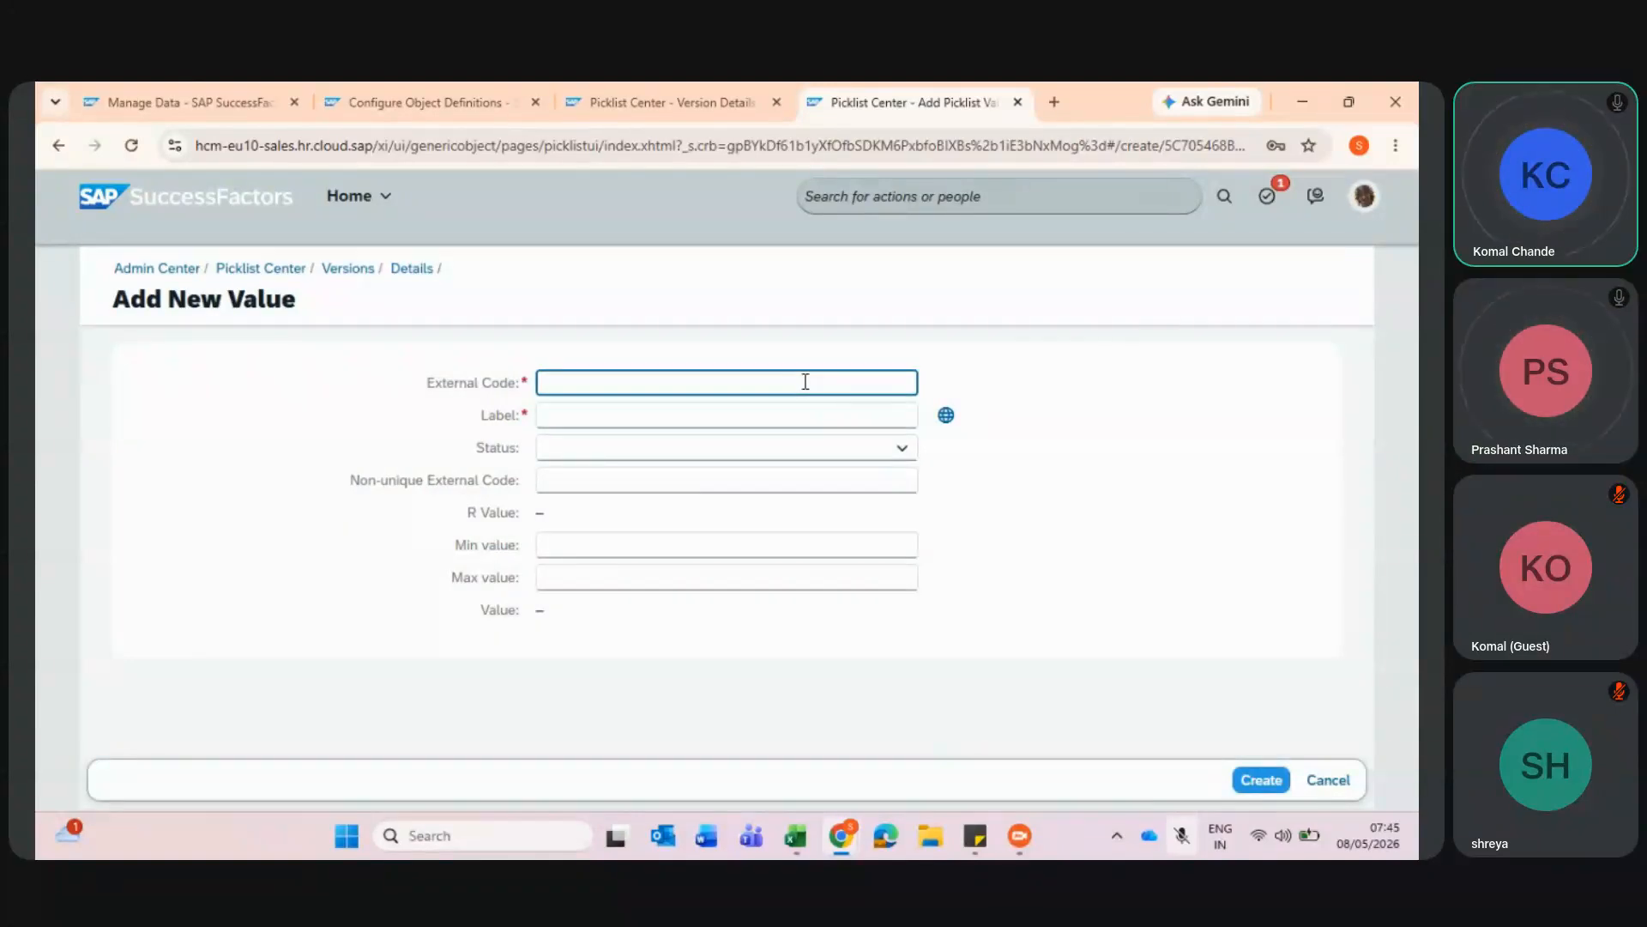
key("alt+Tab")
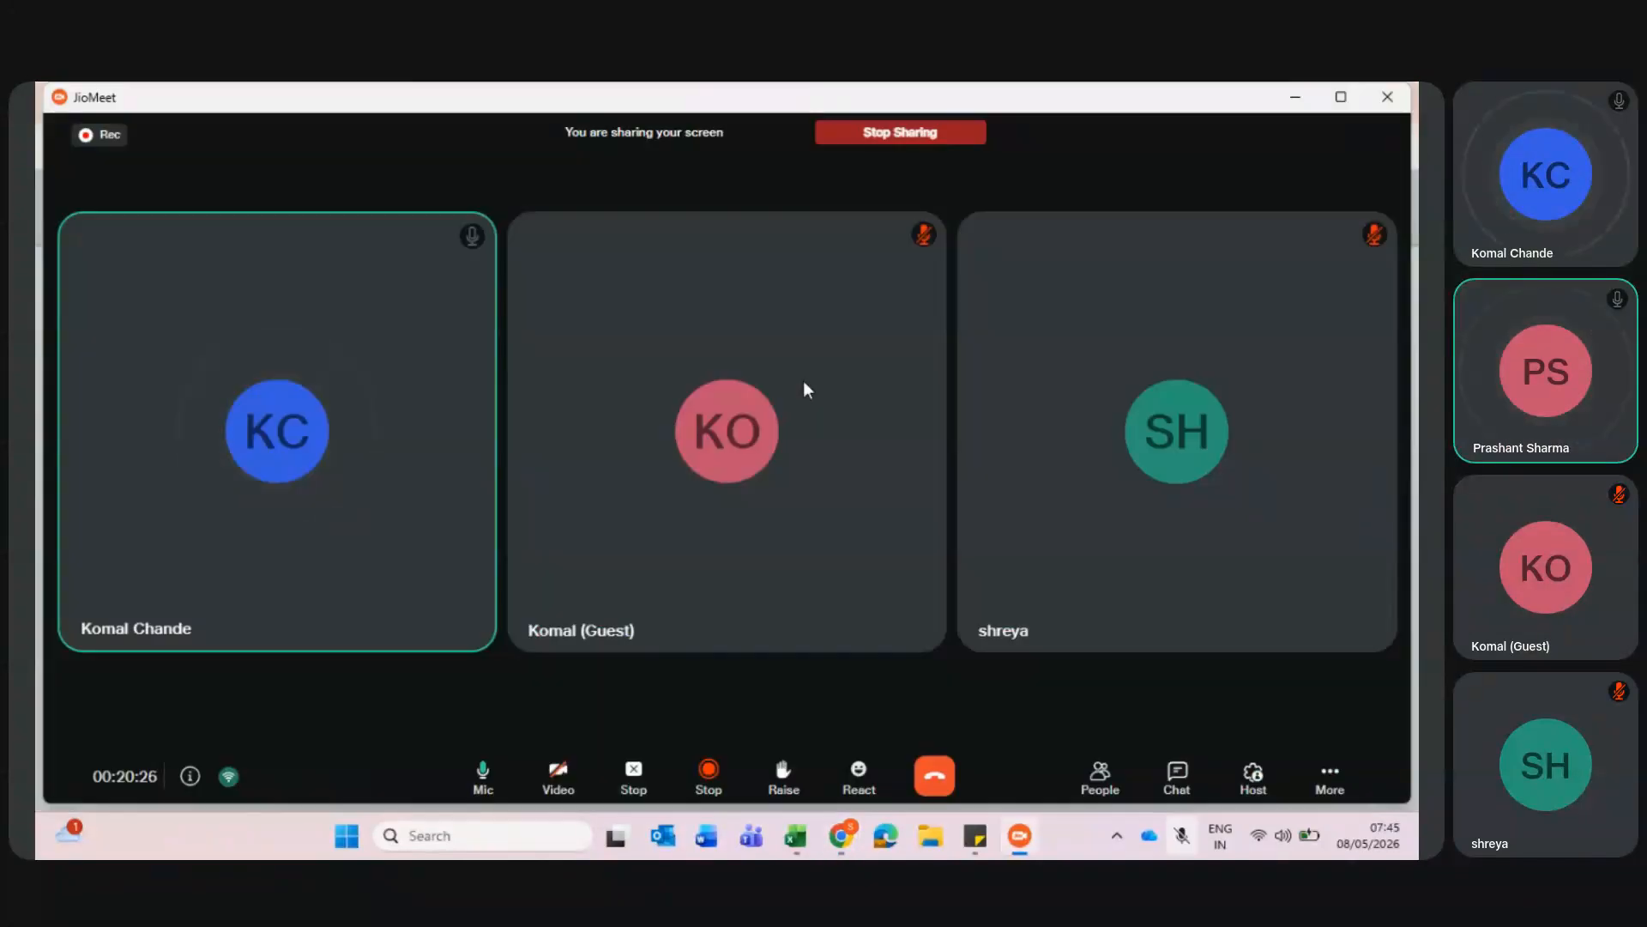
key("alt+Tab")
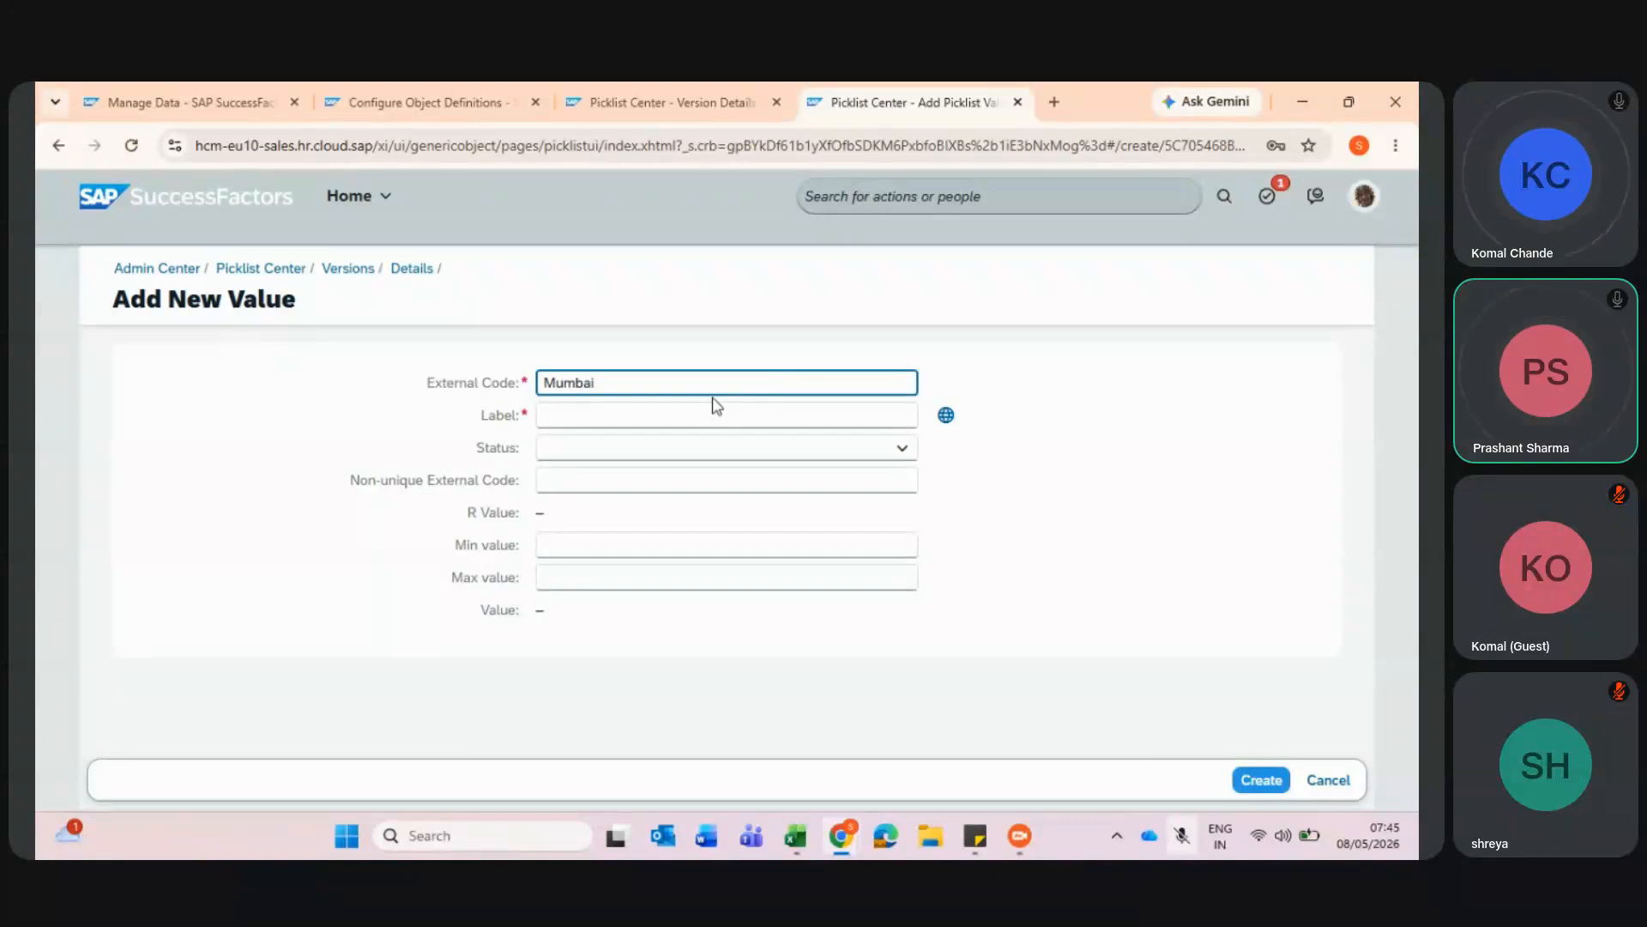
left_click_drag(702, 382, 453, 376)
left_click(531, 385)
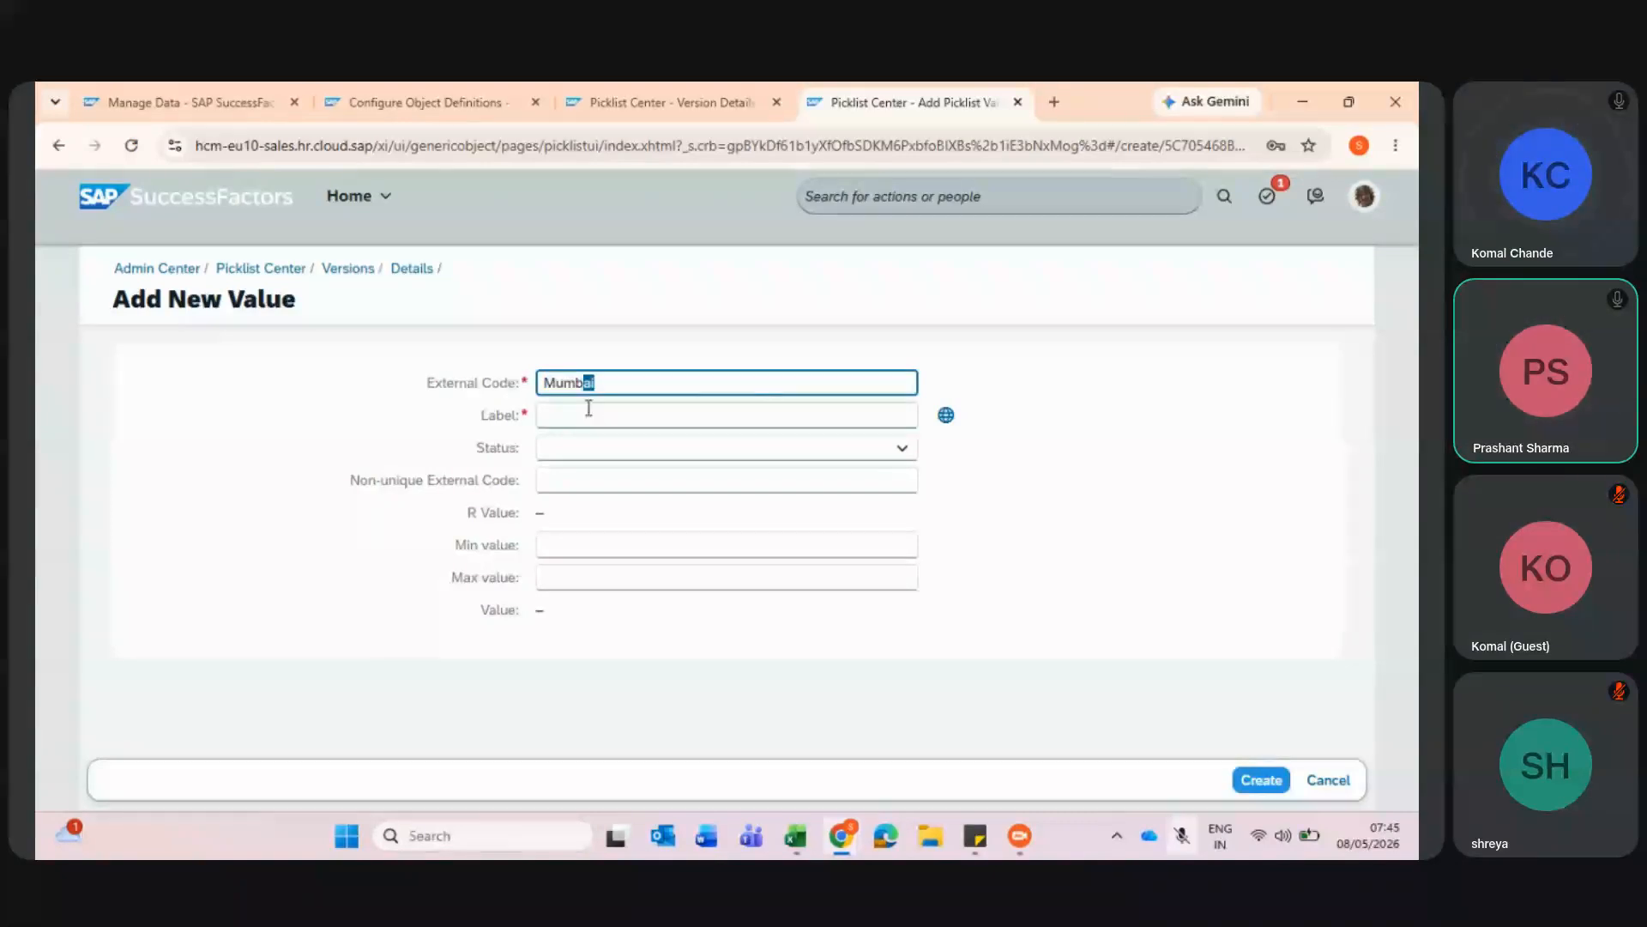
left_click_drag(628, 383, 508, 381)
key("ctrl+c")
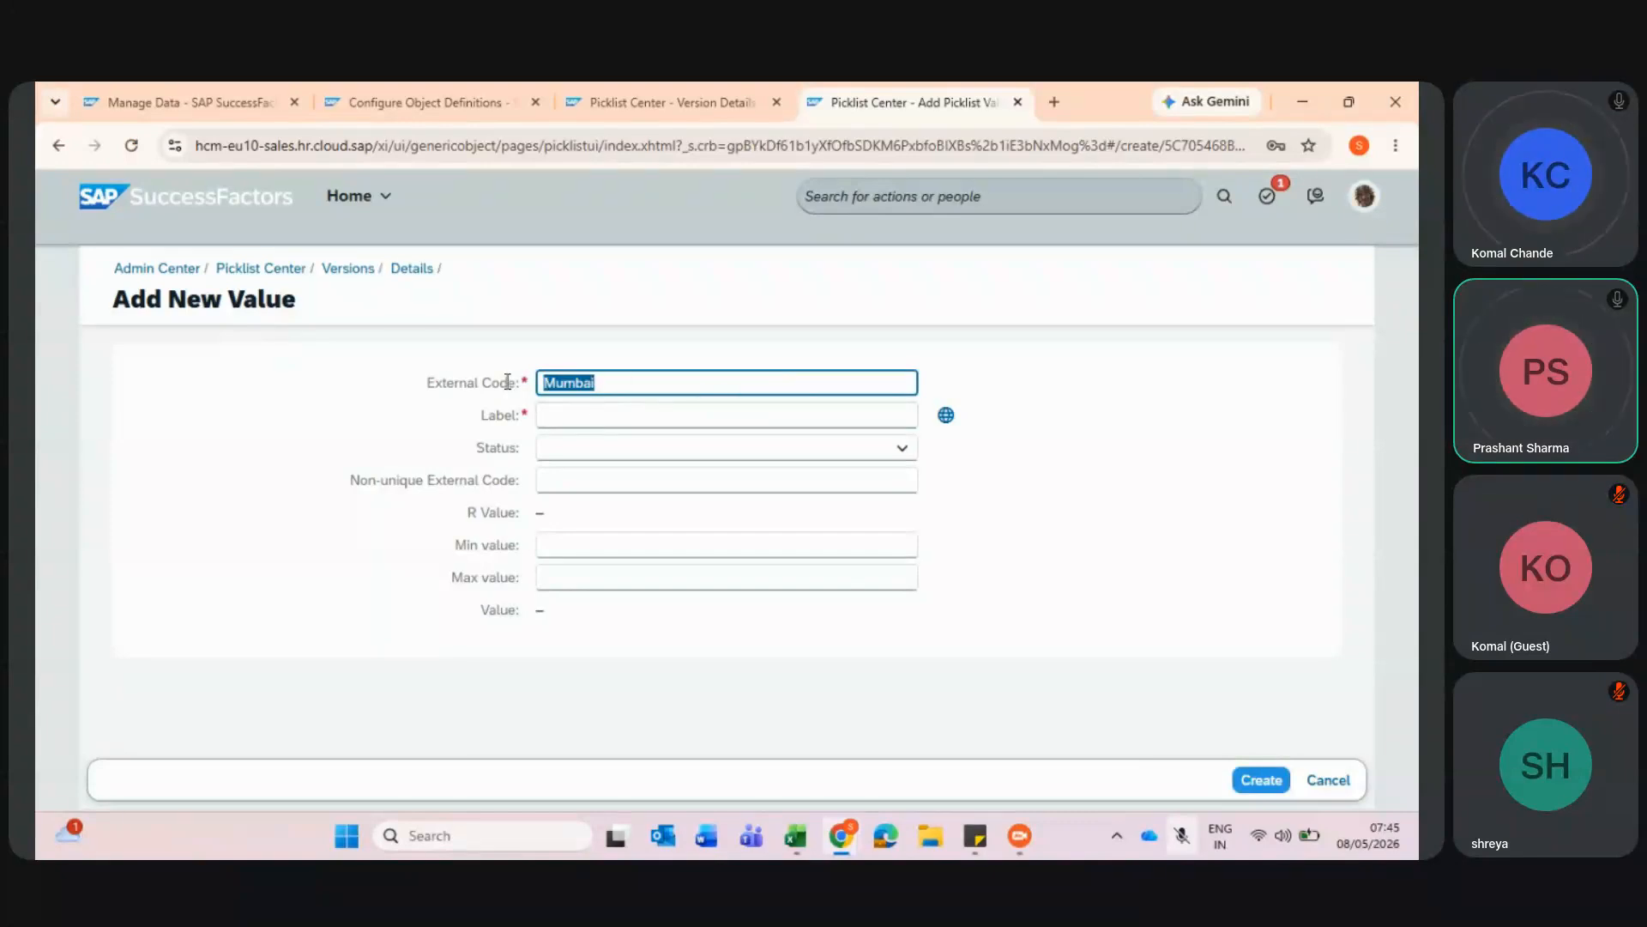
left_click(530, 415)
key("ctrl+v")
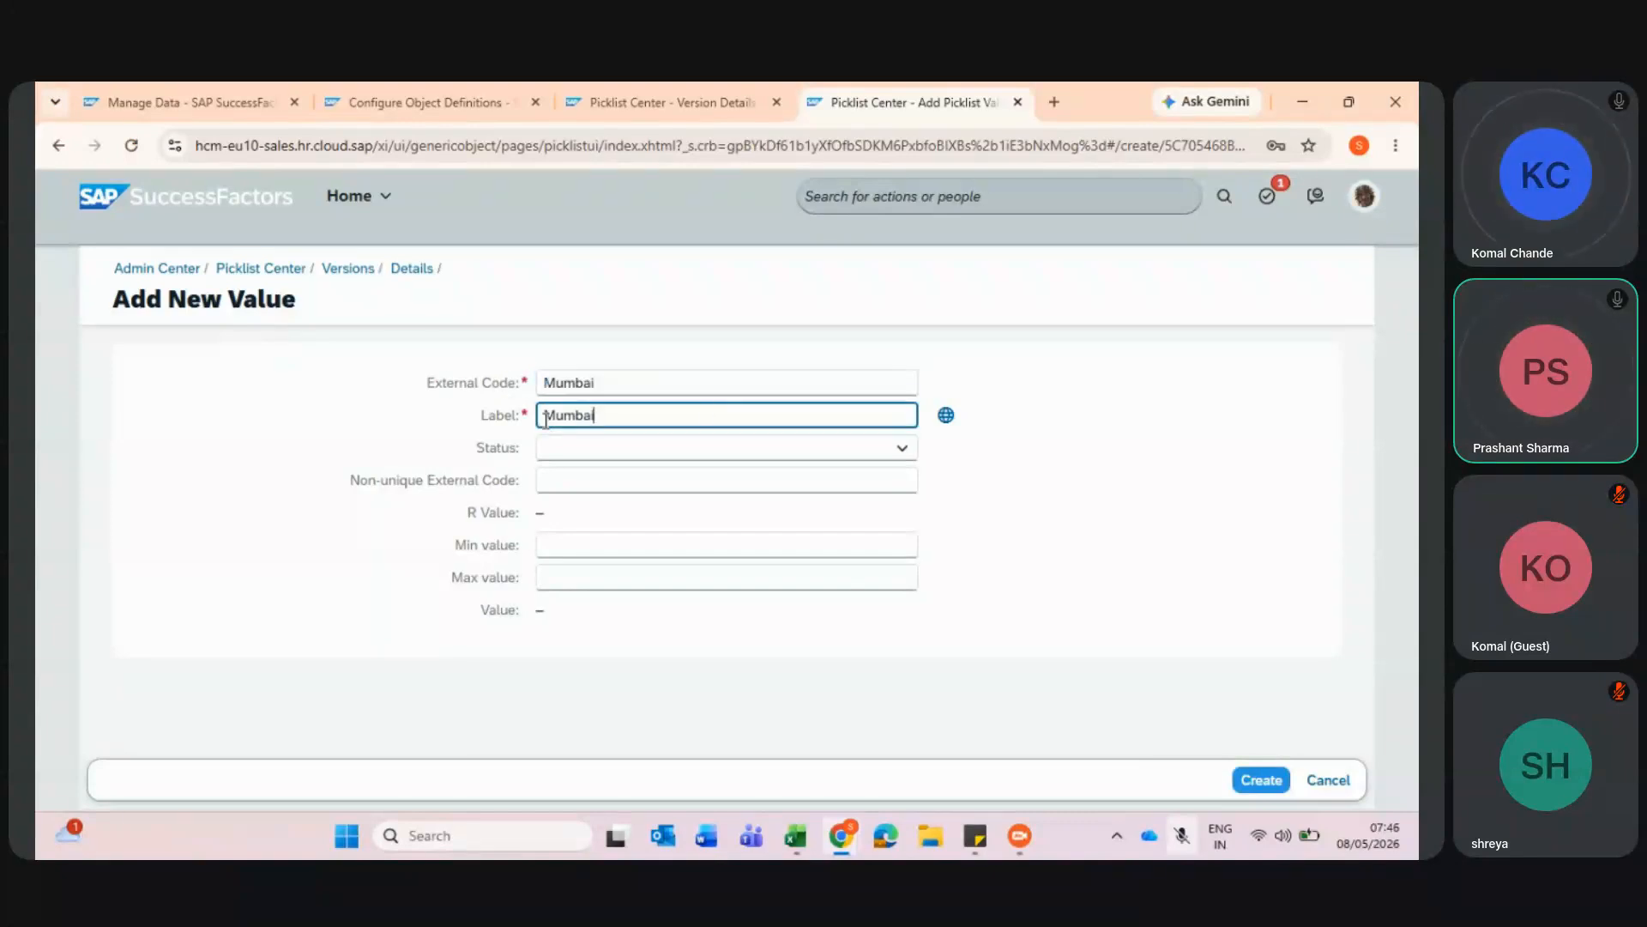
left_click(1078, 471)
left_click(1258, 779)
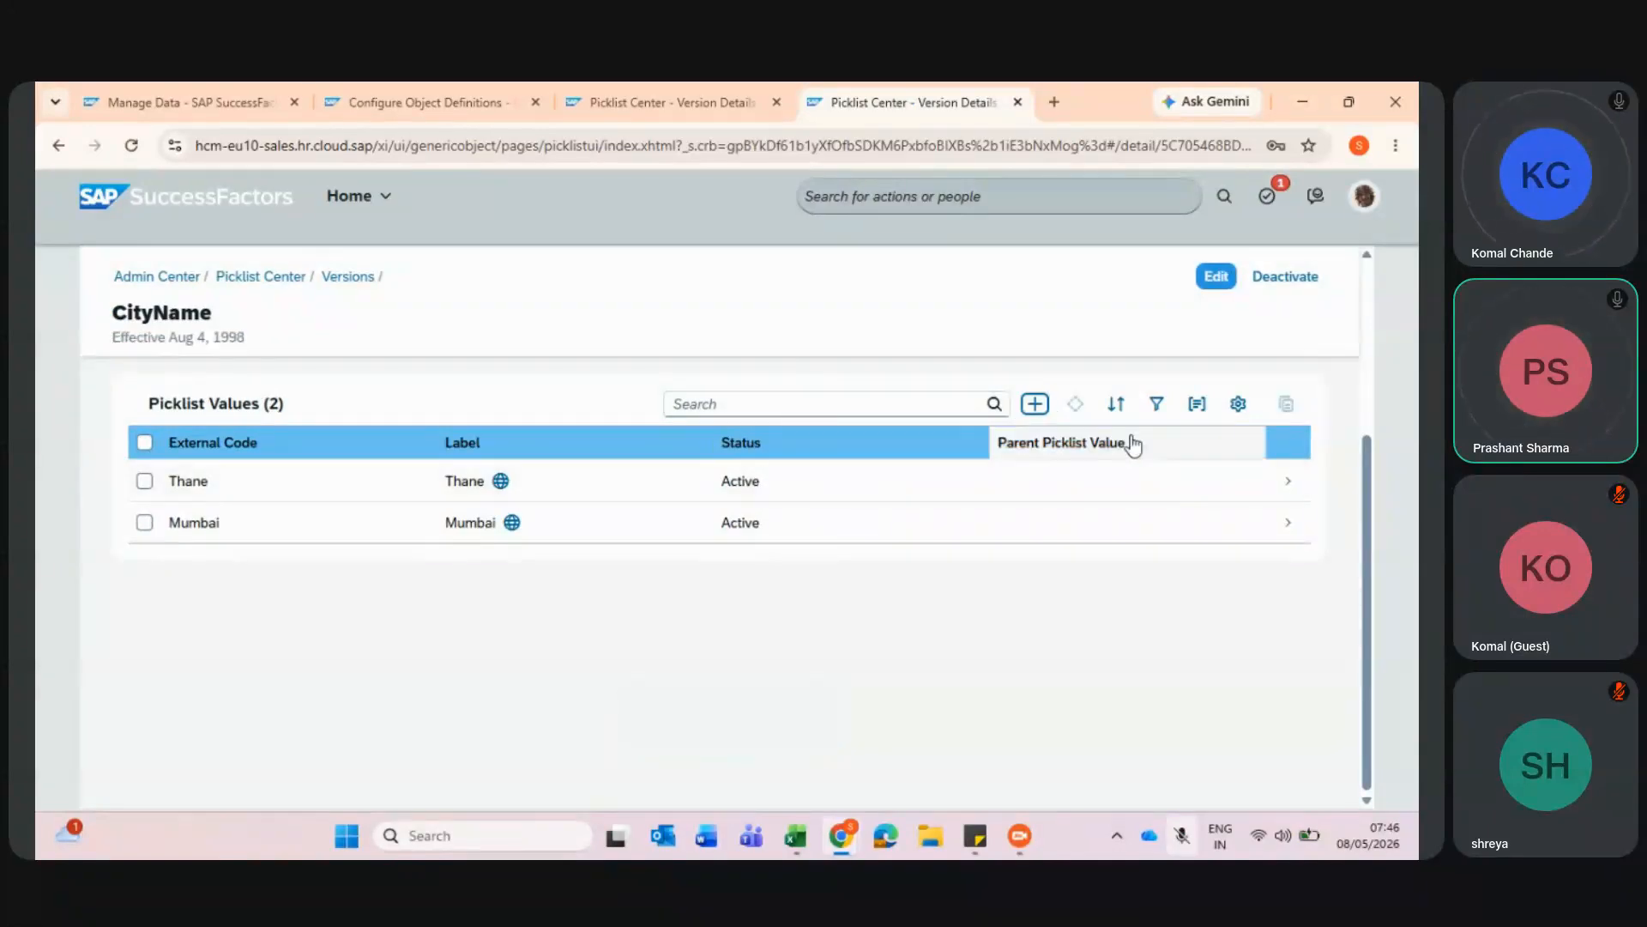
- Add a third value to the CityName picklist with External Code and Label Bulandshahr
left_click(1037, 404)
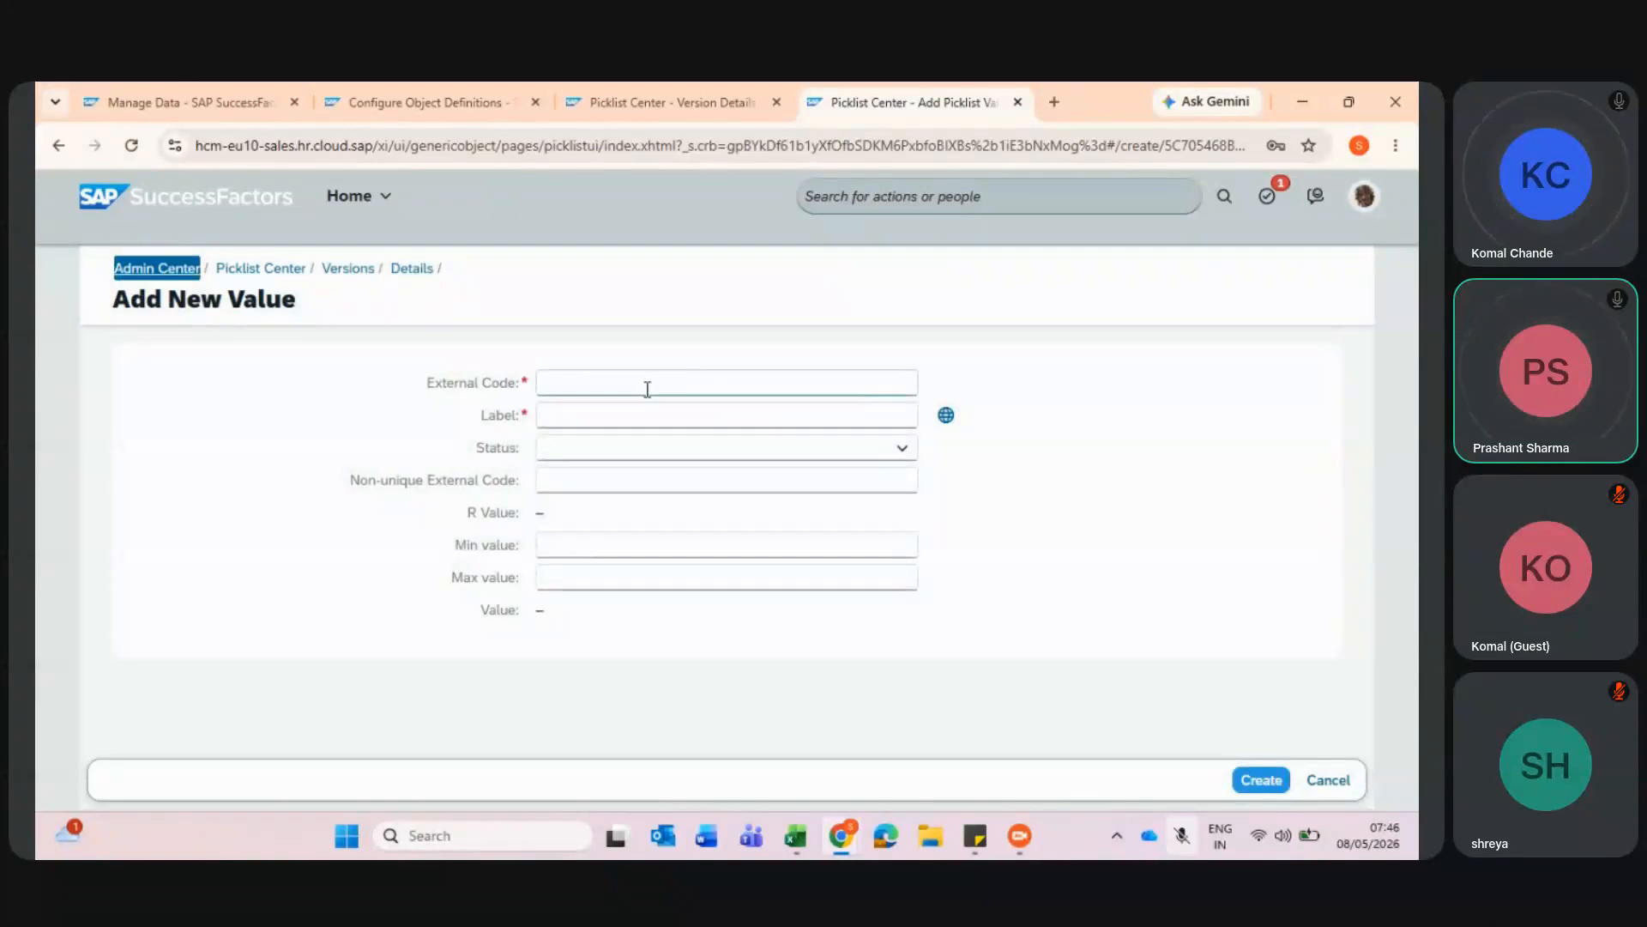
left_click(647, 386)
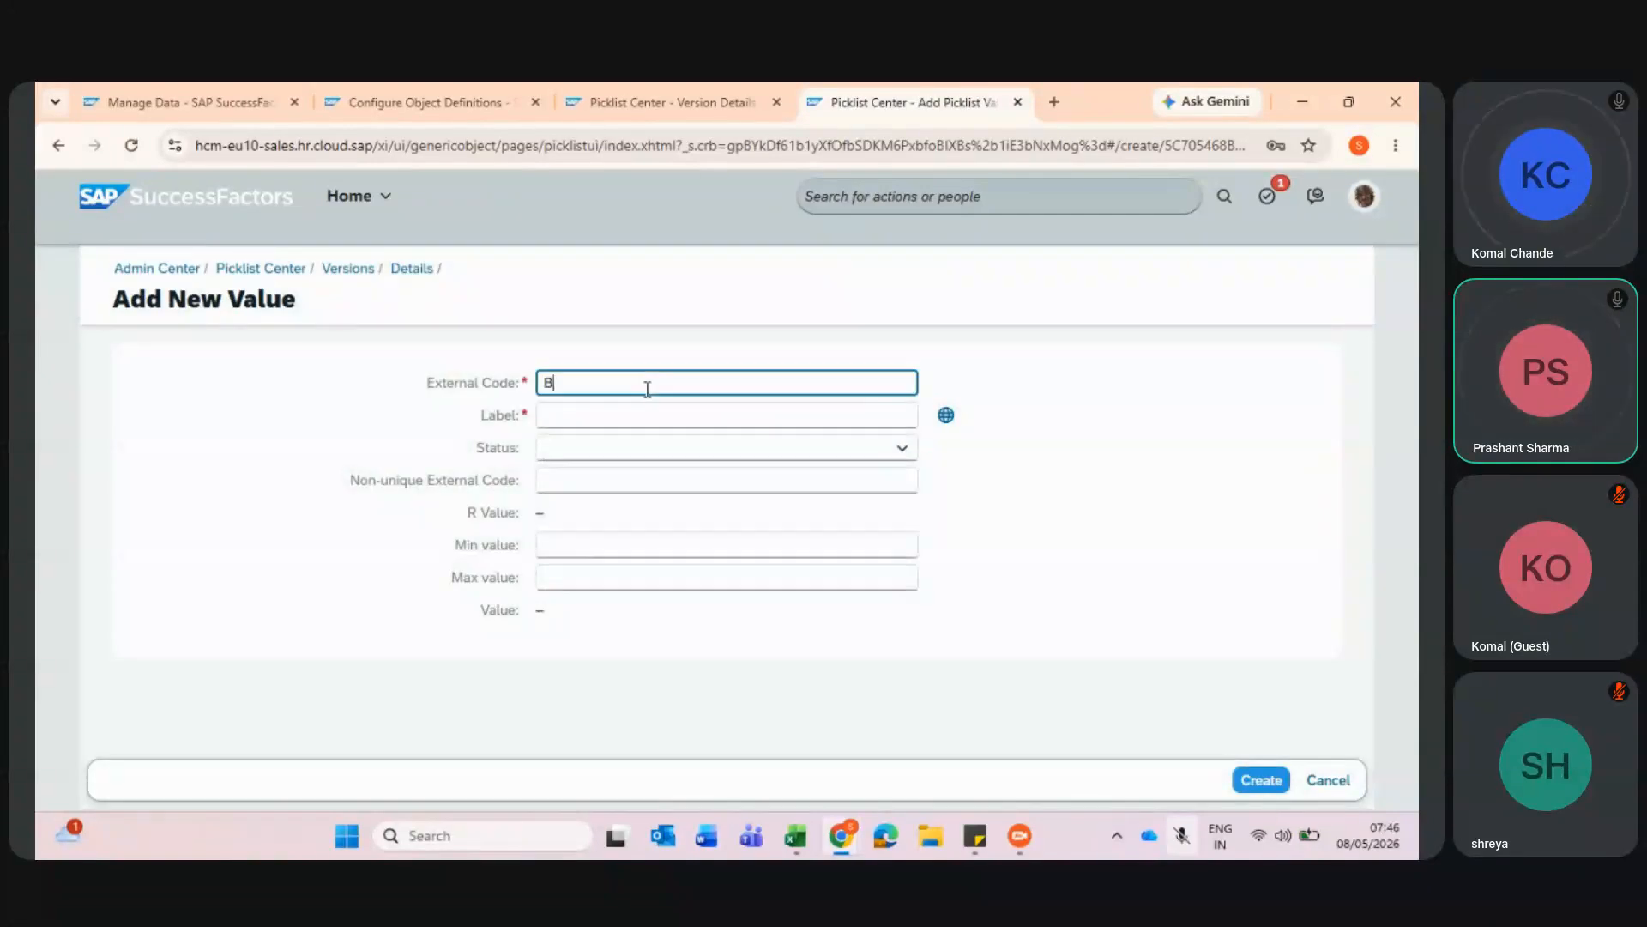
type("BUlandsha")
left_click(565, 383)
key("BackSpace")
type("u")
left_click_drag(644, 383, 532, 391)
key("ctrl+c")
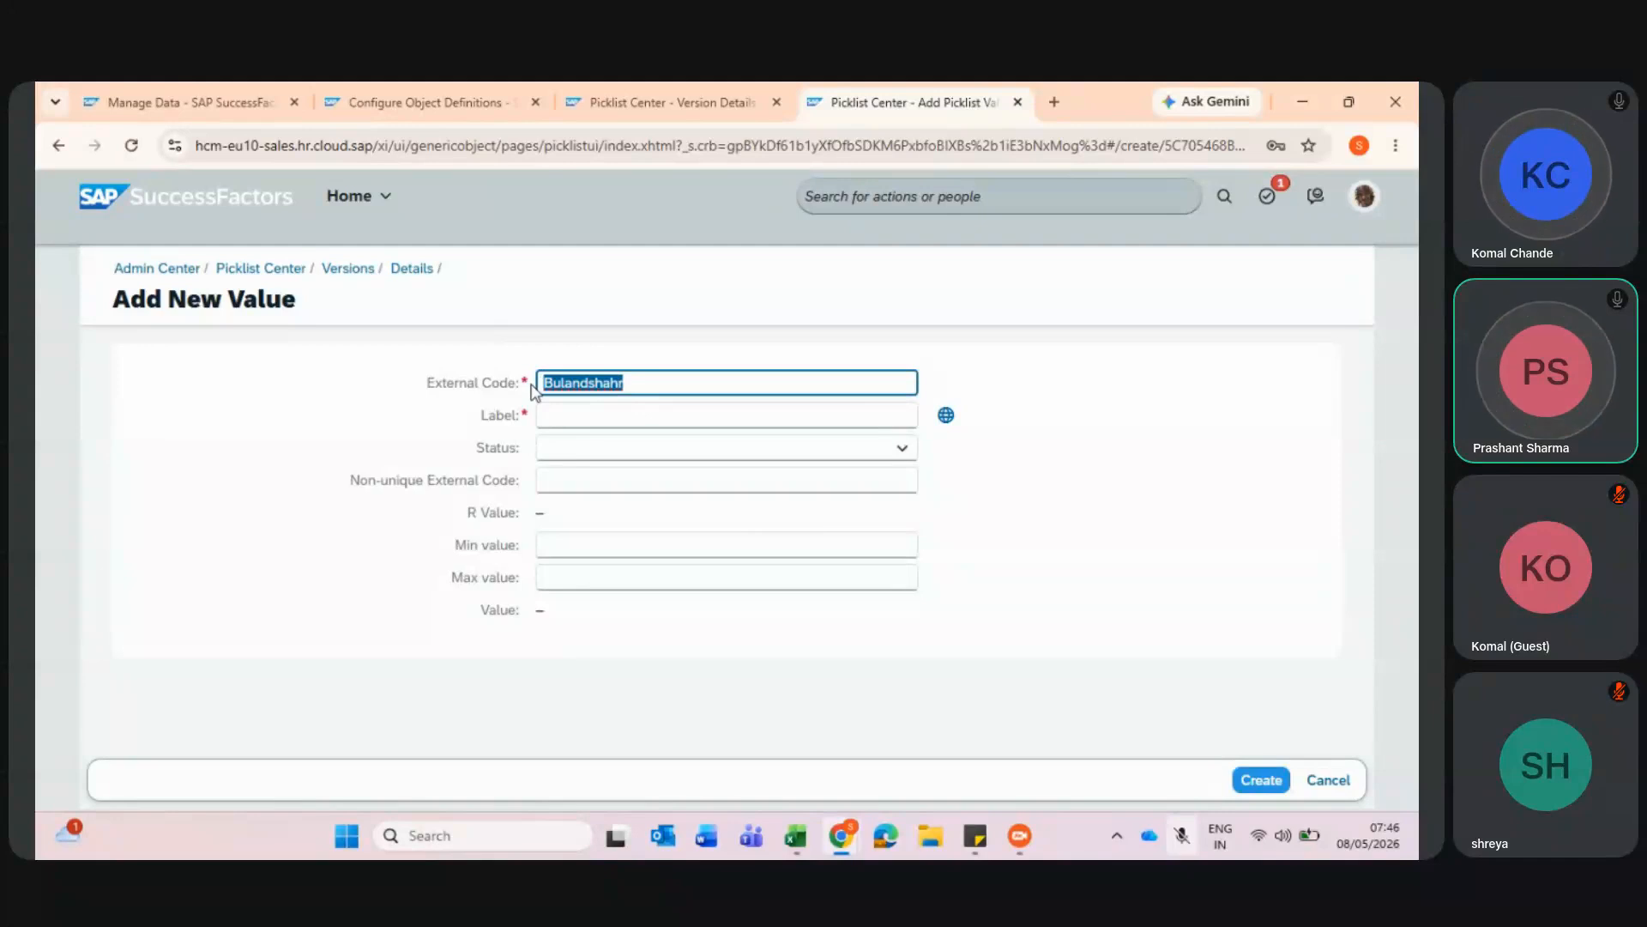
left_click(568, 417)
key("ctrl+v")
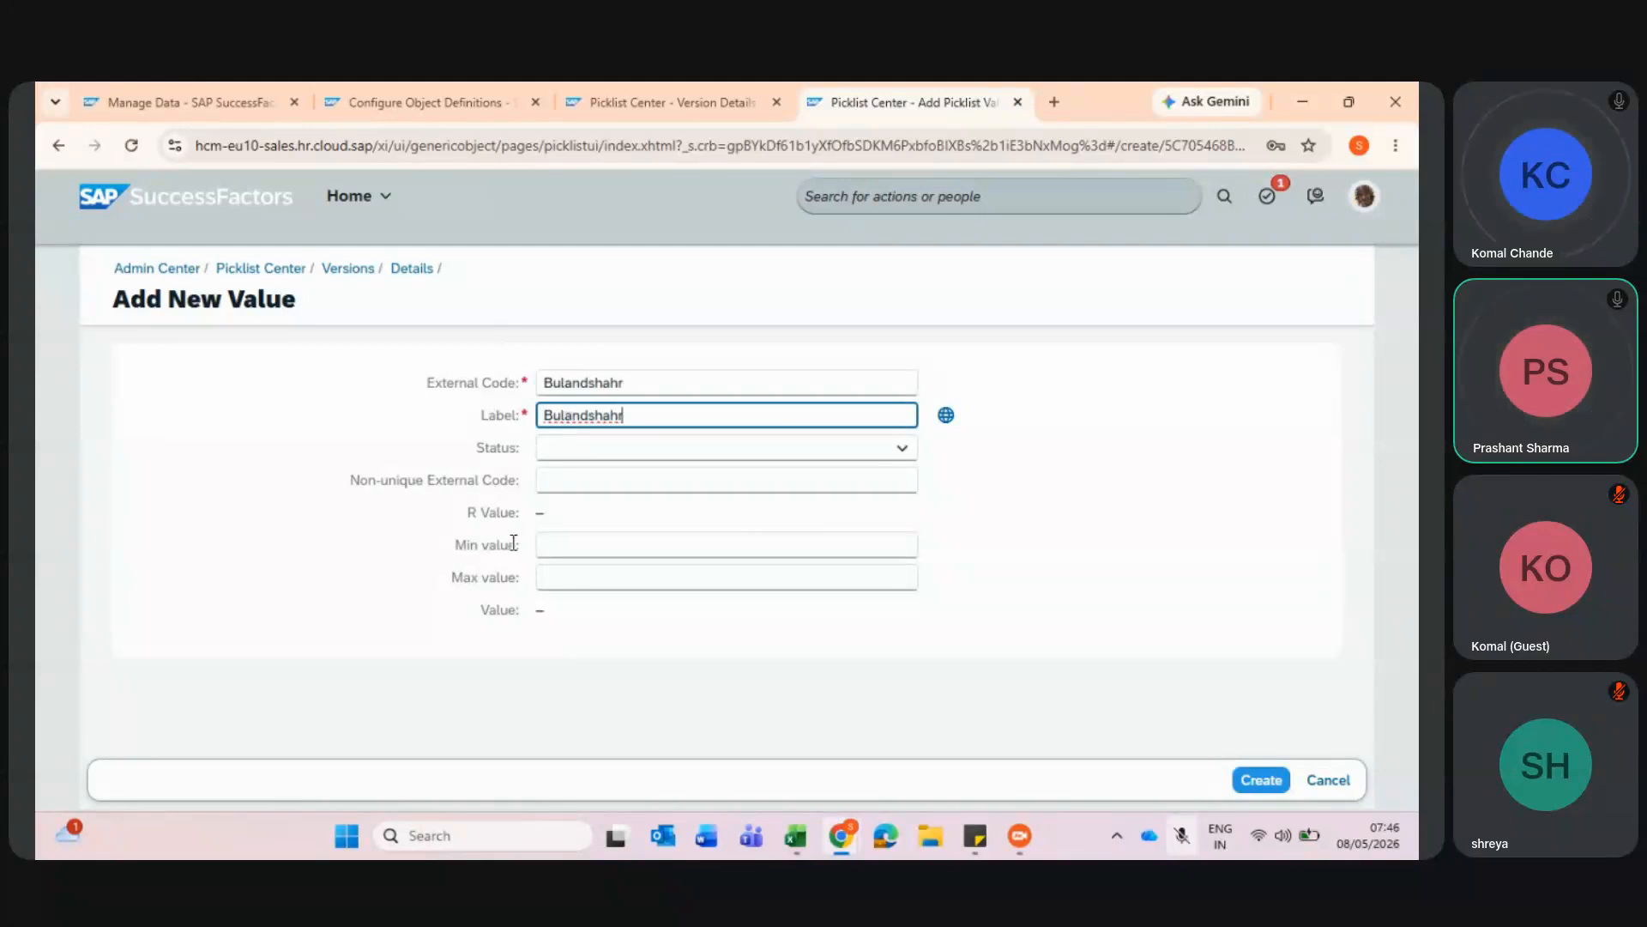
left_click(407, 533)
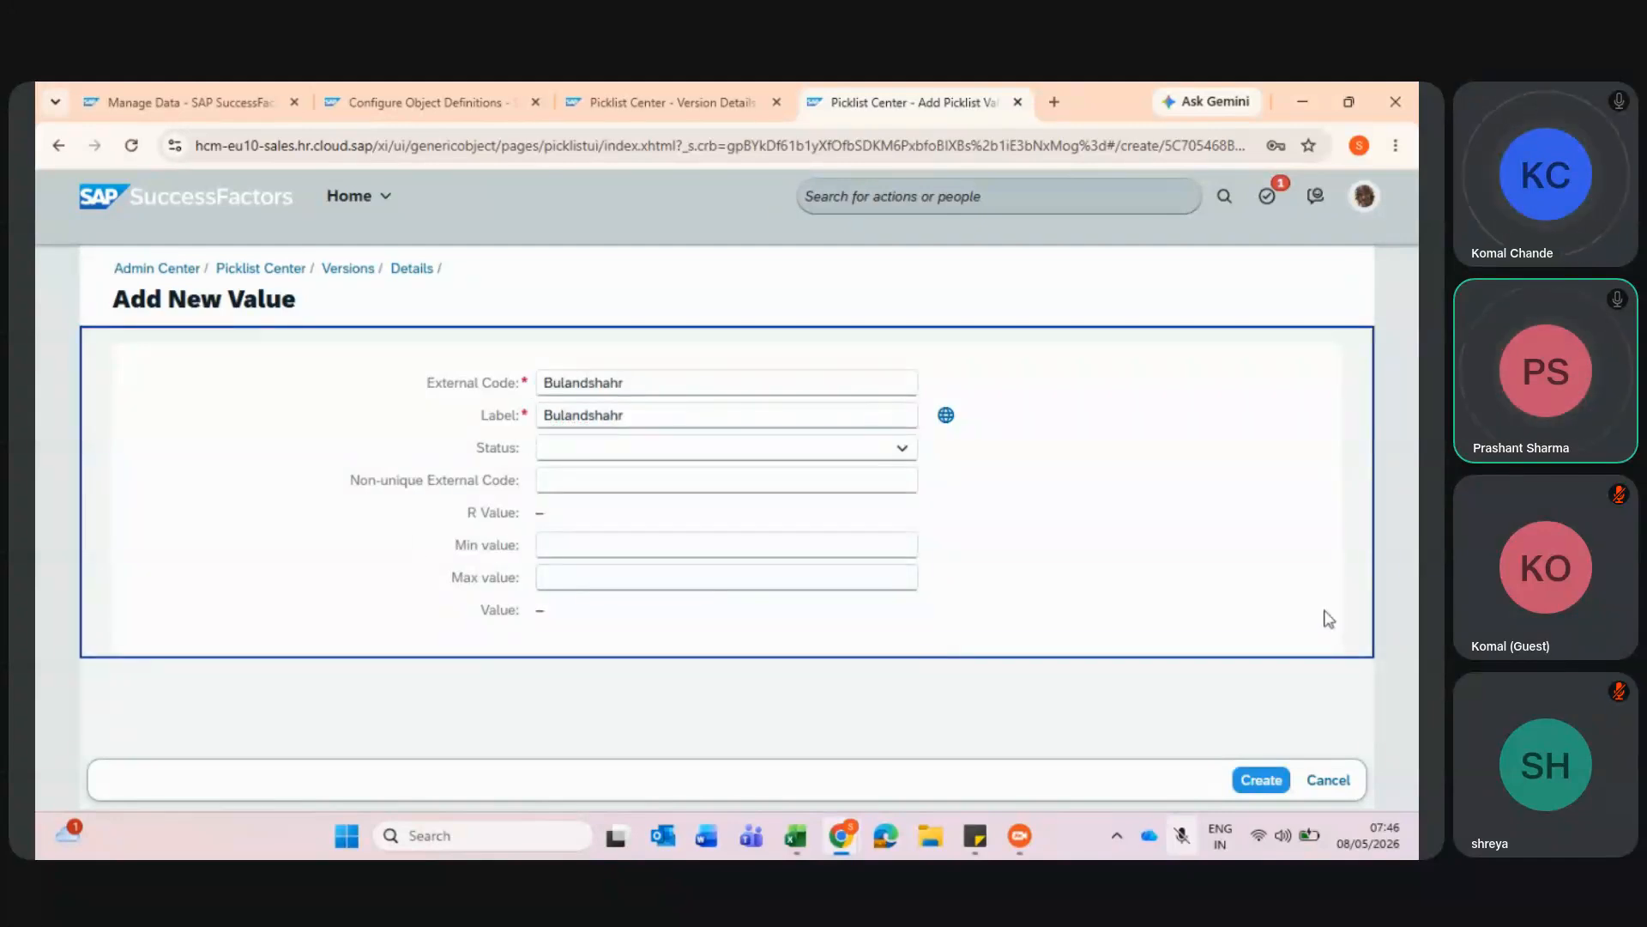
left_click(1261, 781)
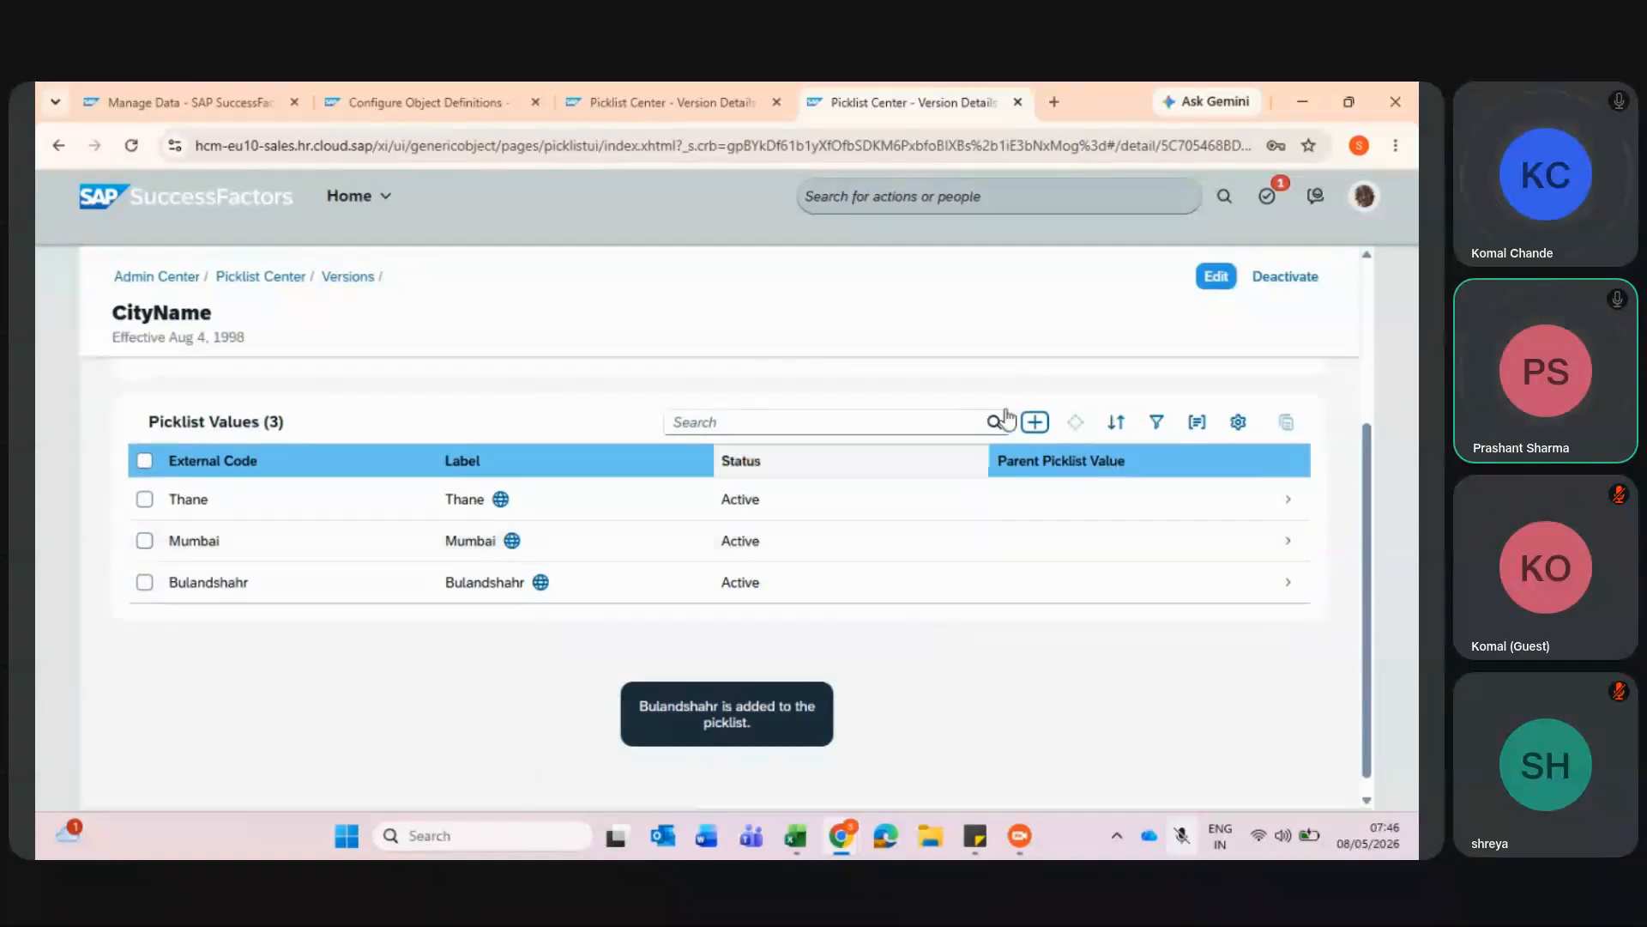
- Add a fourth value to the CityName picklist with External Code and Label Noida
left_click(1038, 427)
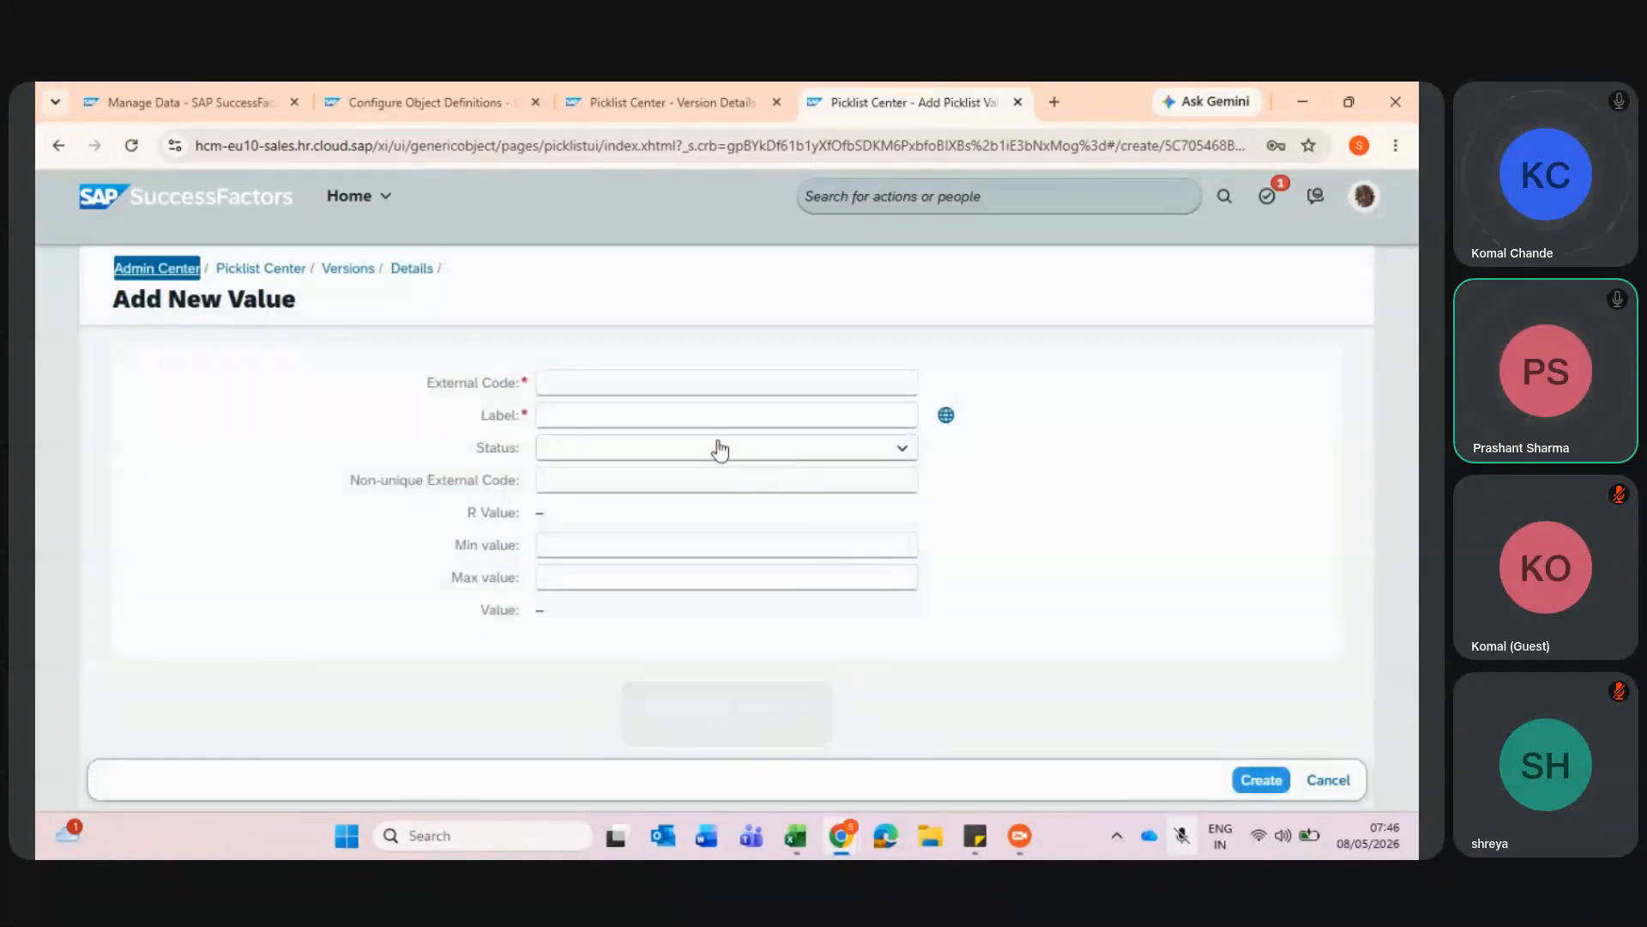
left_click(708, 384)
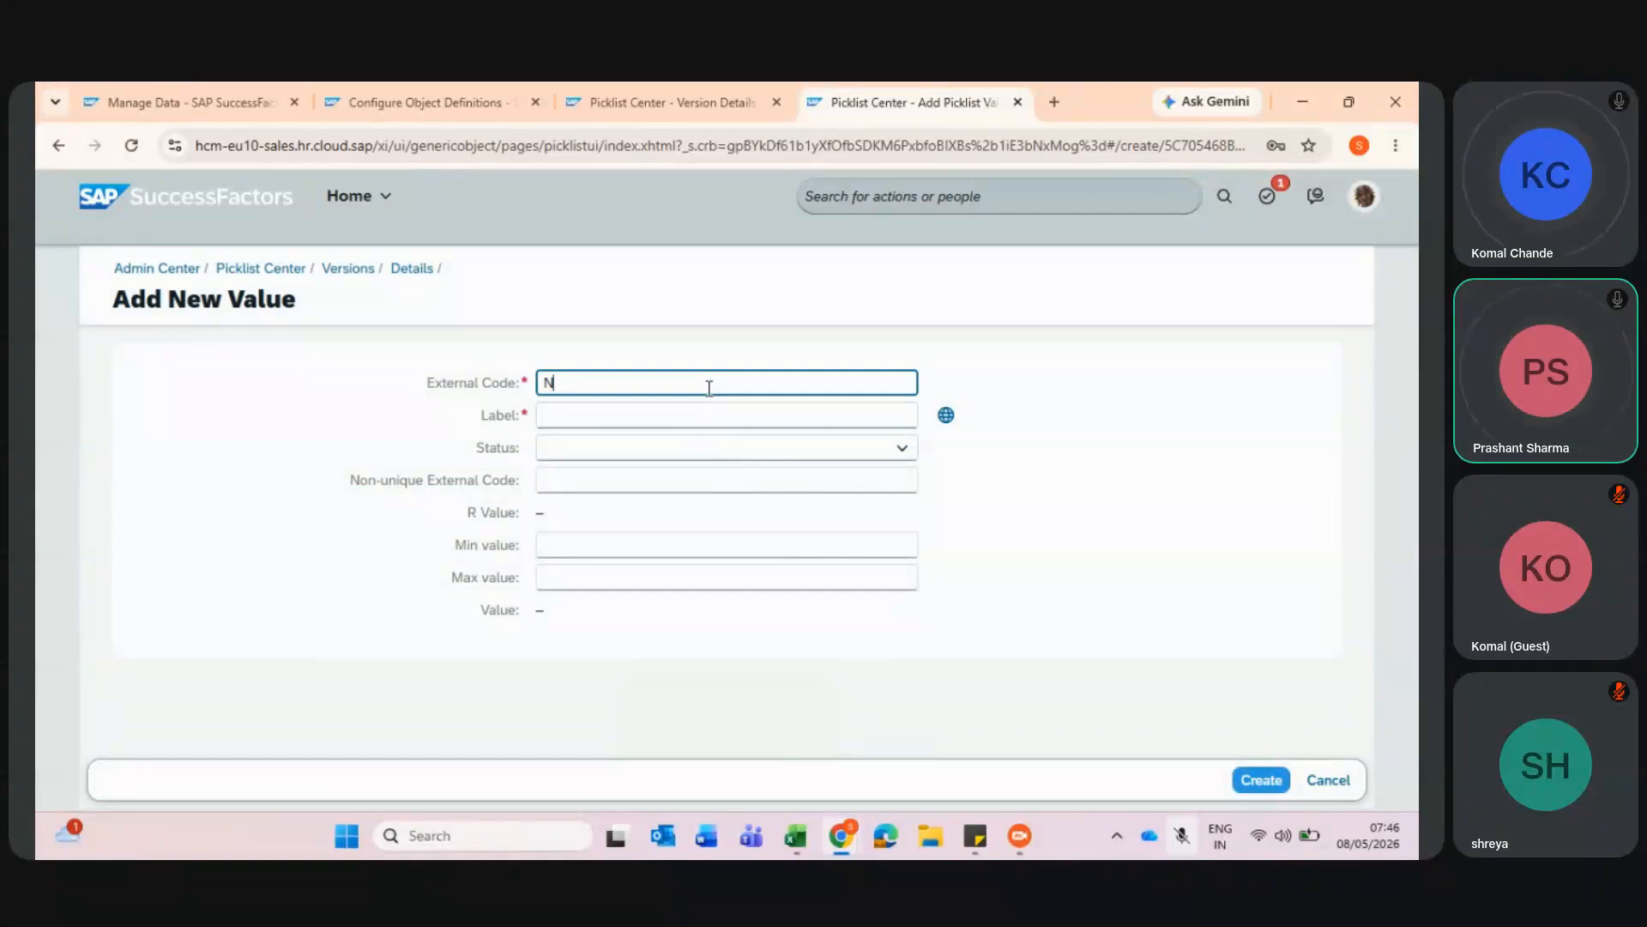
left_click(703, 419)
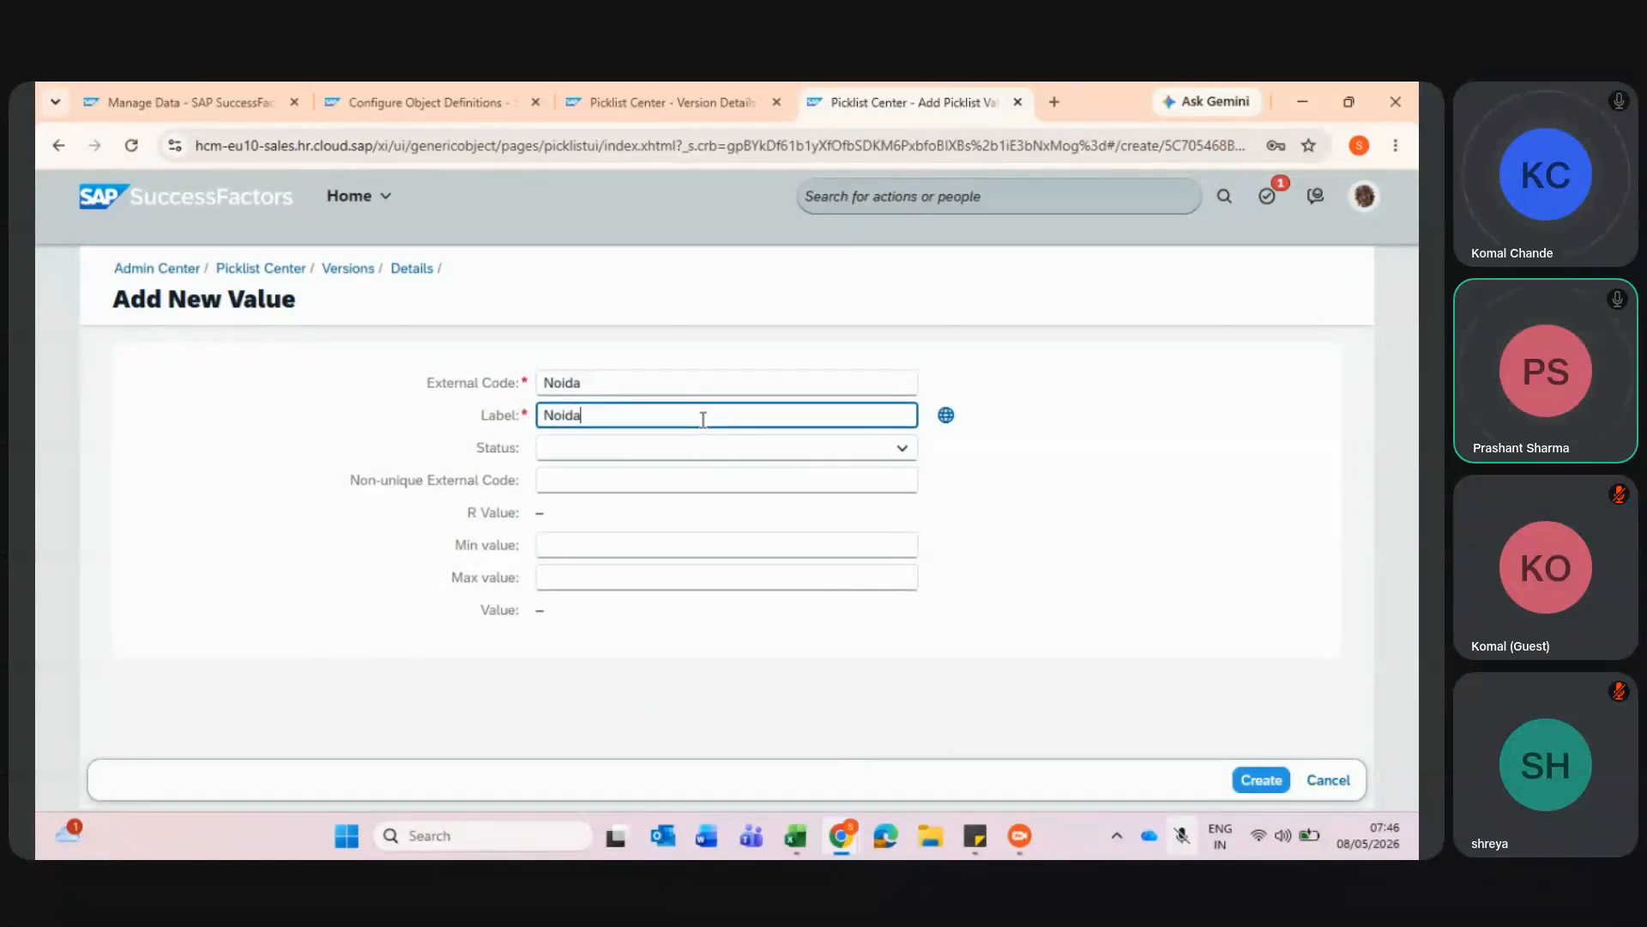
left_click(1129, 551)
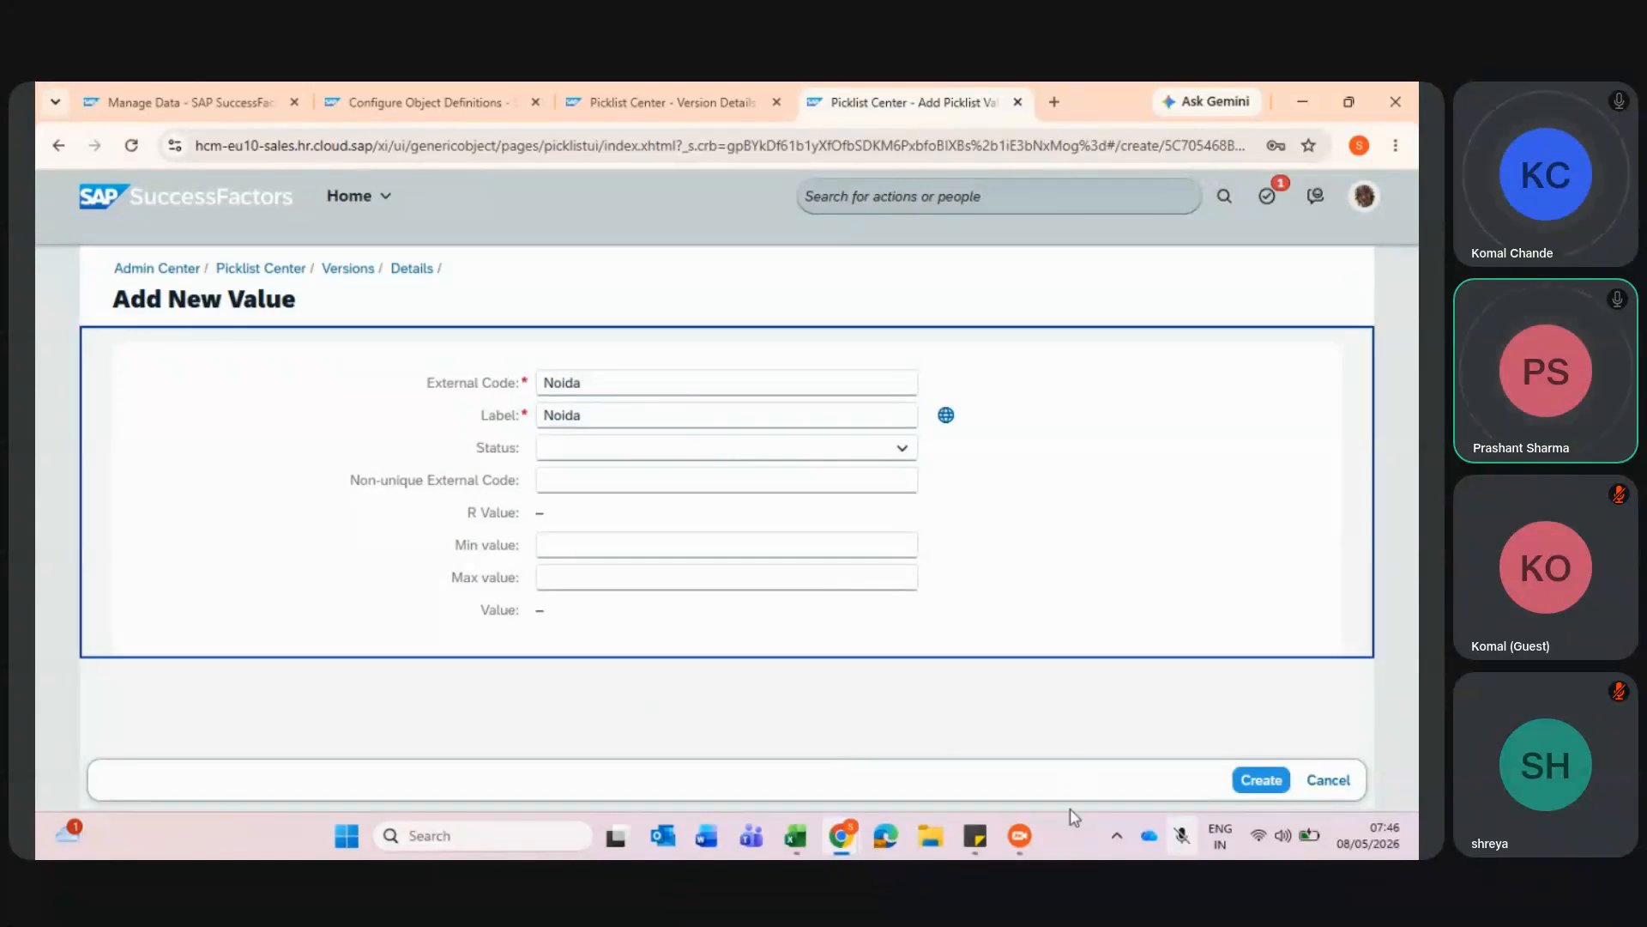
left_click(1261, 780)
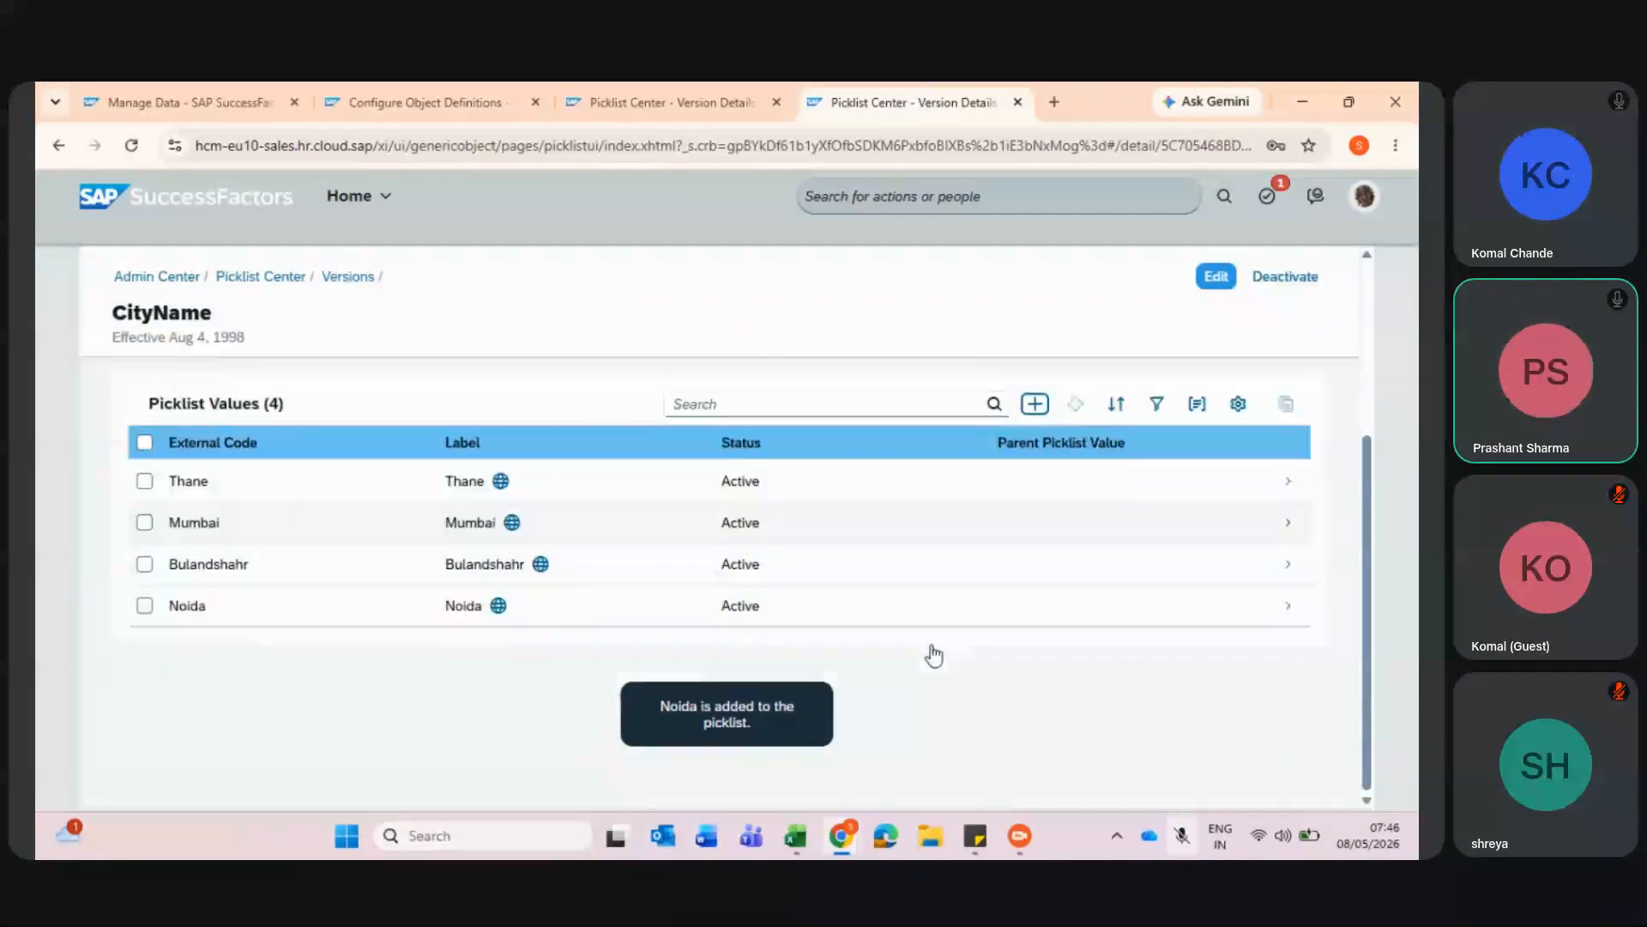
left_click(1035, 403)
left_click(700, 387)
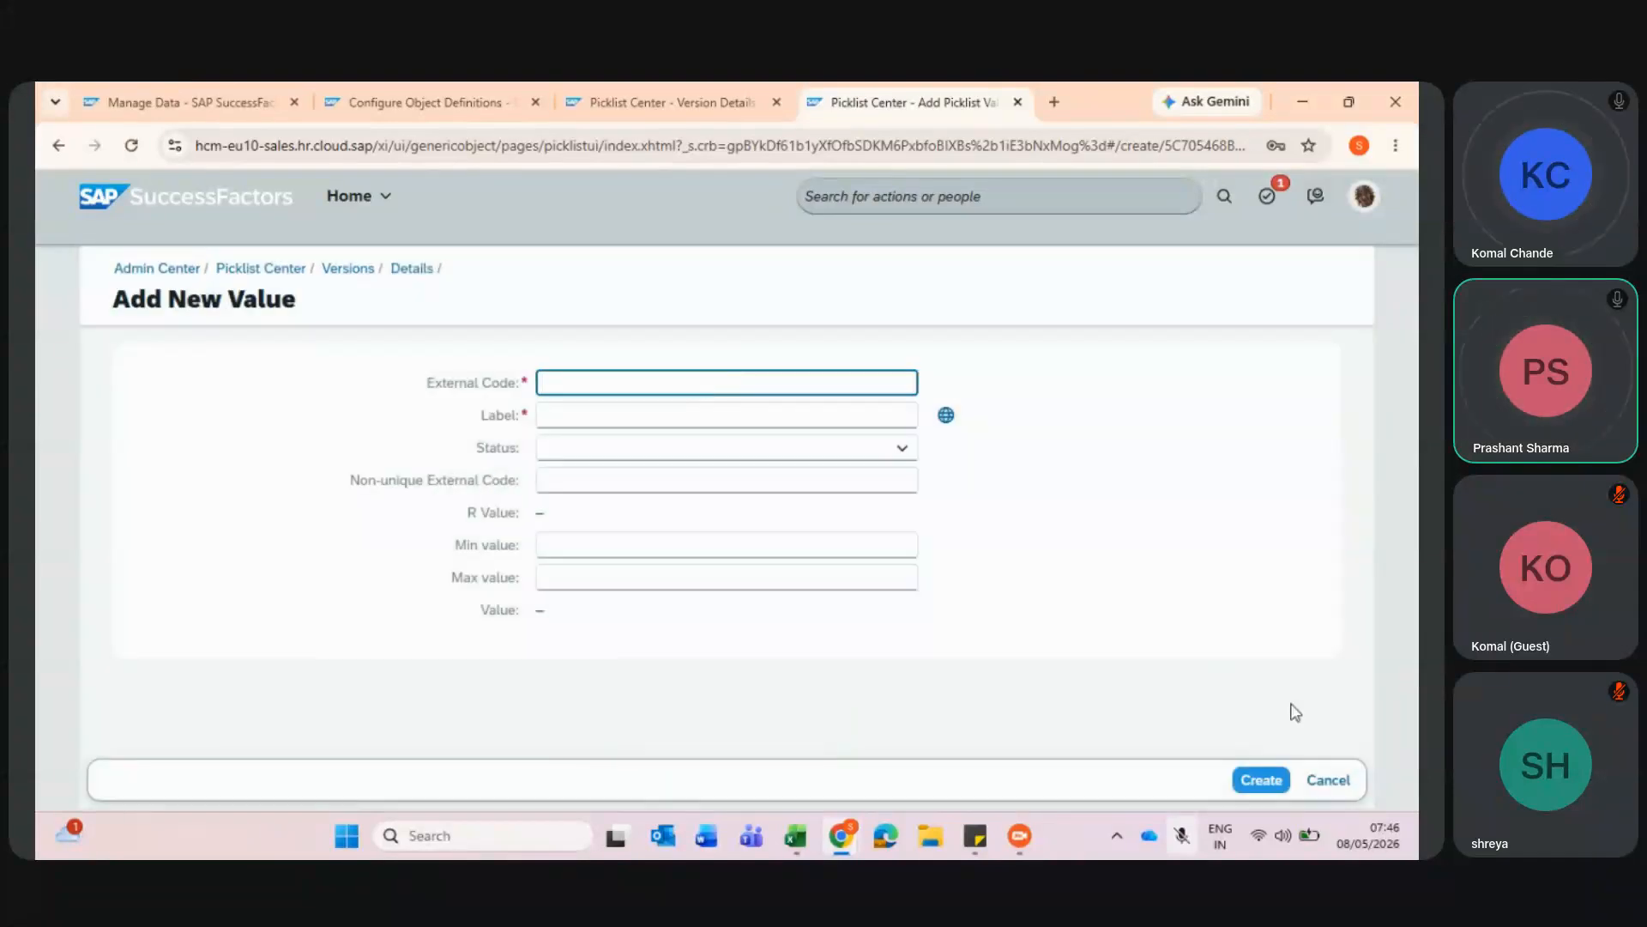
left_click(1328, 780)
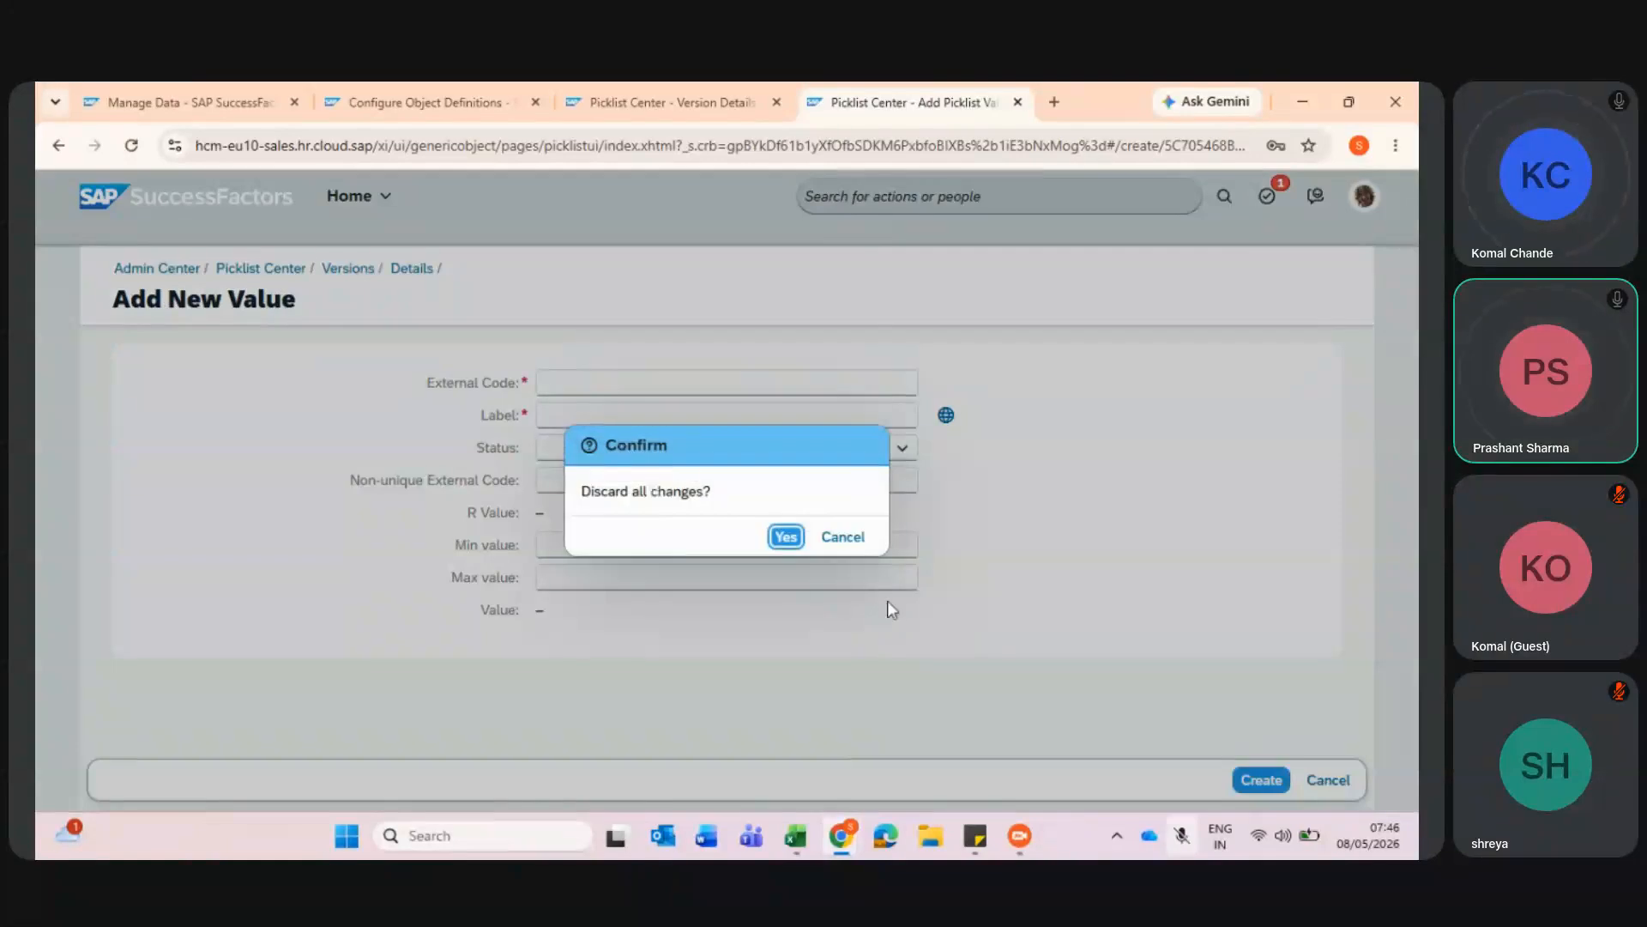
left_click(785, 537)
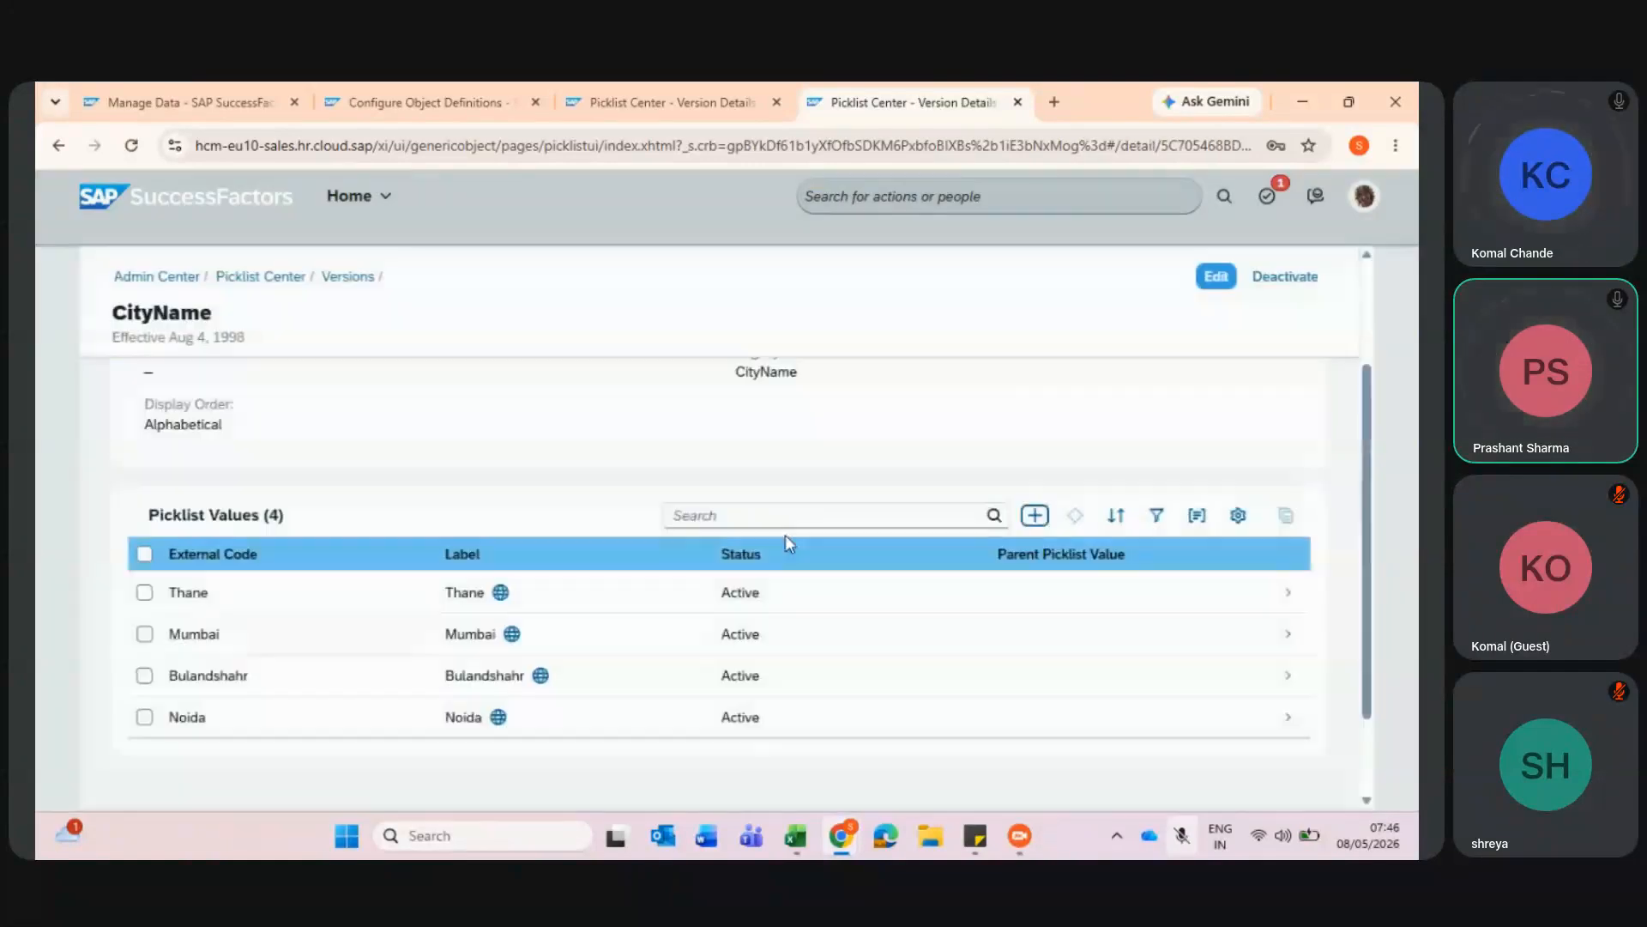
scroll(580, 585, "up", 2)
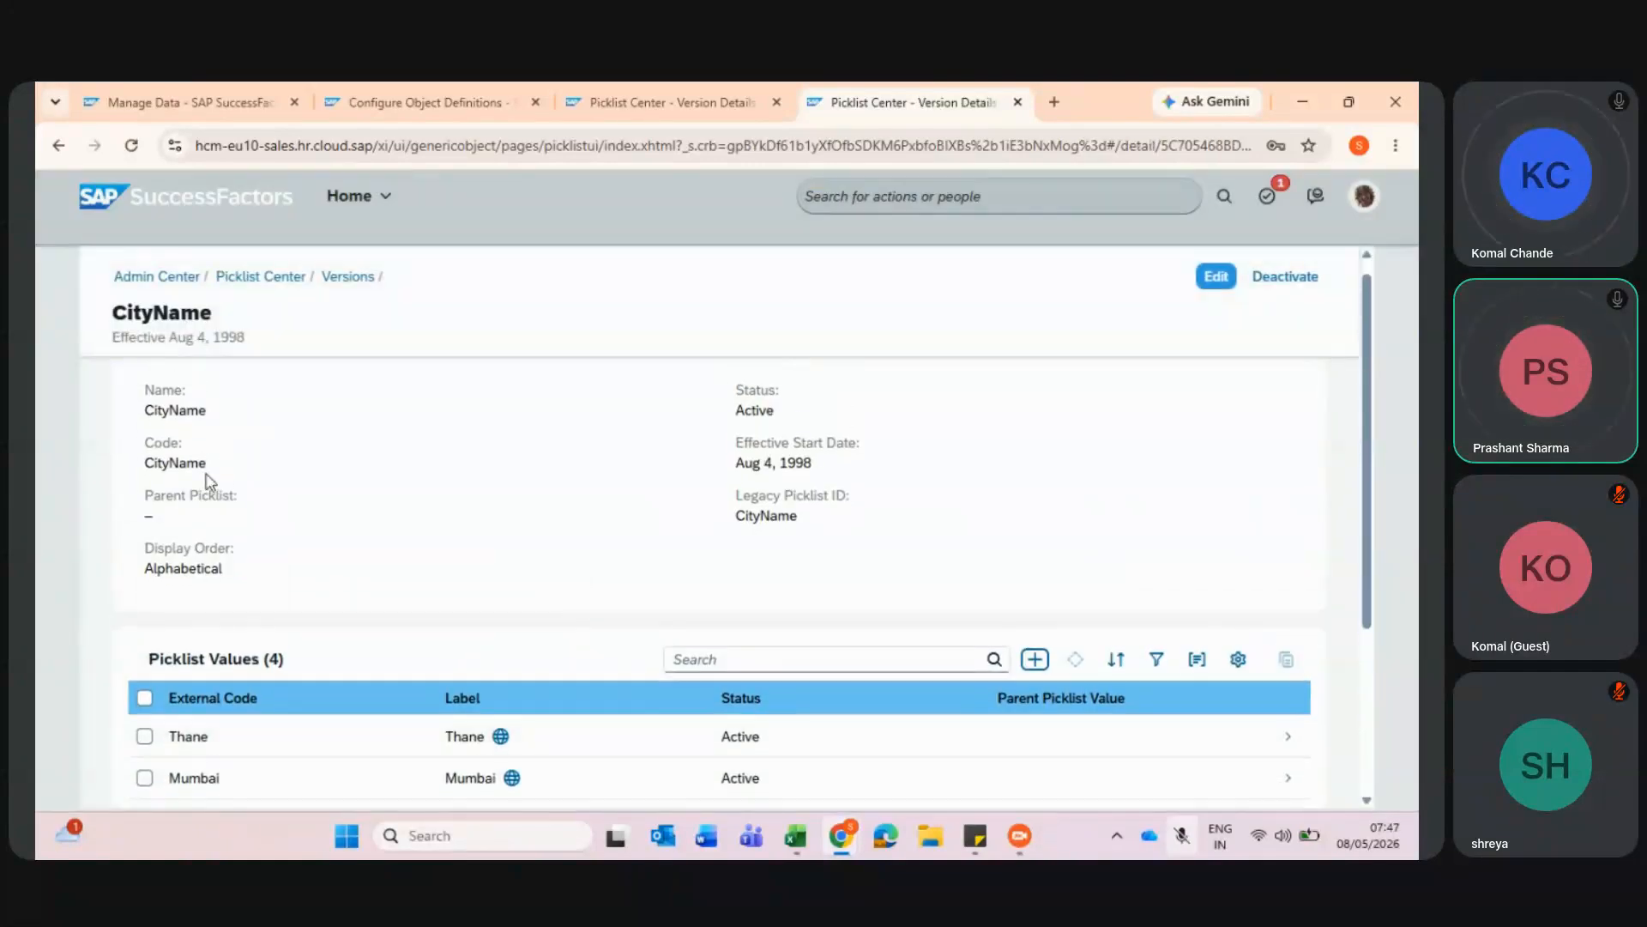
- Copy the CityName picklist's code and open the Legal Entity object definition for correction
double_click(181, 463)
key("ctrl+c")
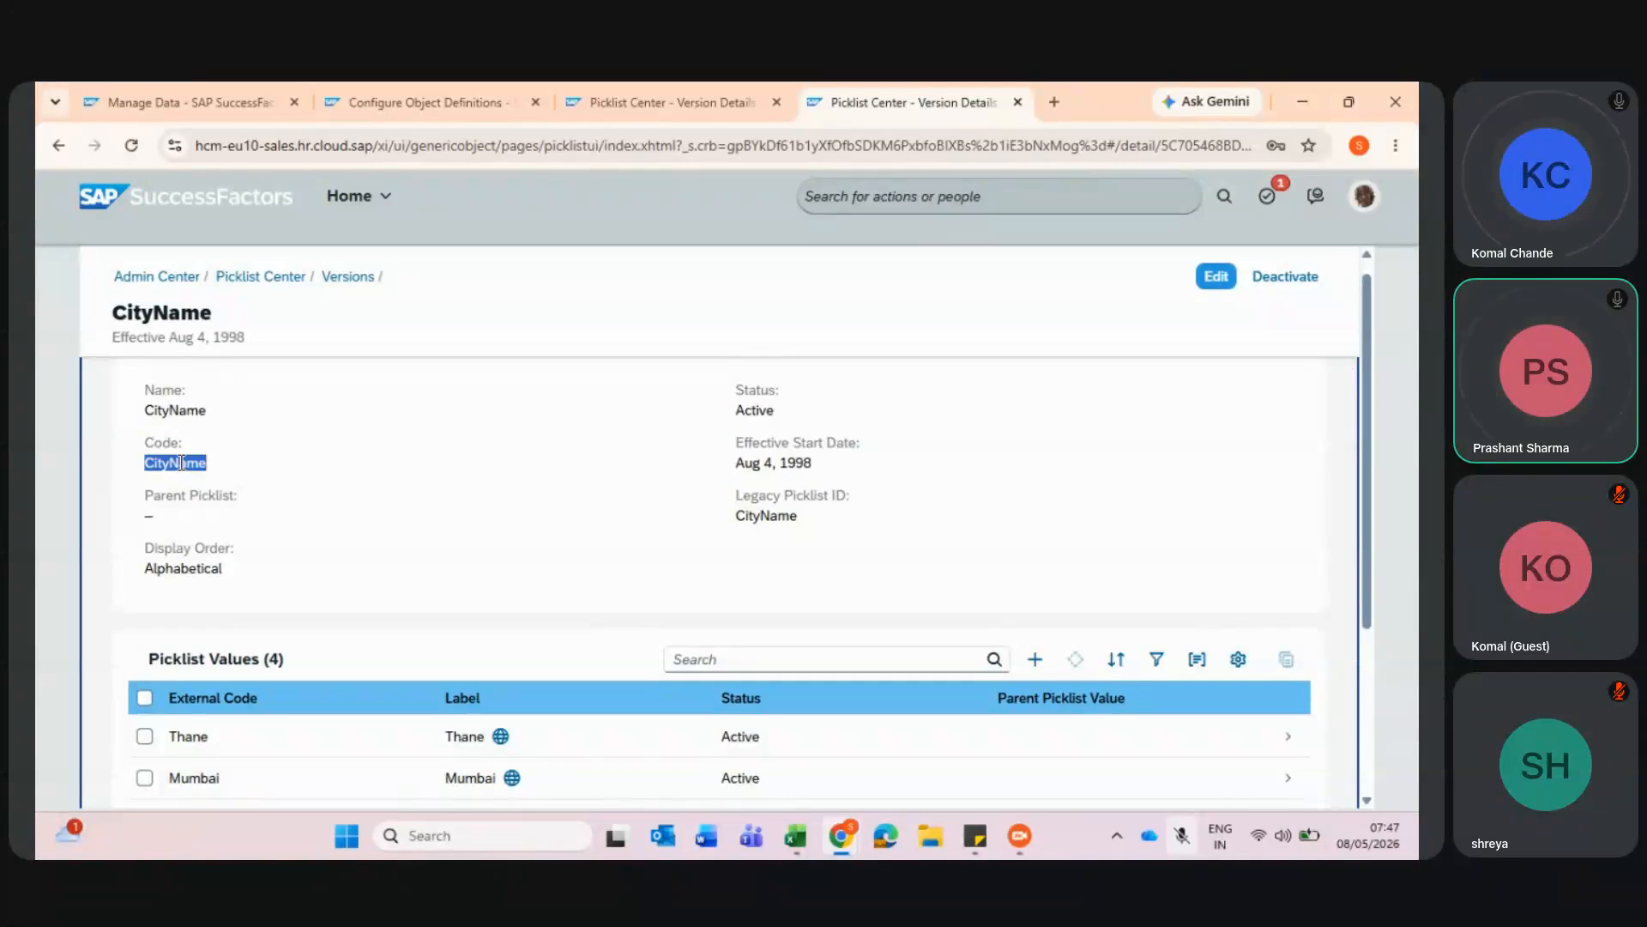
left_click(388, 91)
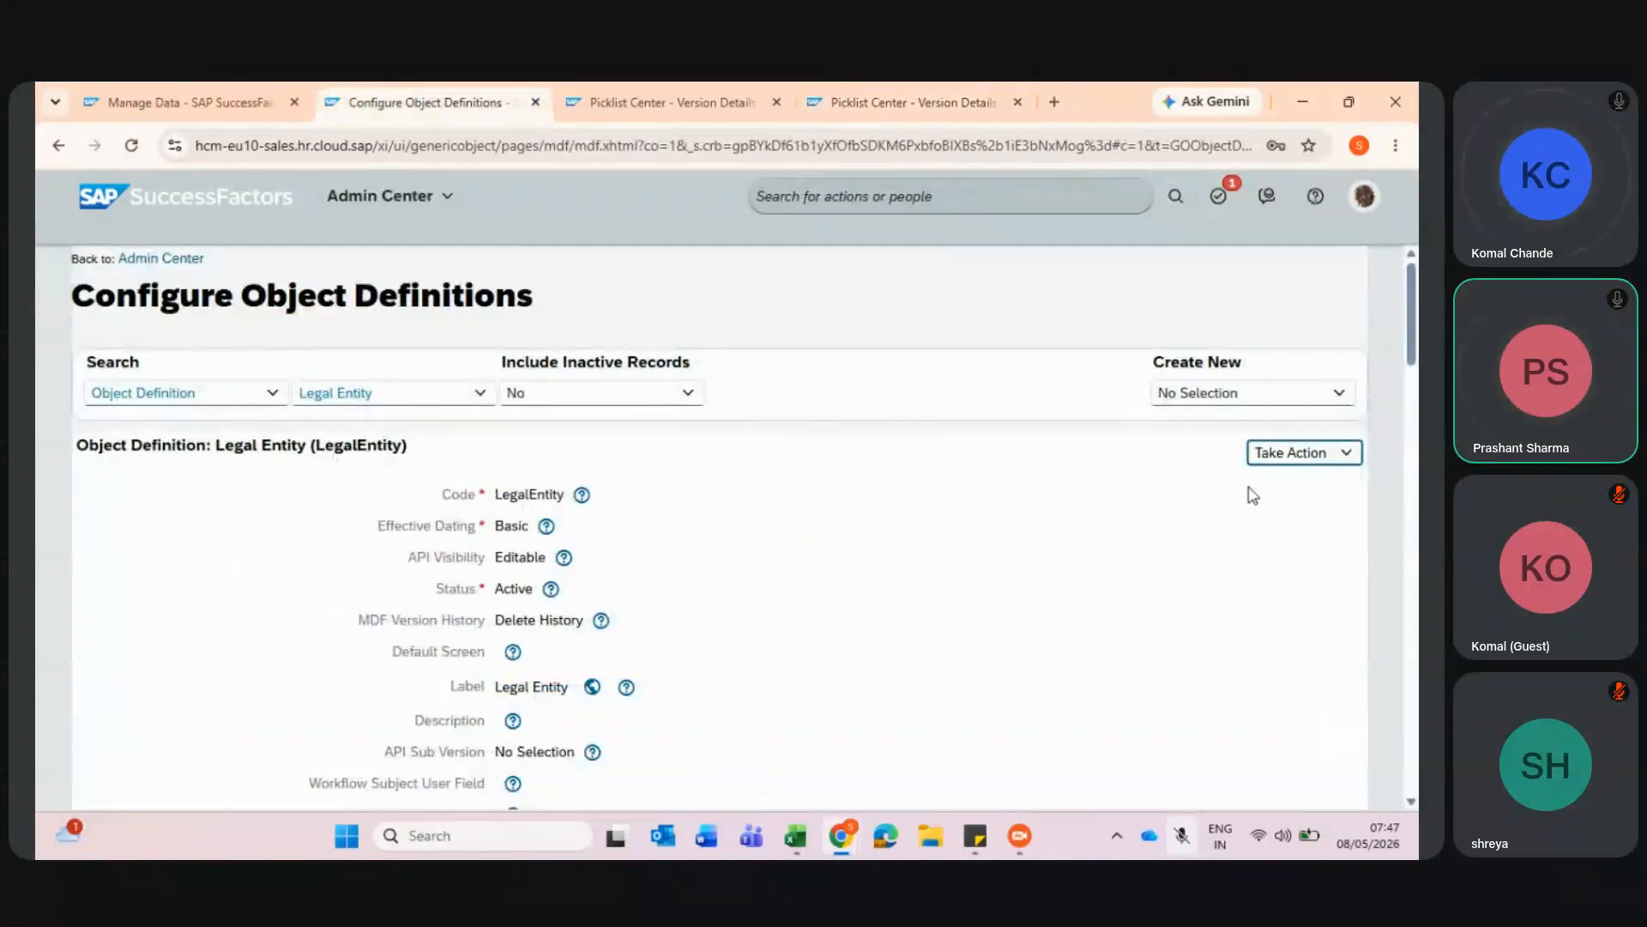
left_click(1300, 455)
left_click(1245, 482)
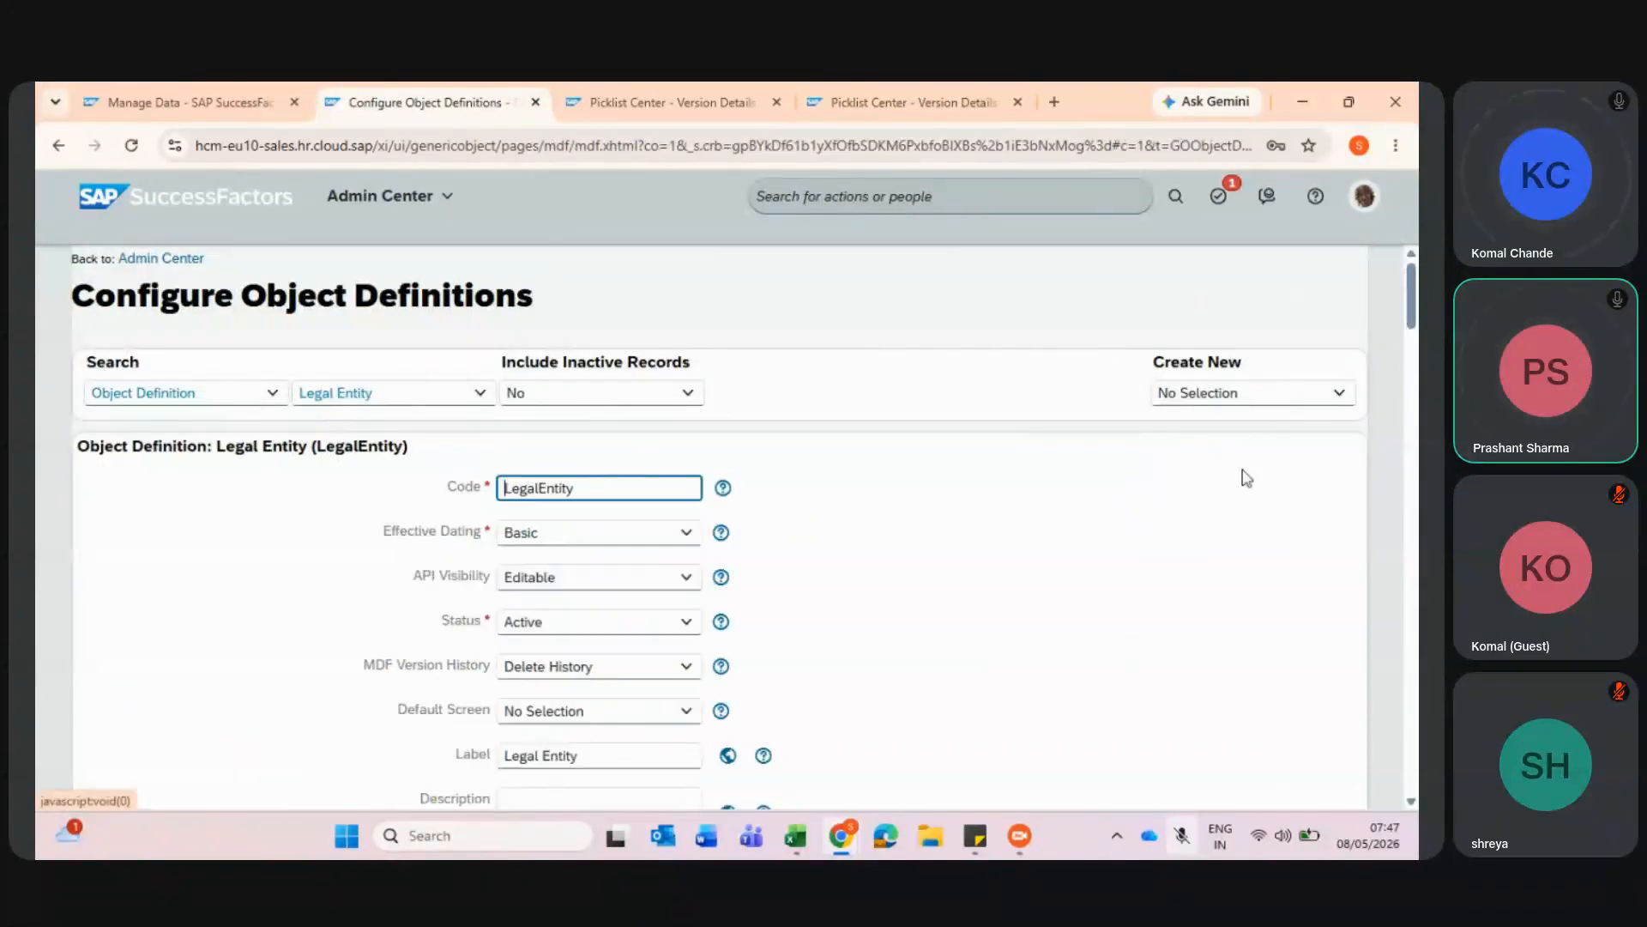
- Add a custom field named CityName to the Legal Entity fields and set its data type to Picklist
scroll(831, 606, "down", 15)
scroll(831, 607, "down", 4)
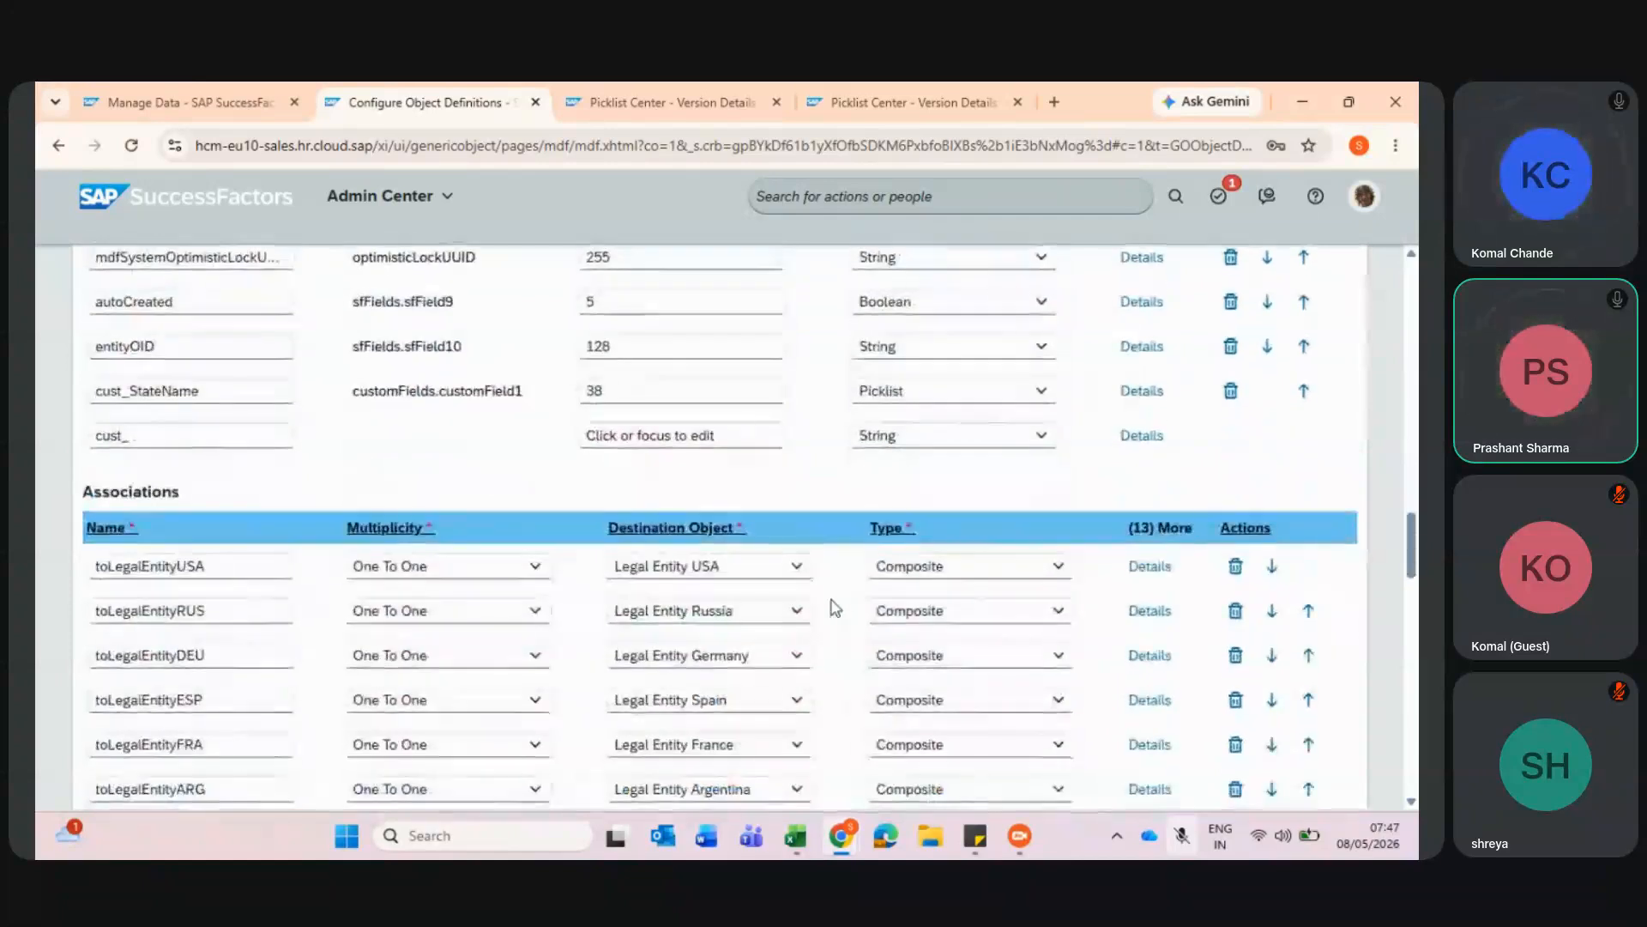
left_click(257, 435)
type("CityName")
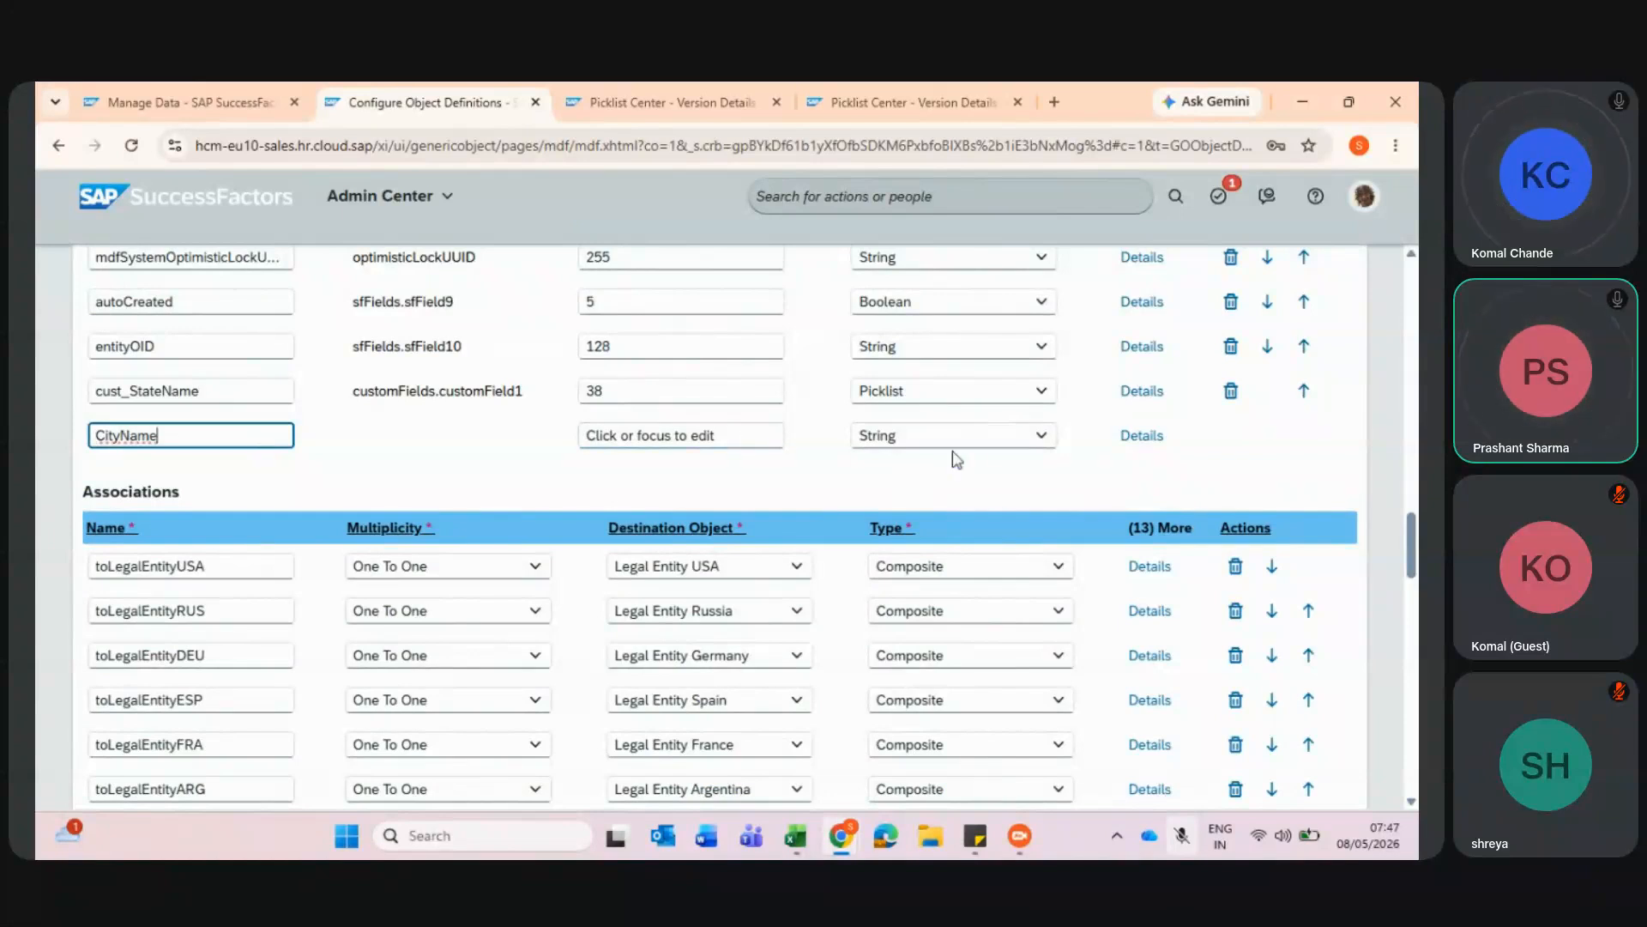
left_click(1042, 435)
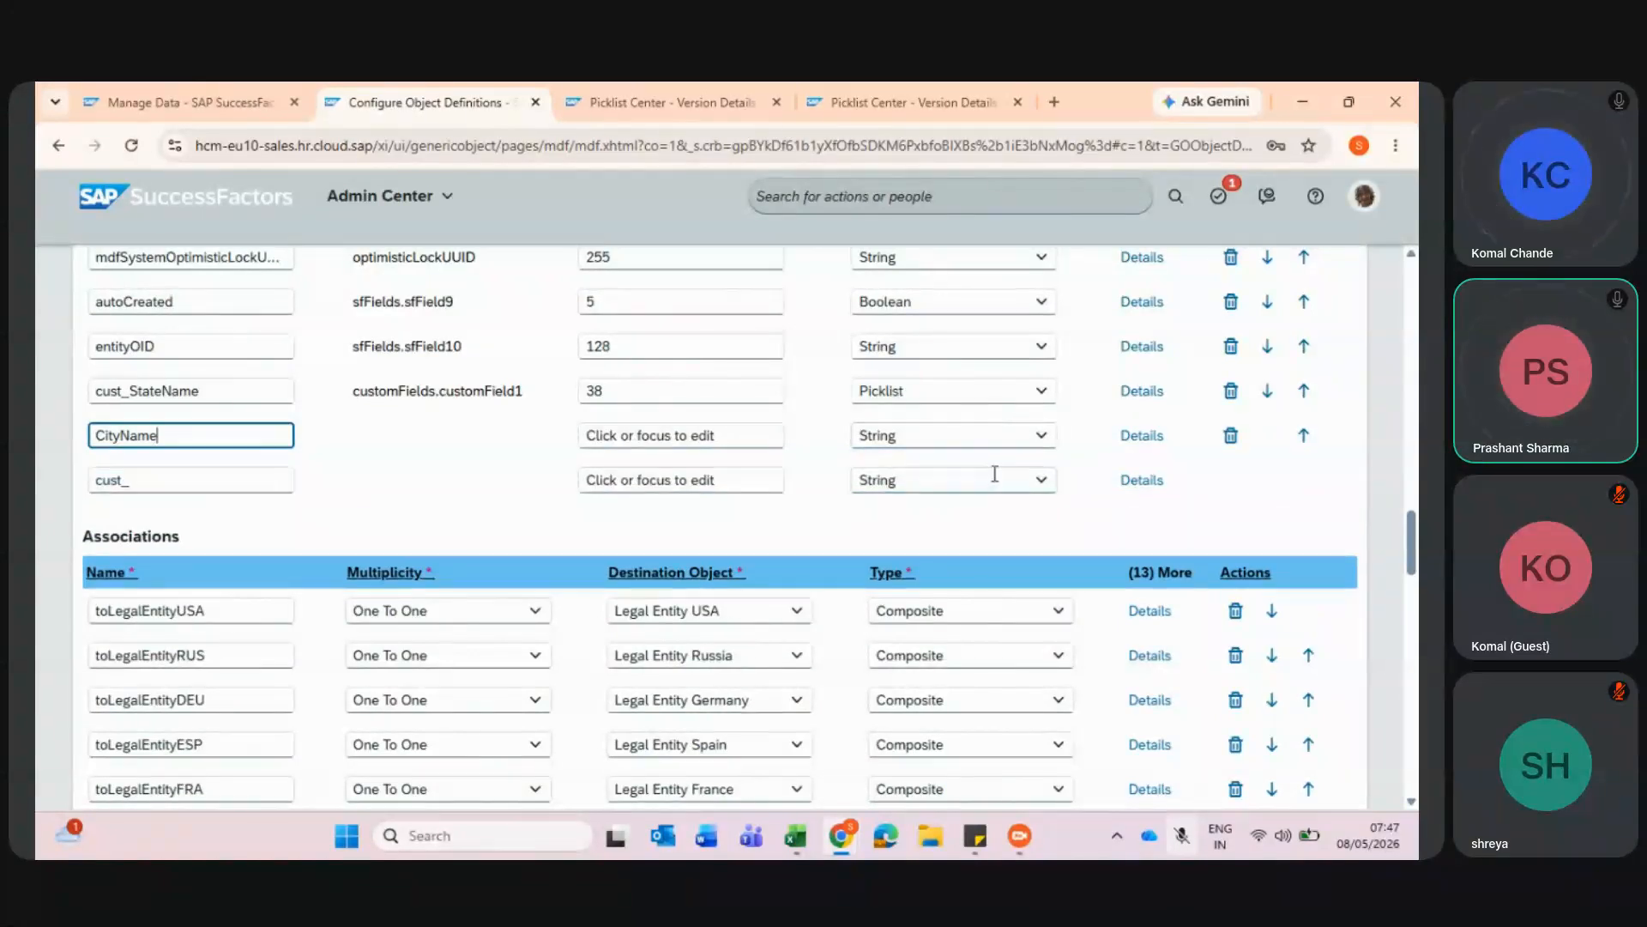
left_click(1039, 438)
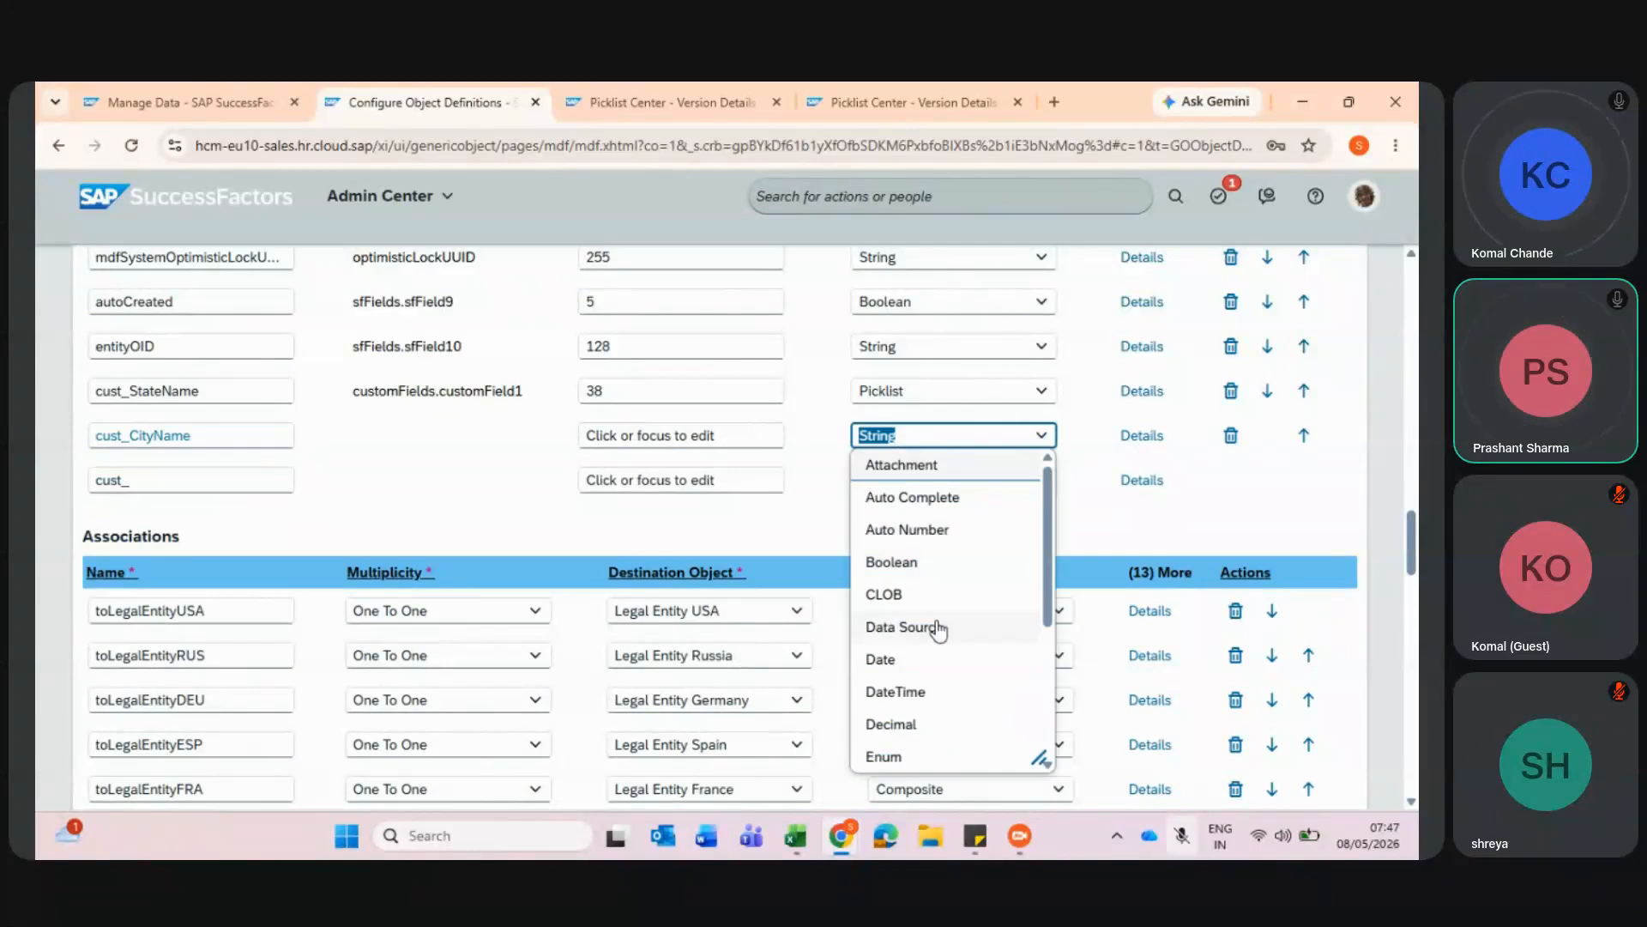
scroll(939, 631, "down", 3)
left_click(884, 629)
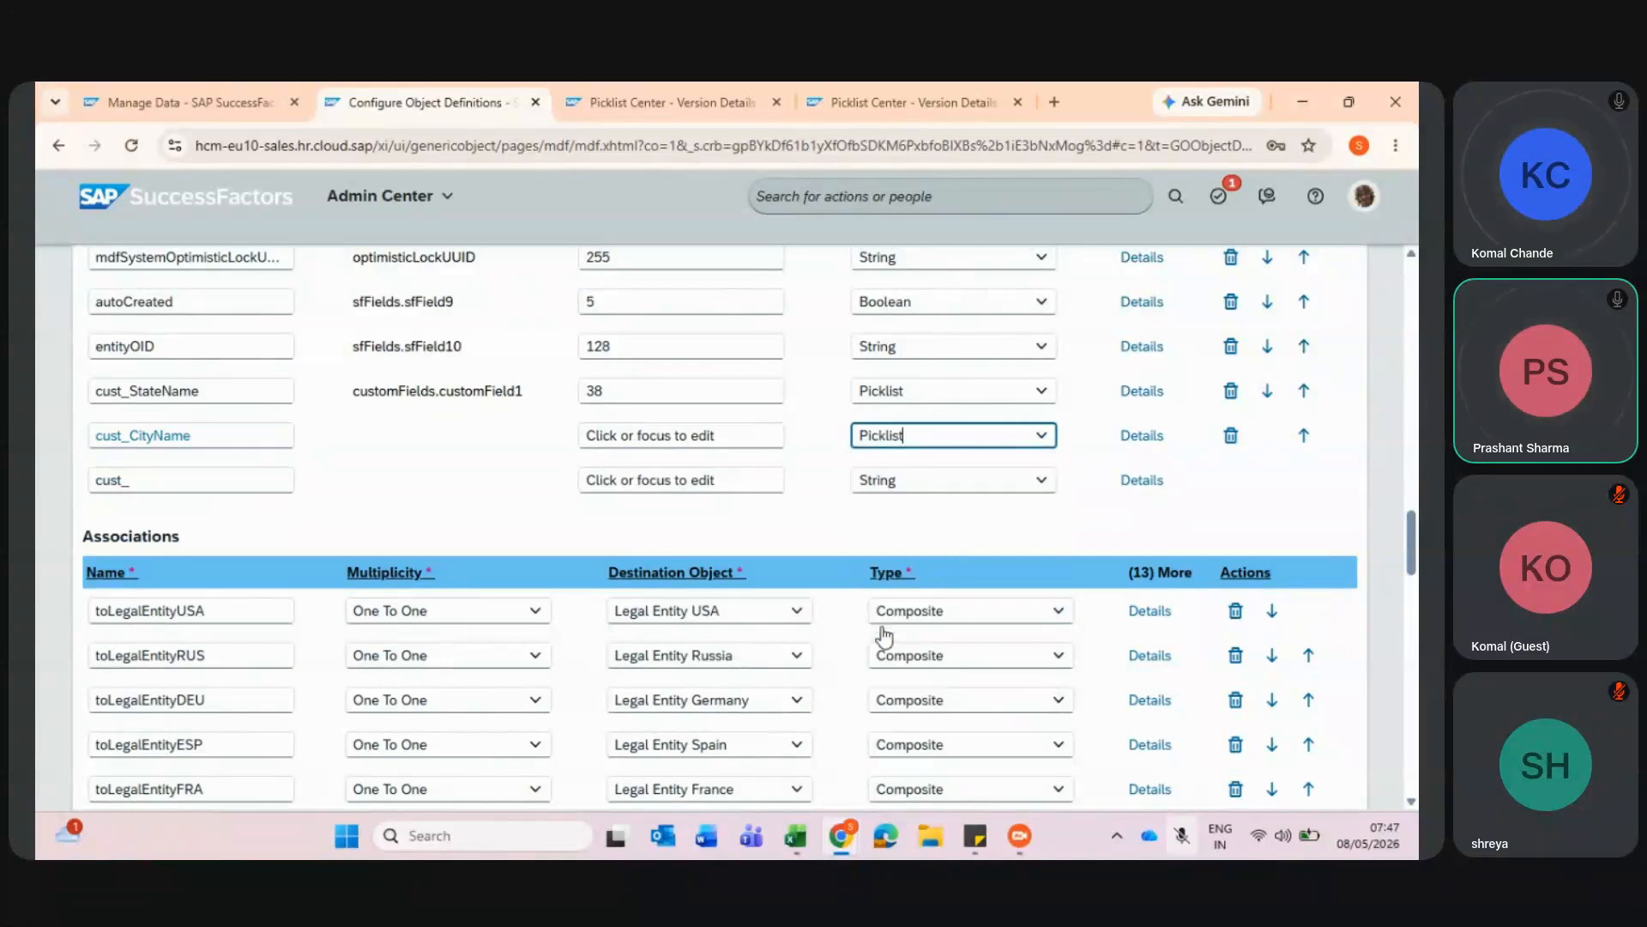
- Set the cust_CityName field's valid values source to CityName in its details and save the object definition
left_click(1139, 437)
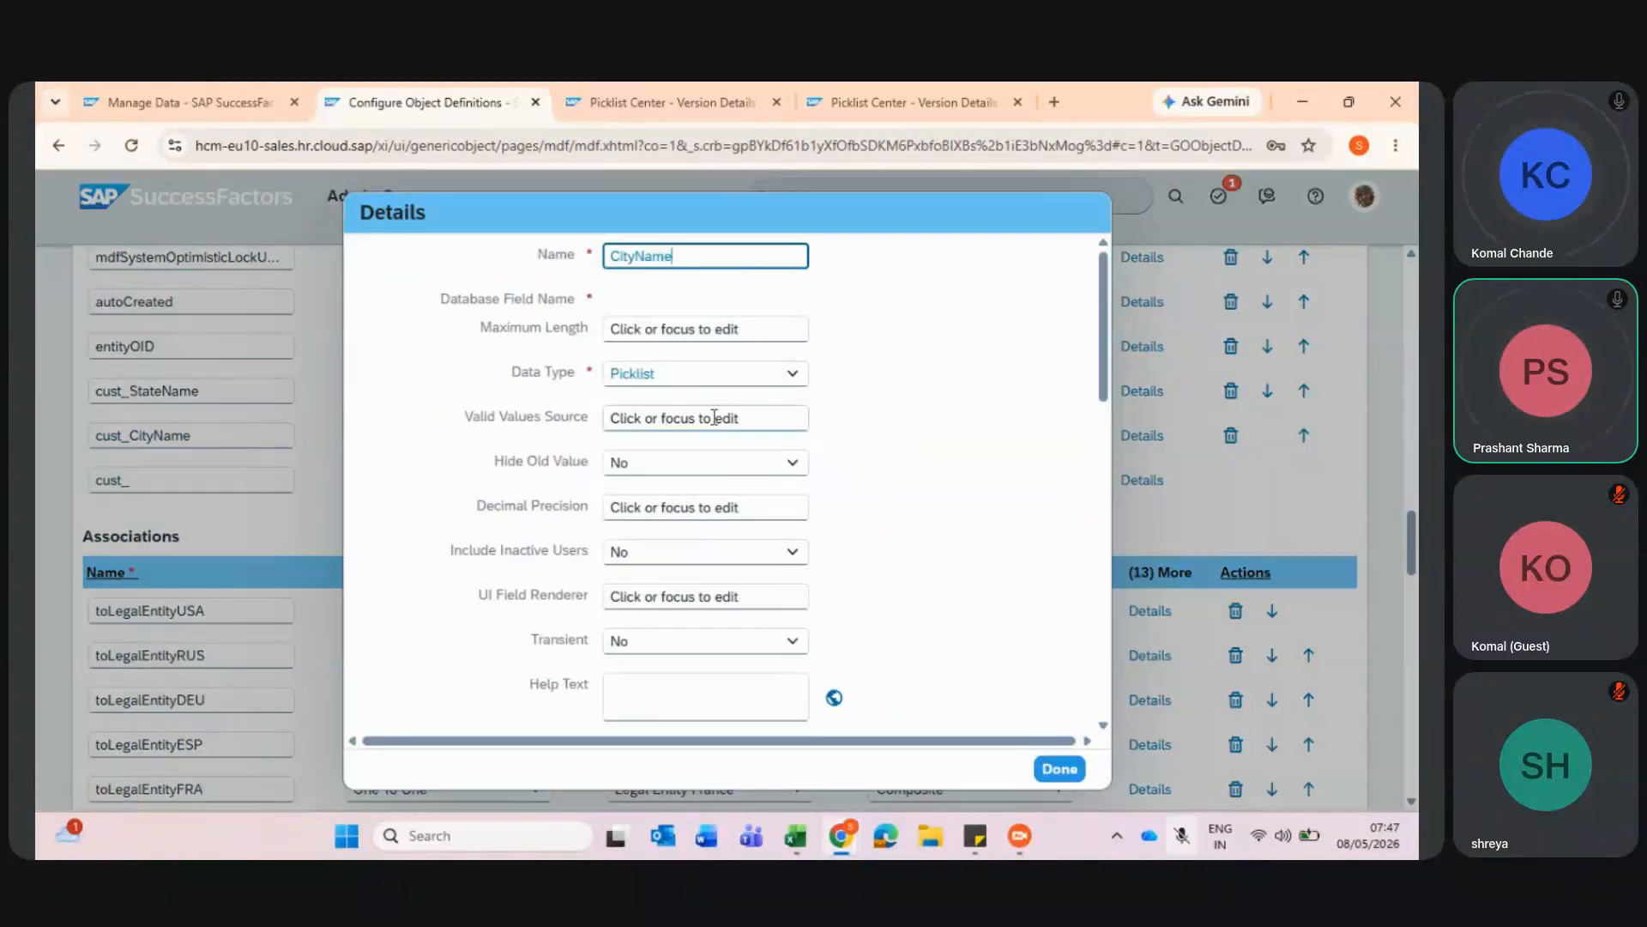
left_click(639, 422)
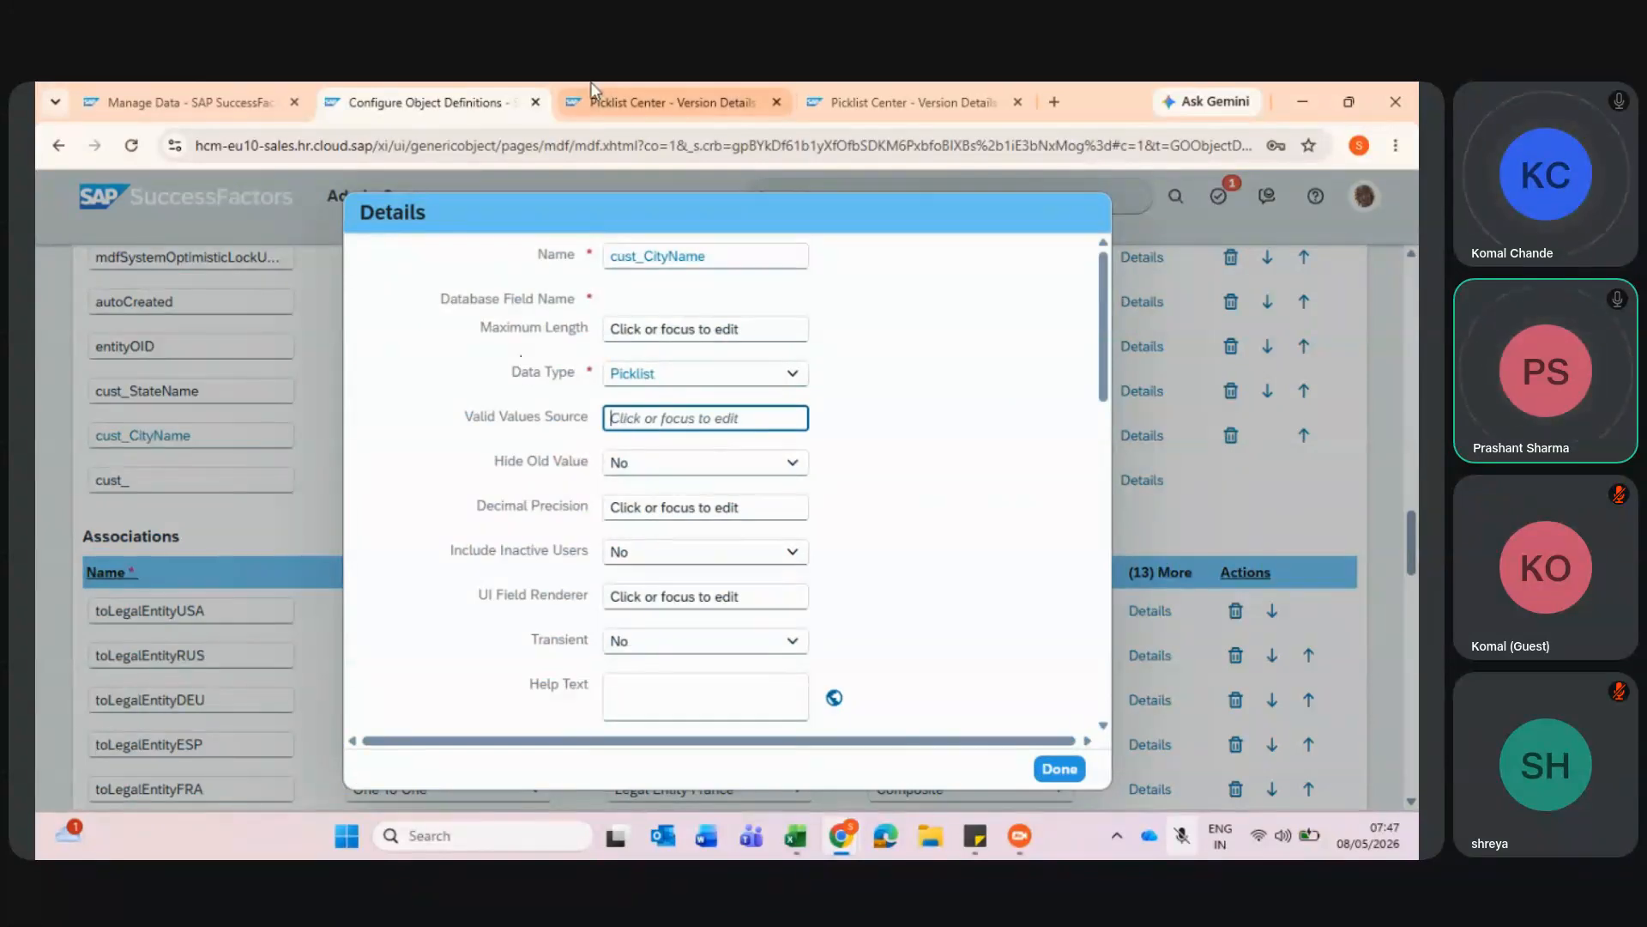
left_click(904, 91)
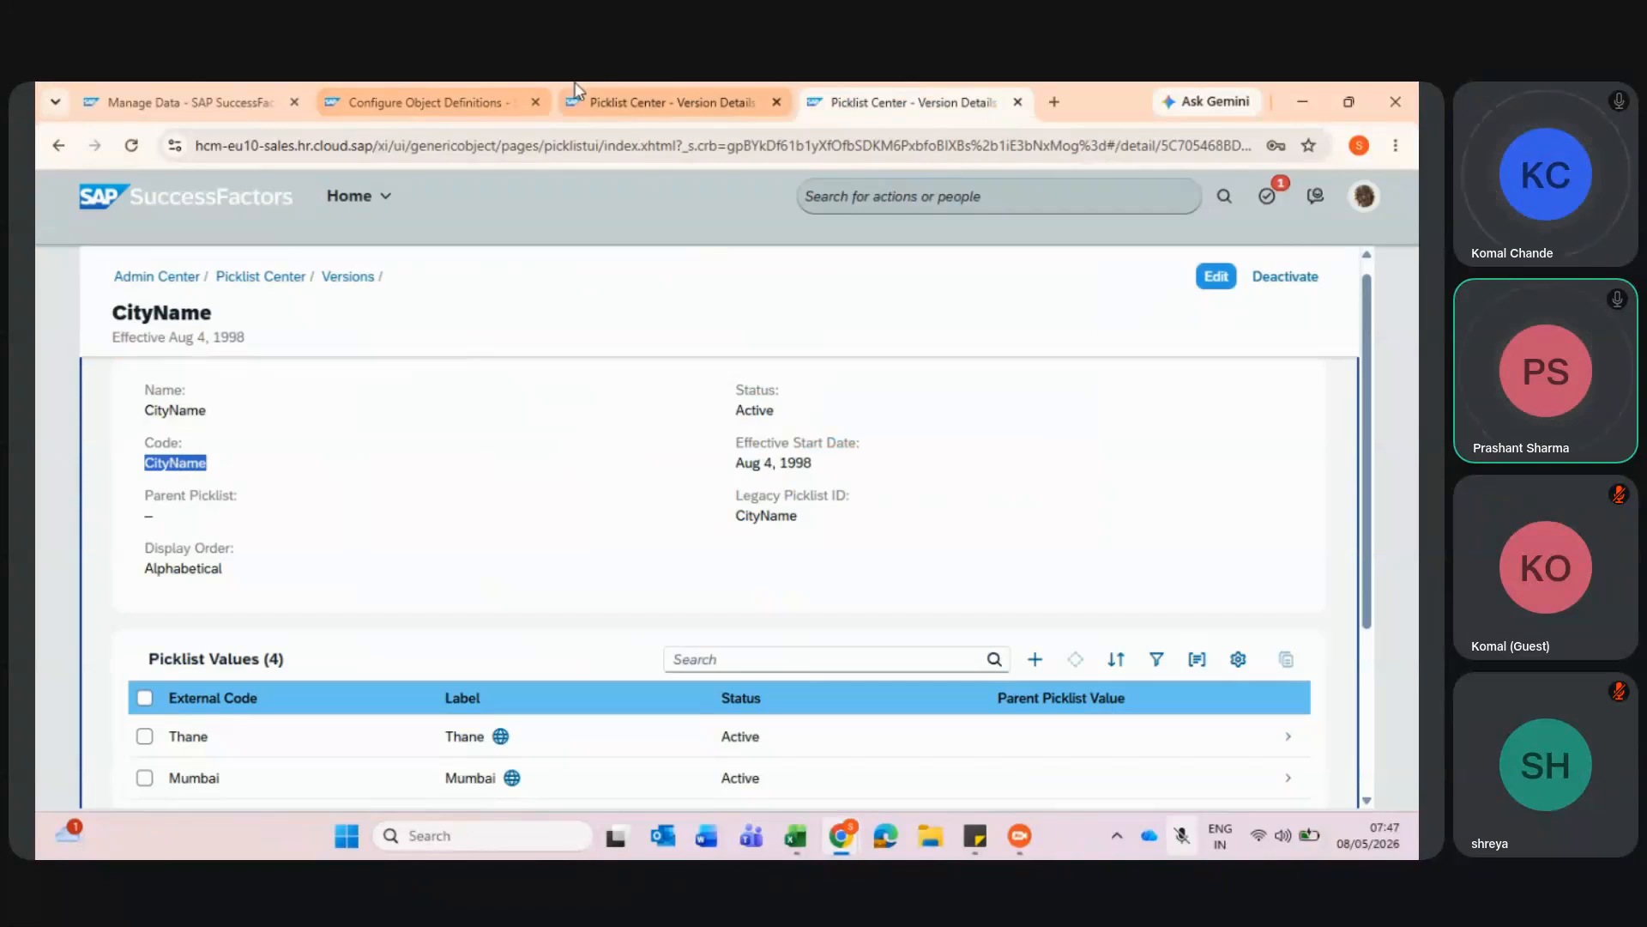
left_click(450, 84)
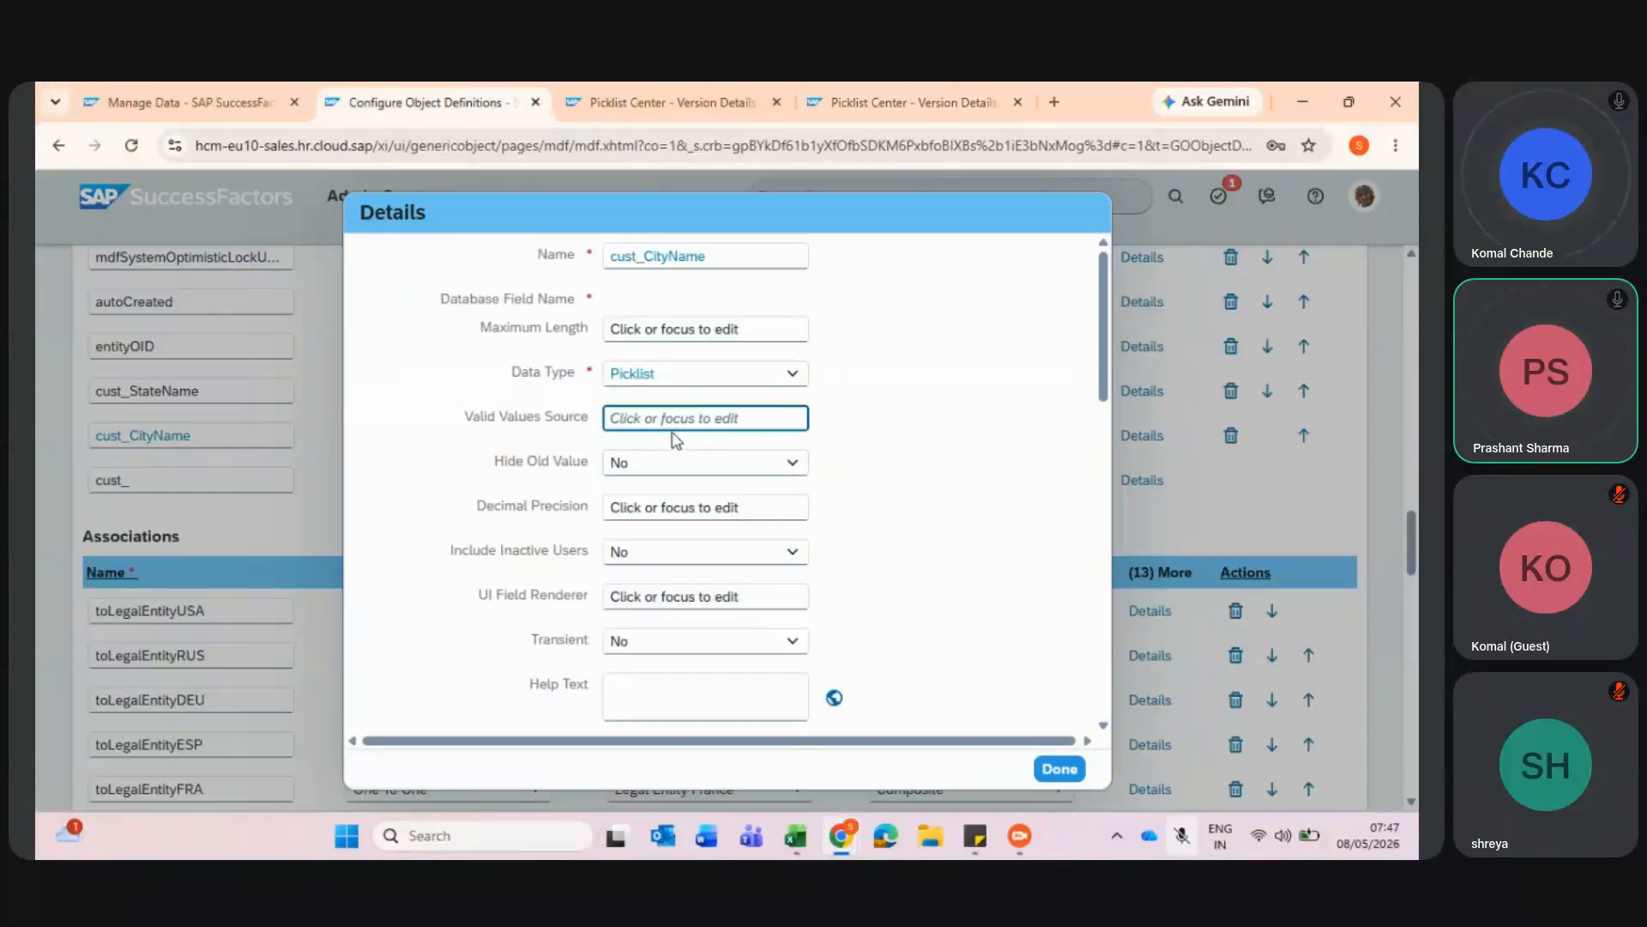
key("ctrl+v")
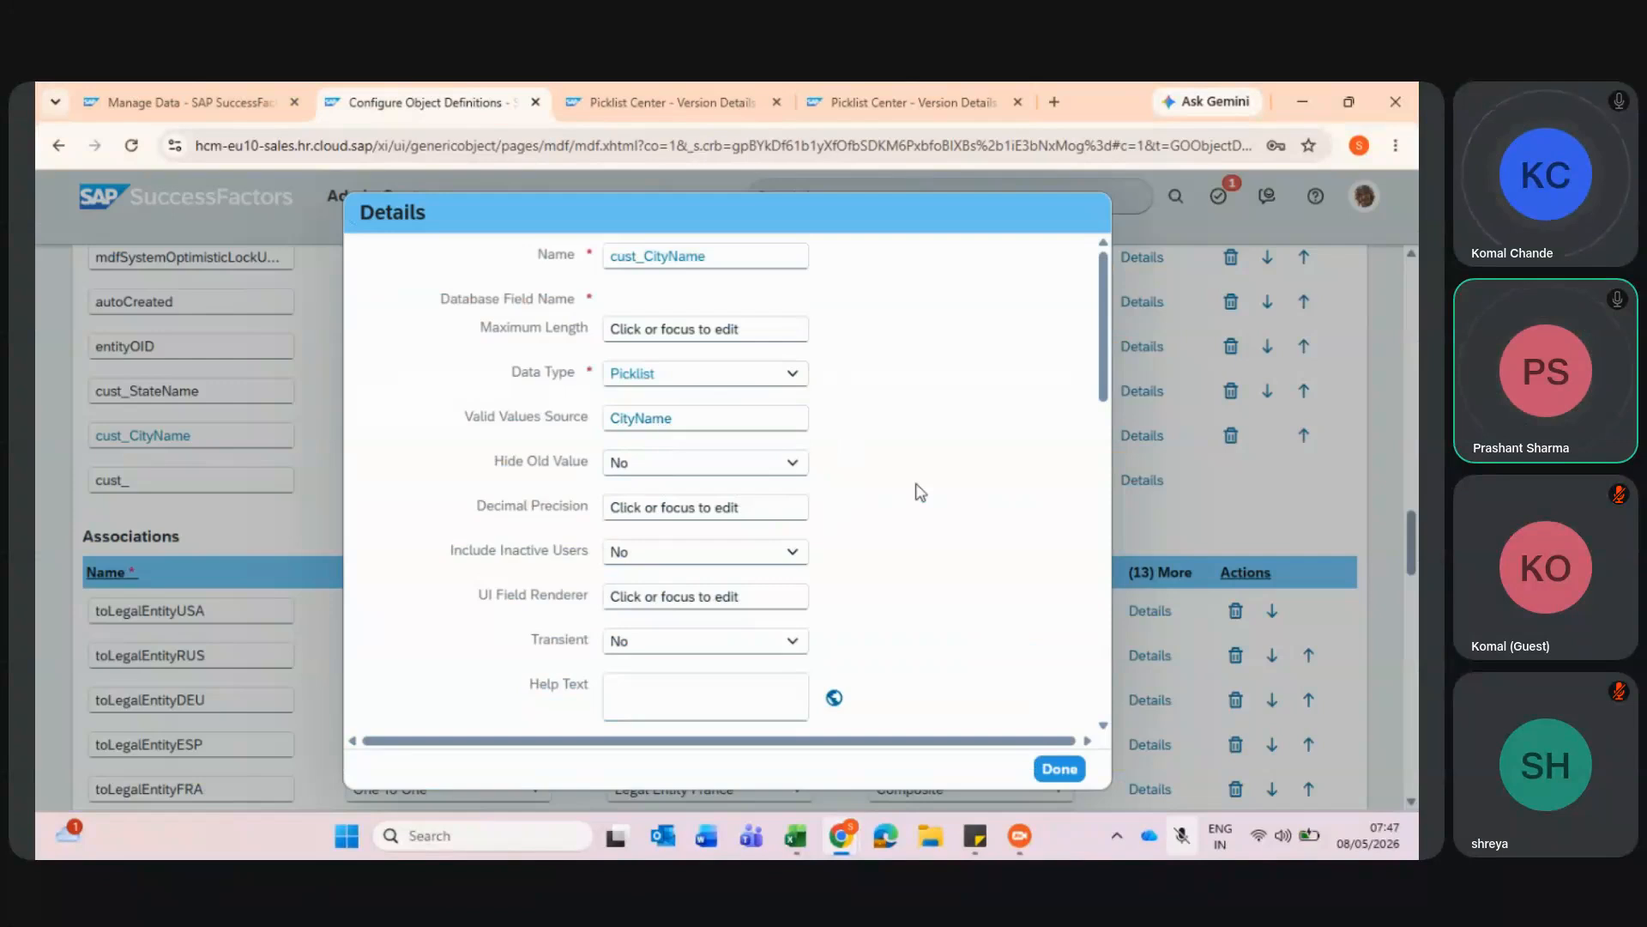
left_click(1059, 768)
scroll(1096, 748, "down", 15)
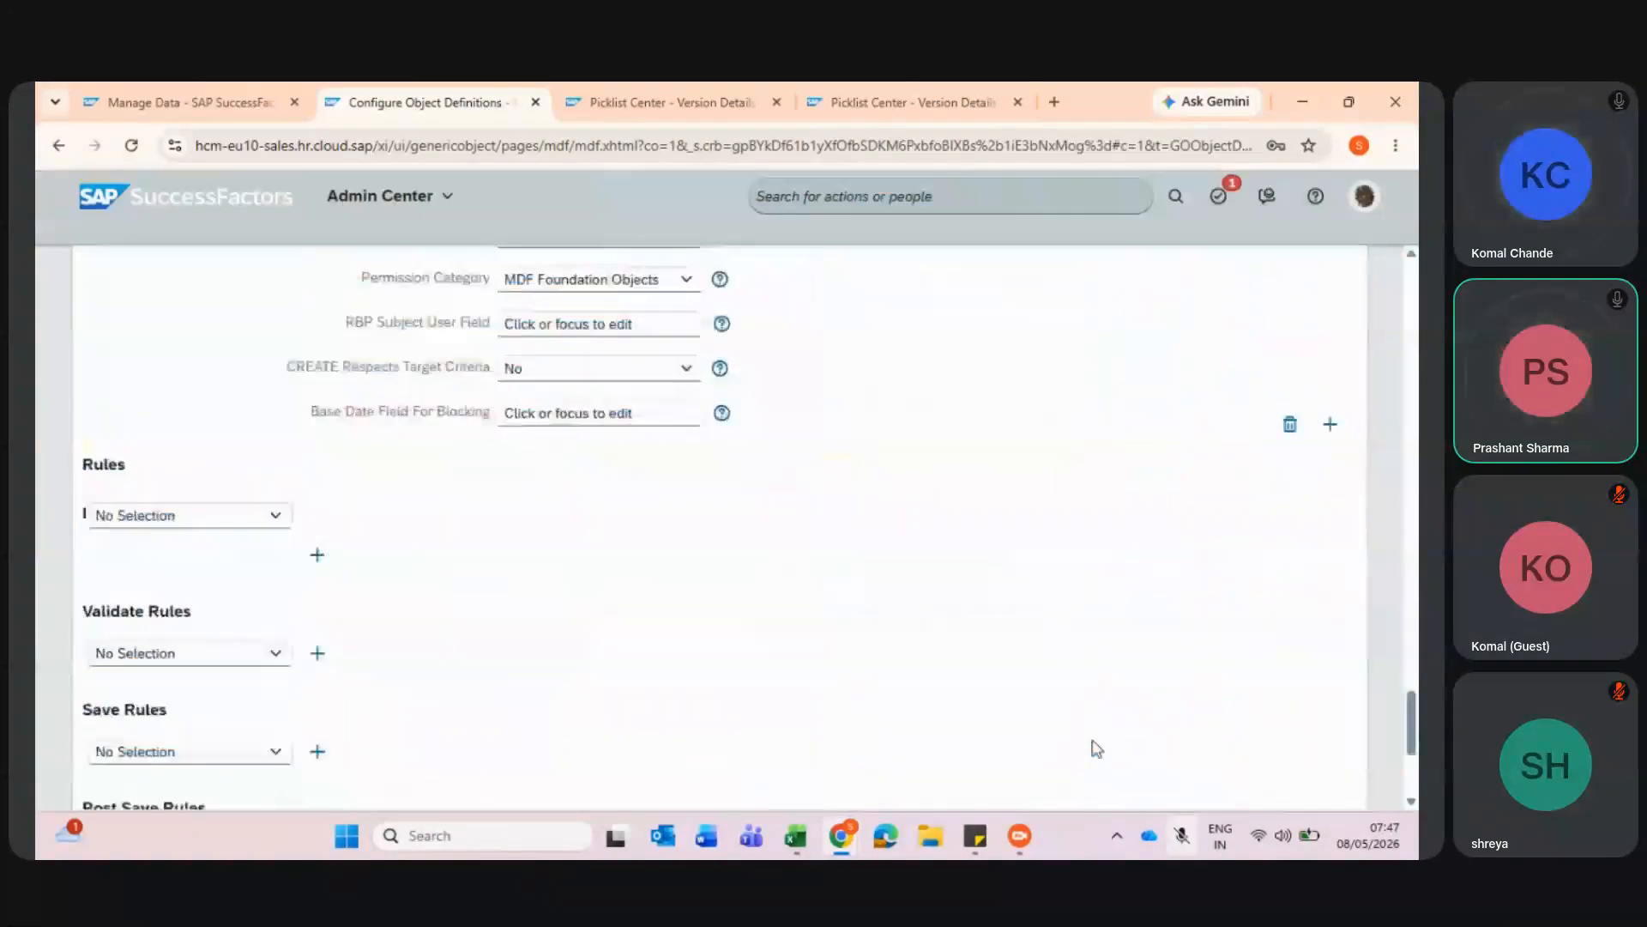
left_click(1260, 763)
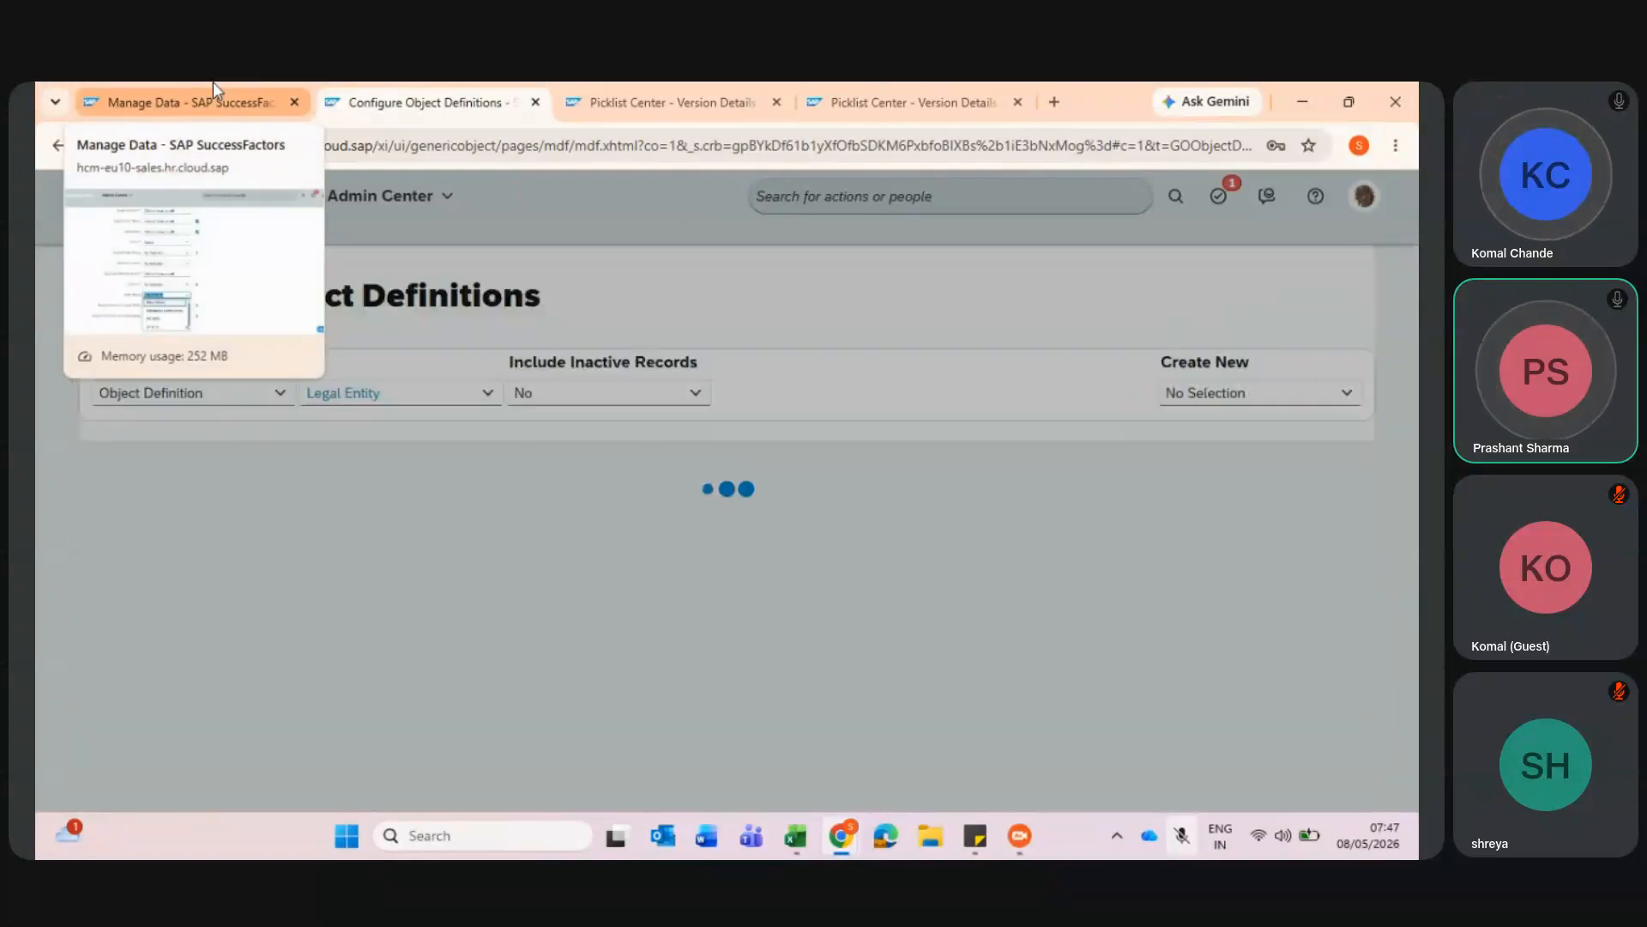
- Reload the new legal entity form in Manage Data and examine the options offered for CityName
left_click(212, 81)
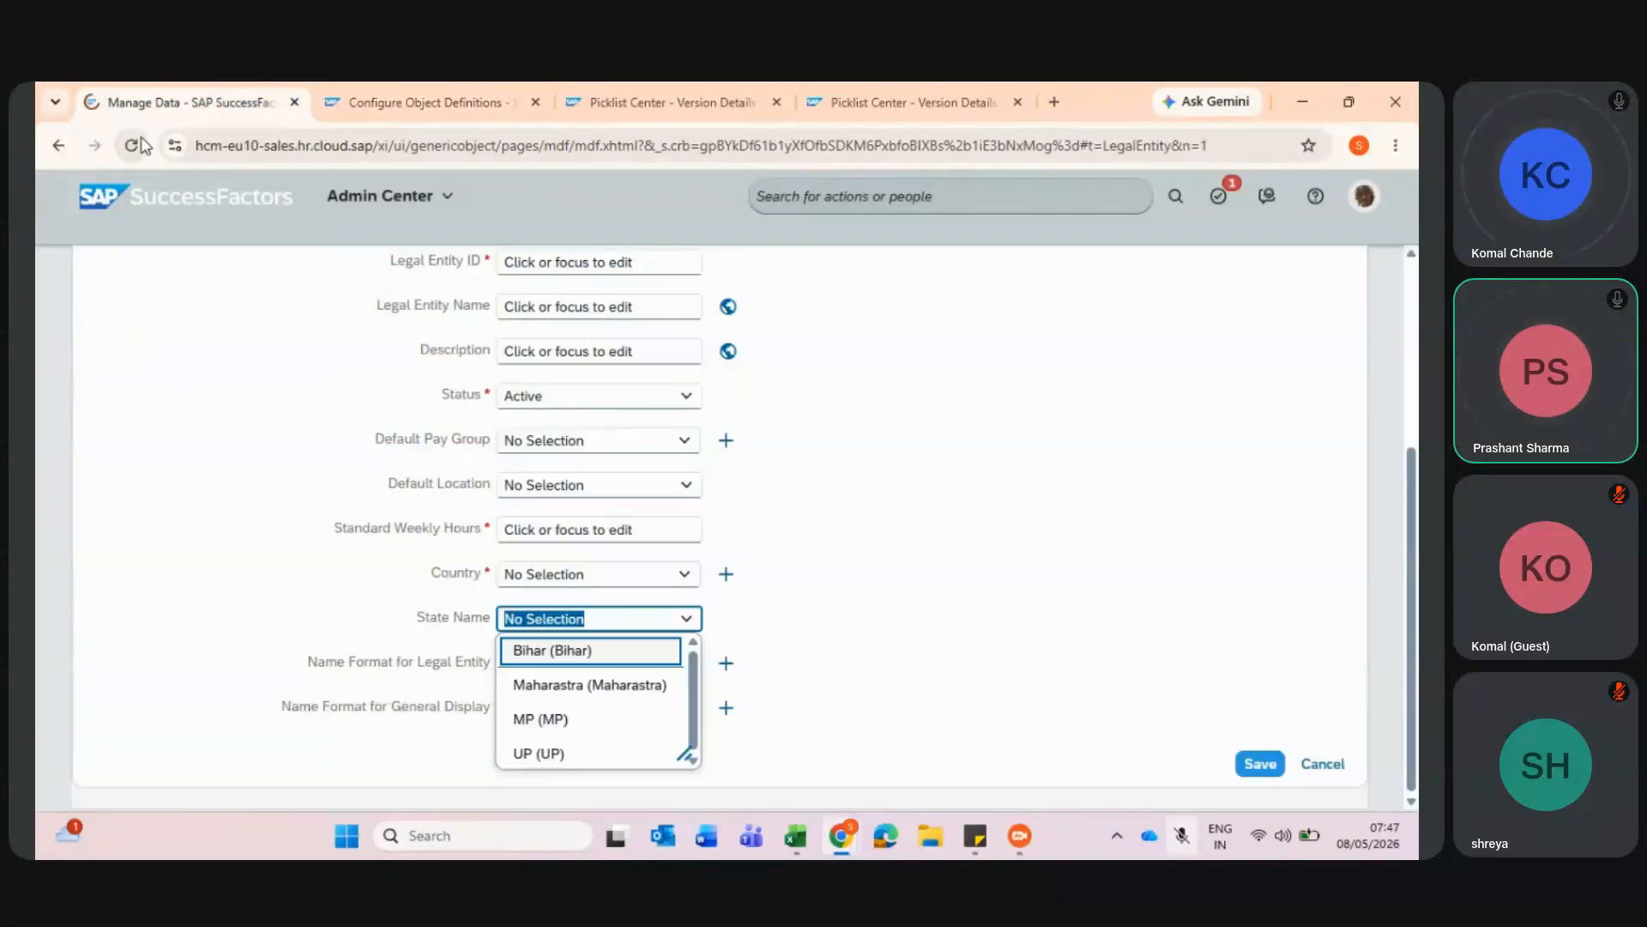
scroll(604, 701, "down", 5)
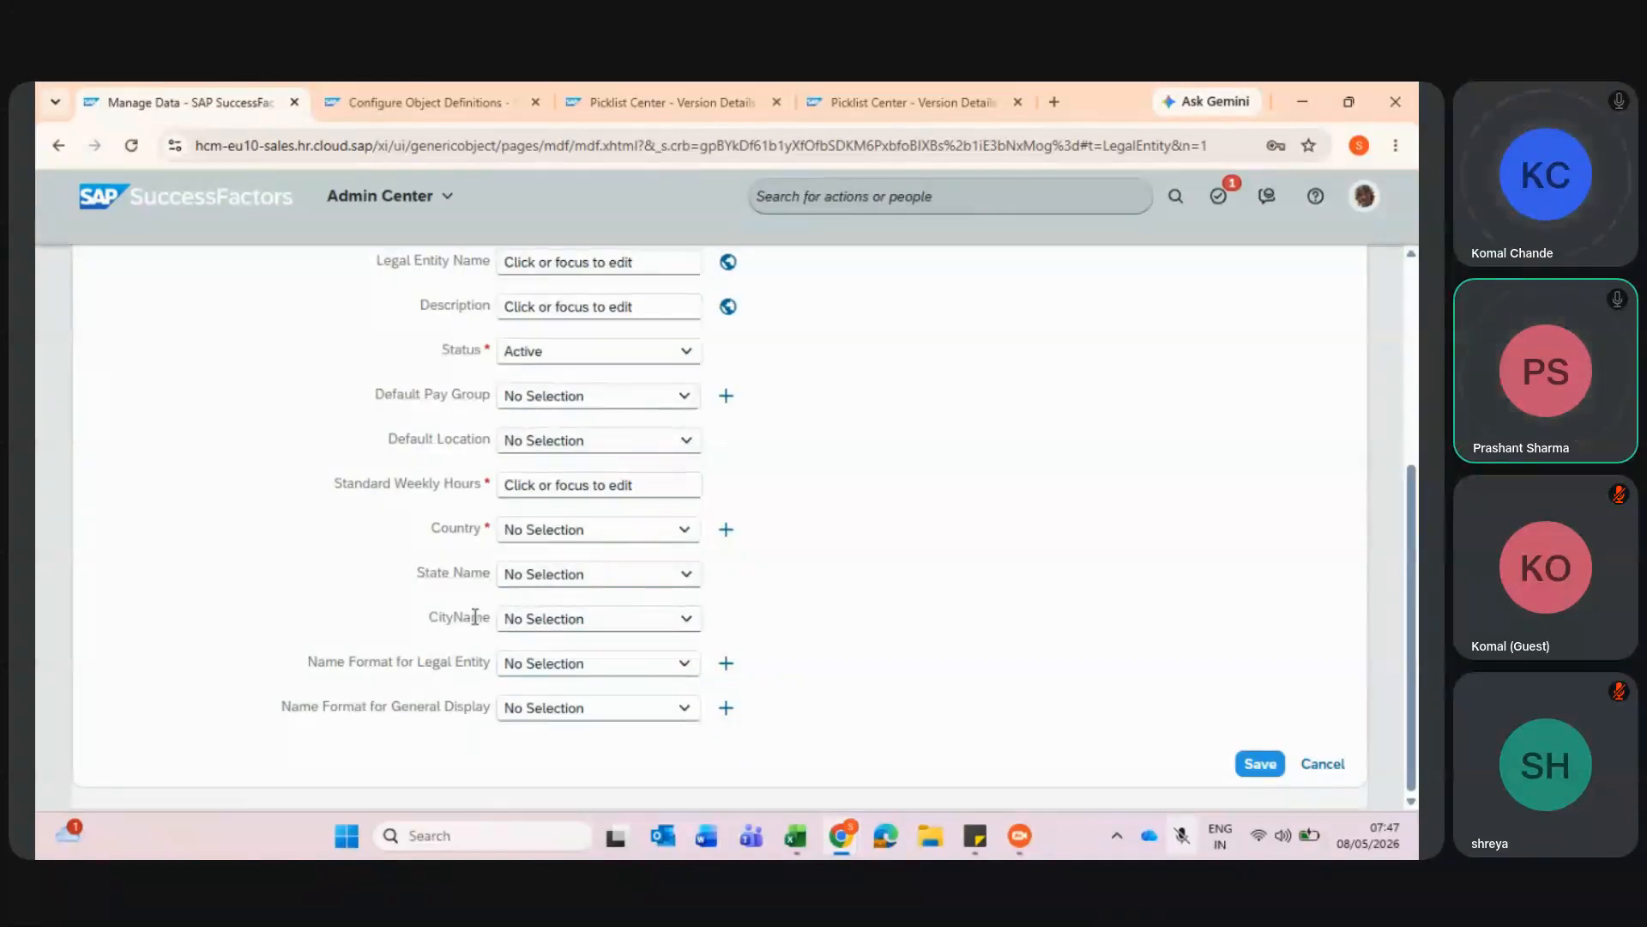
left_click_drag(489, 617, 432, 618)
left_click(689, 620)
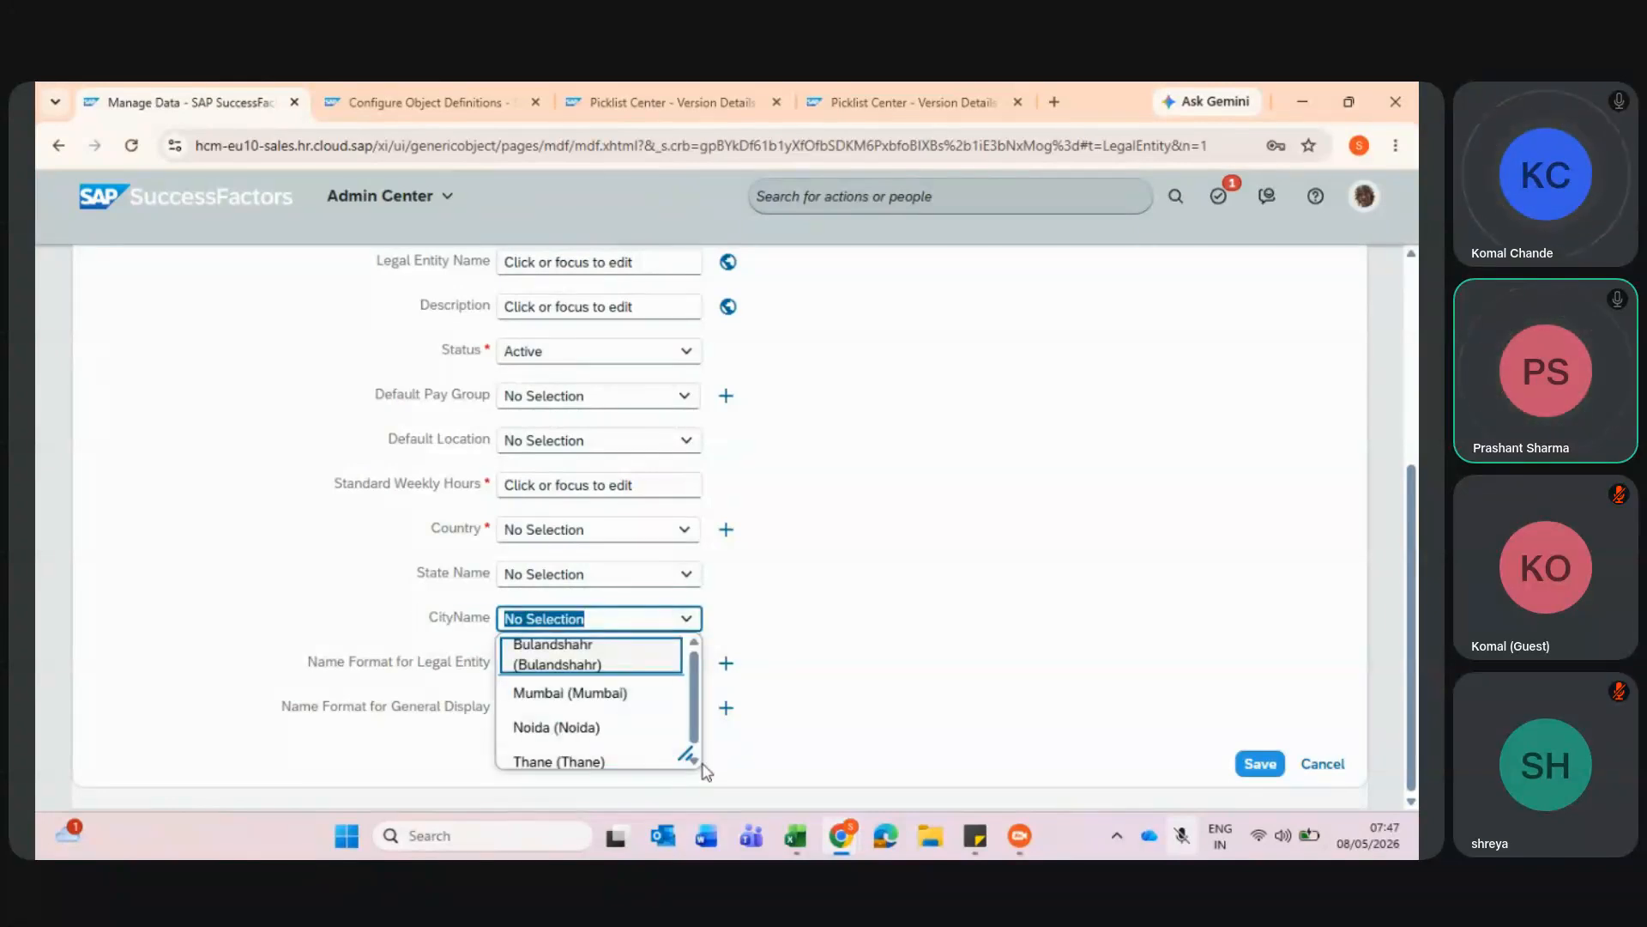
left_click_drag(695, 761, 799, 767)
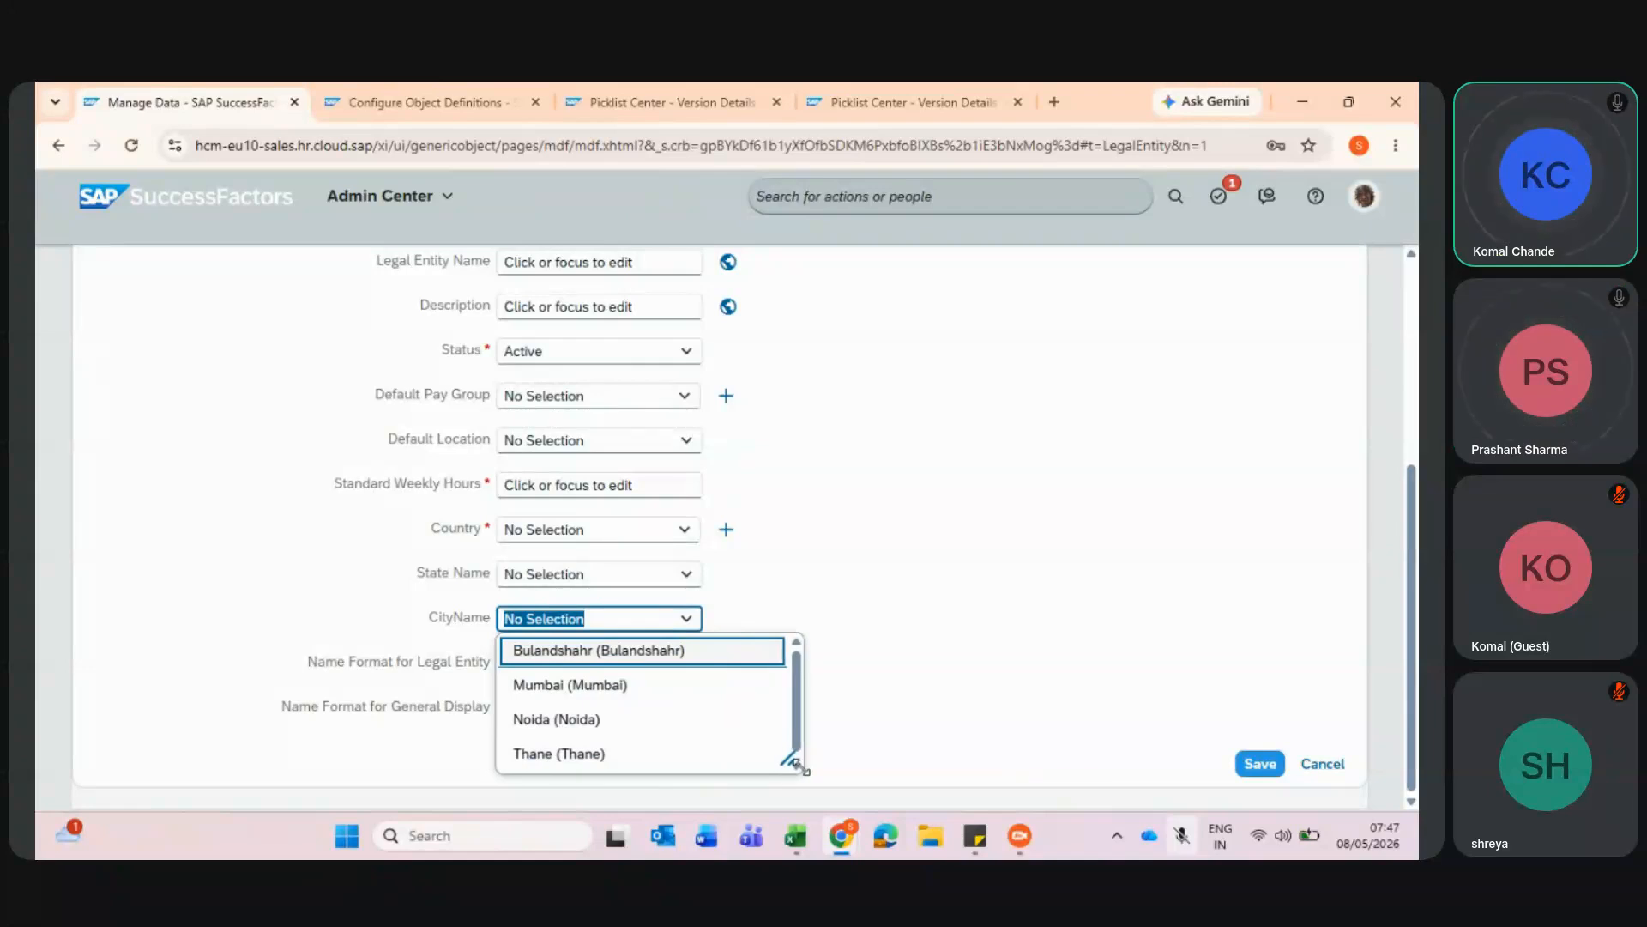
left_click(882, 581)
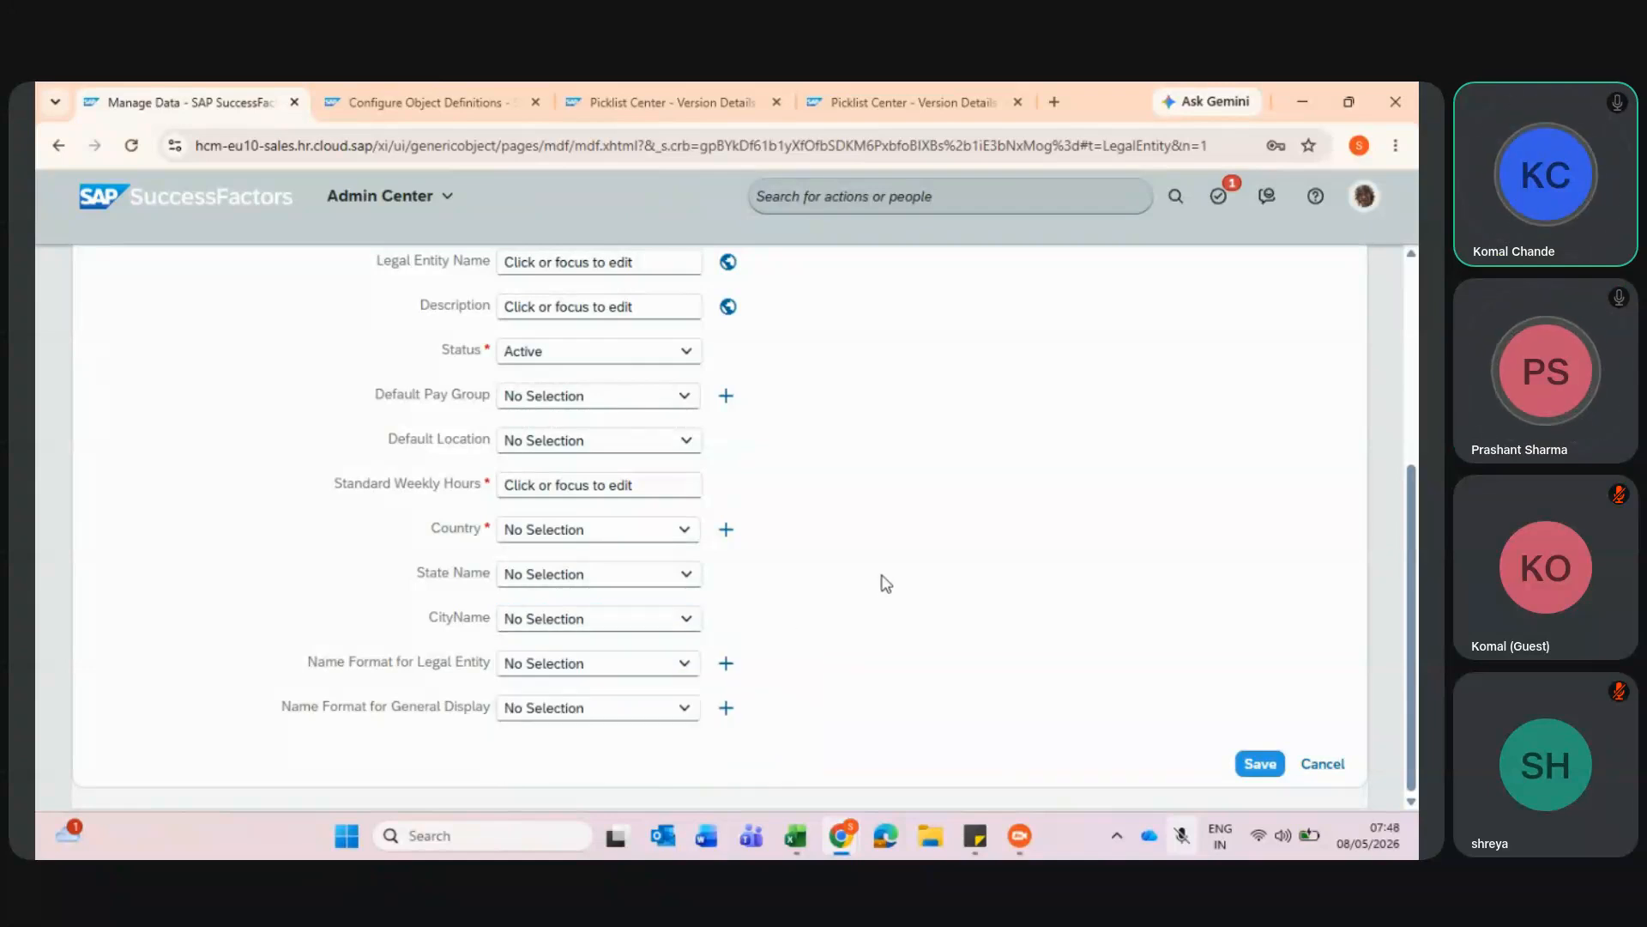
- Set State Name to Maharastra and try Mumbai as the CityName before choosing Thane
left_click(694, 576)
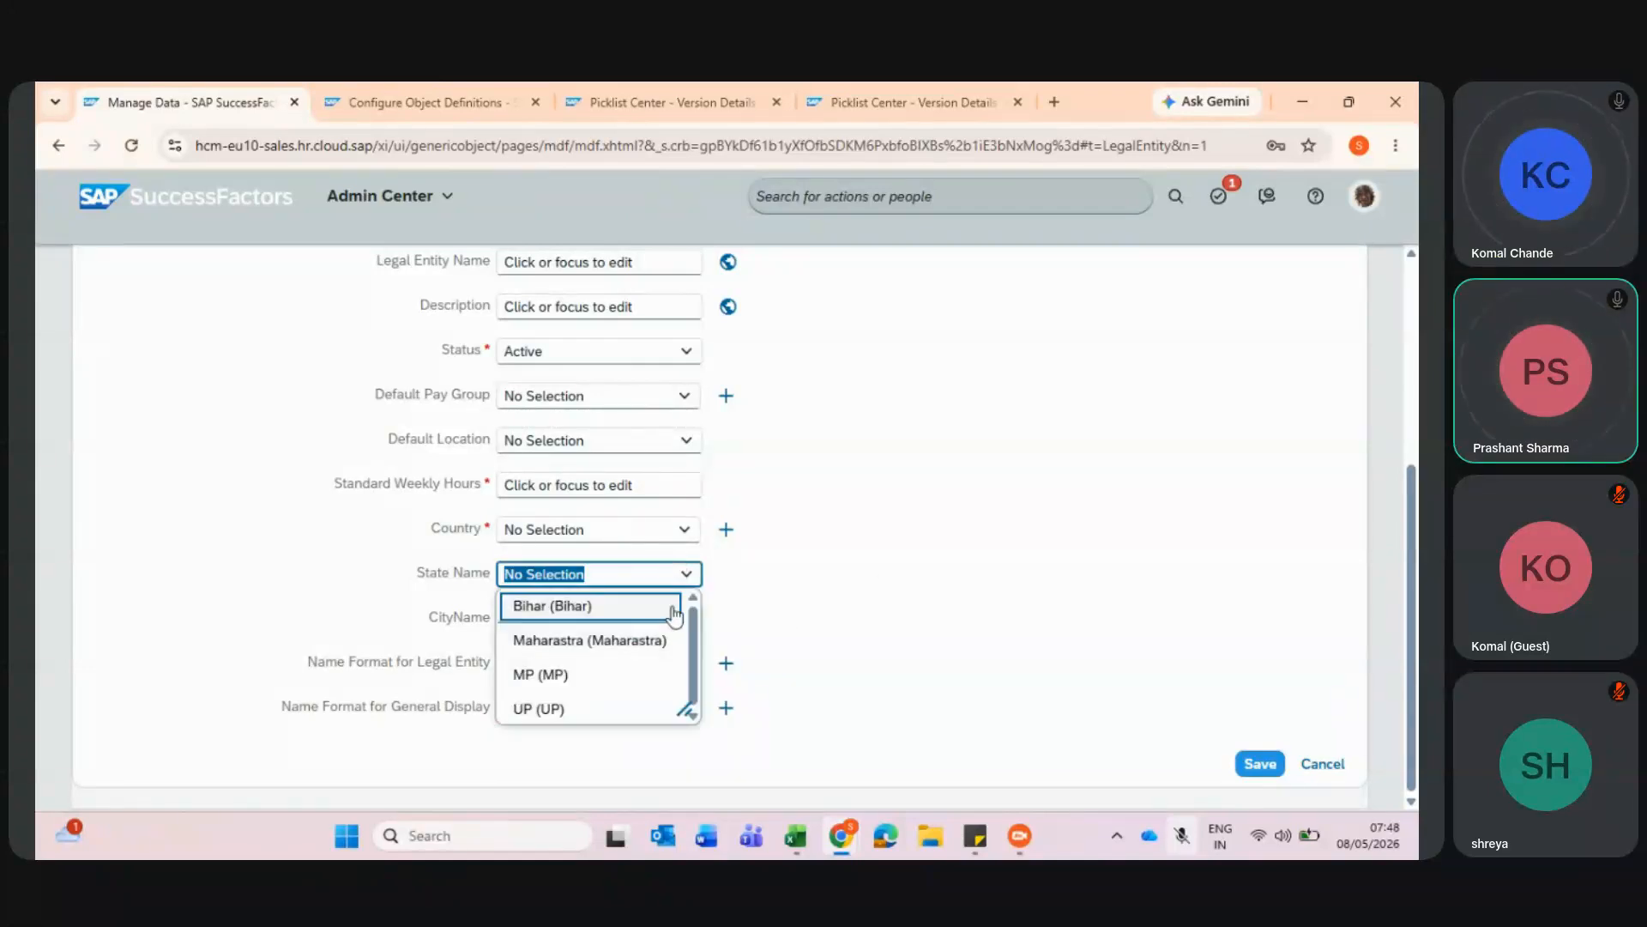
left_click(620, 646)
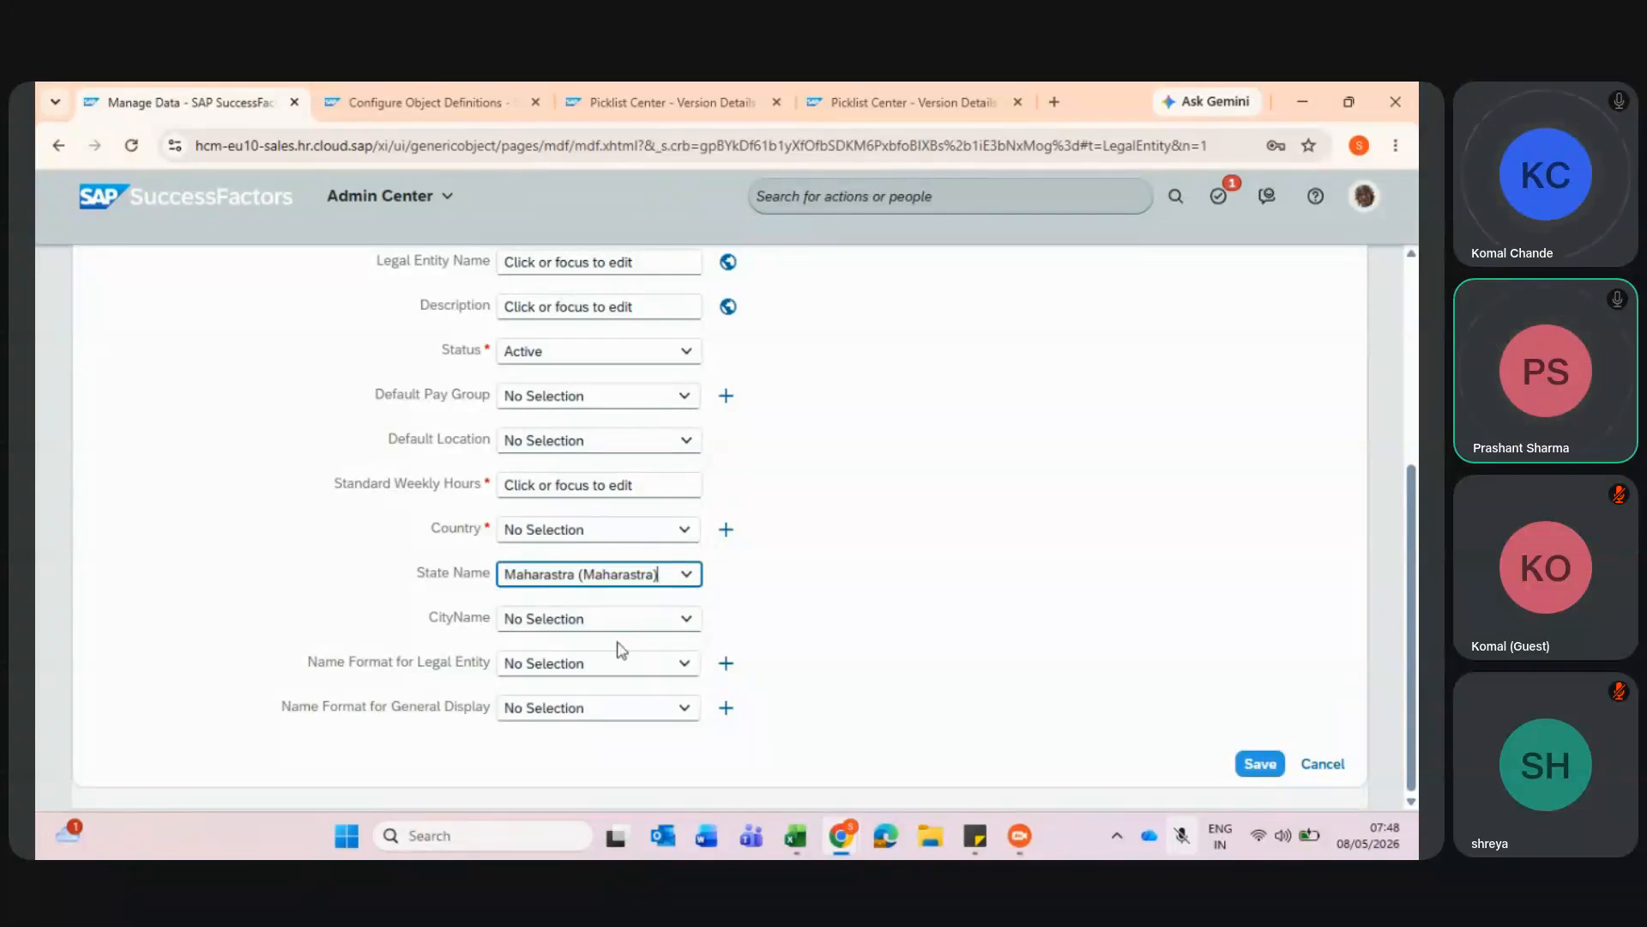
left_click(679, 628)
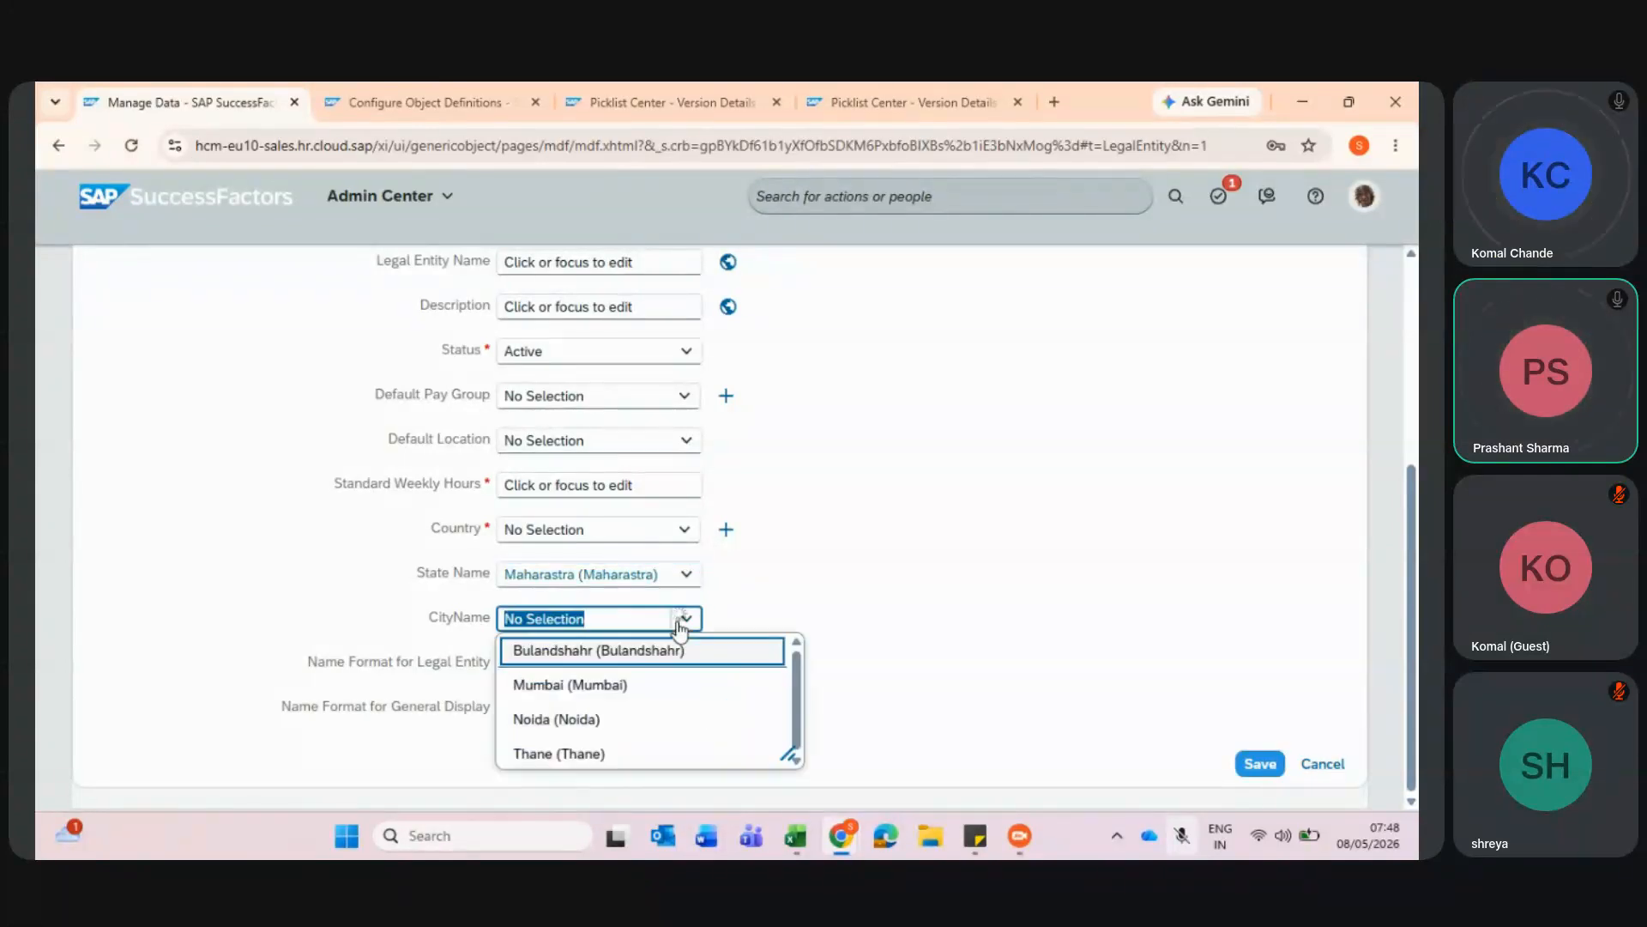
left_click(634, 700)
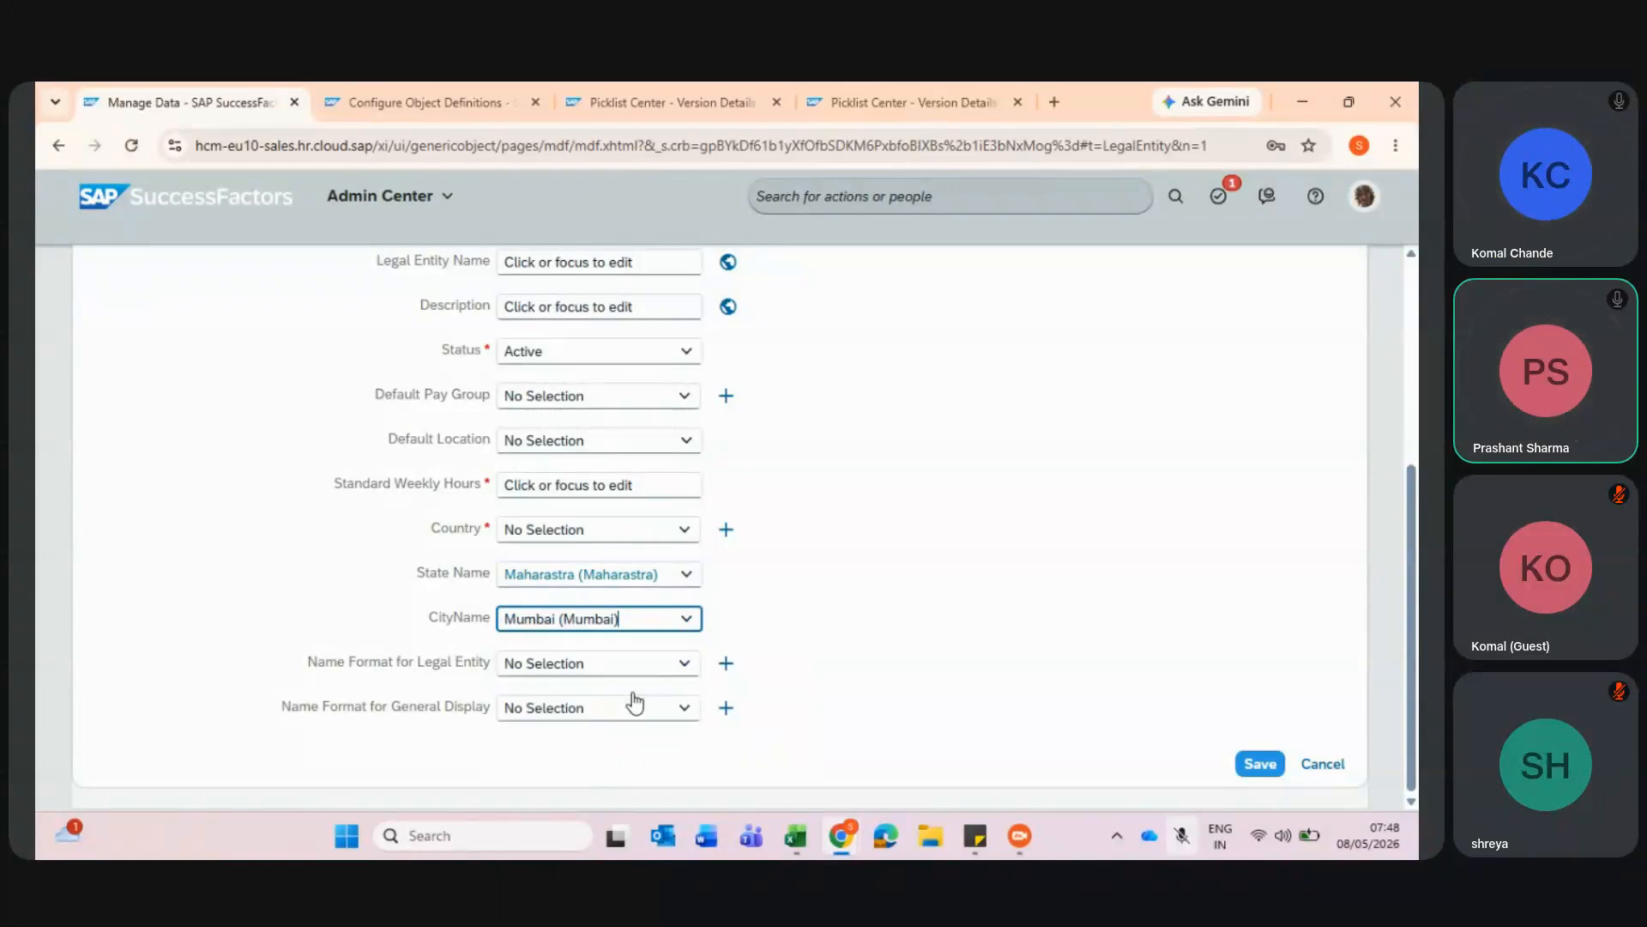
left_click(689, 623)
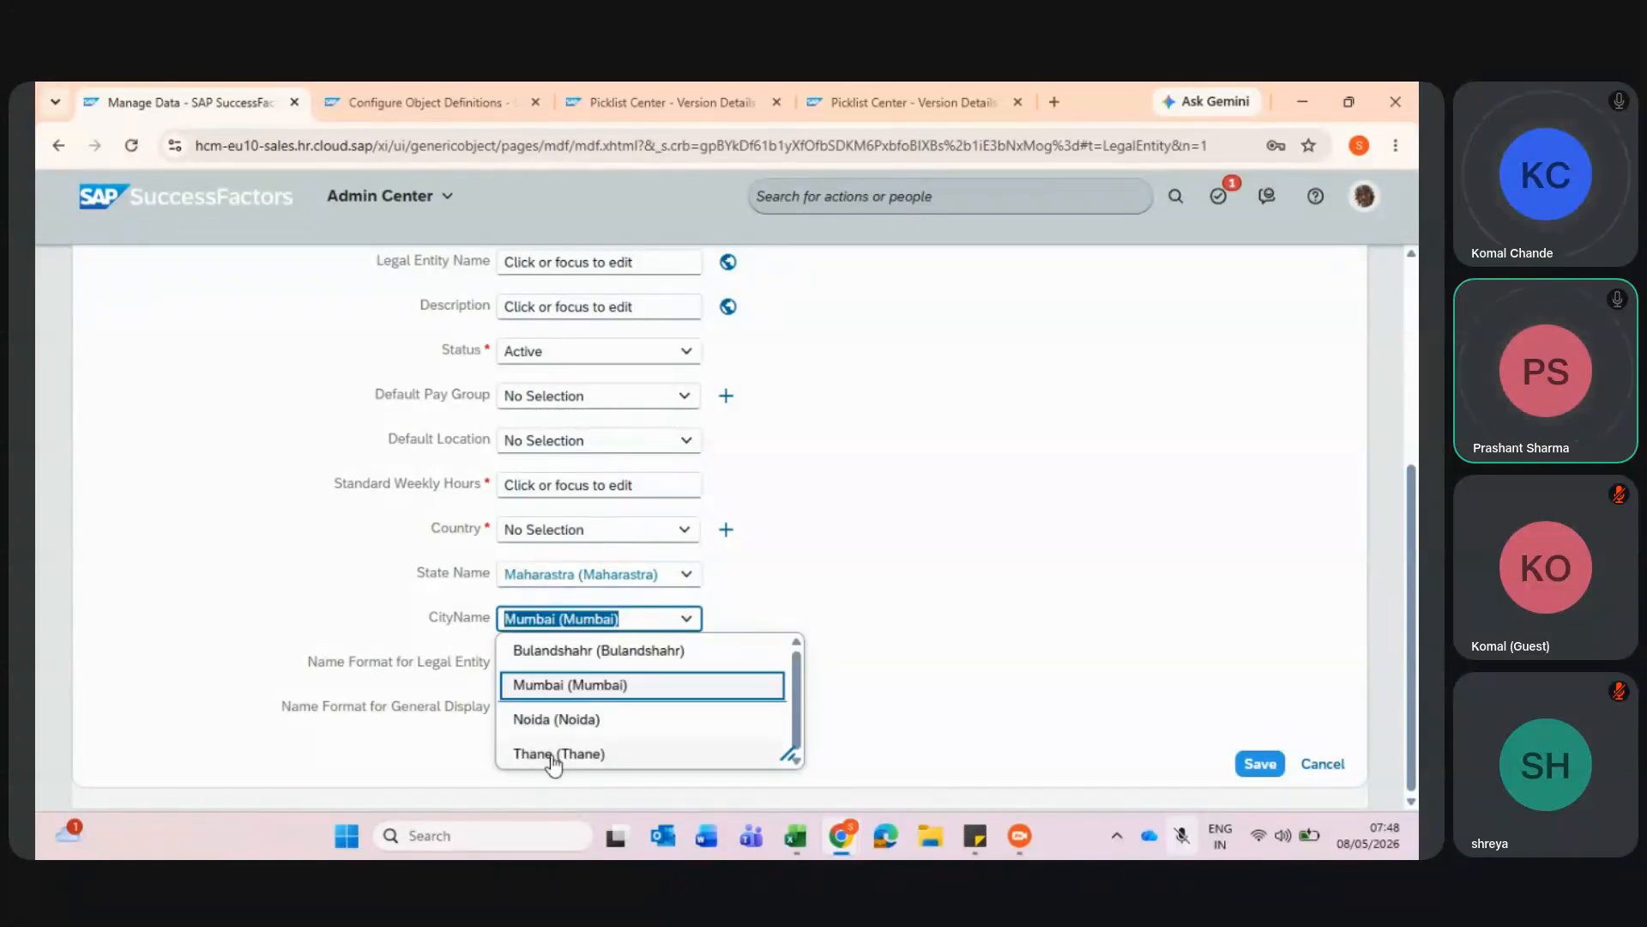
left_click(554, 755)
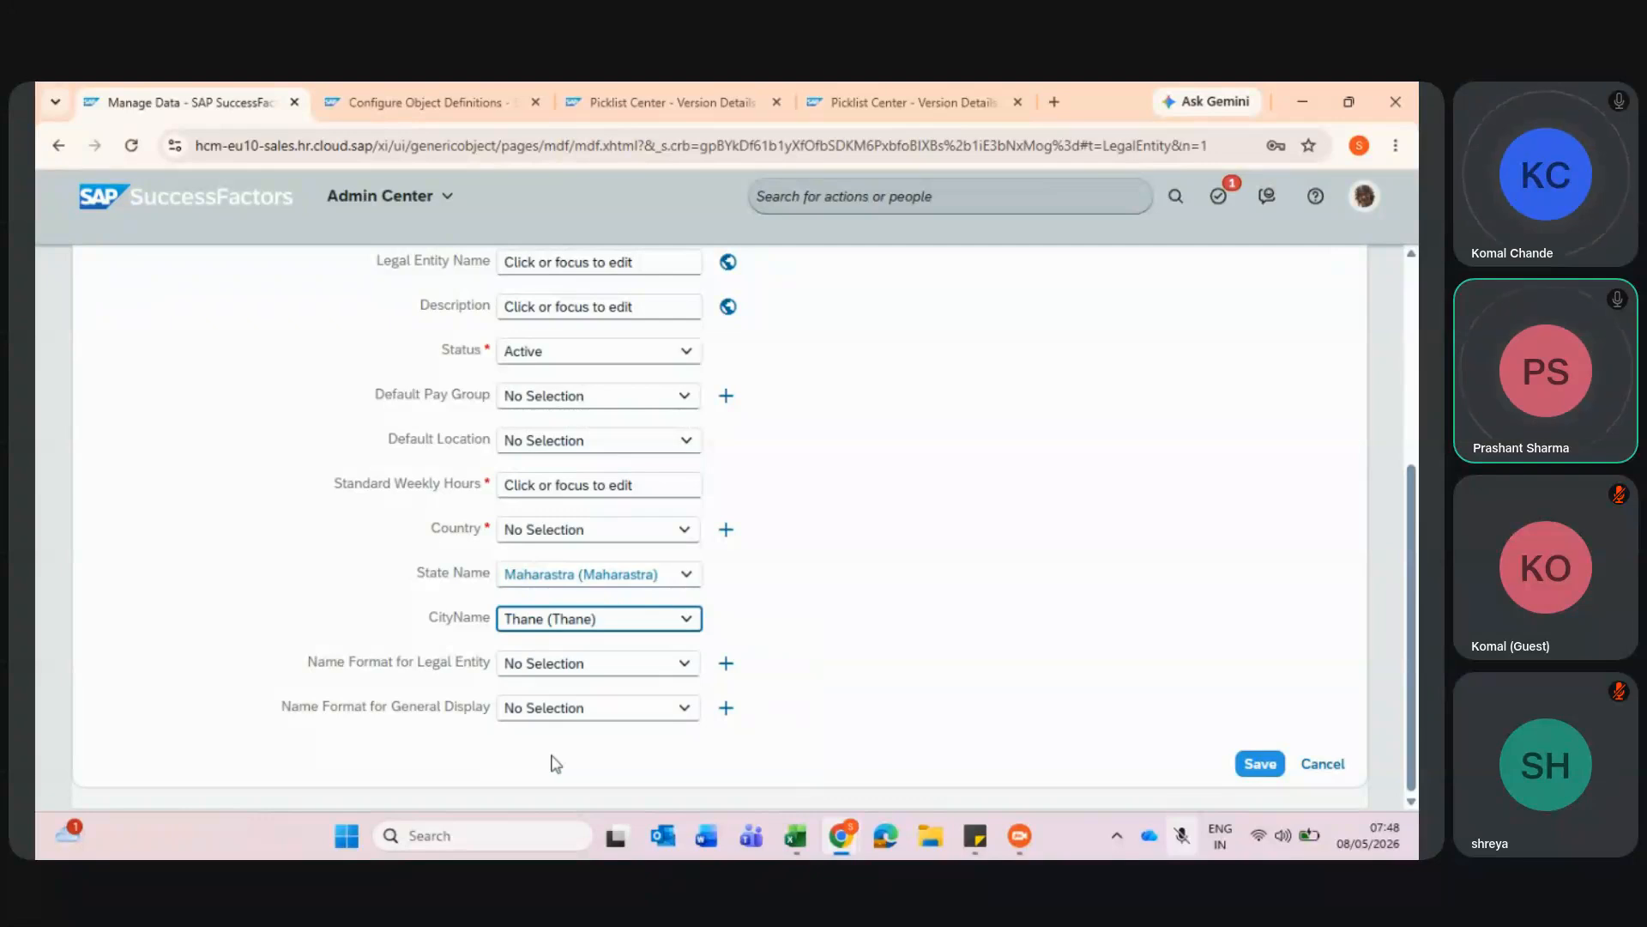
- Examine the CityName and State Name options to see whether the cities are filtered by the selected state
left_click(687, 623)
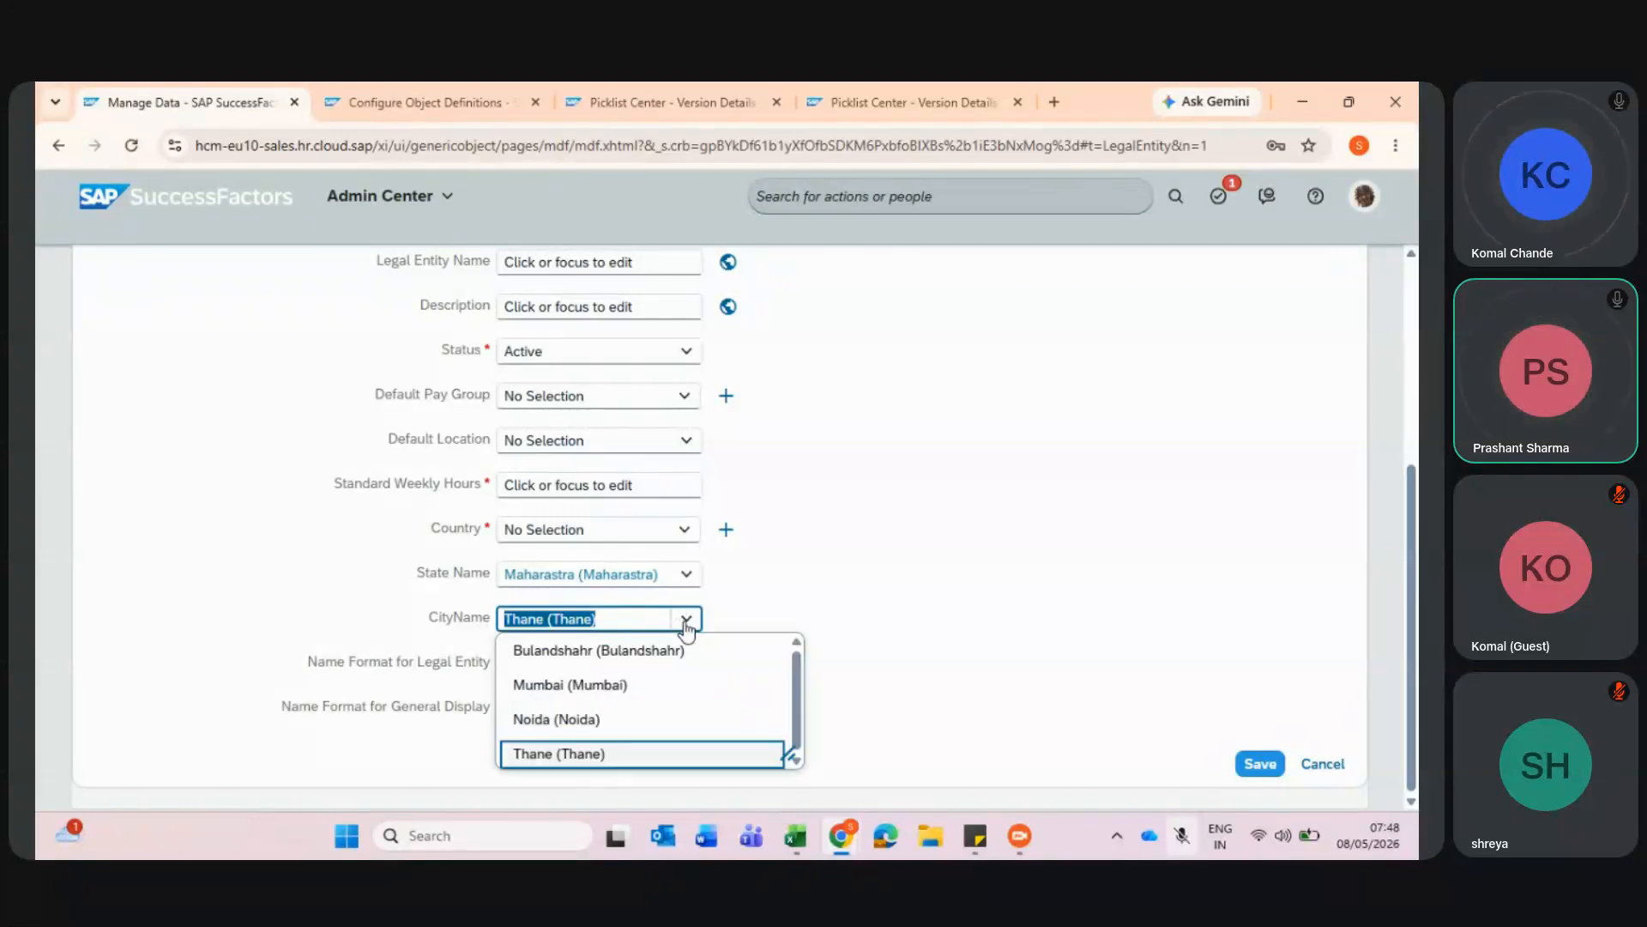
left_click(779, 609)
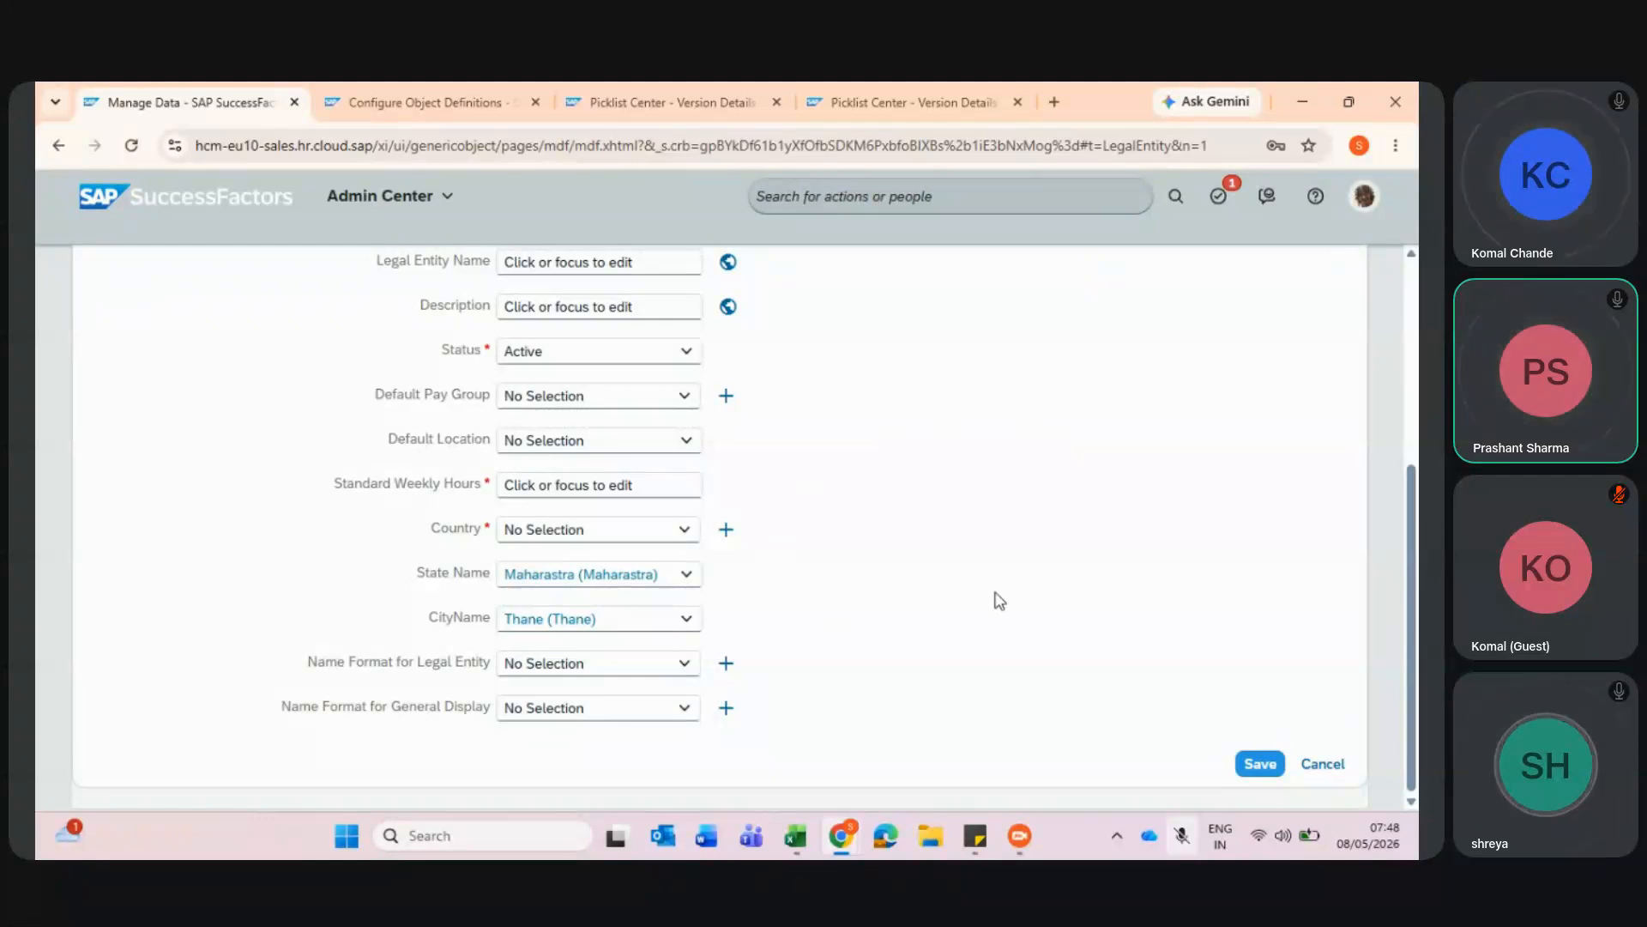
left_click(686, 620)
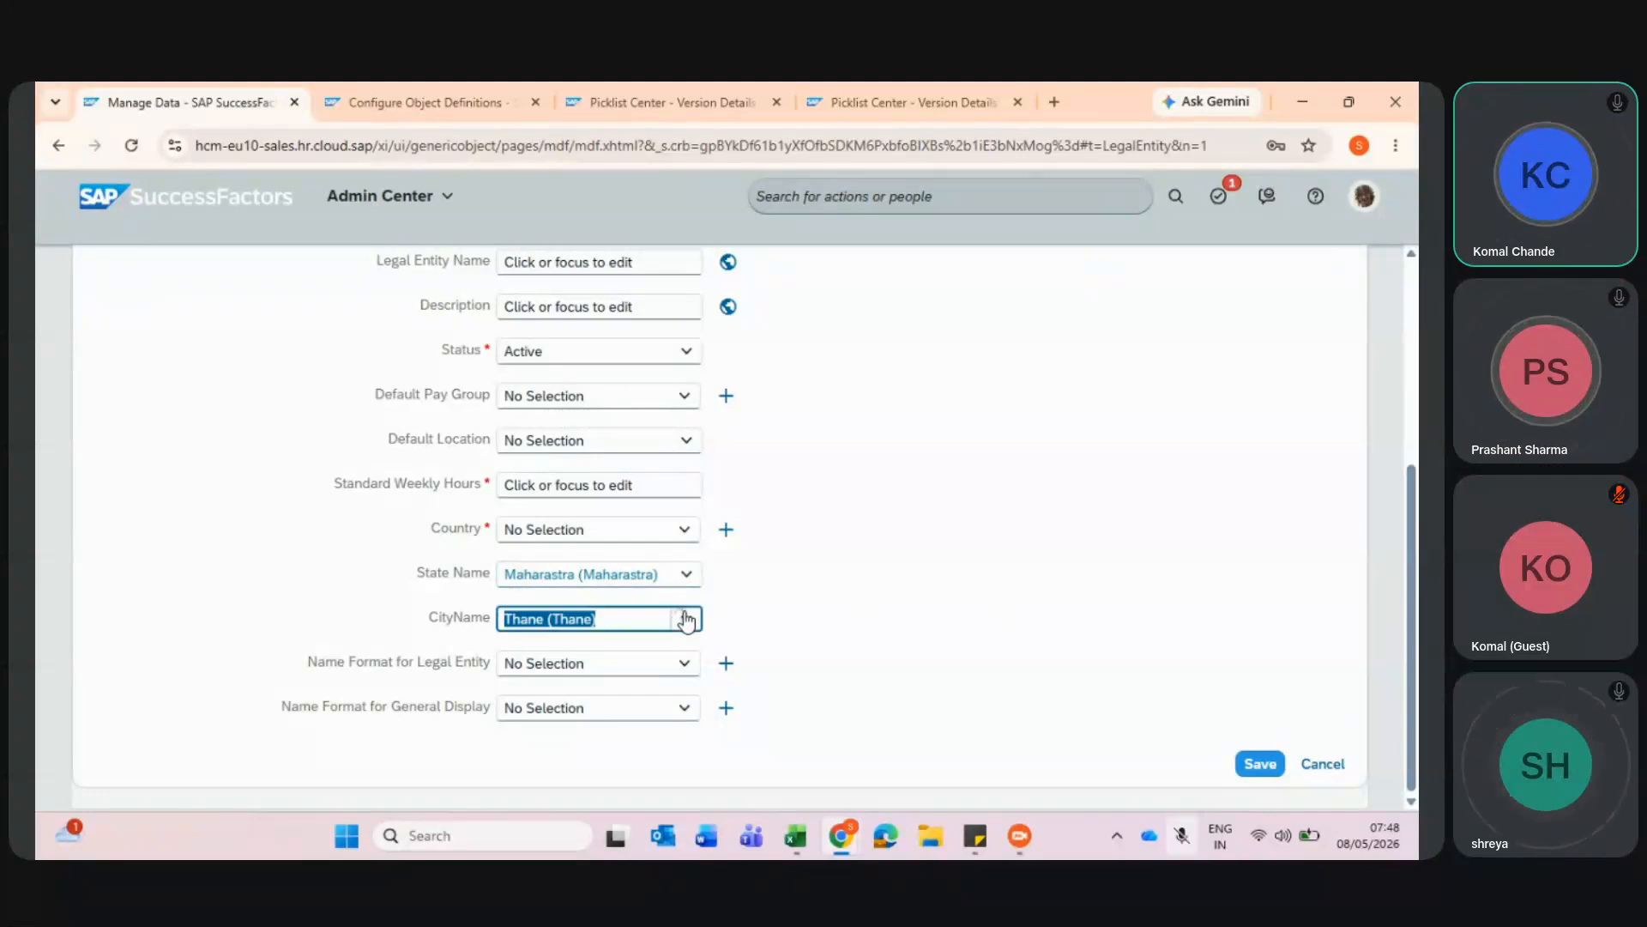
left_click(760, 607)
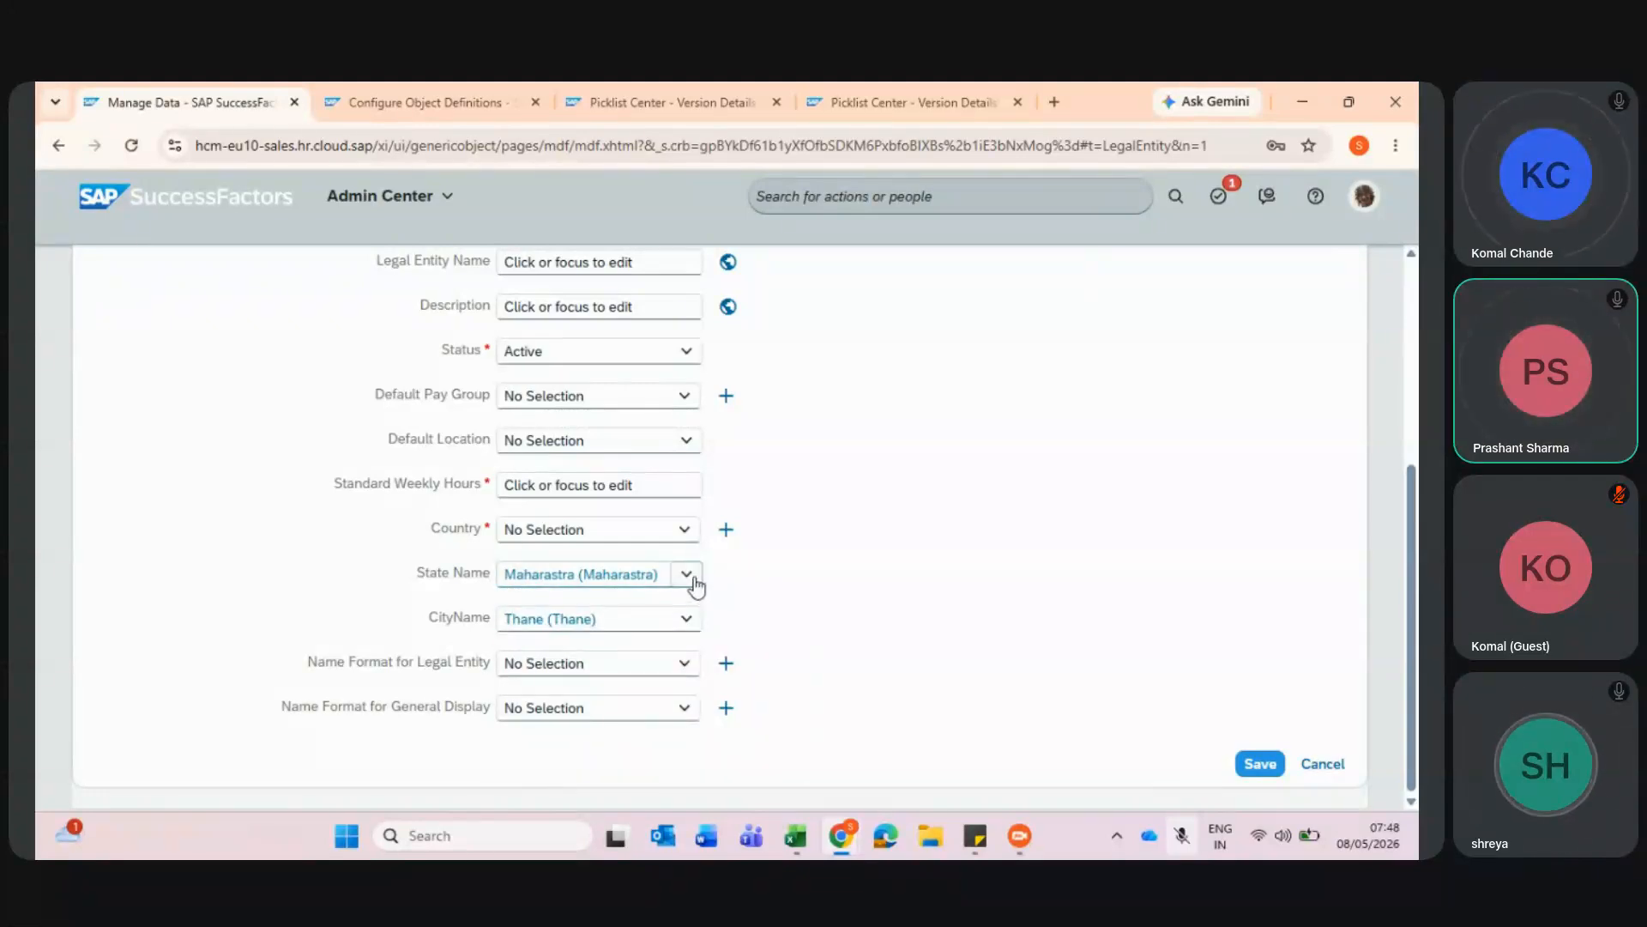
left_click(688, 575)
left_click(785, 624)
left_click(685, 624)
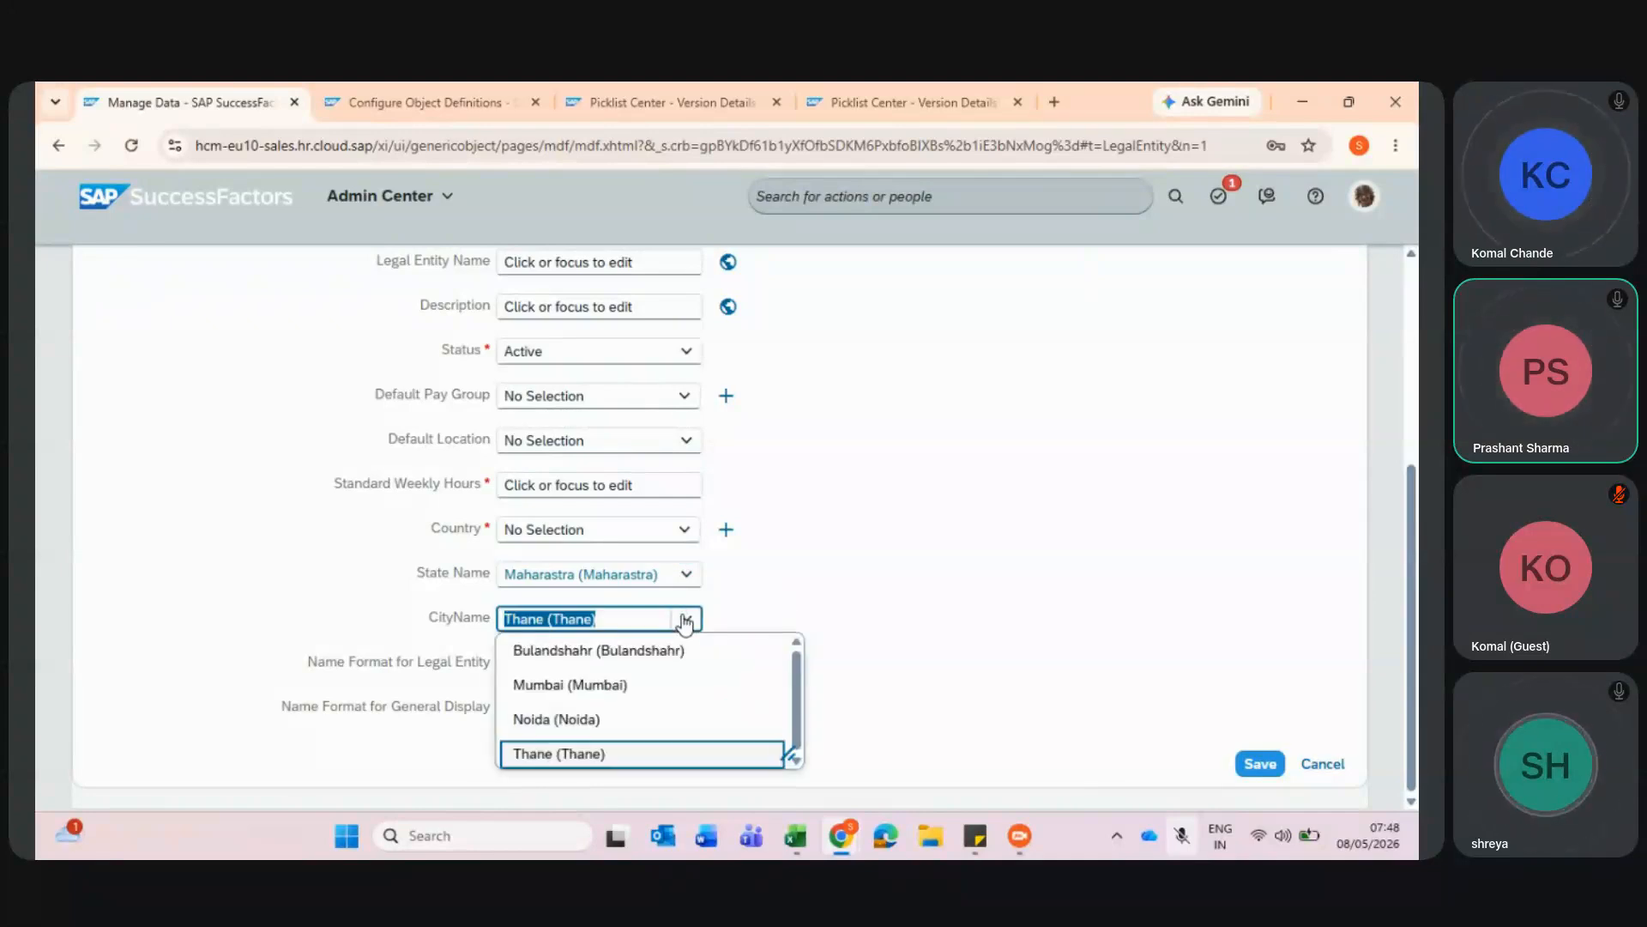
left_click(795, 585)
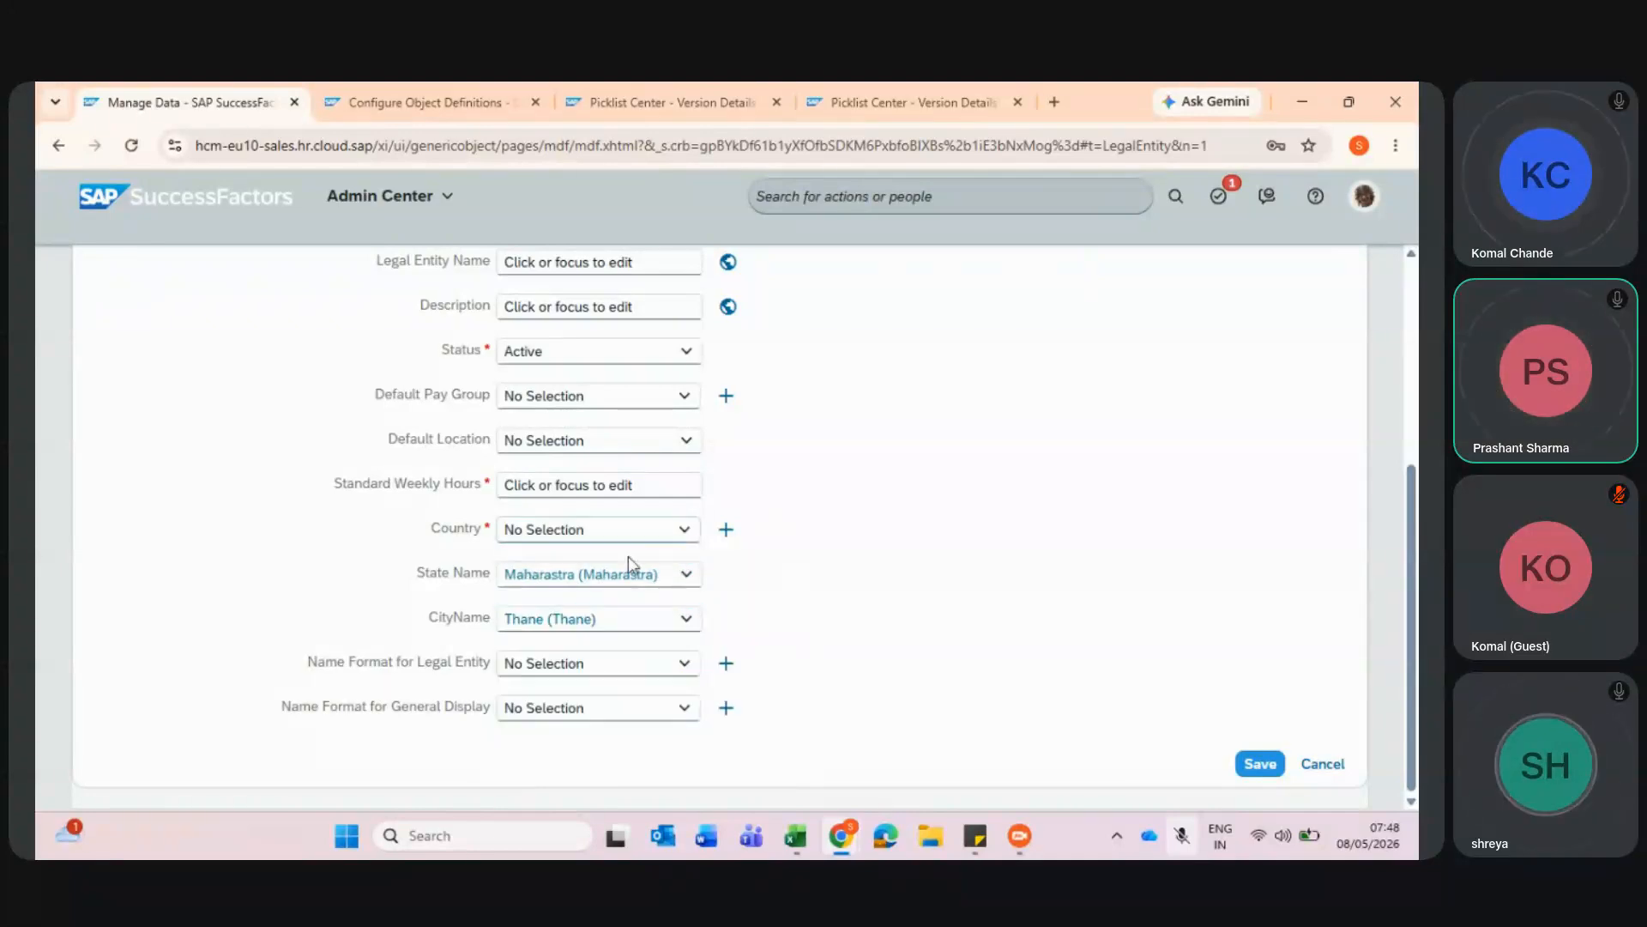
- Set State Name to Bihar on the legal entity form and examine the options offered for CityName
left_click(690, 583)
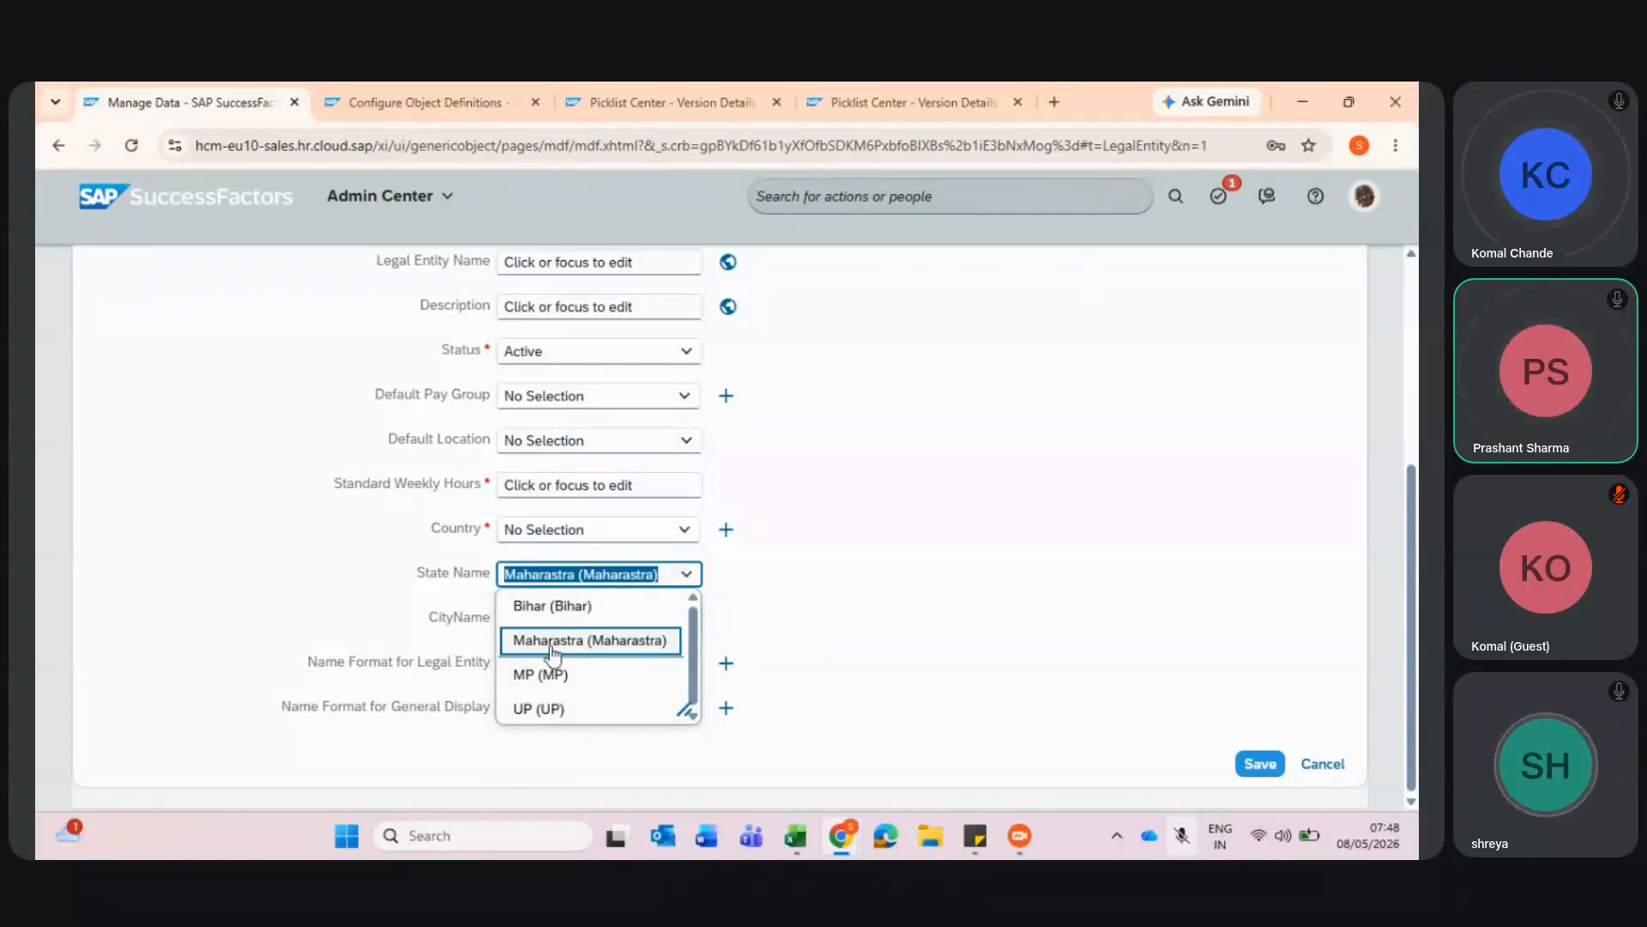
left_click(572, 606)
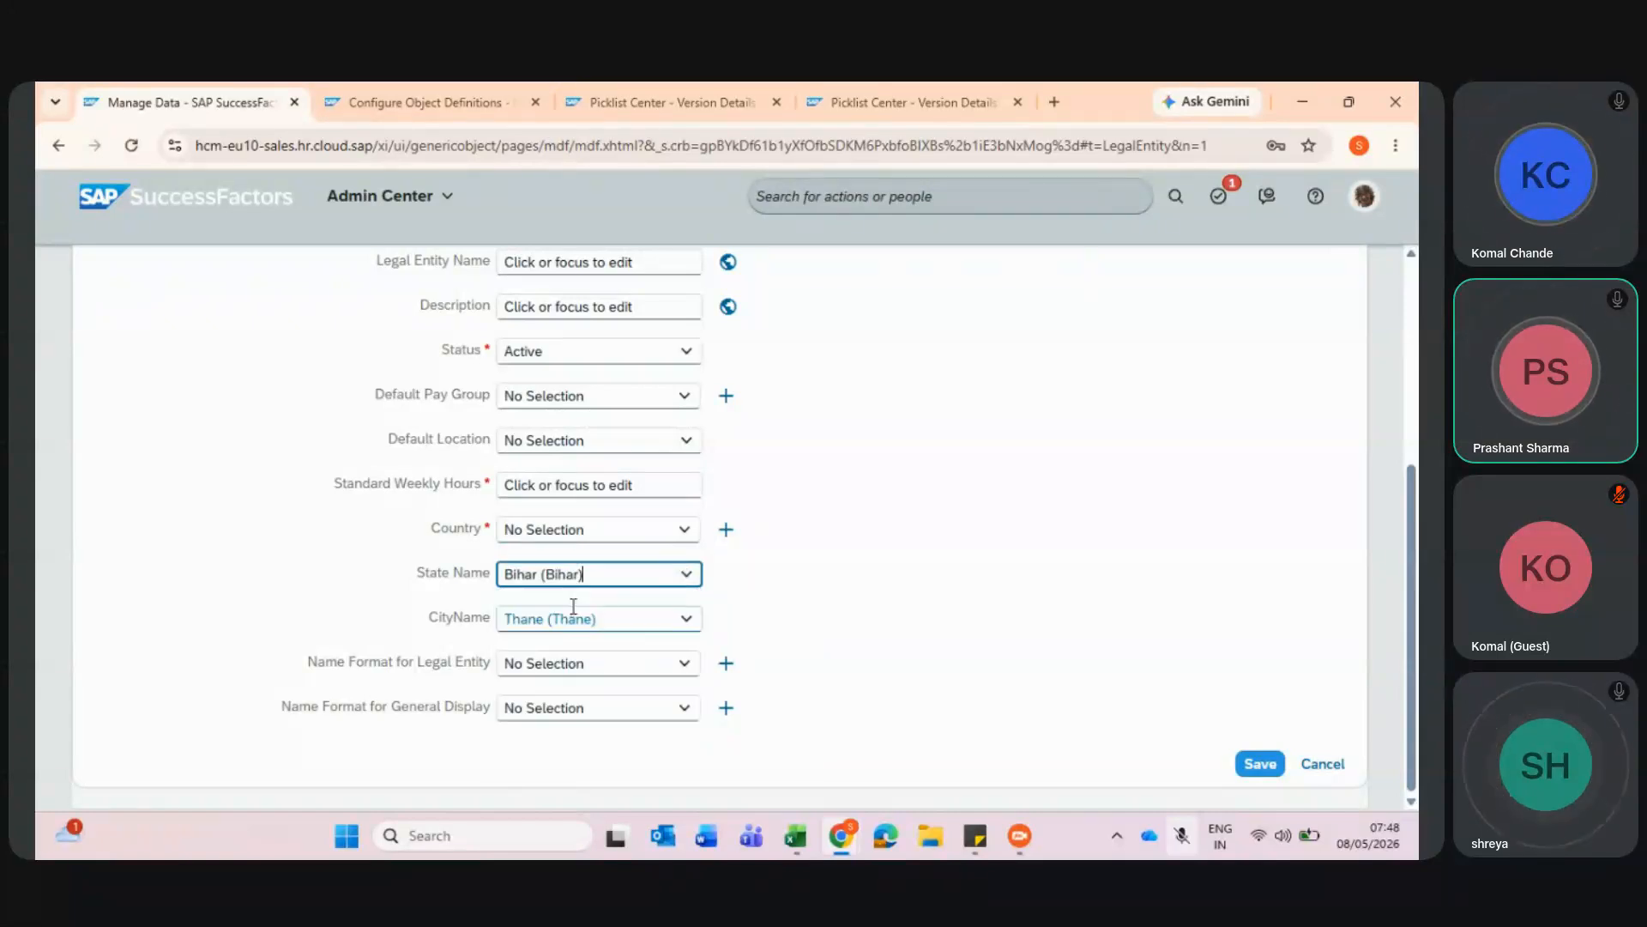
left_click(684, 618)
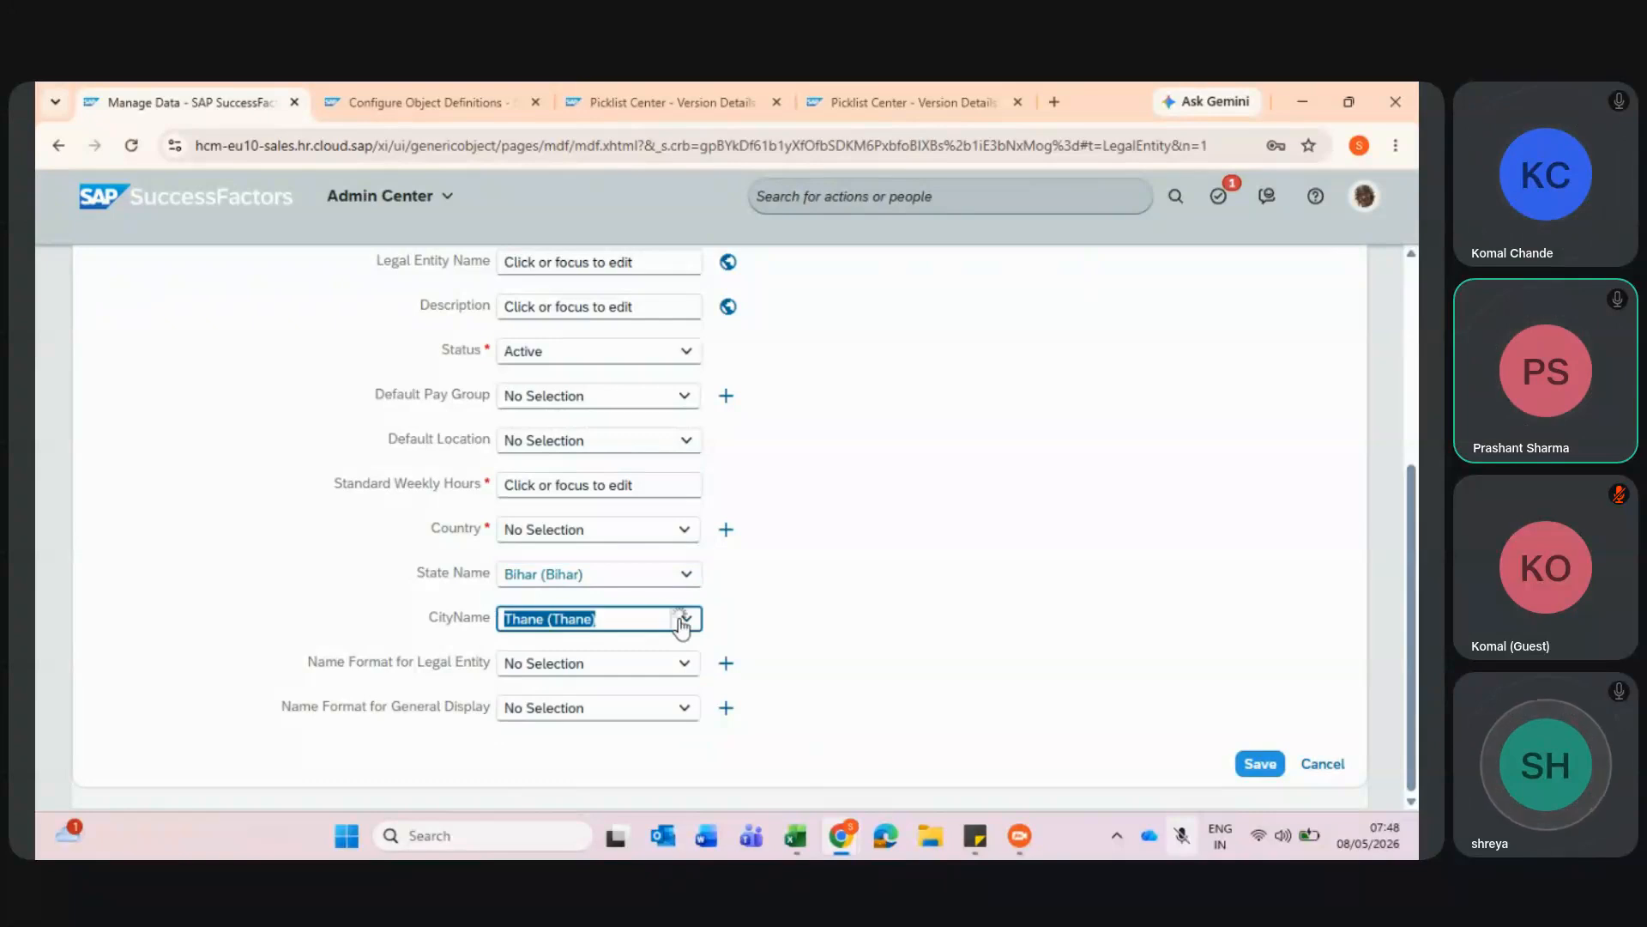
left_click(827, 574)
- Copy the code of the StateName picklist and open the CityName picklist for editing
left_click(435, 96)
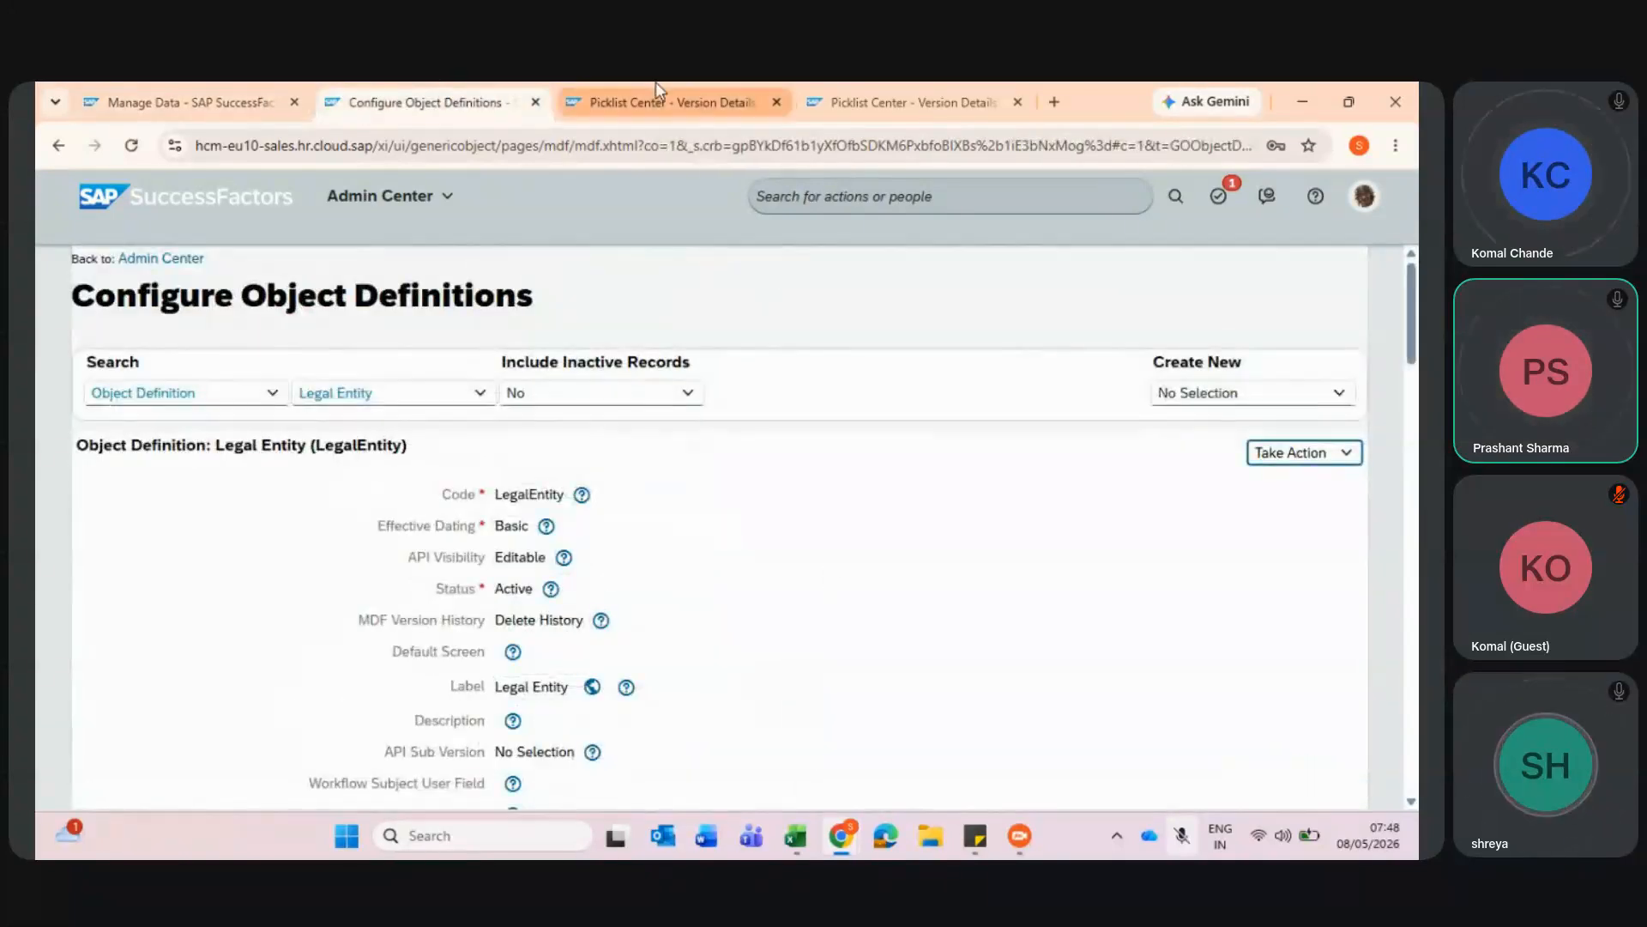
left_click(655, 84)
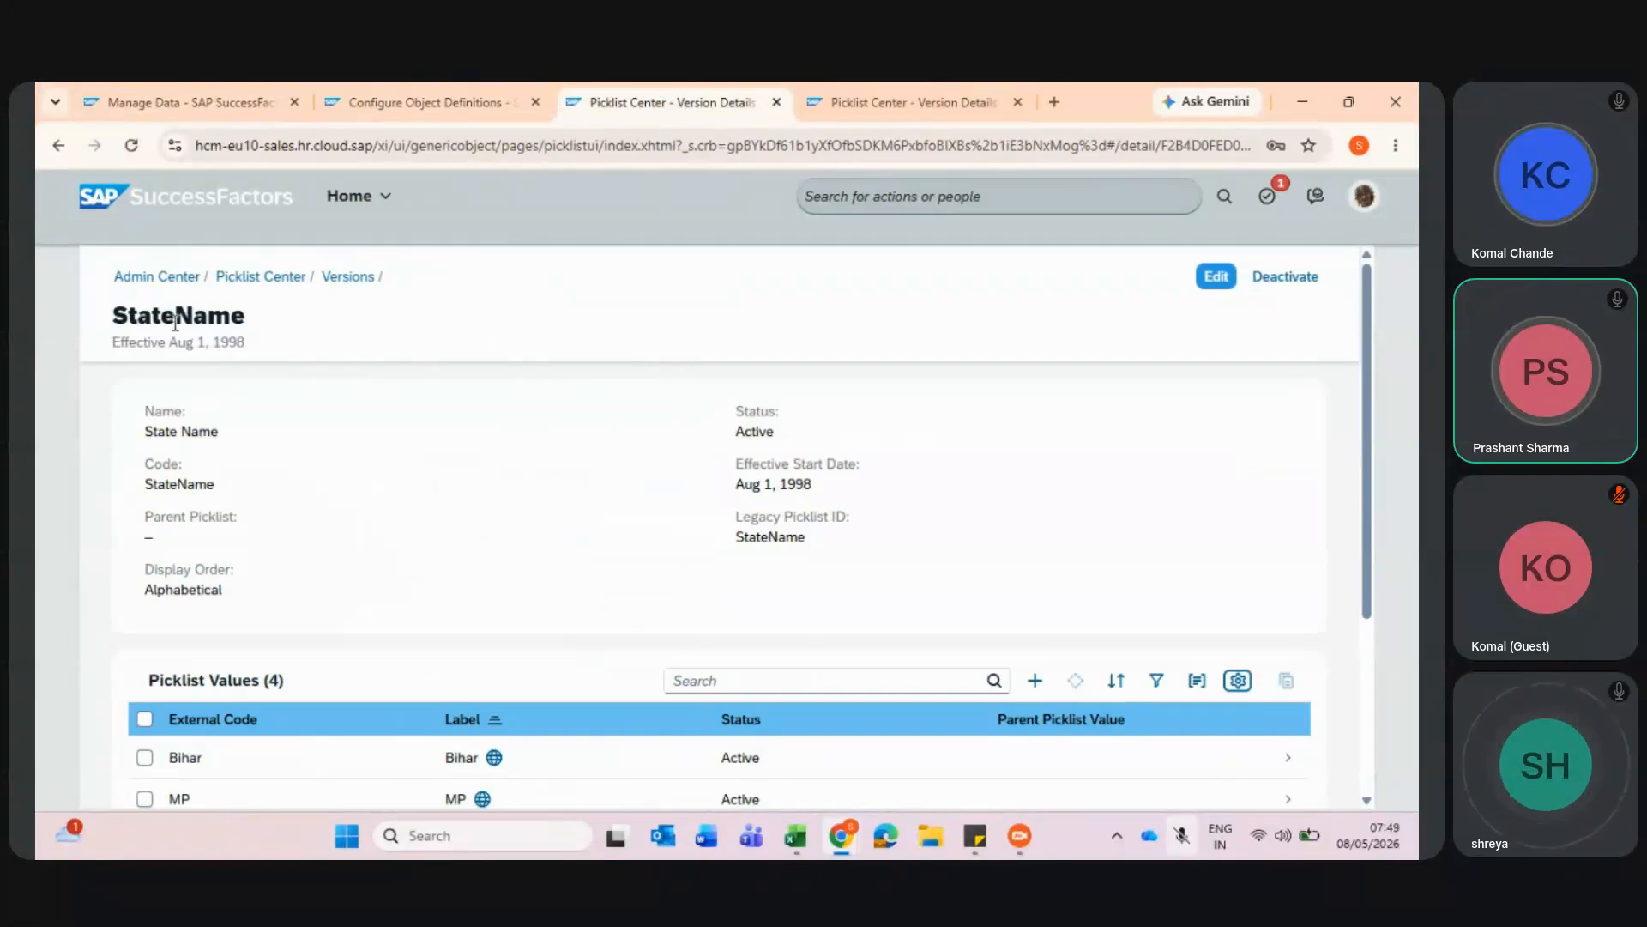
left_click(863, 96)
left_click(739, 101)
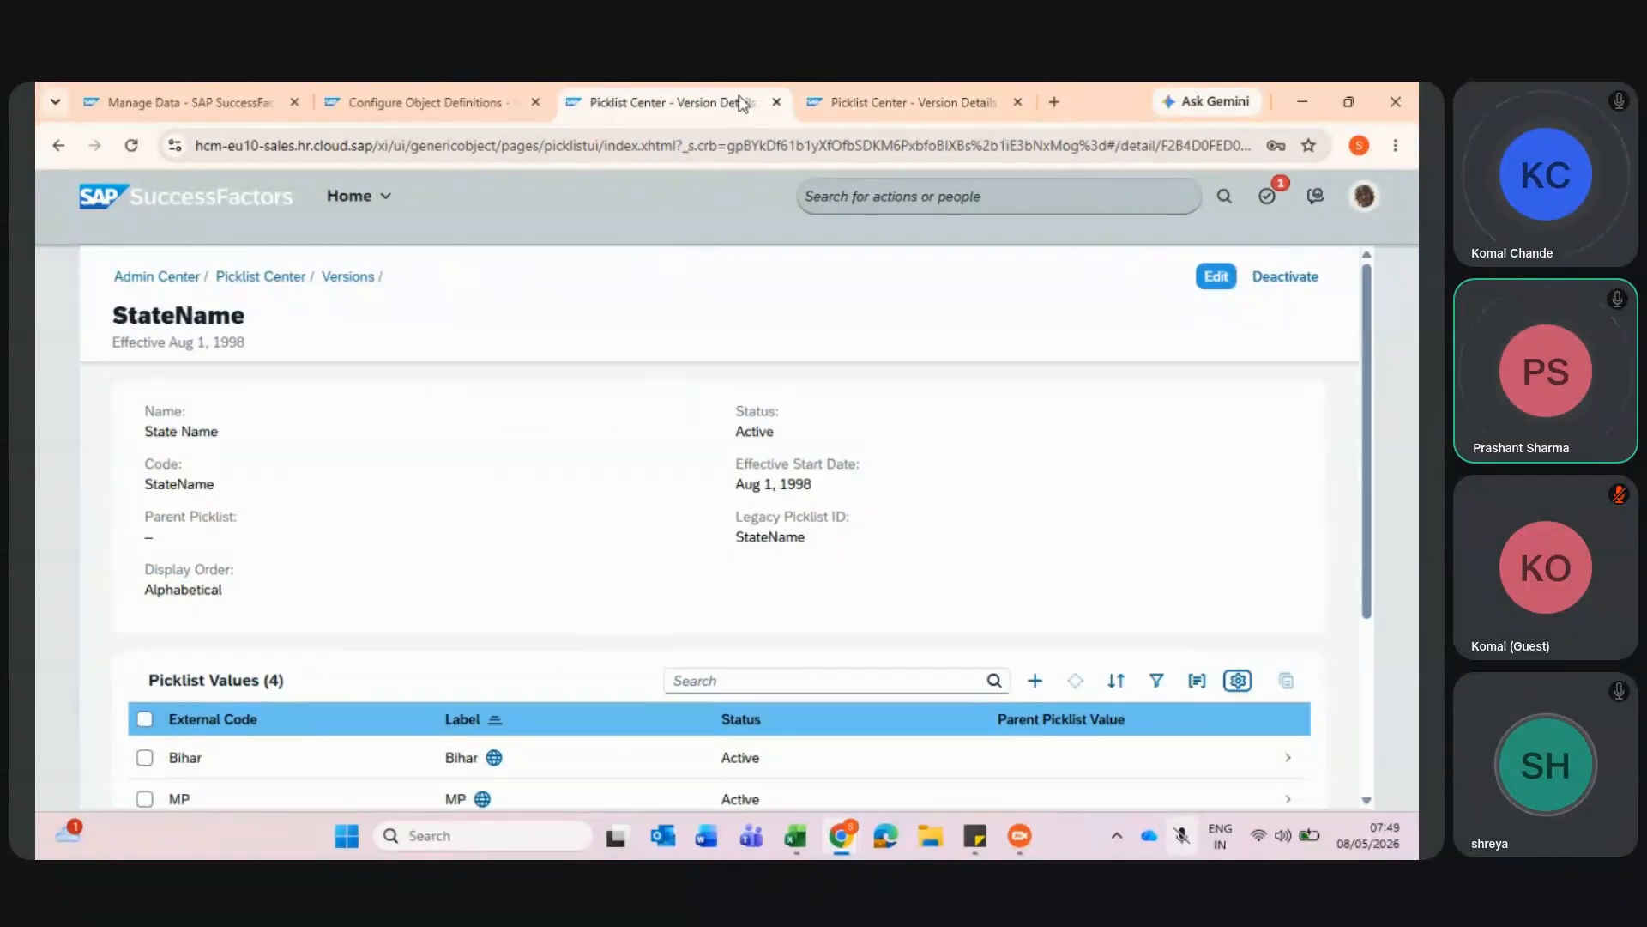
double_click(200, 485)
key("ctrl+c")
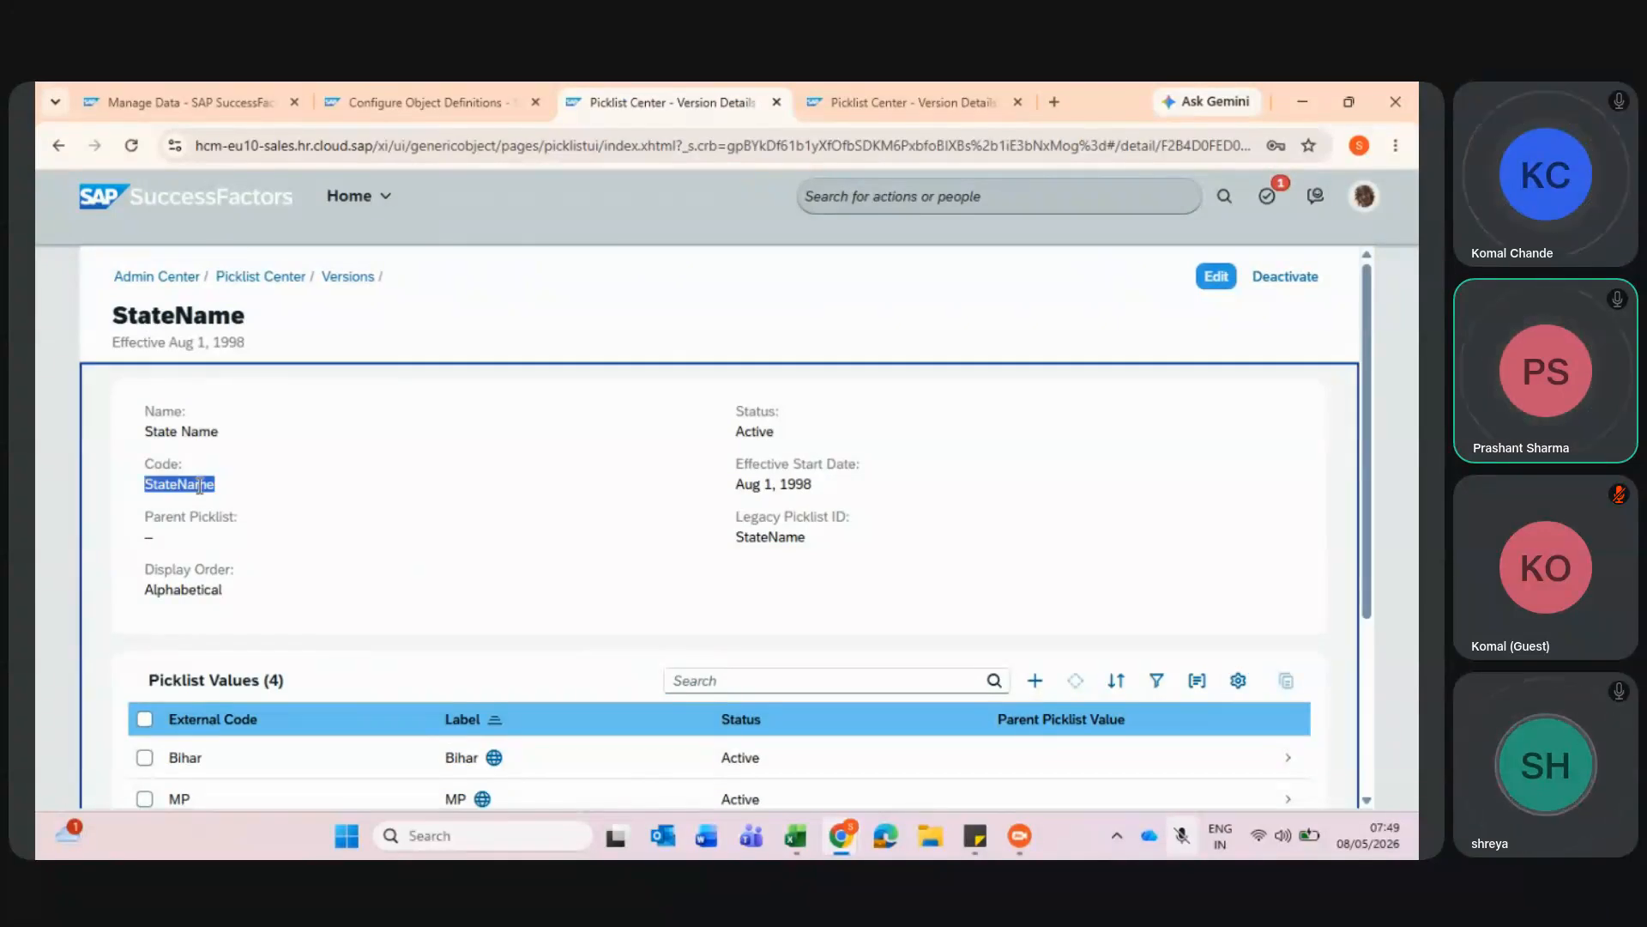
left_click(954, 96)
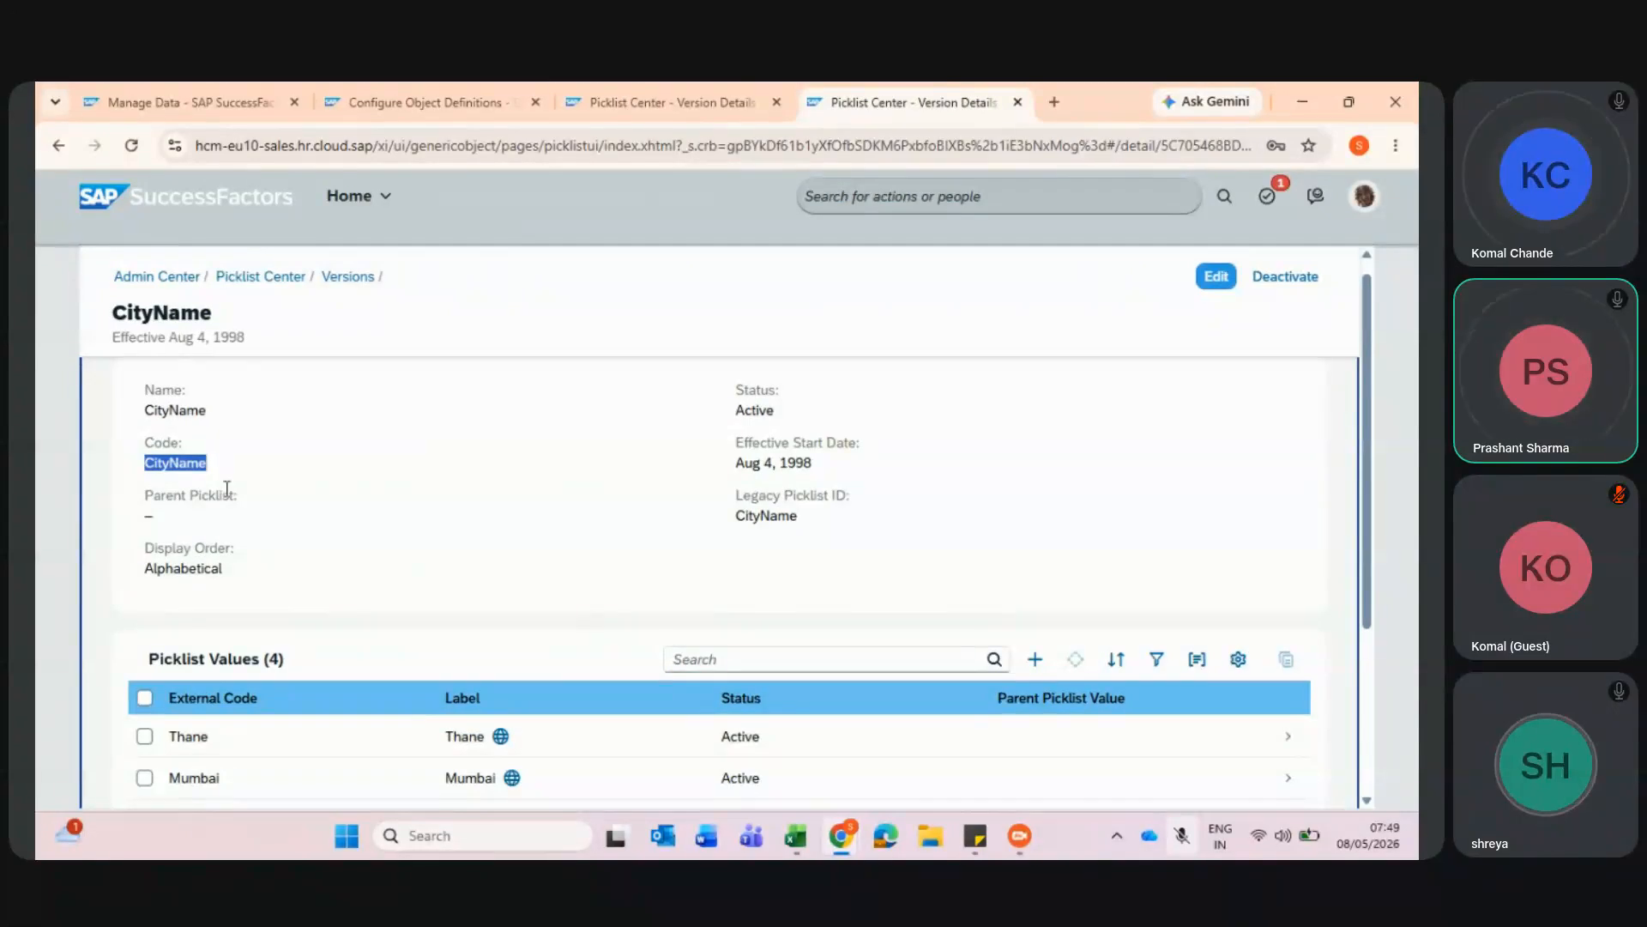
left_click(1215, 276)
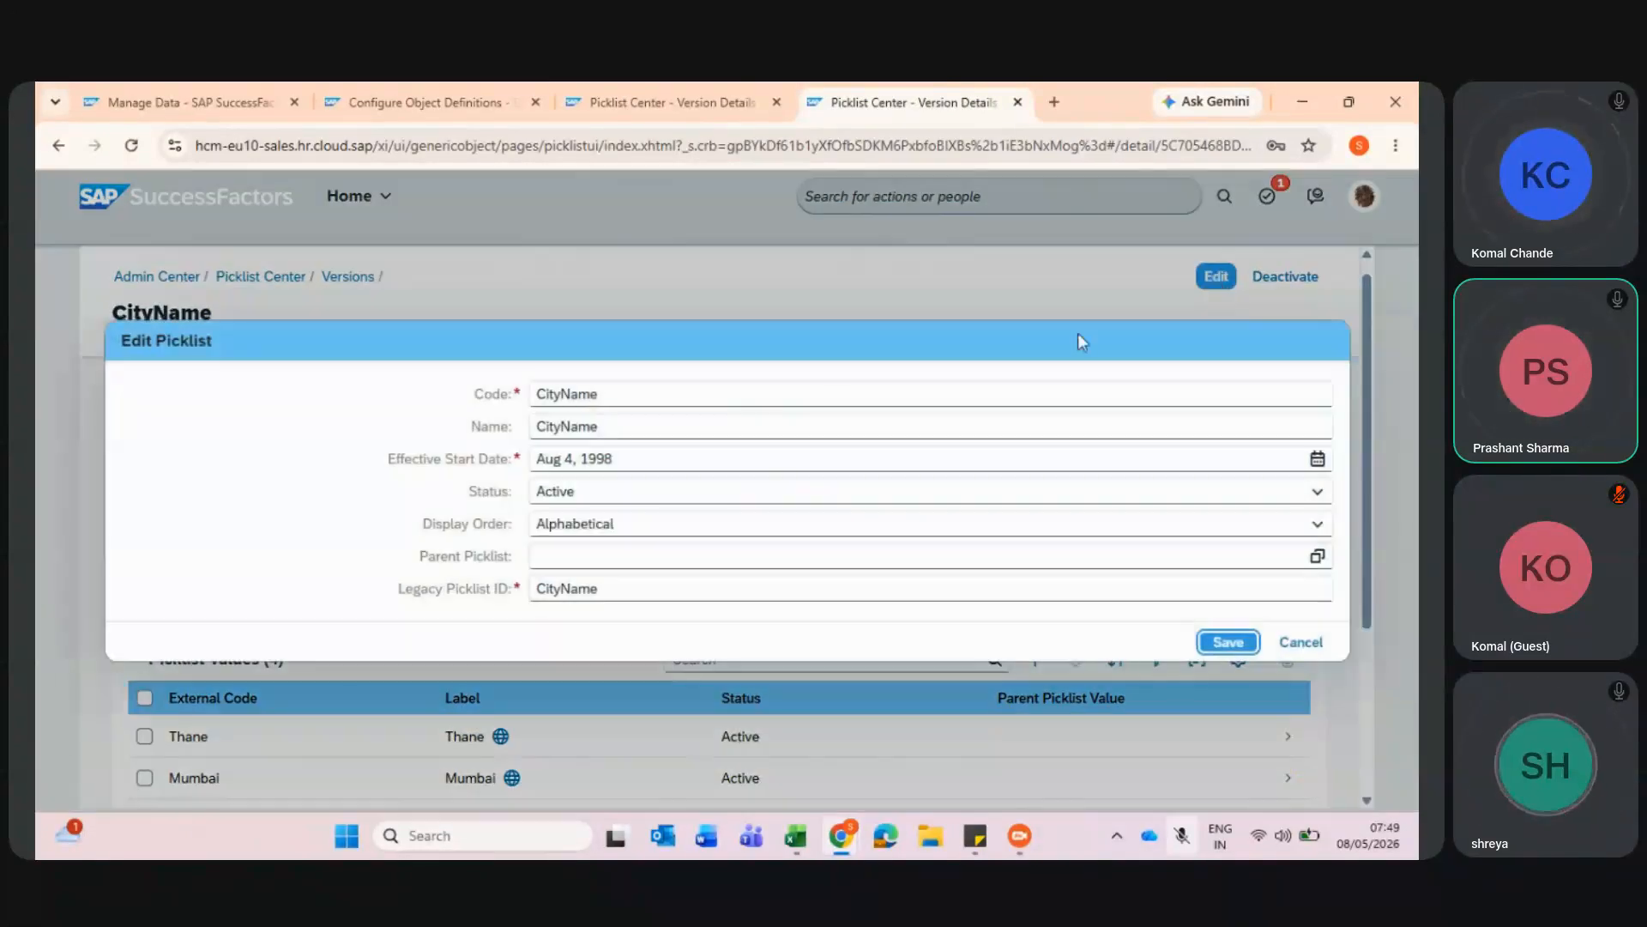
left_click(581, 560)
key("ctrl+v")
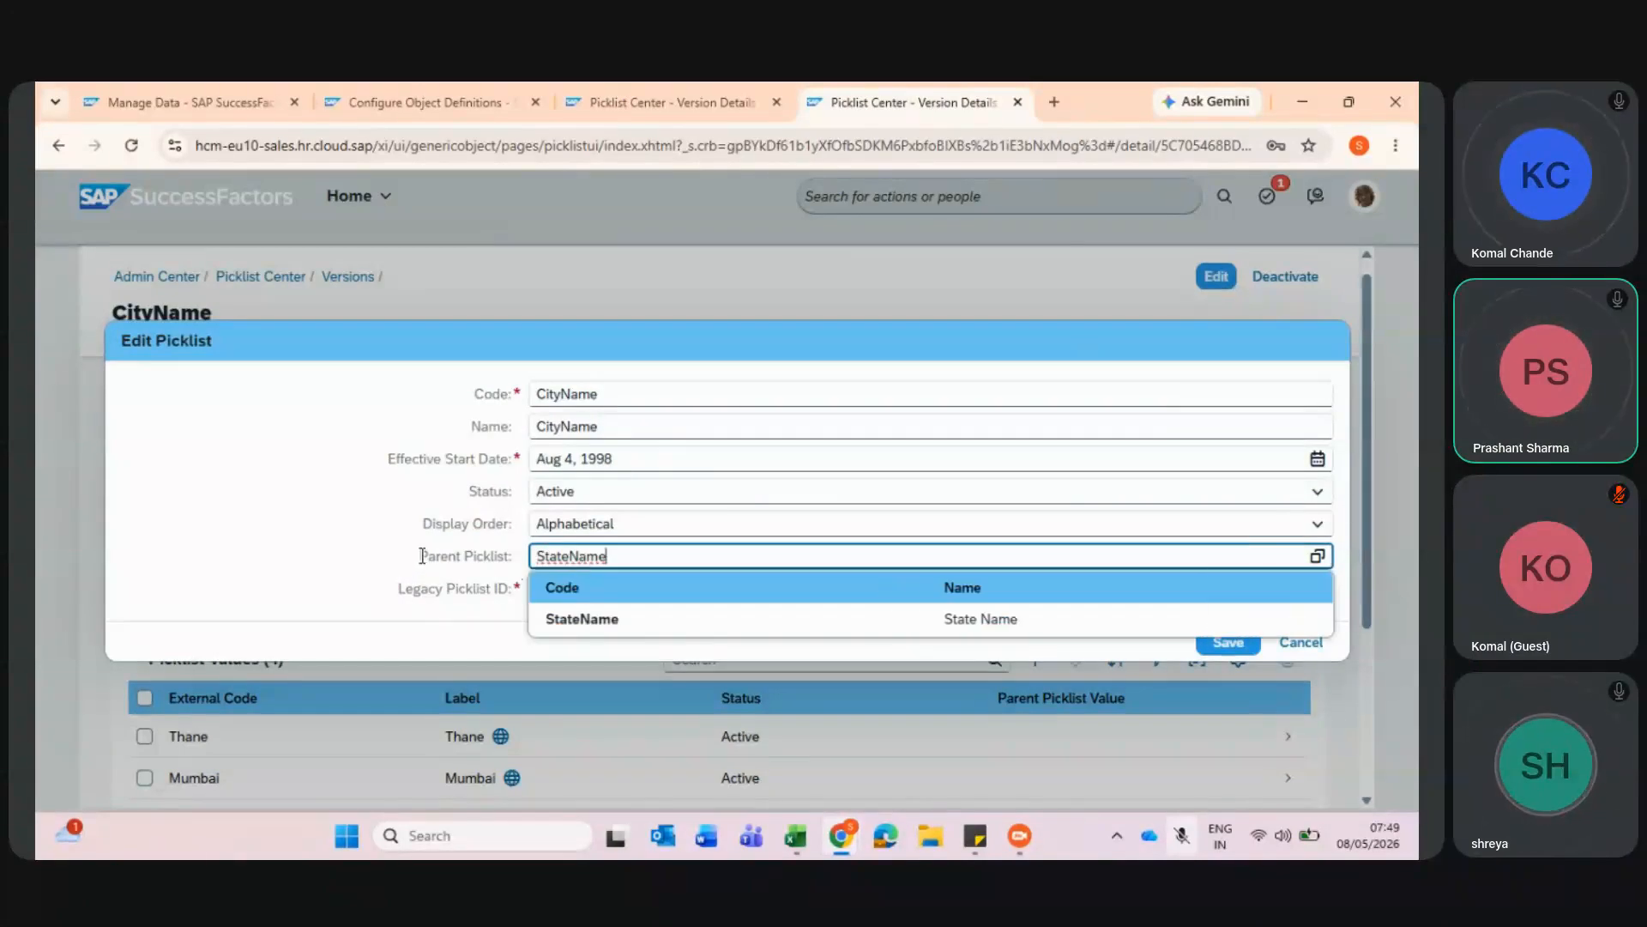
left_click_drag(422, 556, 529, 552)
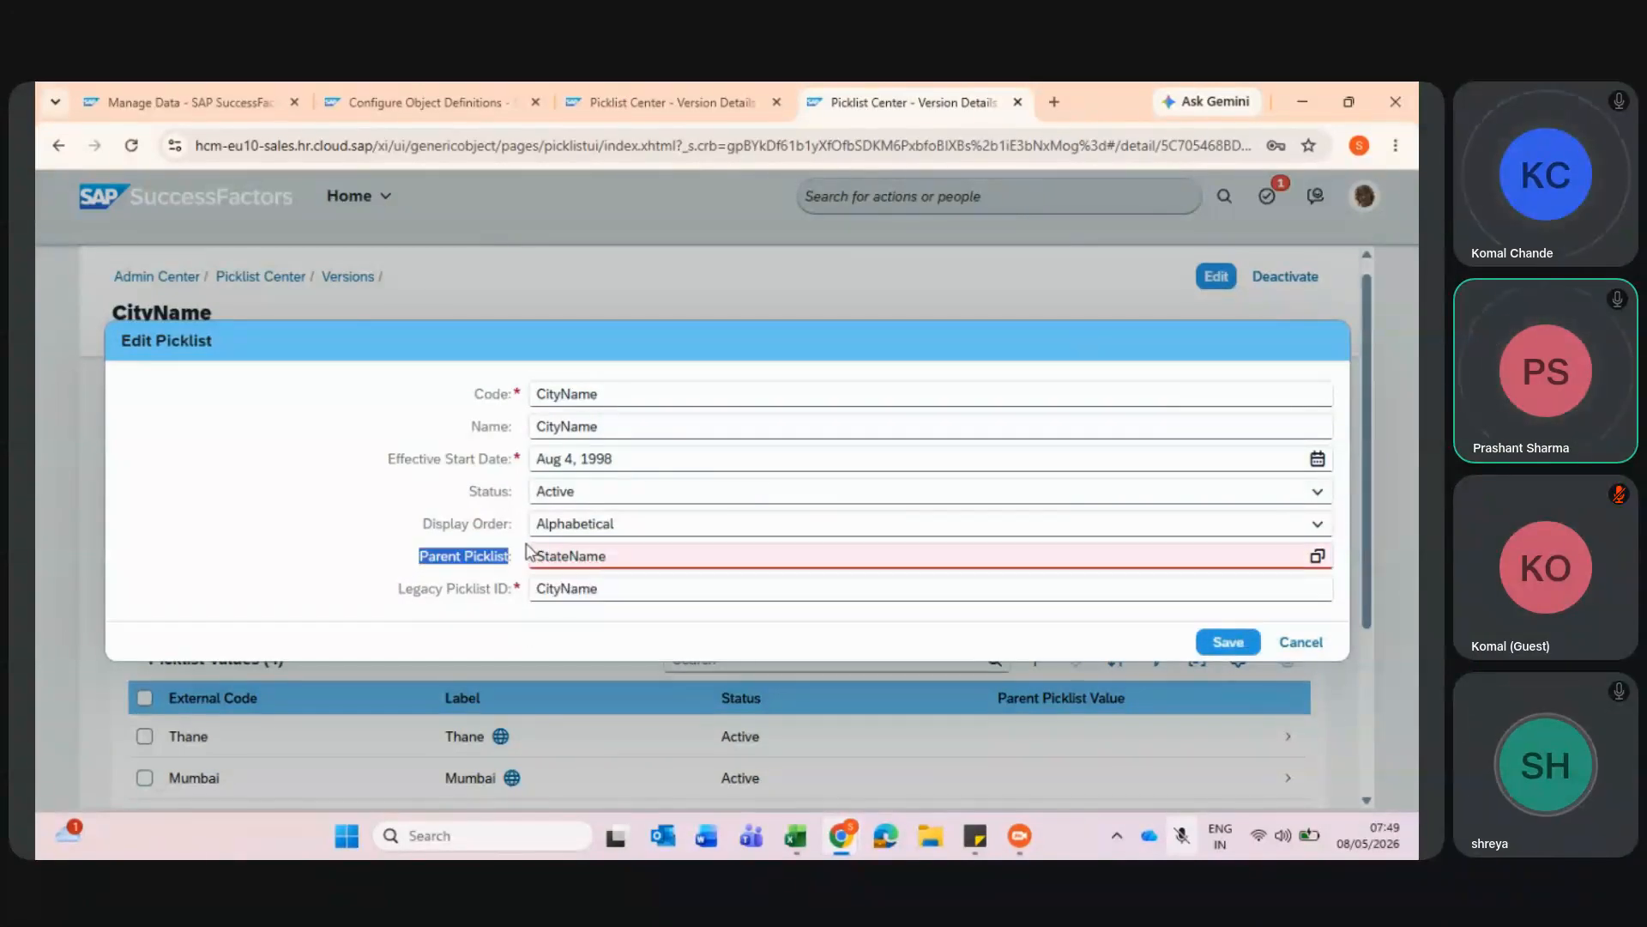
left_click(614, 553)
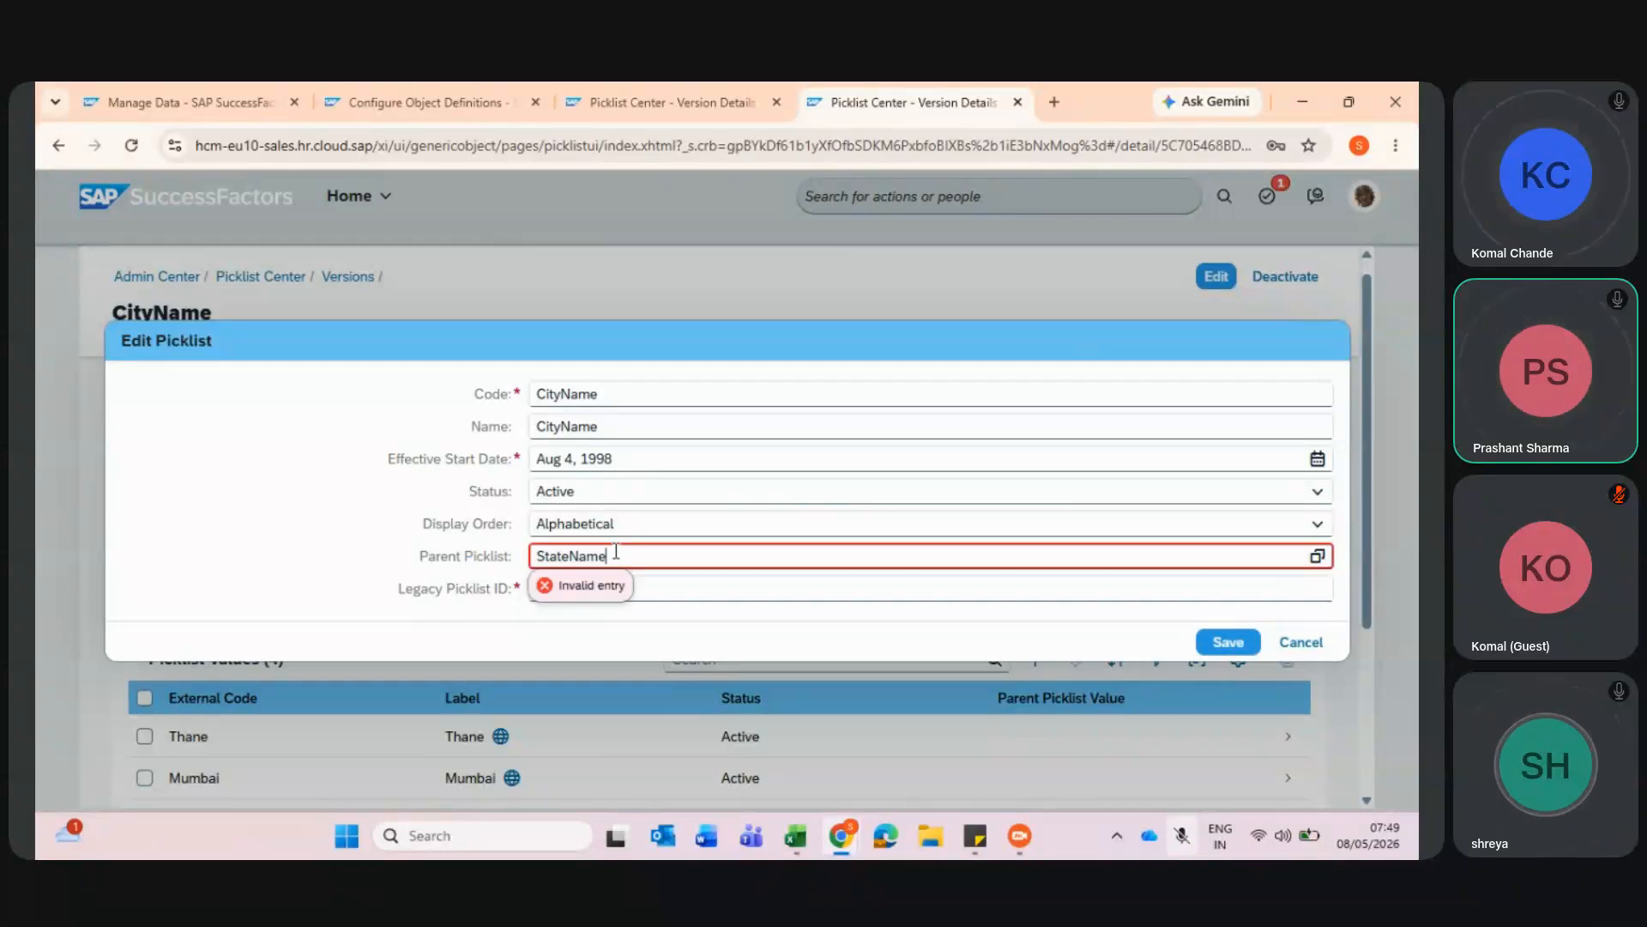
left_click_drag(615, 553, 510, 554)
key("ctrl+c")
key("BackSpace")
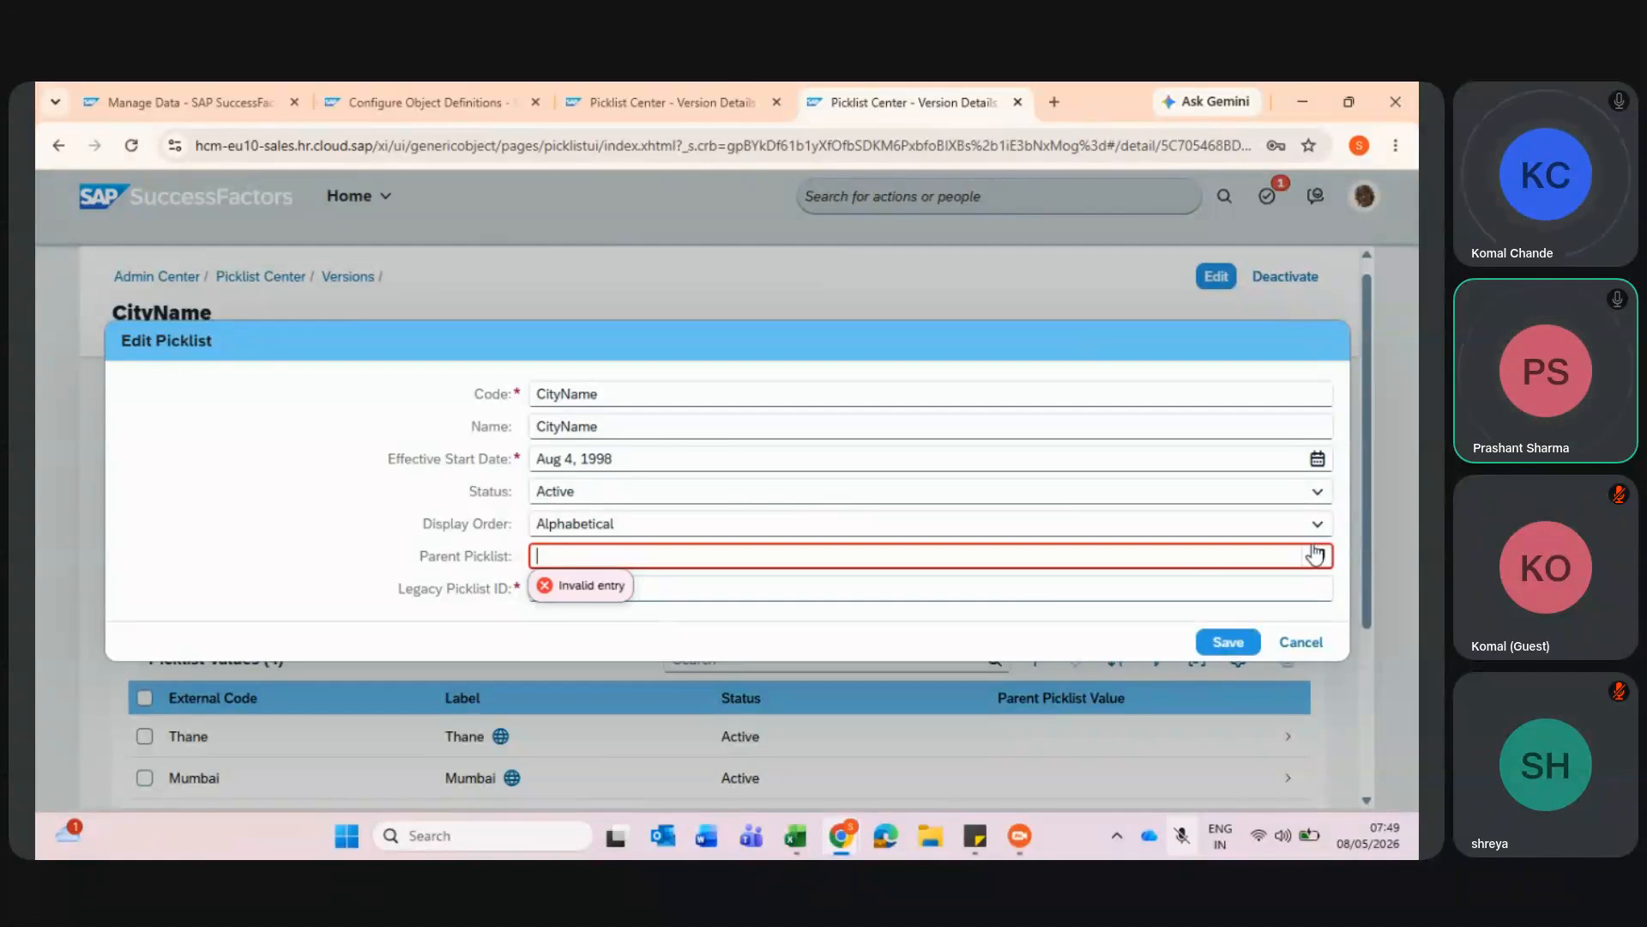
left_click(729, 101)
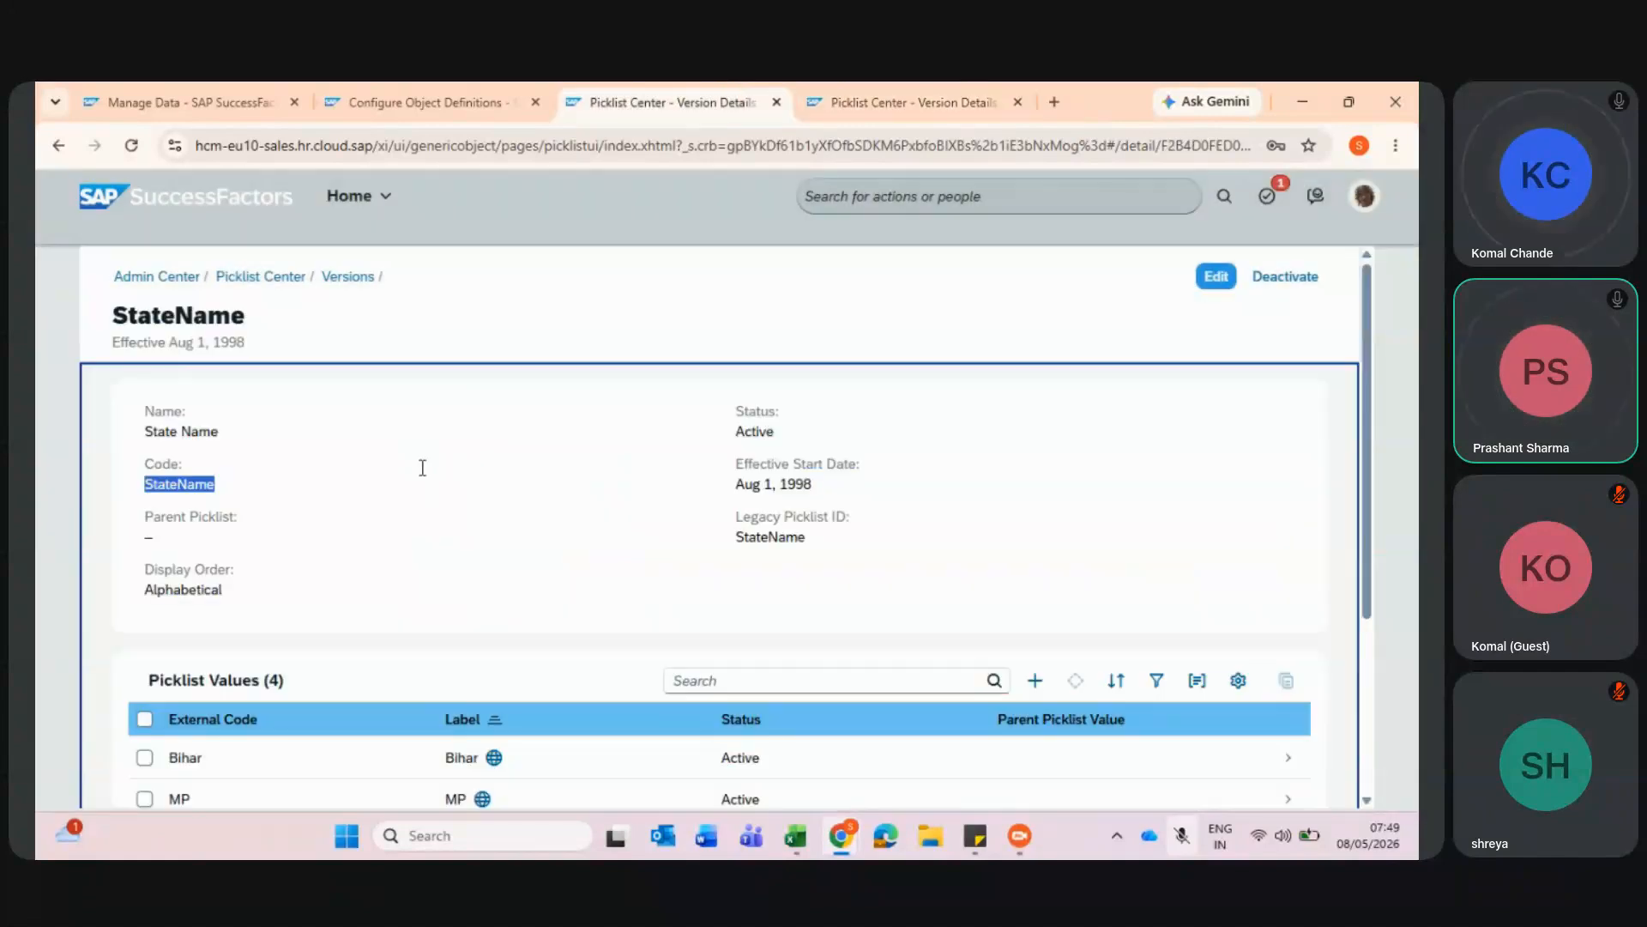
left_click(985, 86)
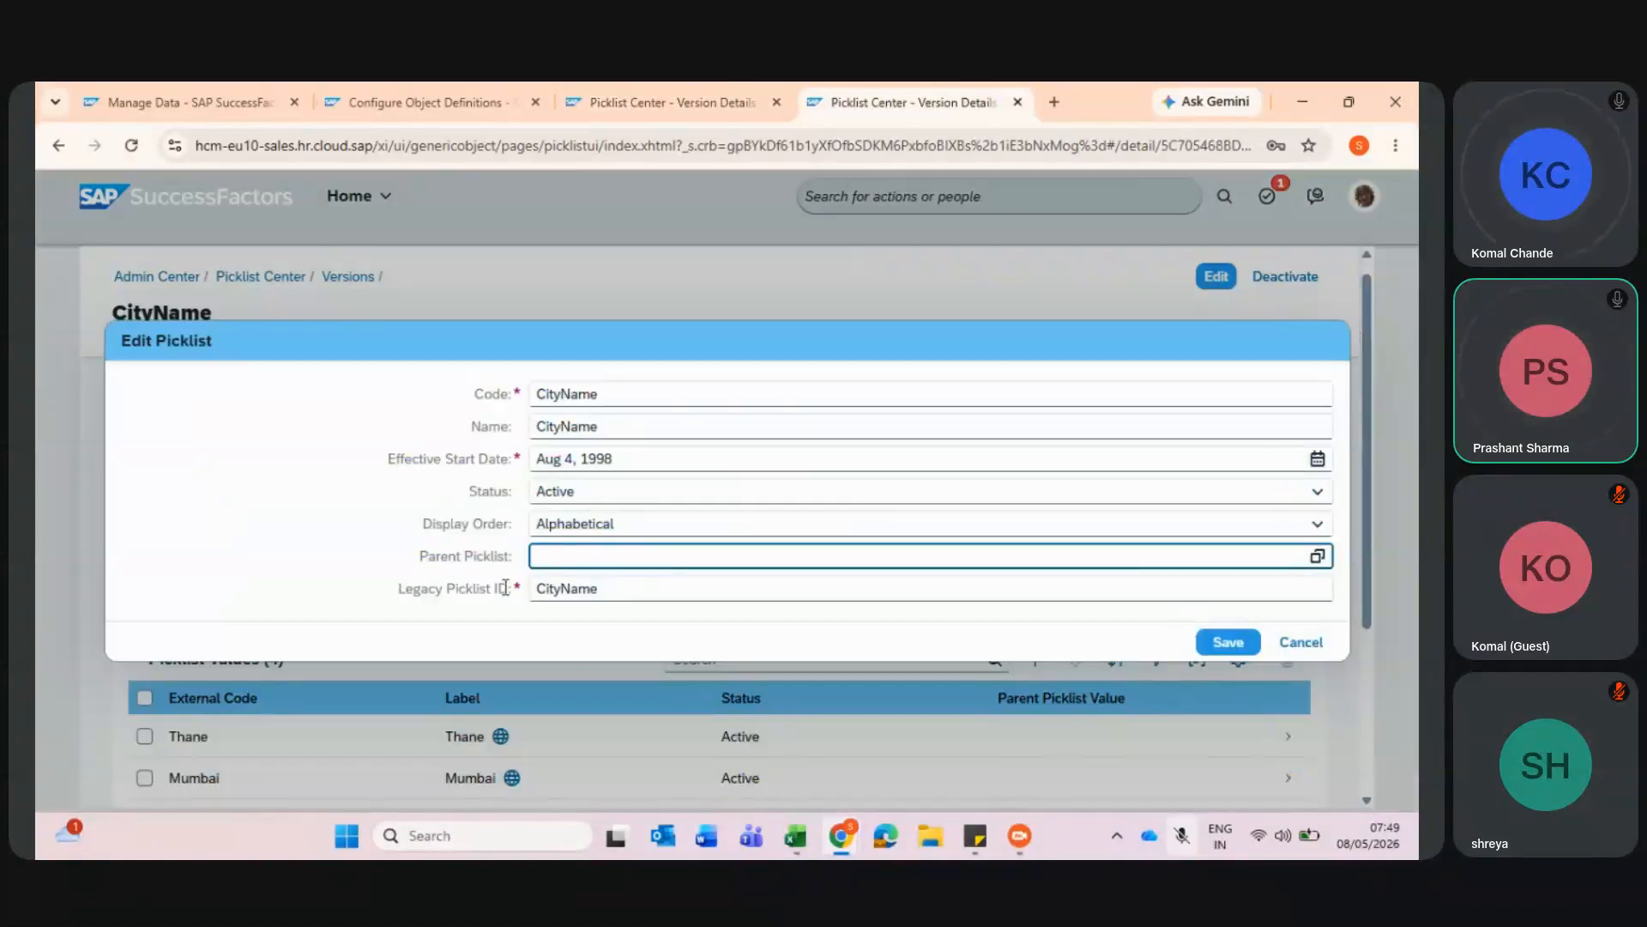
- Search the available parent picklists for StateName, assign it as CityName's Parent Picklist and save the picklist
left_click(1319, 557)
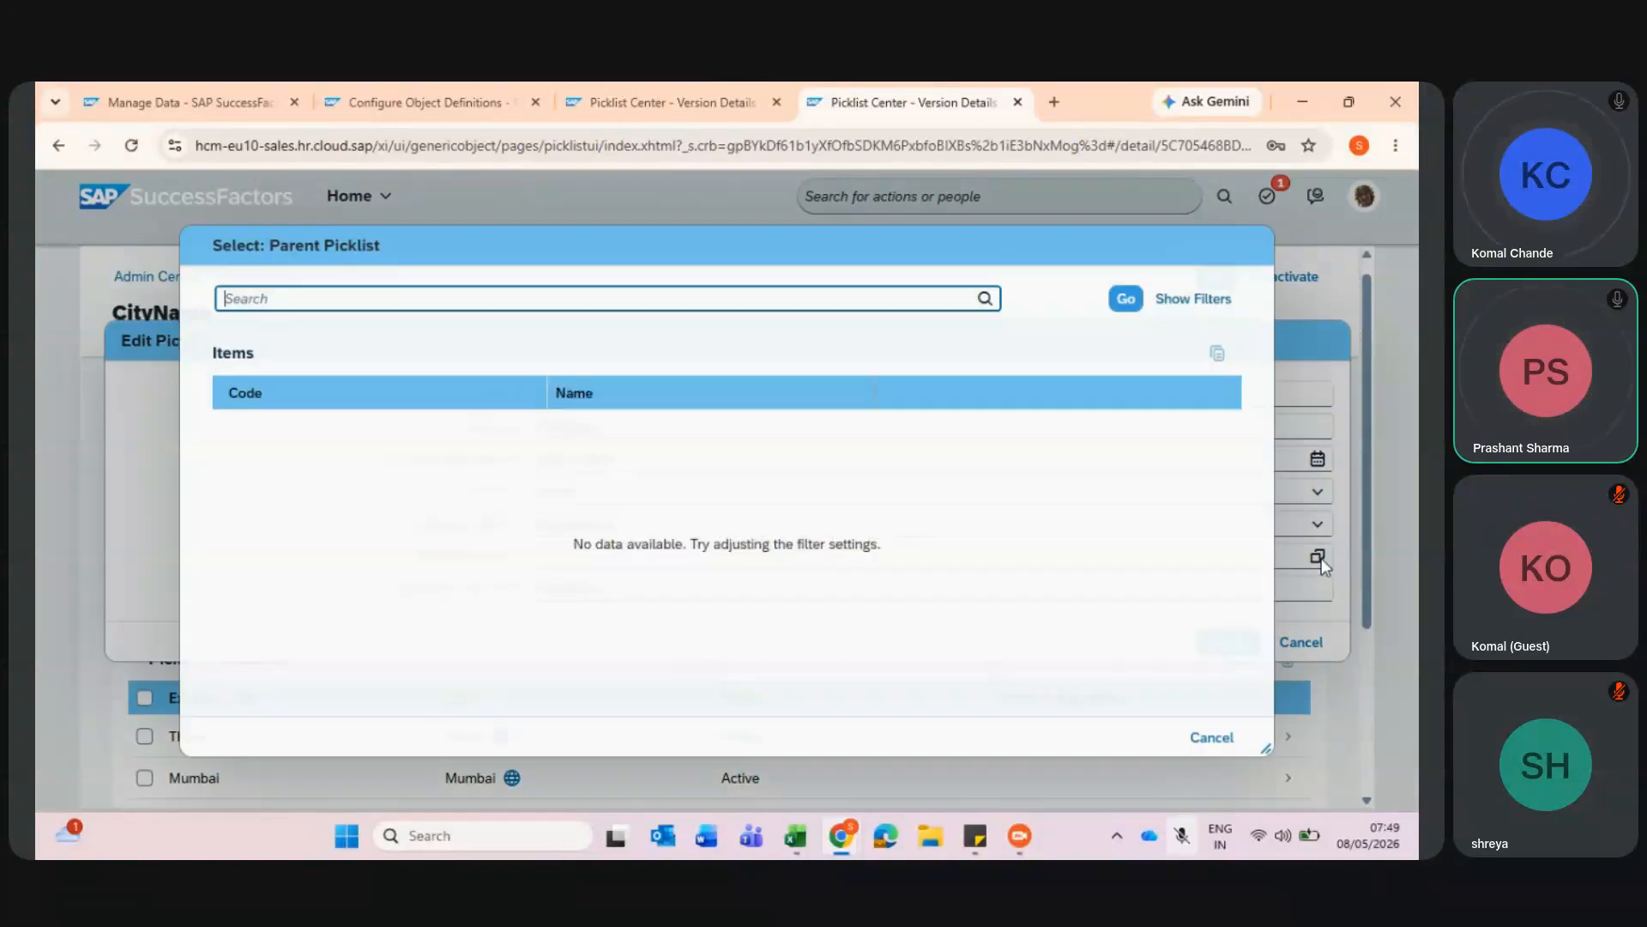
key("ctrl+v")
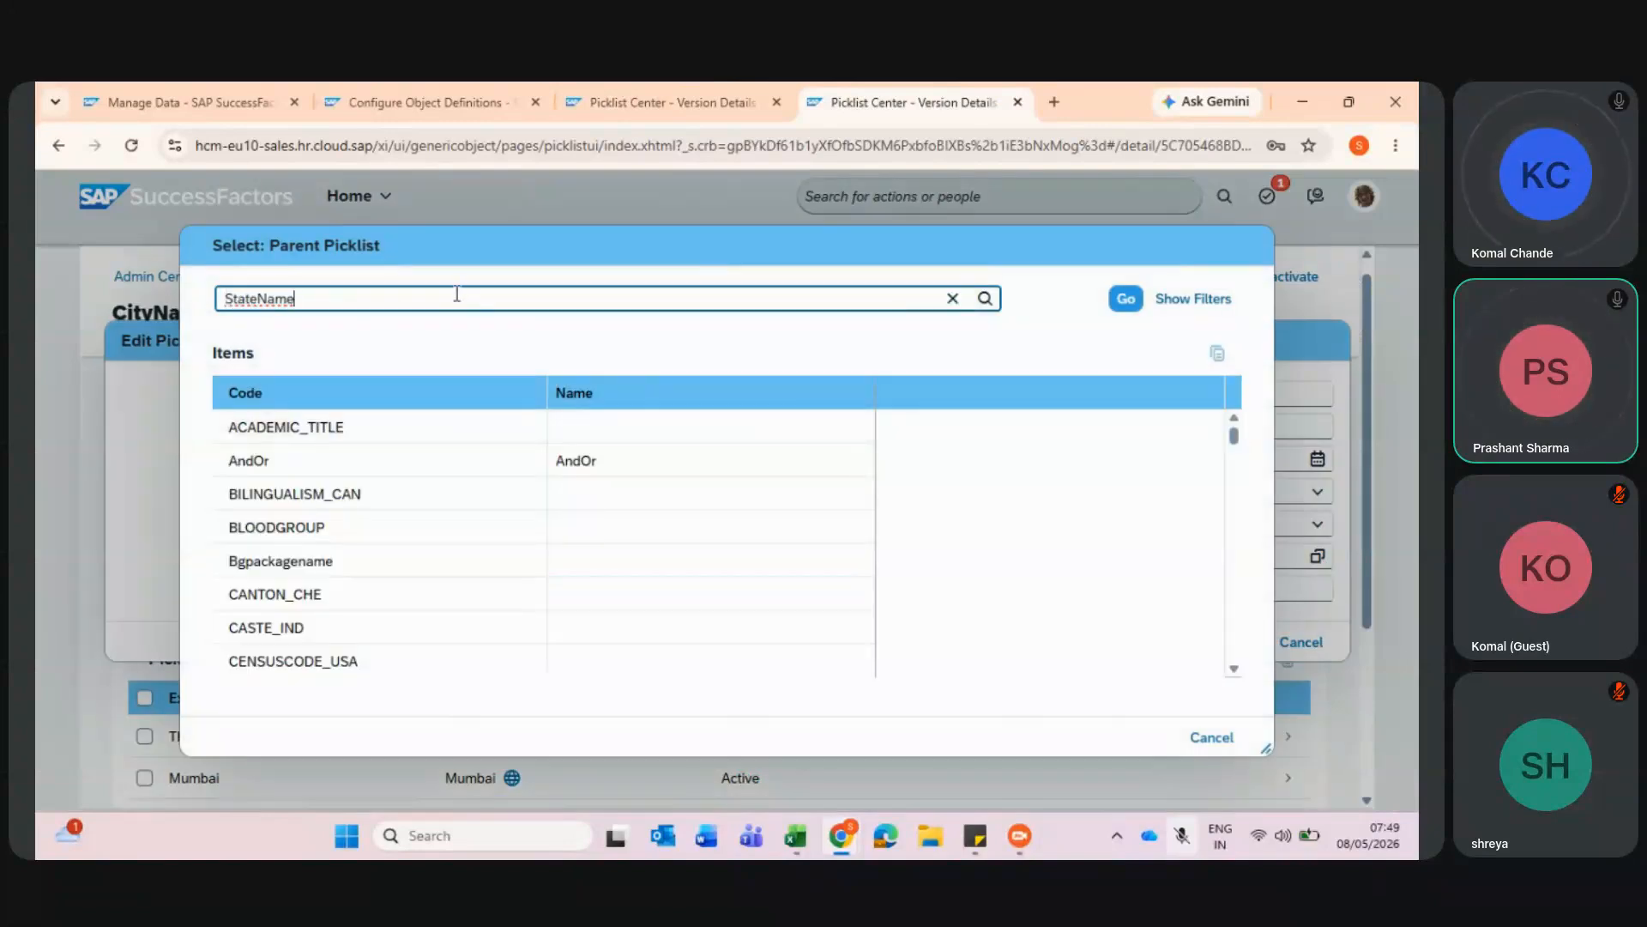
key("Return")
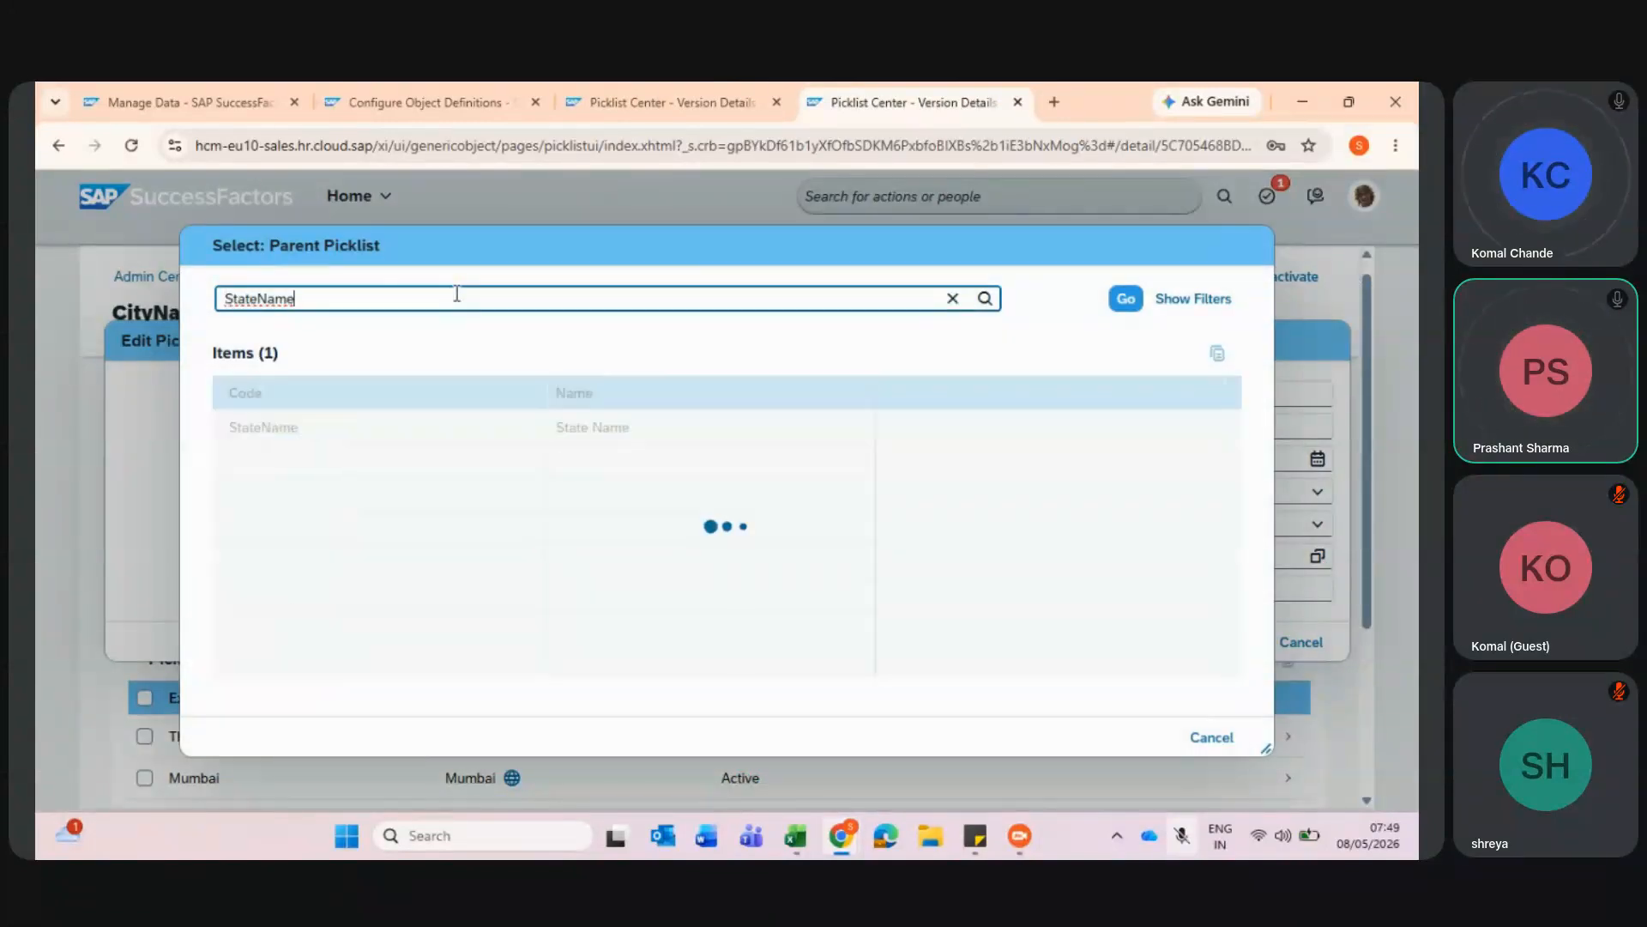
left_click(328, 425)
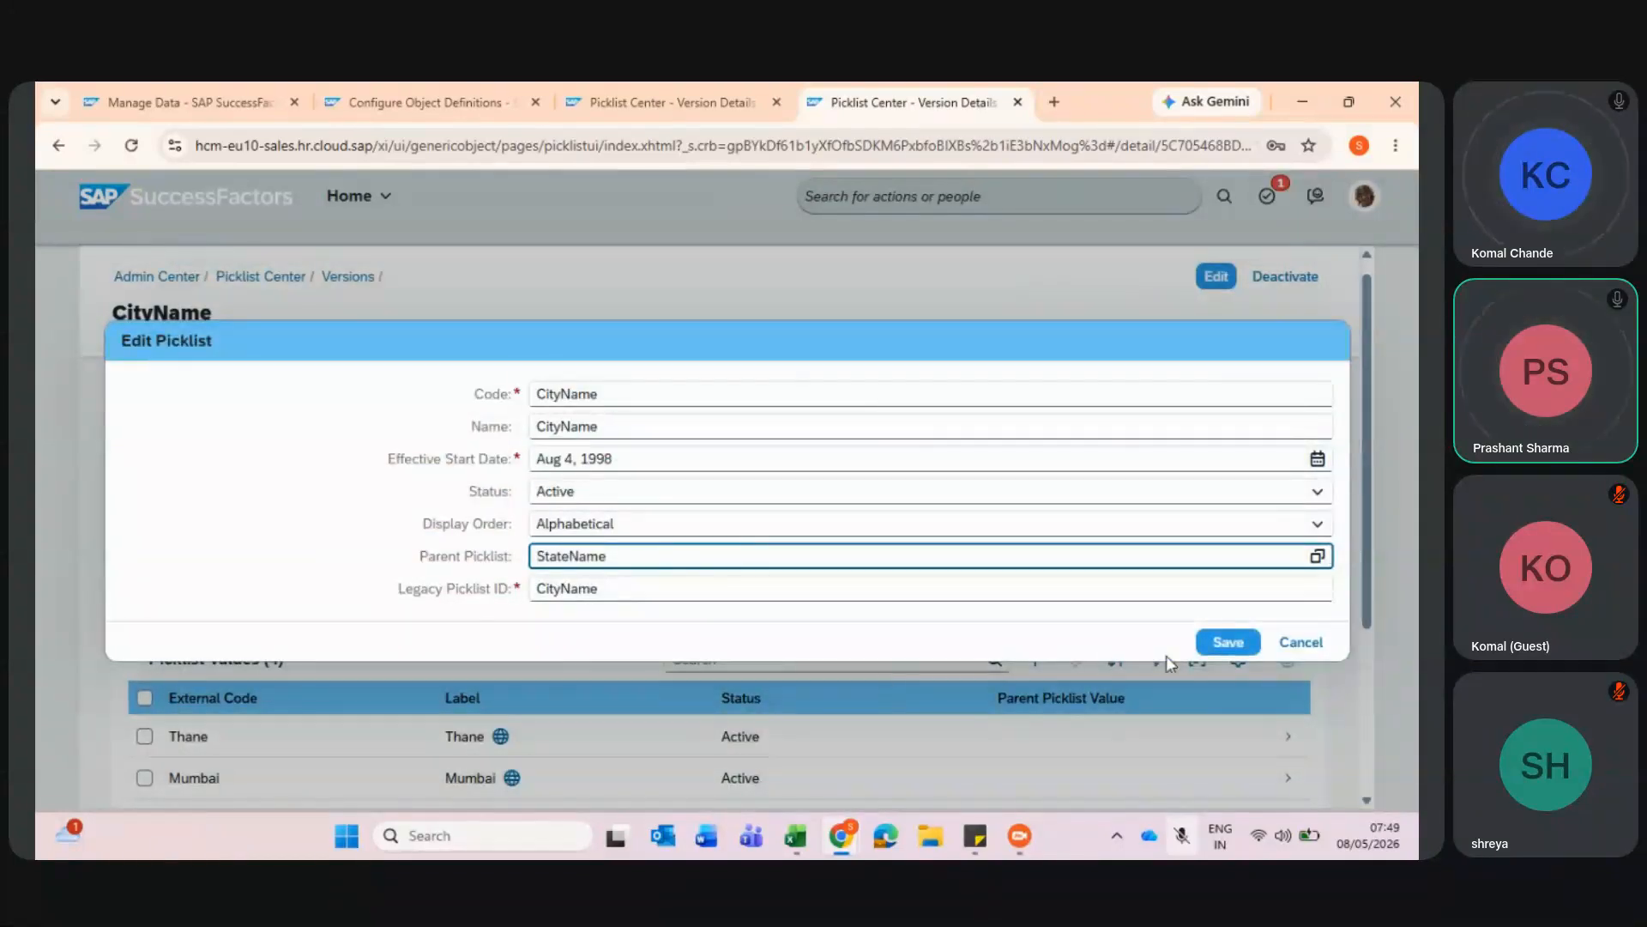
left_click(1227, 642)
- Set the Parent Picklist Value of the Thane city value to Maharastra and save it
scroll(912, 656, "down", 3)
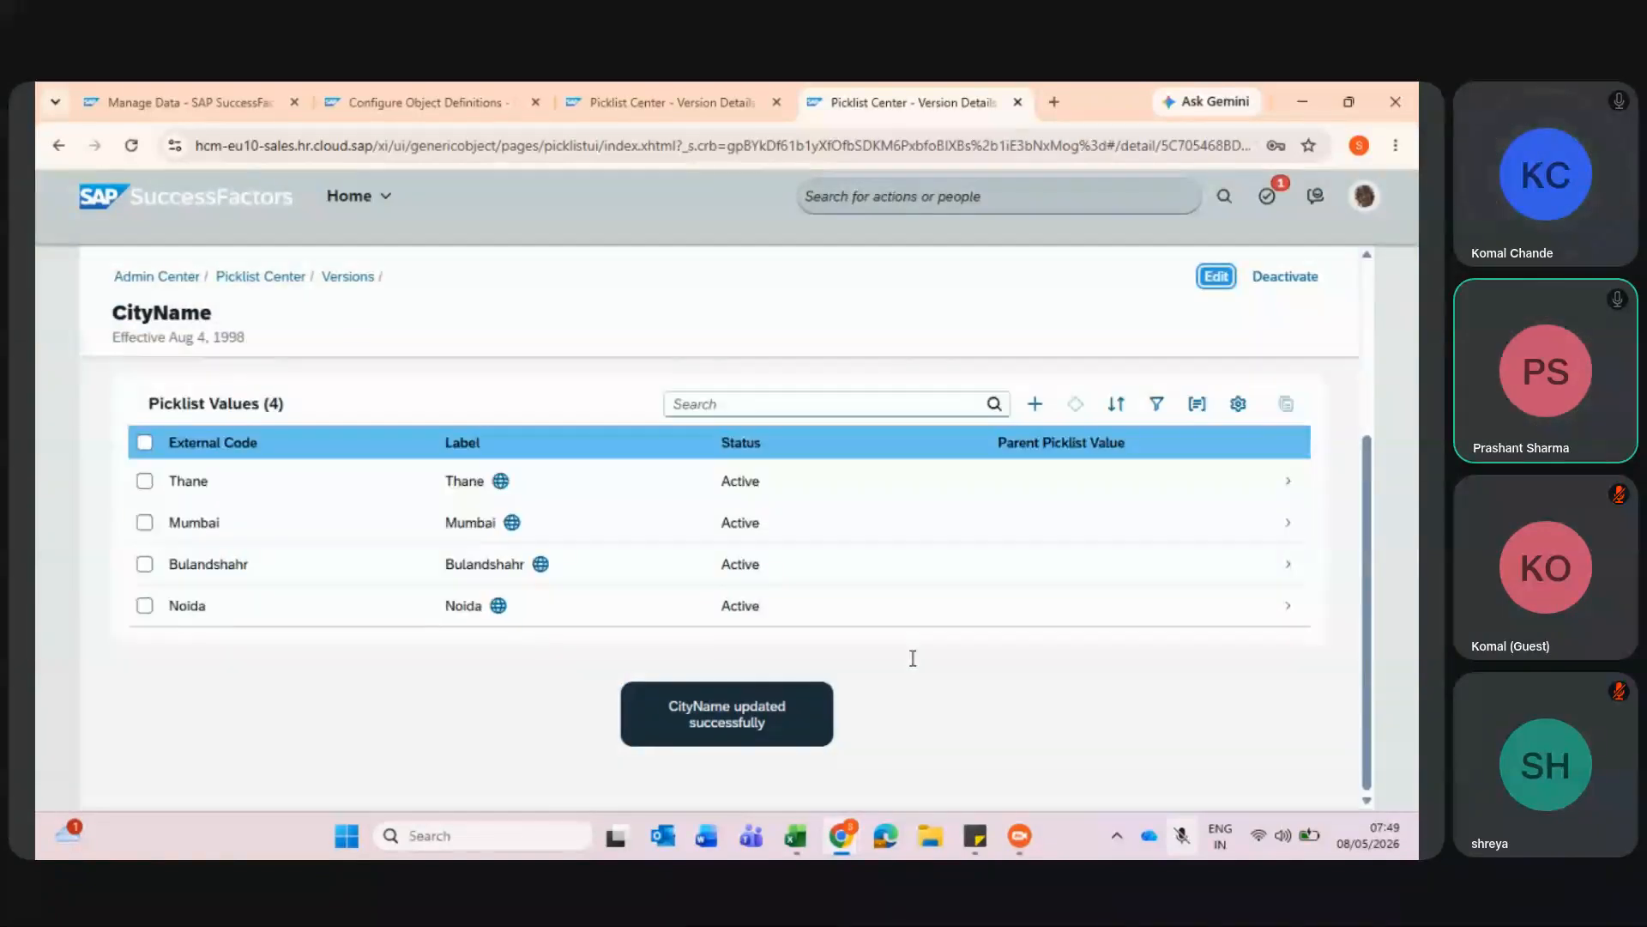
scroll(913, 658, "up", 2)
scroll(913, 659, "down", 1)
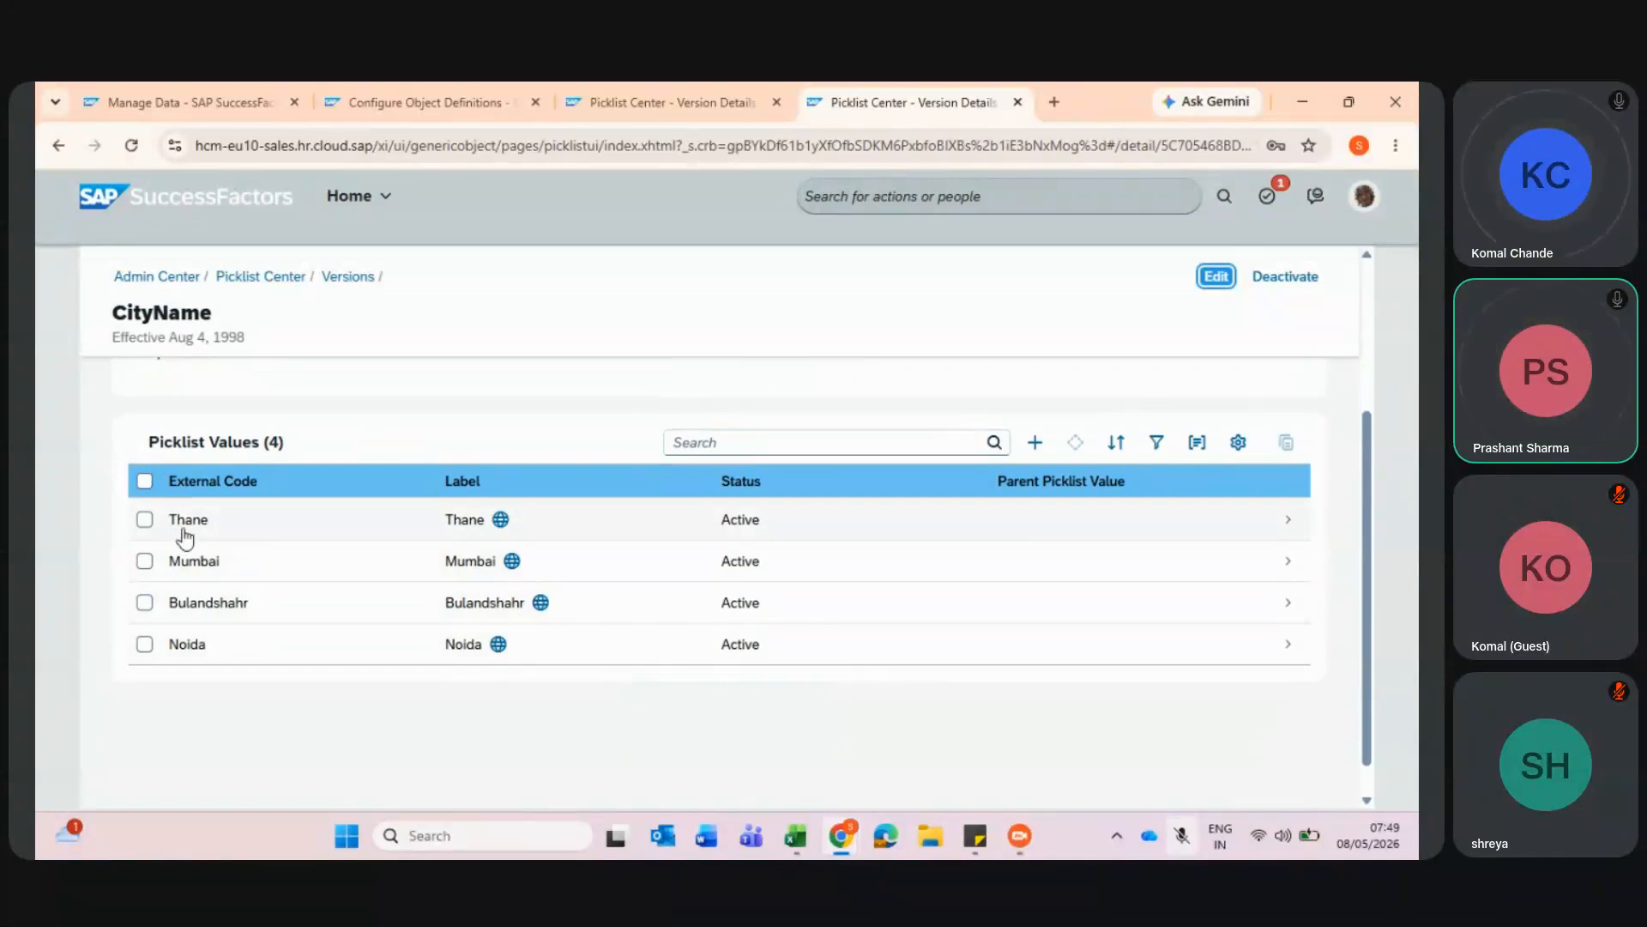
left_click(1291, 525)
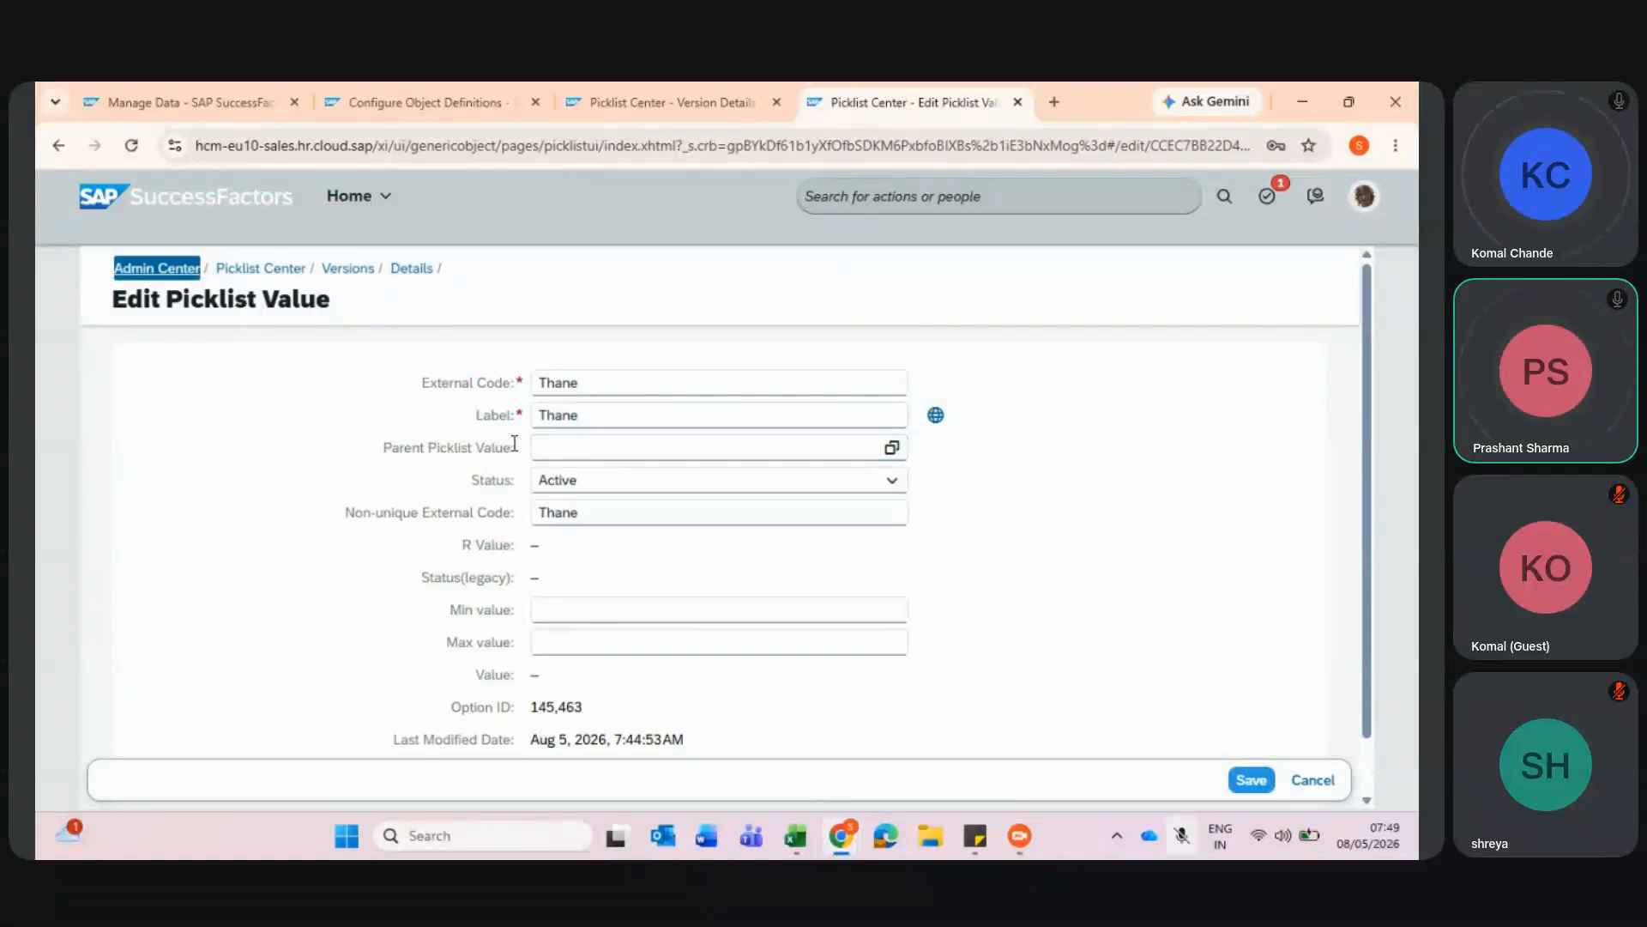
left_click(893, 450)
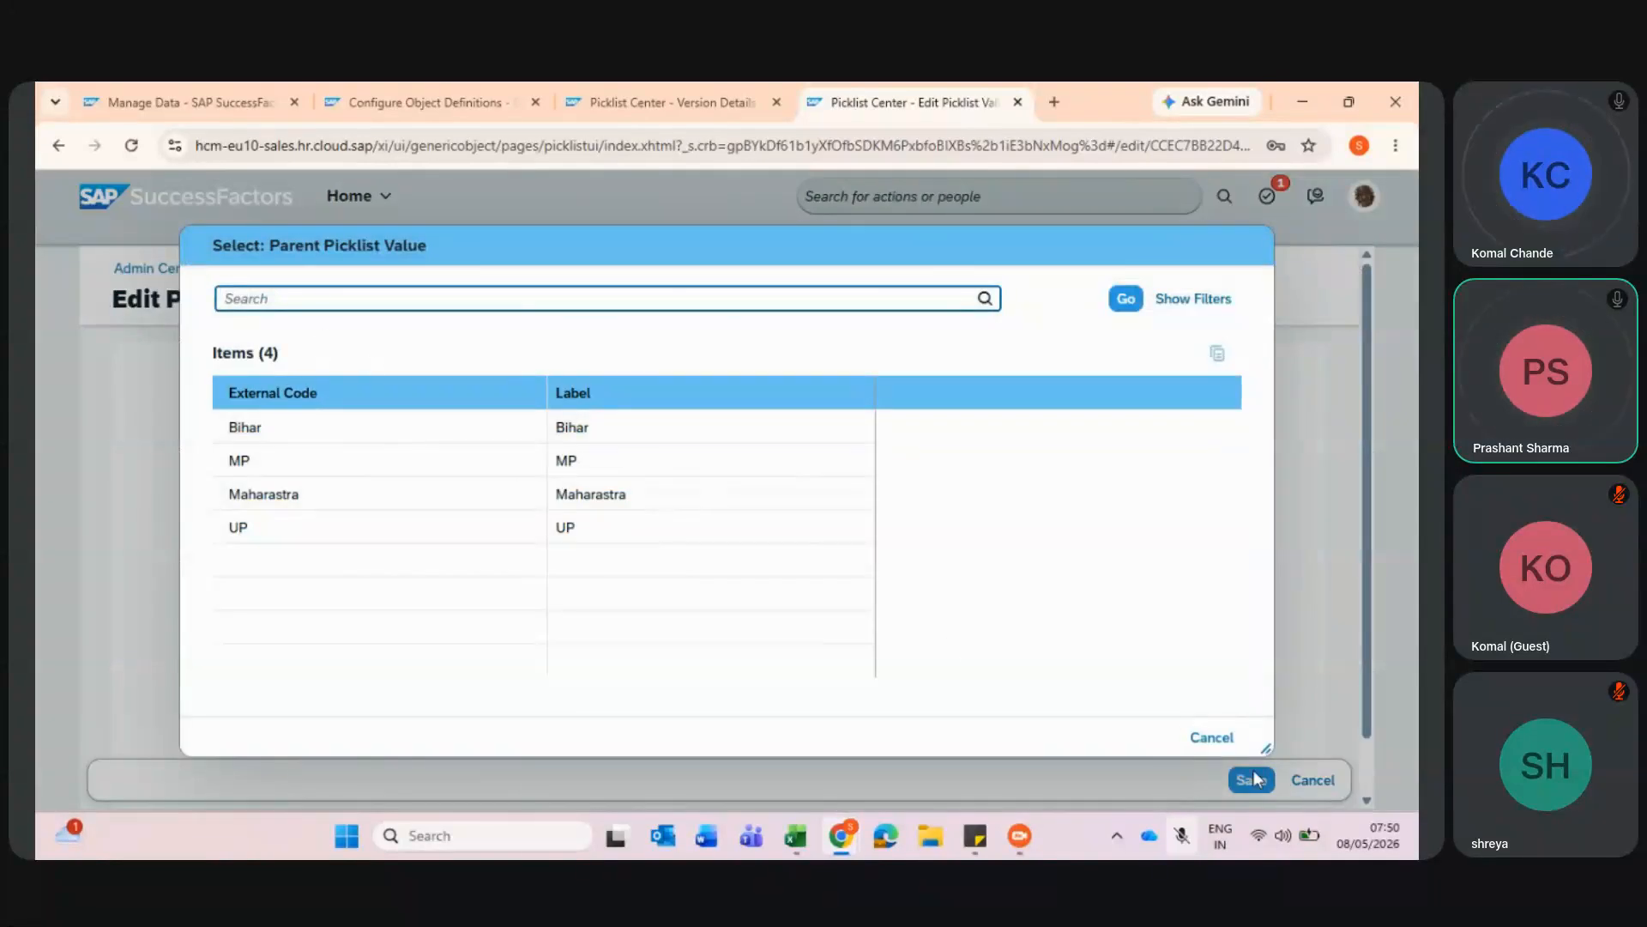
left_click(1212, 737)
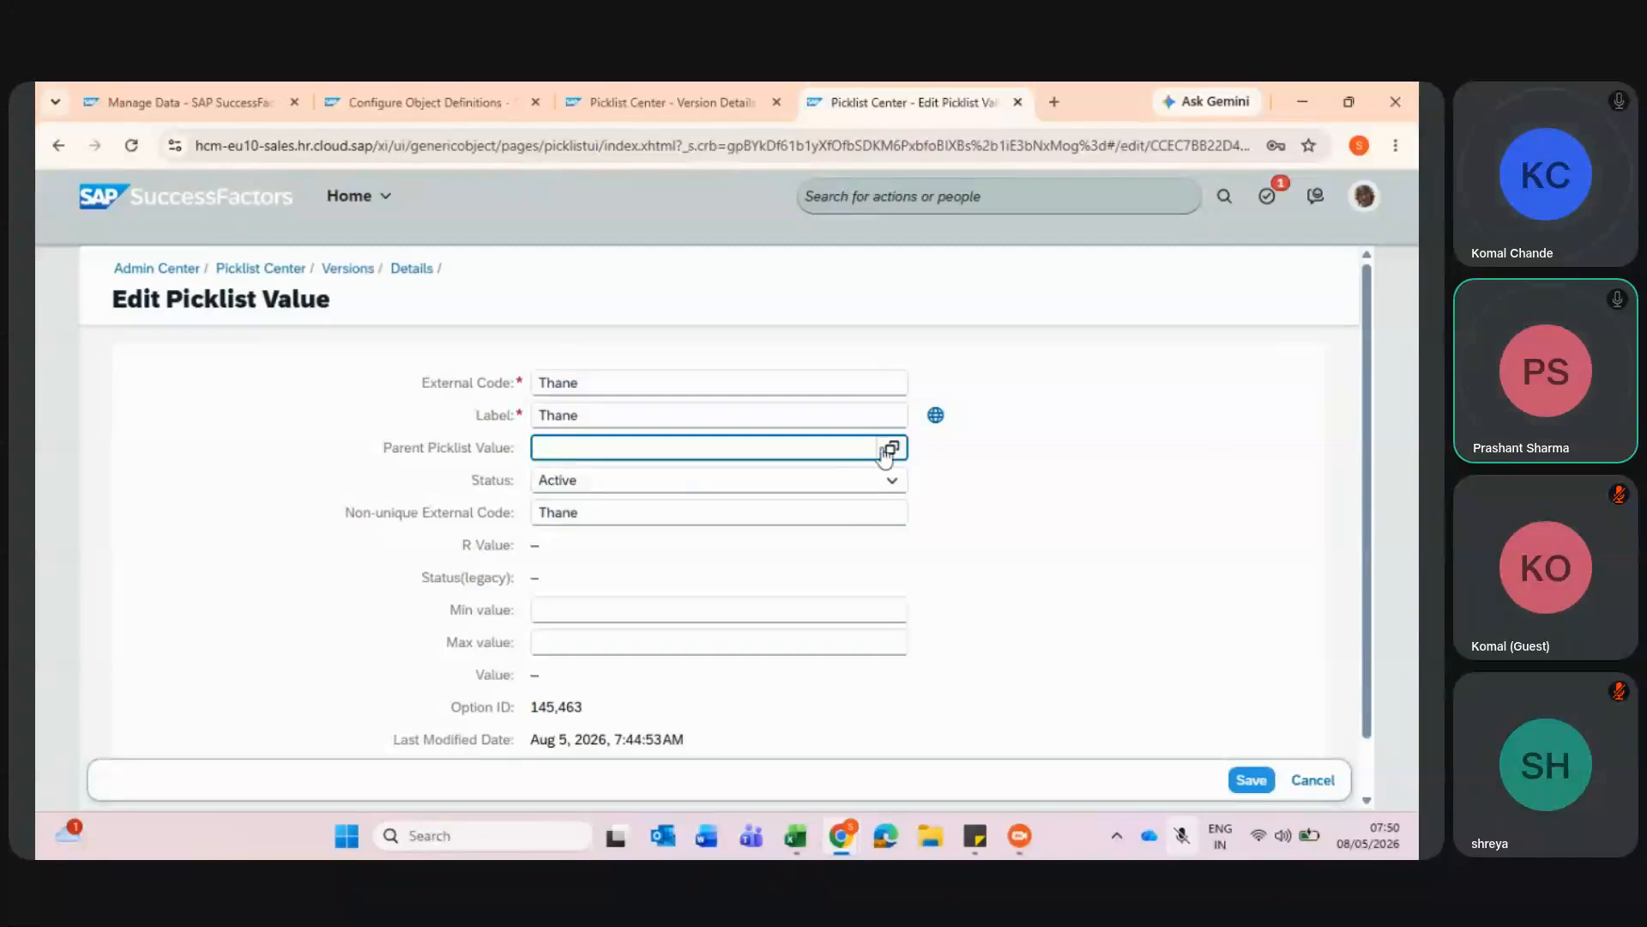
left_click(892, 447)
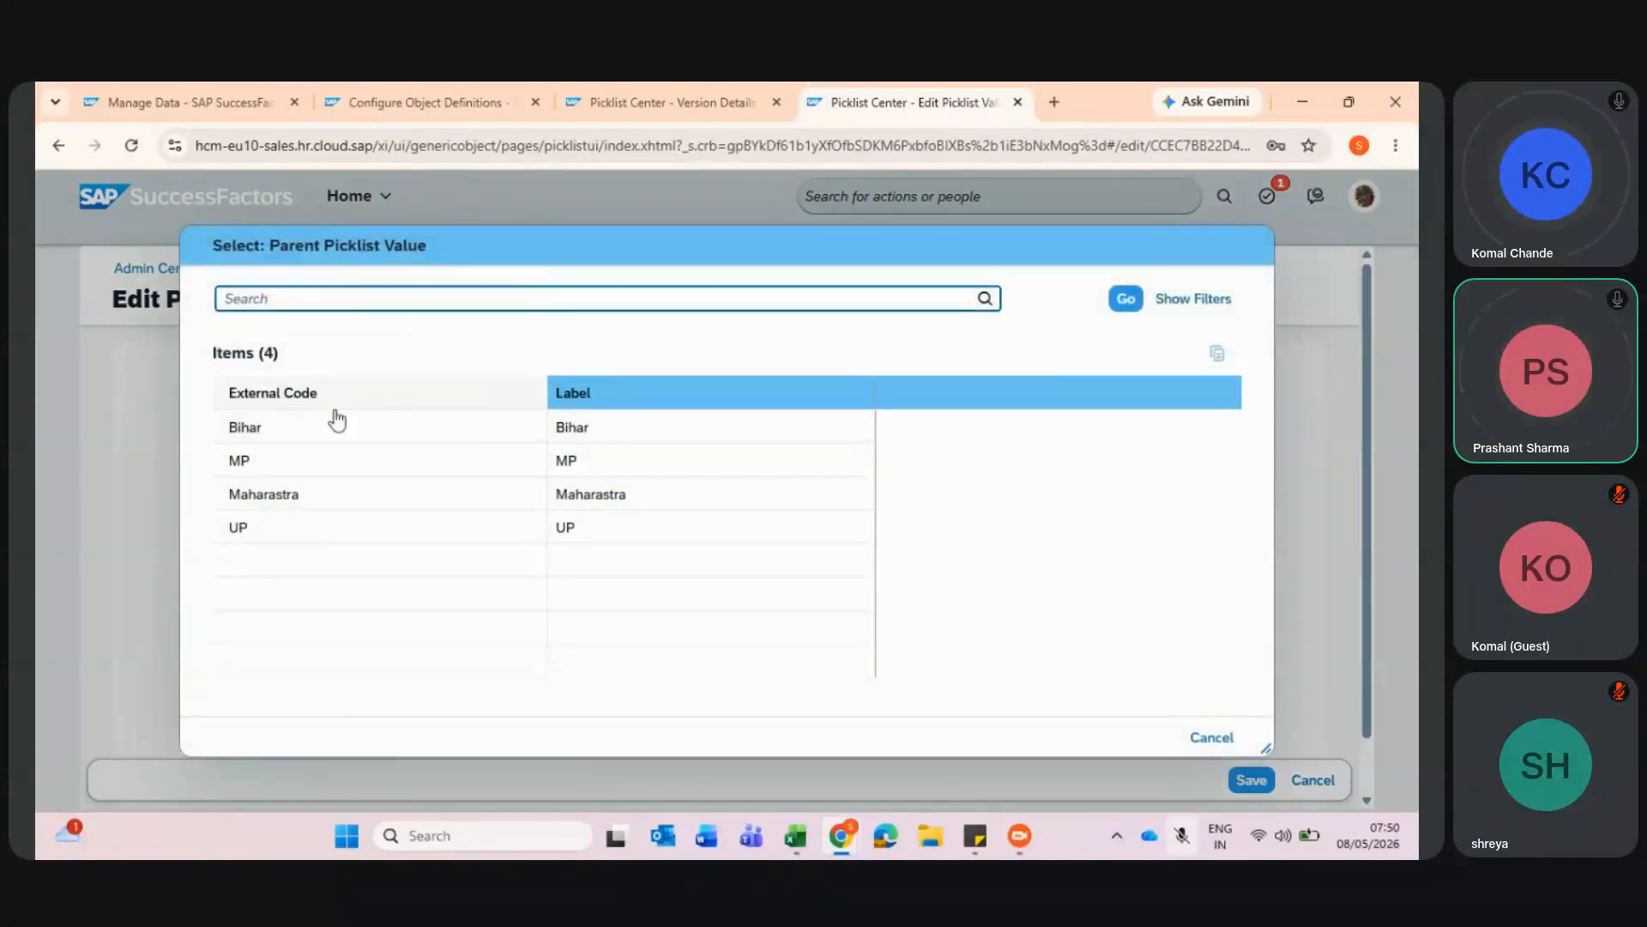
left_click(305, 496)
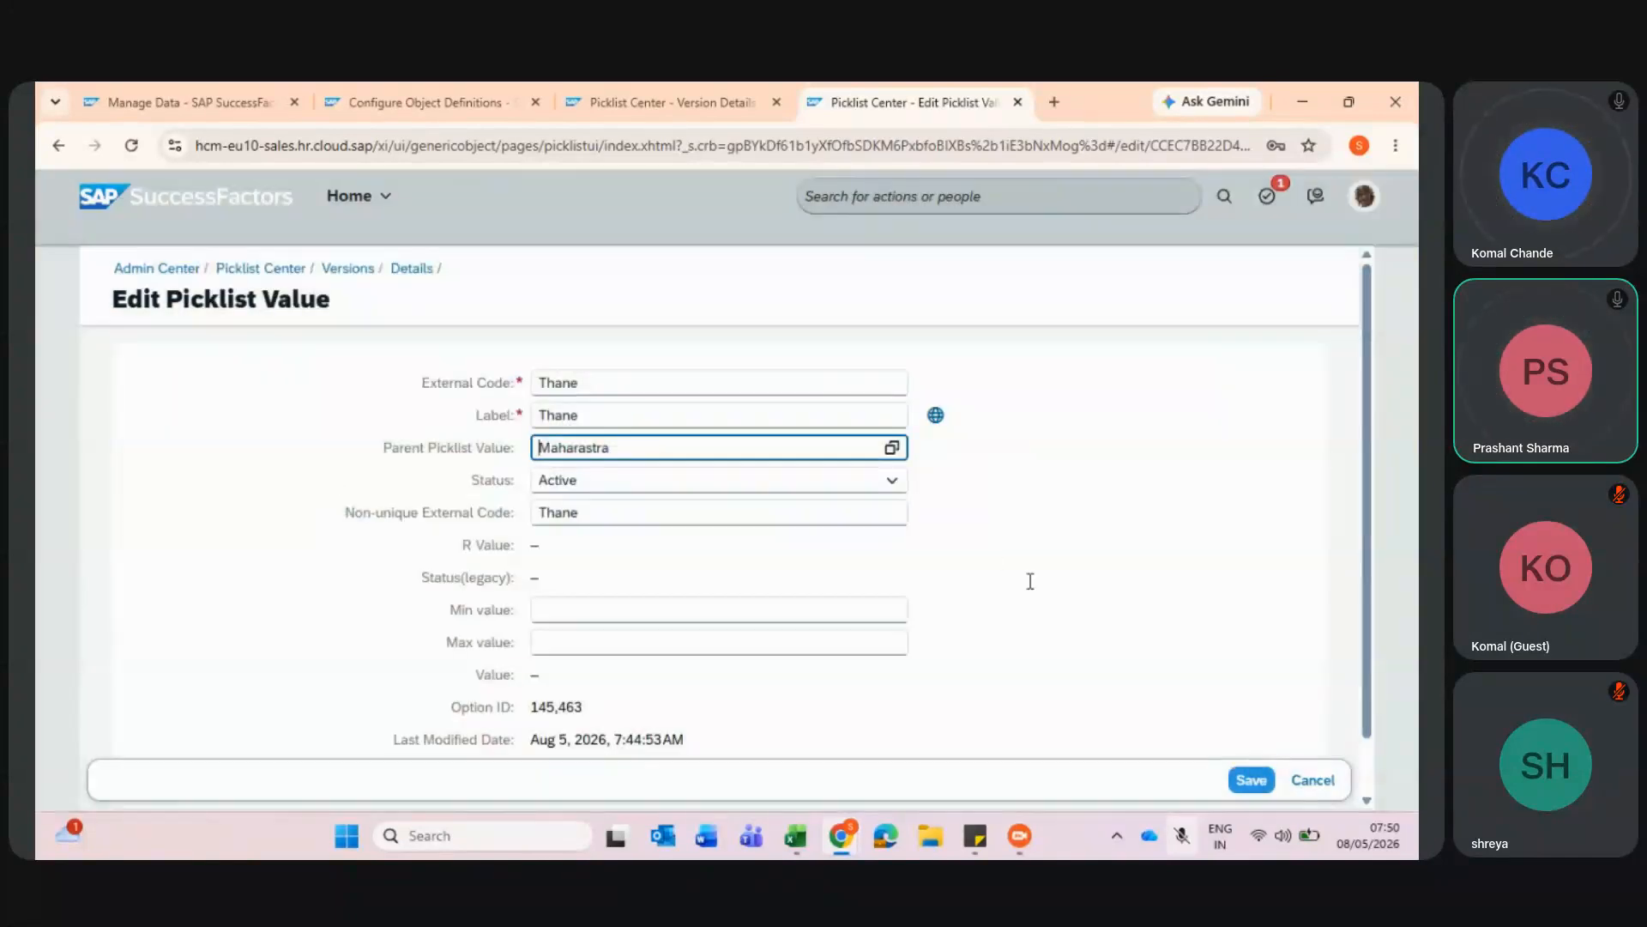
left_click(1251, 780)
- Assign Maharastra as the Parent Picklist Value of the Mumbai city value and save it
scroll(1020, 644, "down", 1)
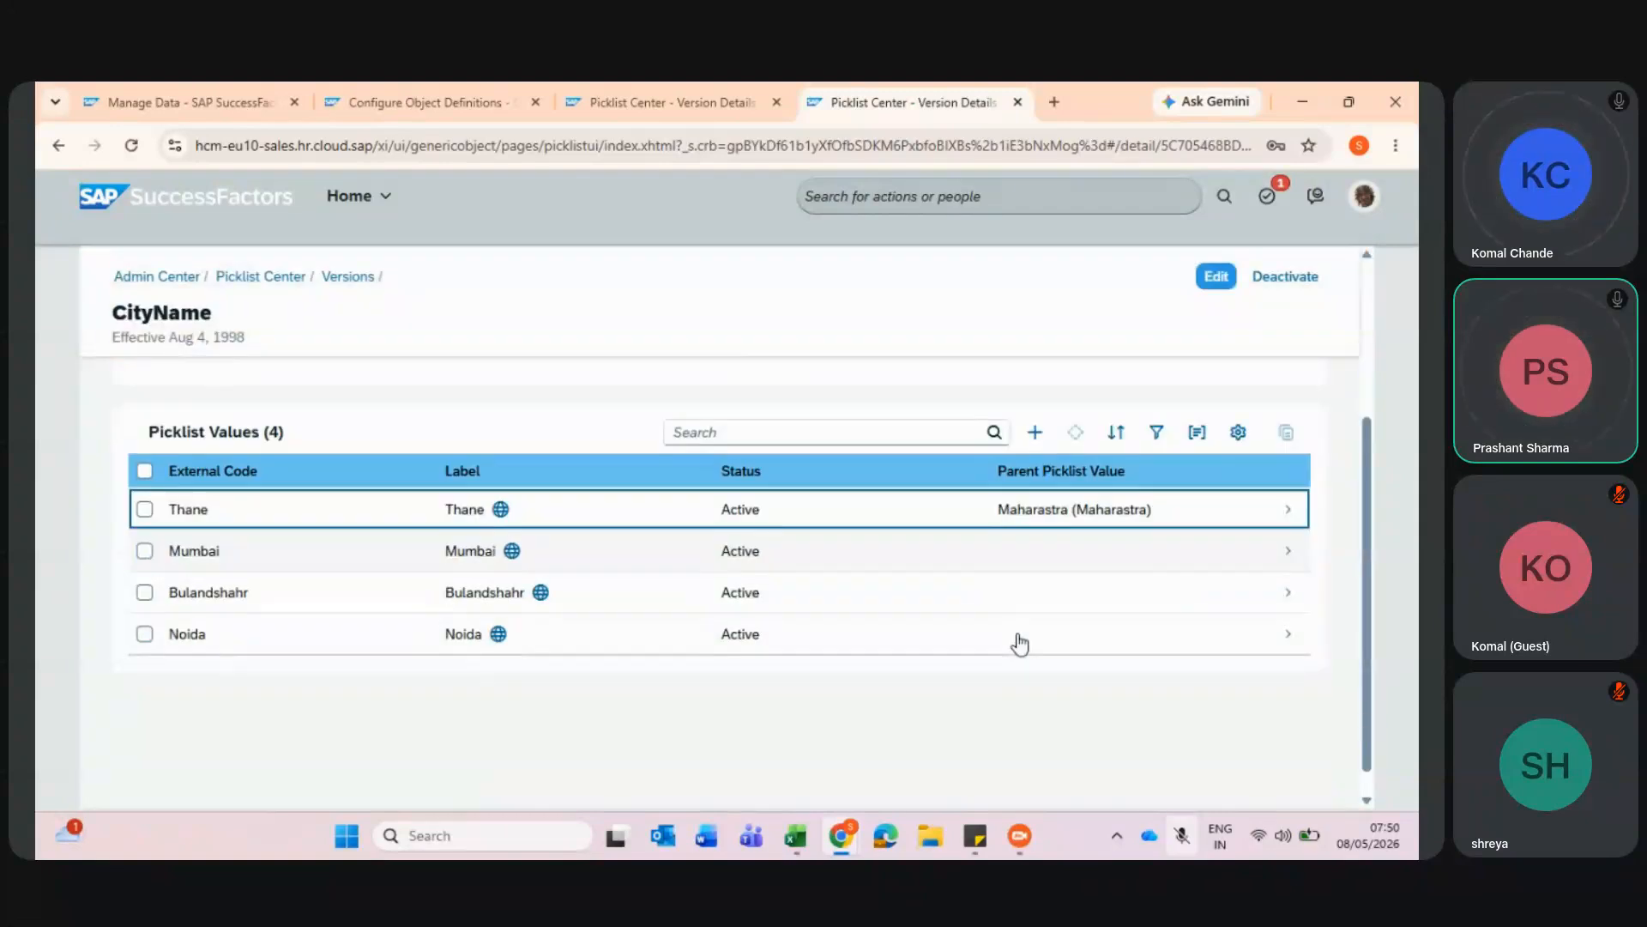
left_click(1106, 554)
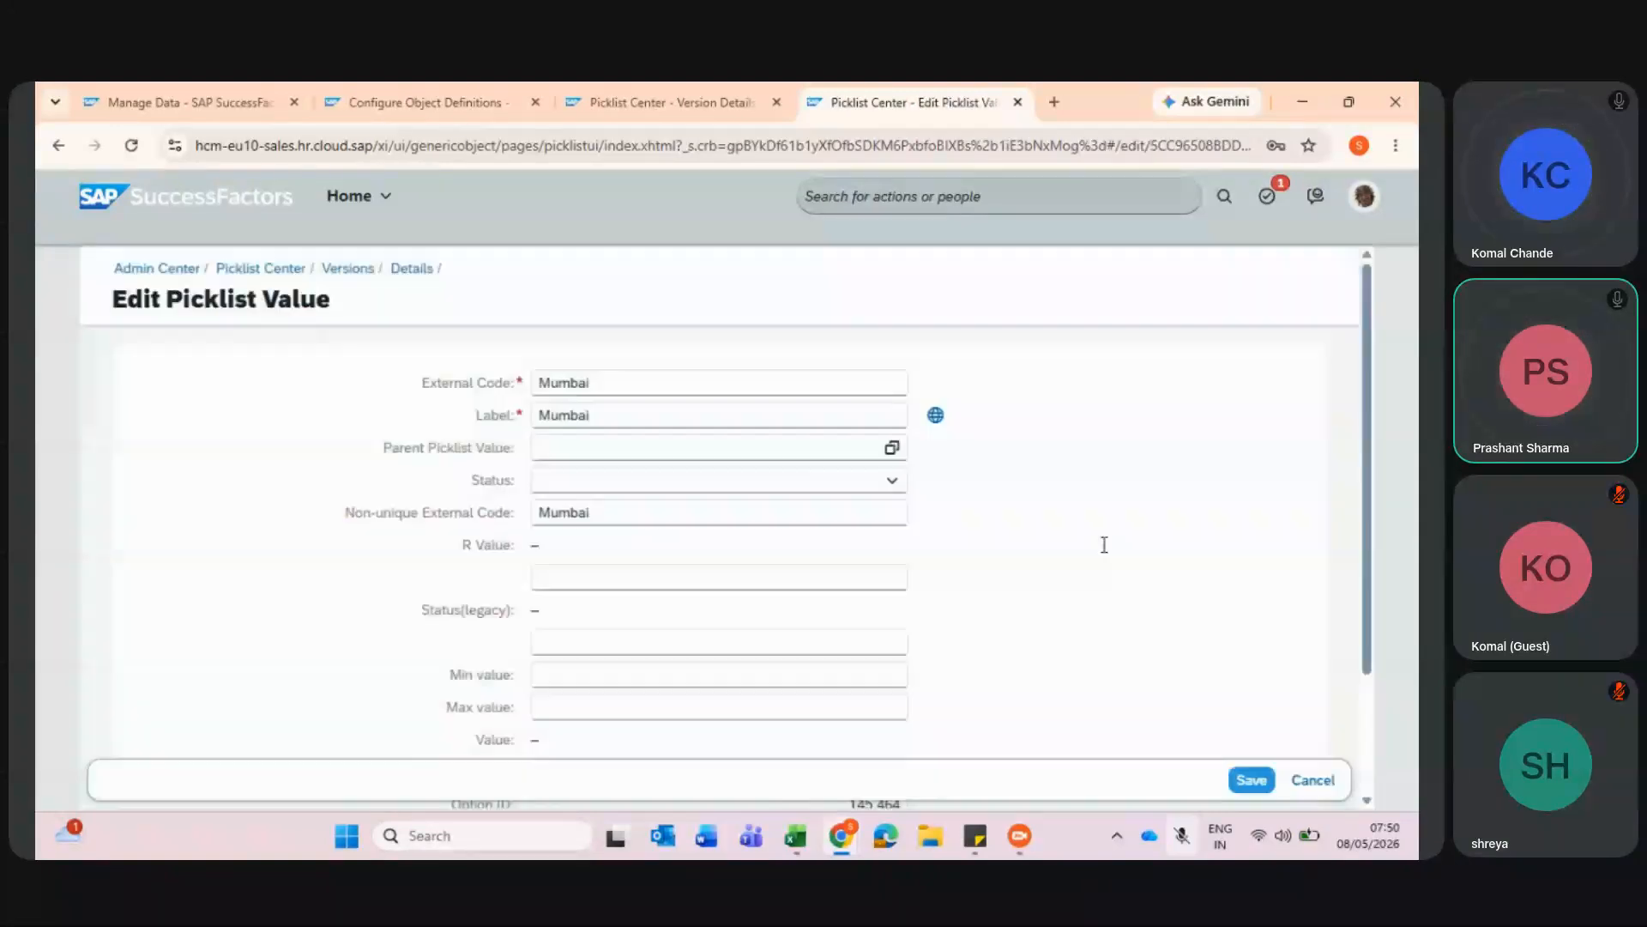
left_click(891, 447)
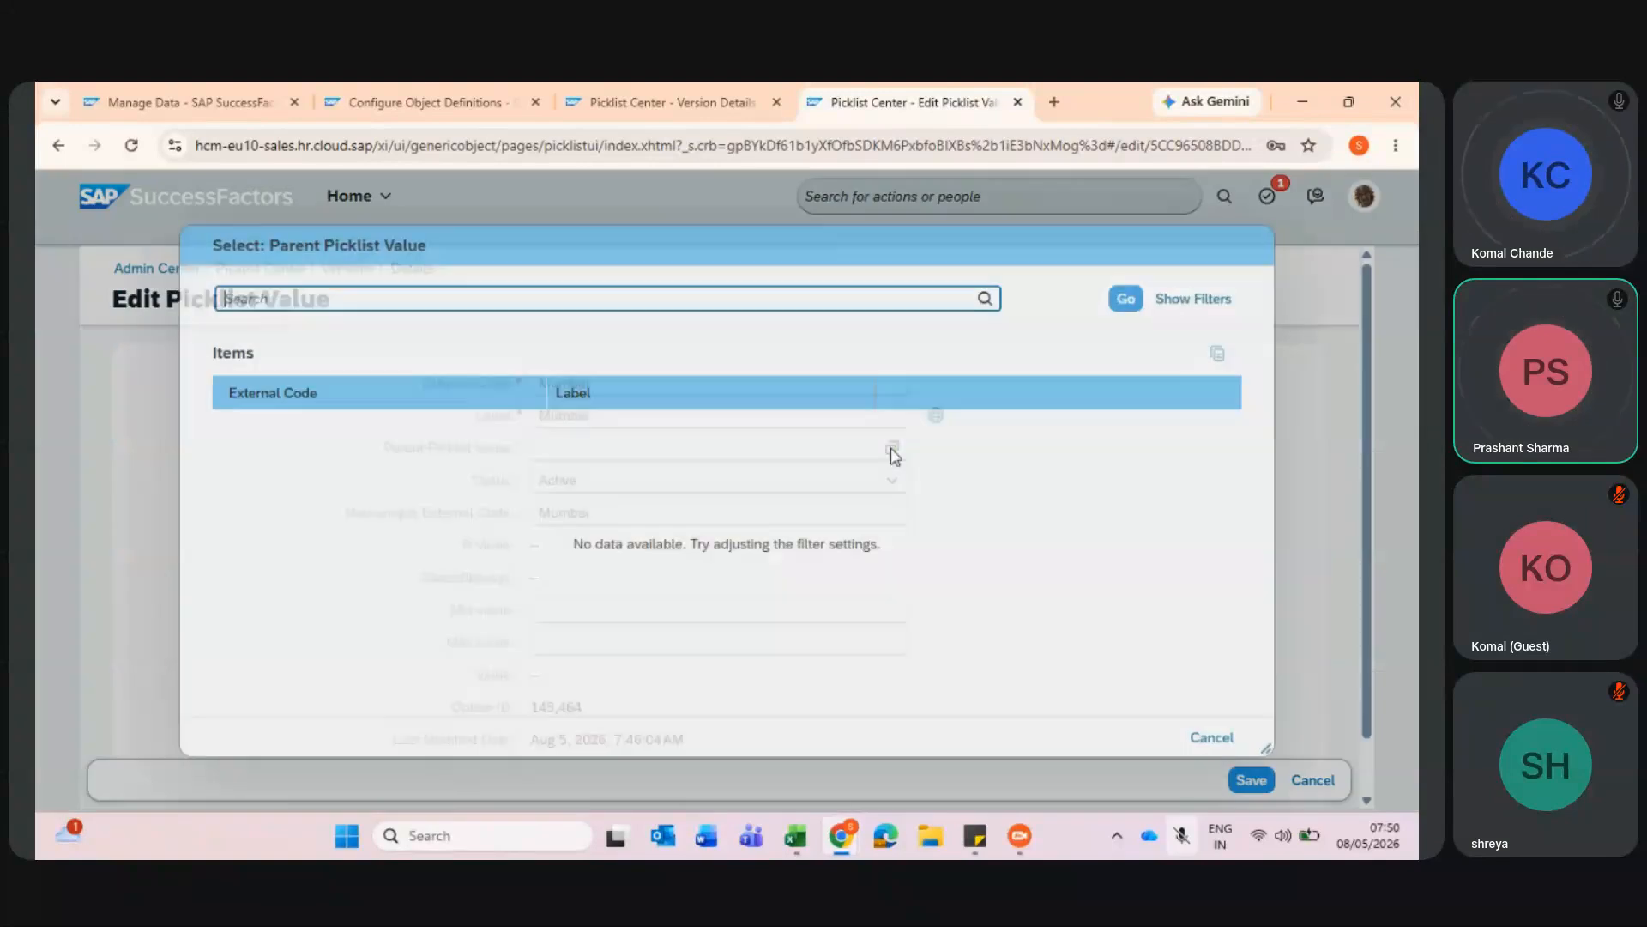
left_click(367, 494)
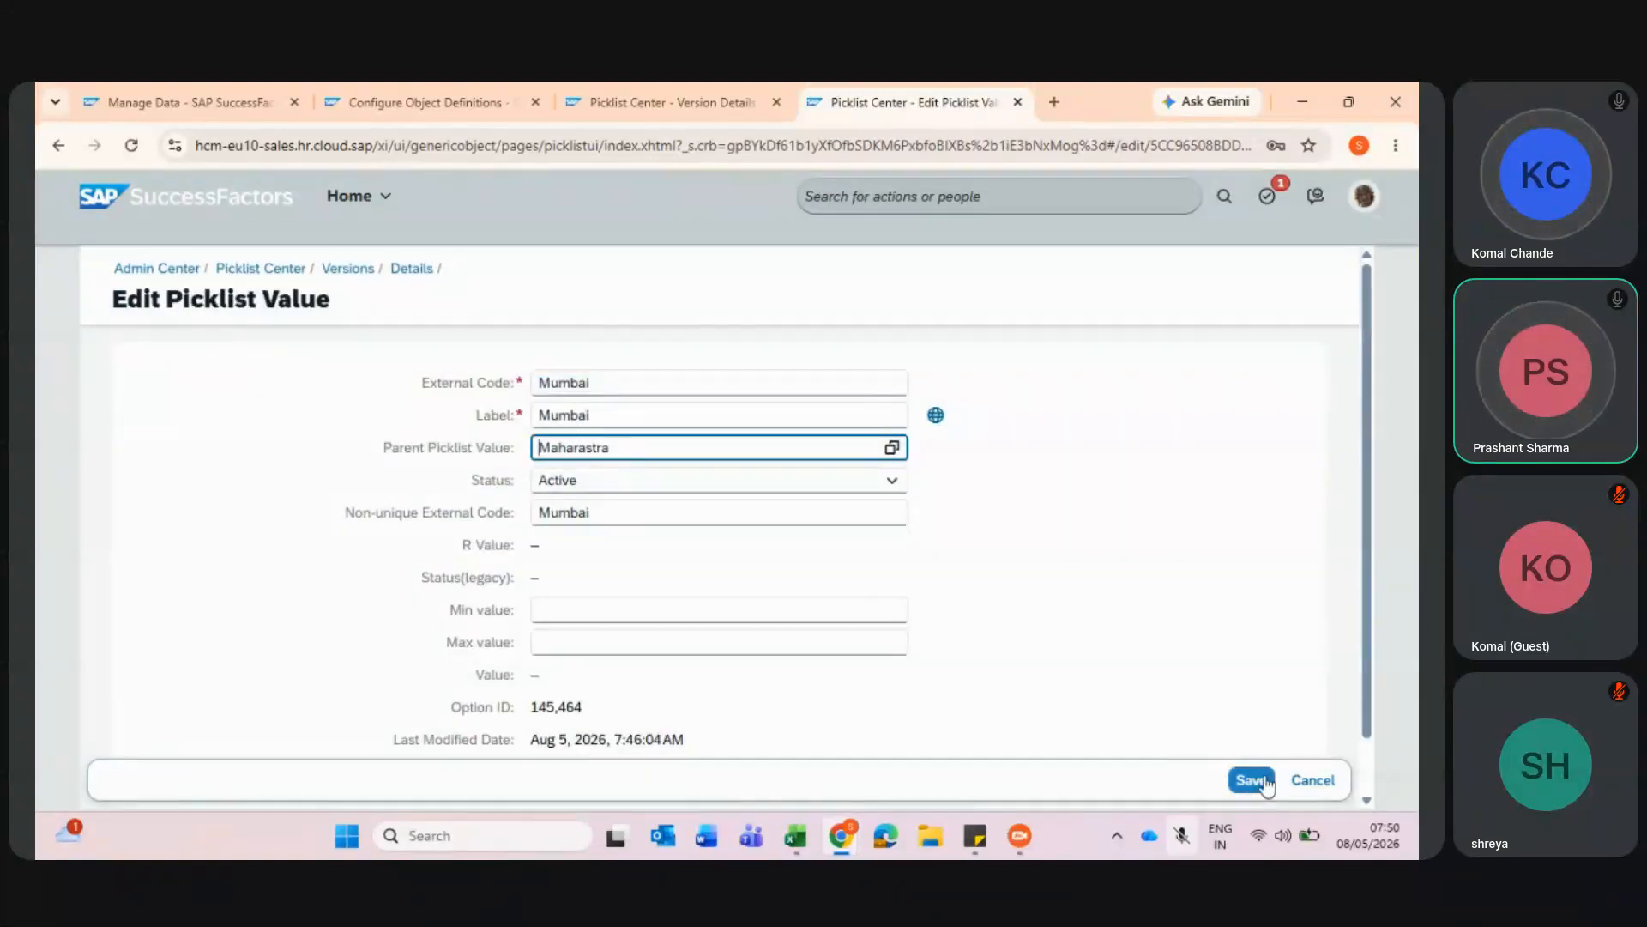
left_click(1265, 782)
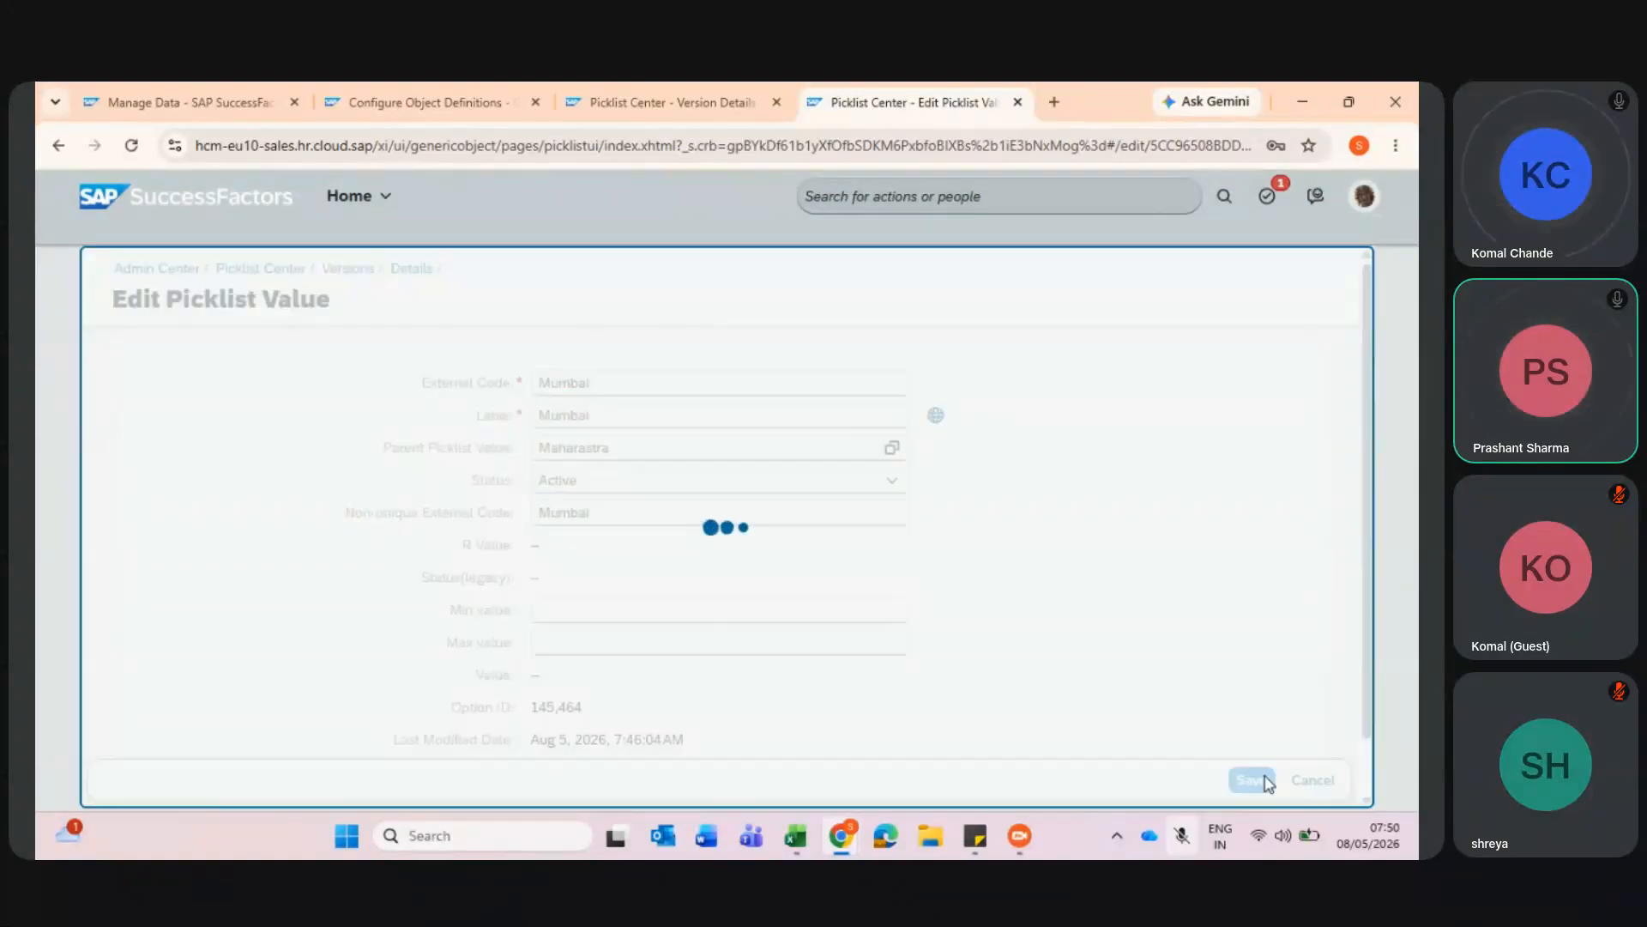
- Set the Parent Picklist Value of the Bulandshahr city value to UP and save it
left_click(916, 682)
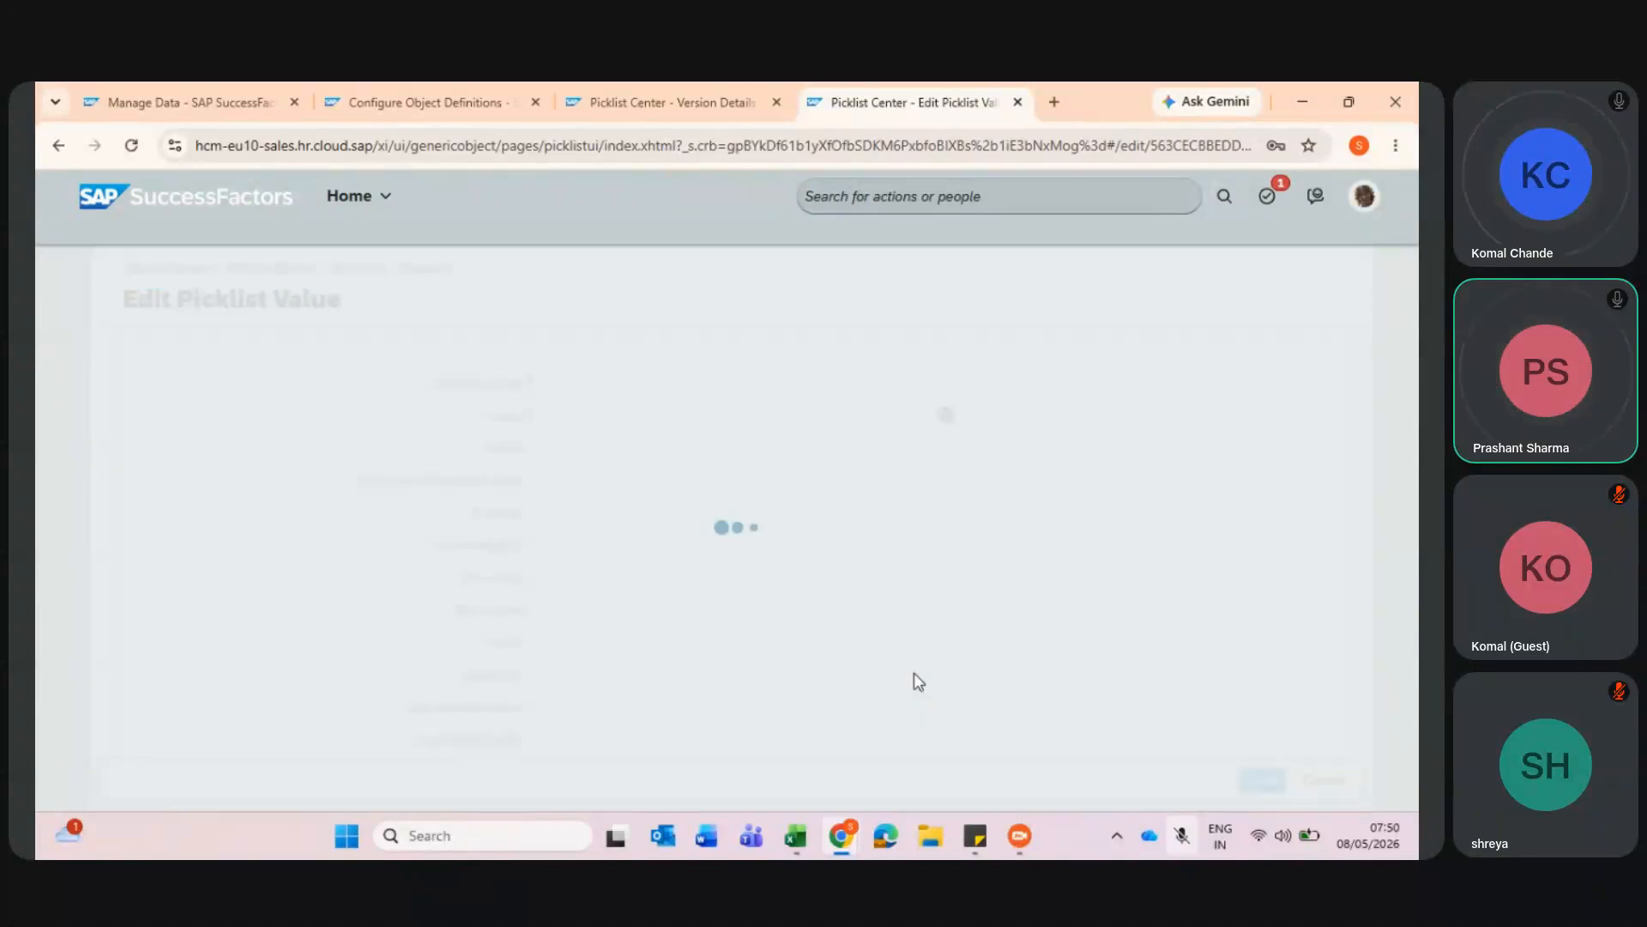
left_click(891, 447)
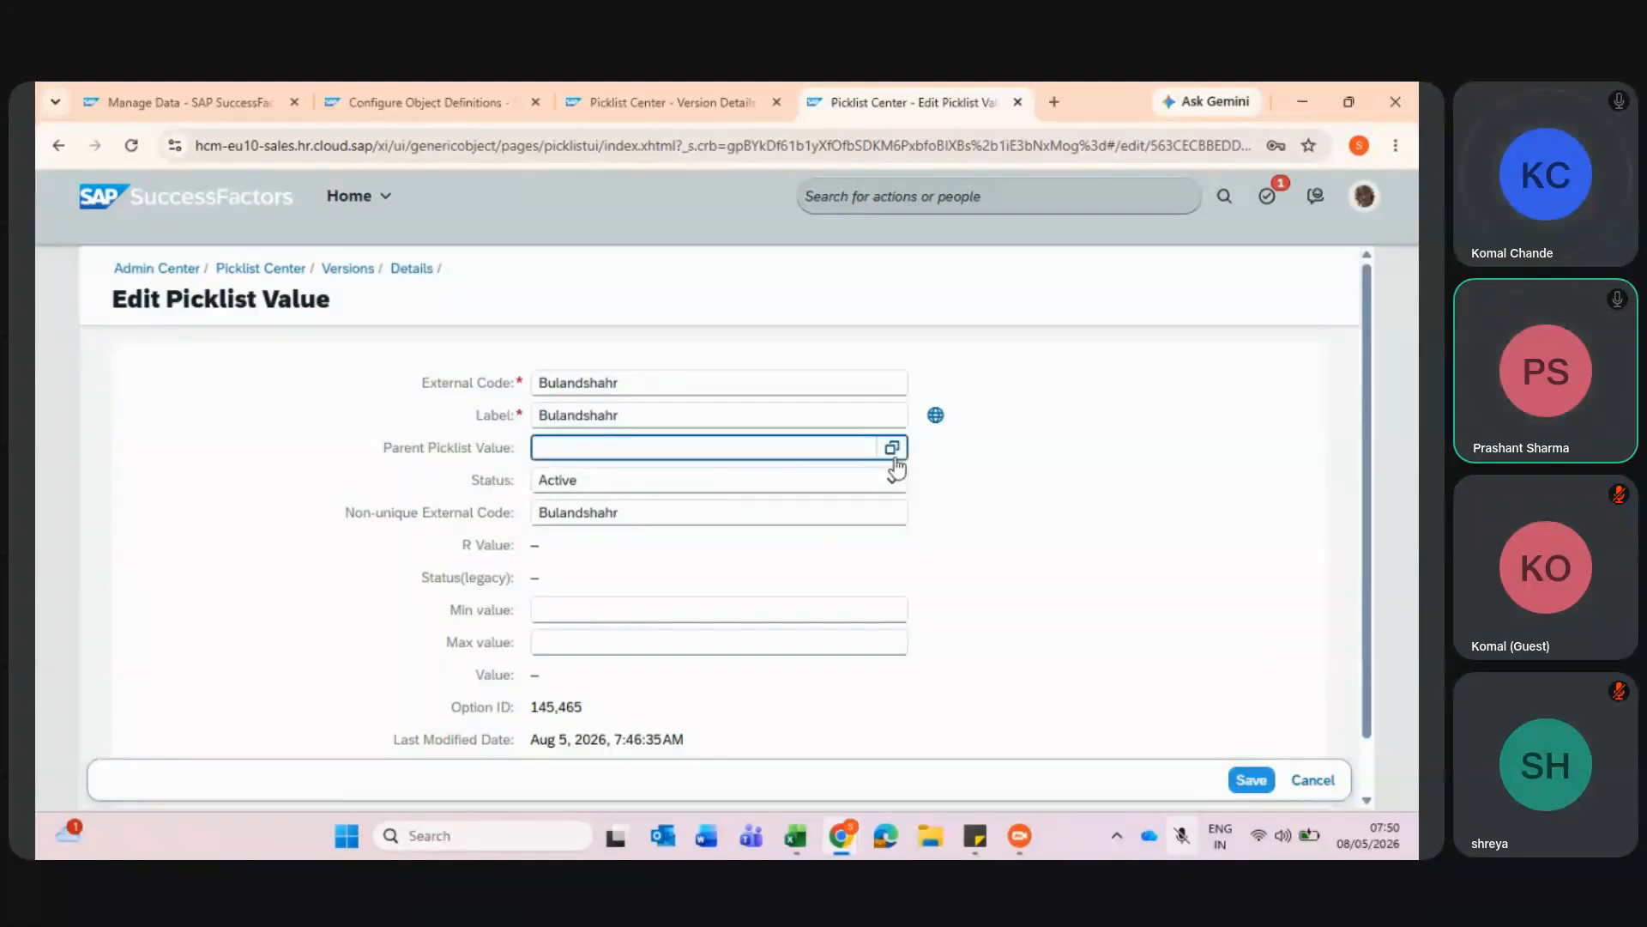
left_click(516, 530)
left_click(1250, 788)
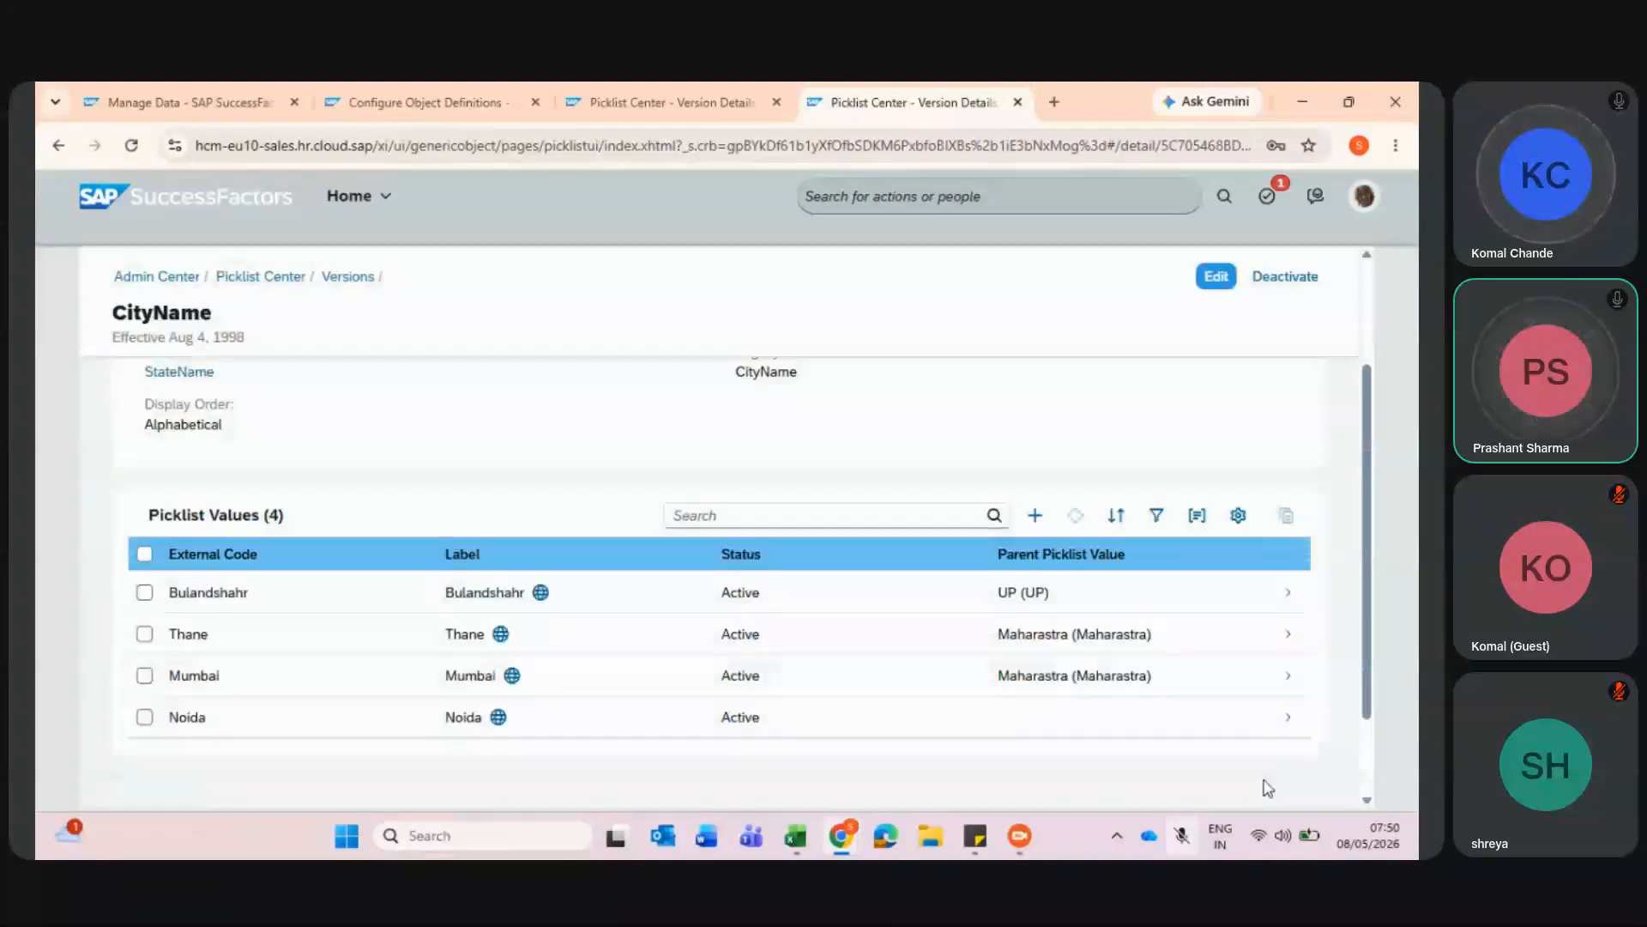
- Set the Parent Picklist Value of the Noida city value to UP and save it
left_click(1202, 713)
left_click(888, 449)
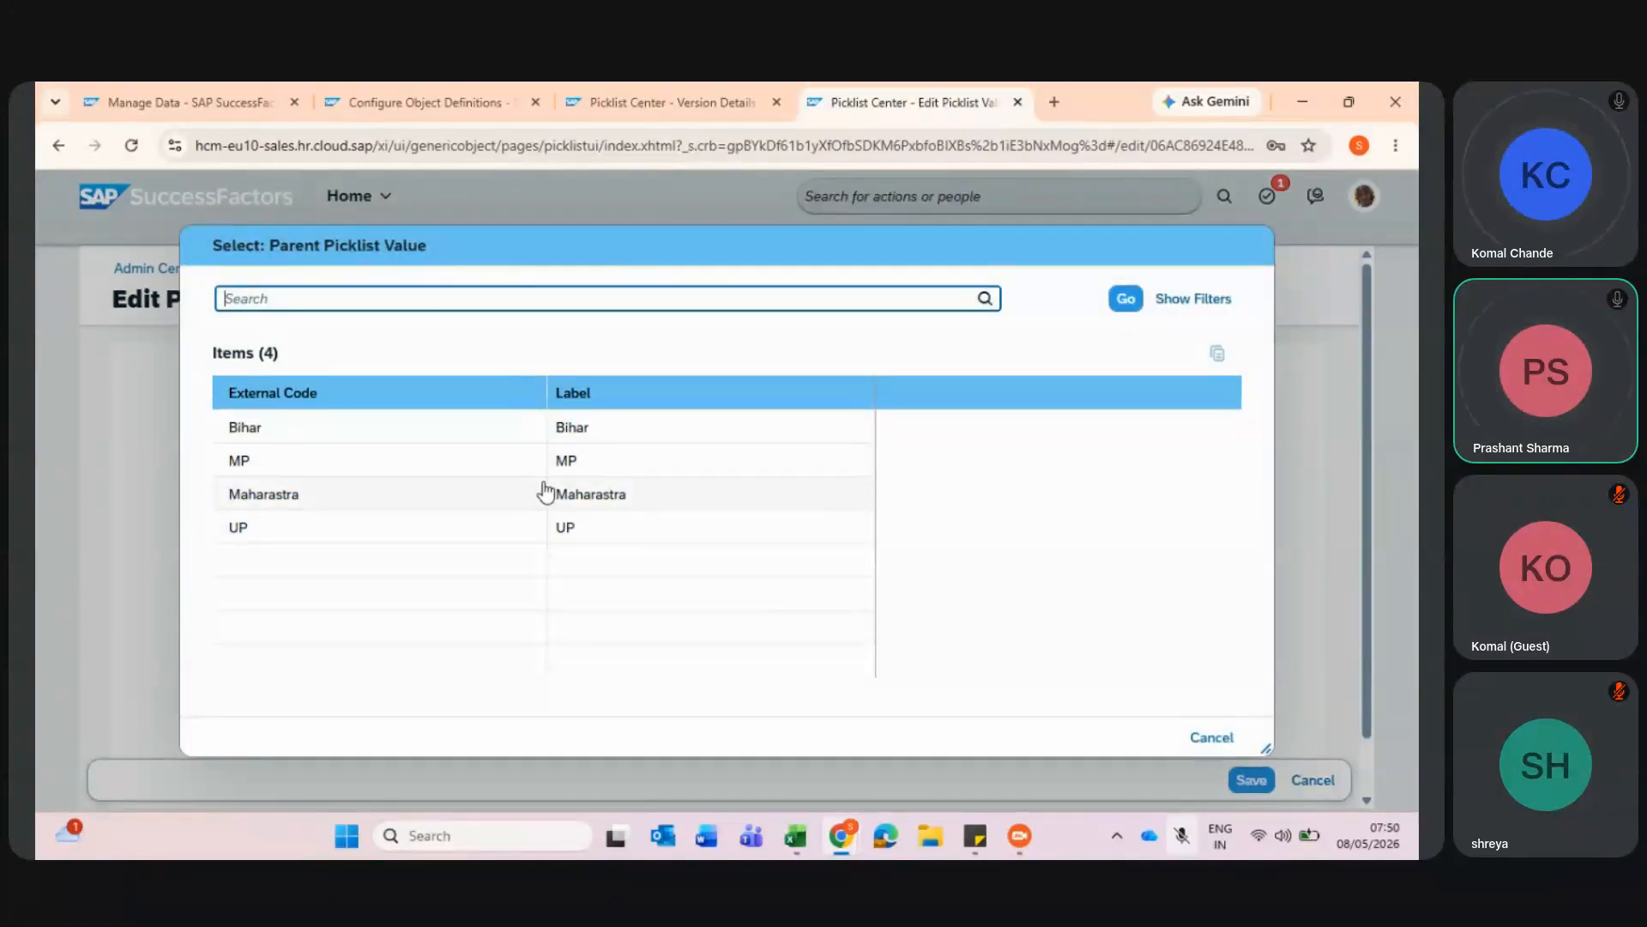
left_click(529, 537)
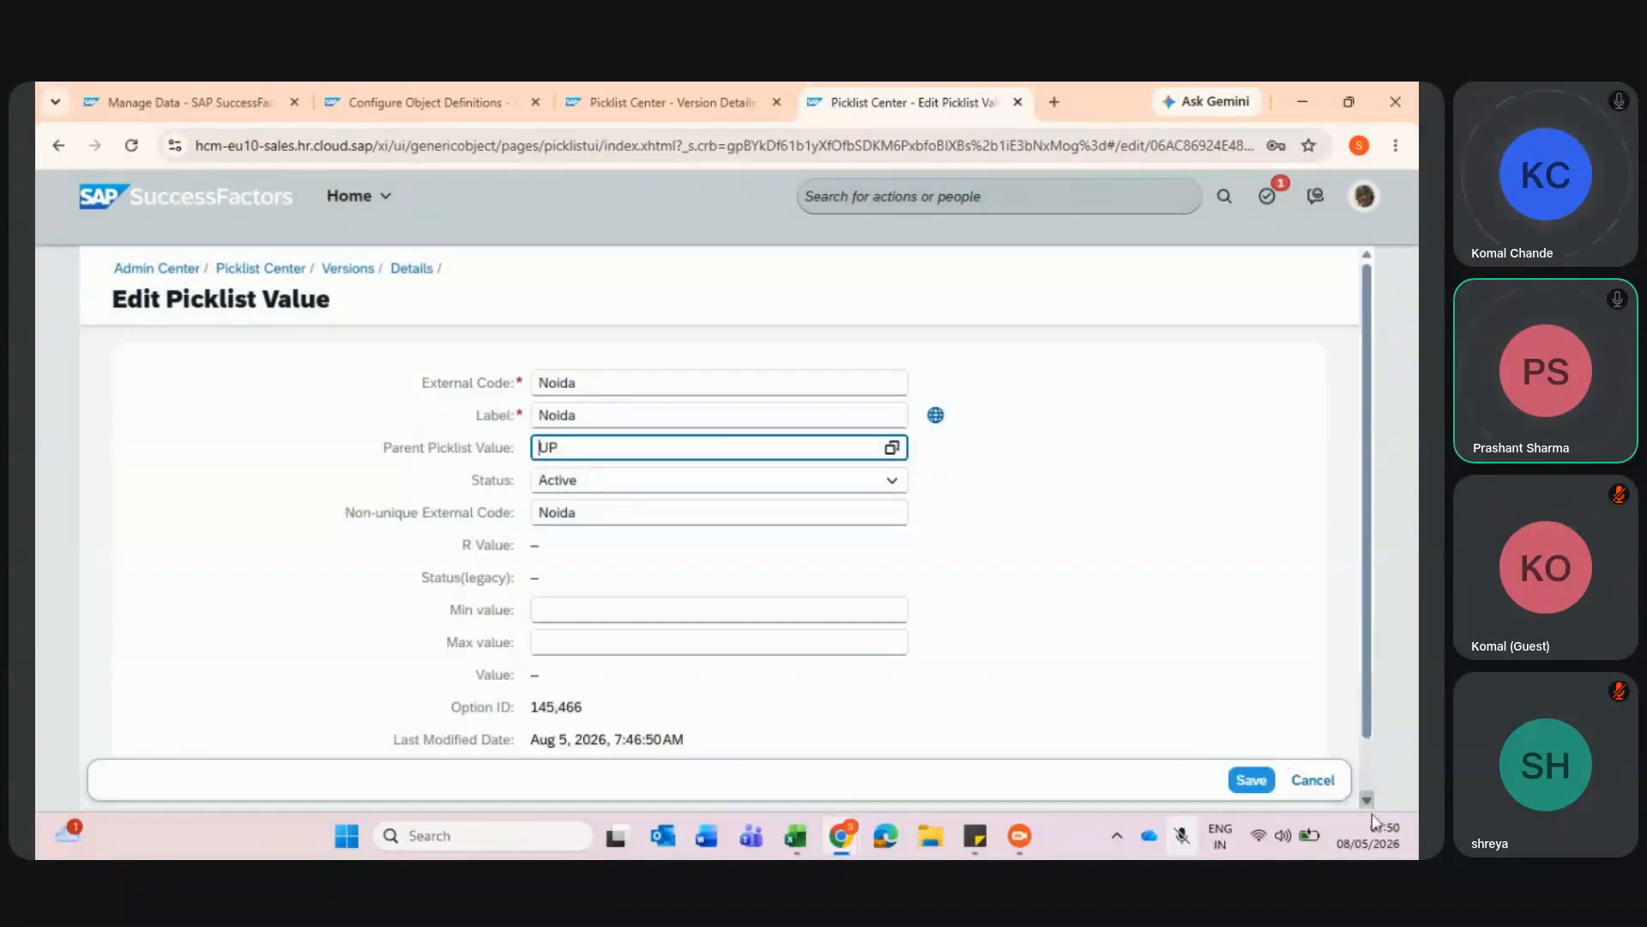
left_click(1263, 783)
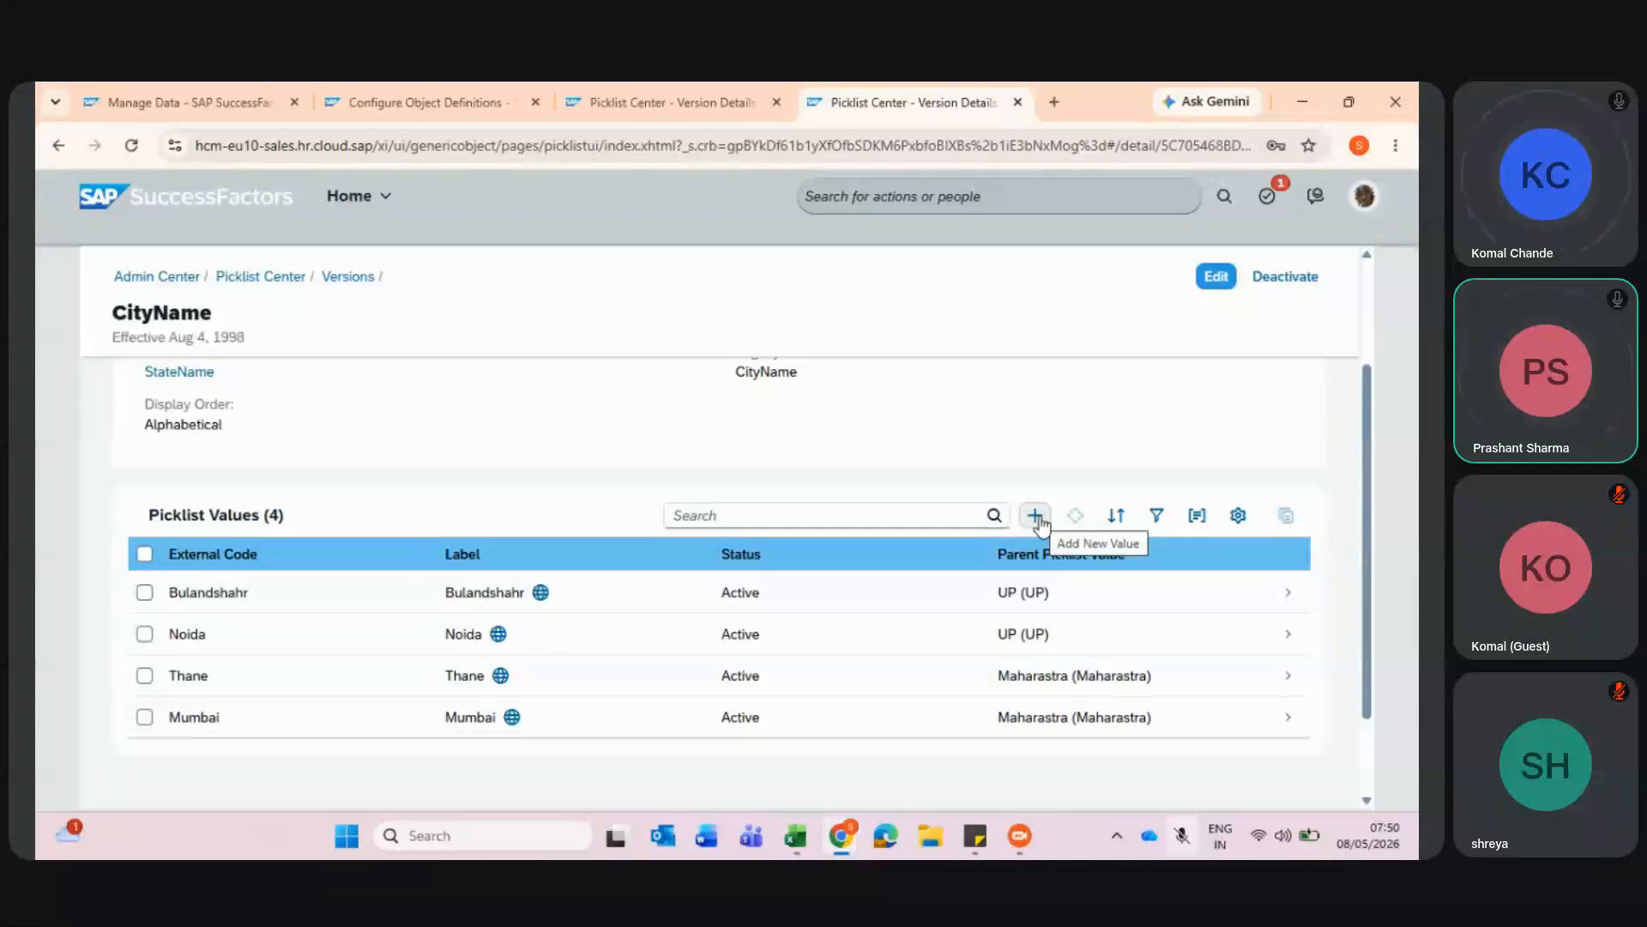
- Review the StateName picklist against CityName's Parent Picklist and the parent values assigned to its cities
scroll(496, 378, "up", 3)
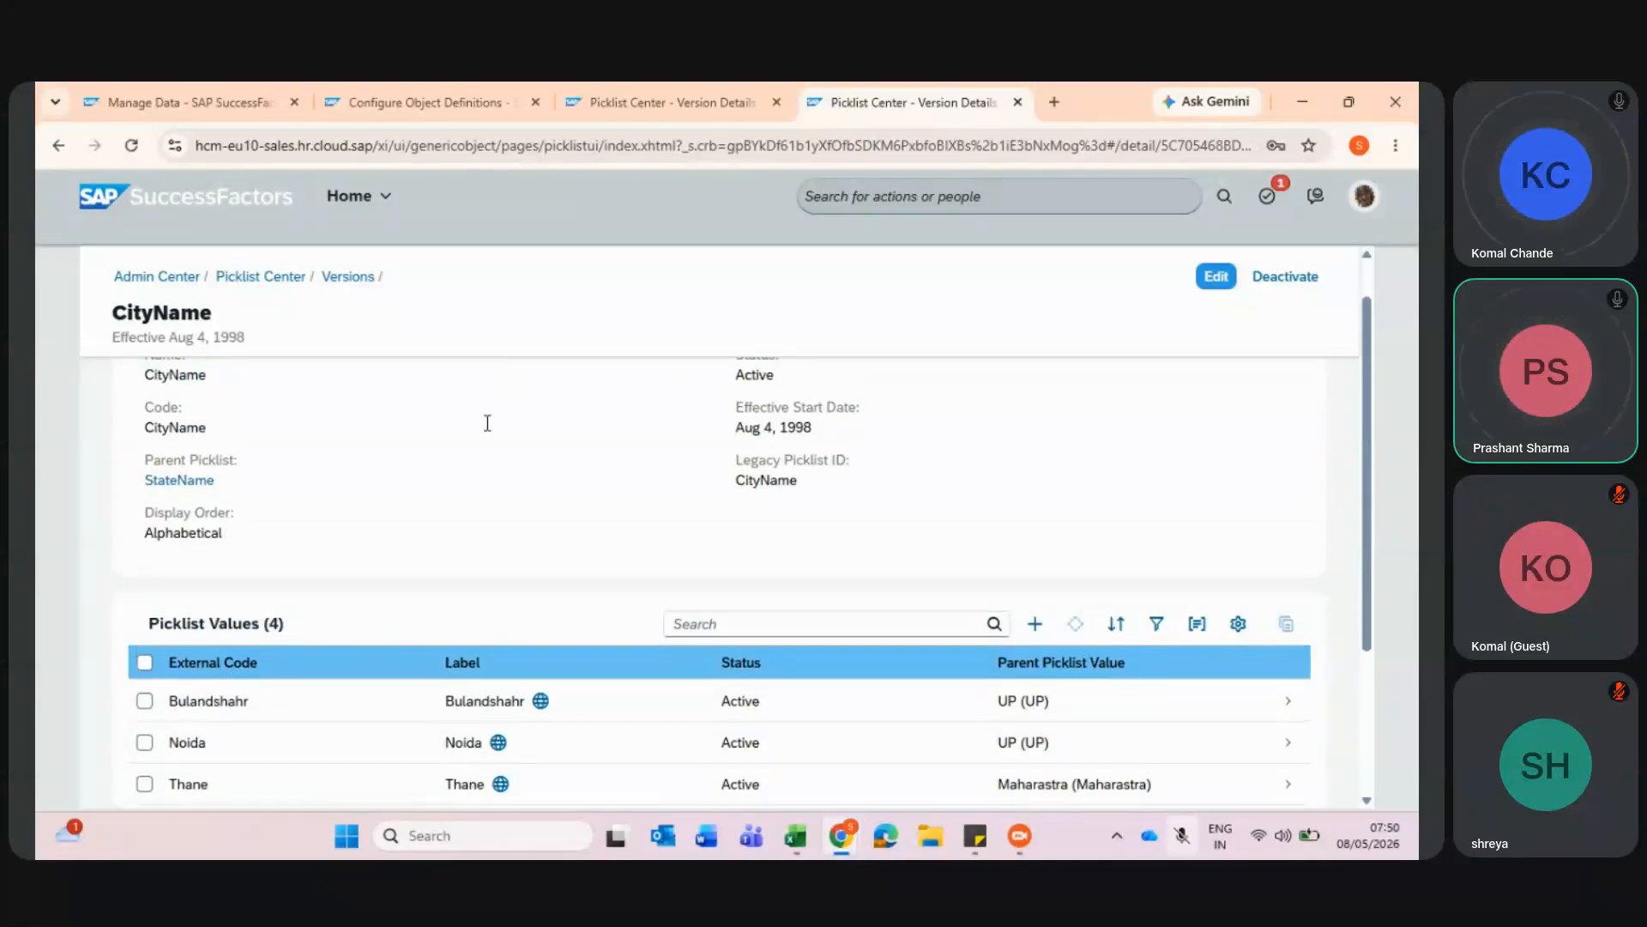
left_click(650, 93)
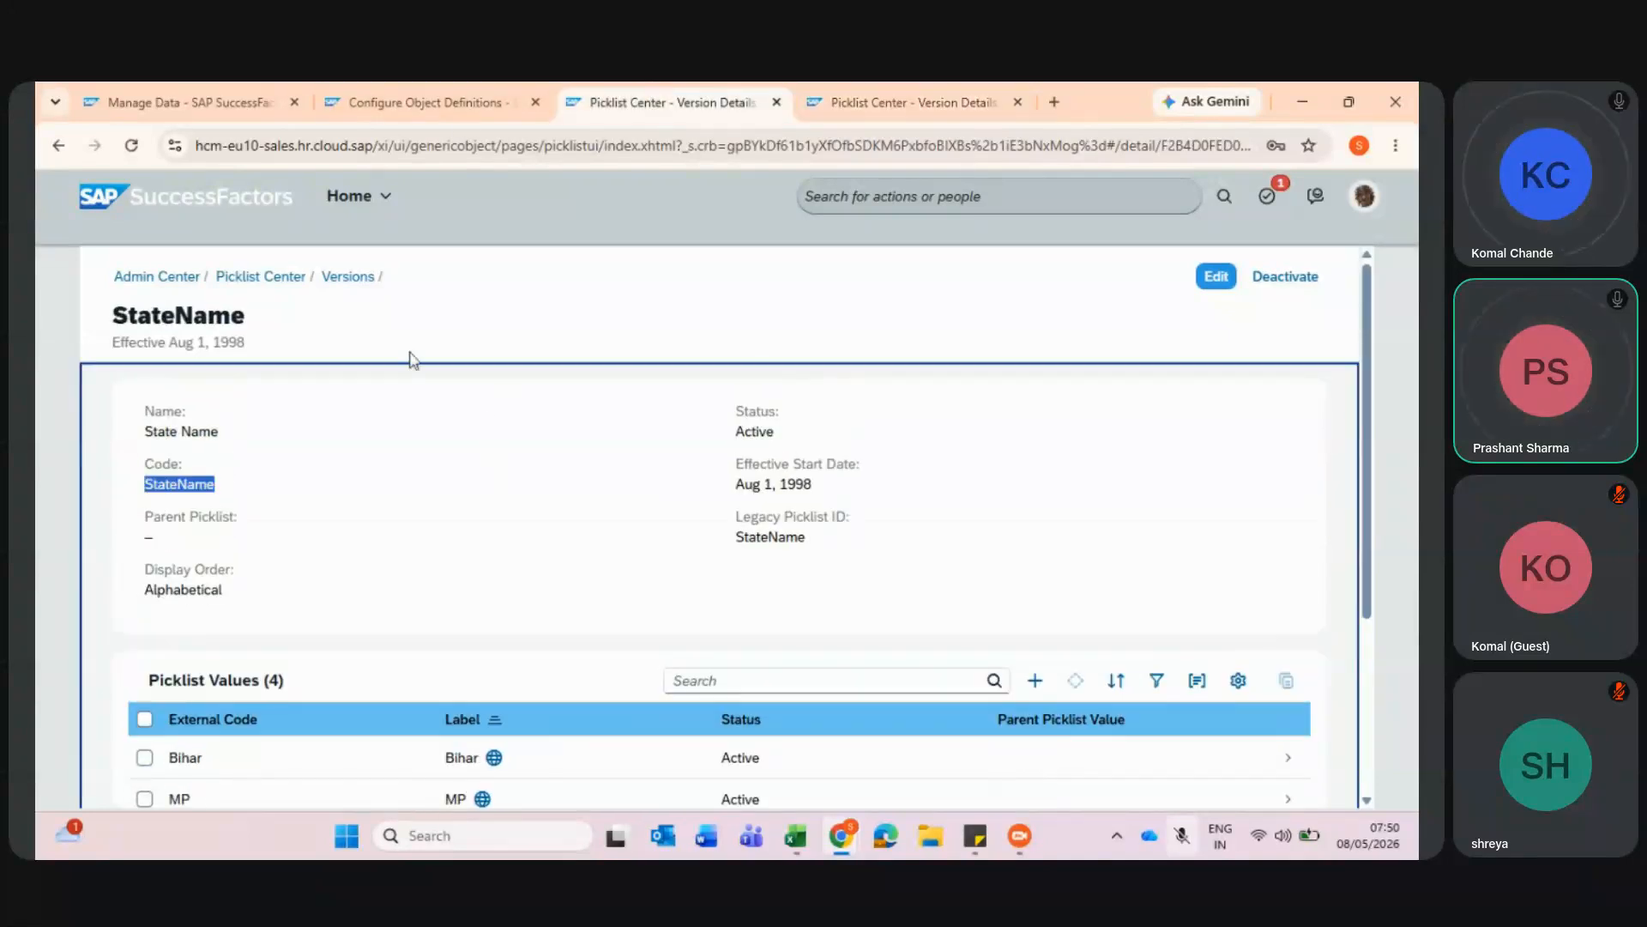
left_click(897, 90)
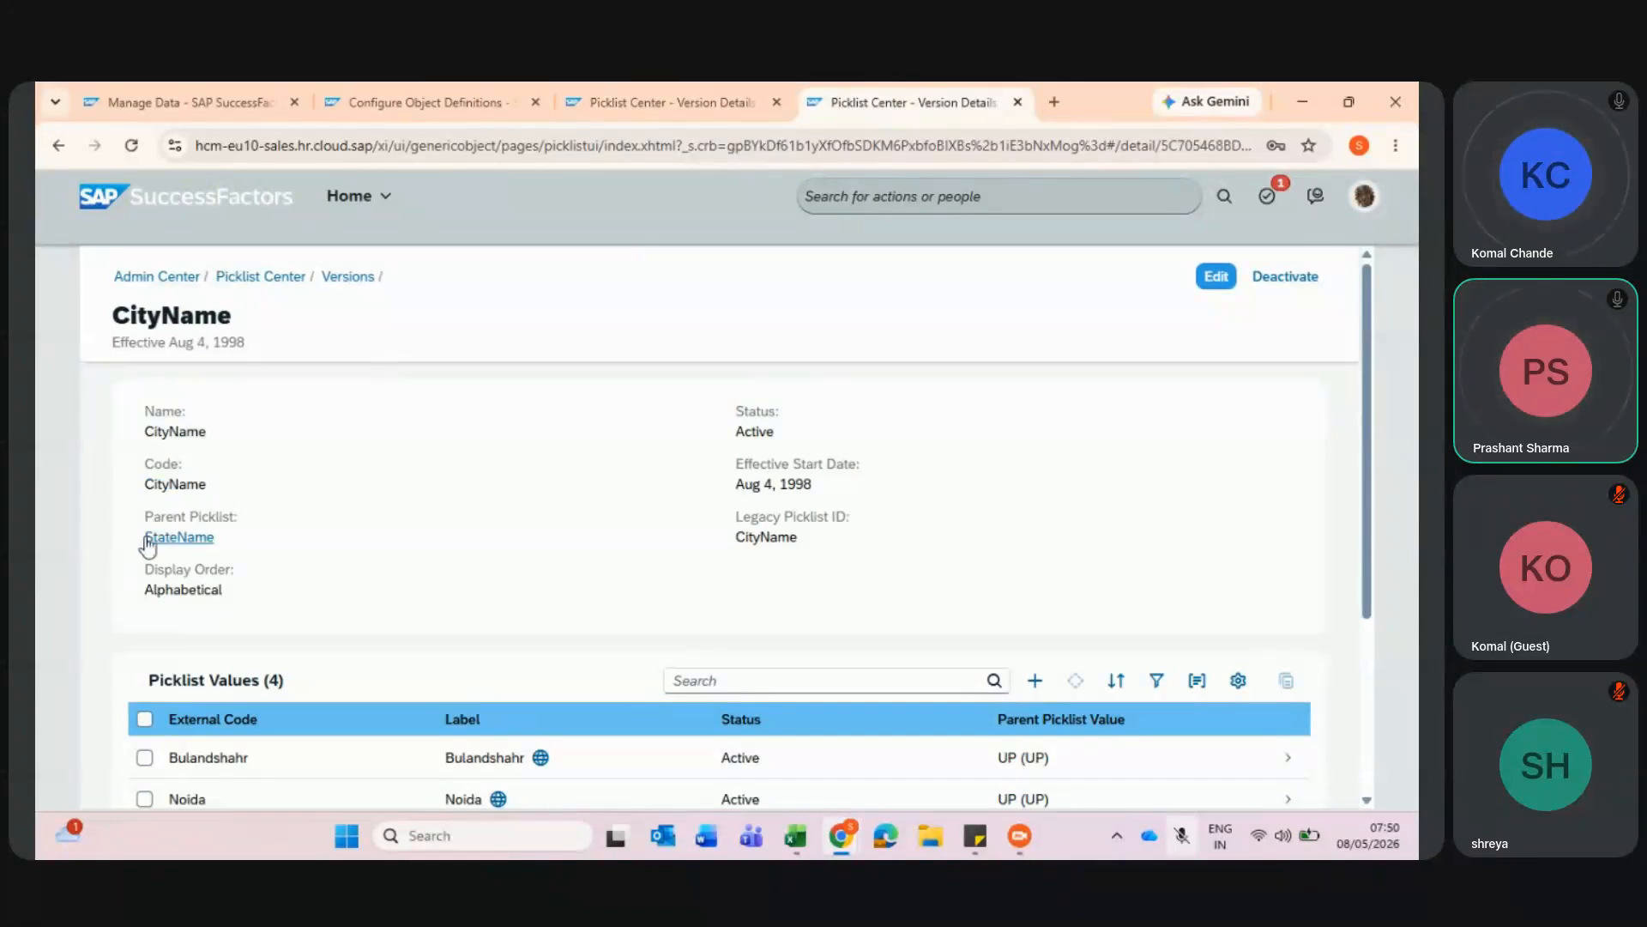
scroll(221, 539, "down", 2)
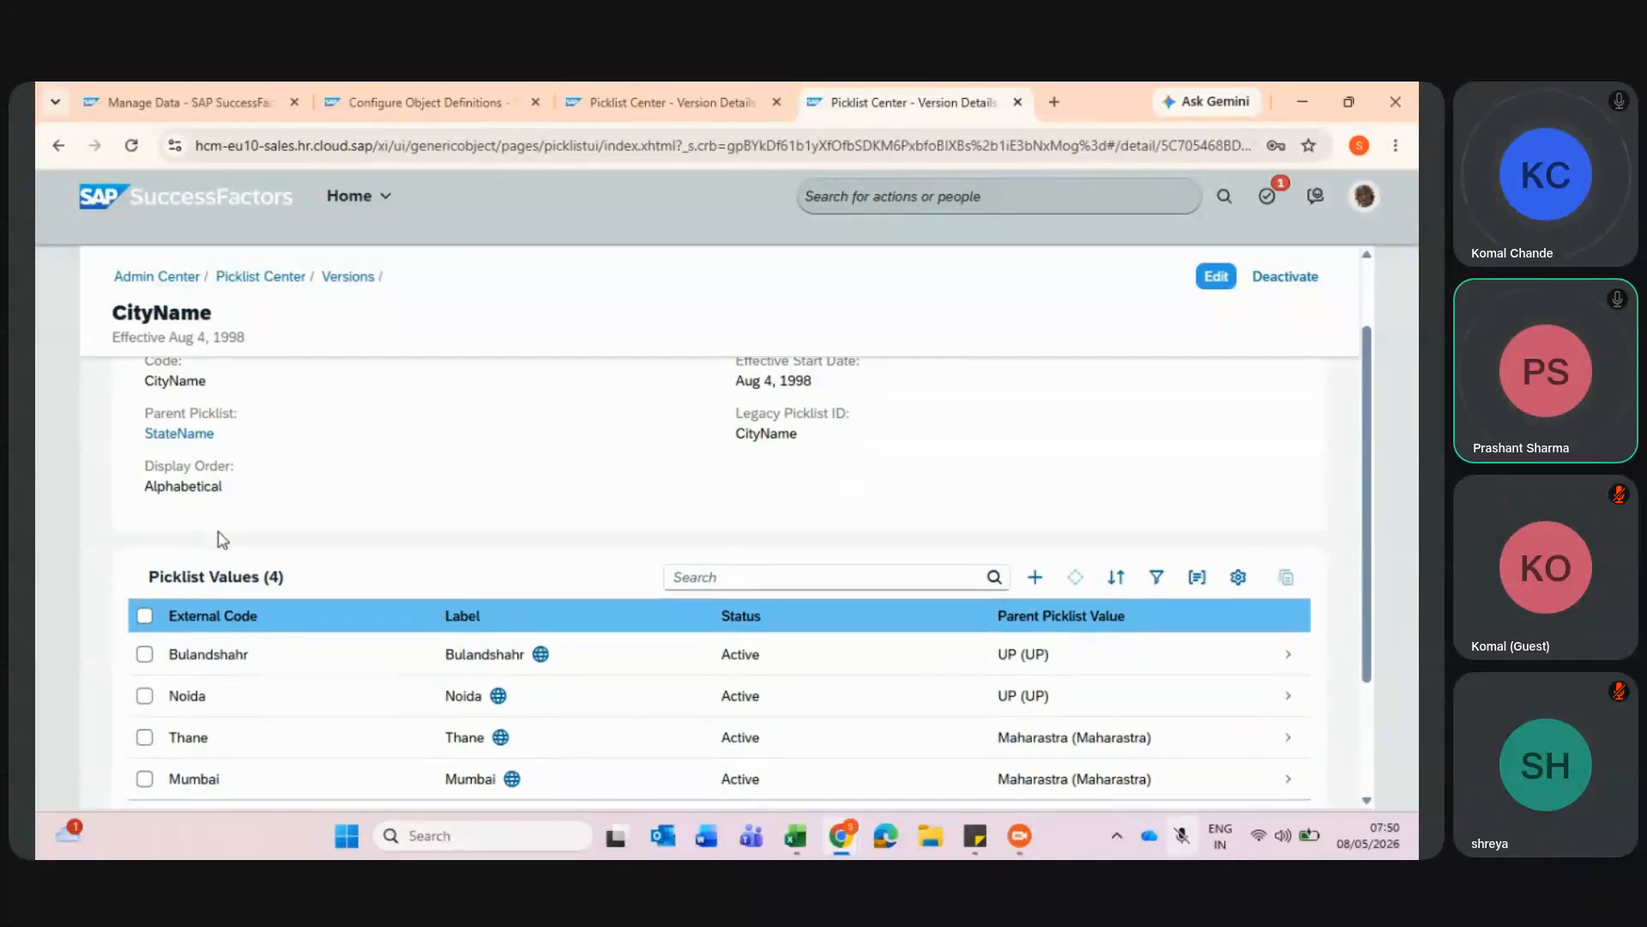
scroll(221, 538, "down", 3)
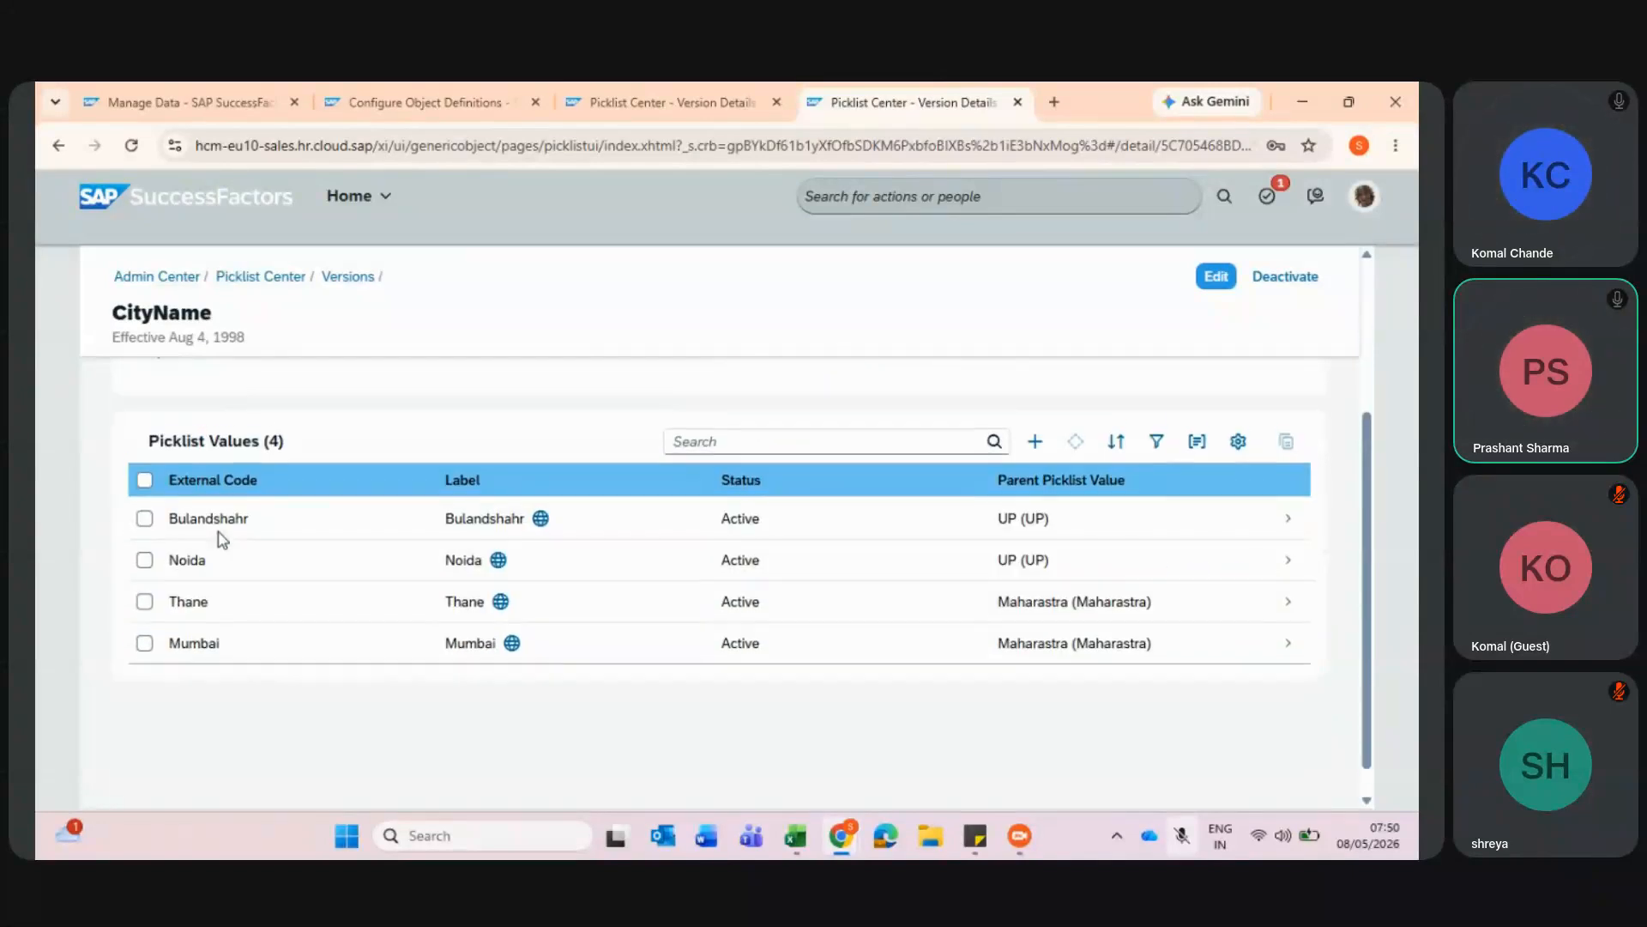
- Open a blank new value for the CityName picklist and look up "mp city name list" on Google in a new browser tab
left_click(1035, 432)
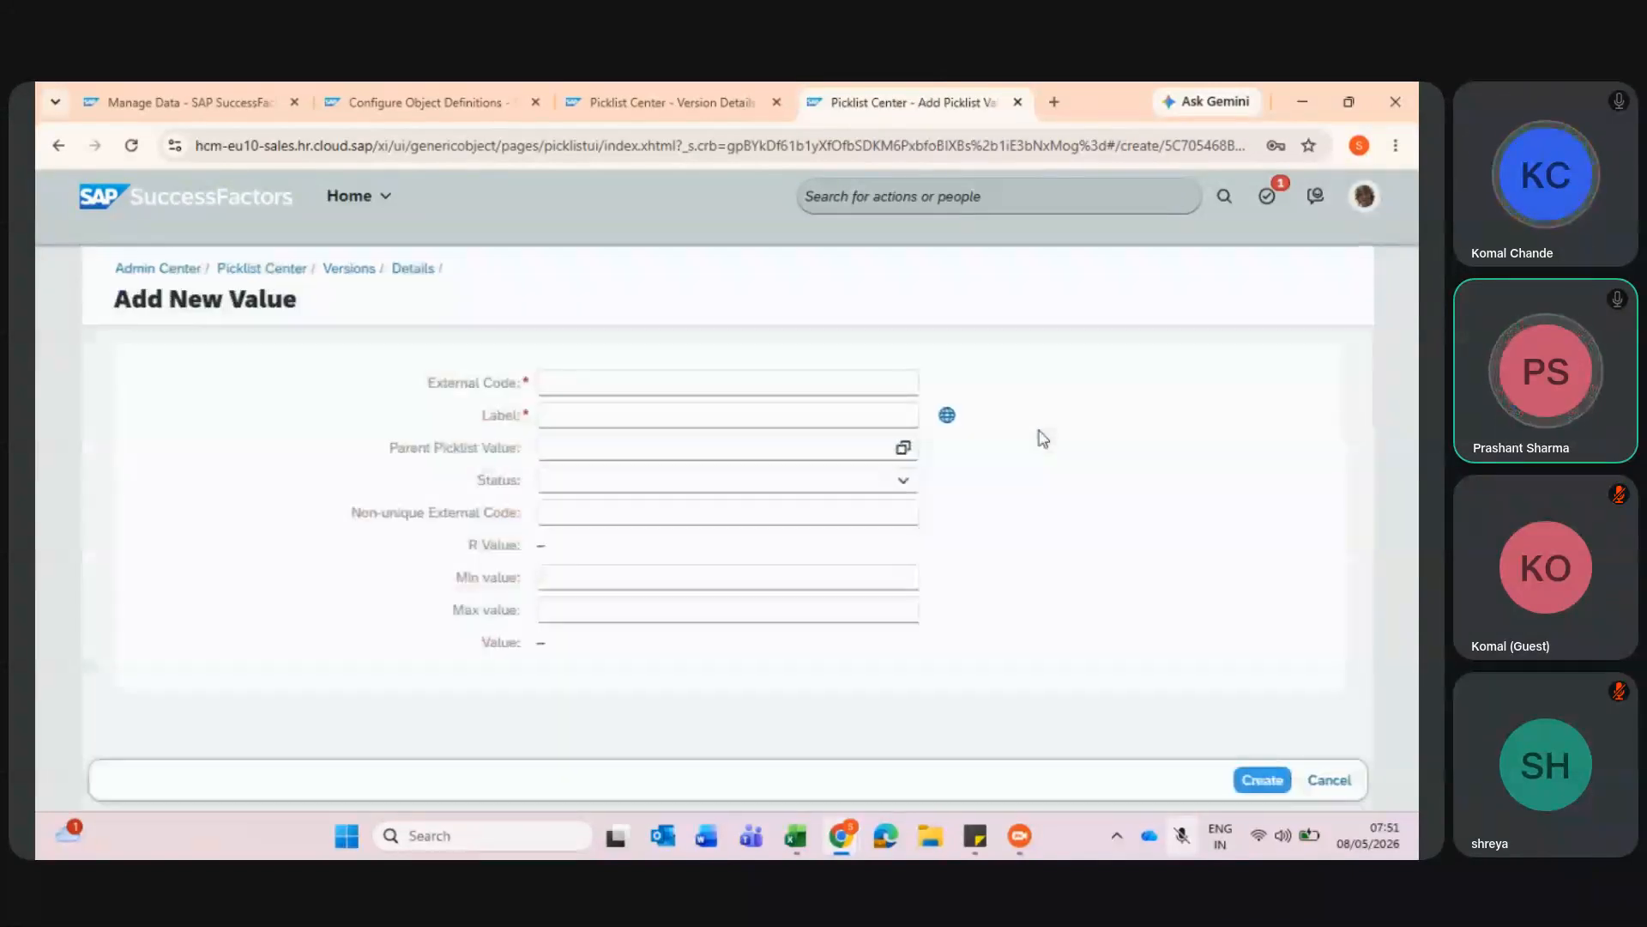
left_click(830, 382)
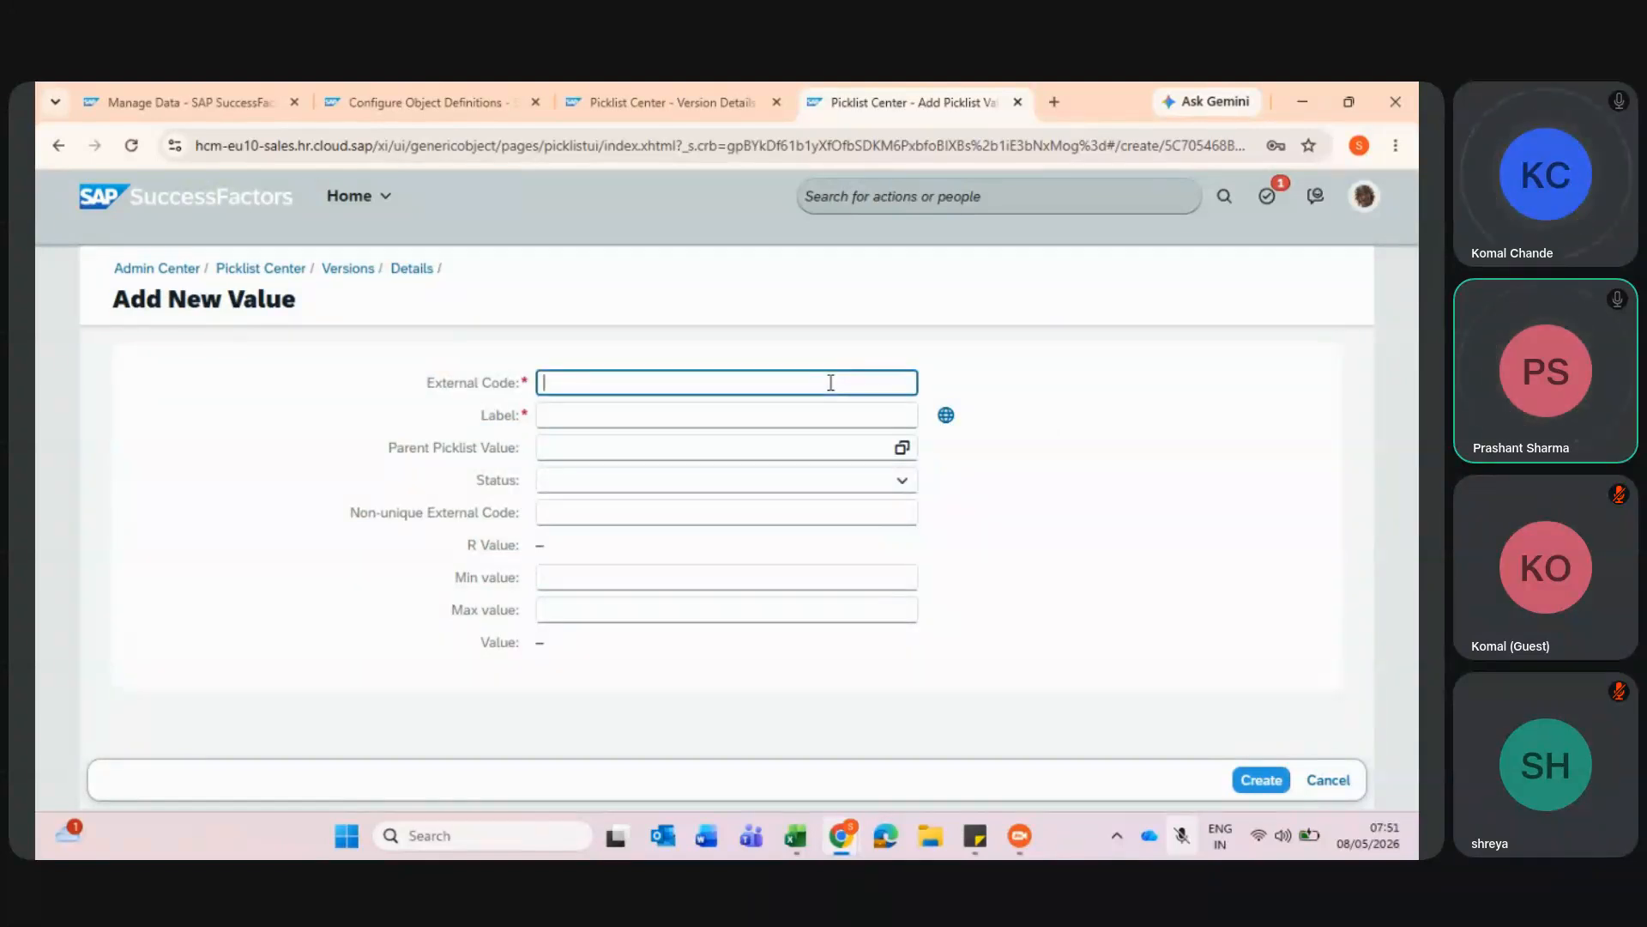
left_click(1054, 102)
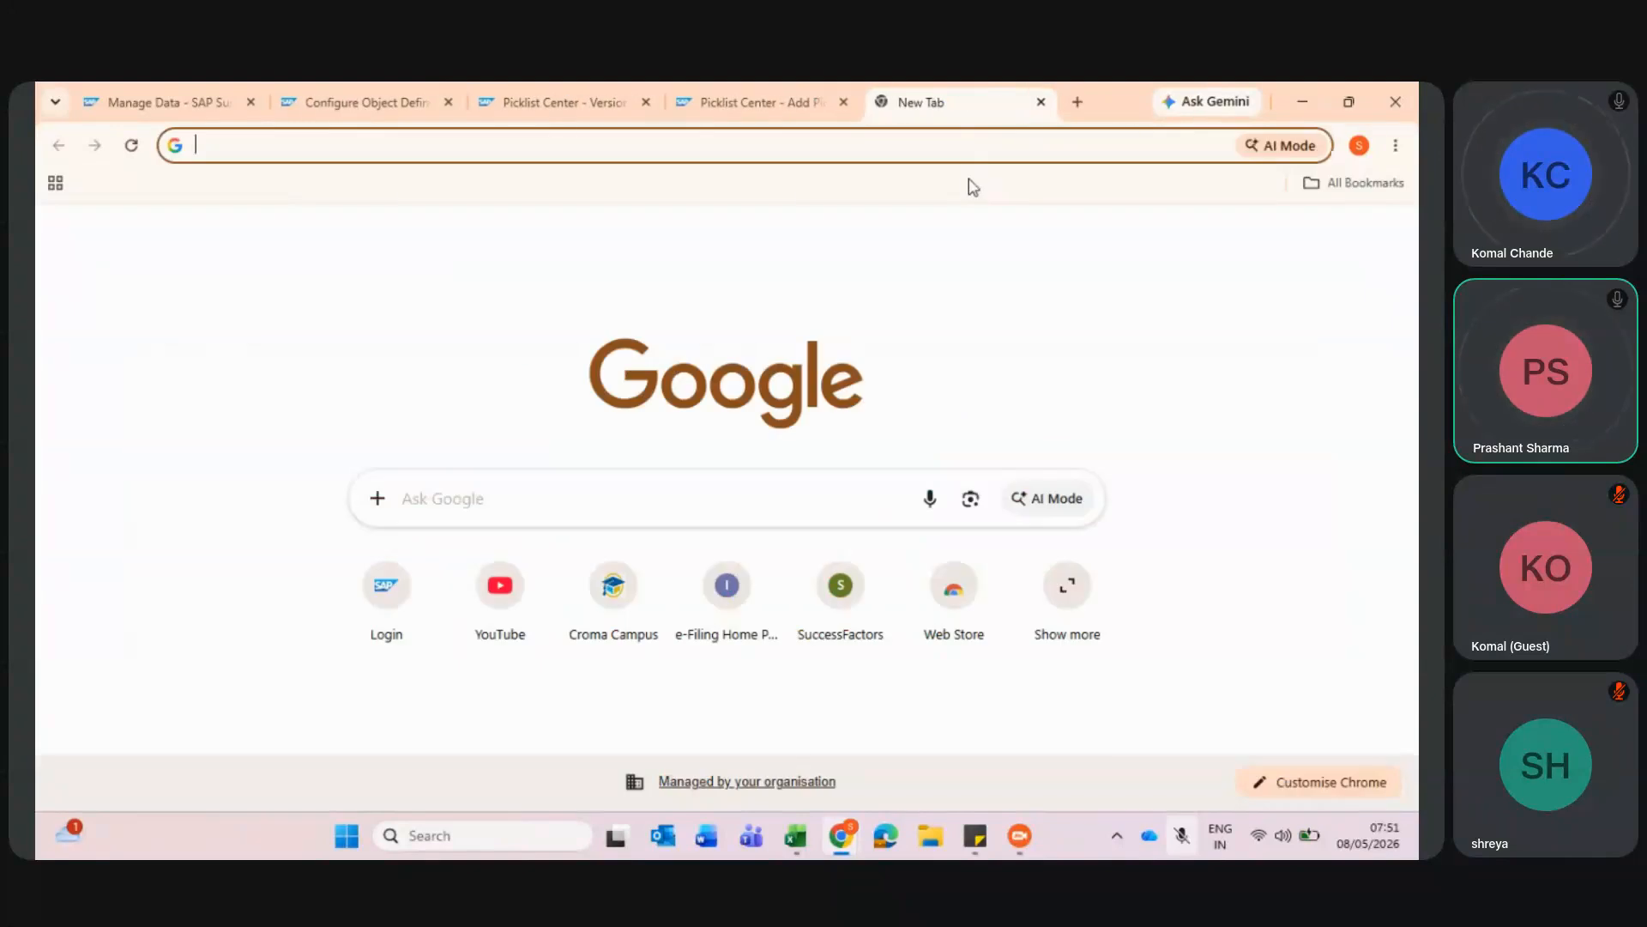
left_click(965, 145)
type("MP ")
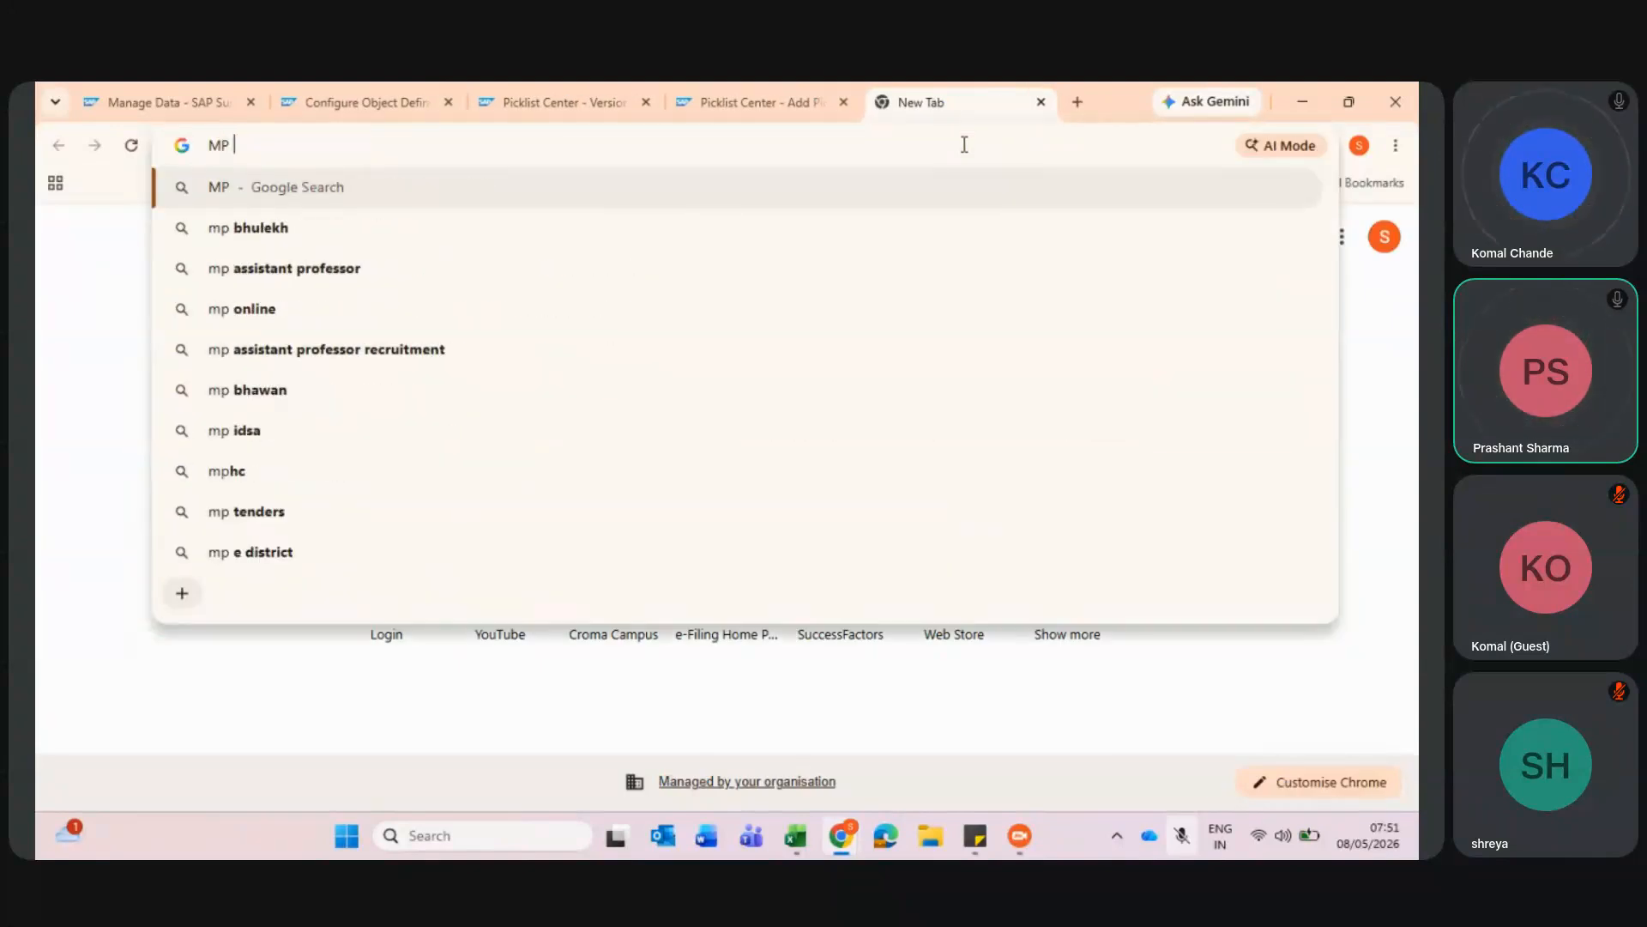
type("city Name")
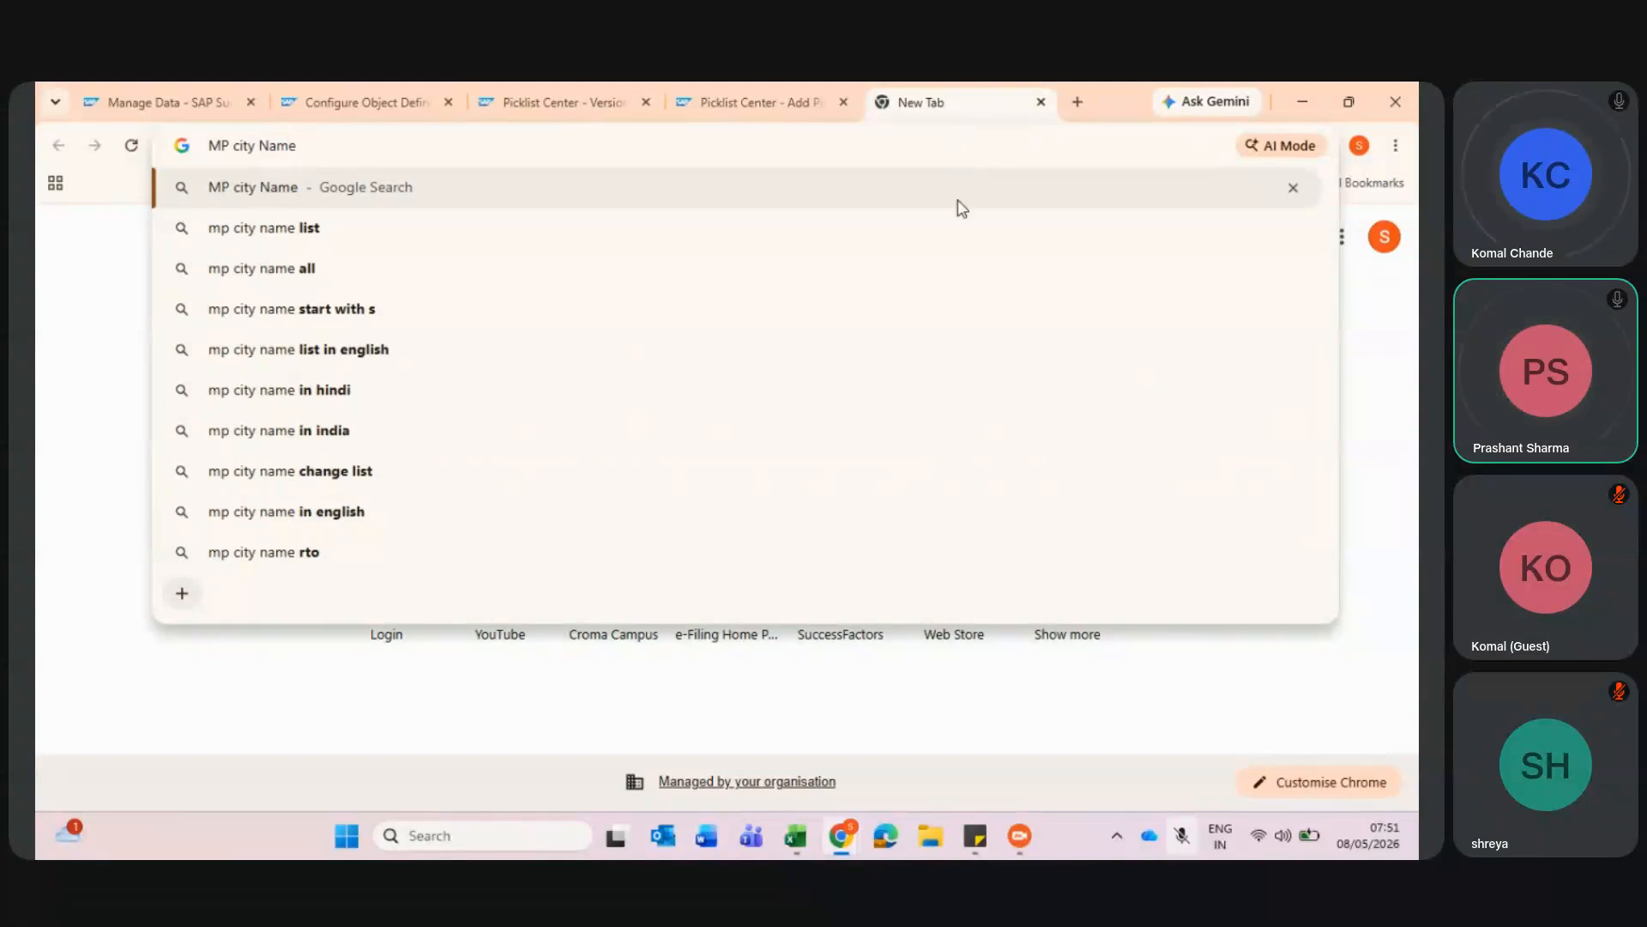
left_click(754, 233)
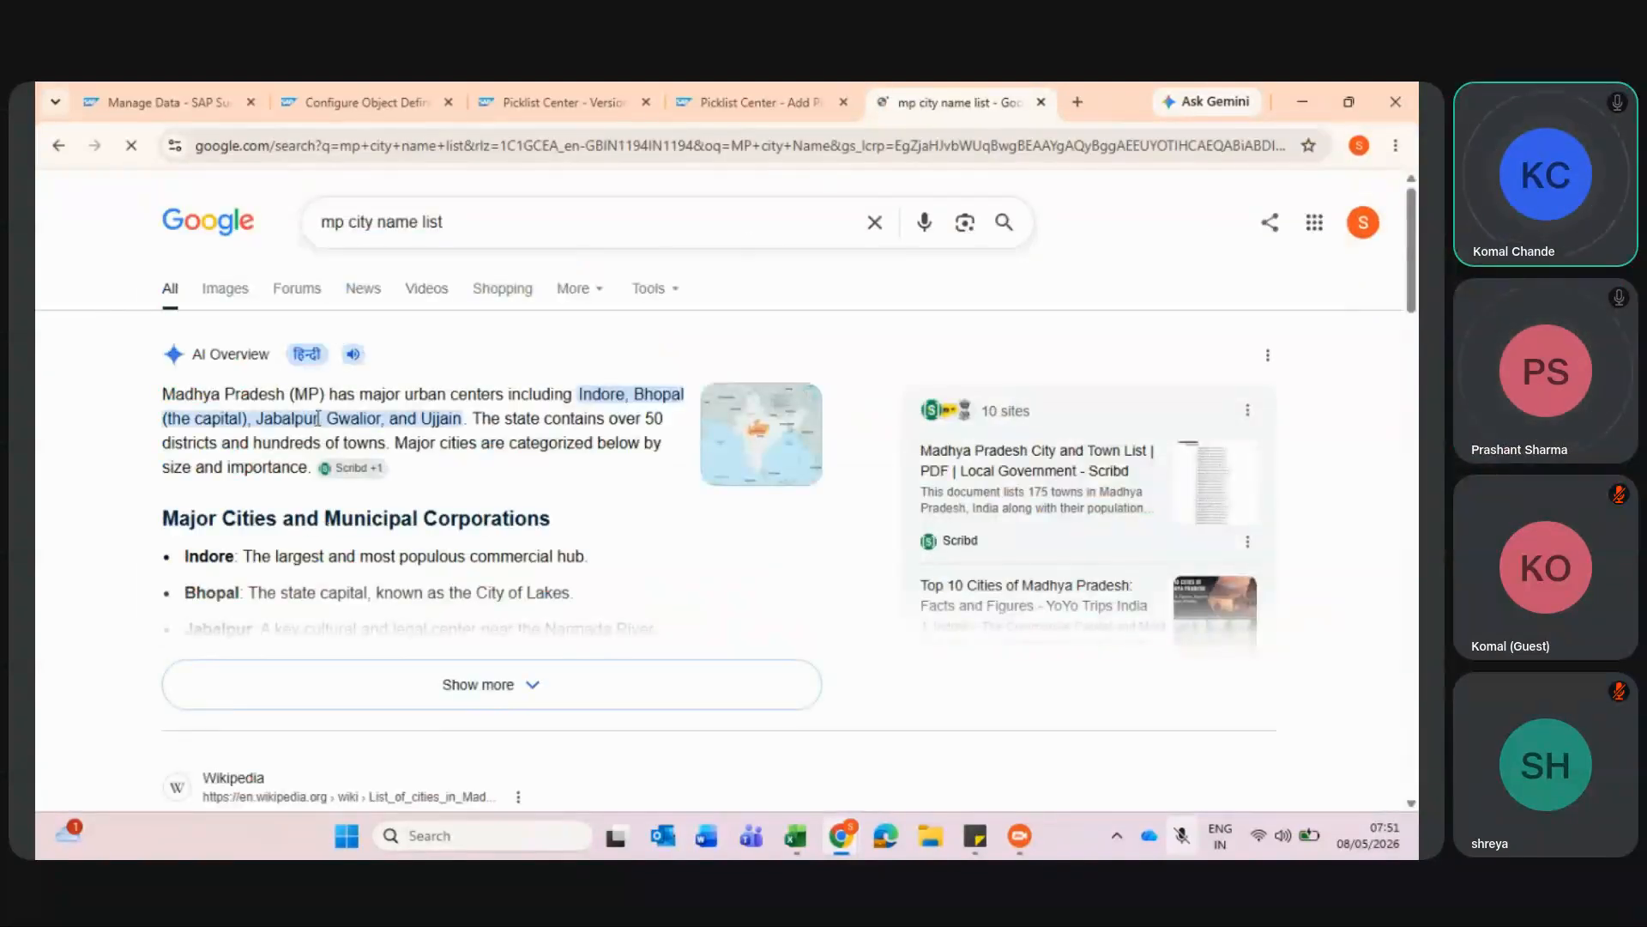
mouse_move(318, 418)
left_mouse_down()
mouse_move(401, 417)
mouse_move(348, 417)
left_mouse_up()
left_click(348, 417)
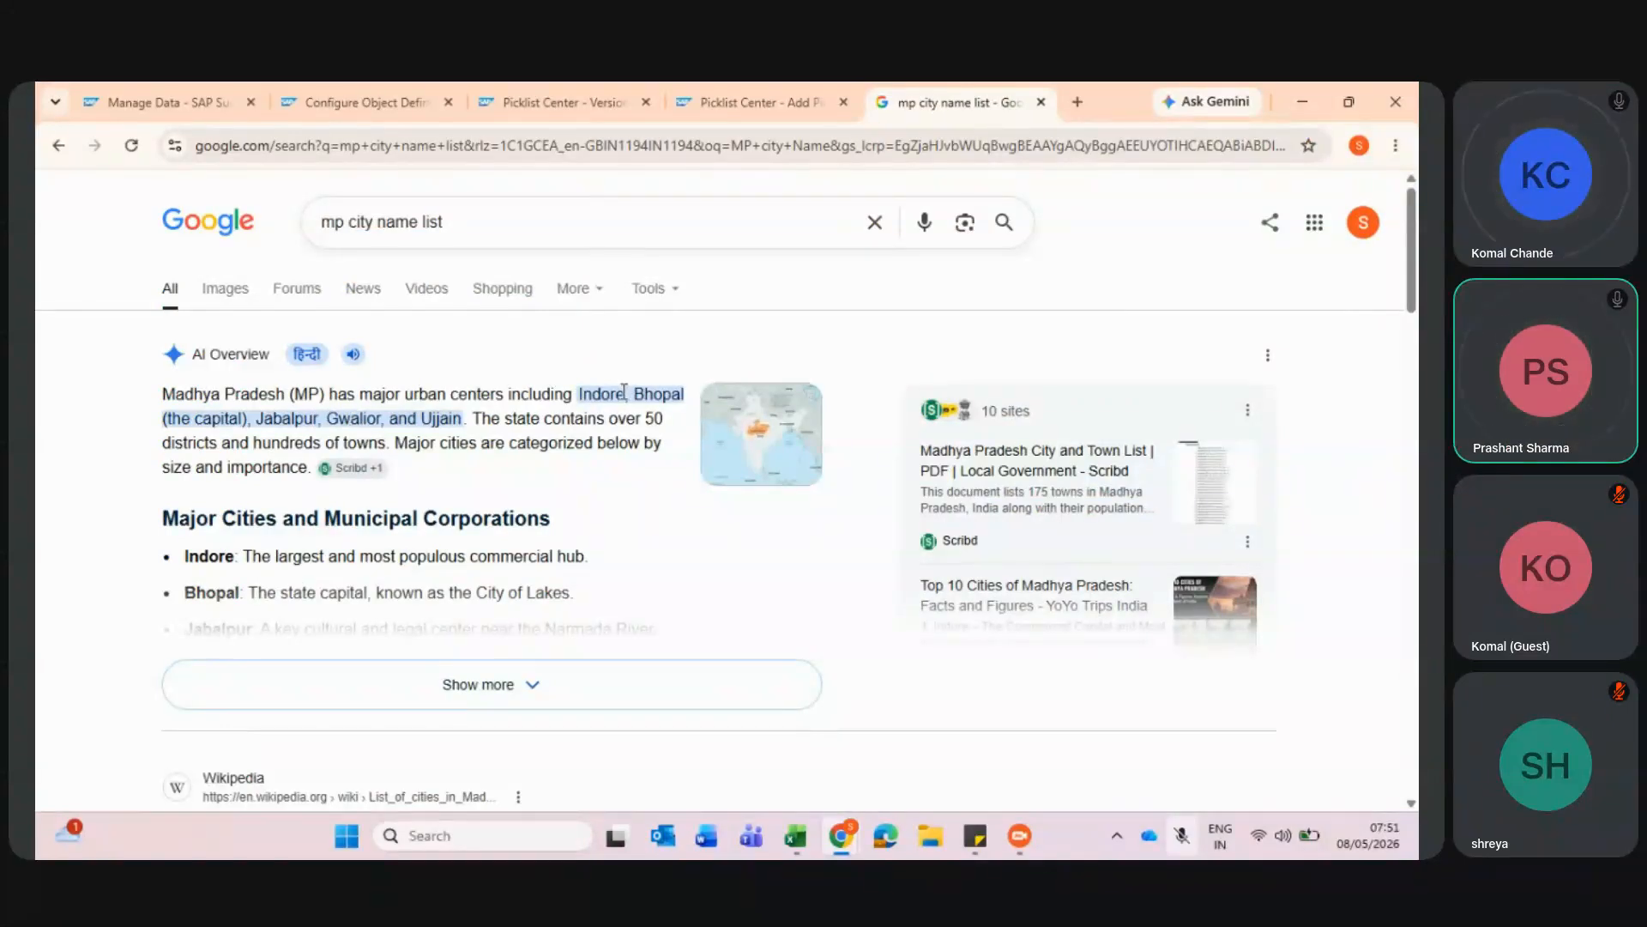
left_click_drag(627, 393, 583, 394)
- Back in Picklist Center, create the city value Indore with External Code and Label Indore and Parent Picklist Value MP
left_click(811, 83)
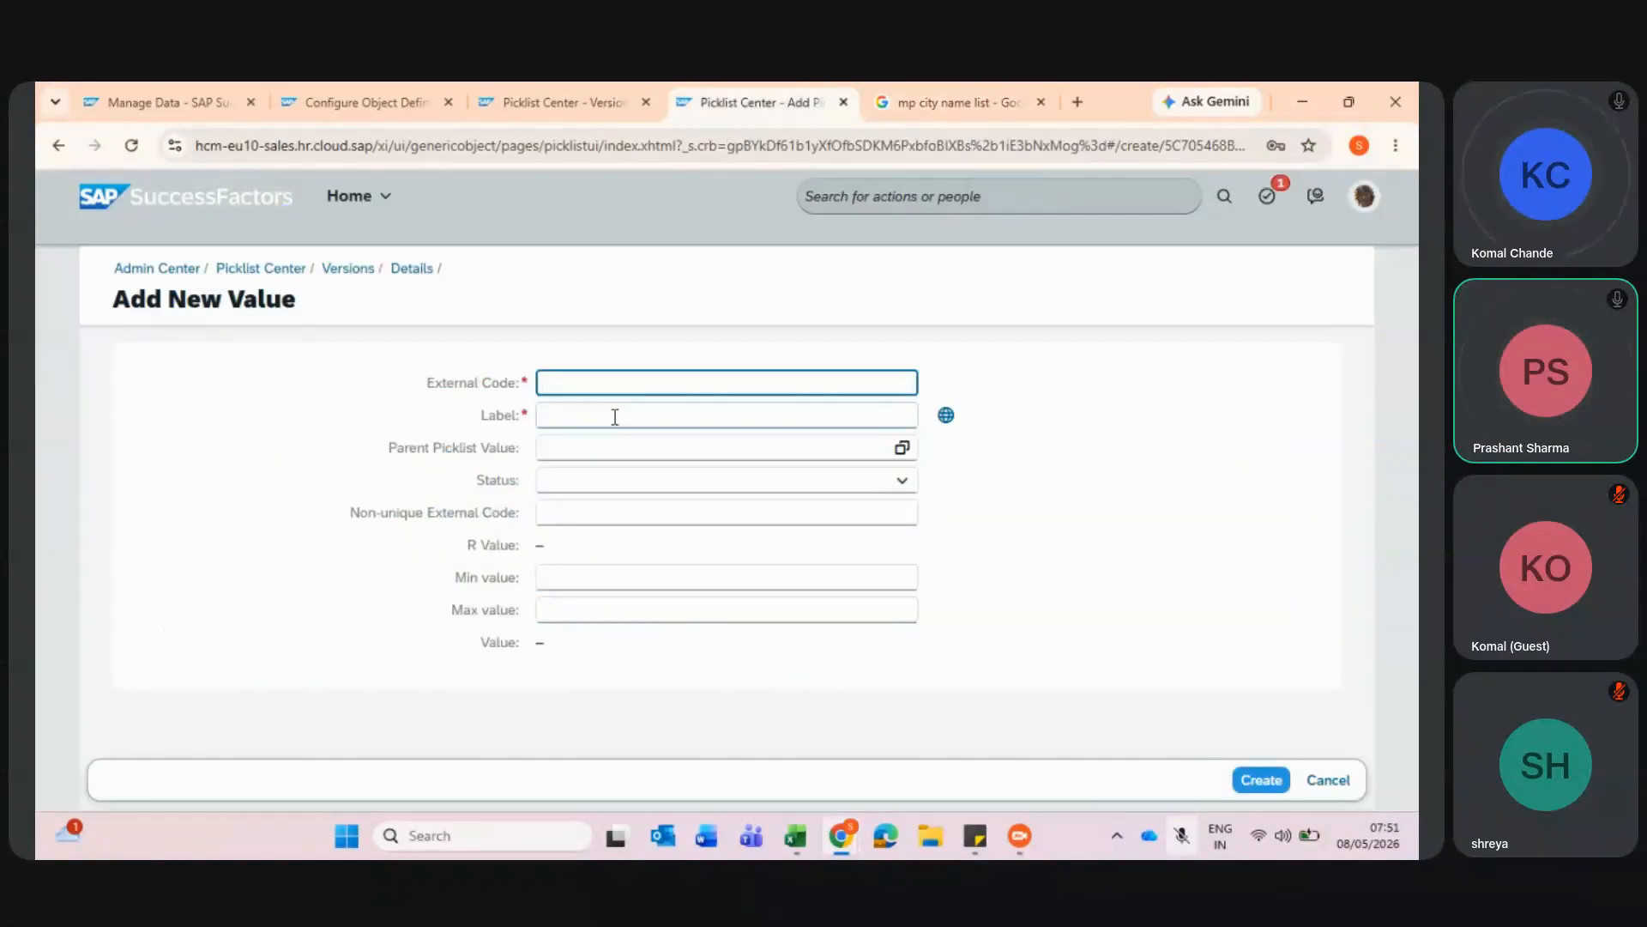
type("Indore")
left_click(617, 415)
type("Indore")
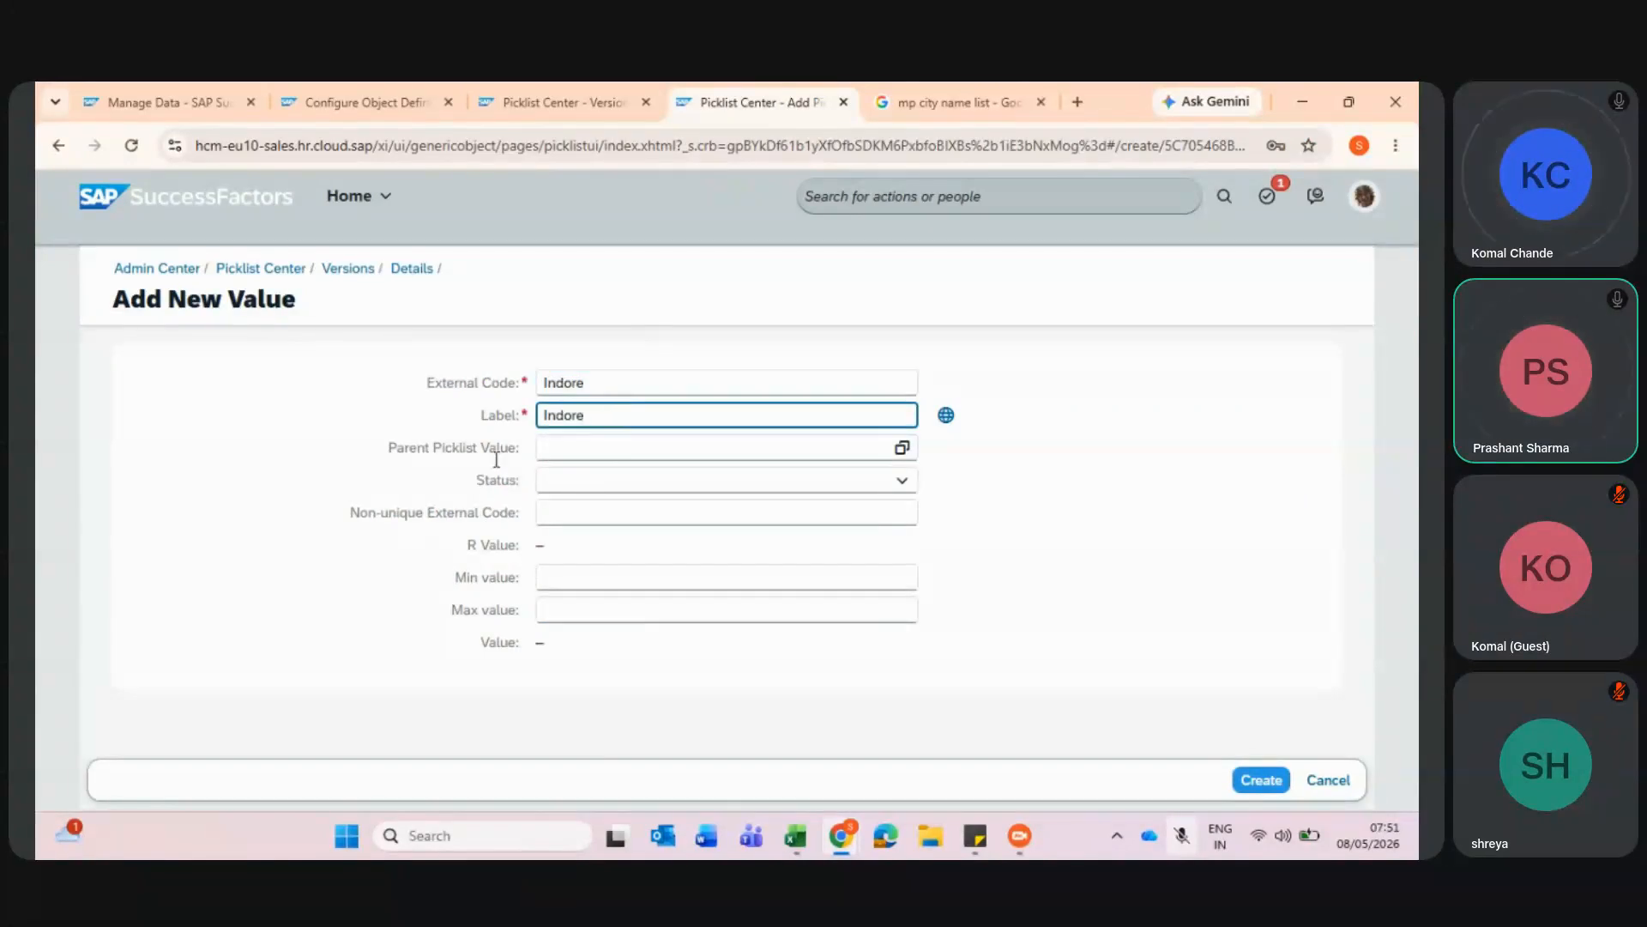
left_click_drag(388, 444, 509, 450)
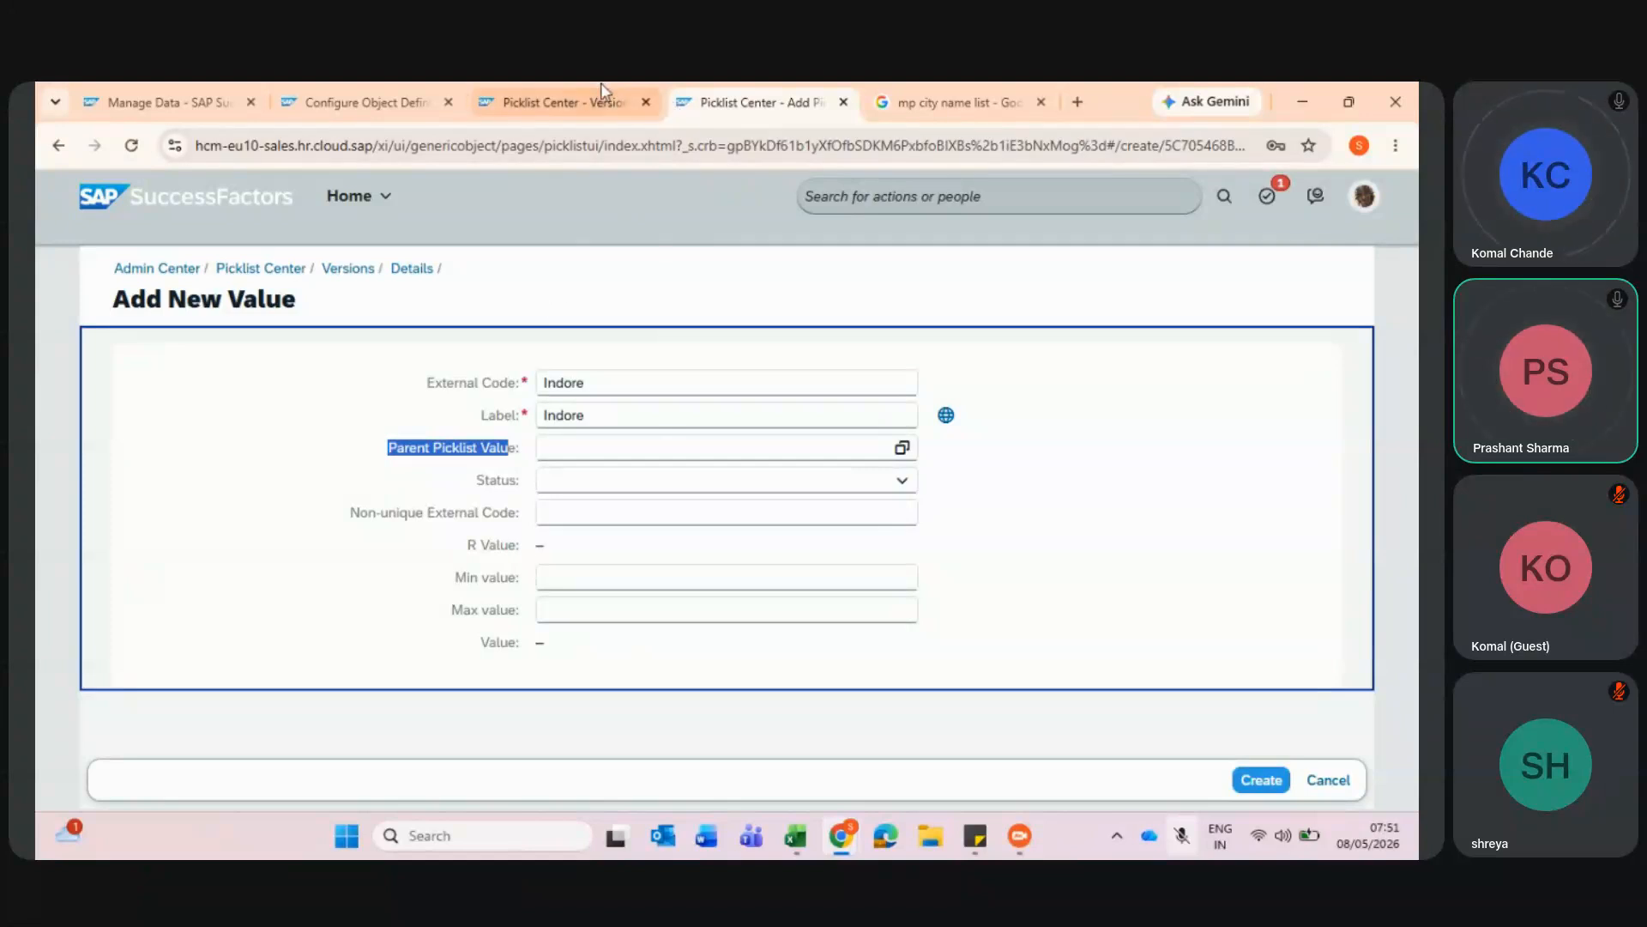
left_click(901, 449)
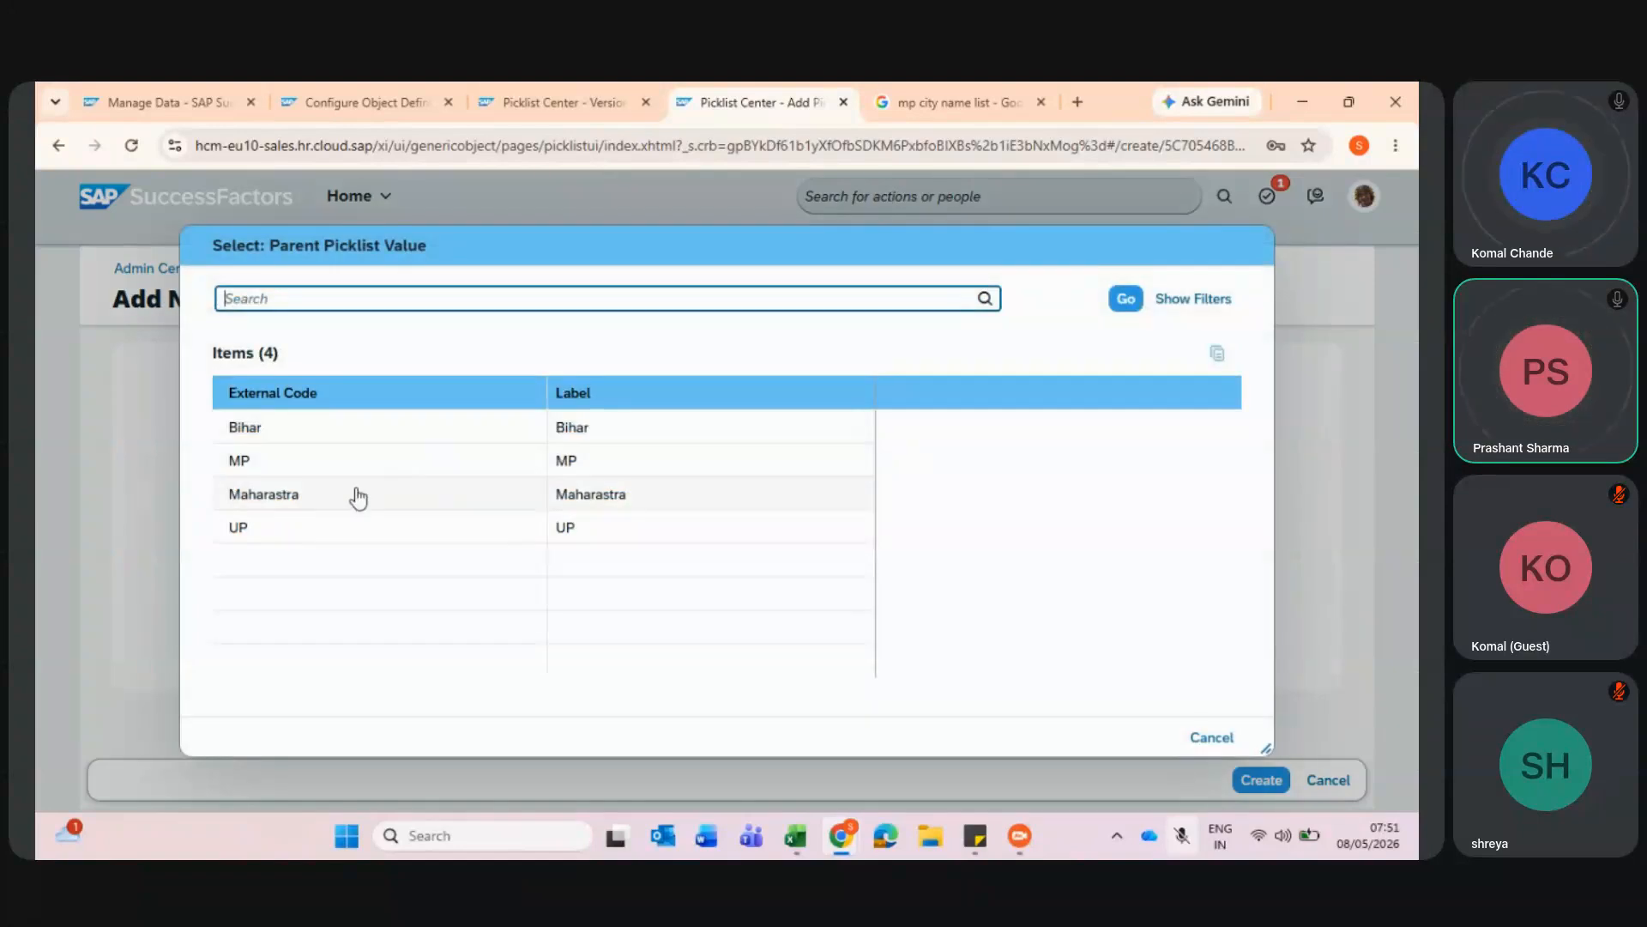
left_click(333, 461)
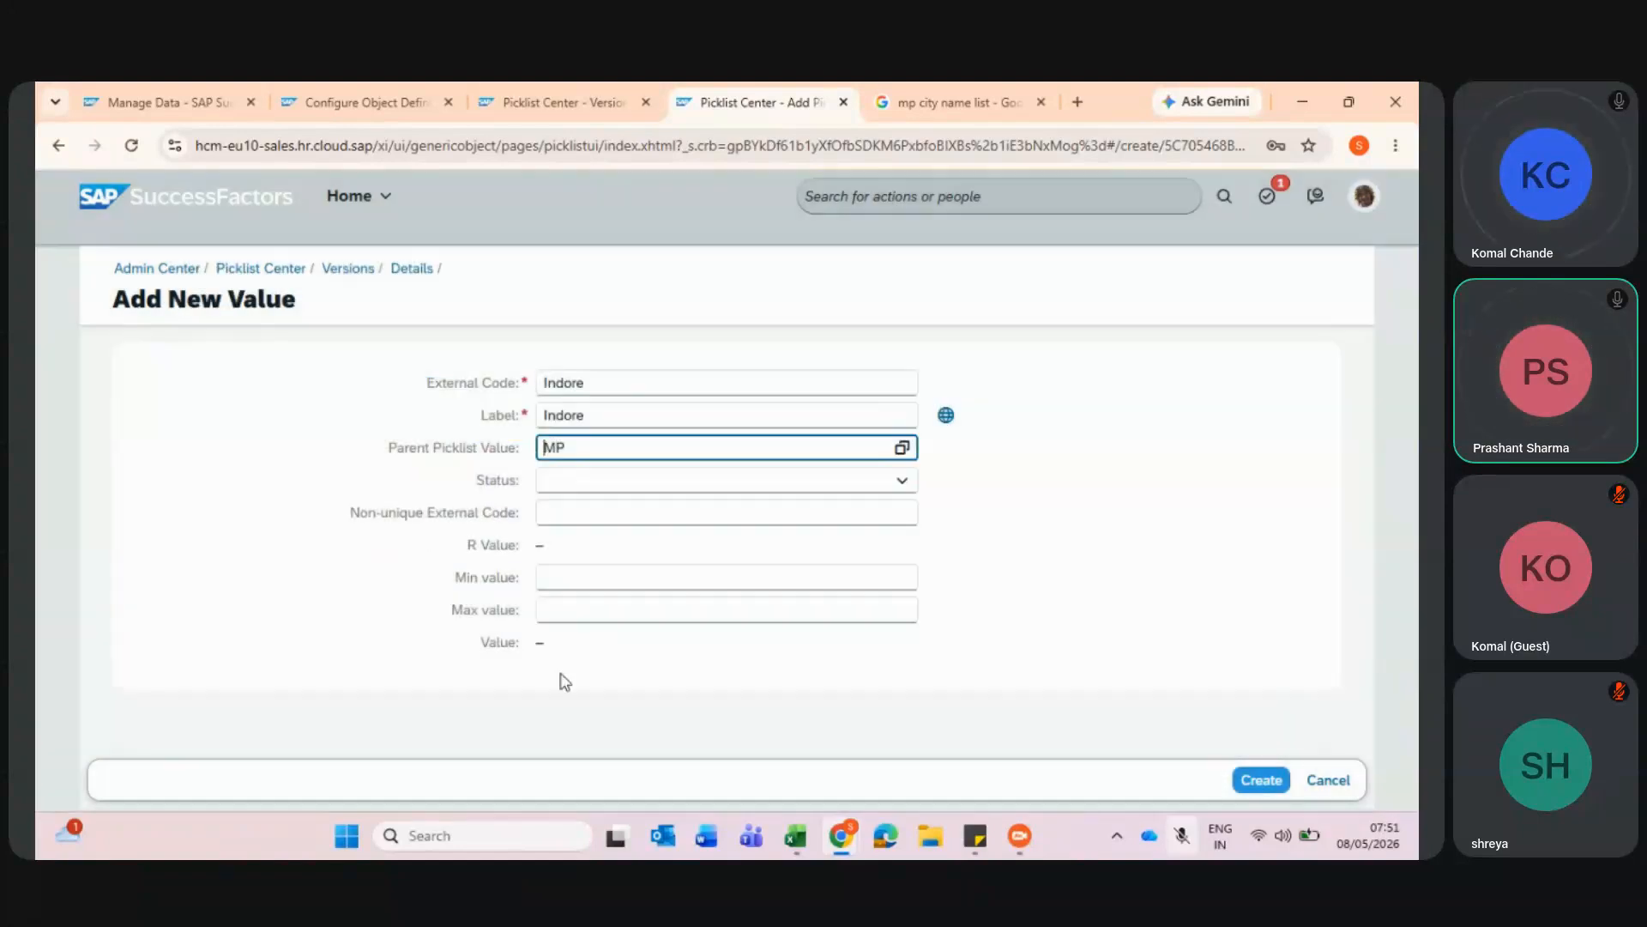
left_click(1268, 781)
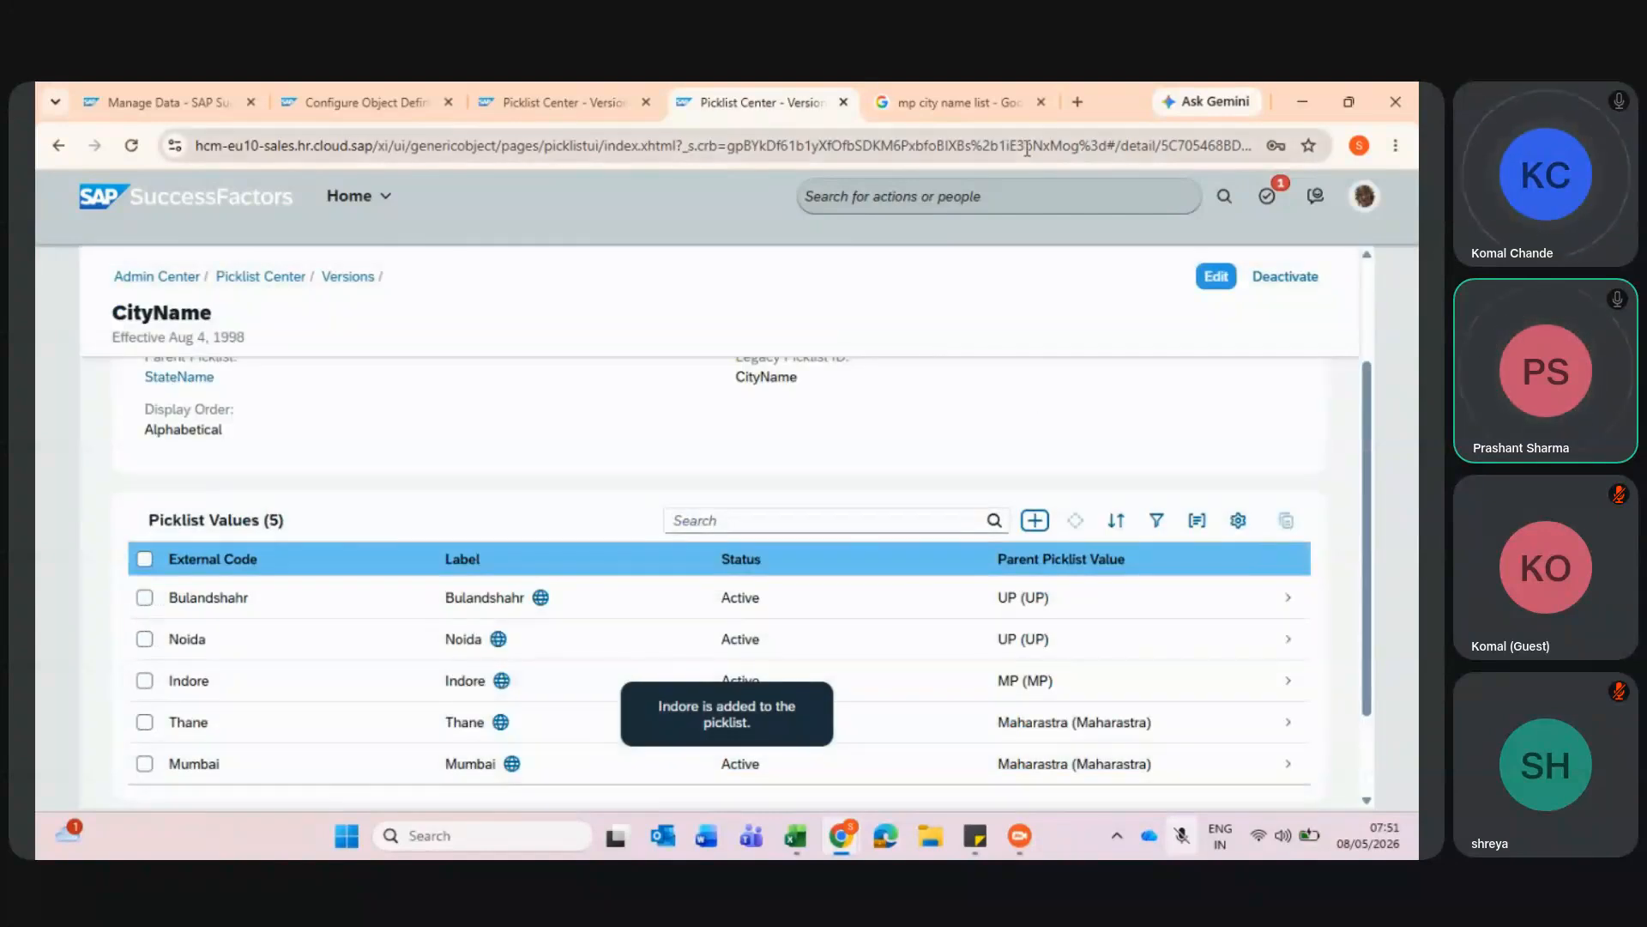
- Check the MP city search results for another city, then add Bhopal to CityName as External Code and Label with Parent Picklist Value MP
left_click(954, 102)
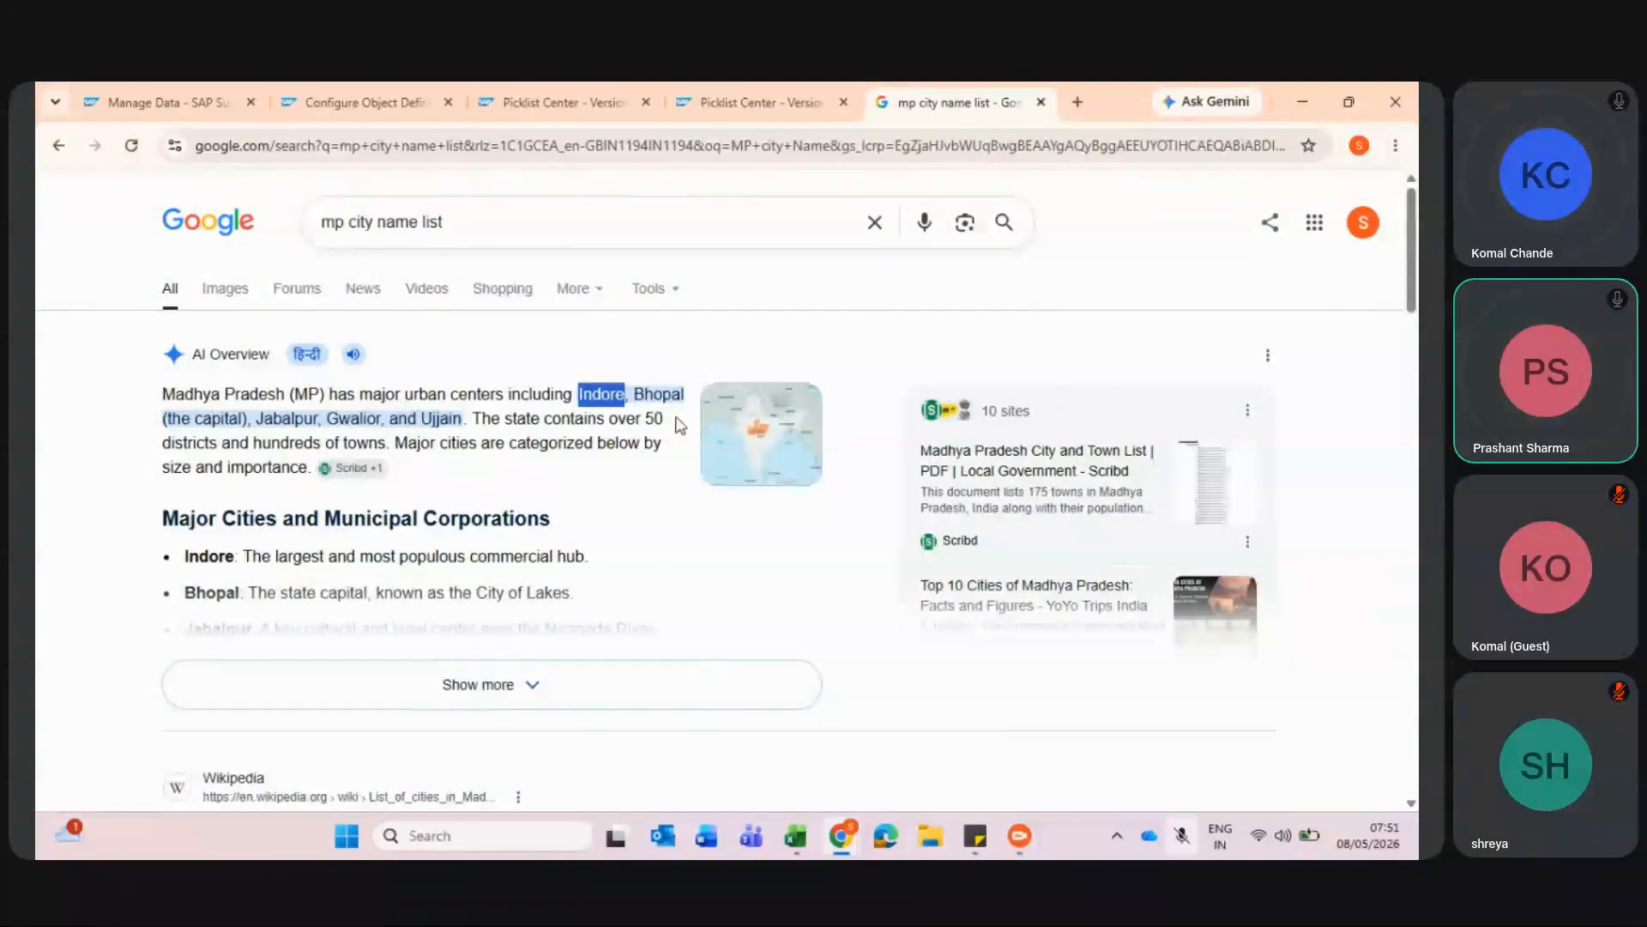
left_click_drag(689, 403, 647, 396)
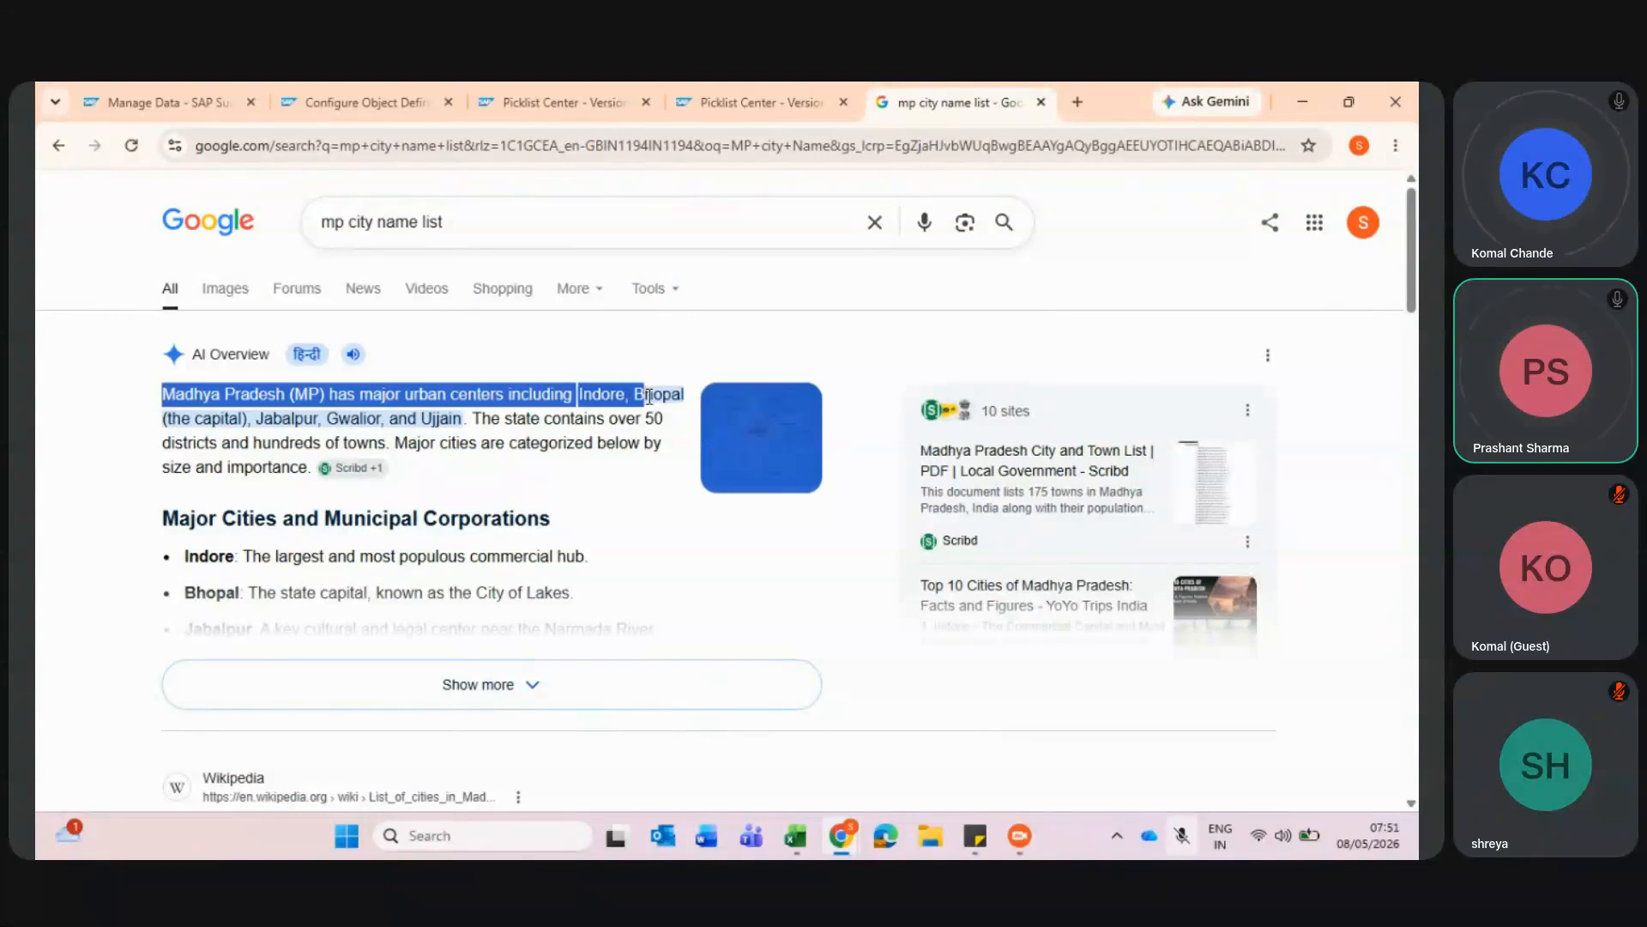
left_click(649, 396)
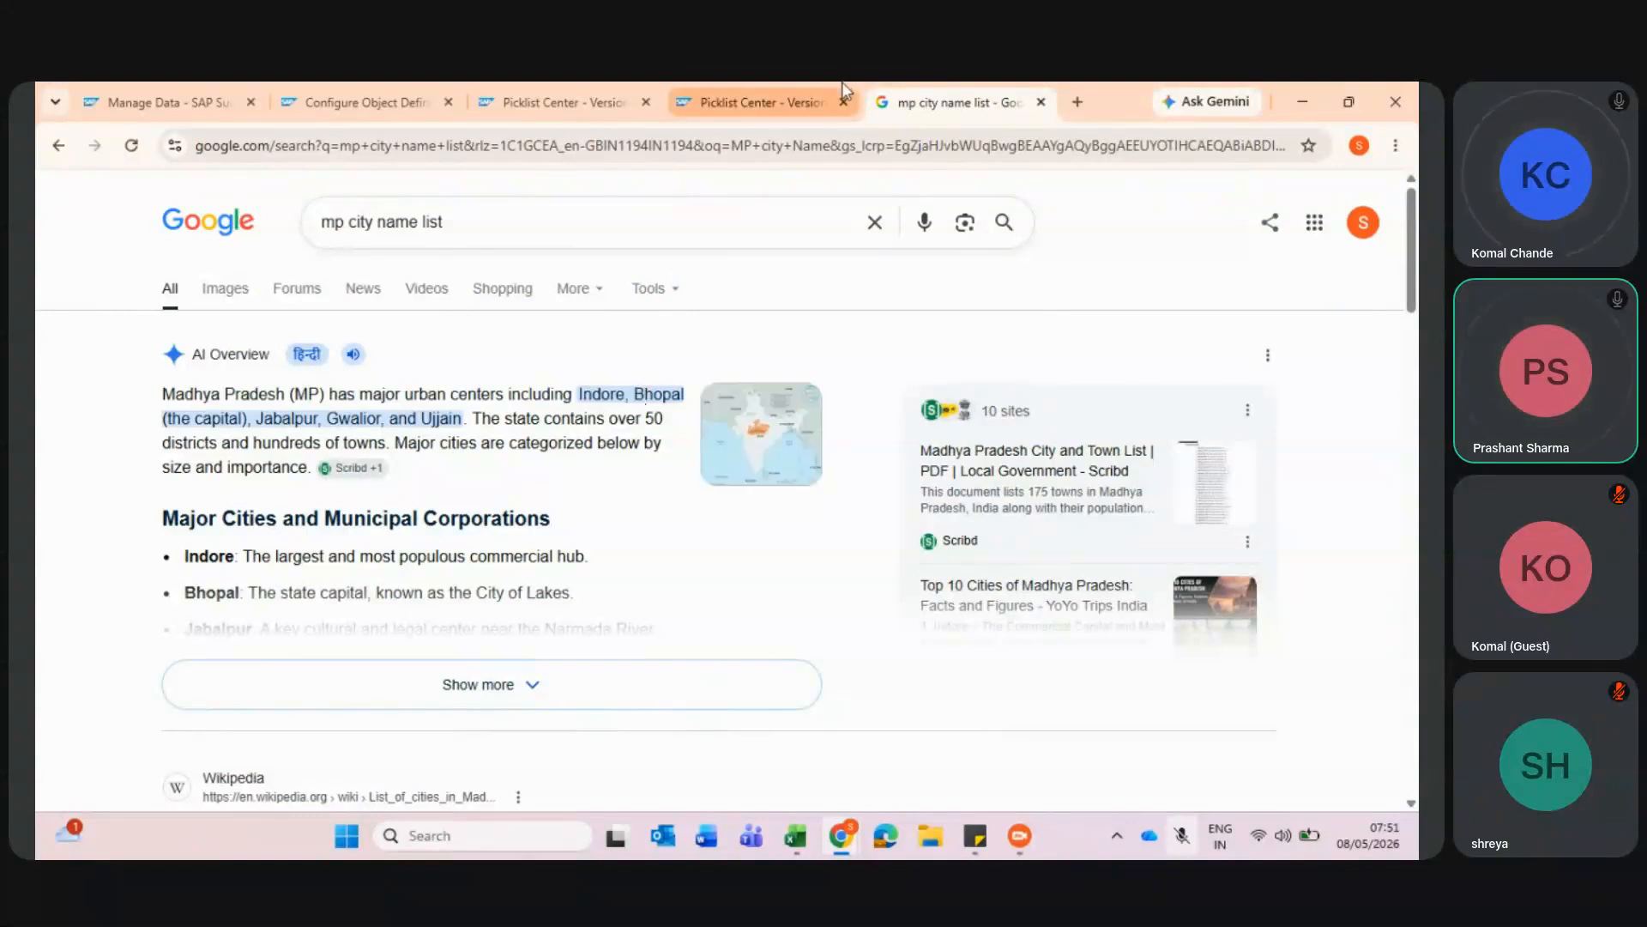
left_click(806, 94)
left_click(1035, 520)
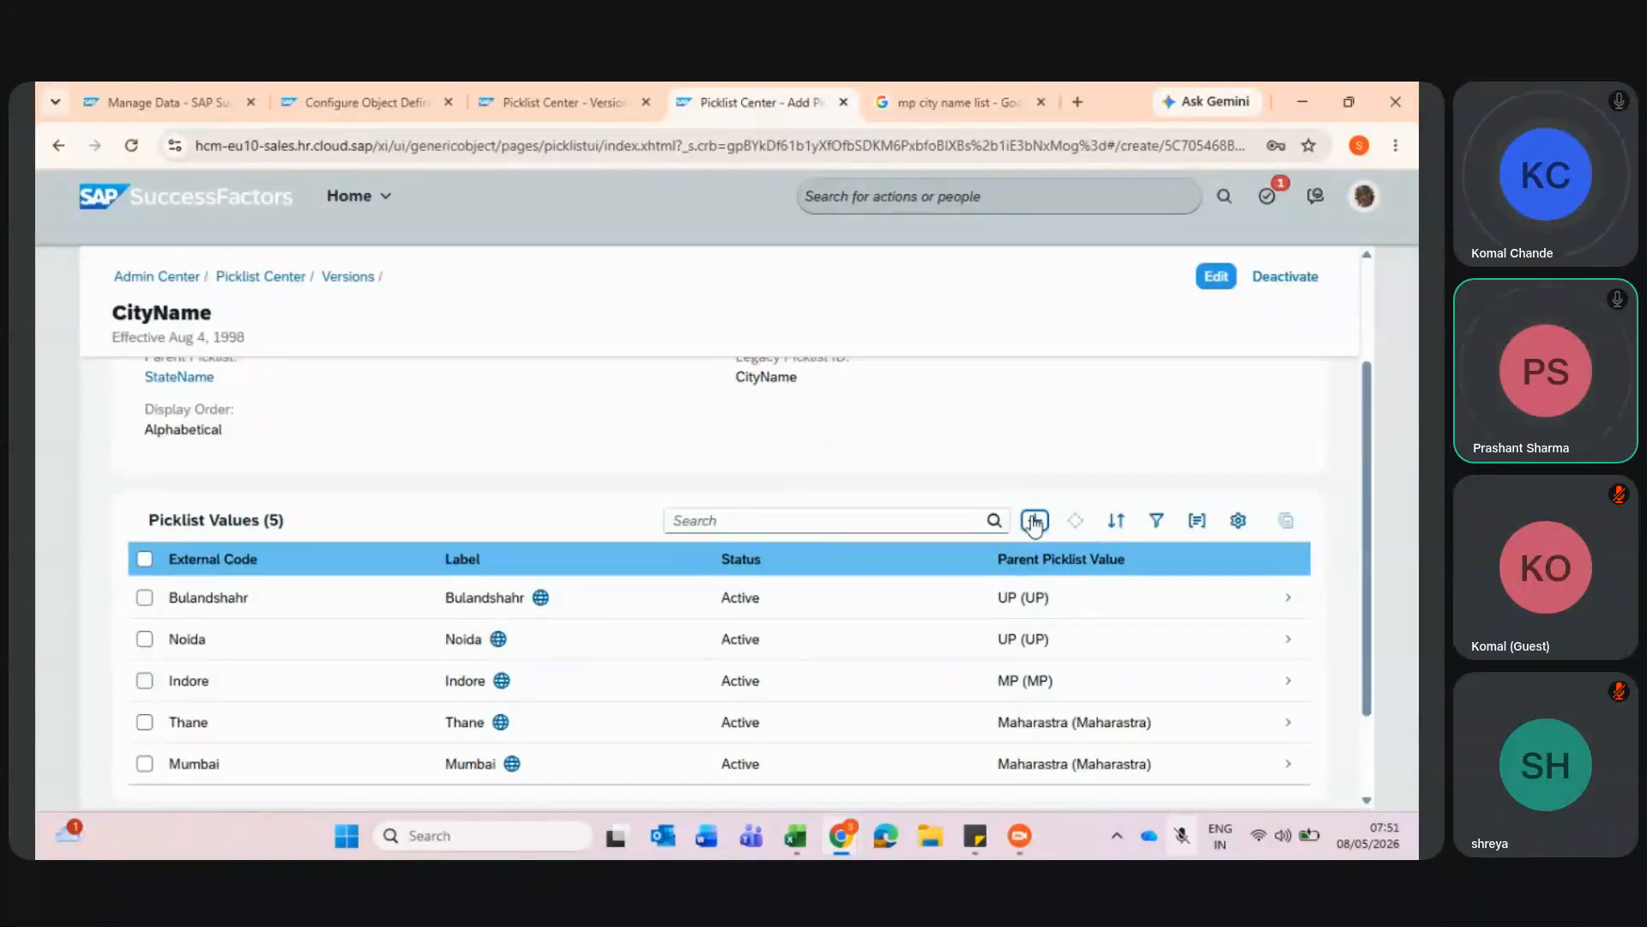
left_click(616, 379)
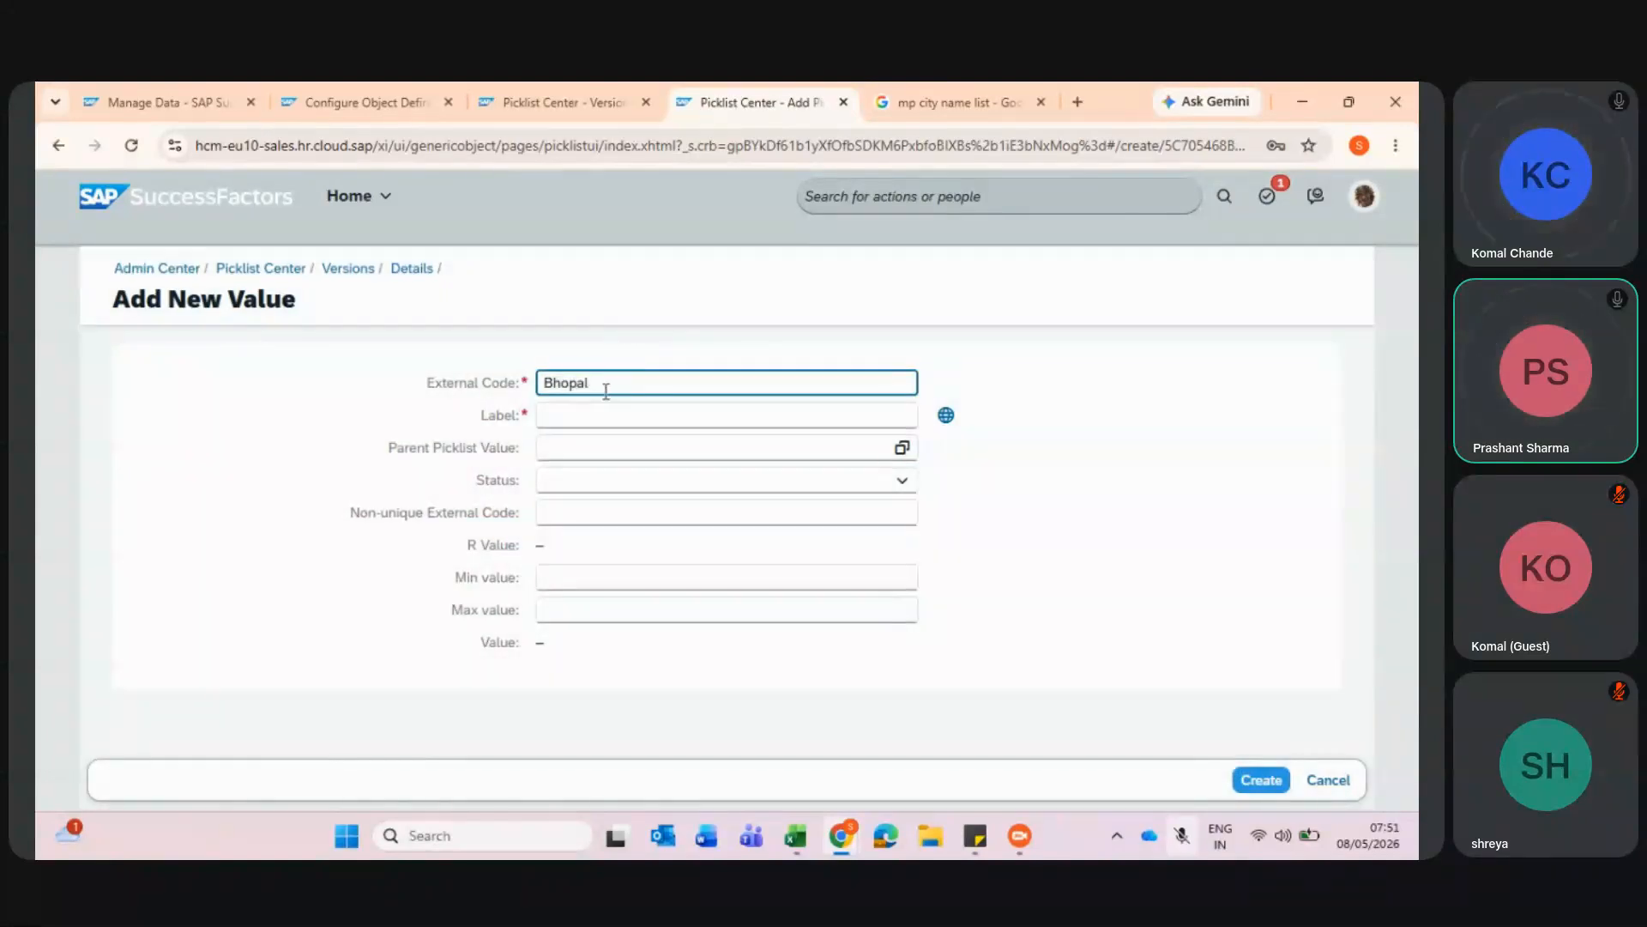
left_click(598, 416)
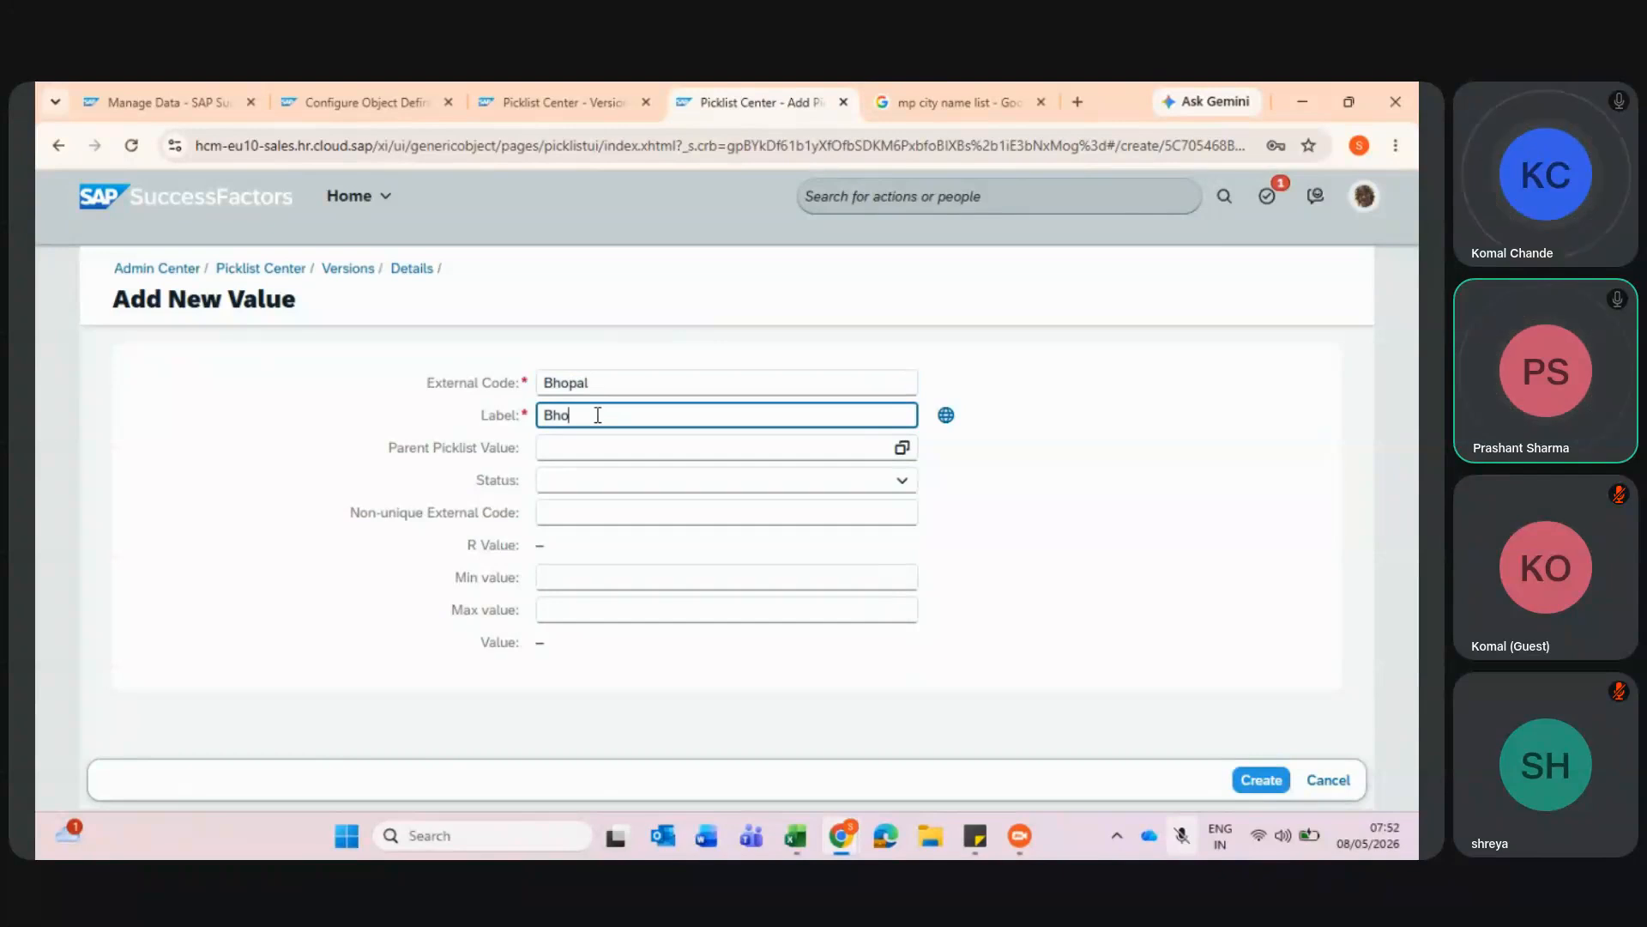
left_click(902, 447)
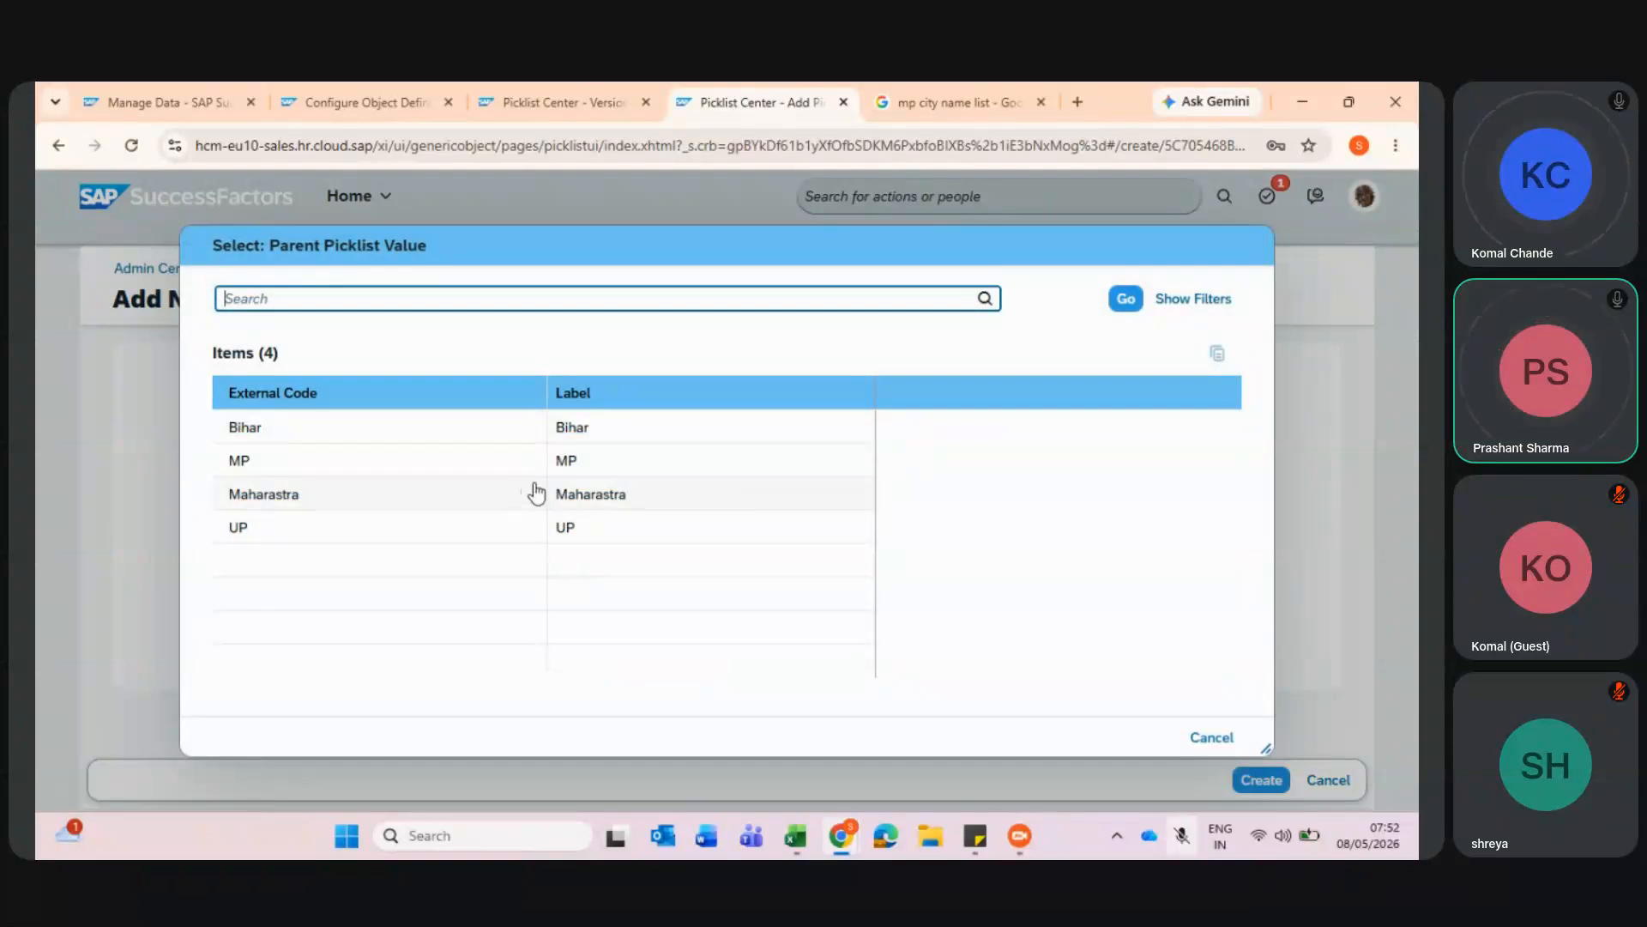
left_click(565, 468)
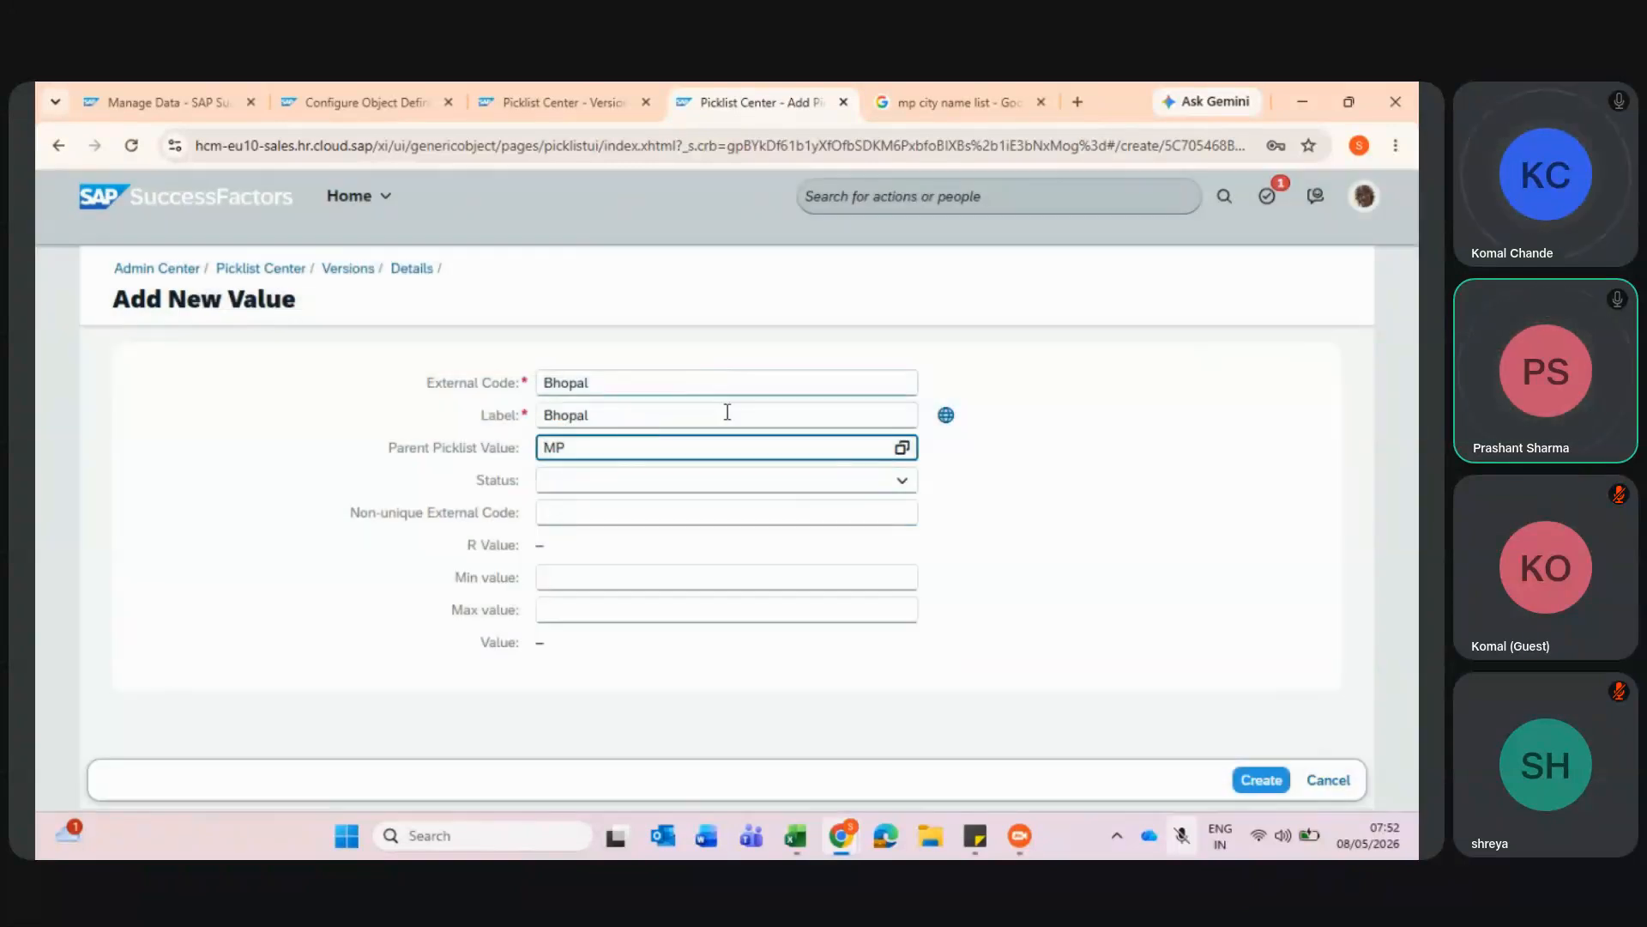
left_click(1261, 779)
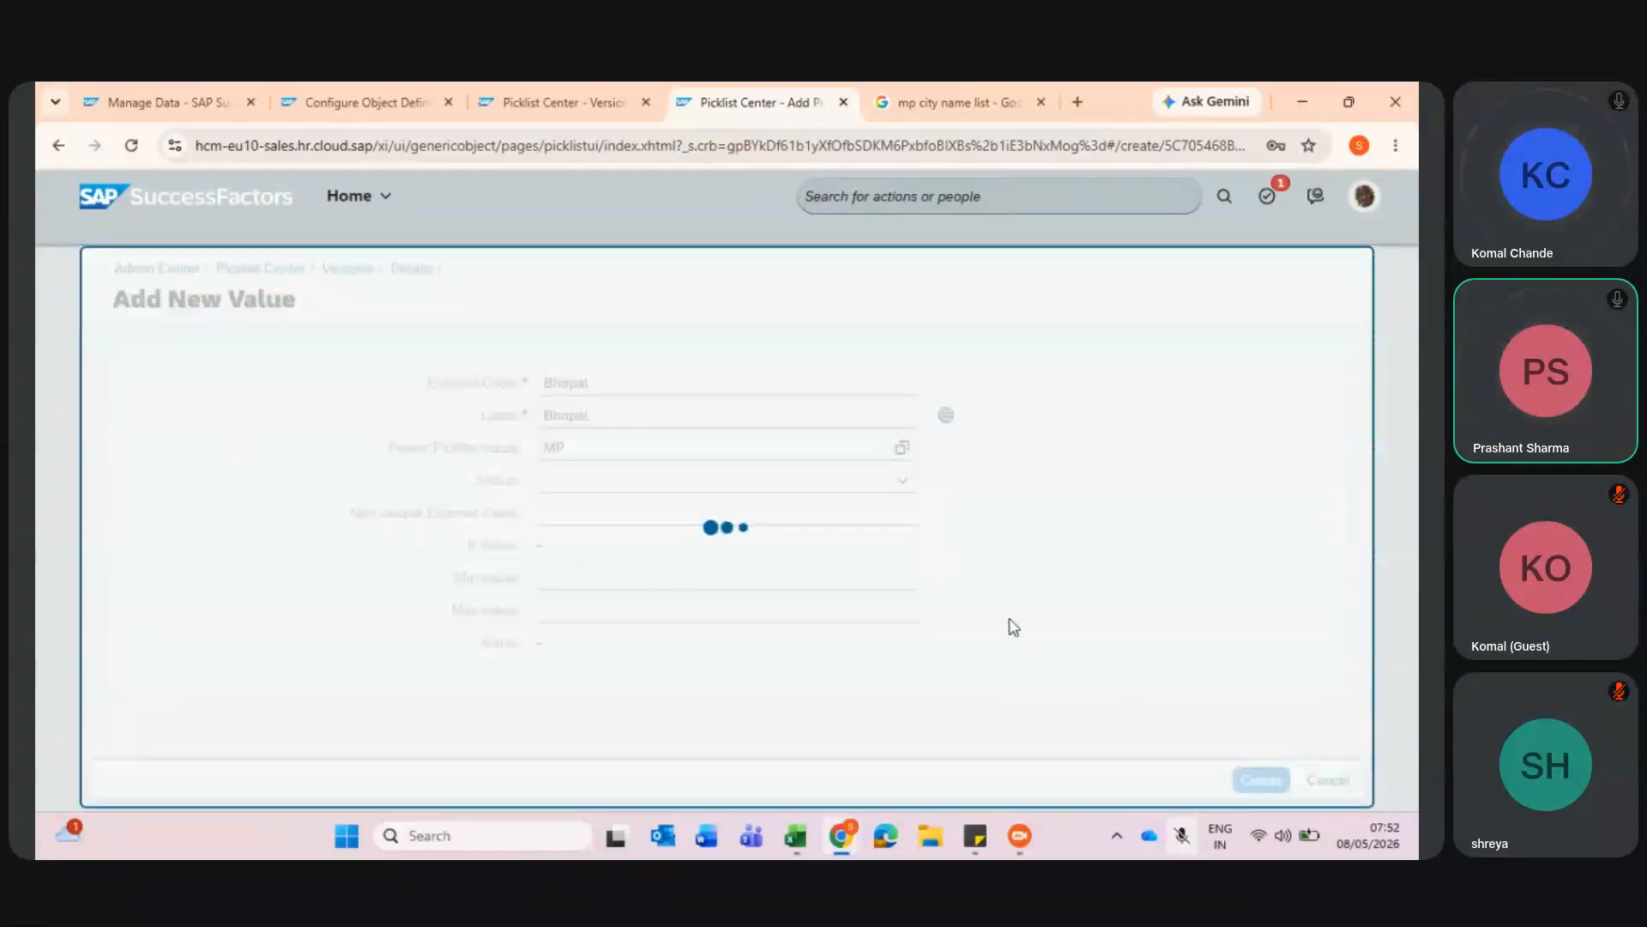
- Open another blank CityName value and change the Google search to "bihar city name list"
left_click(1035, 403)
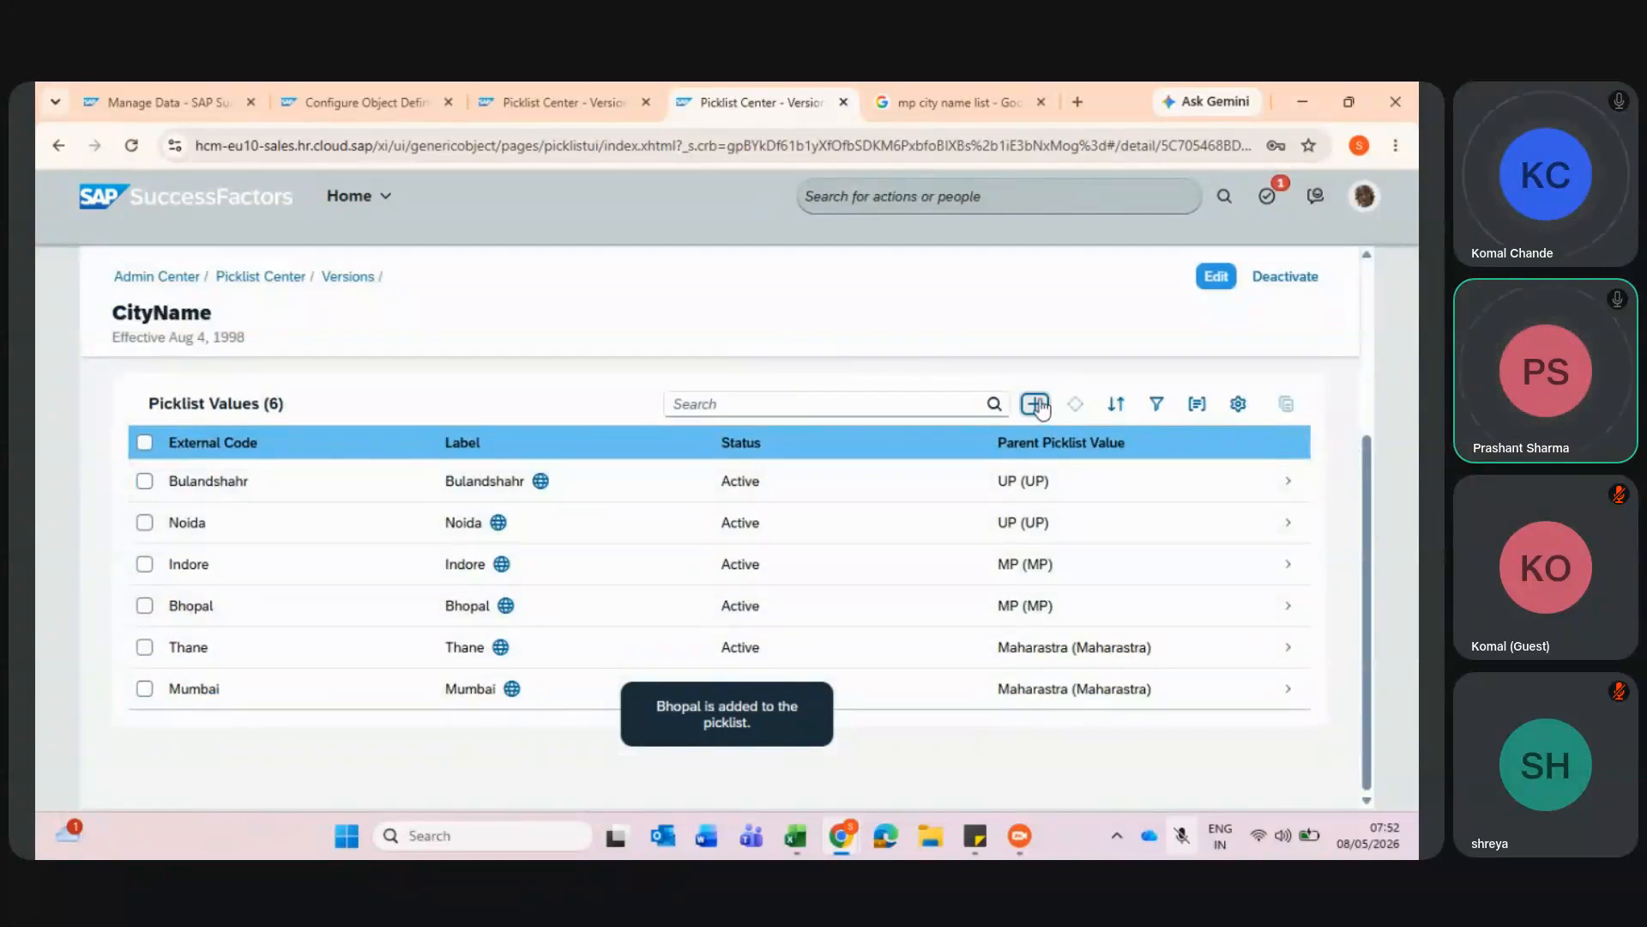
left_click(943, 93)
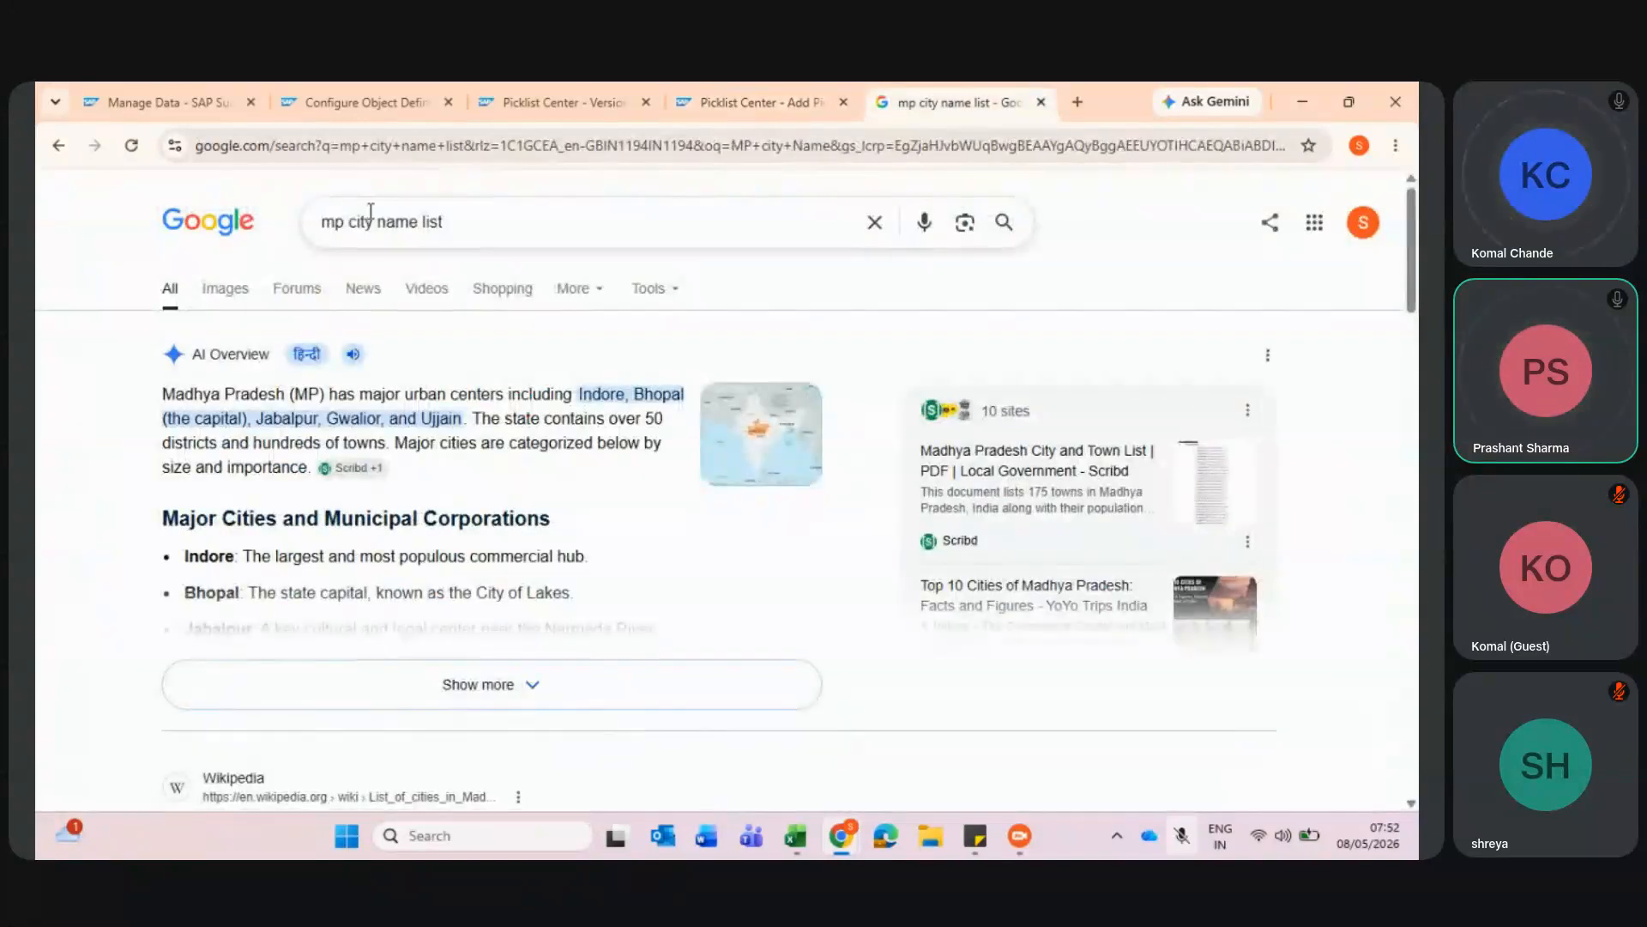
left_click_drag(344, 225, 254, 247)
key("BackSpace")
type("bihar")
key("Return")
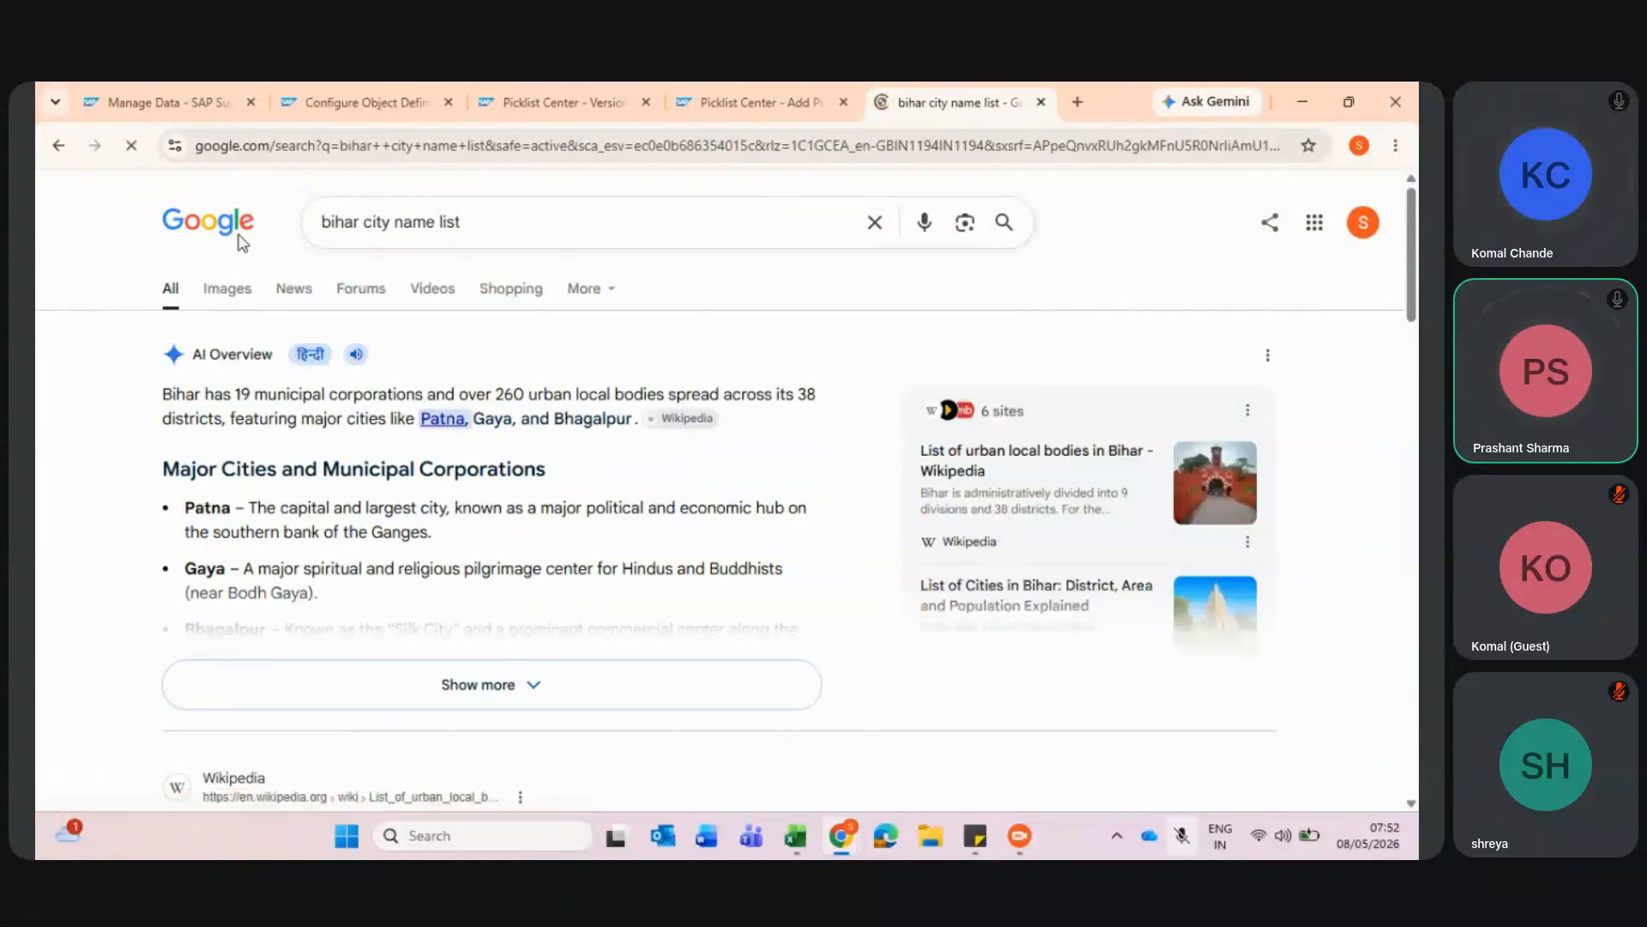
- Back in Picklist Center, create the CityName value Patna with External Code and Label Patna and Parent Picklist Value Bihar
left_click(760, 93)
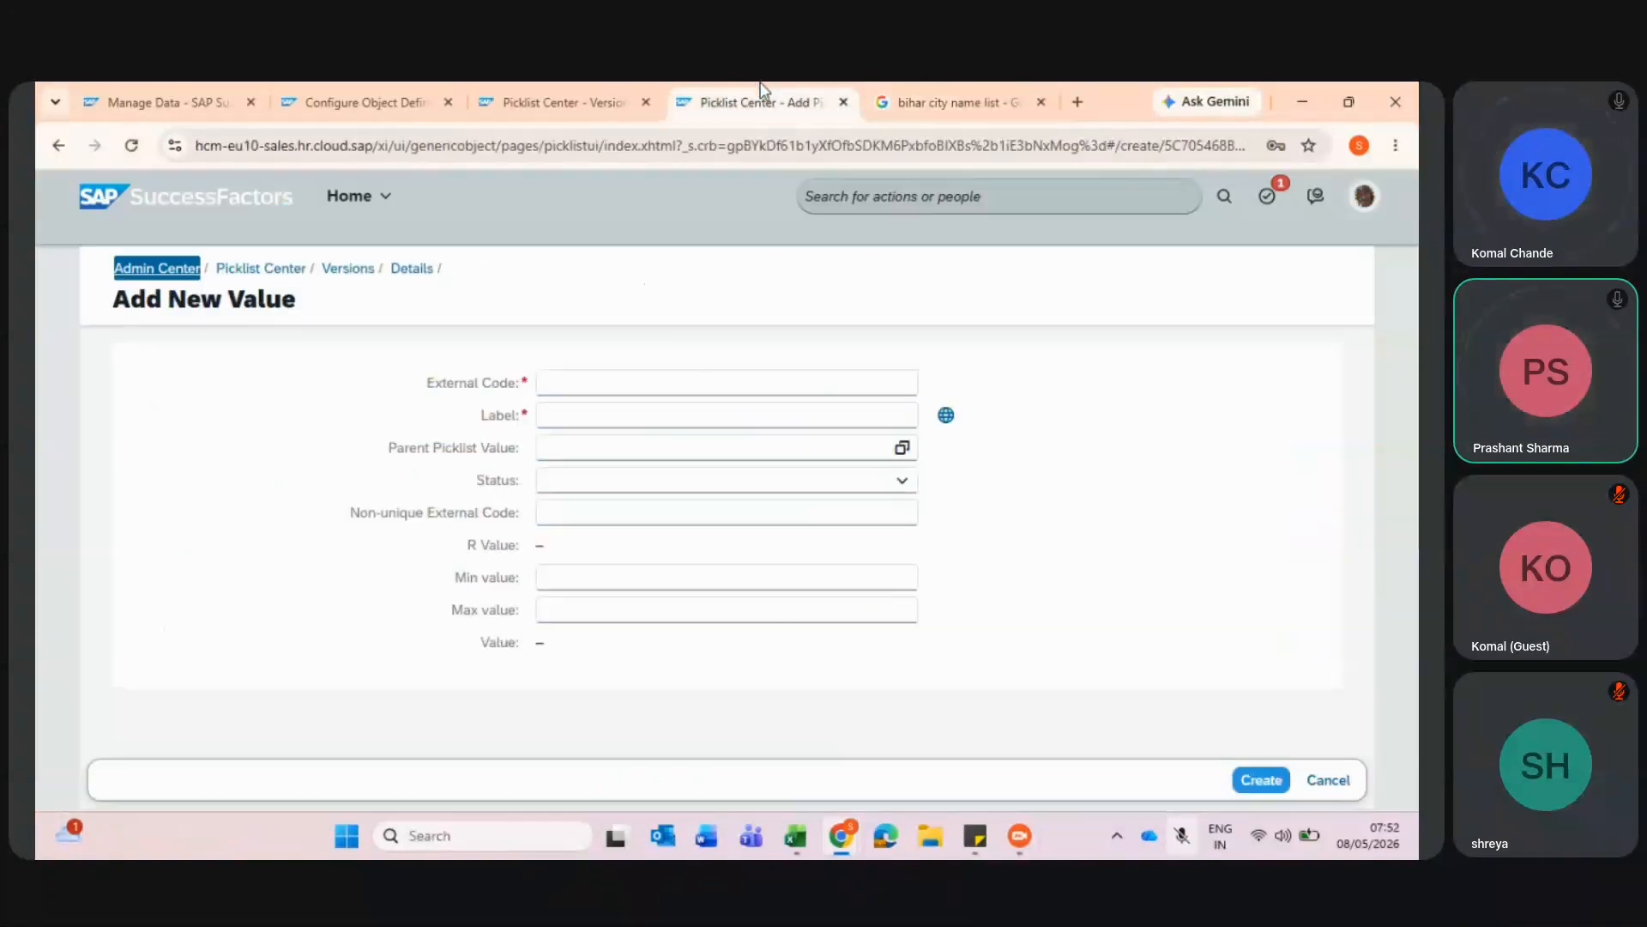
left_click(700, 377)
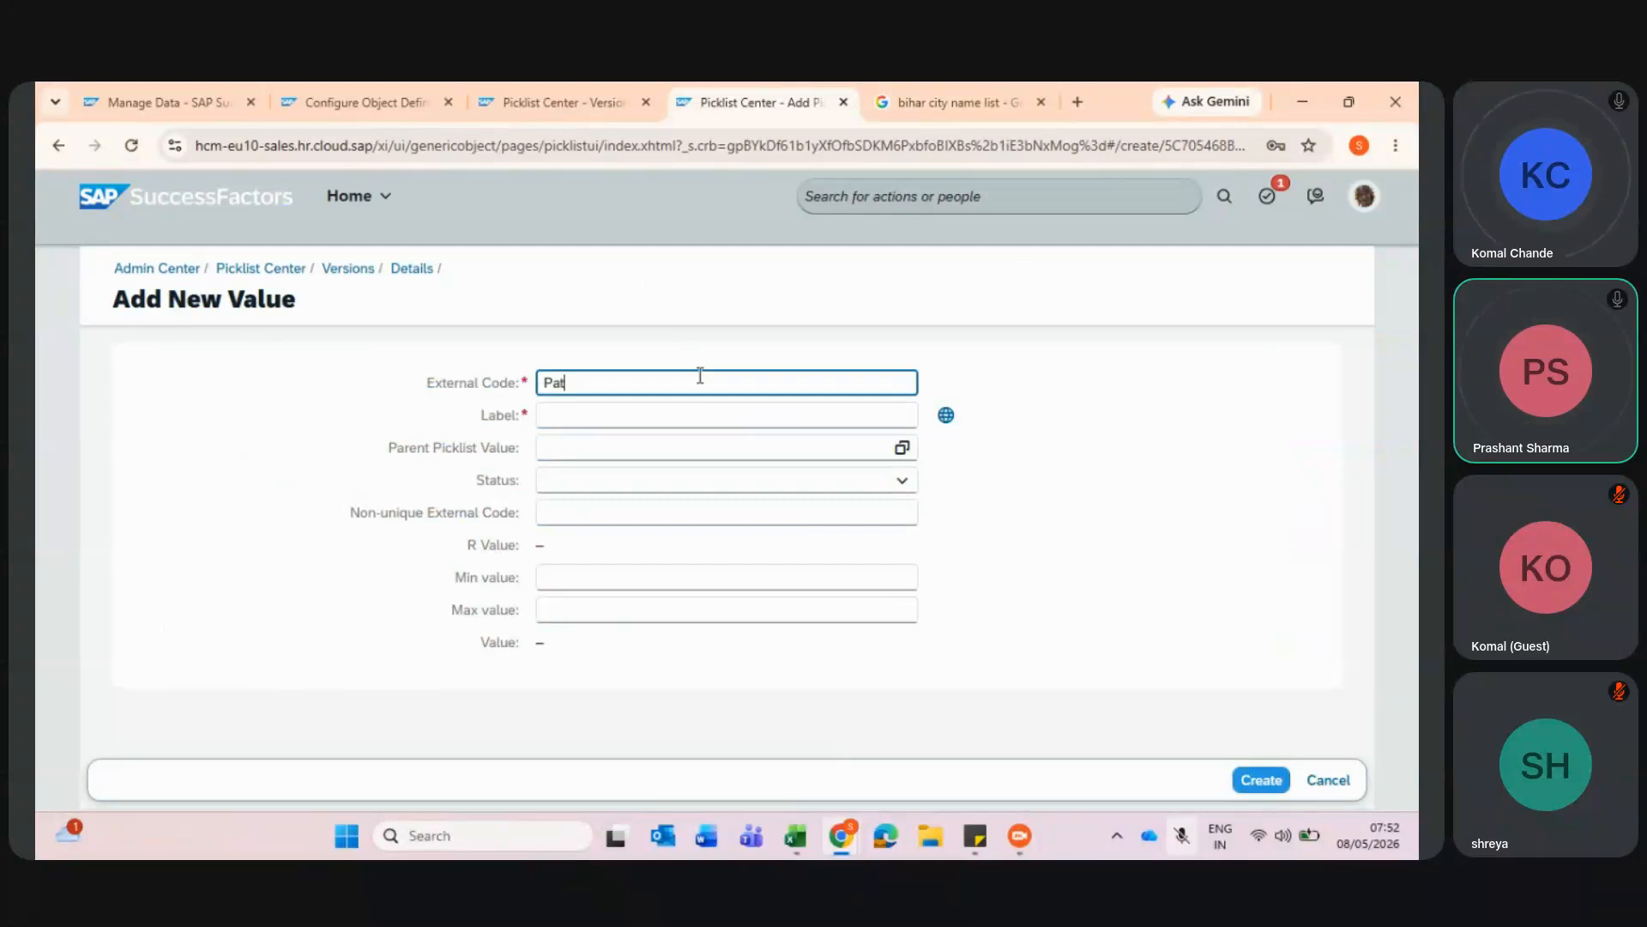
left_click(667, 422)
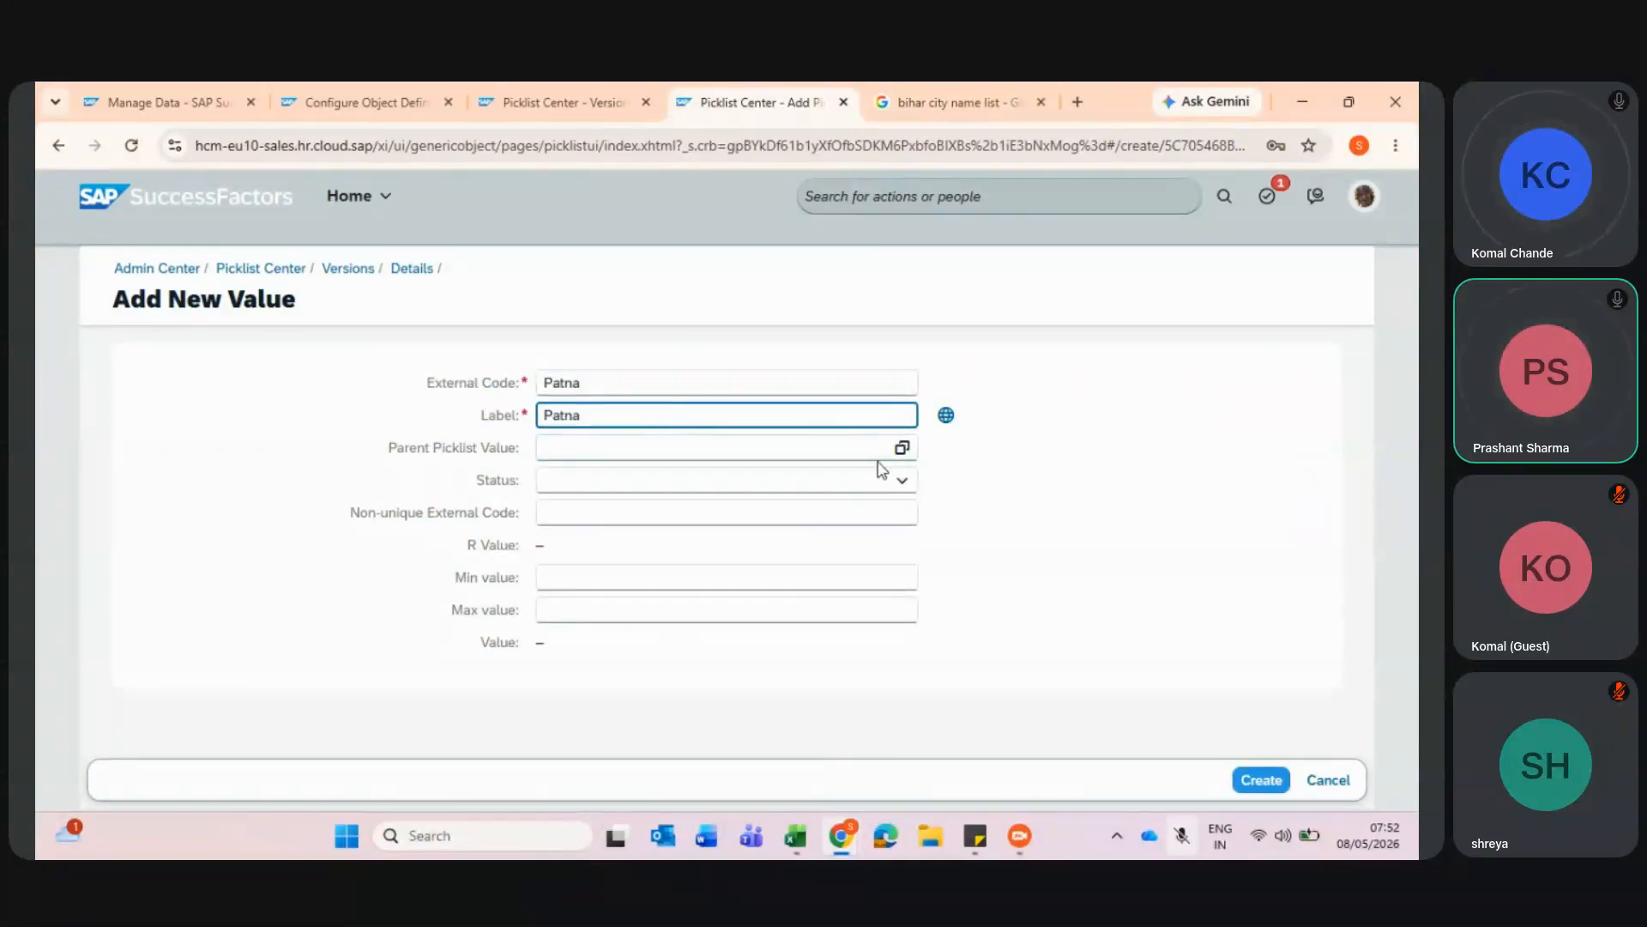
left_click(902, 447)
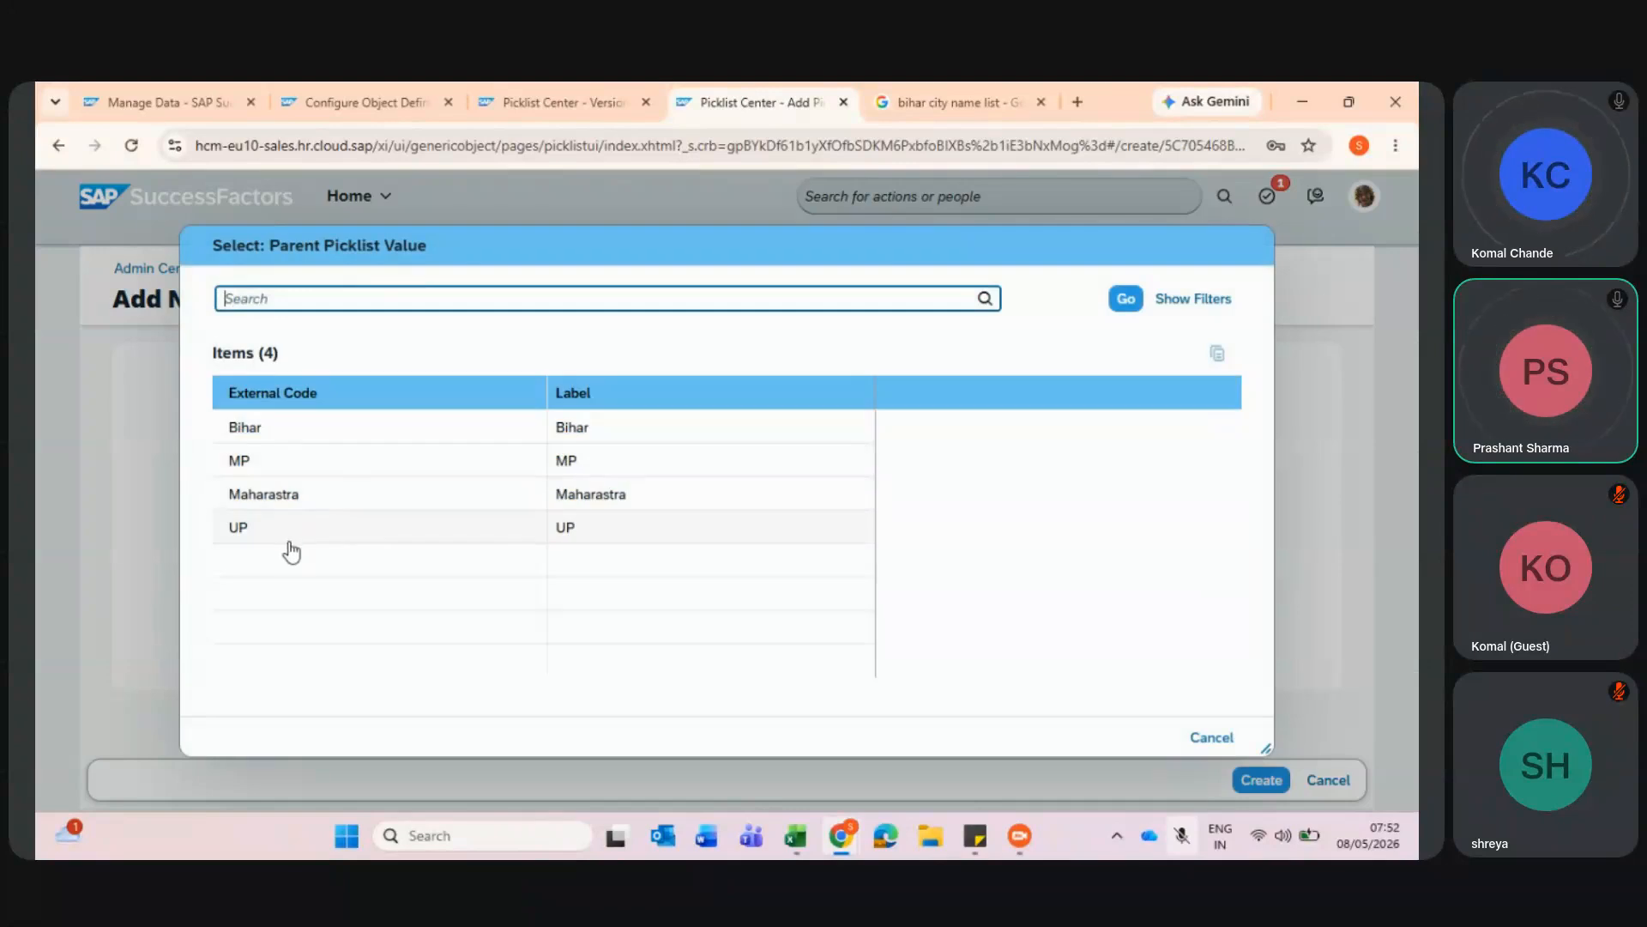
left_click(305, 427)
left_click(1258, 778)
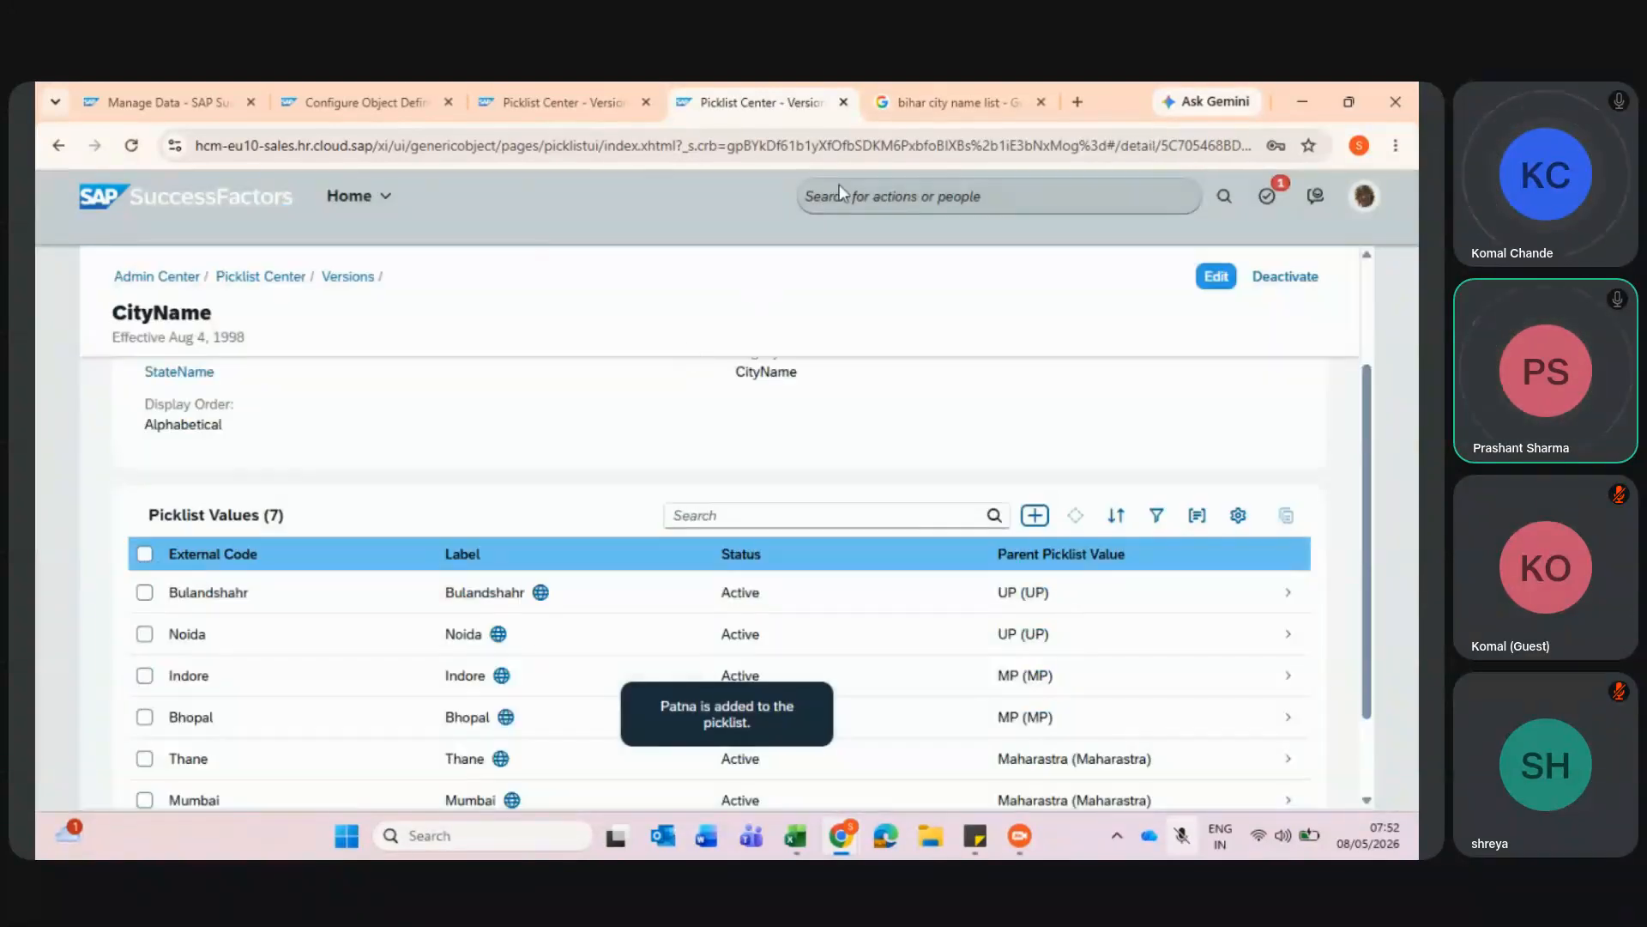
- Check the Bihar city search results for another city, then add Gaya to CityName as External Code and Label with Parent Picklist Value Bihar
left_click(952, 102)
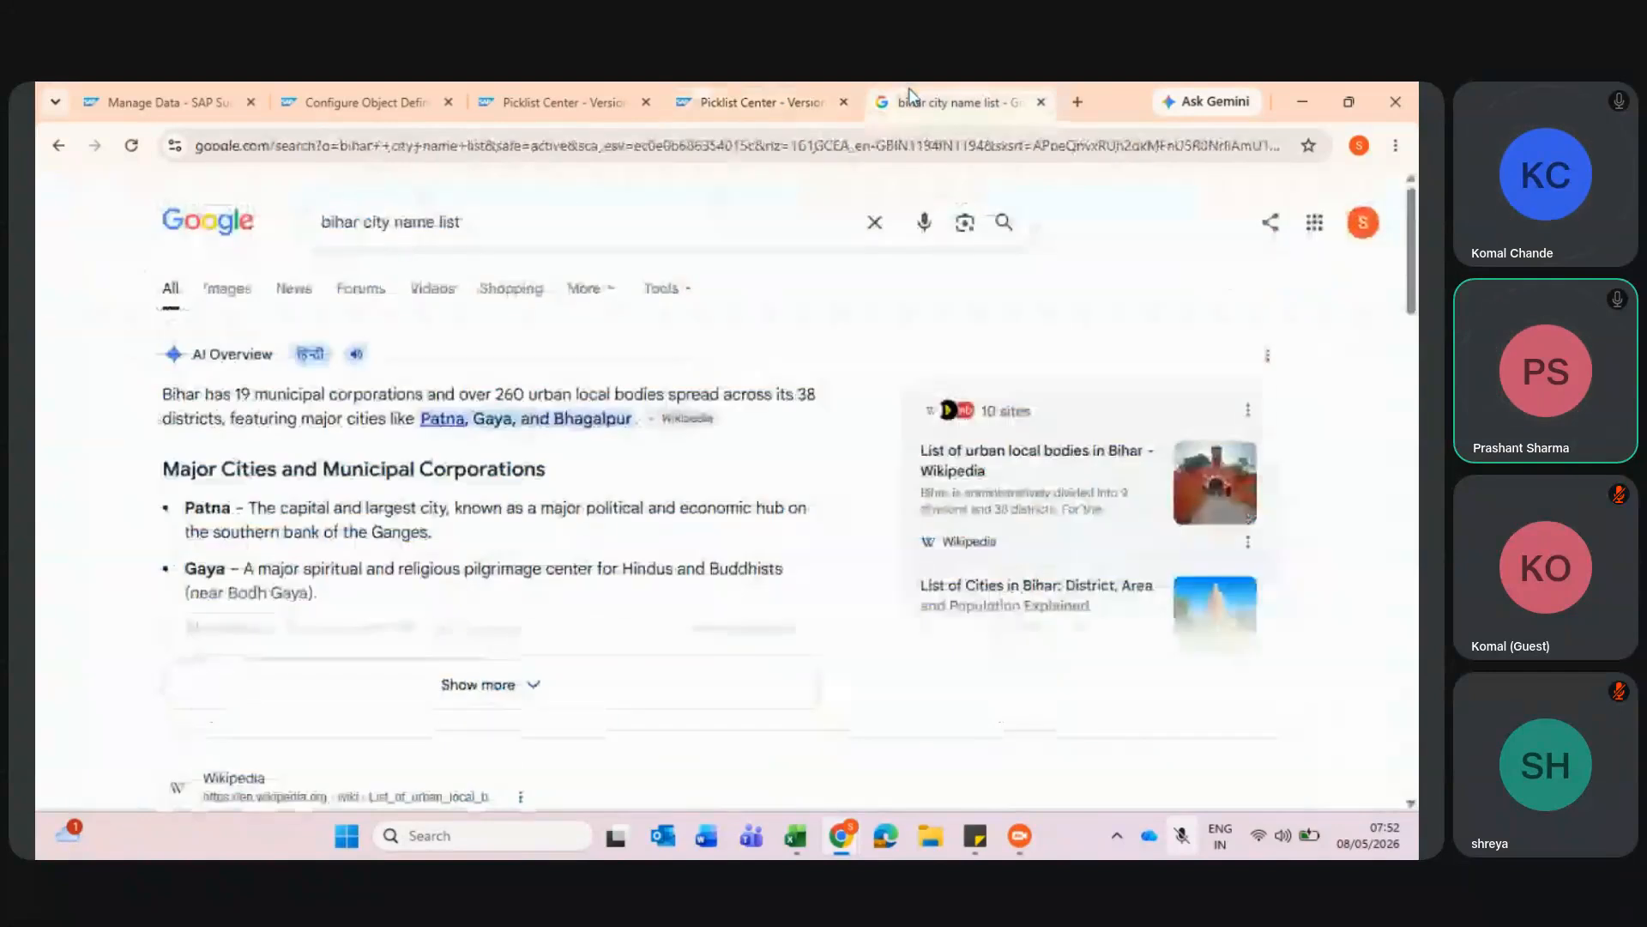
left_click(792, 83)
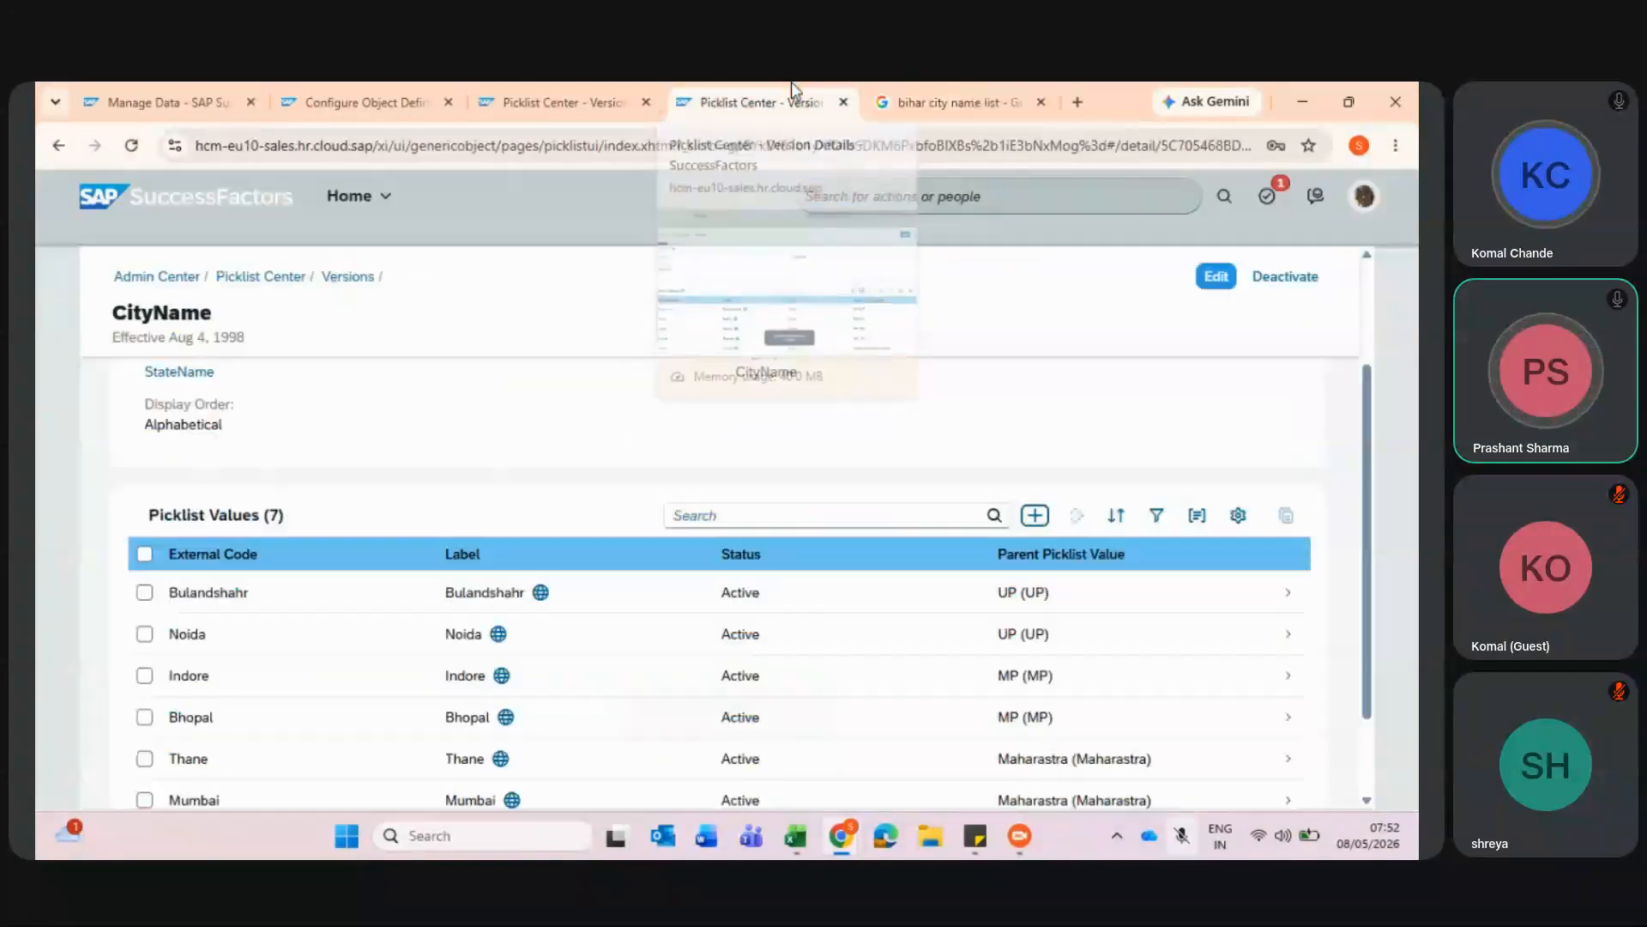
left_click(1017, 85)
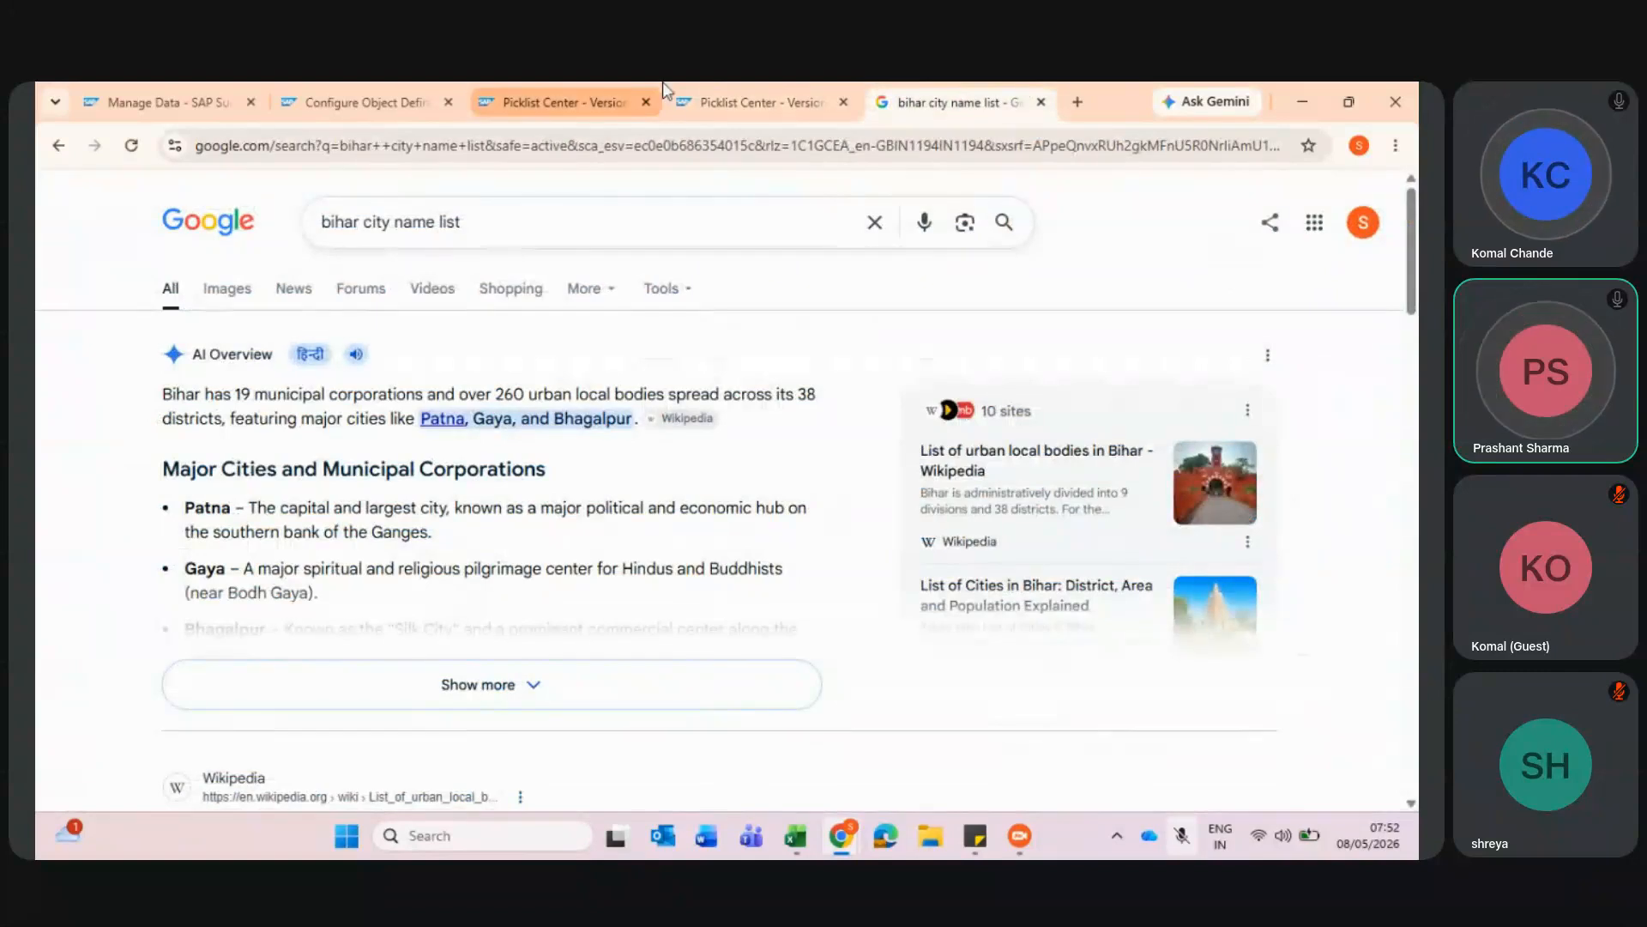
left_click(755, 99)
left_click(1037, 515)
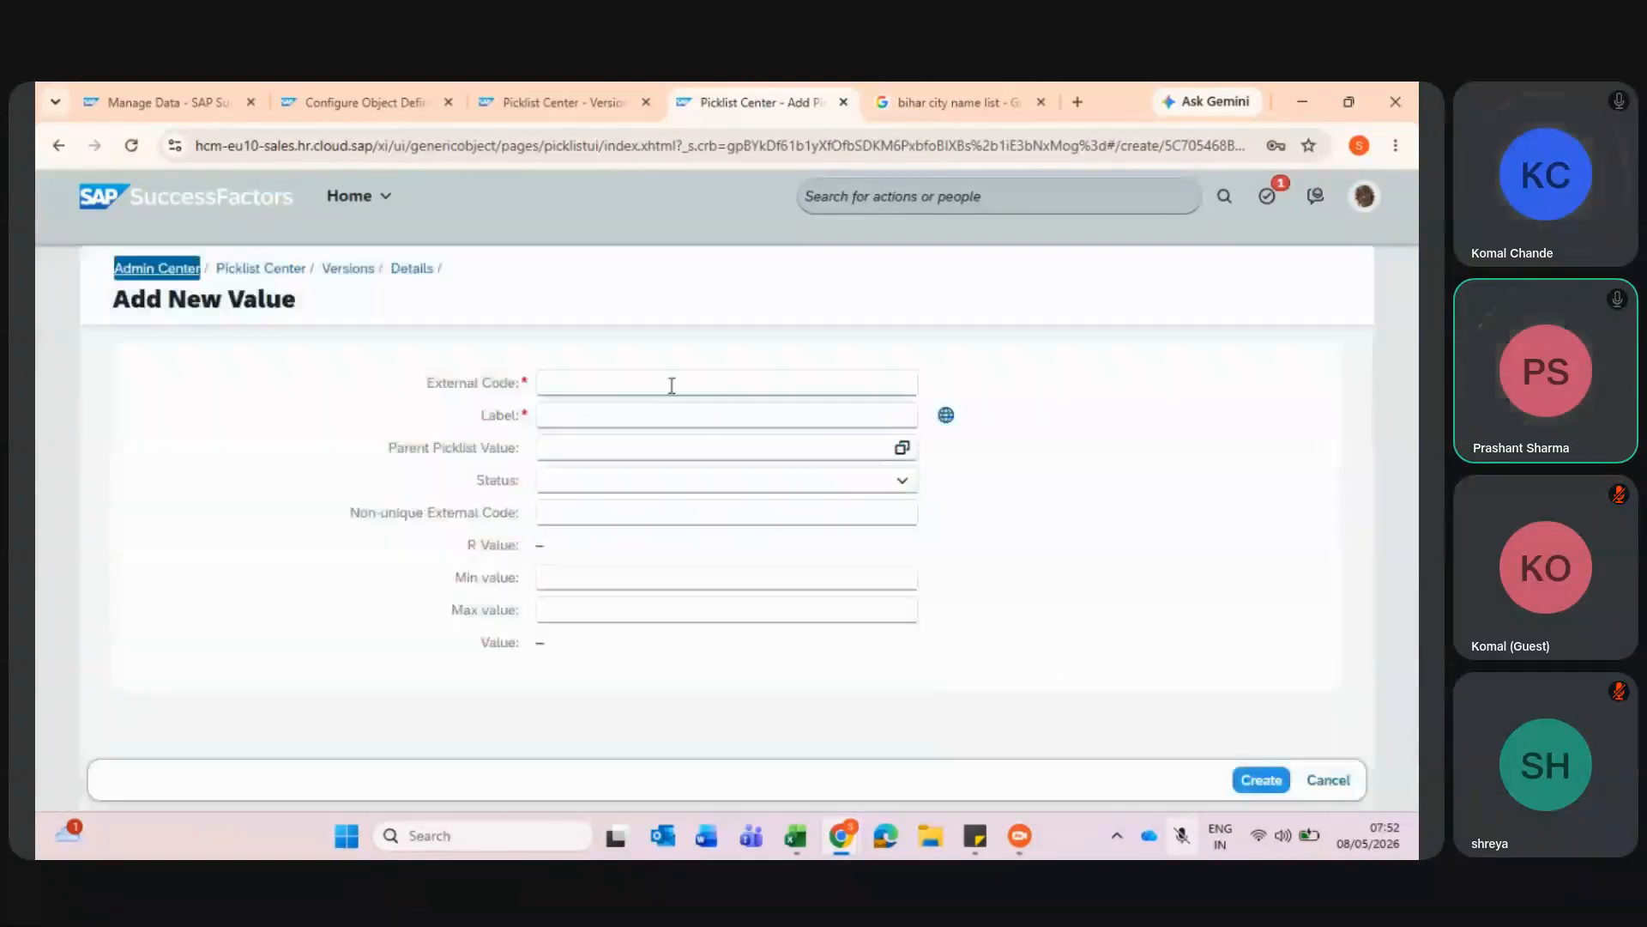
left_click(670, 383)
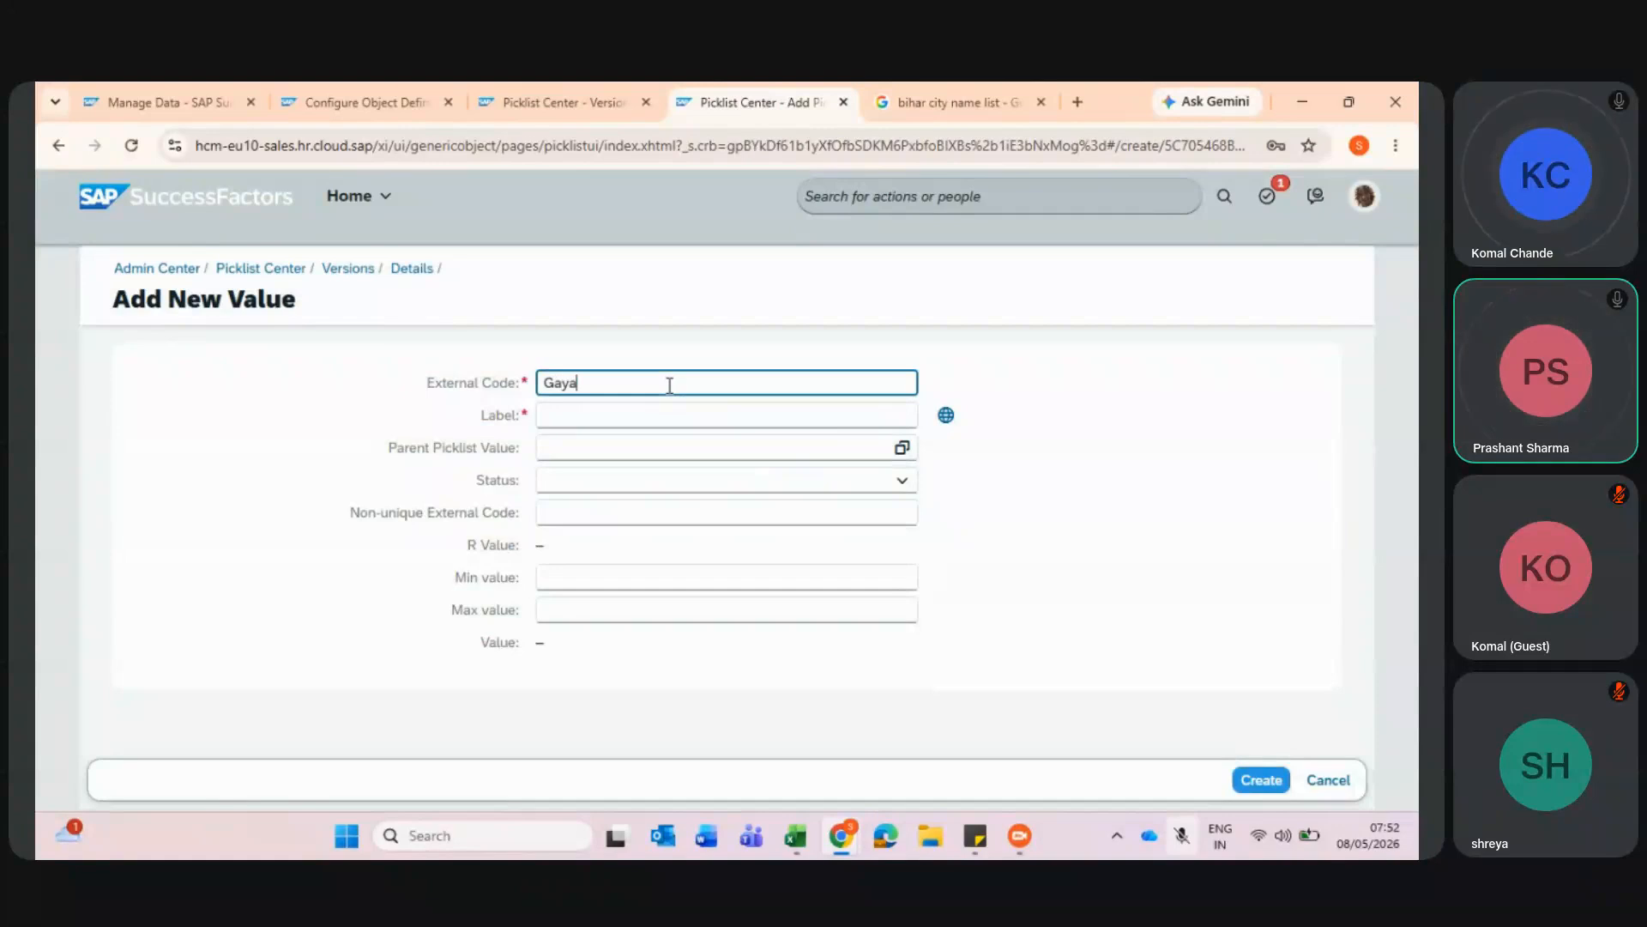
left_click(658, 417)
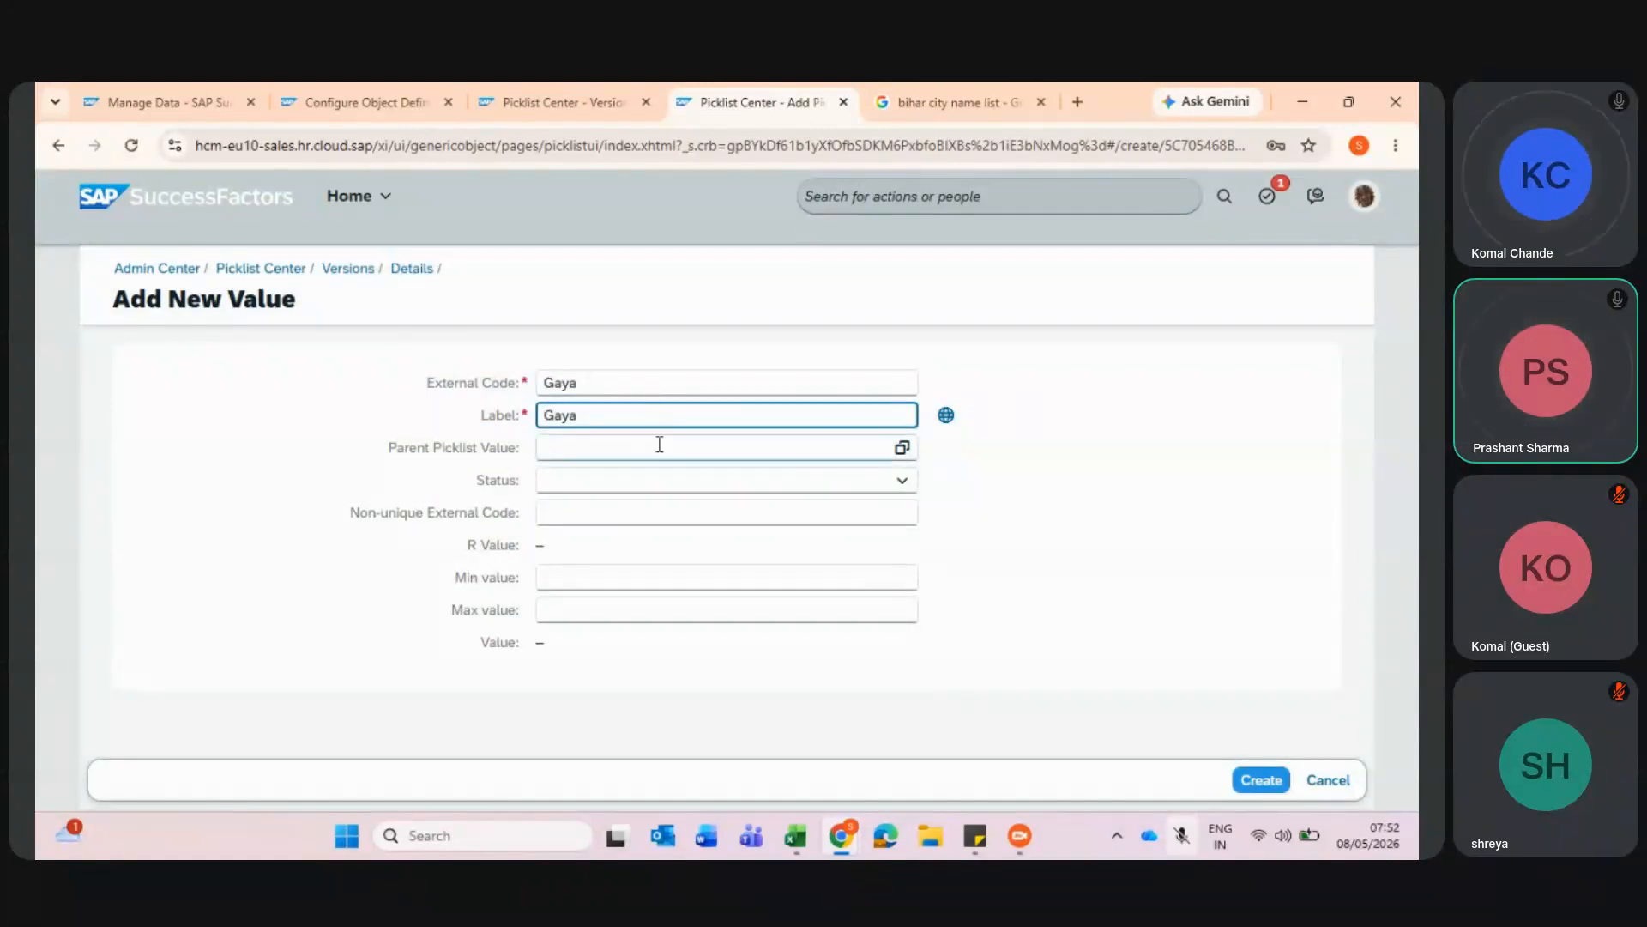
left_click(902, 447)
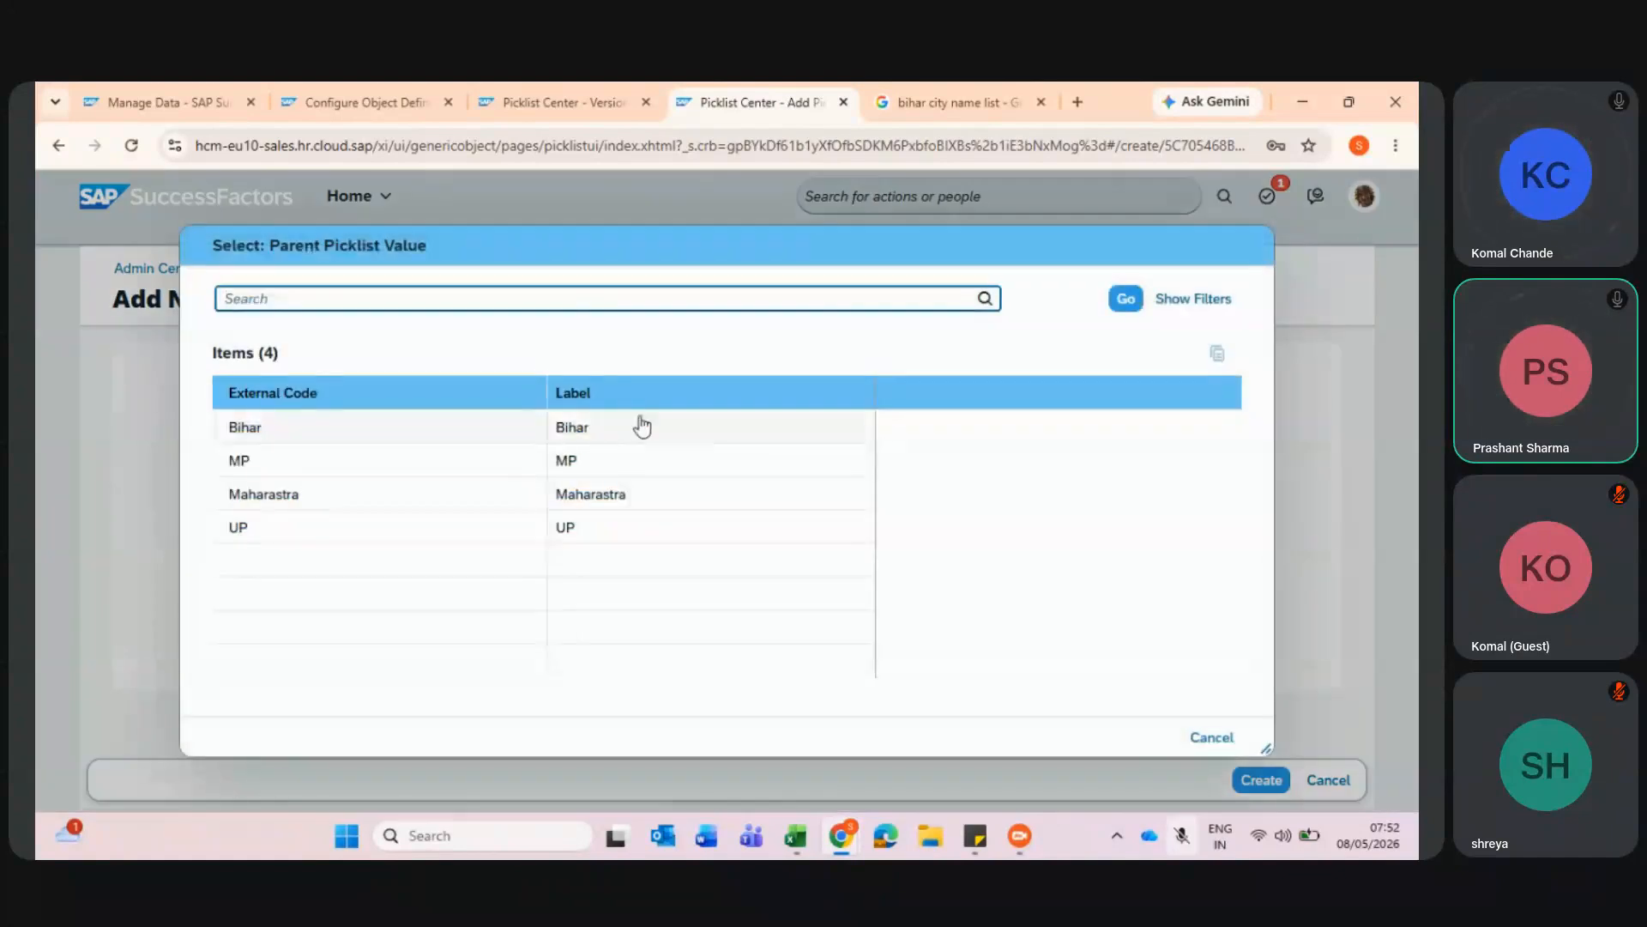
left_click(574, 428)
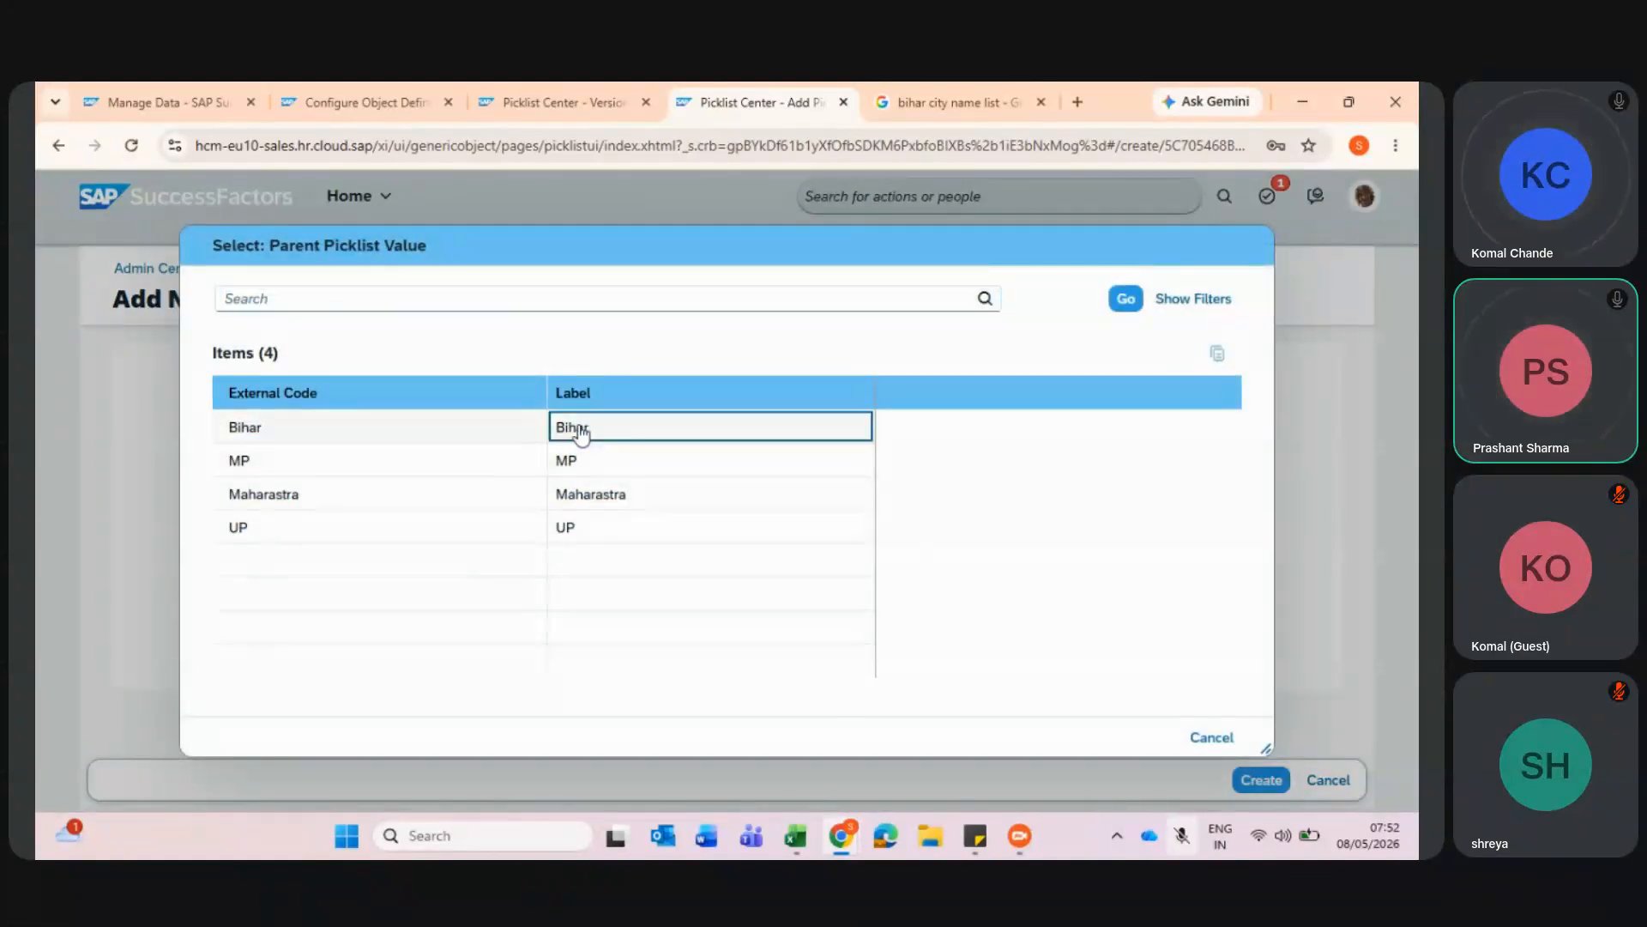
left_click(1249, 781)
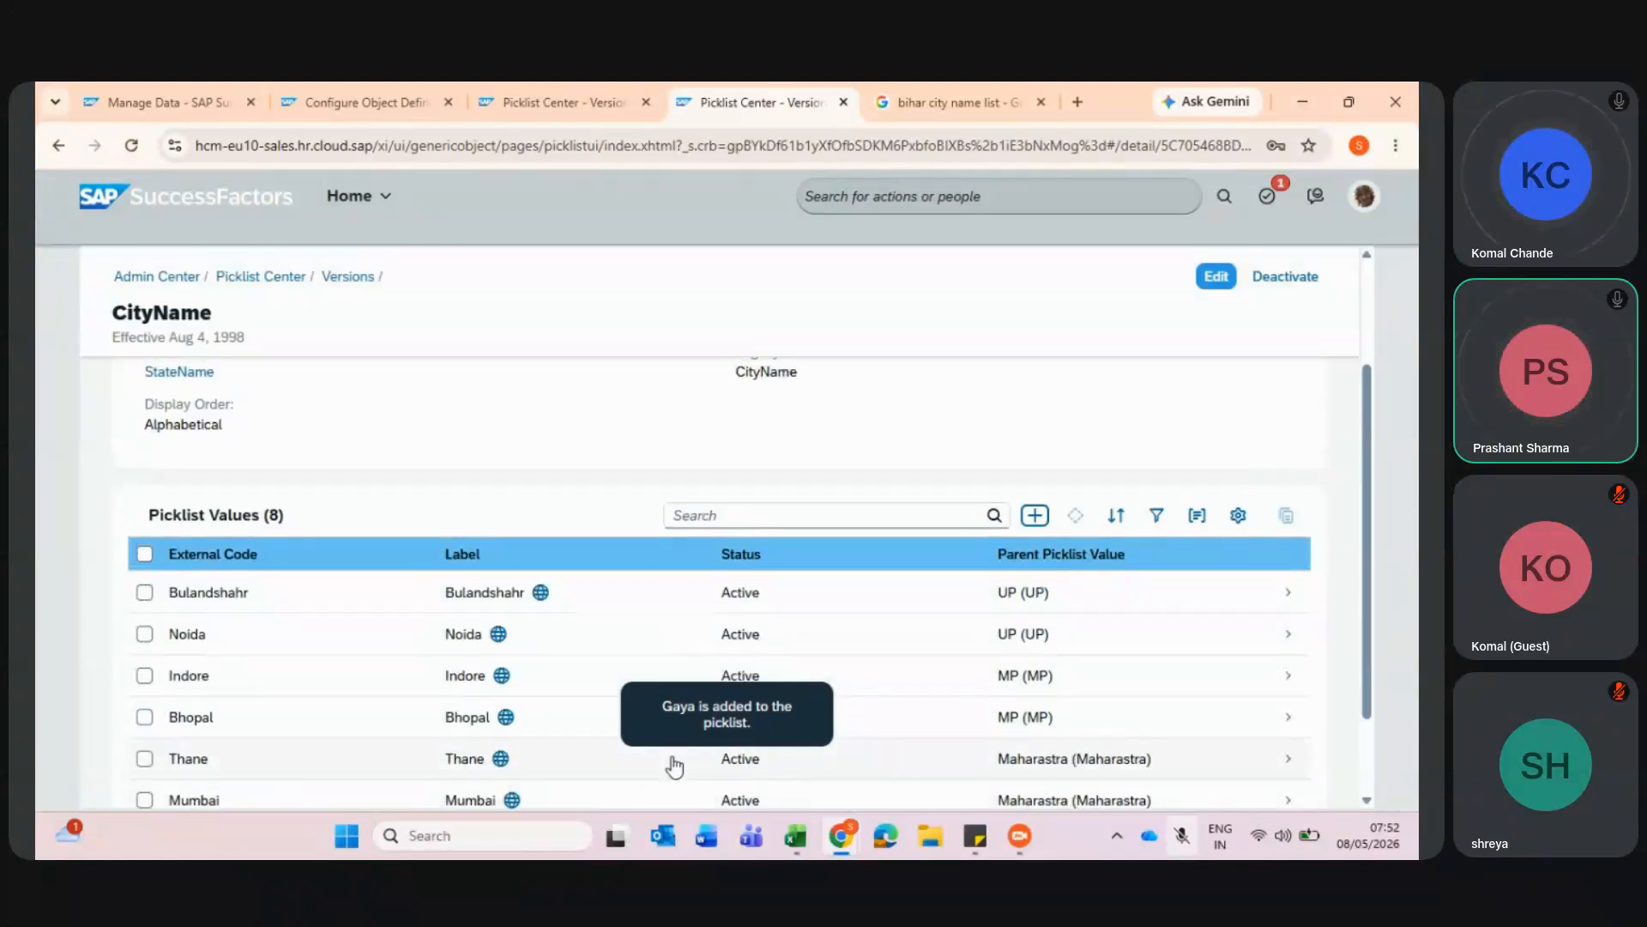
- Review the CityName picklist's Parent Picklist setting and the parent value assigned to each city
scroll(675, 766, "down", 3)
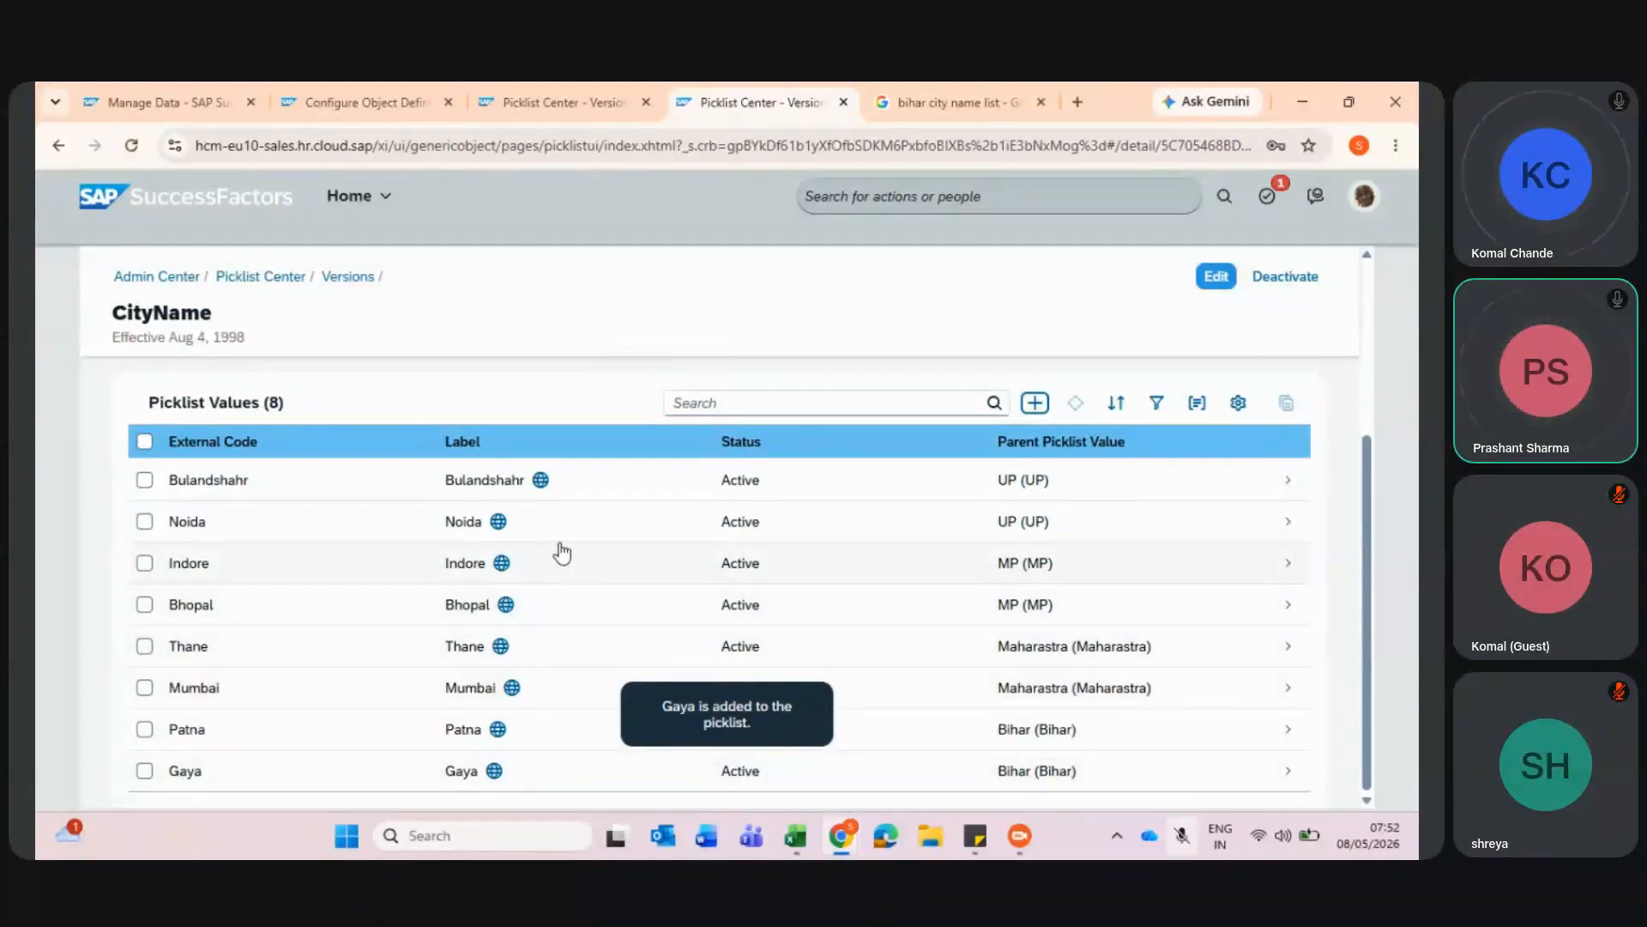
scroll(563, 553, "up", 1)
scroll(565, 554, "down", 1)
scroll(566, 553, "up", 3)
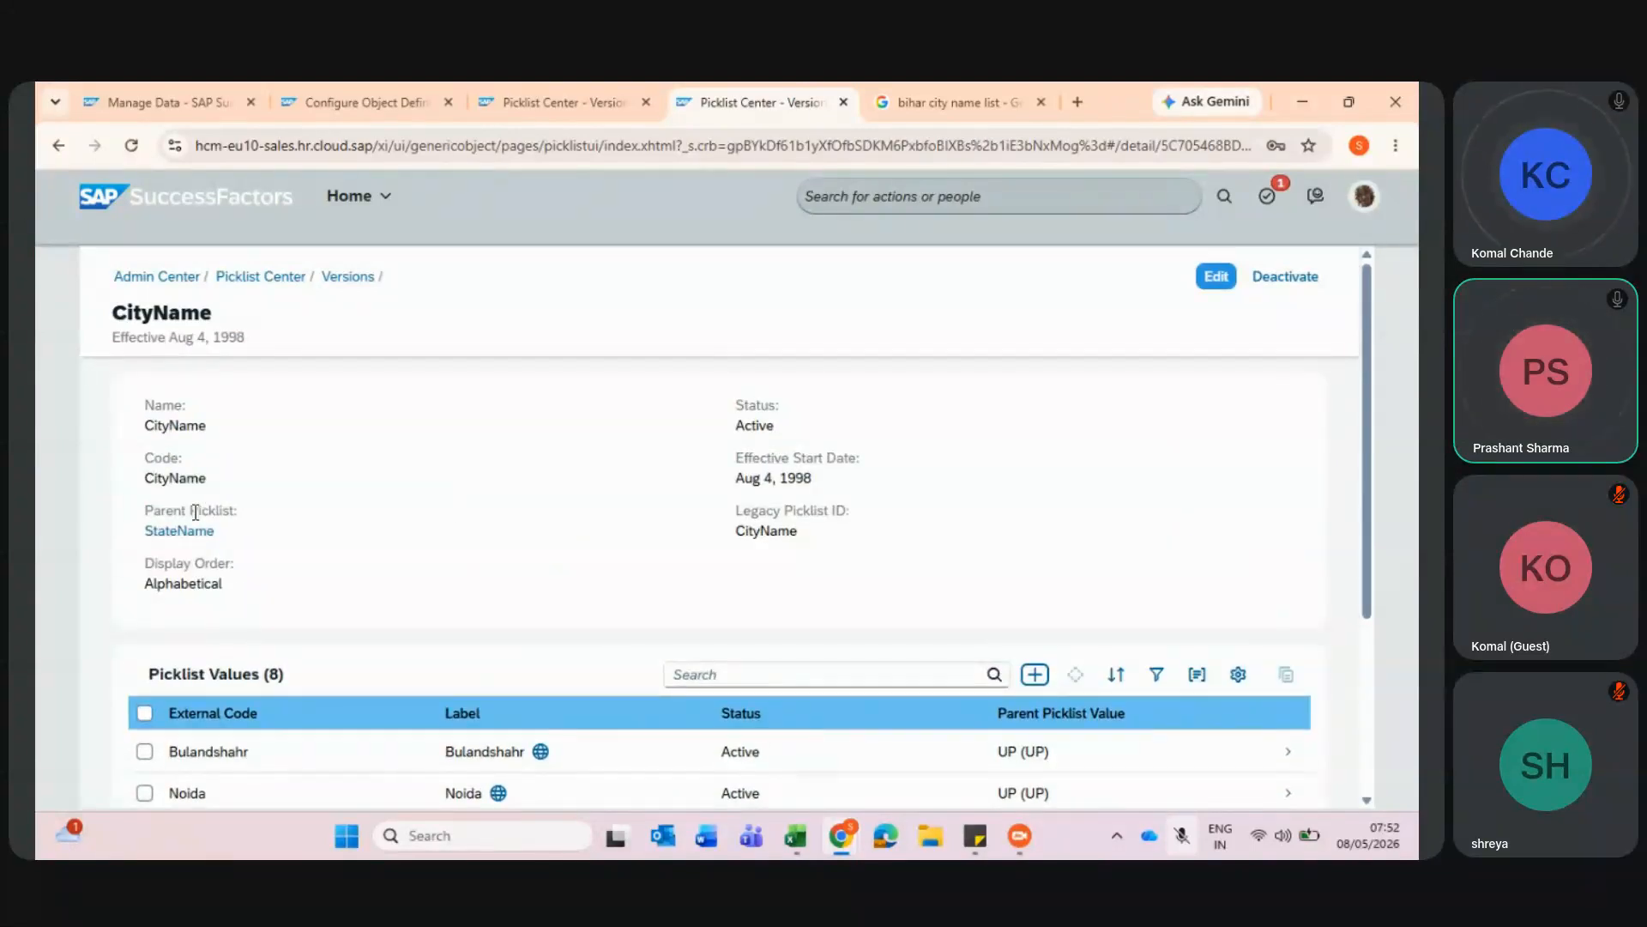
scroll(283, 581, "down", 3)
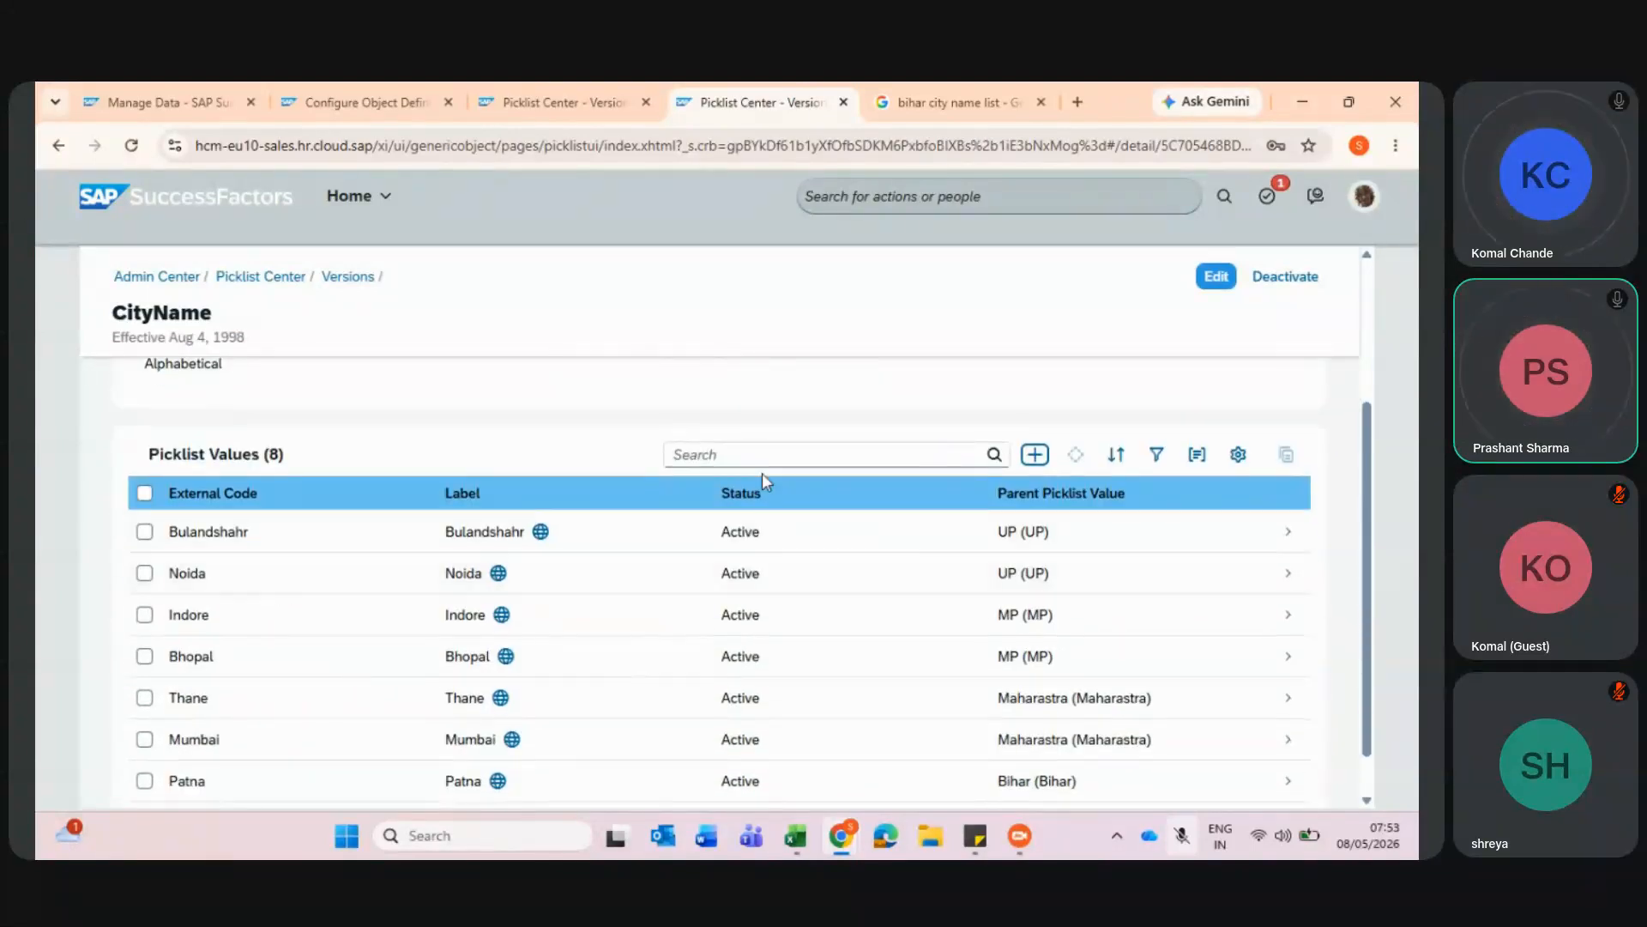
scroll(508, 481, "up", 2)
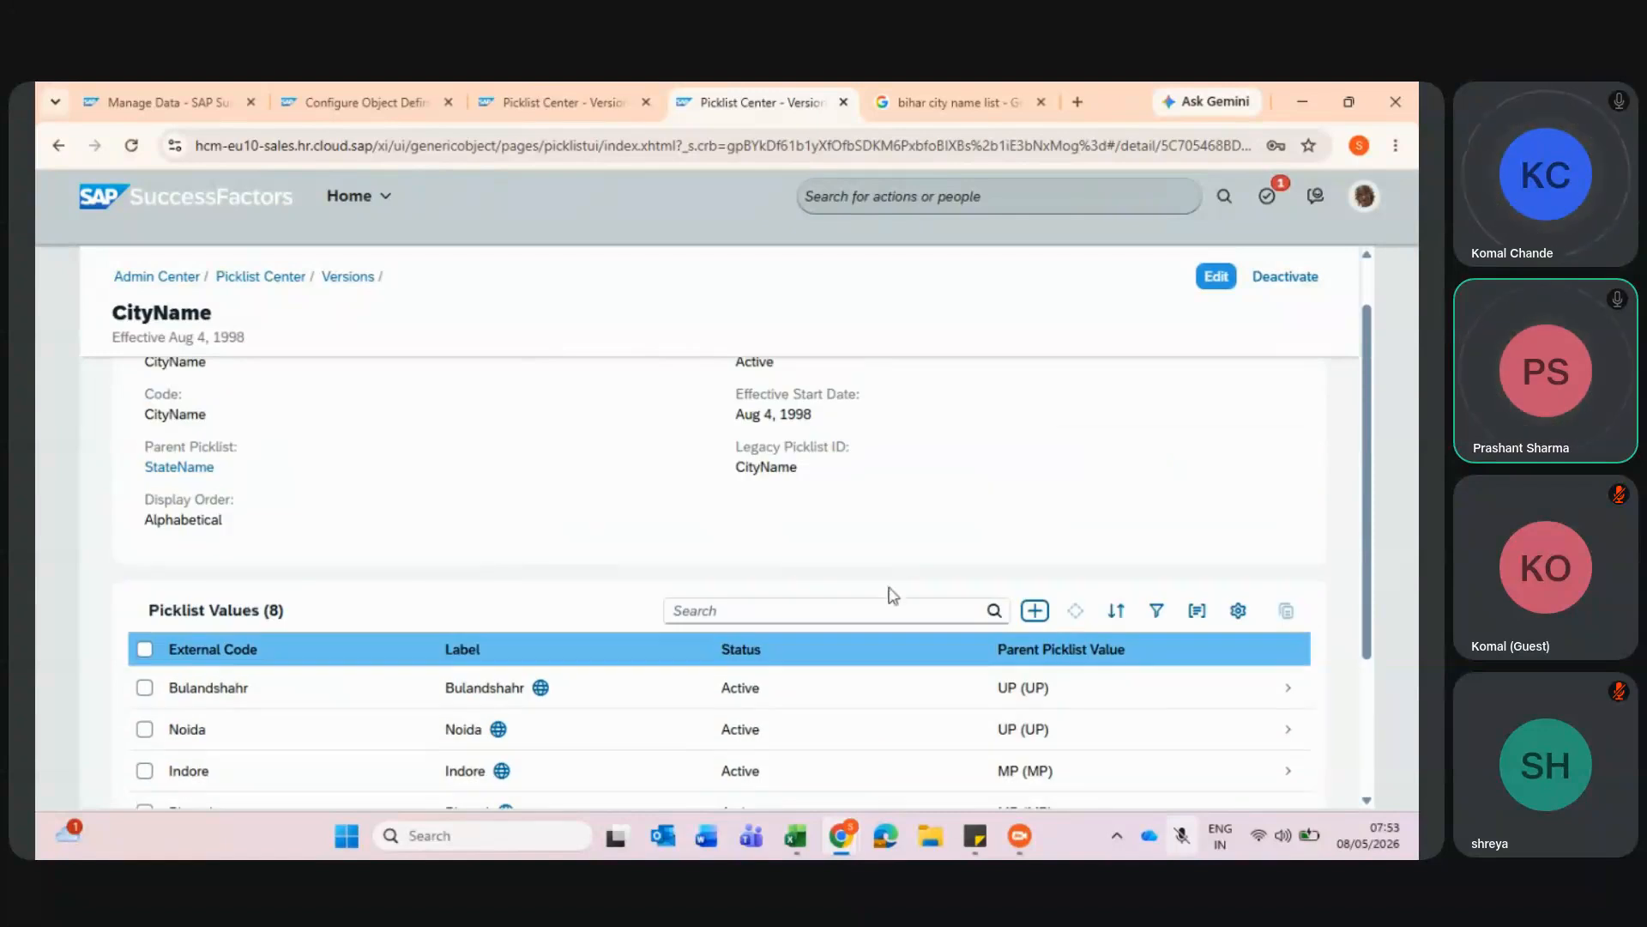
- Inspect the Bulandshahr value's Parent Picklist Value against the StateName picklist, then return to CityName without changing anything
left_click(1047, 693)
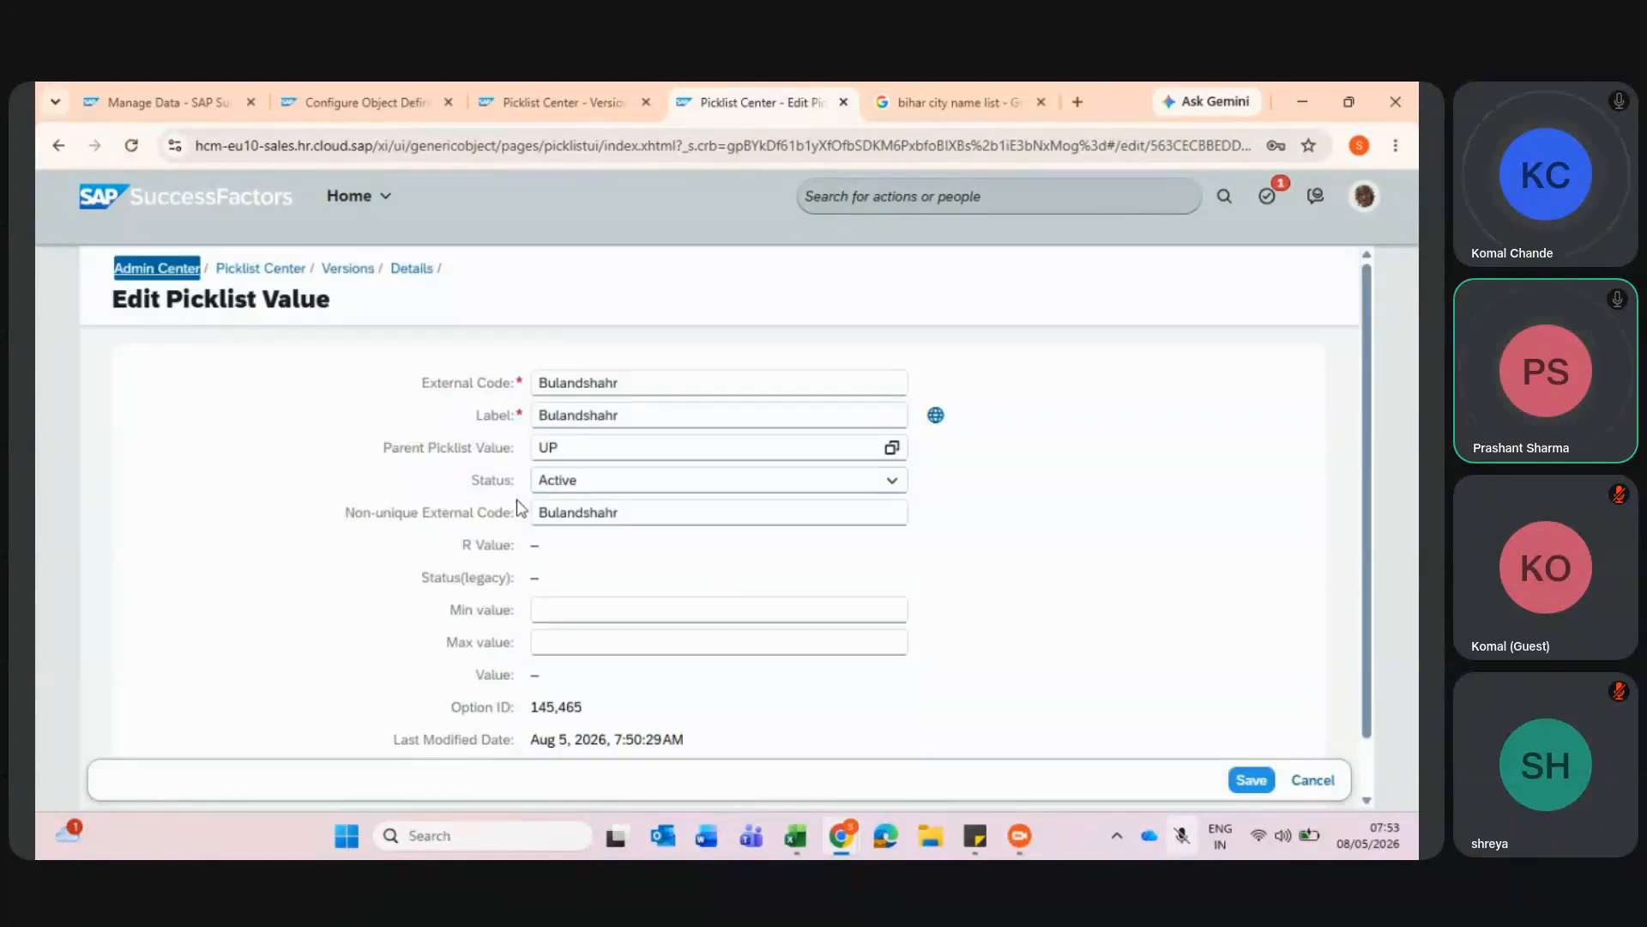
left_click(1303, 782)
scroll(592, 716, "down", 2)
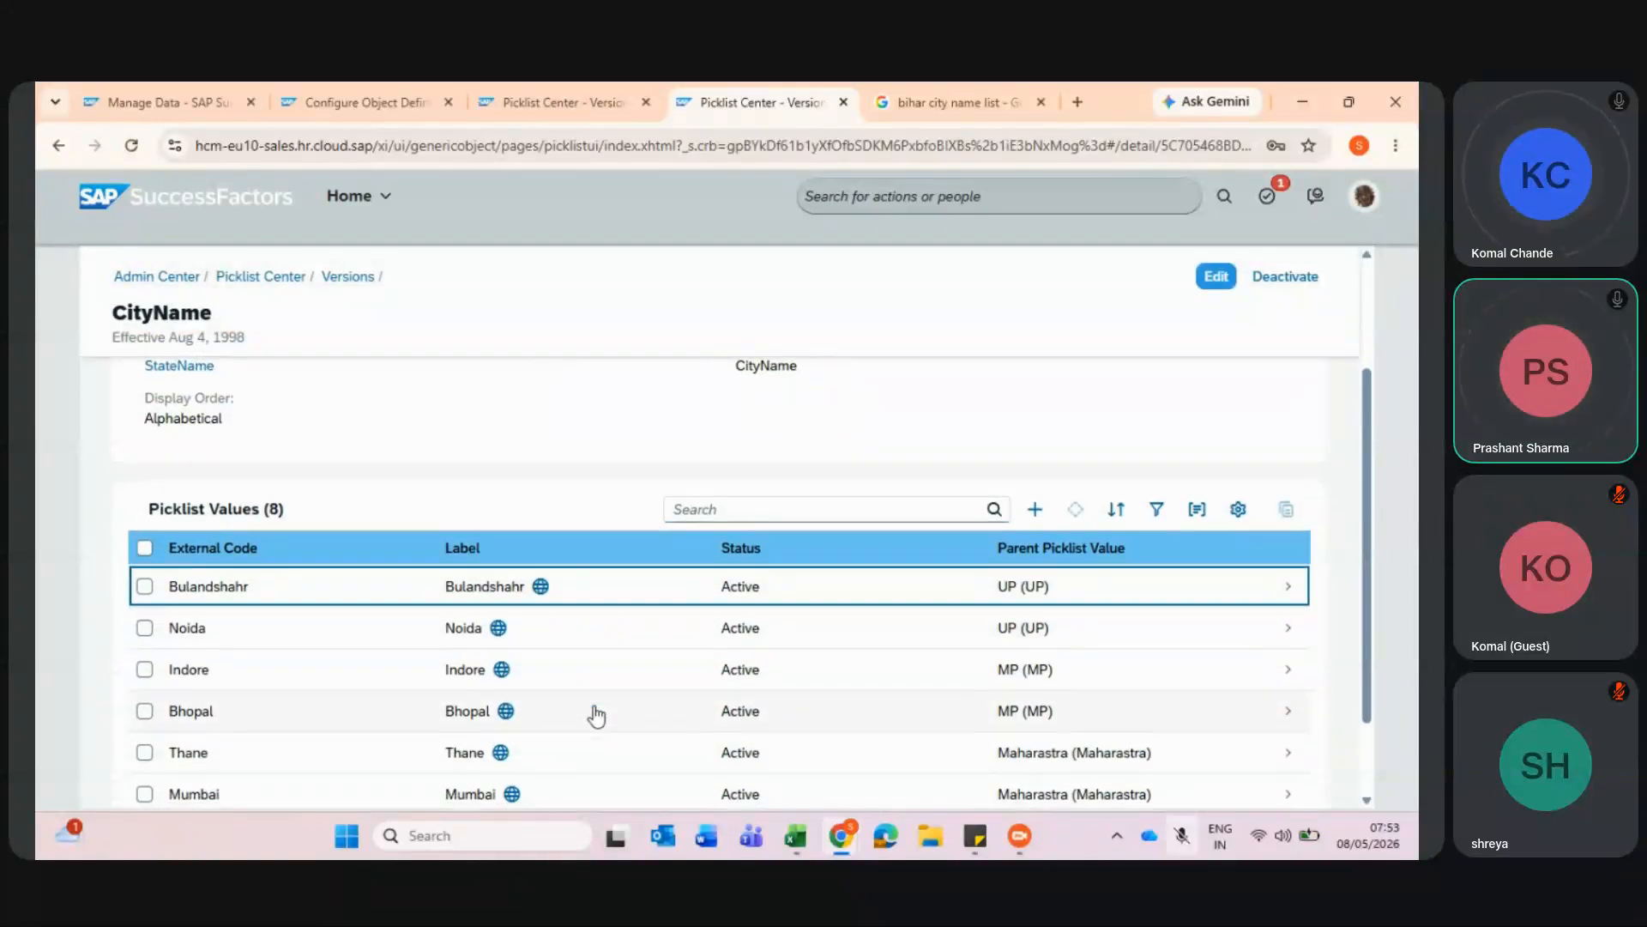
left_click(999, 596)
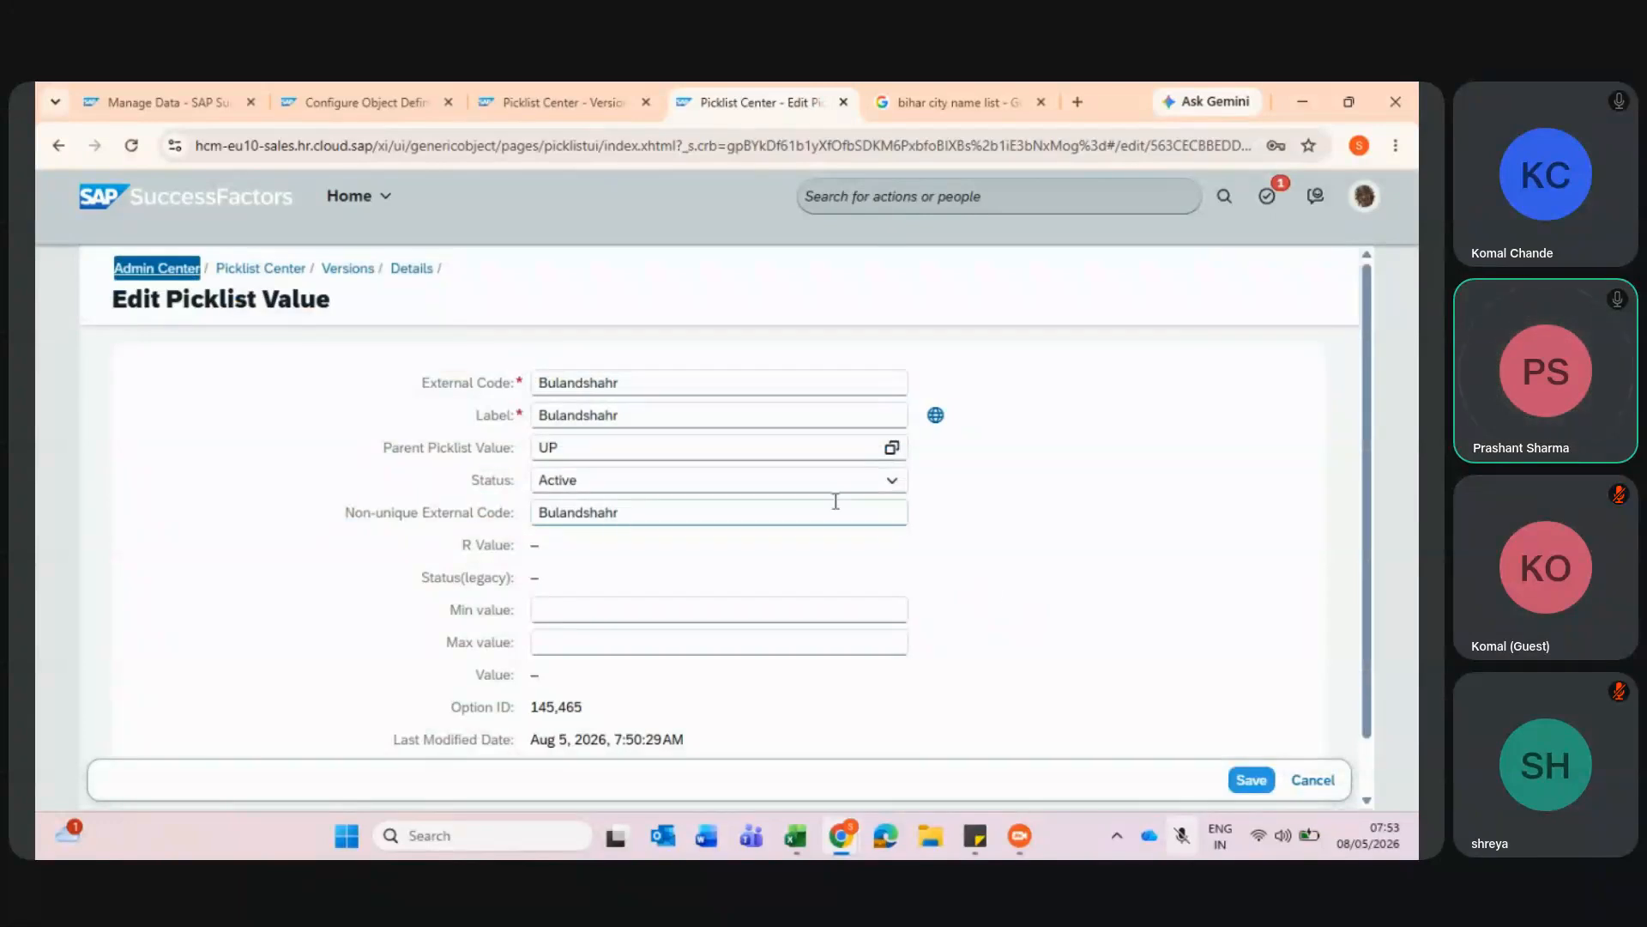
left_click(592, 102)
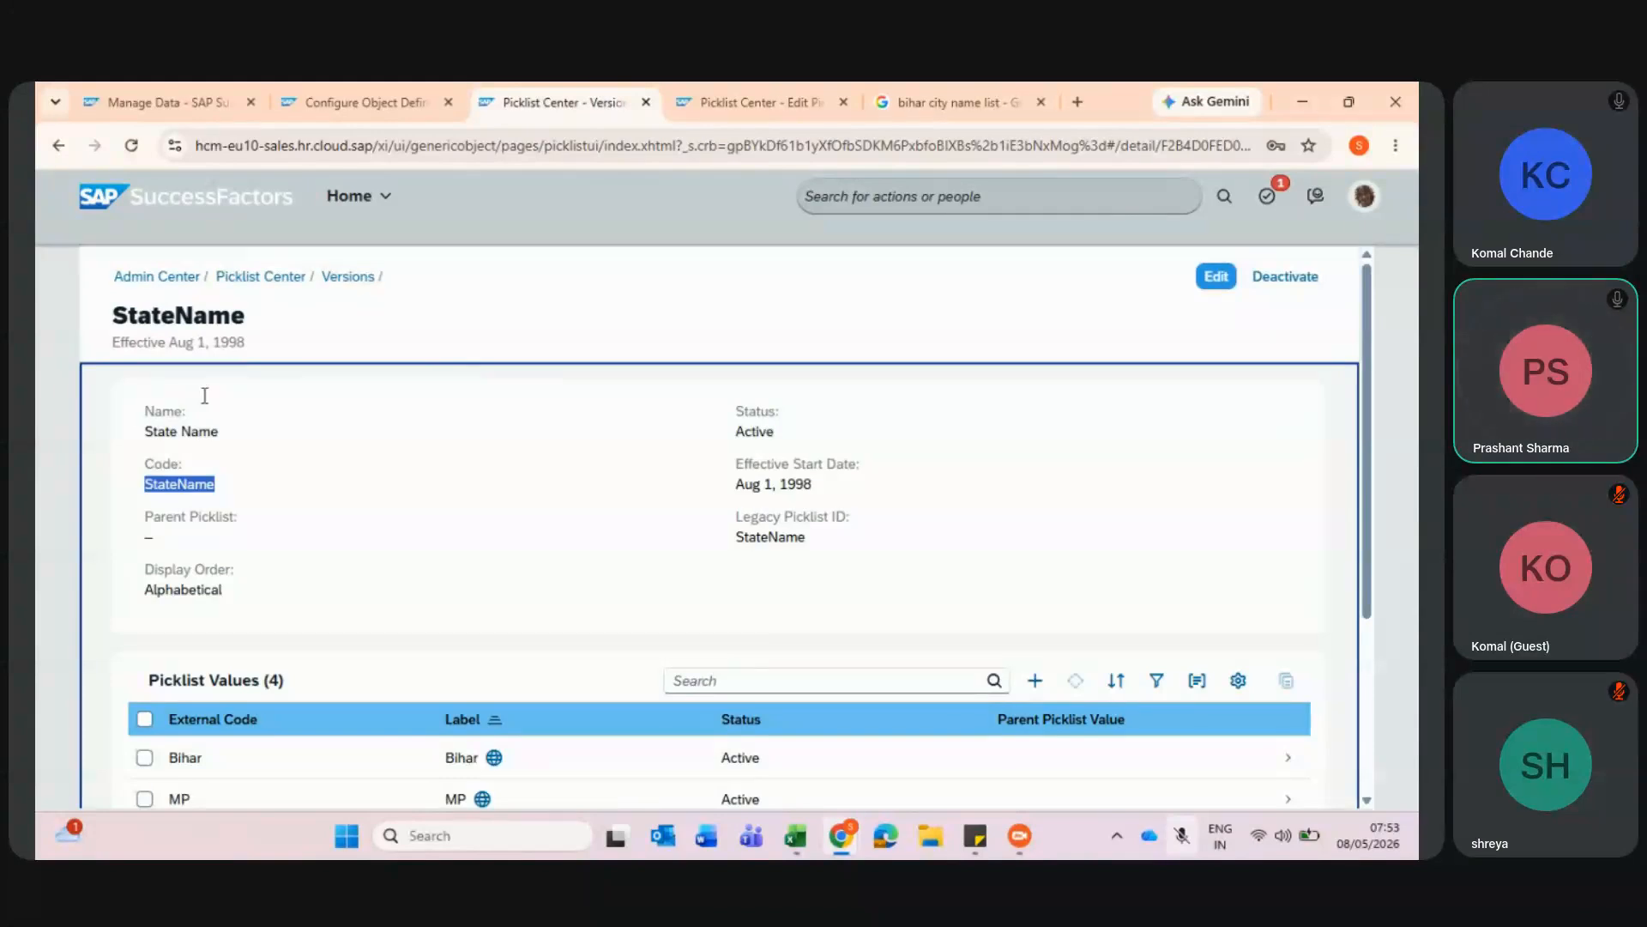
left_click(718, 86)
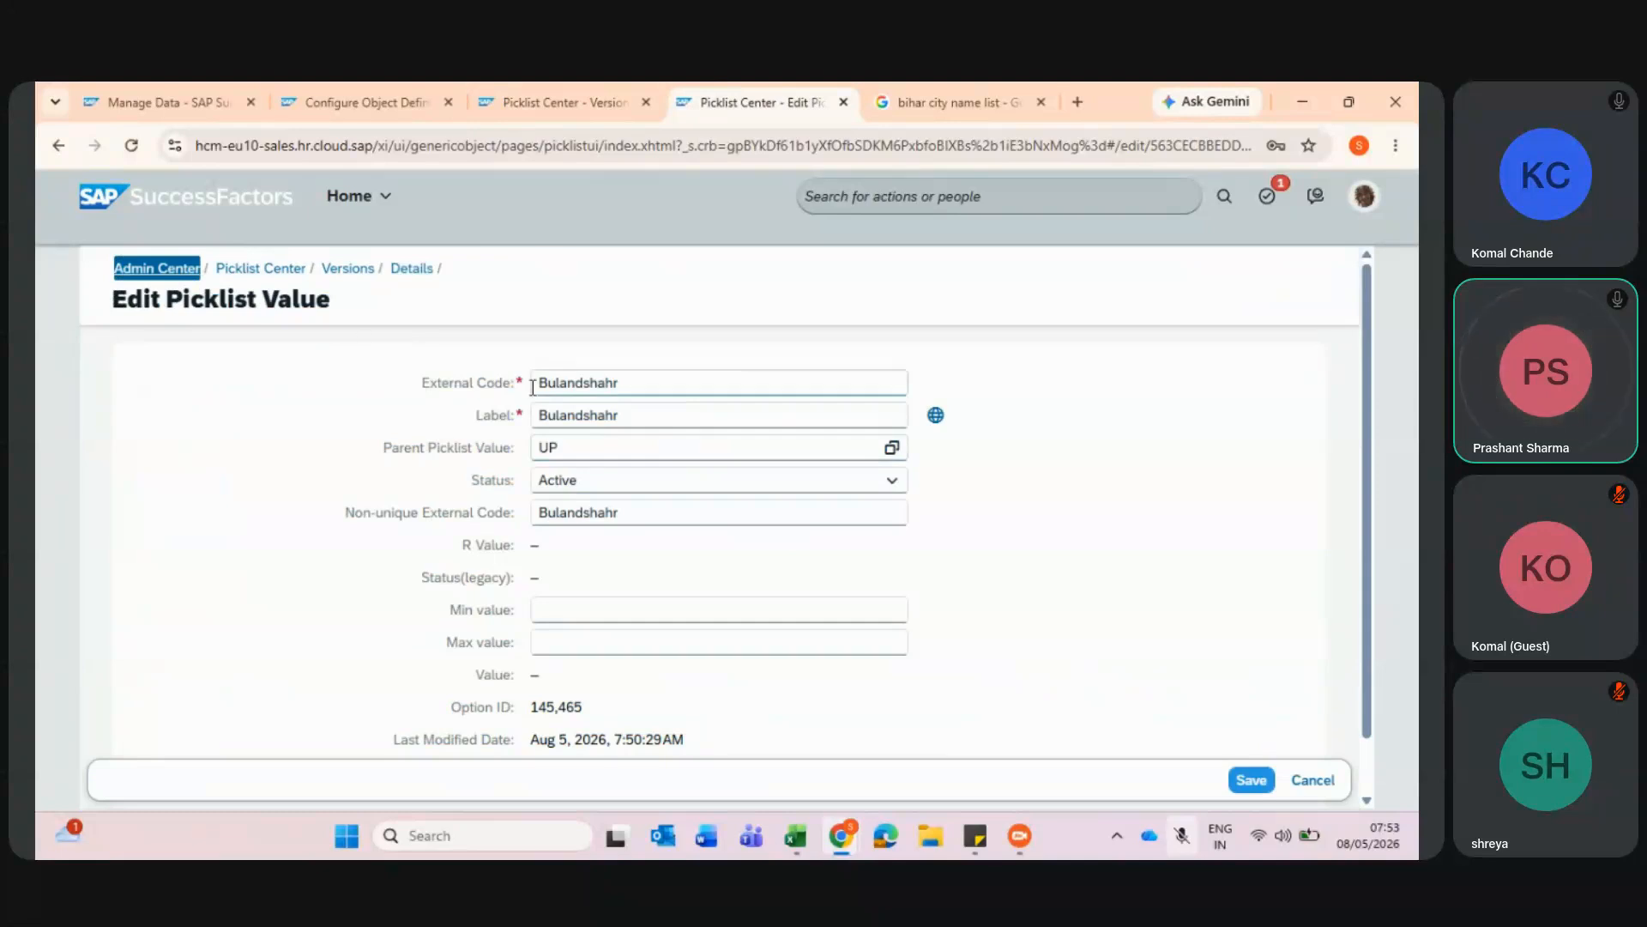
left_click(1250, 779)
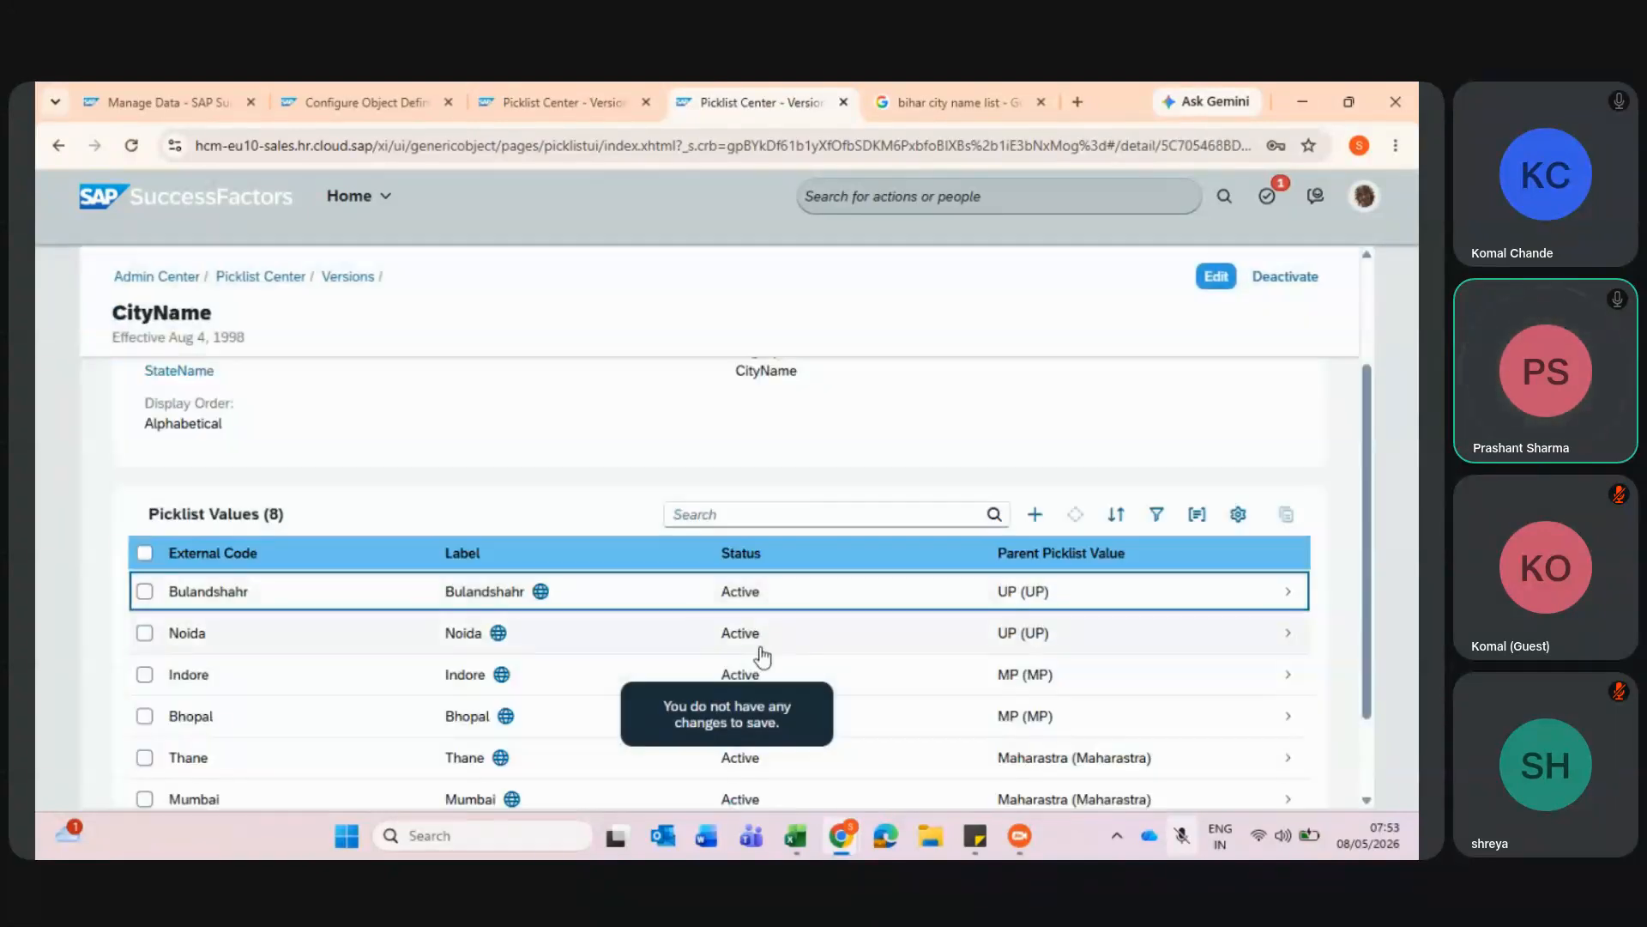
- Compare the StateName and CityName picklist details, examining the Code, the Parent Picklist and each city's Parent Picklist Value
scroll(708, 591, "up", 2)
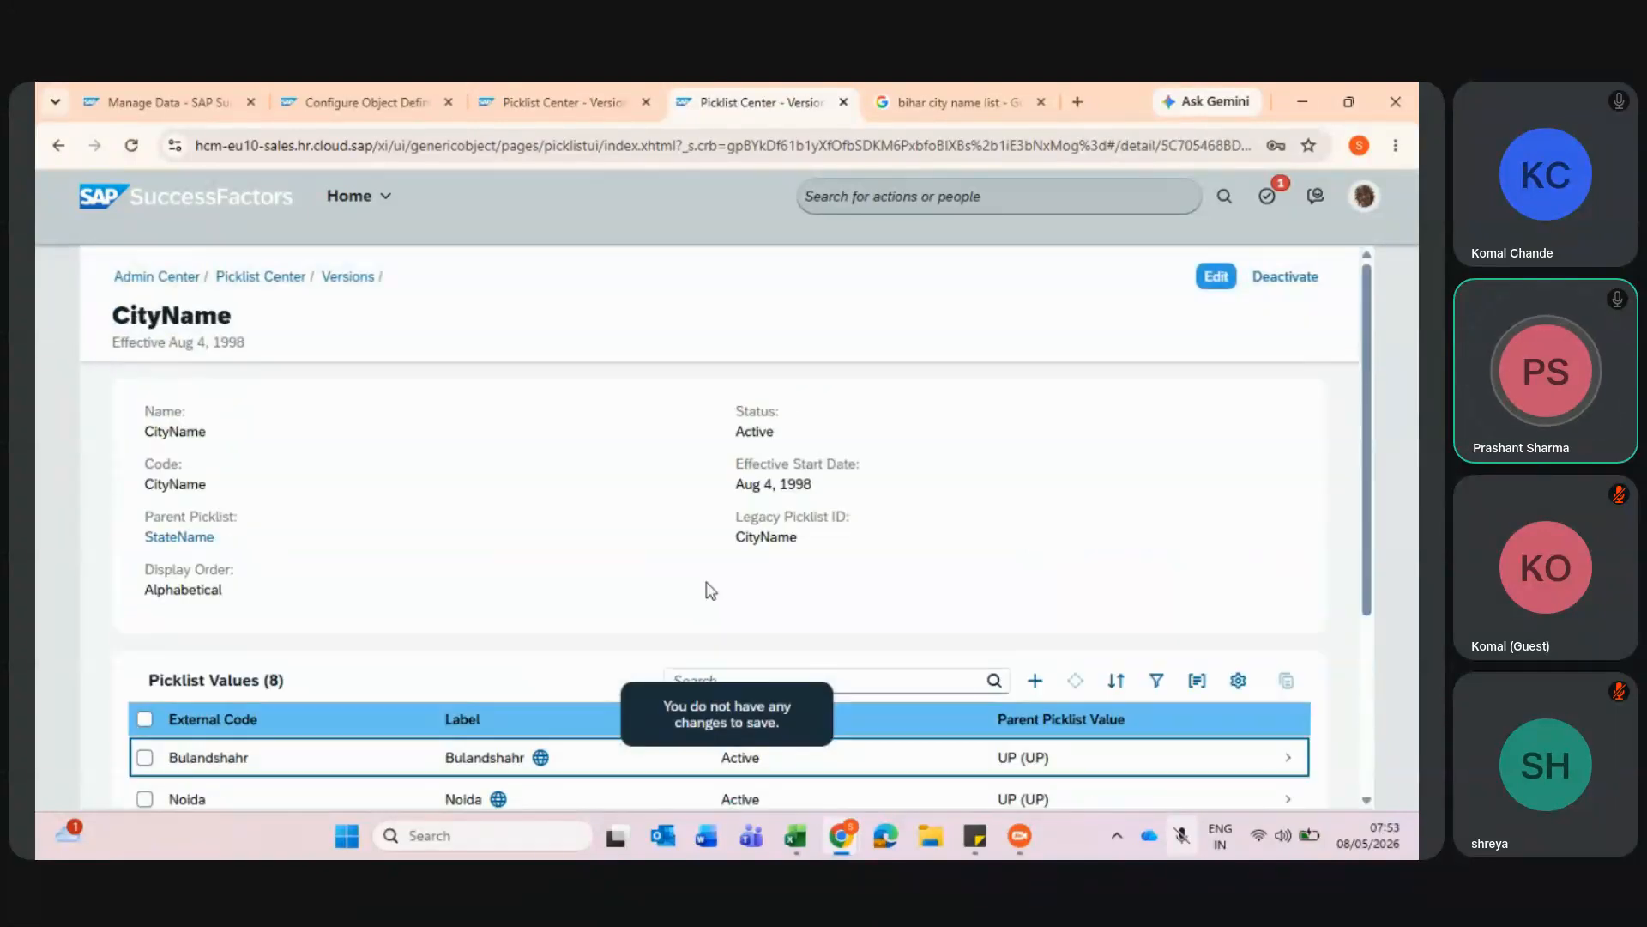
left_click(532, 98)
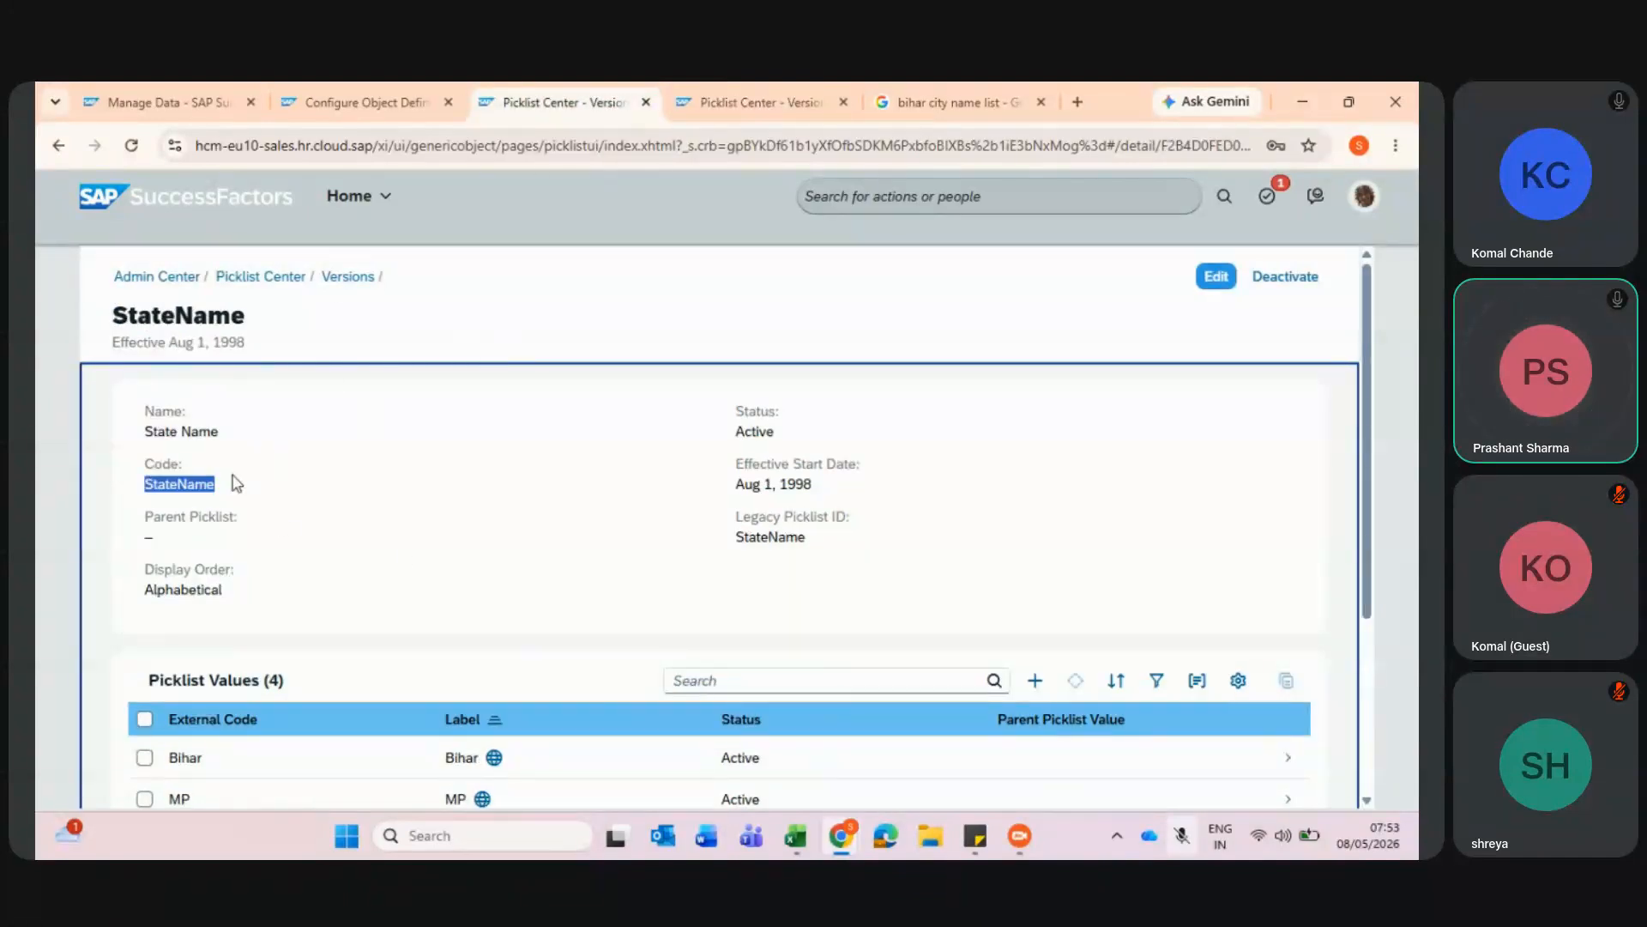
left_click(785, 105)
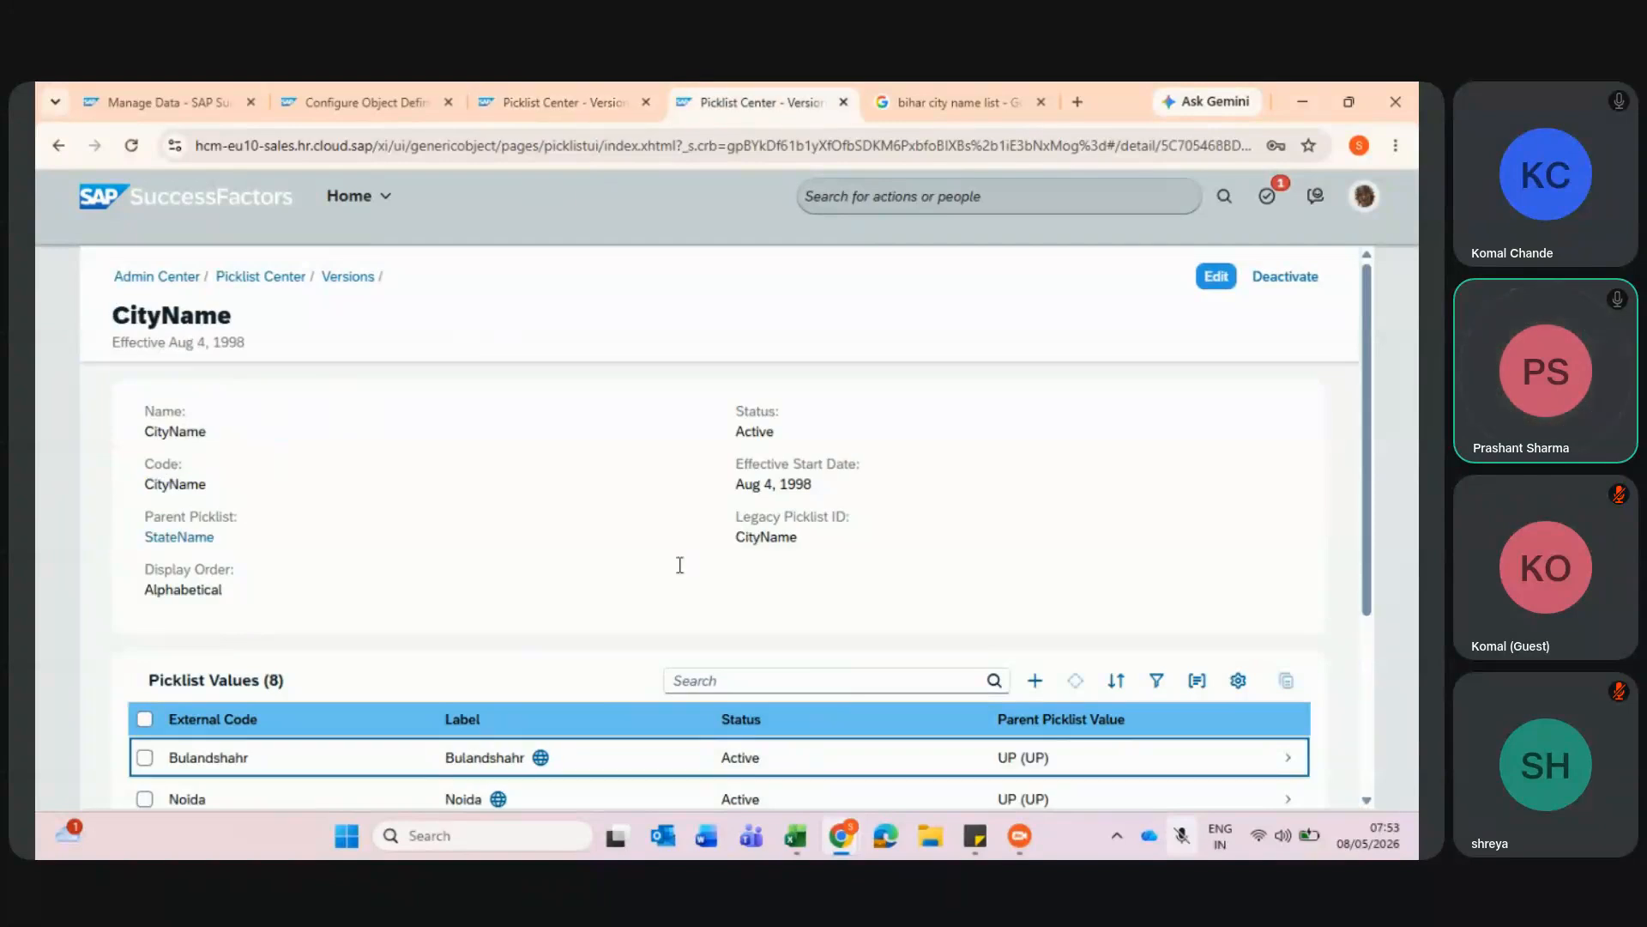
left_click(585, 110)
left_click(789, 86)
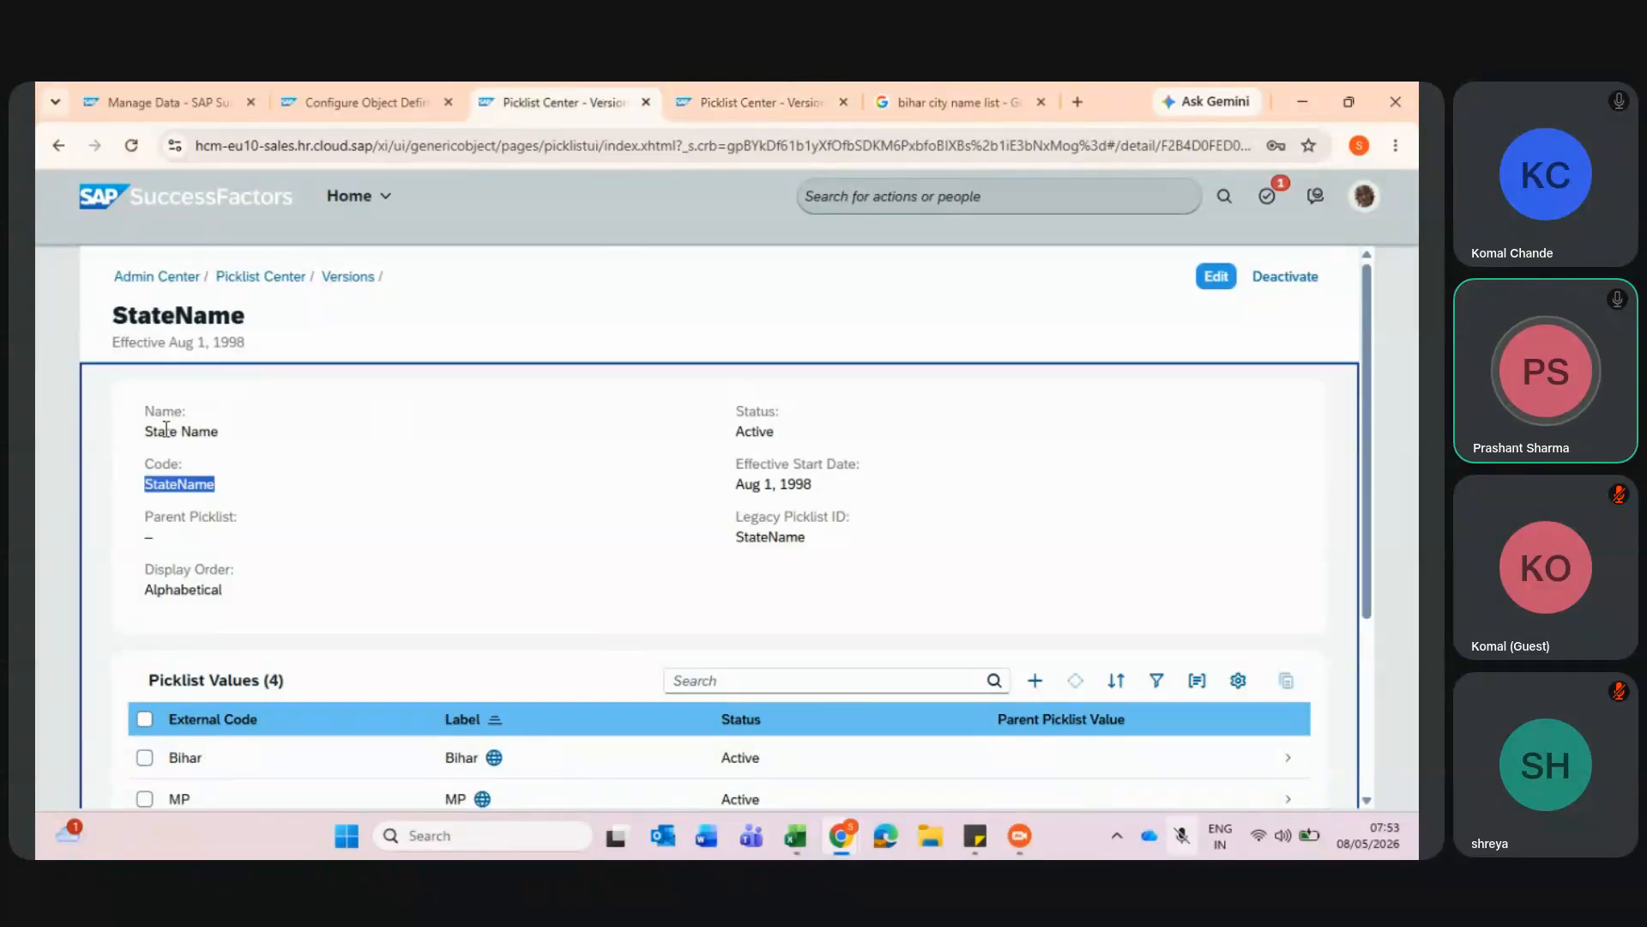
left_click(815, 86)
left_click(562, 102)
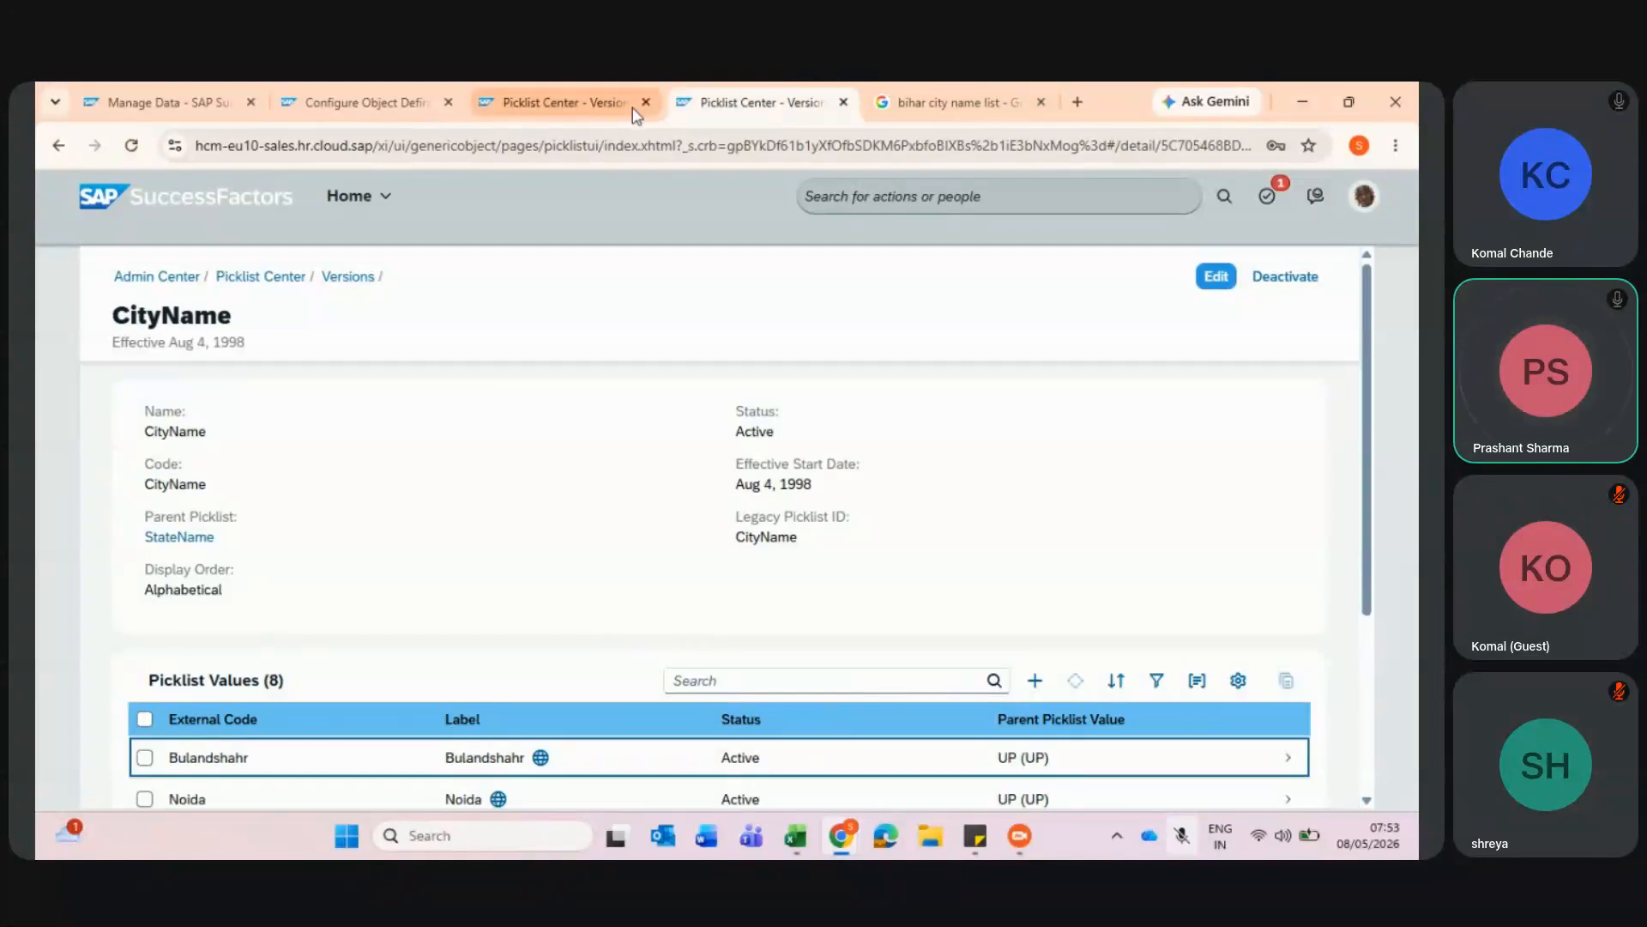
left_click(374, 562)
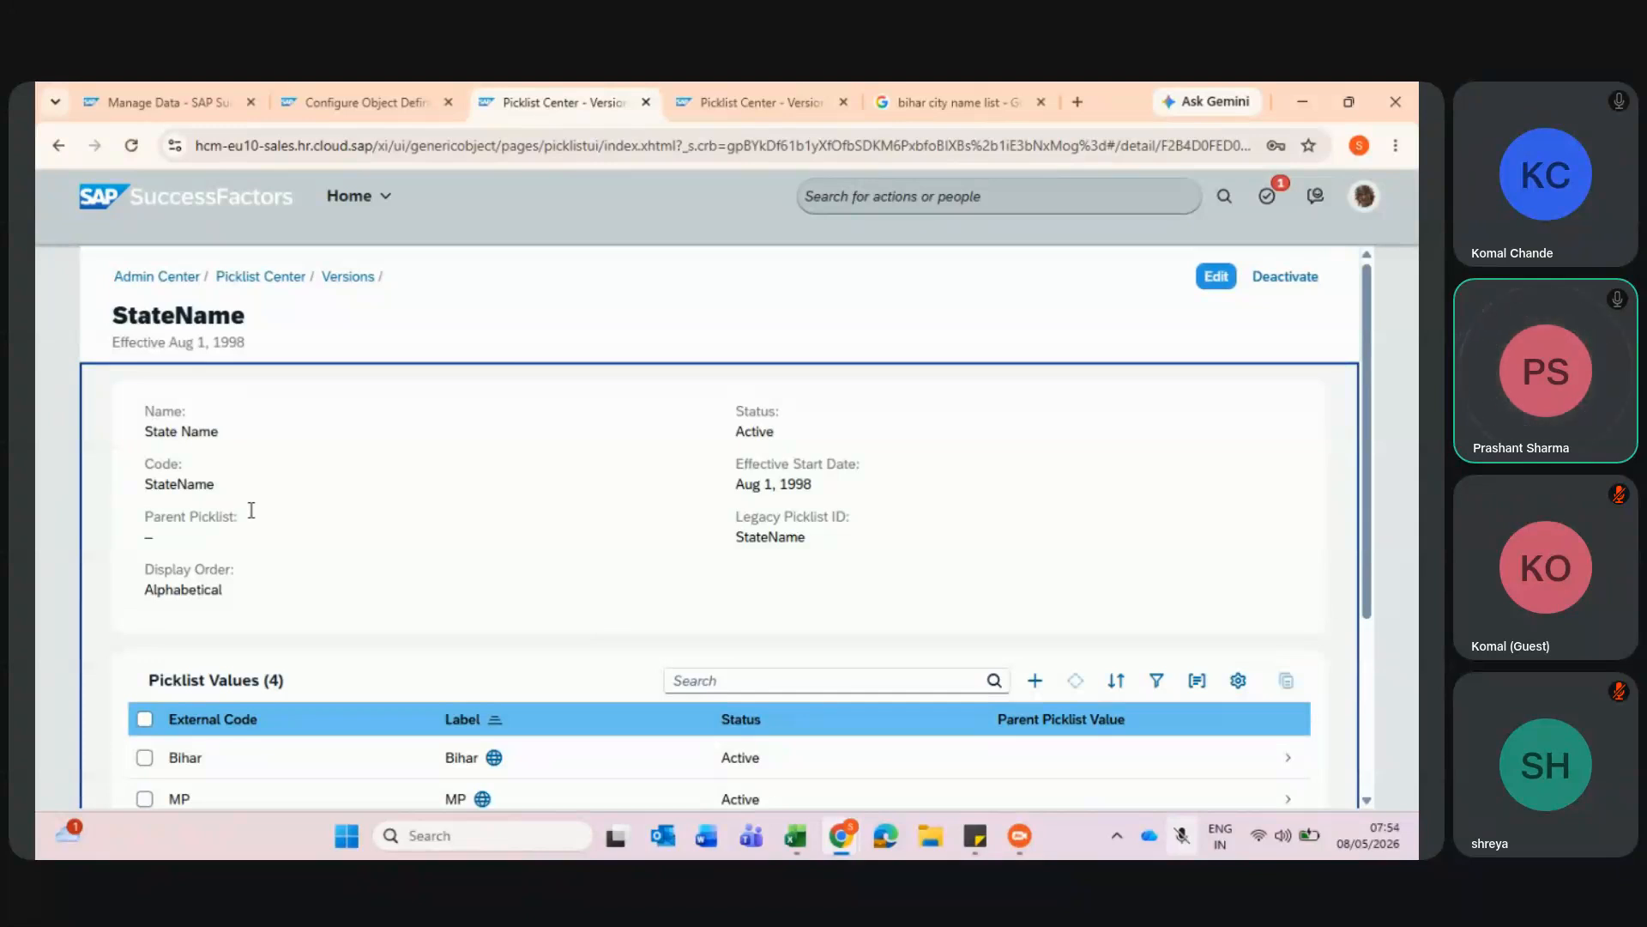
left_click(668, 86)
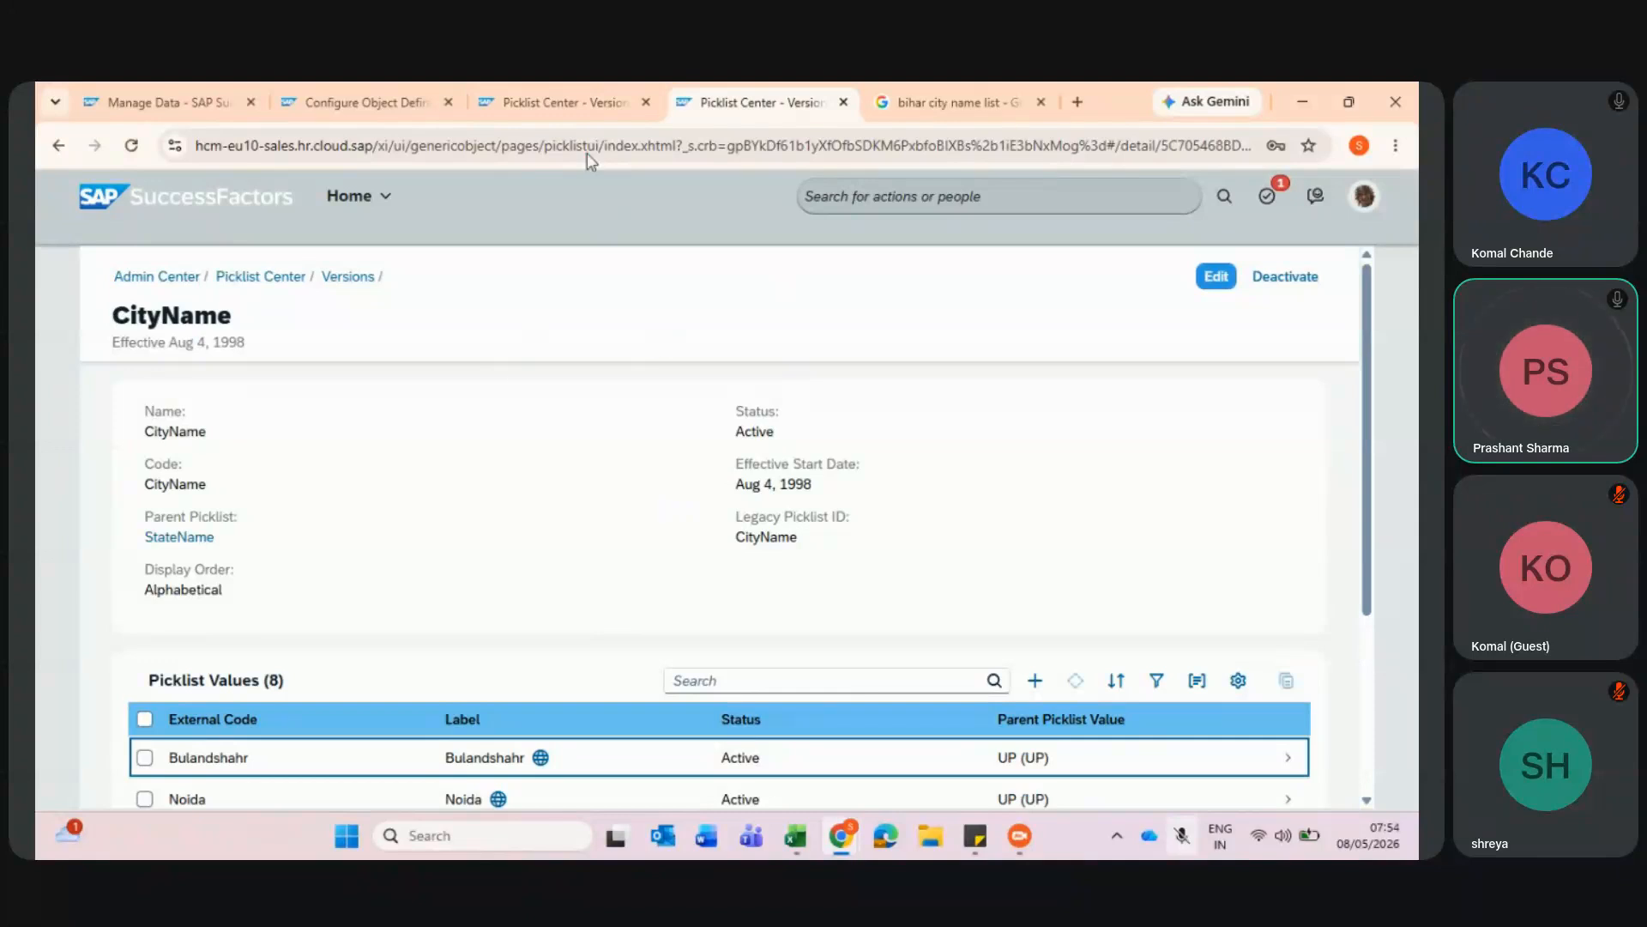
left_click(331, 96)
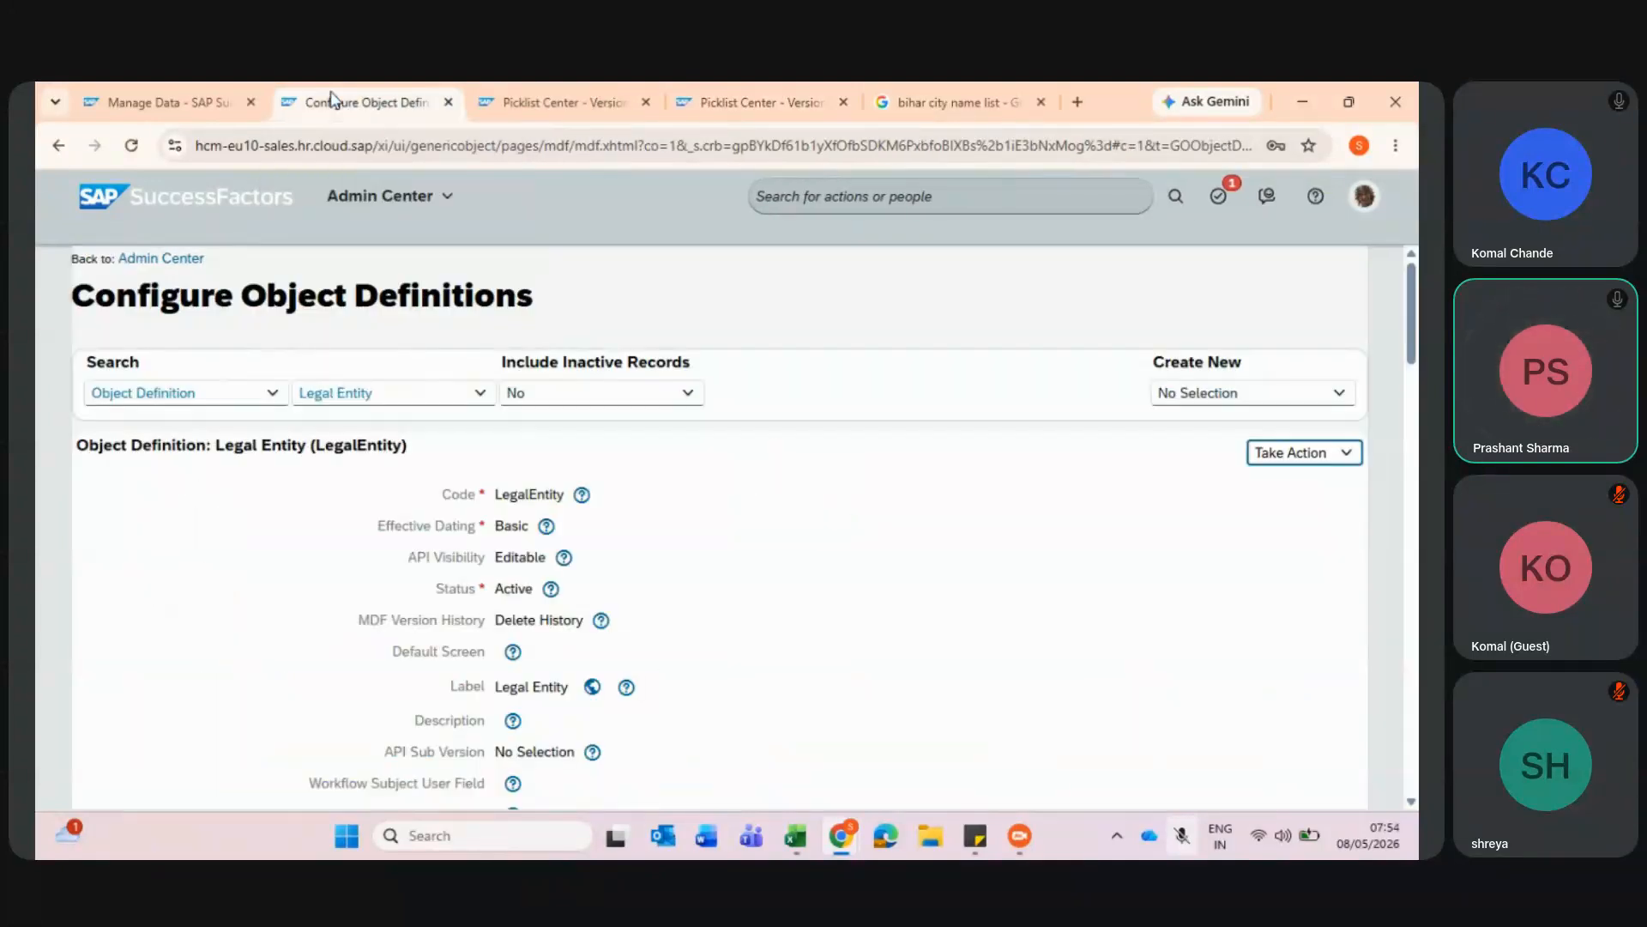
left_click(601, 96)
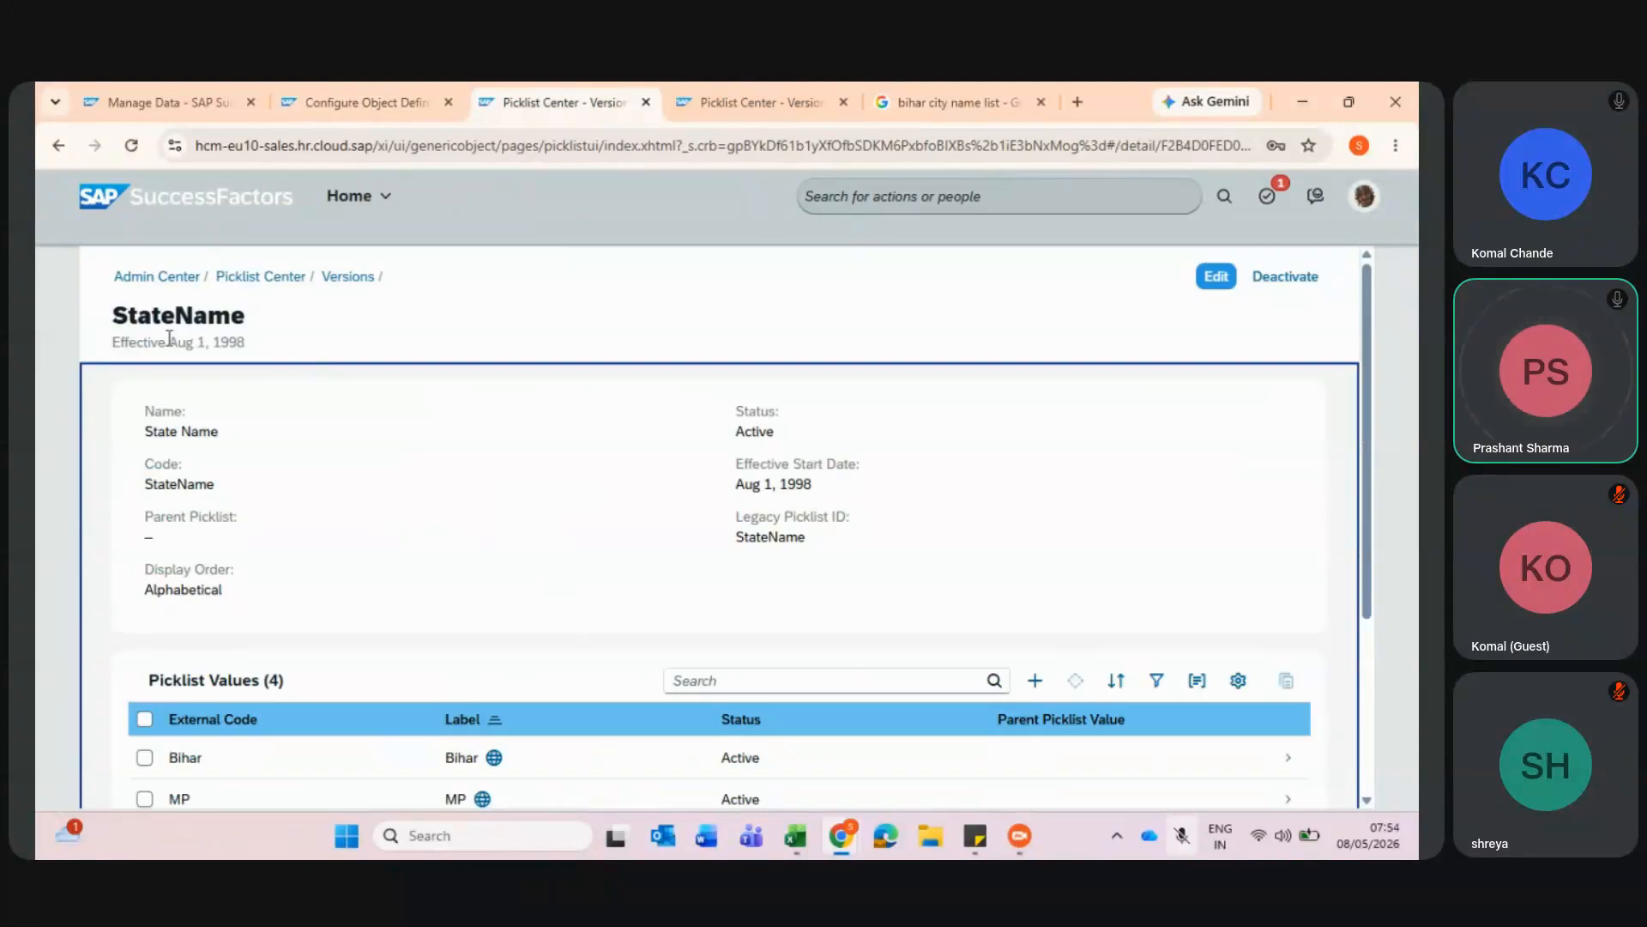
left_click(733, 81)
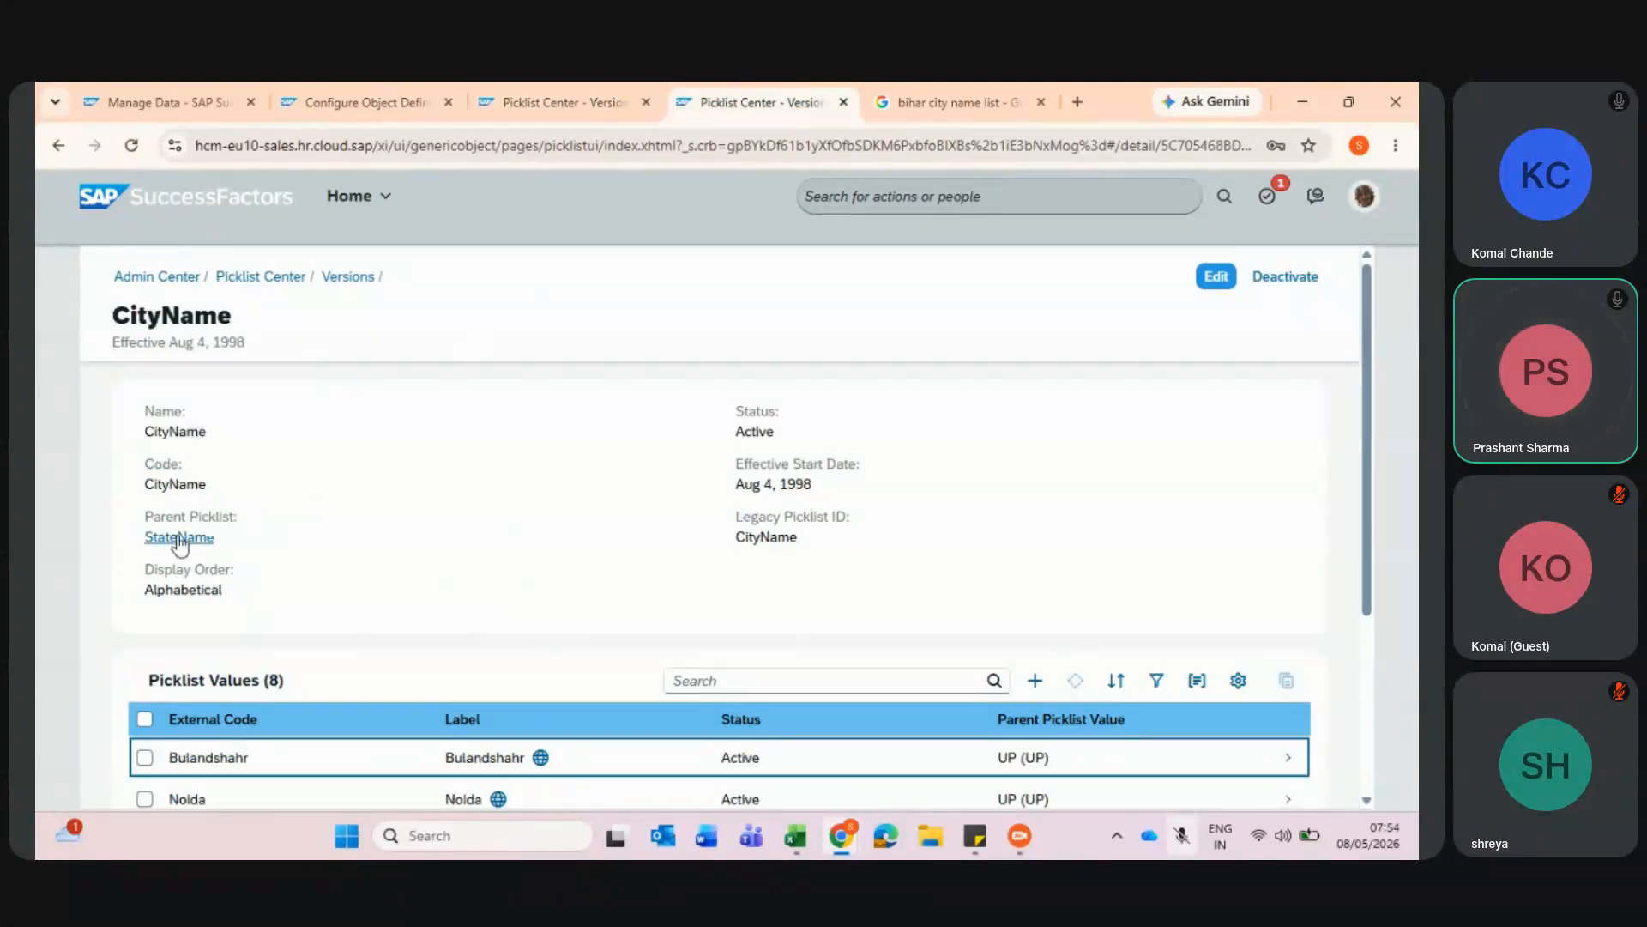
scroll(288, 551, "down", 3)
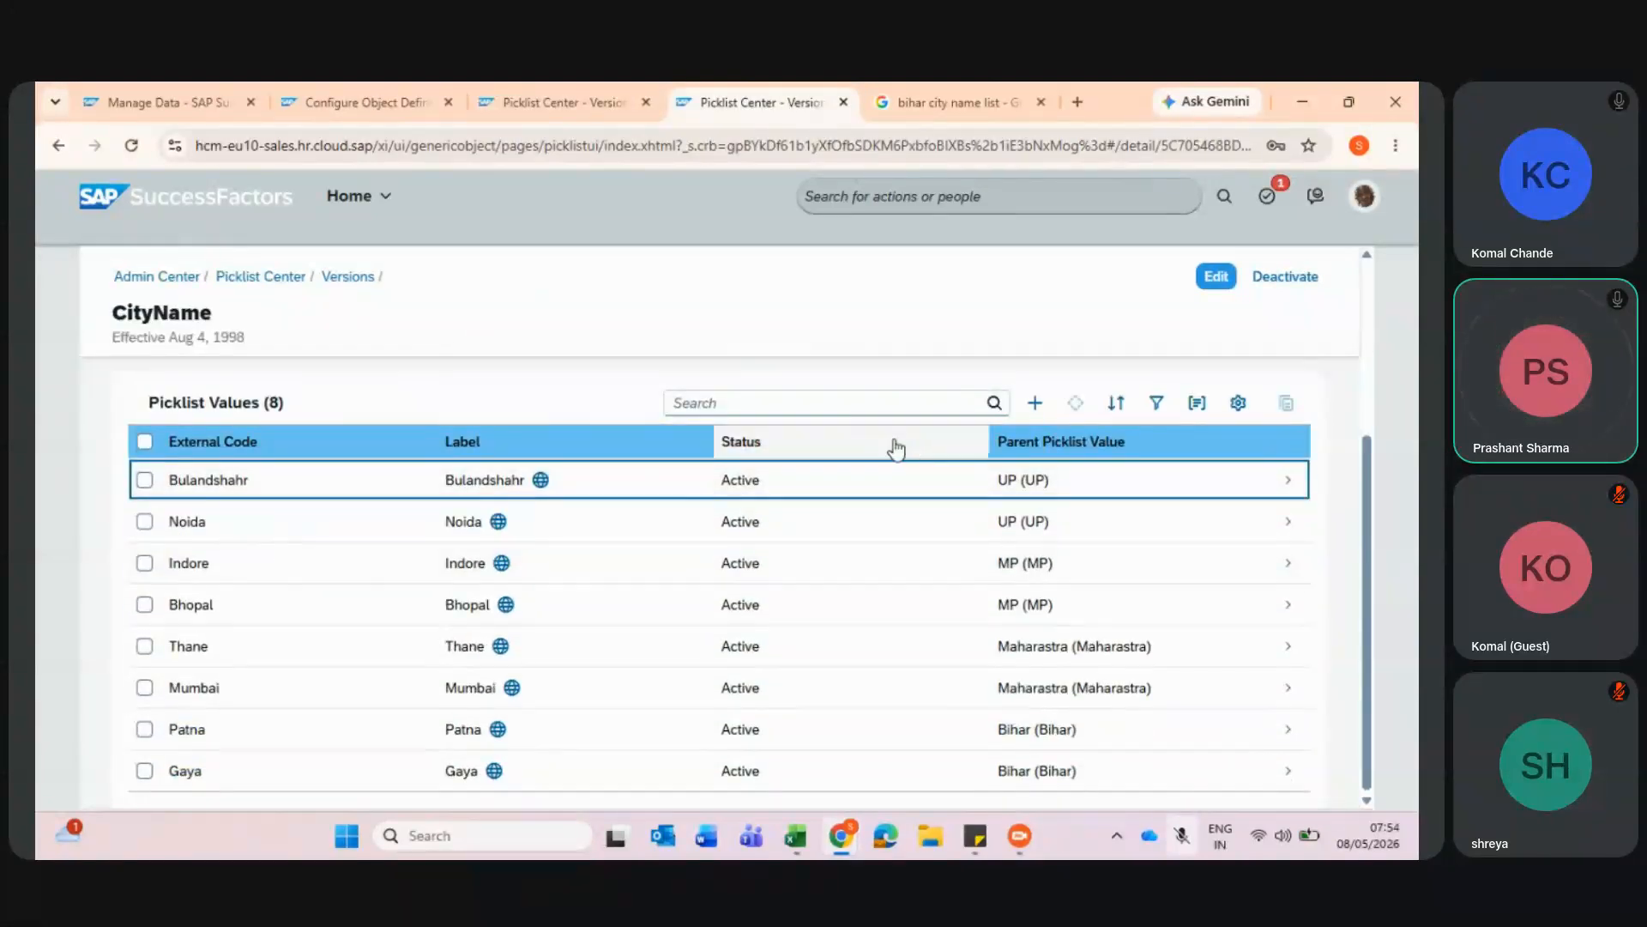
- Open the Bulandshahr value to check its Parent Picklist Value, and return to the CityName picklist
left_click(1135, 479)
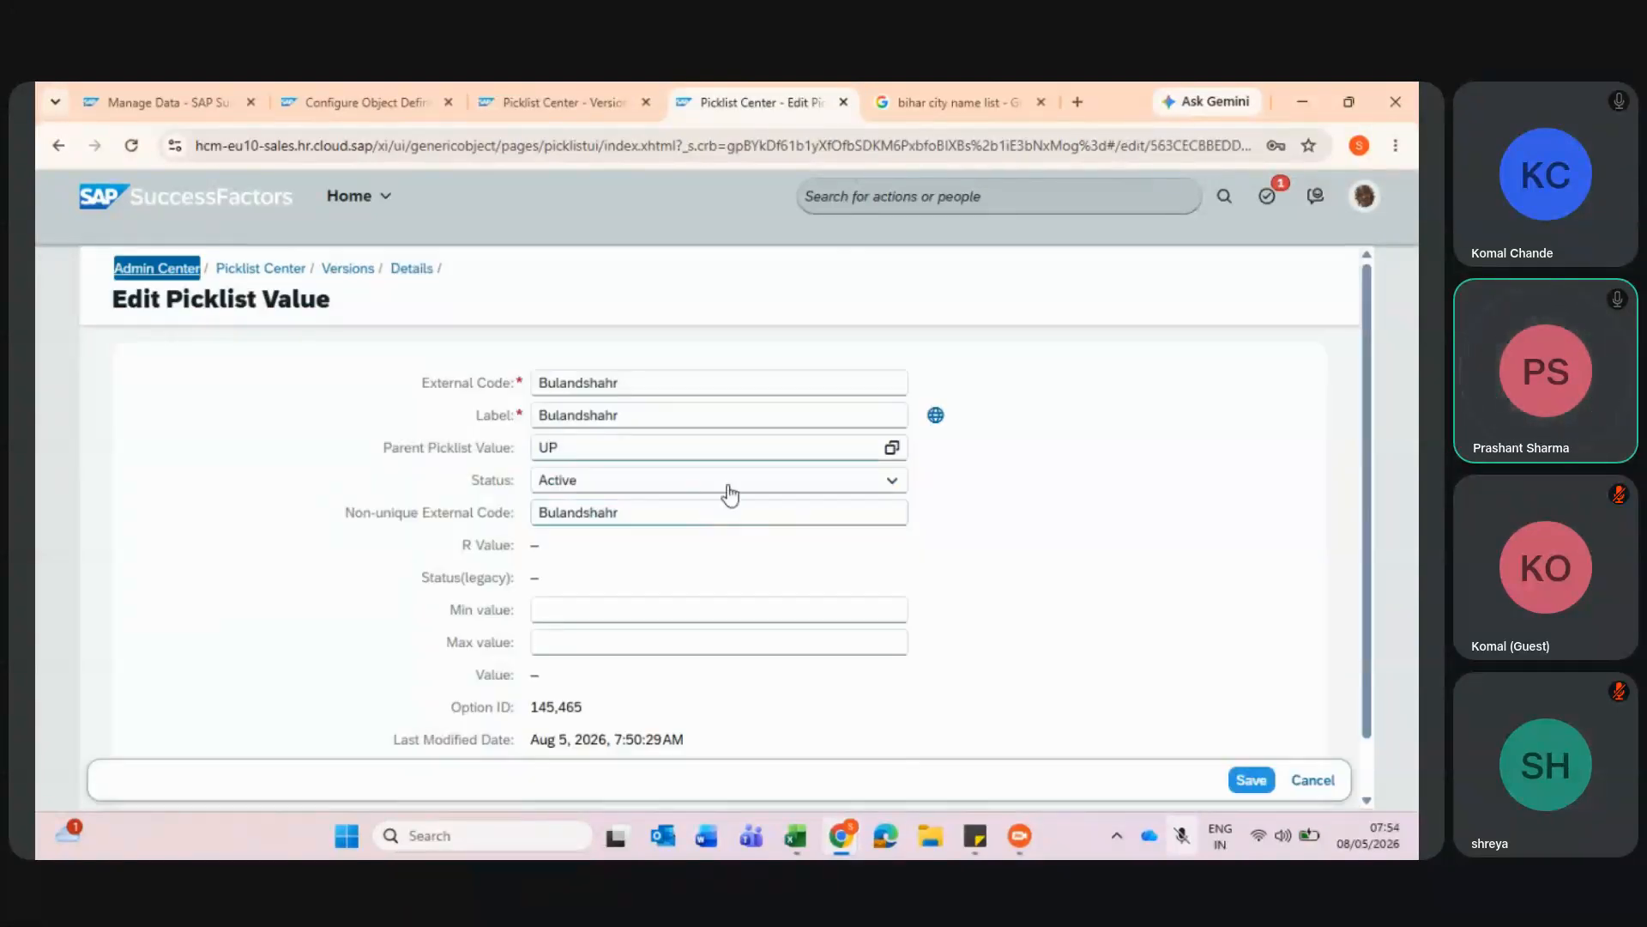
left_click(1303, 781)
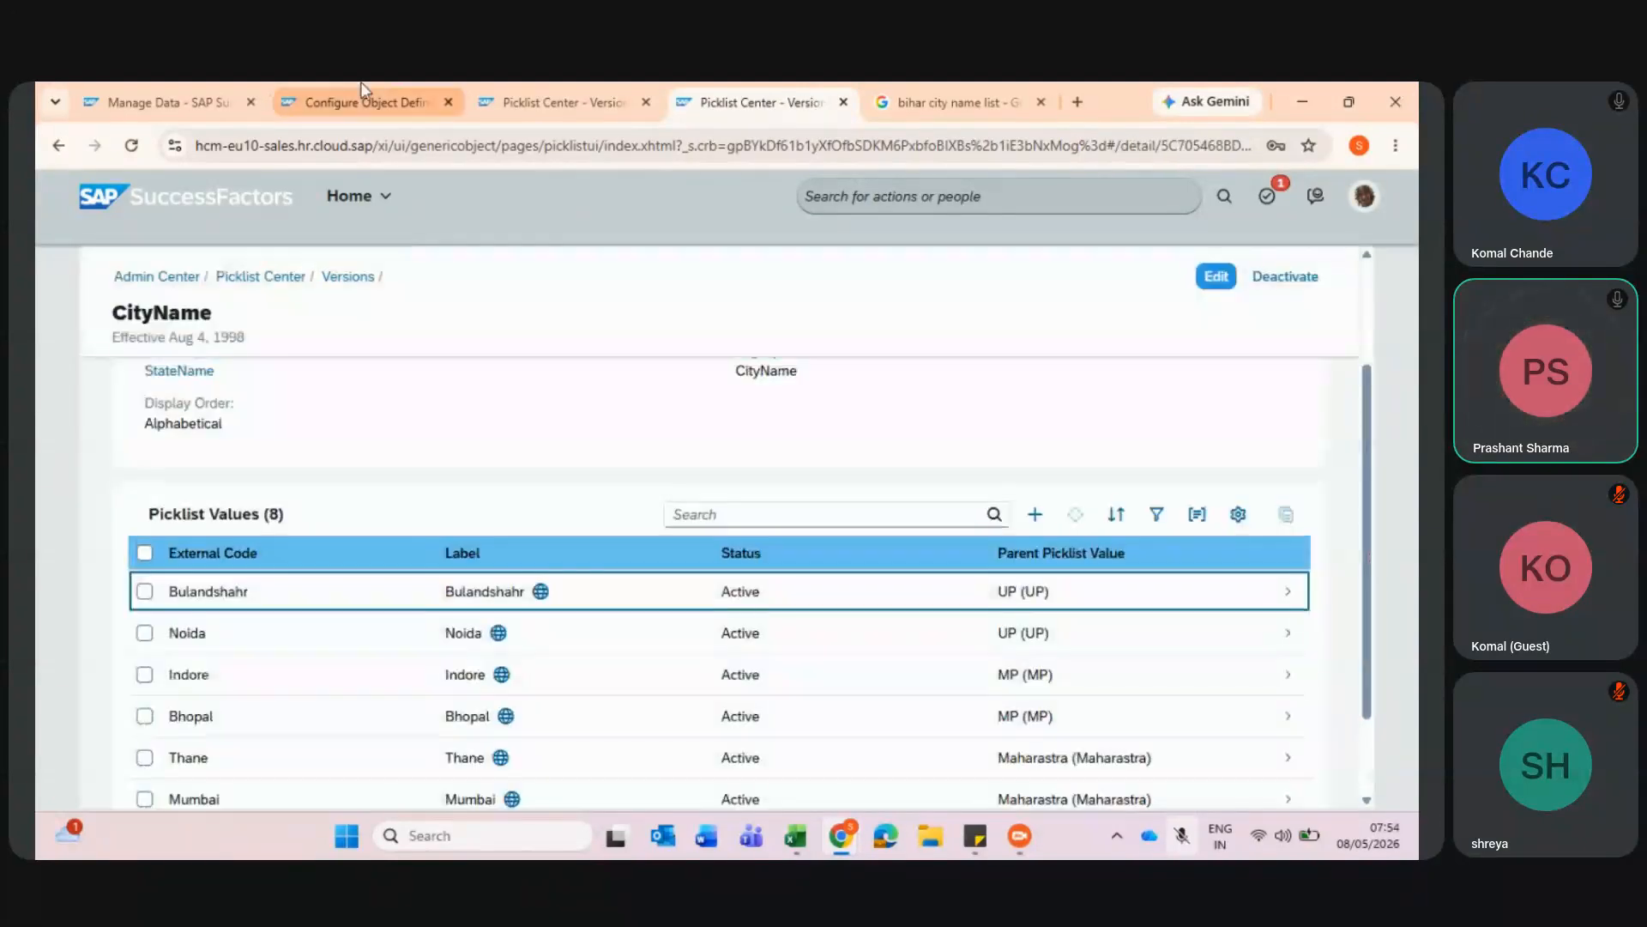
- Switch to Configure Object Definitions and open the Legal Entity object definition for correction
left_click(361, 91)
left_click(1276, 461)
left_click(1209, 478)
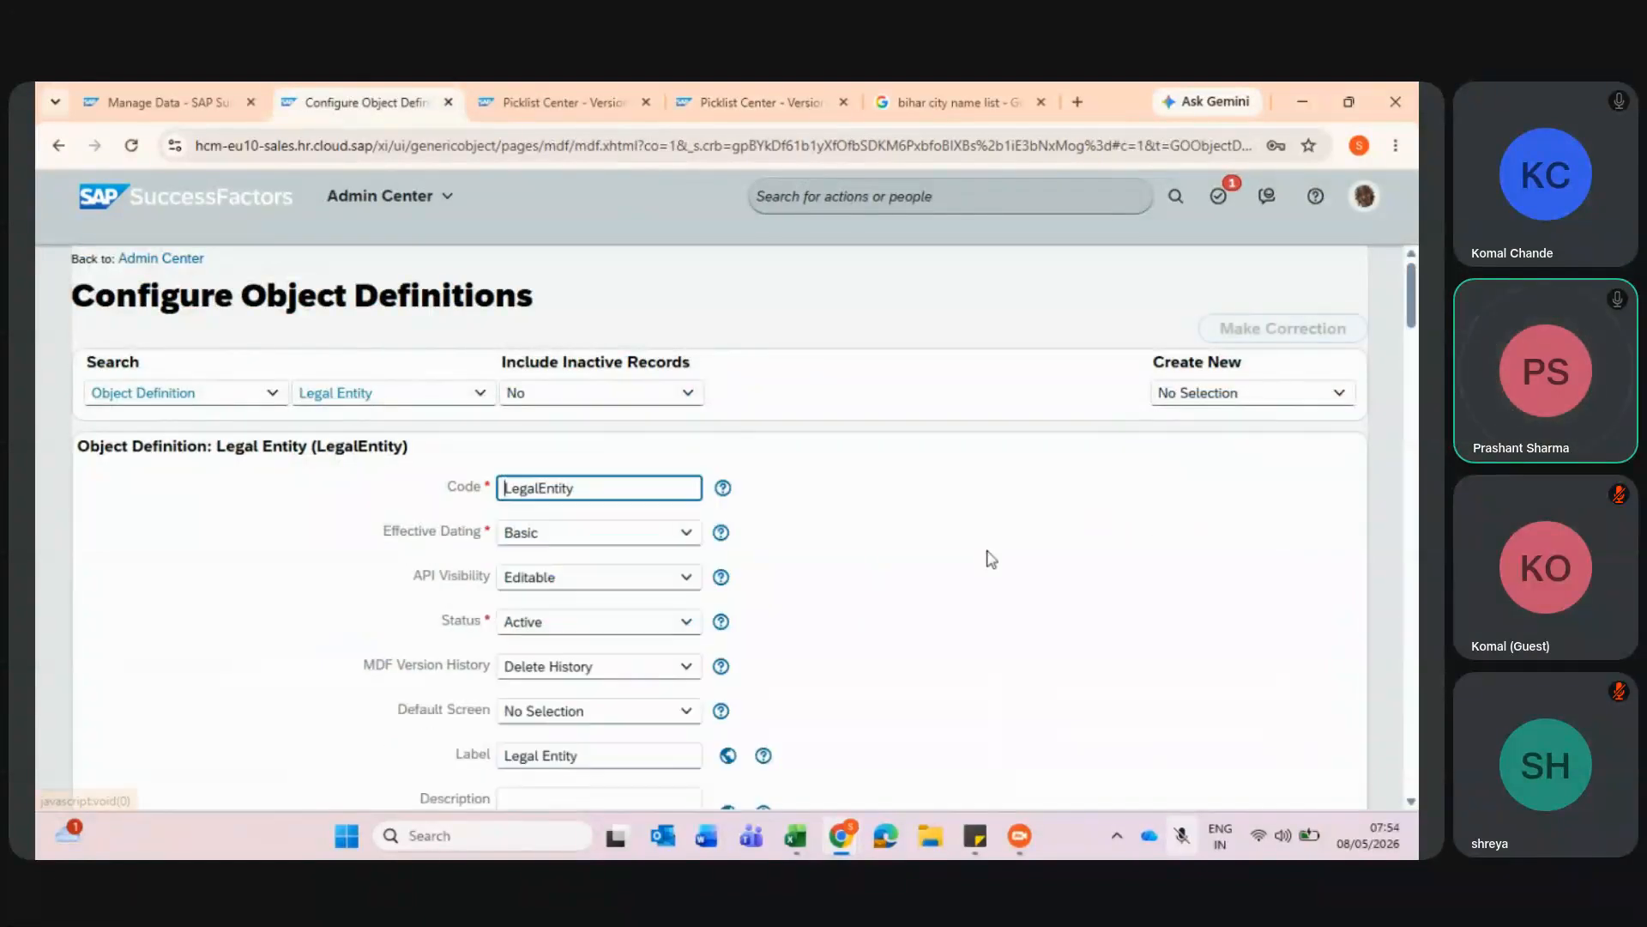
- Examine the cust_CityName field's details in the Legal Entity definition, including its Rules, Field Criteria and Condition sections
scroll(986, 558, "down", 4)
scroll(991, 559, "down", 15)
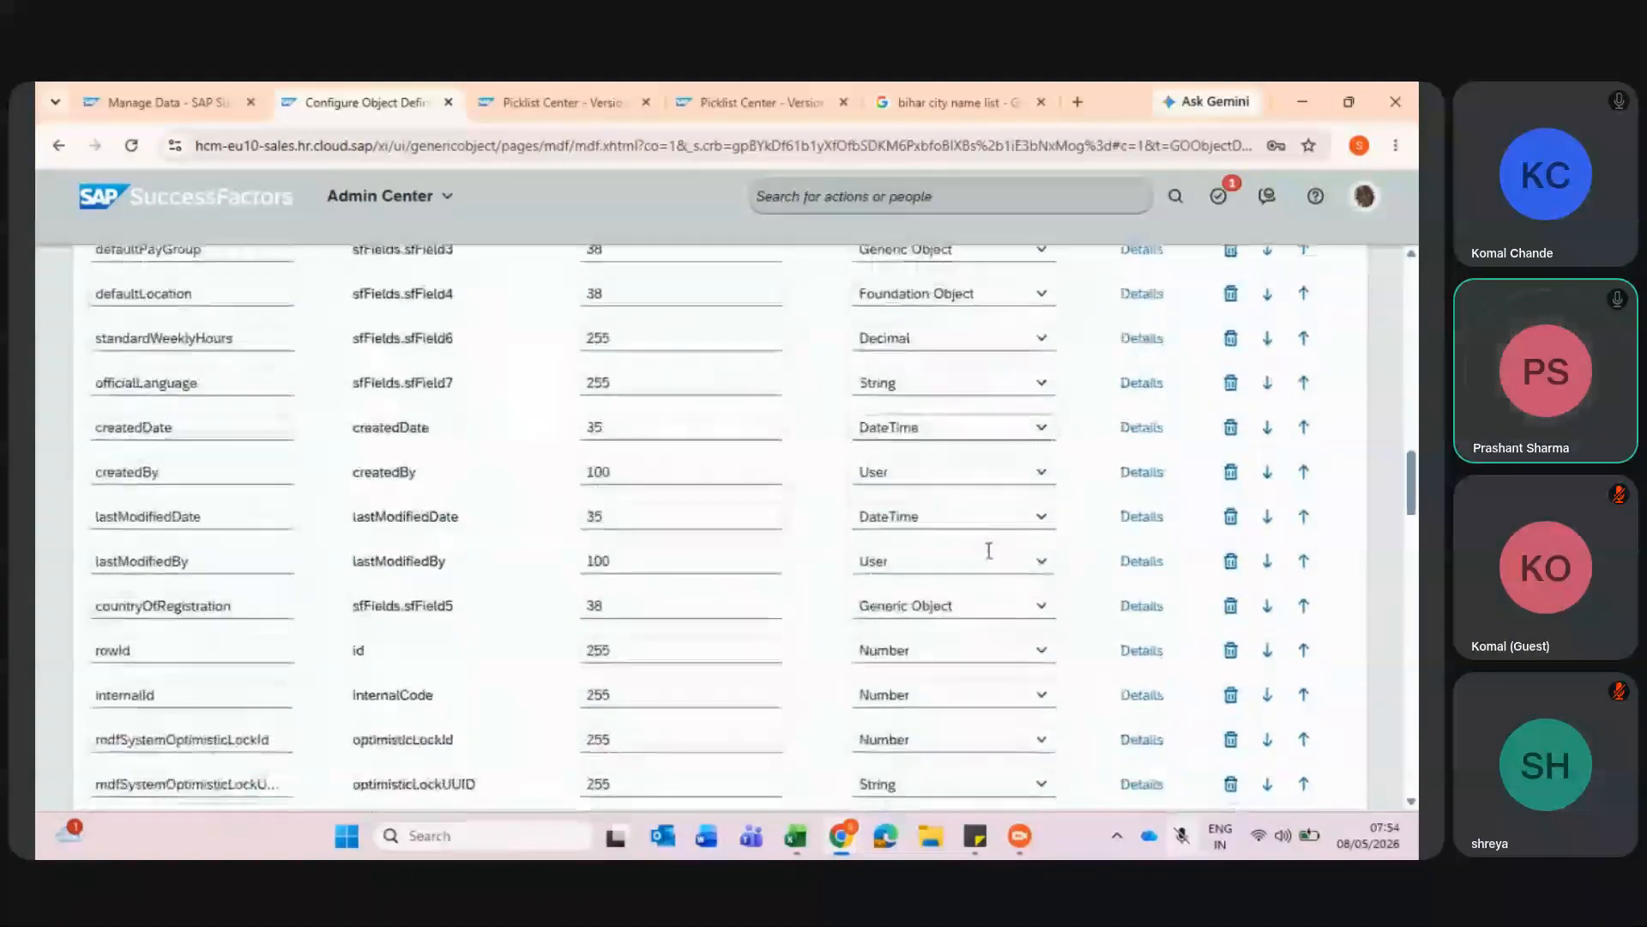
scroll(989, 550, "down", 1)
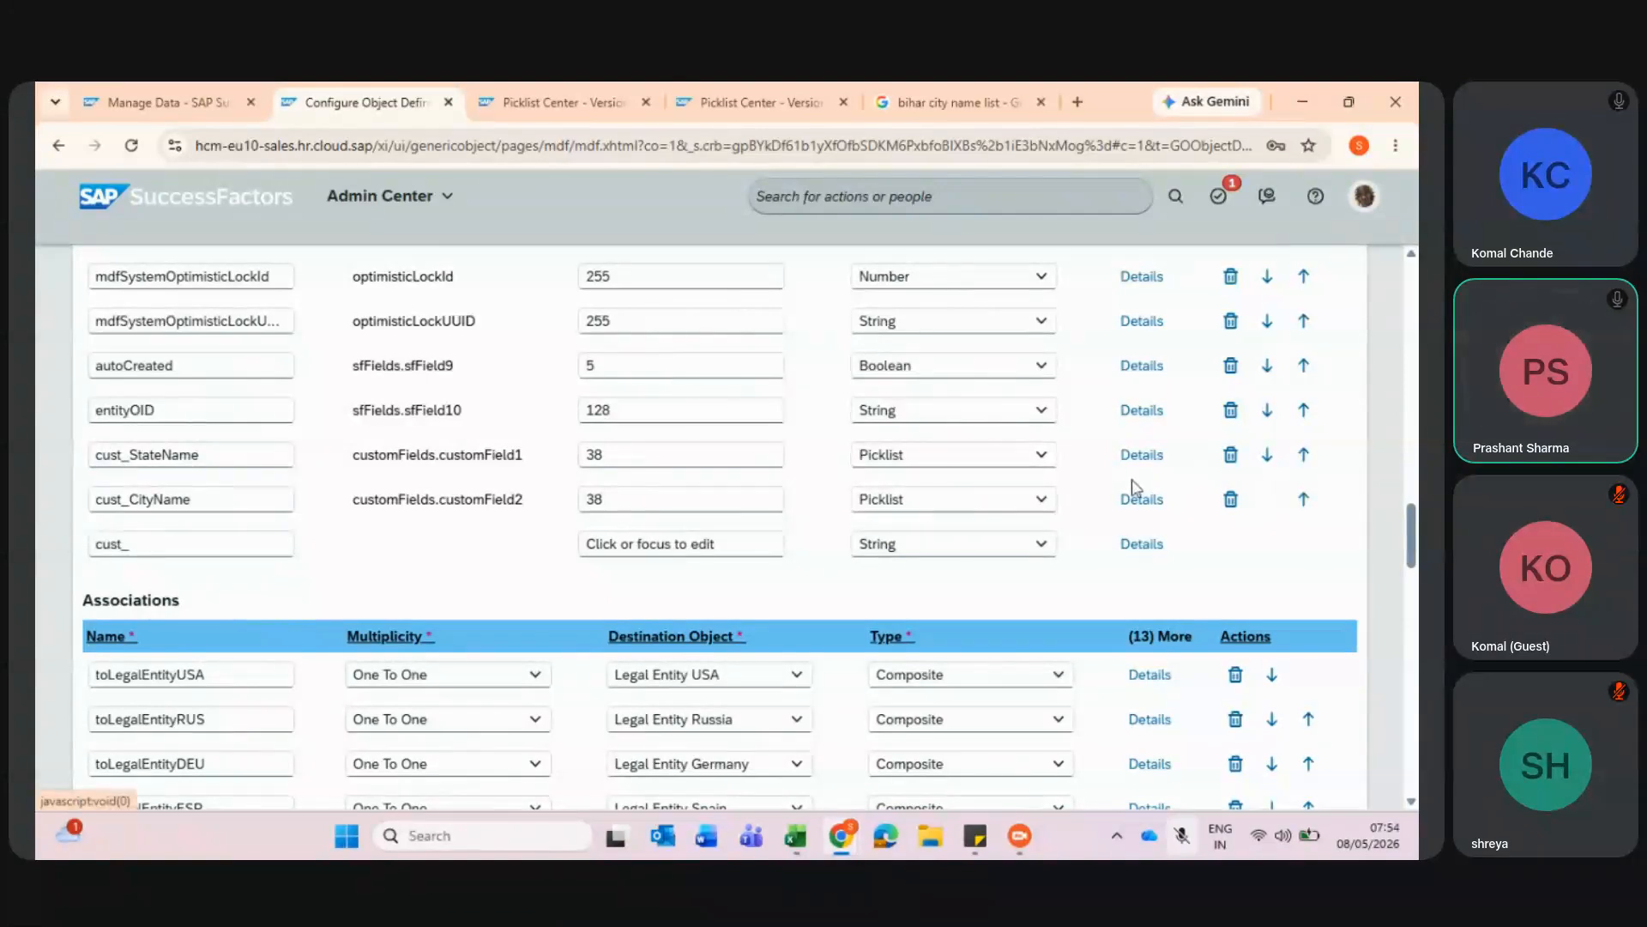
left_click(1129, 507)
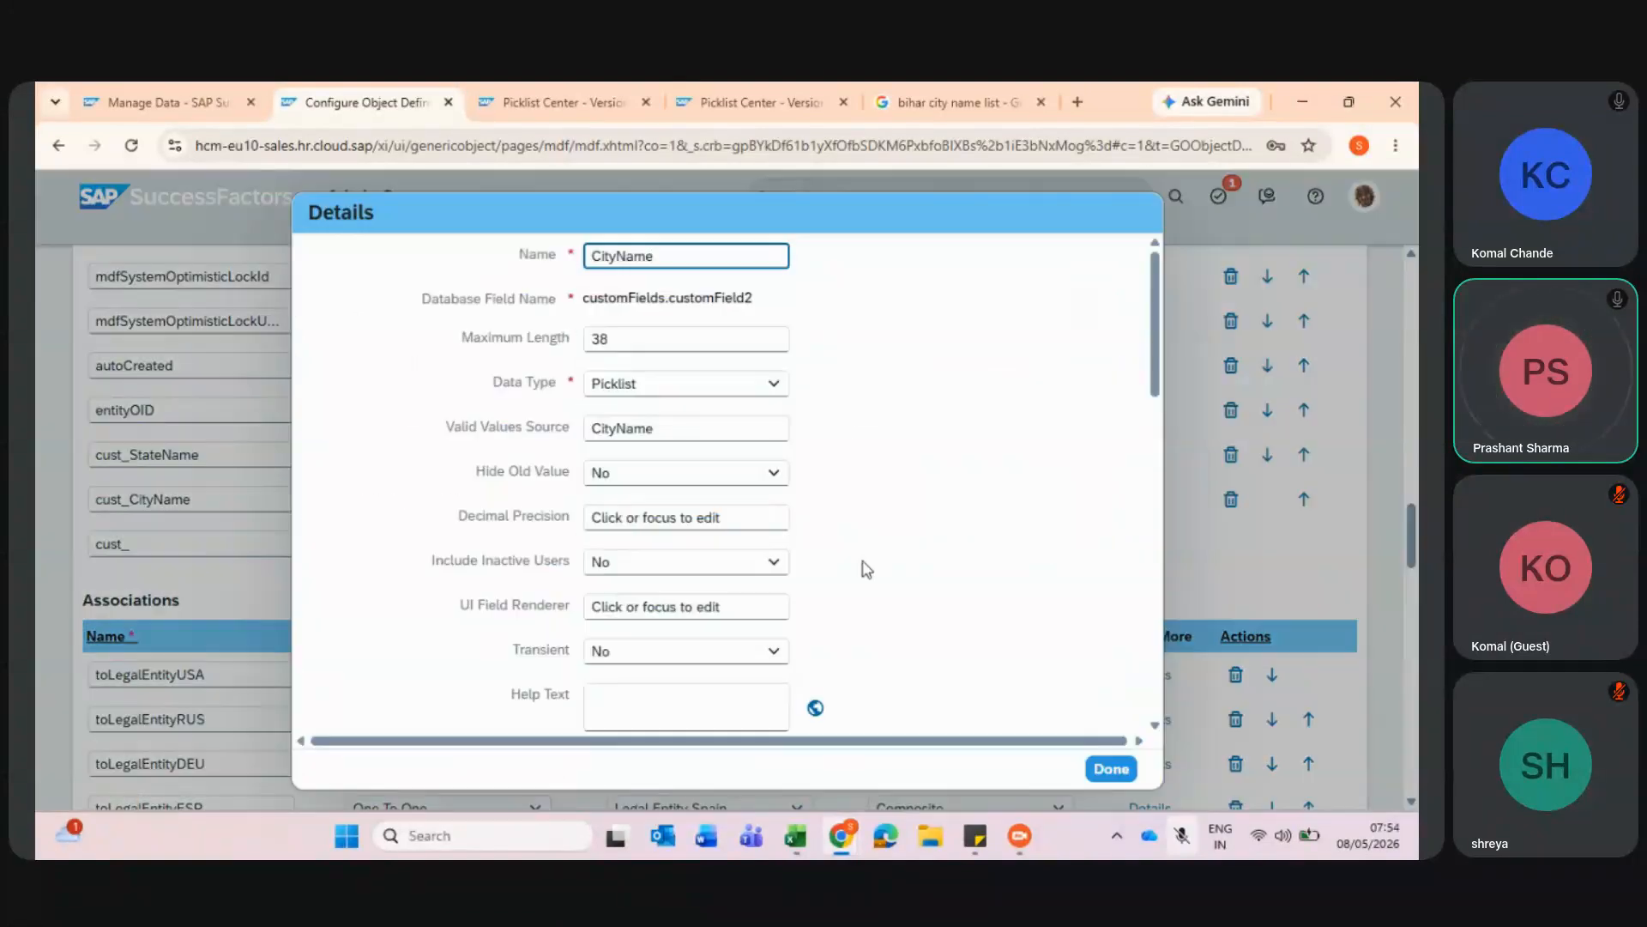
scroll(862, 566, "down", 6)
scroll(862, 569, "down", 5)
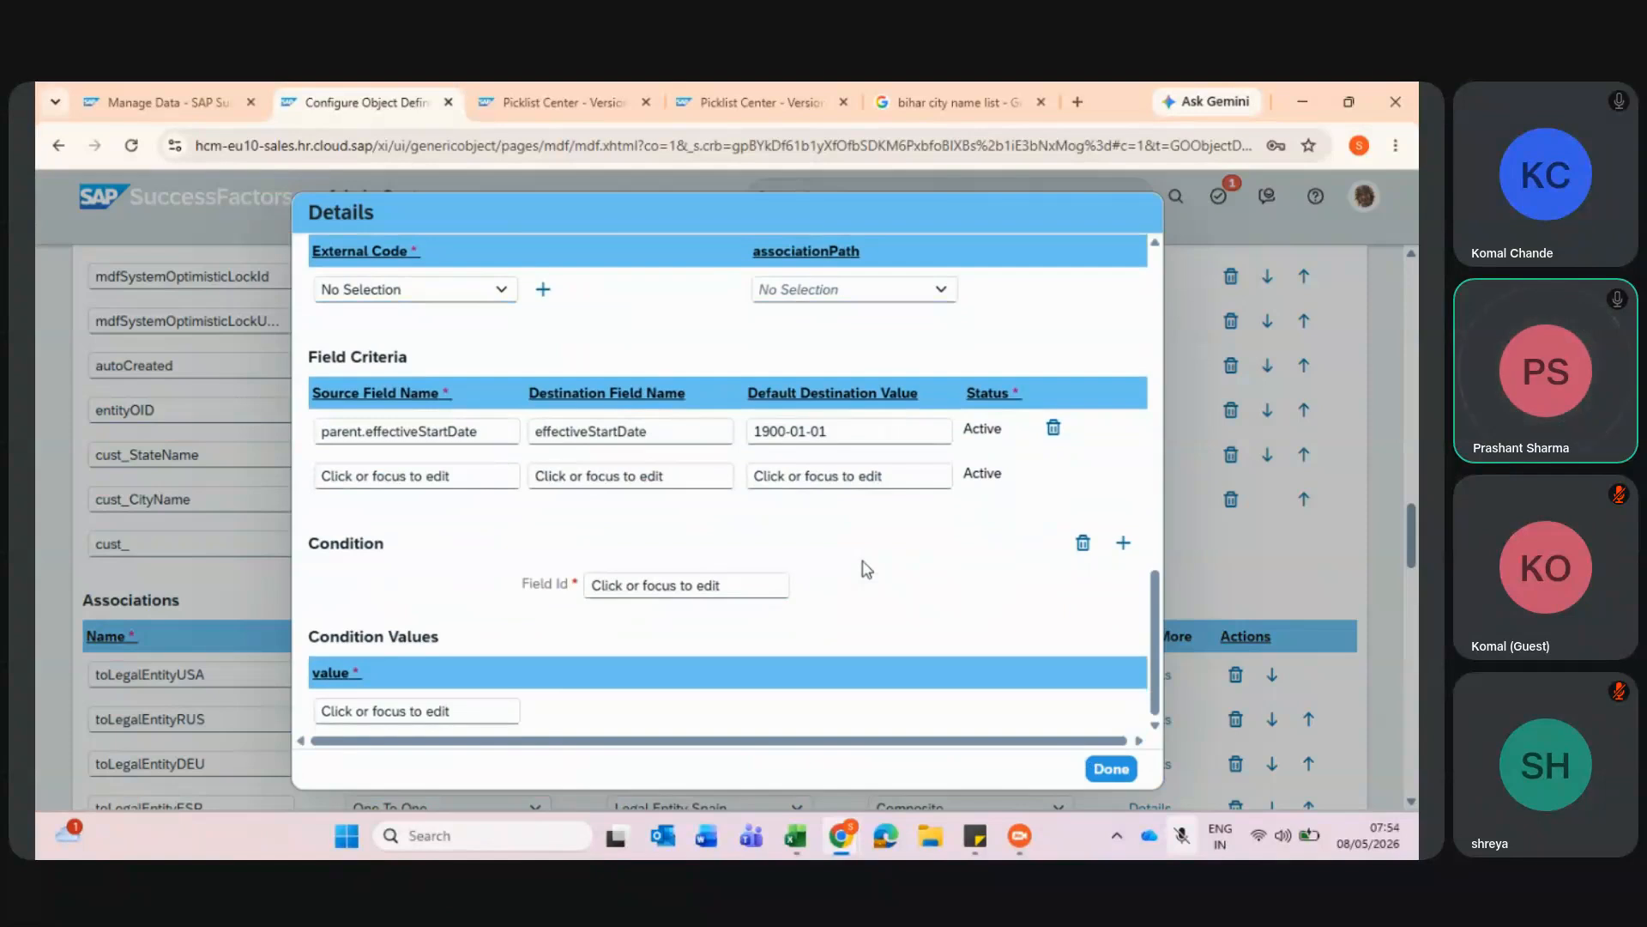
scroll(865, 568, "up", 1)
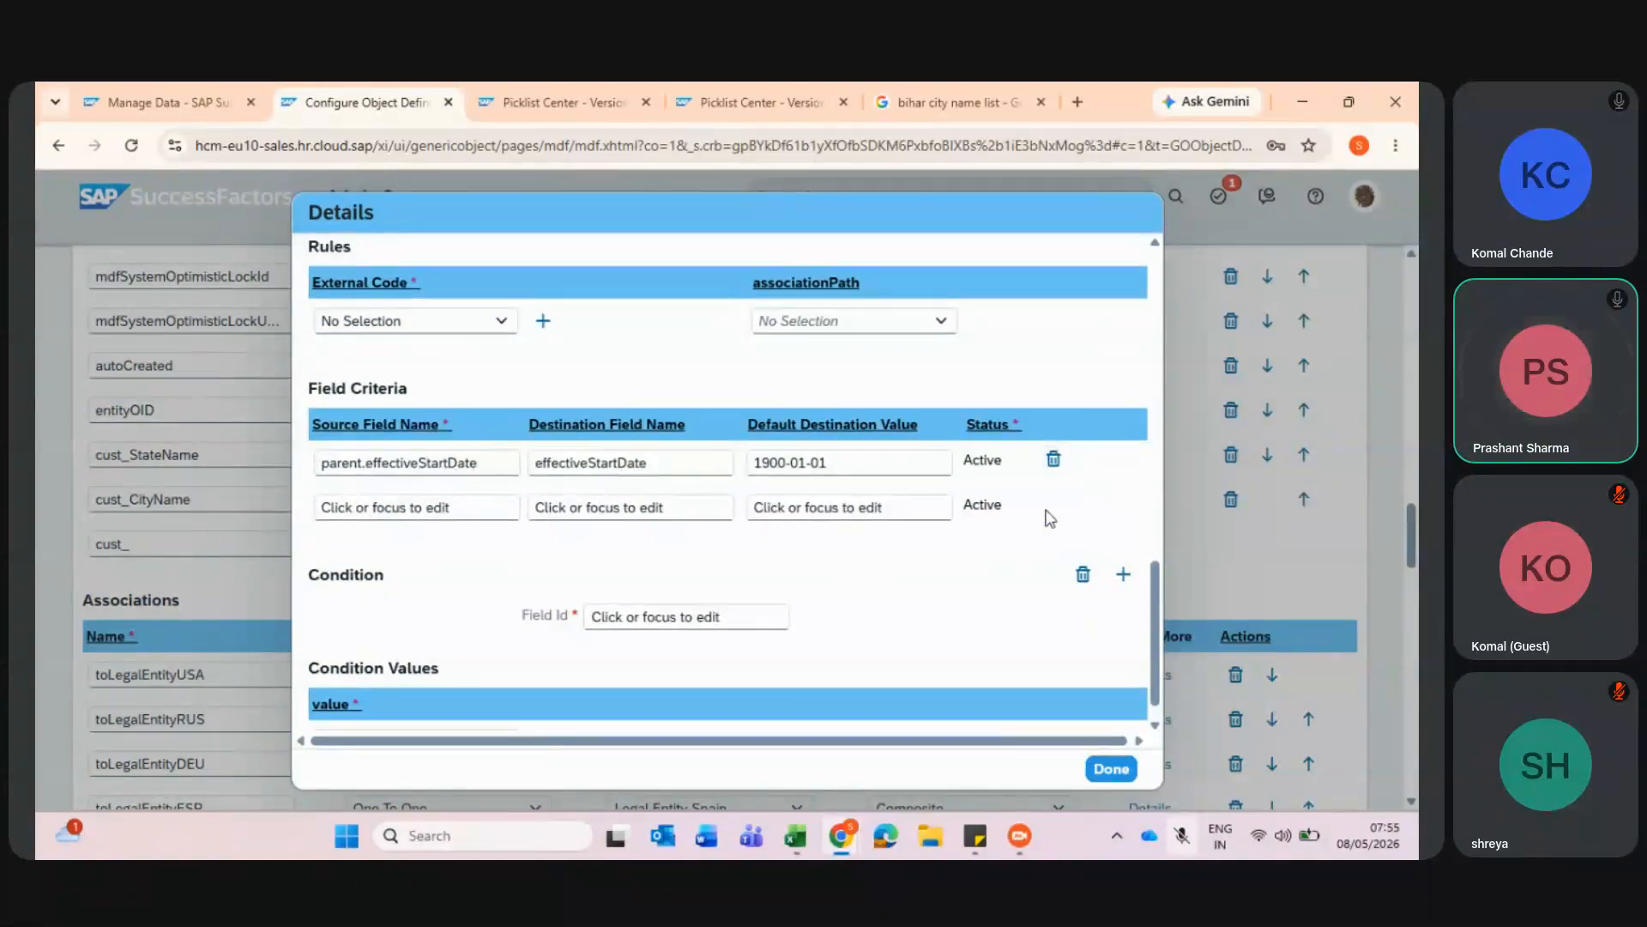
left_click(1112, 769)
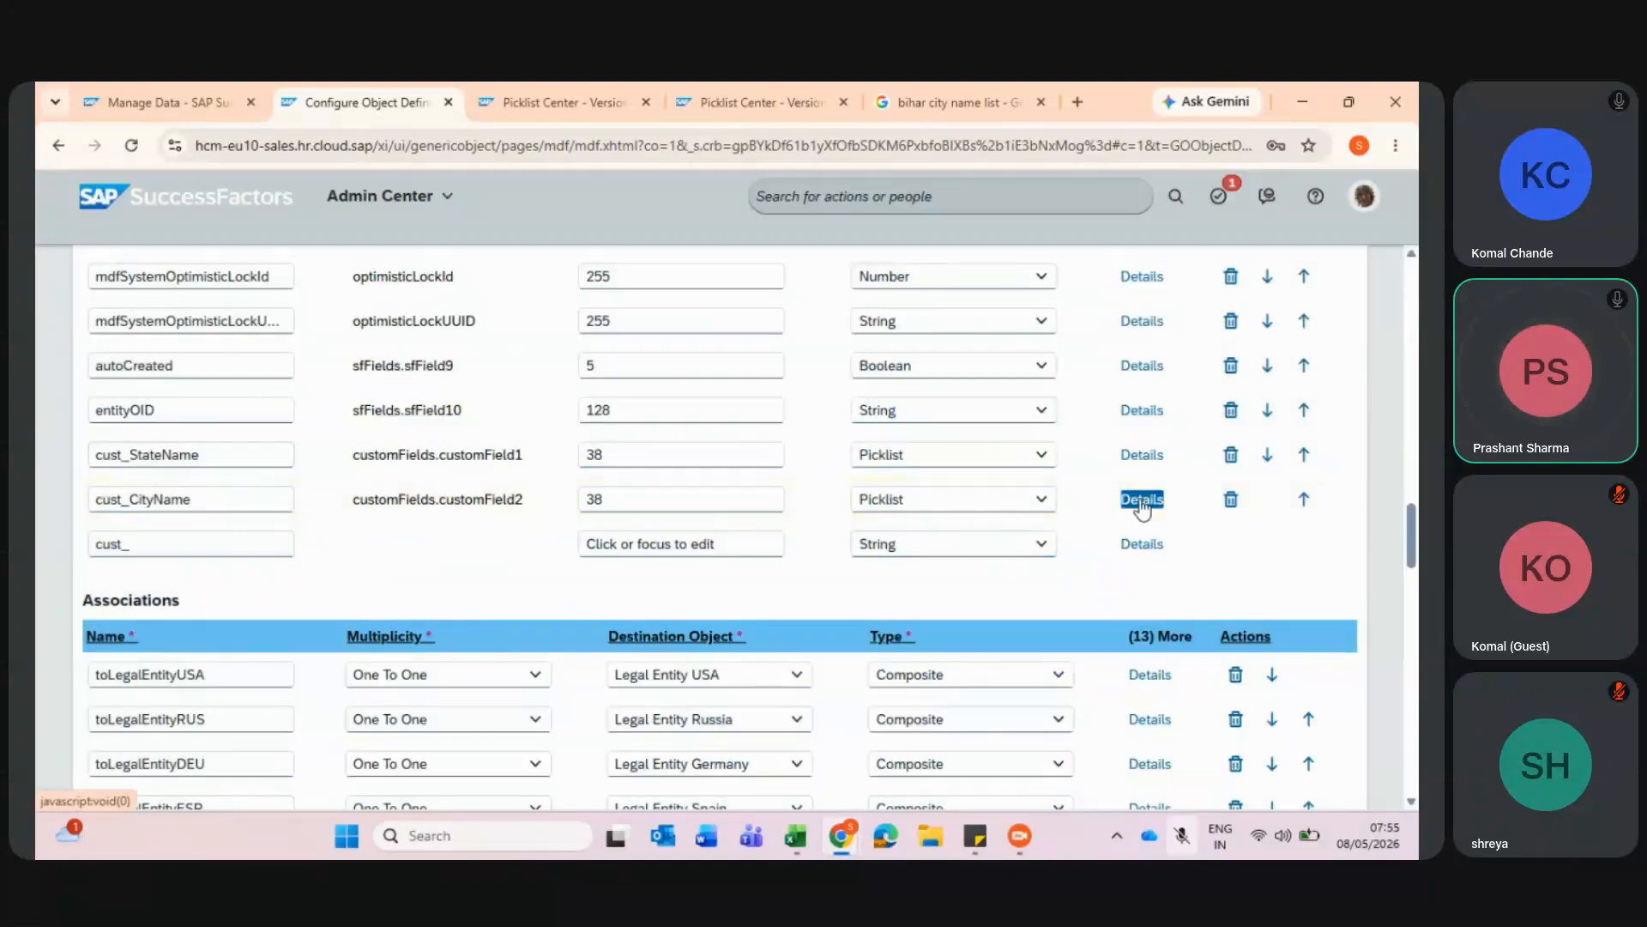
- Remove the parent.effectiveStartDate row from the Field Criteria in the cust_CityName field's details
left_click(1142, 499)
scroll(714, 560, "down", 5)
scroll(714, 559, "down", 4)
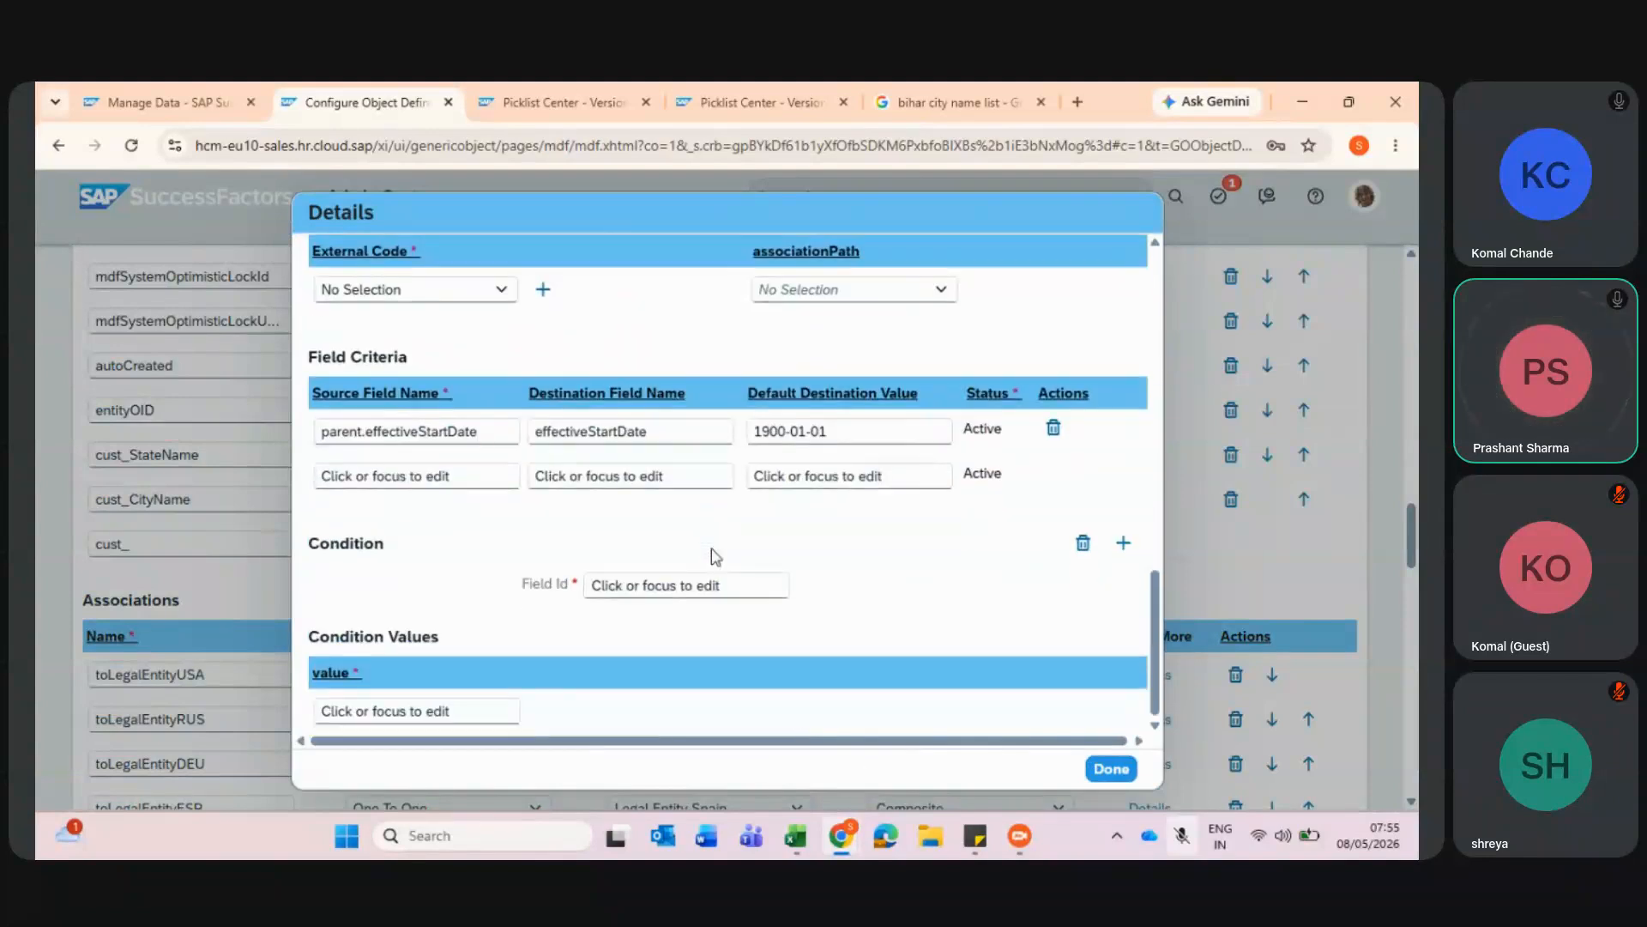
left_click(1051, 427)
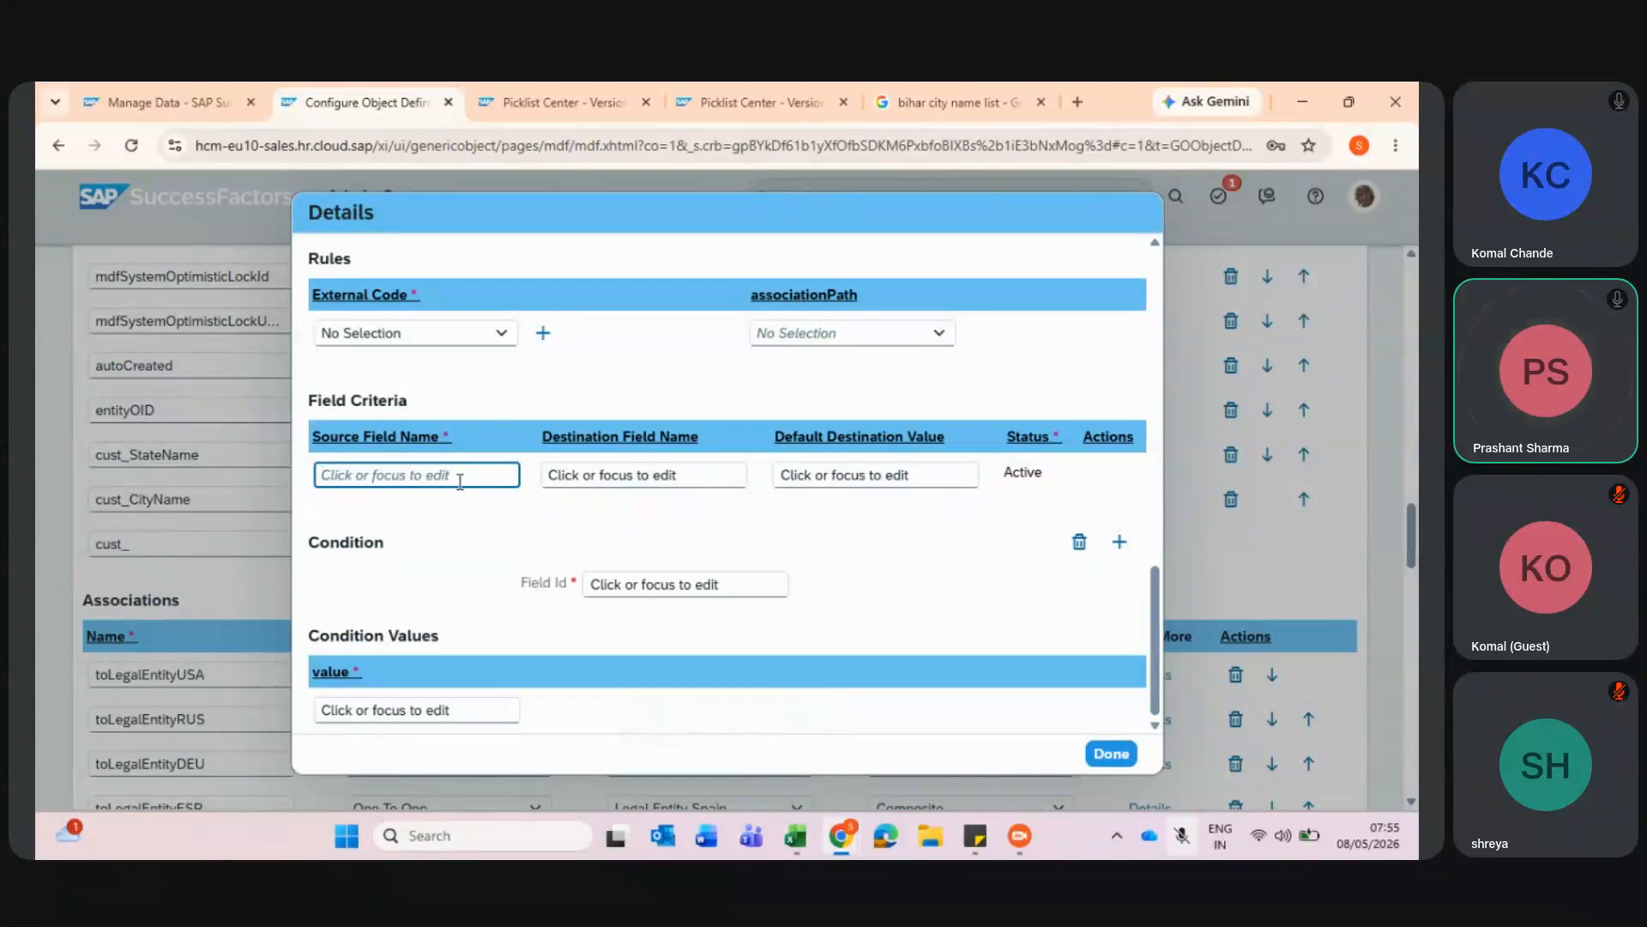
- Add a cust_CityName field criterion with Source Field Name parentPickListValue and Destination Field Name cust_StateName, and save the Legal Entity definition
type("P")
key("BackSpace")
type("parentPickListValue")
left_click(600, 475)
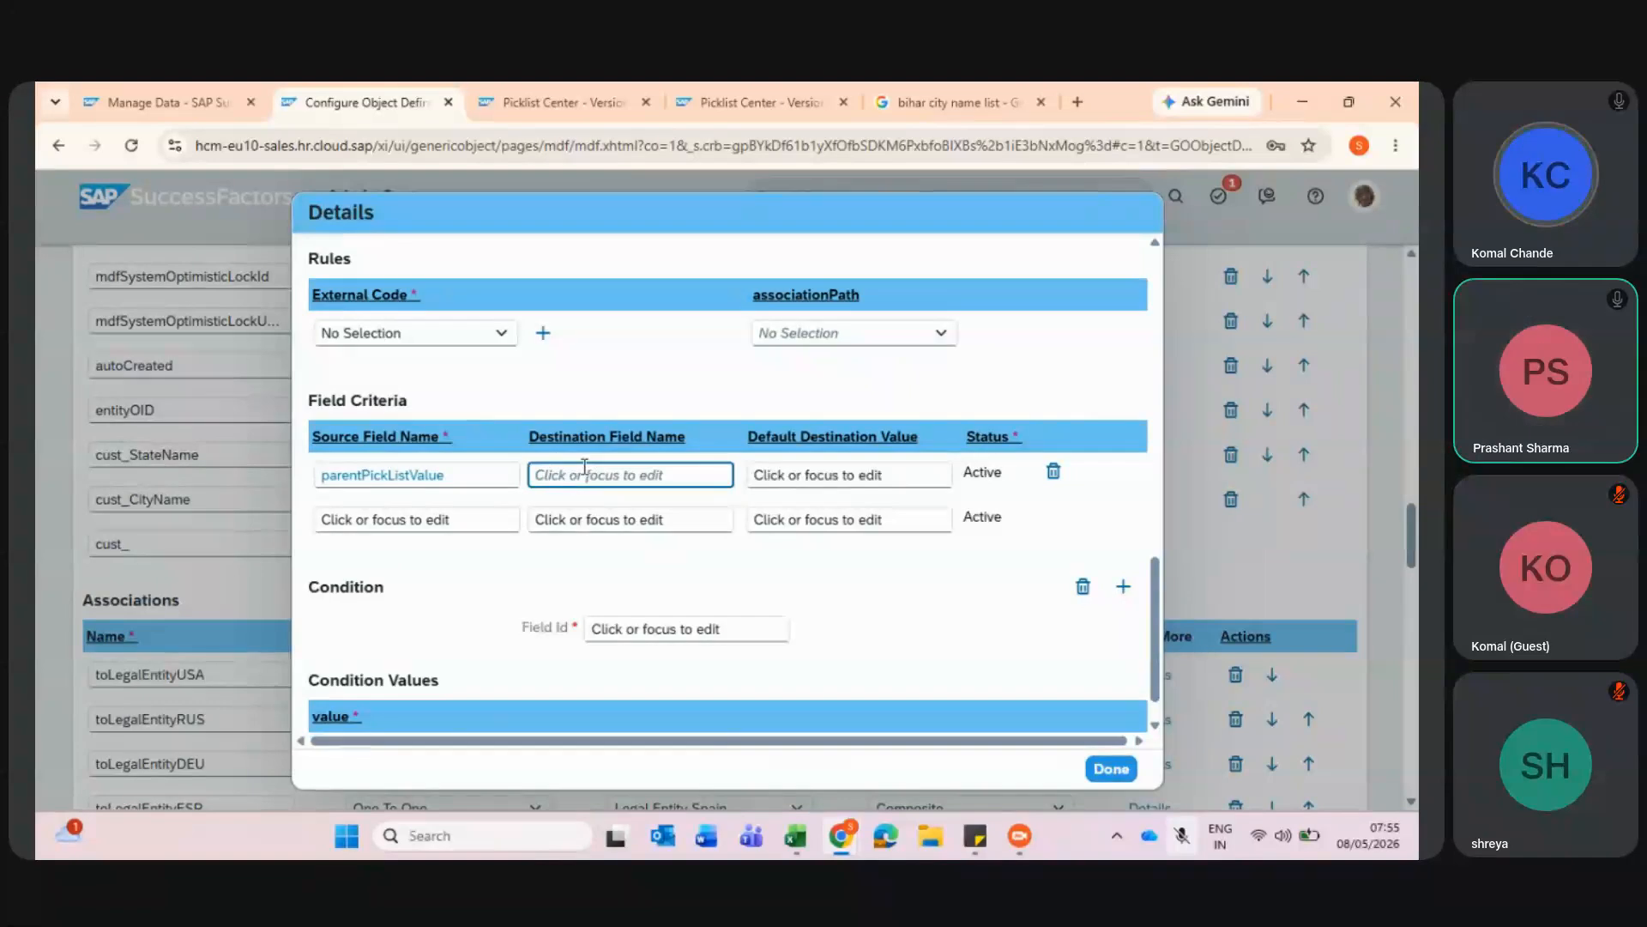
type("cust_StateName")
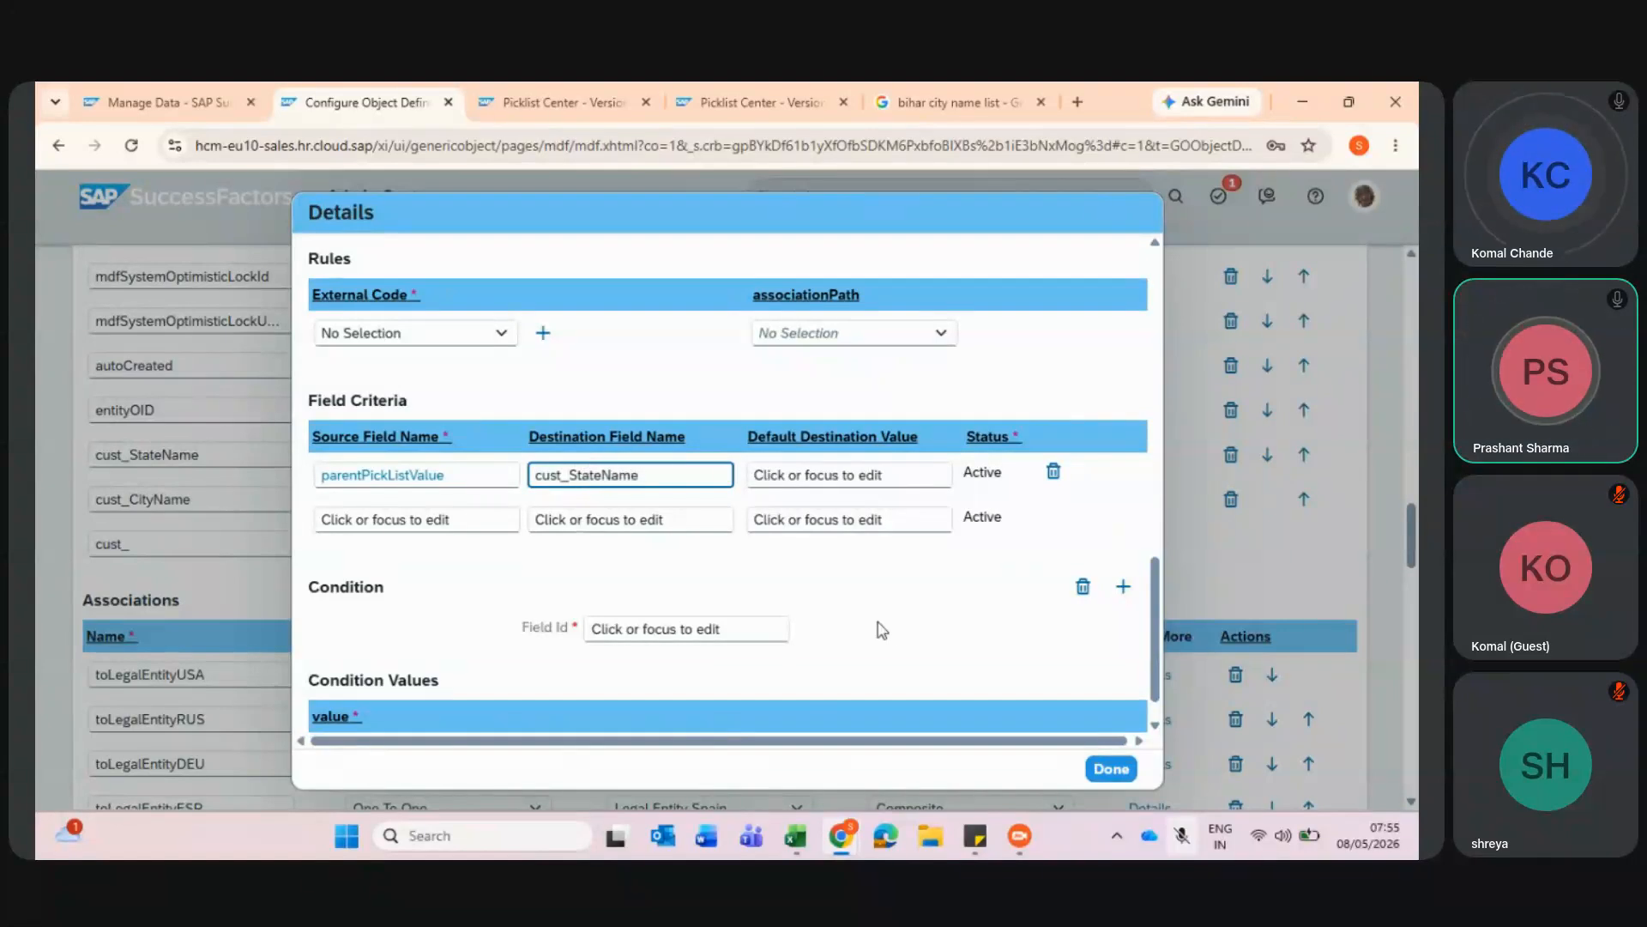
left_click(888, 633)
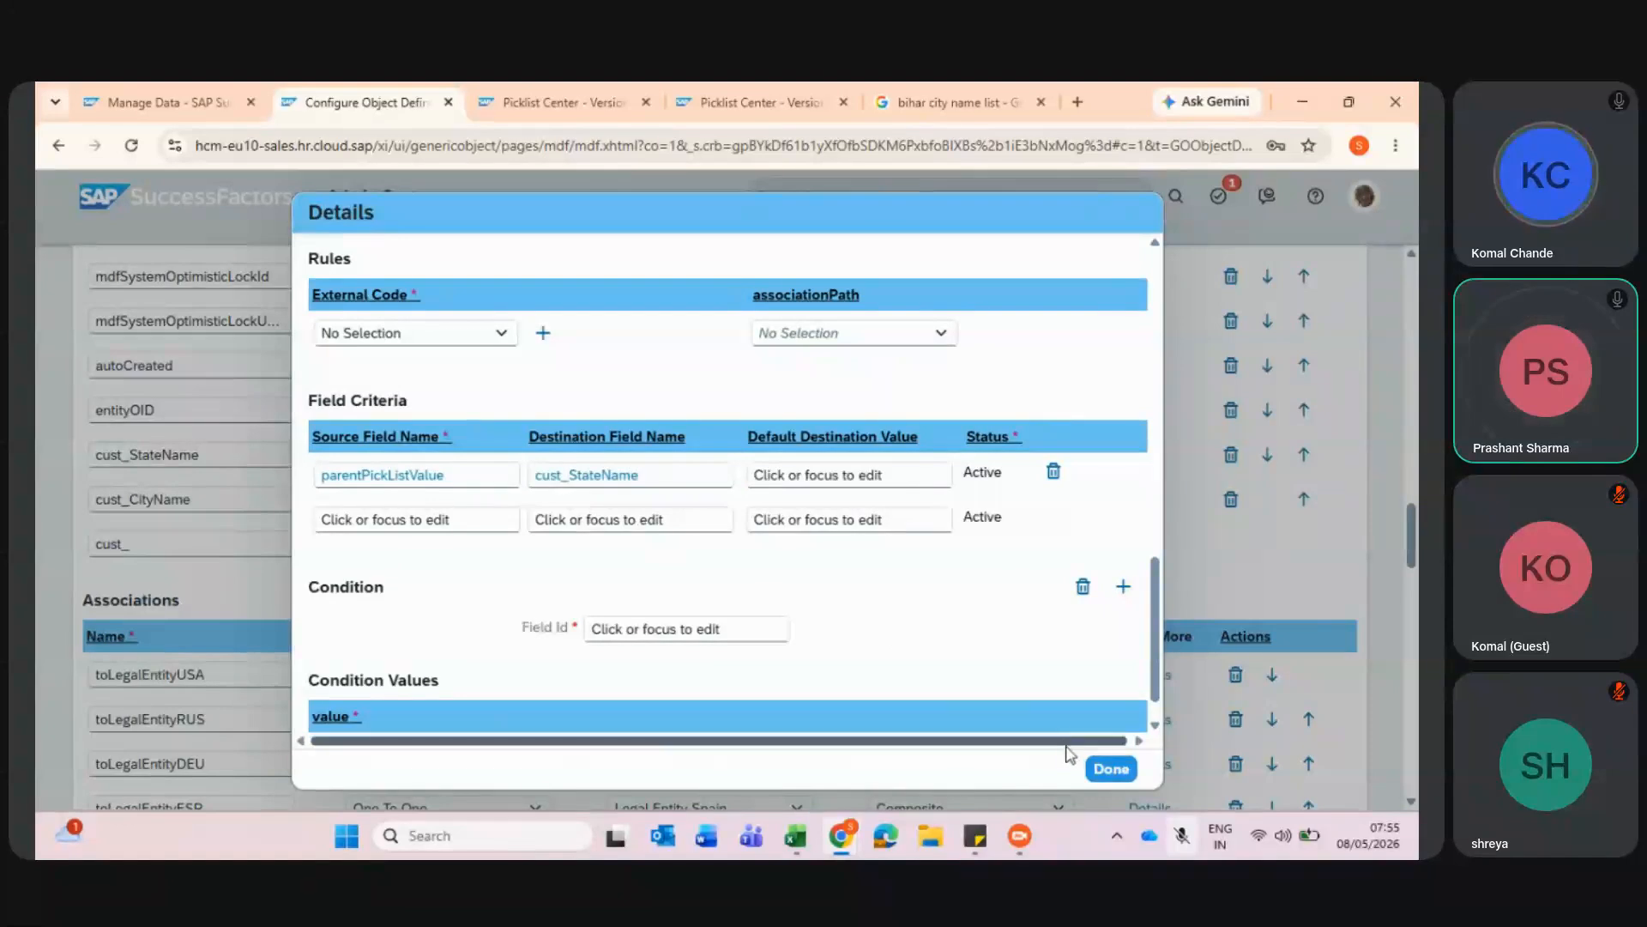
left_click(1112, 780)
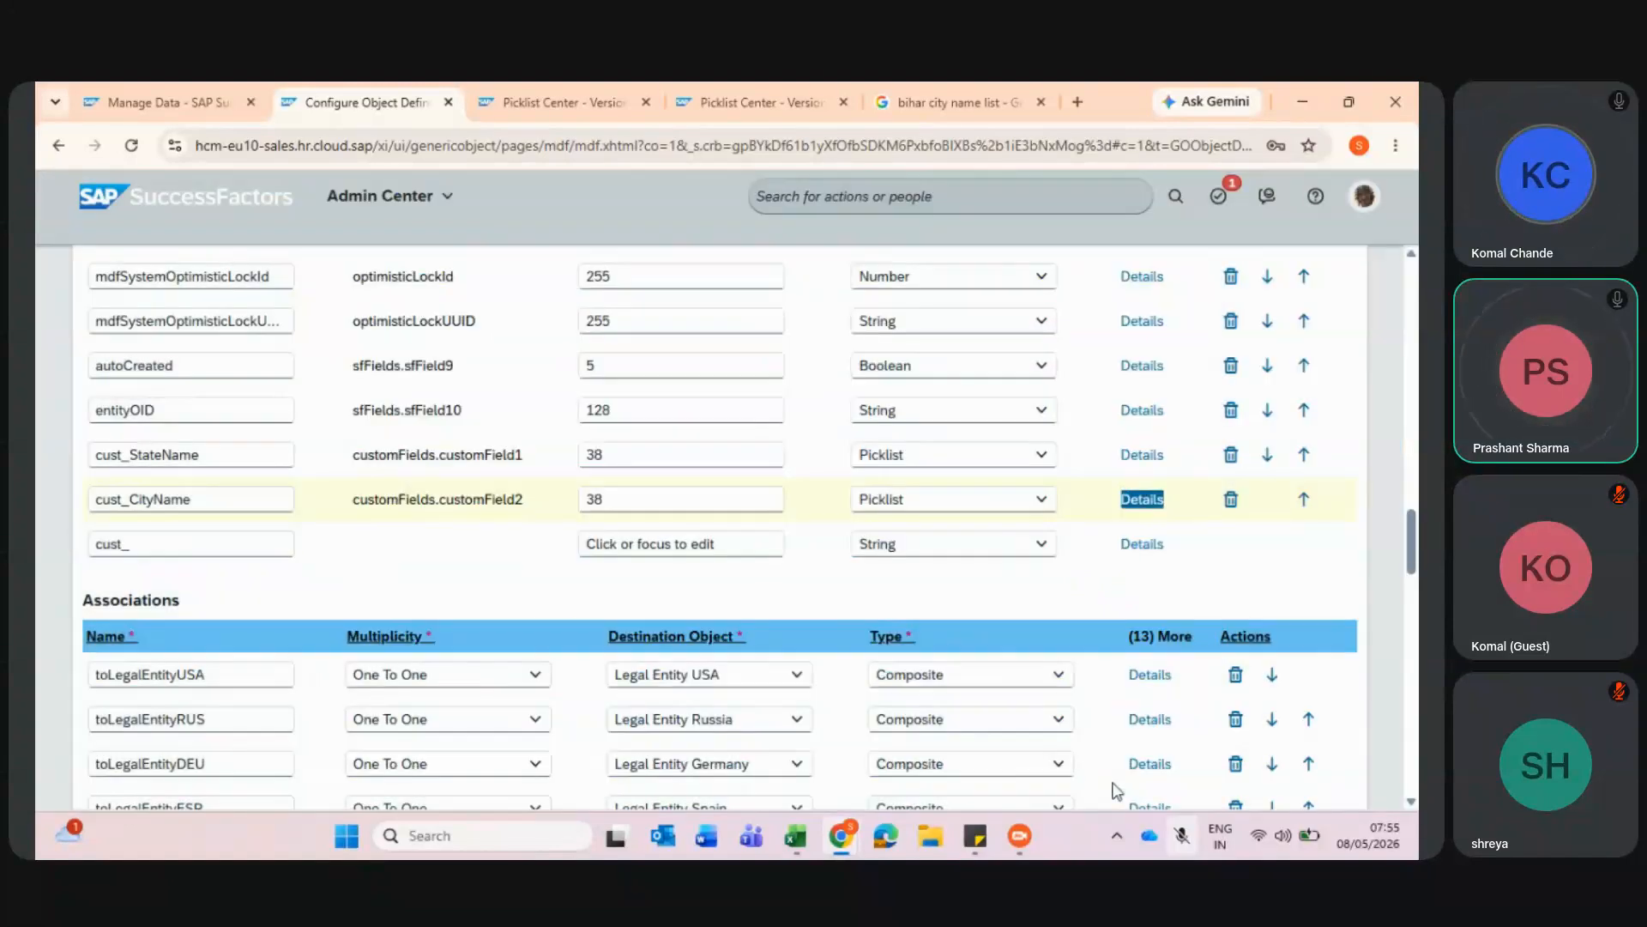
scroll(1116, 785, "down", 20)
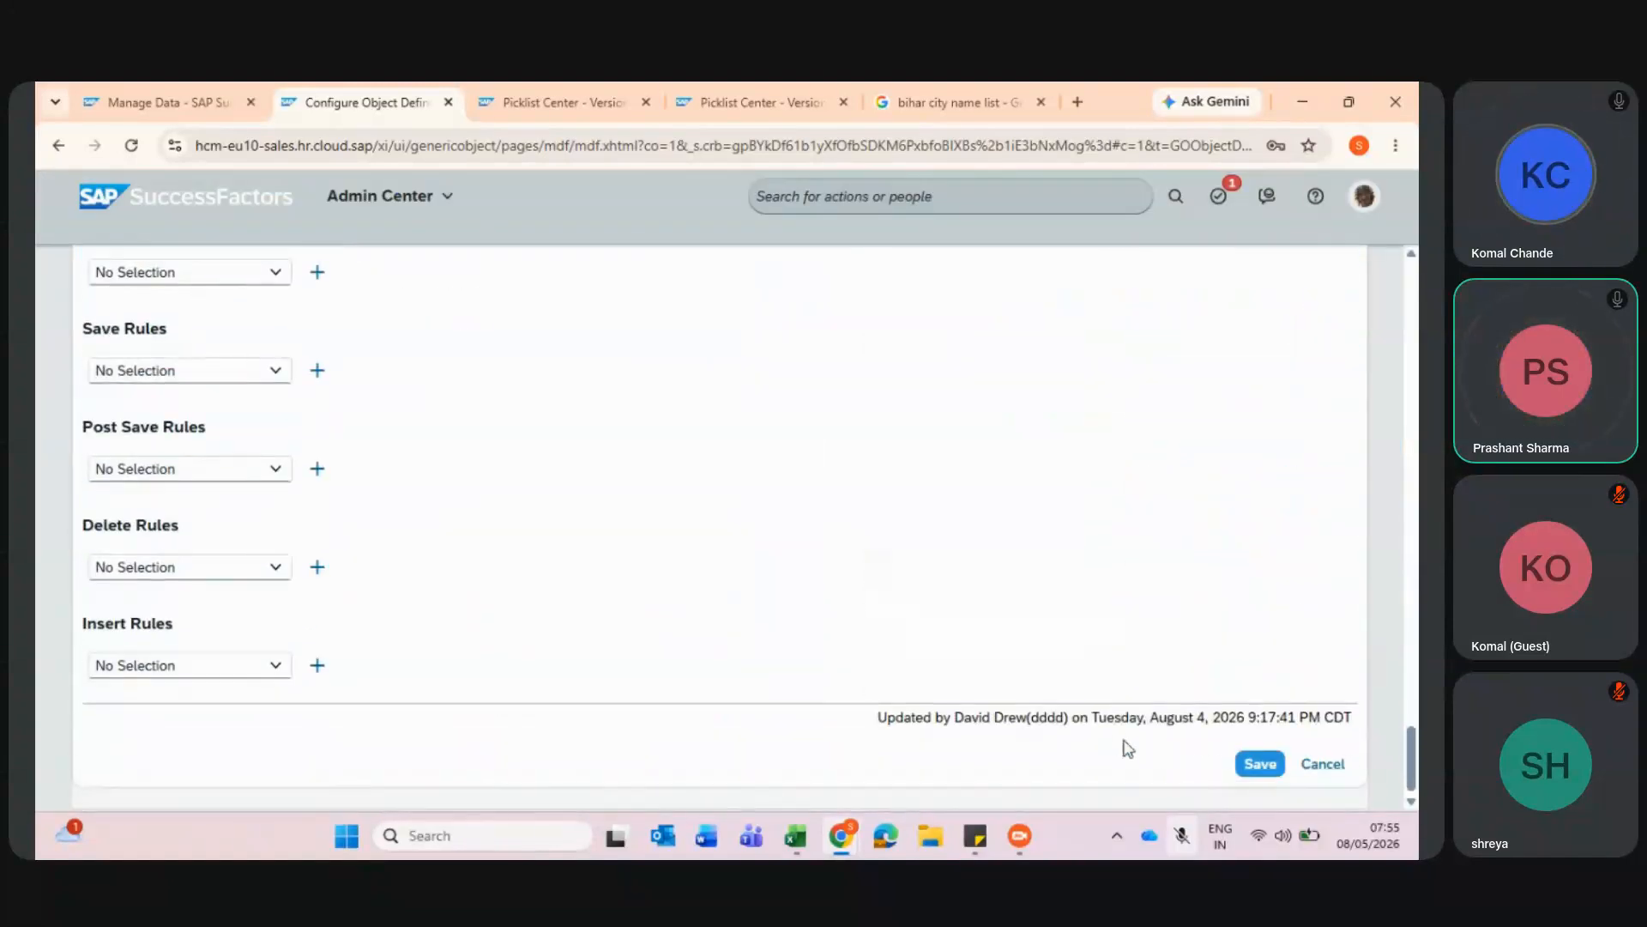
left_click(1249, 764)
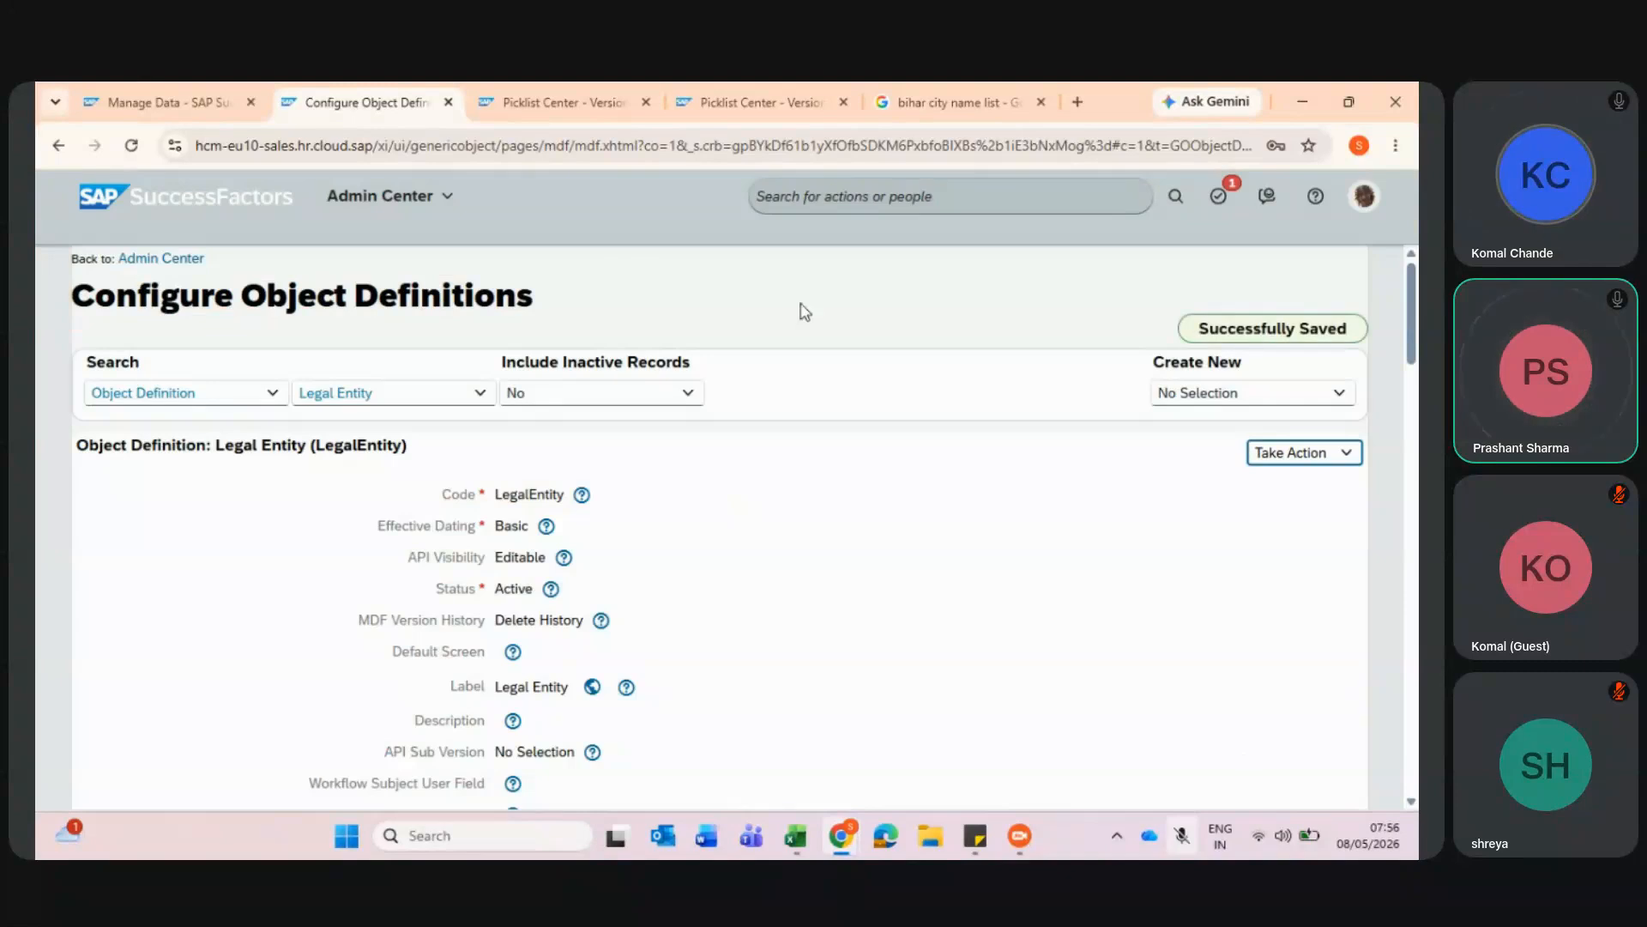
- Reload the new Legal Entity form in Manage Data, discarding its unsaved entries, and bring up the State Name and CityName fields
left_click(155, 101)
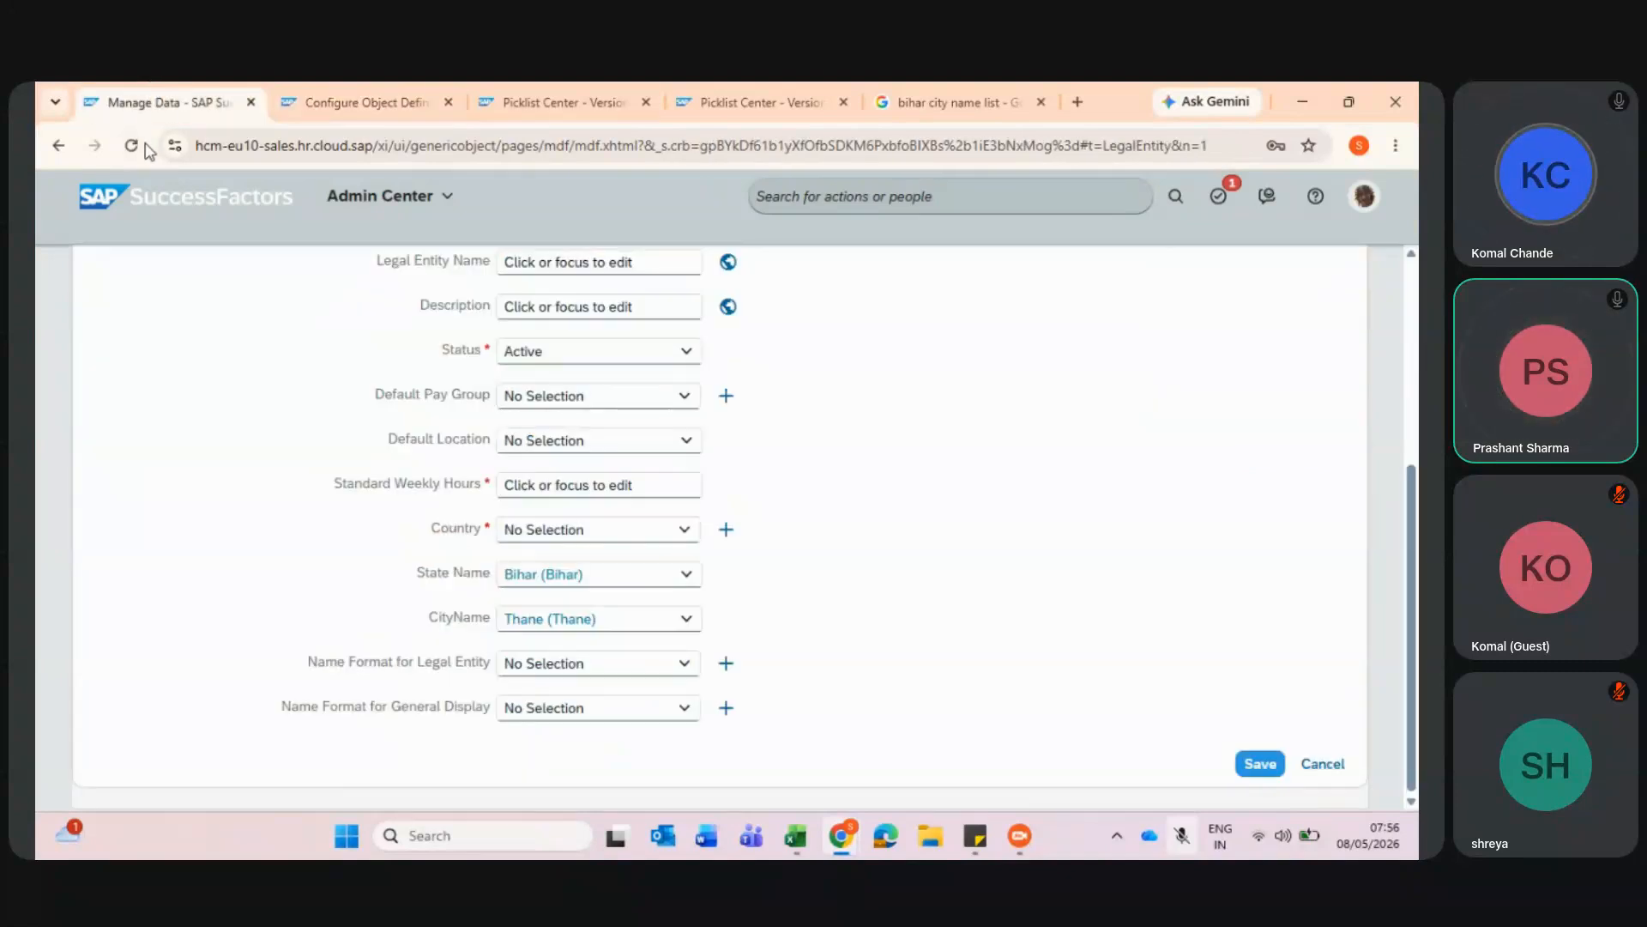
left_click(141, 146)
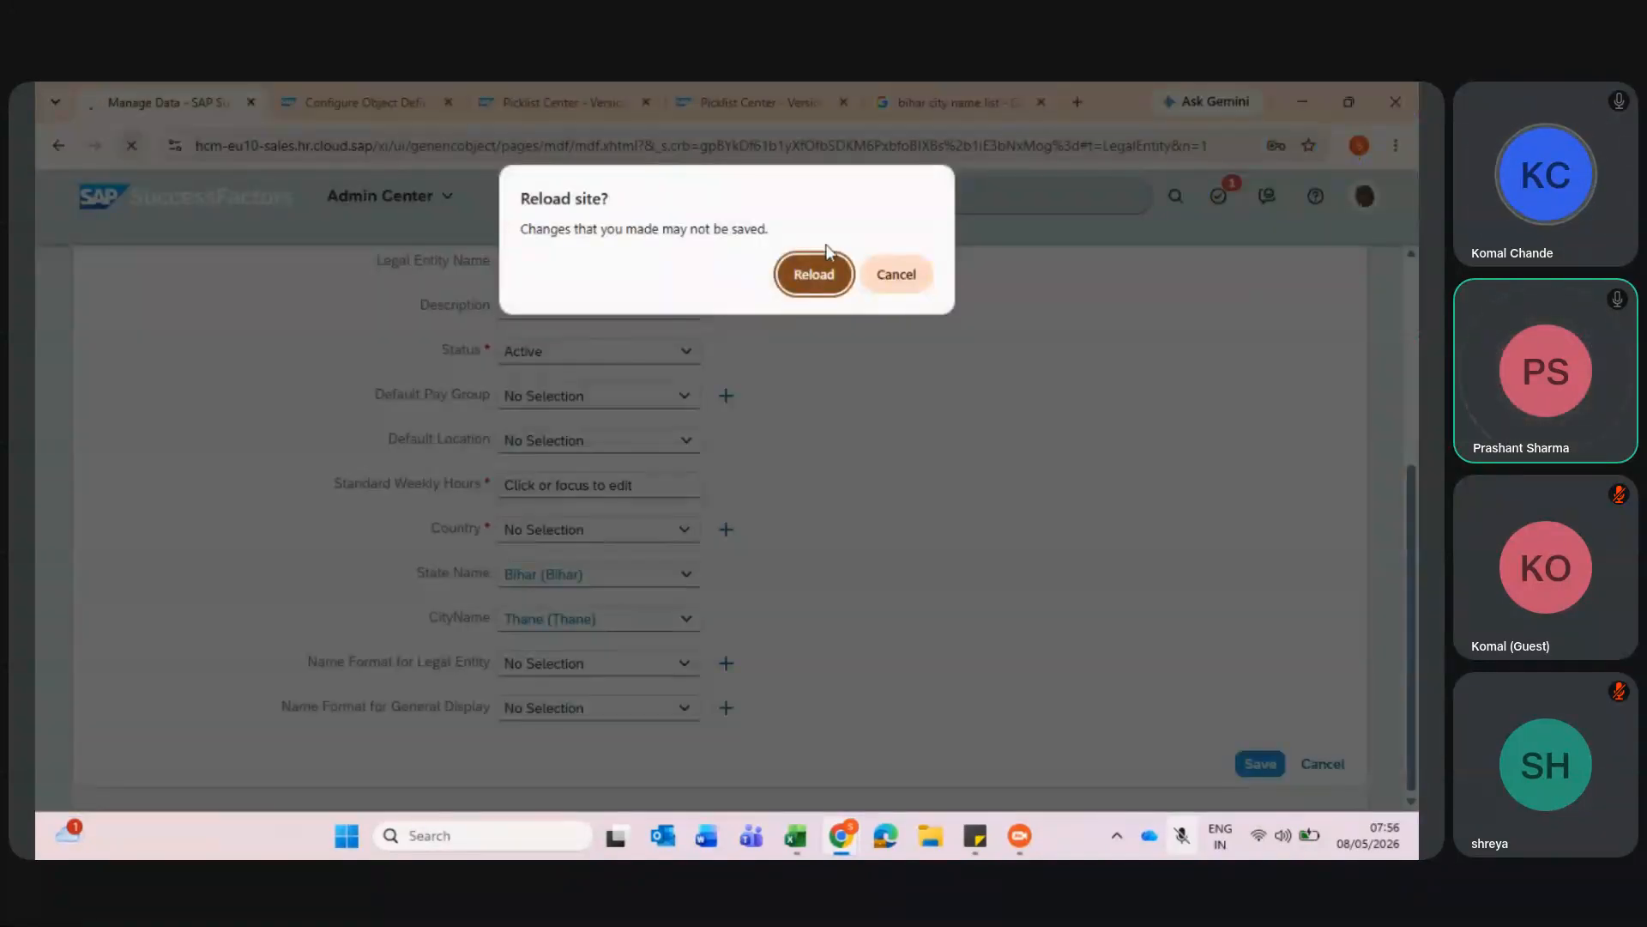
left_click(815, 273)
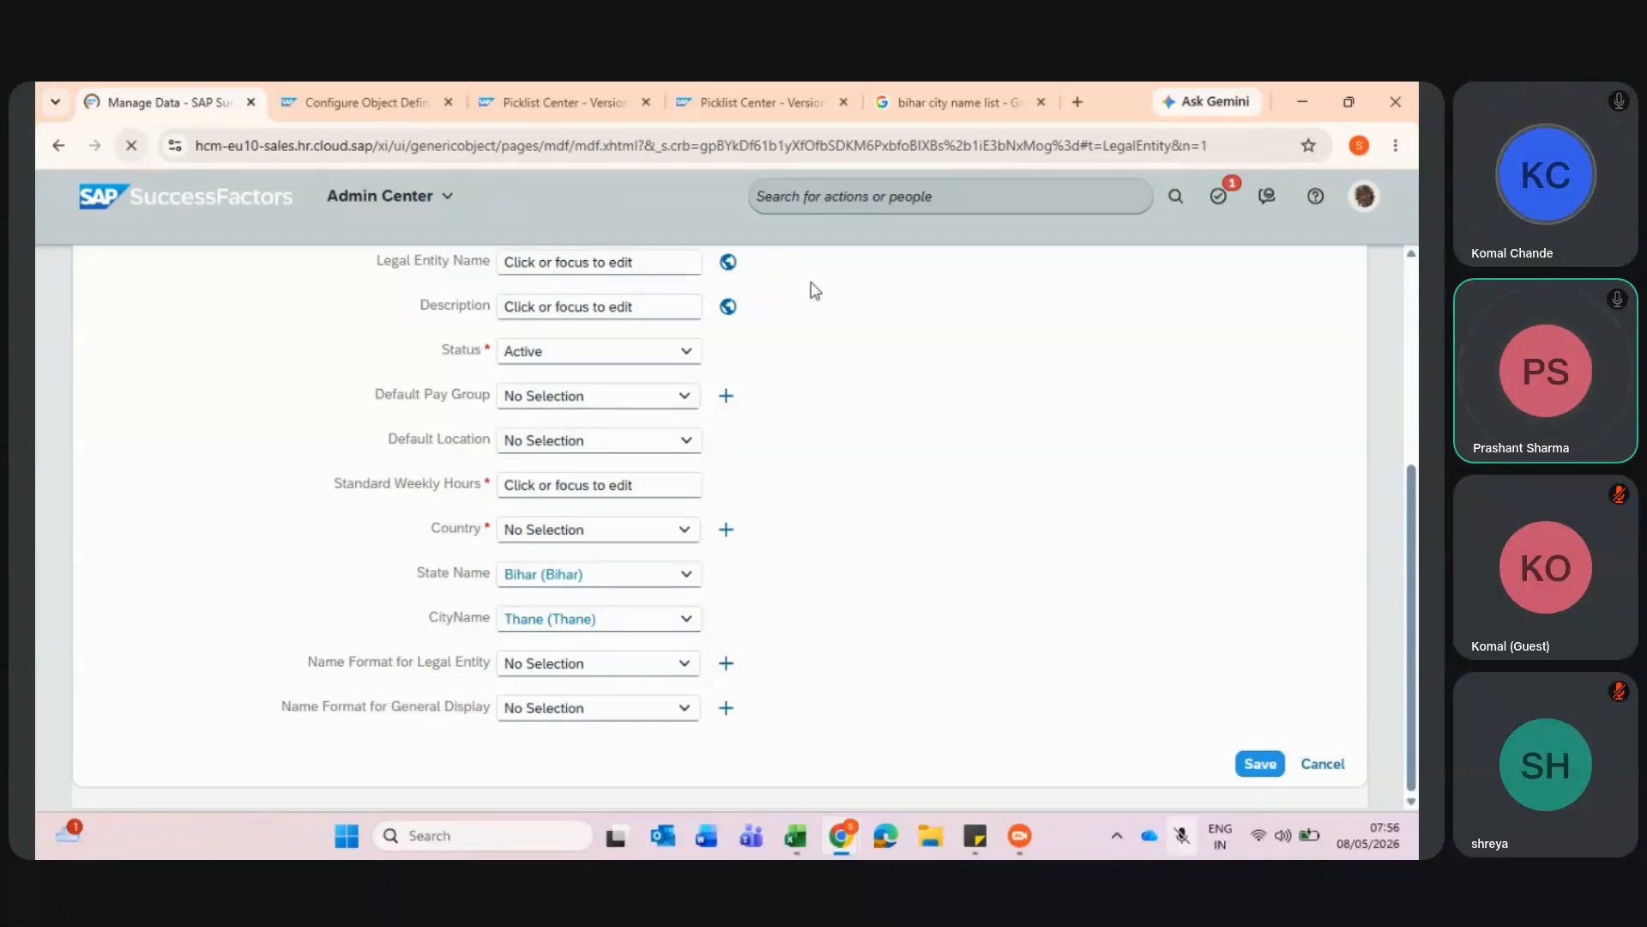
scroll(725, 522, "down", 4)
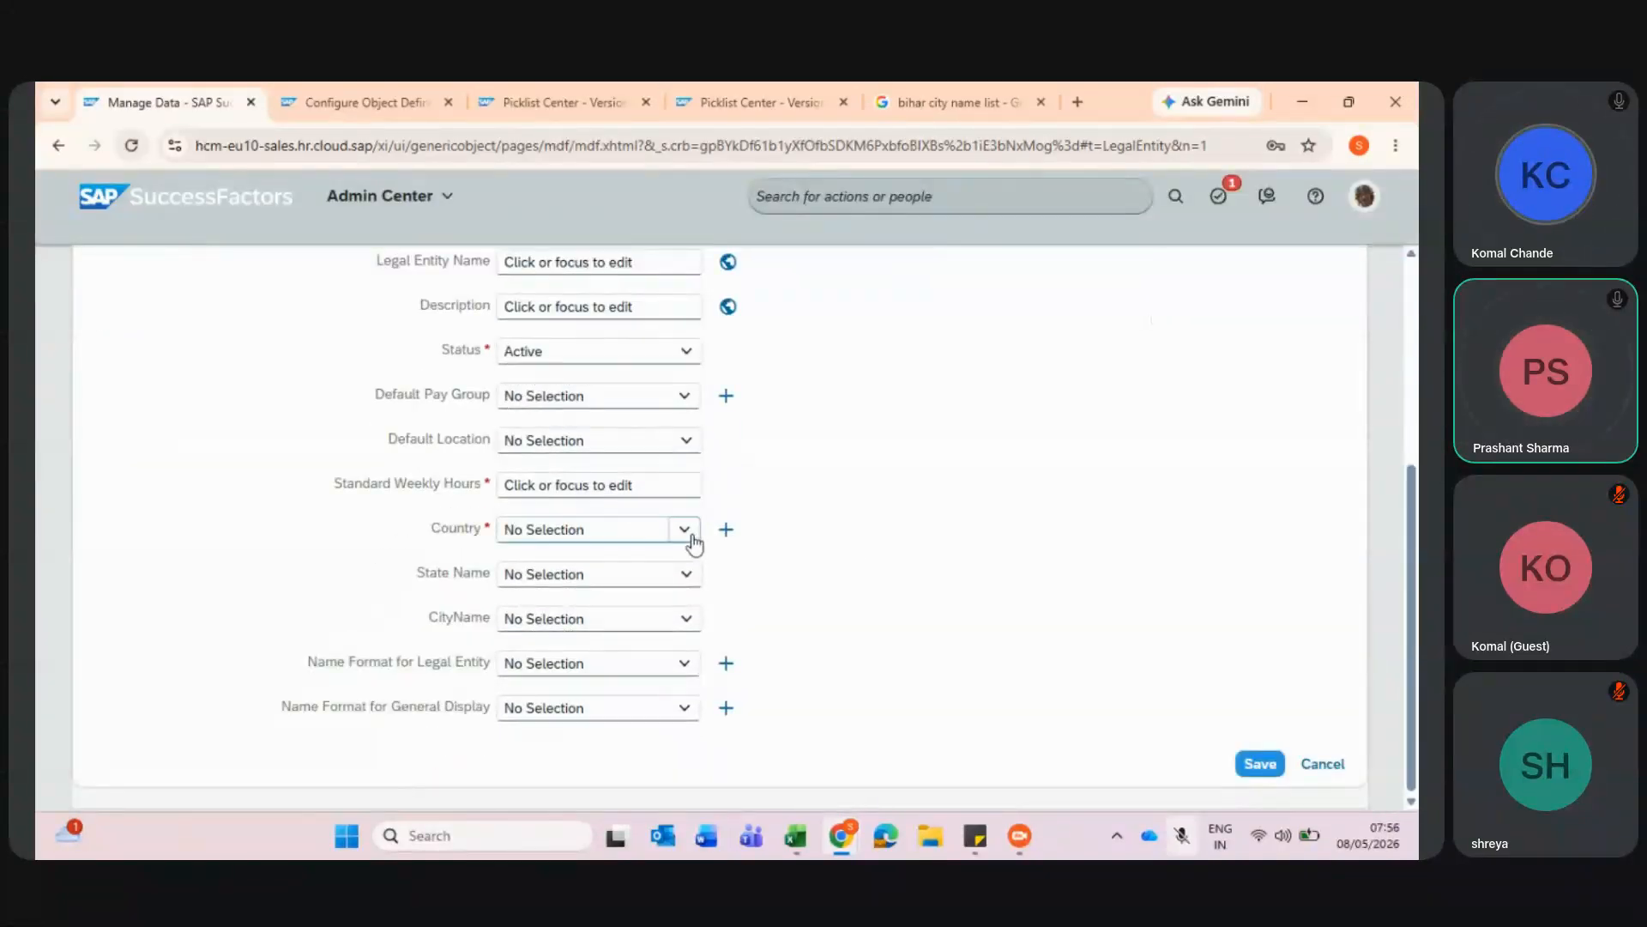
- Test the dependency by setting State Name to Bihar, then Maharastra, and check the CityName options offered for each
left_click(688, 584)
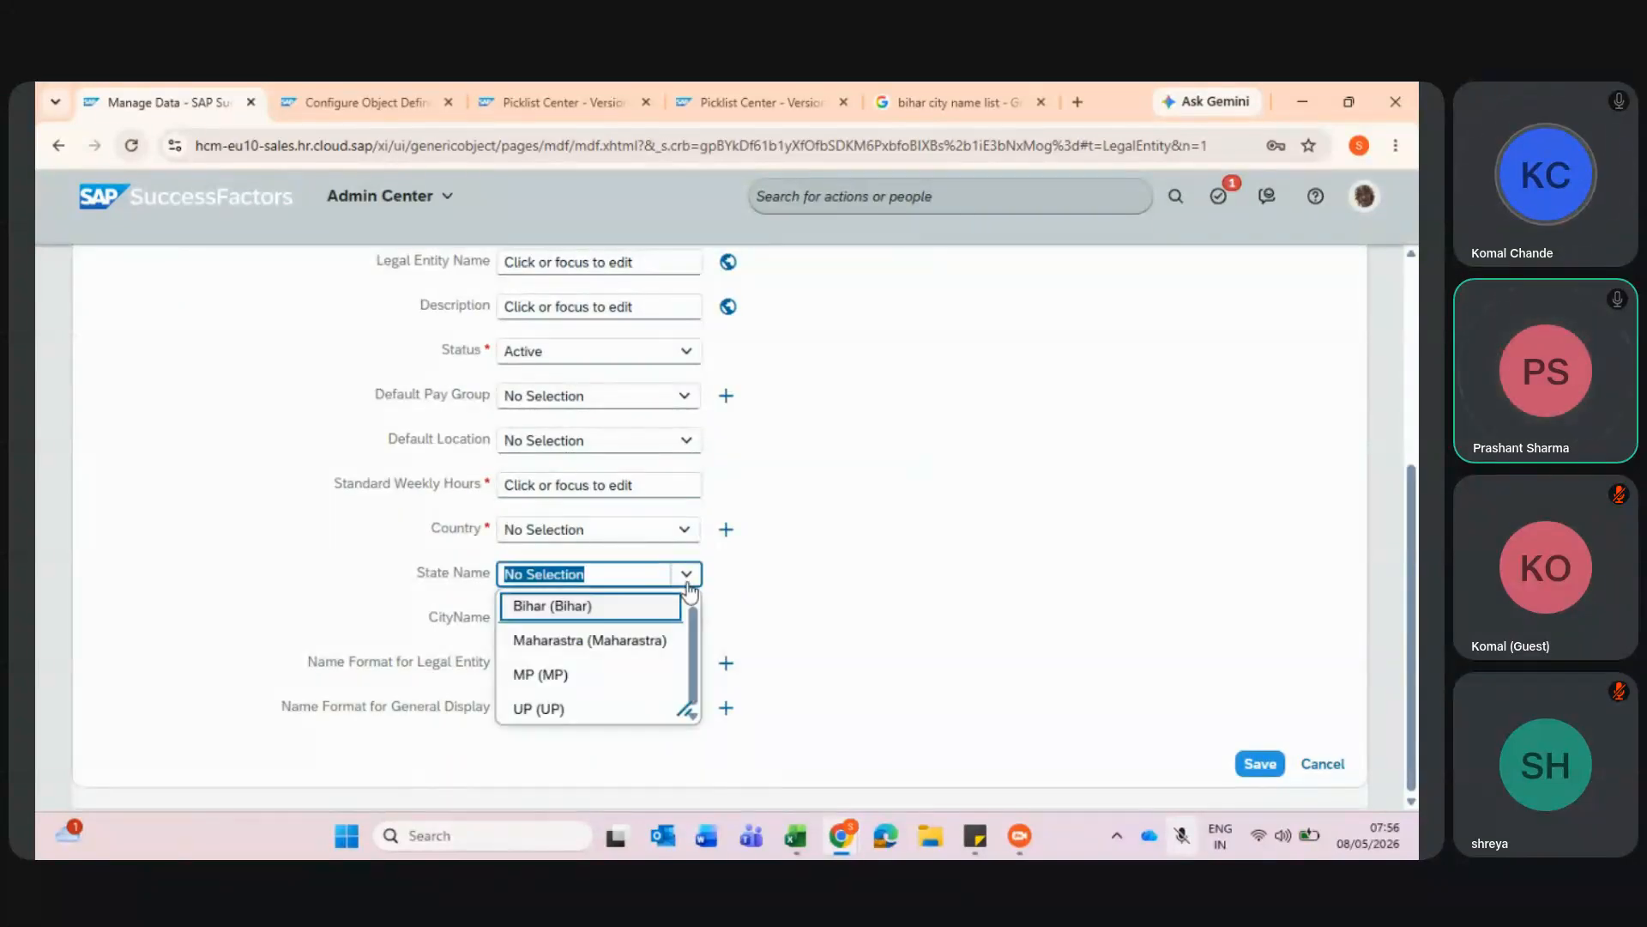
left_click(648, 606)
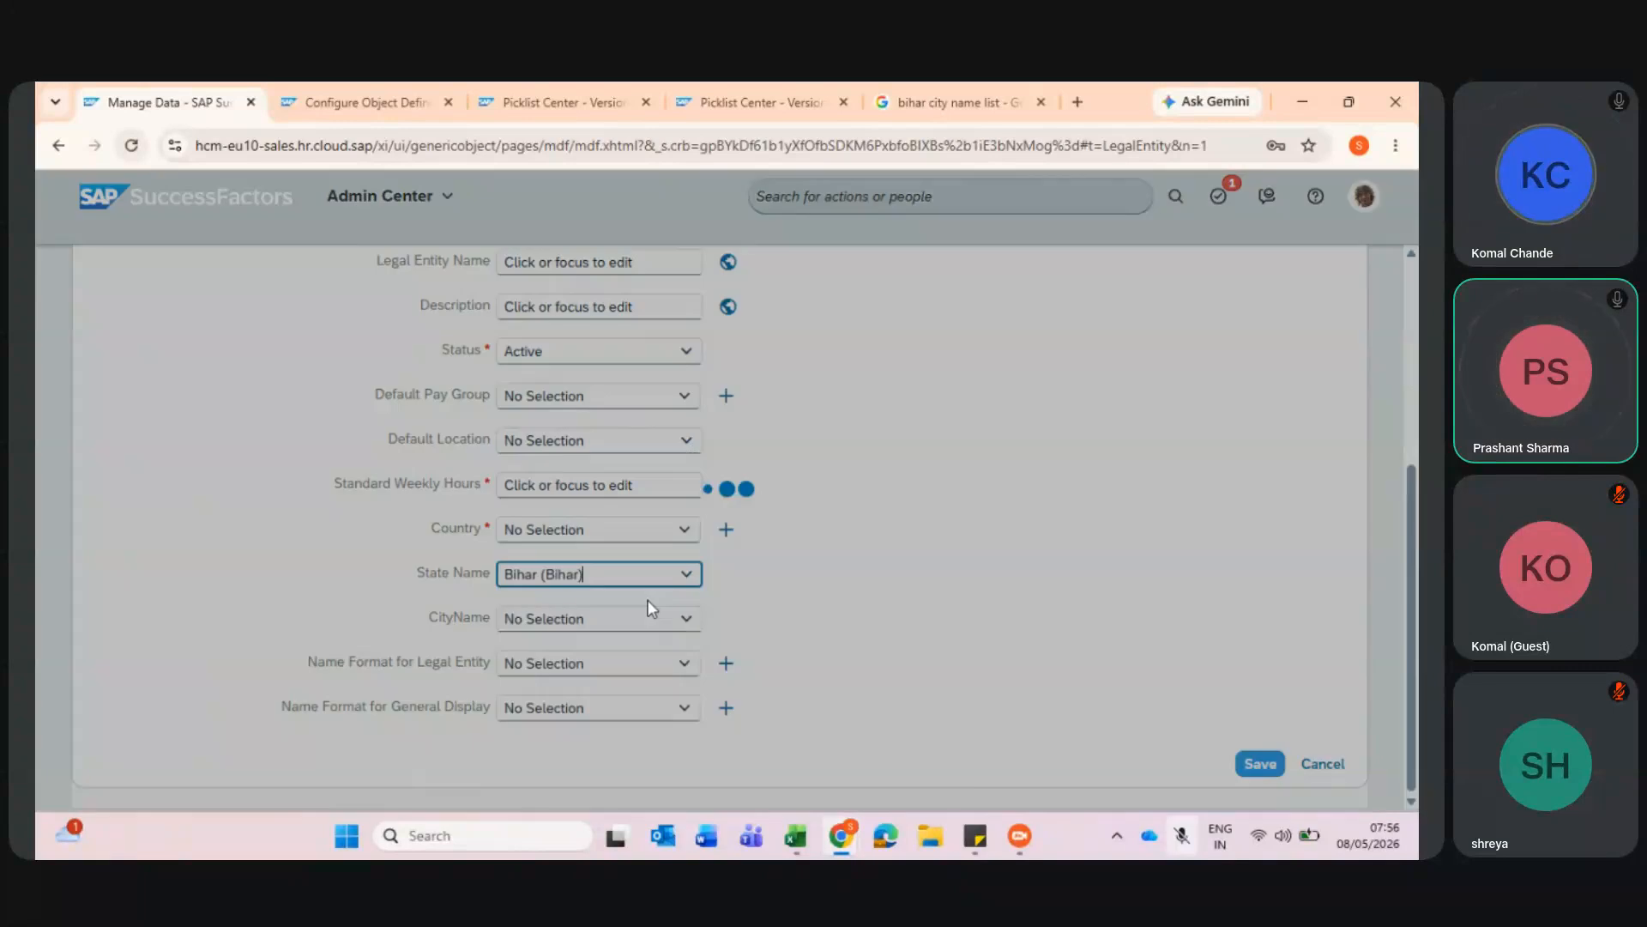
left_click(682, 619)
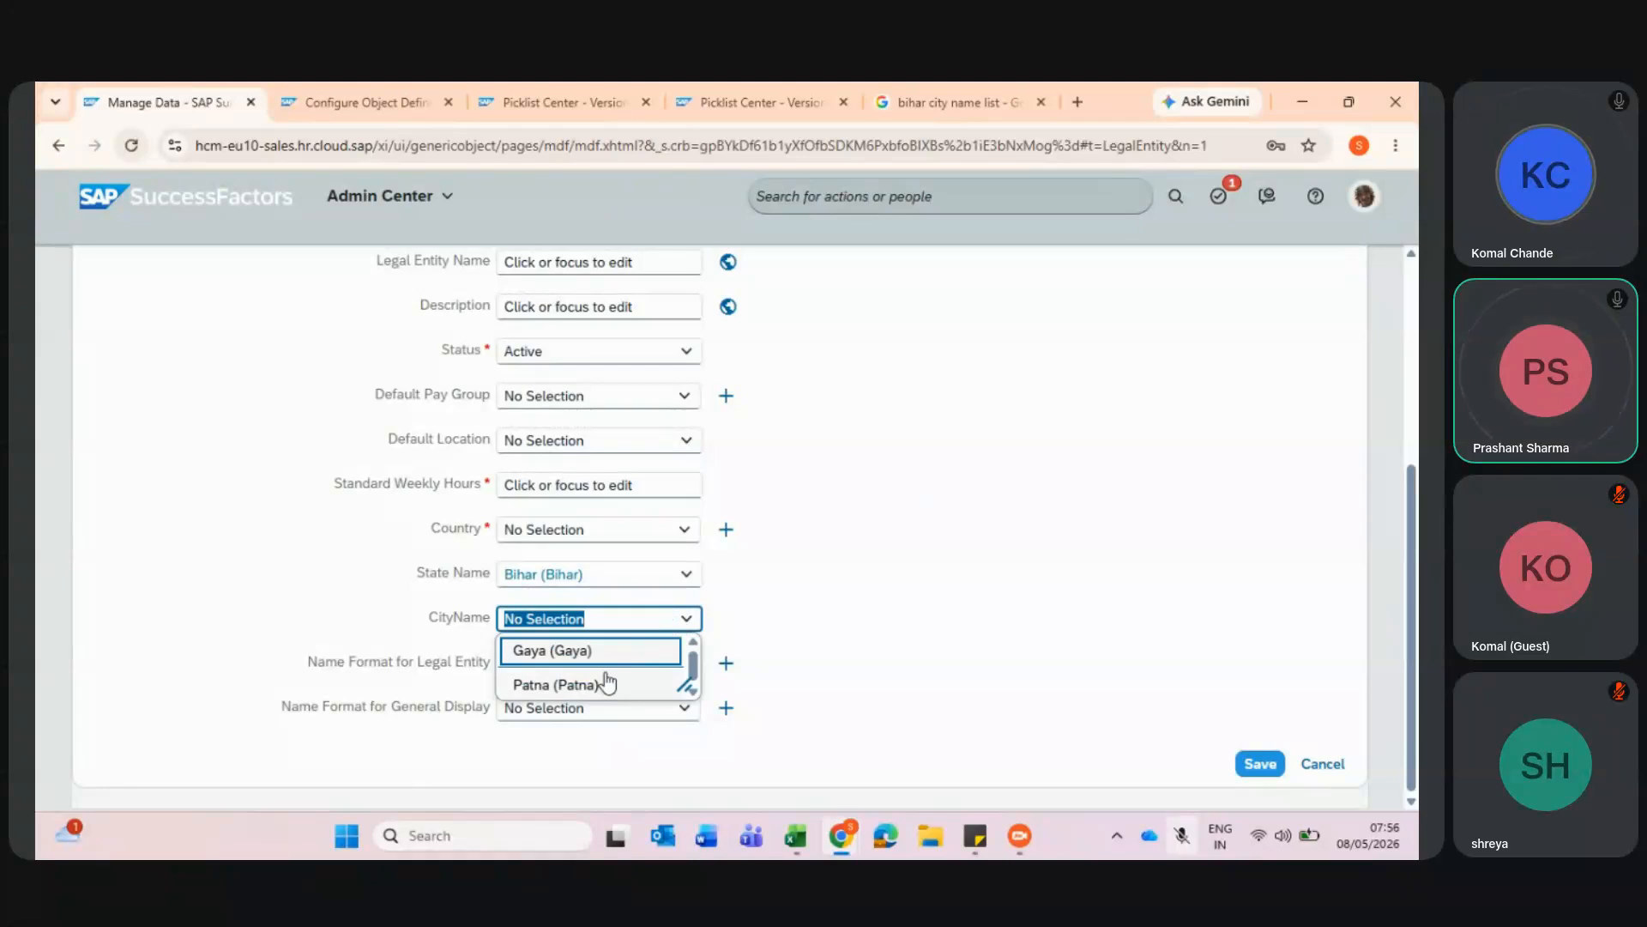
left_click(682, 573)
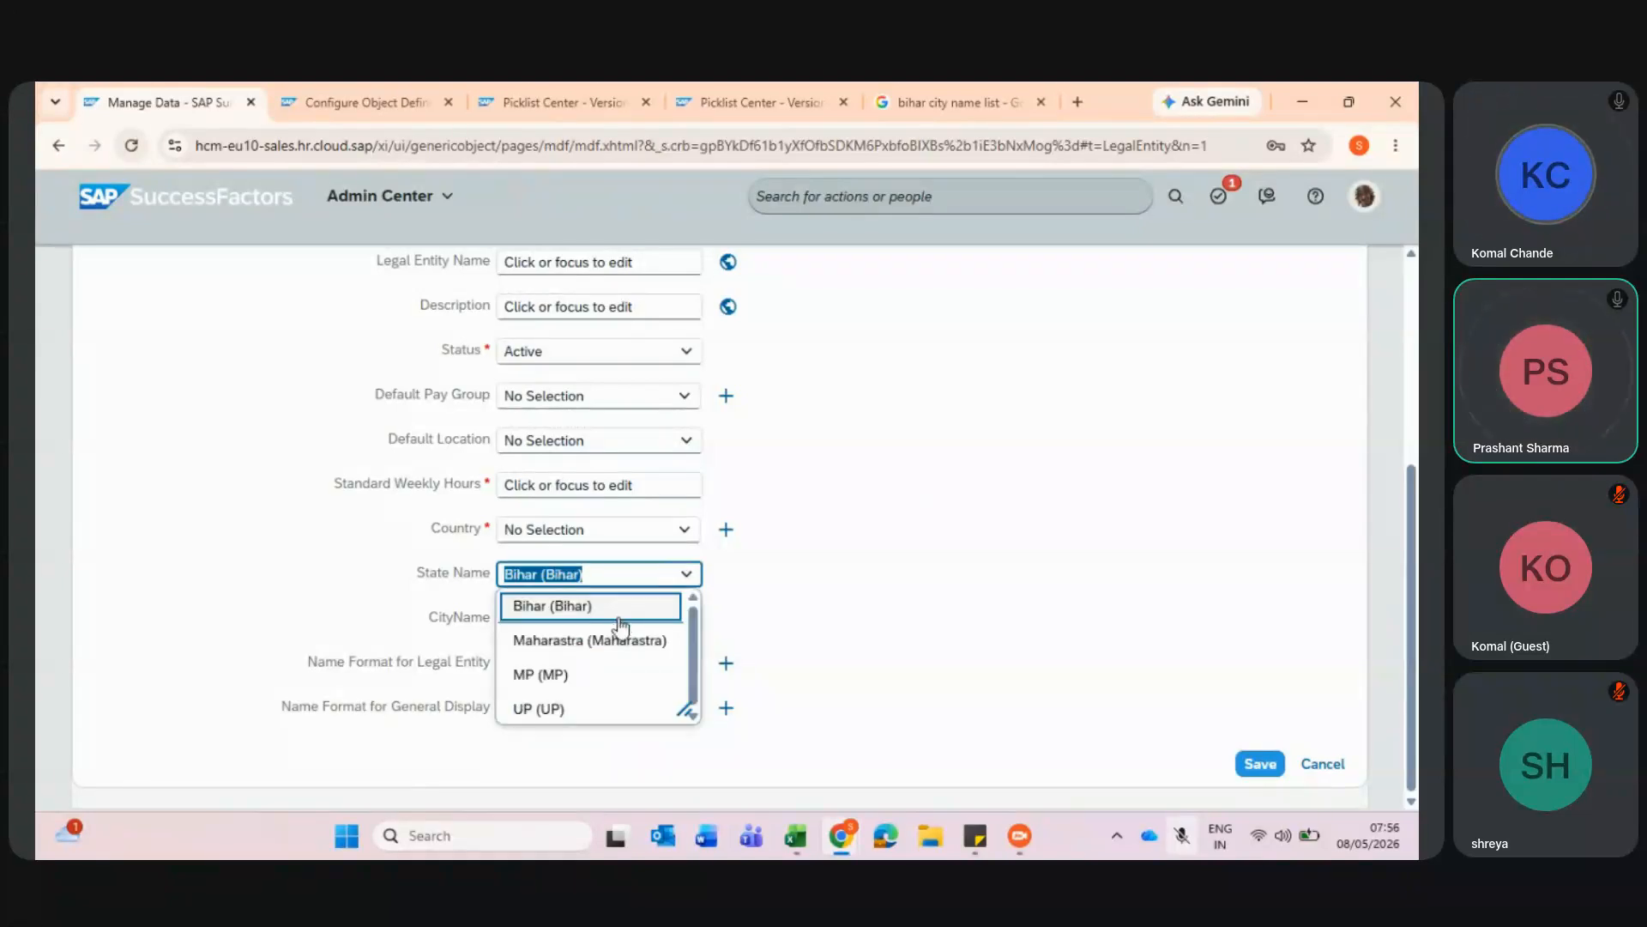
left_click(612, 640)
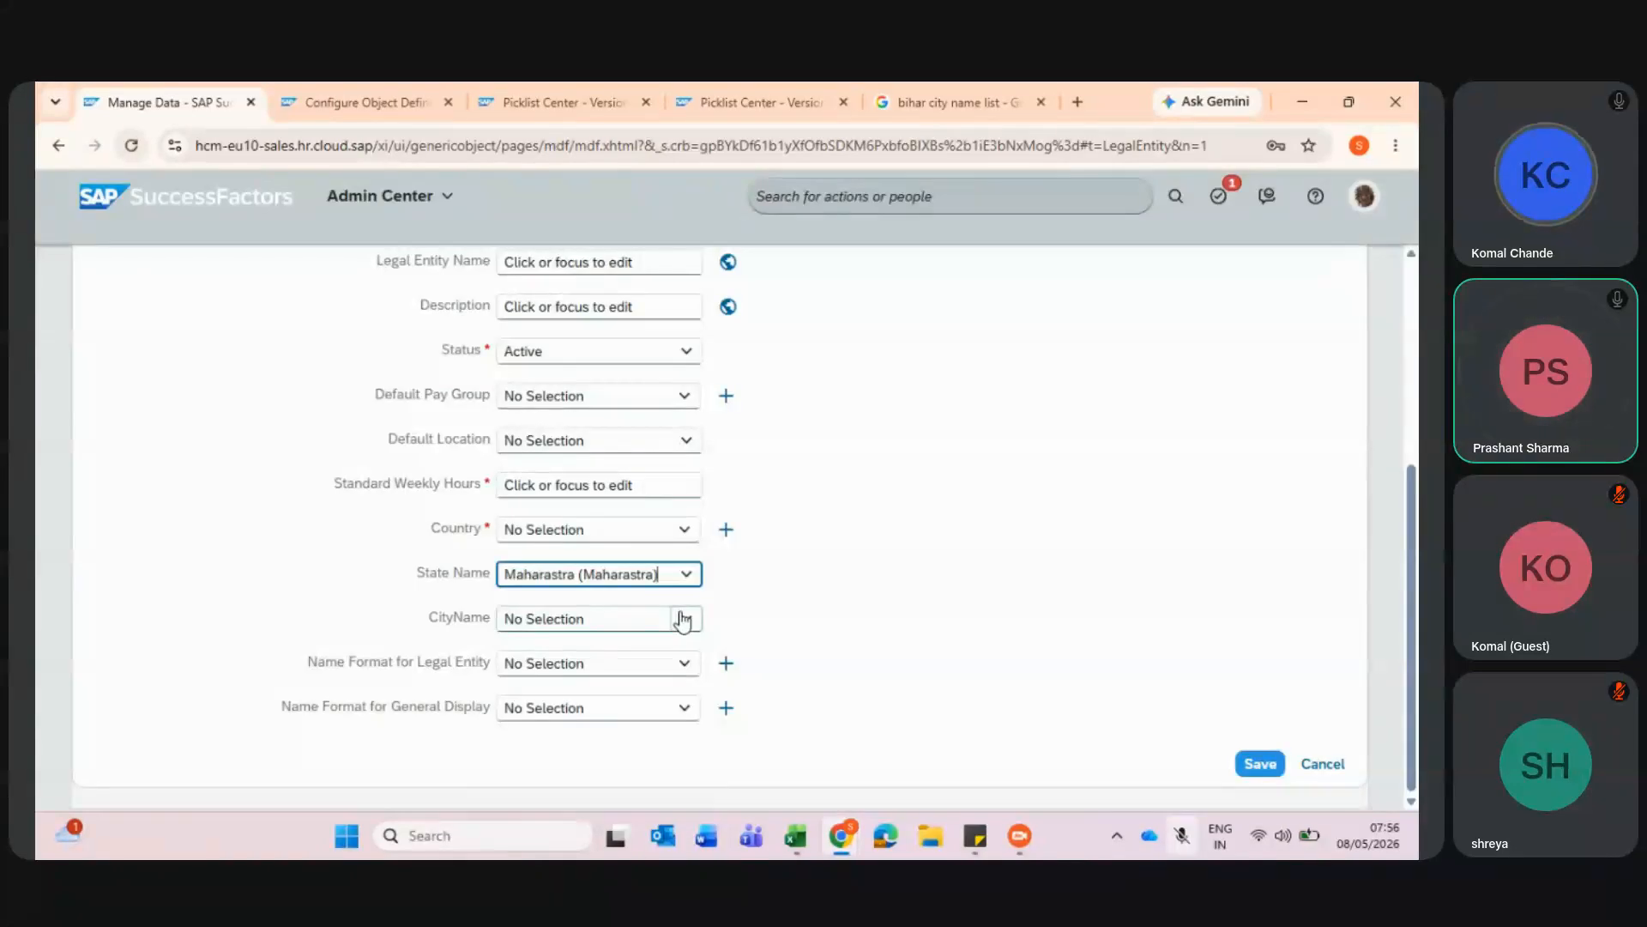
left_click(682, 618)
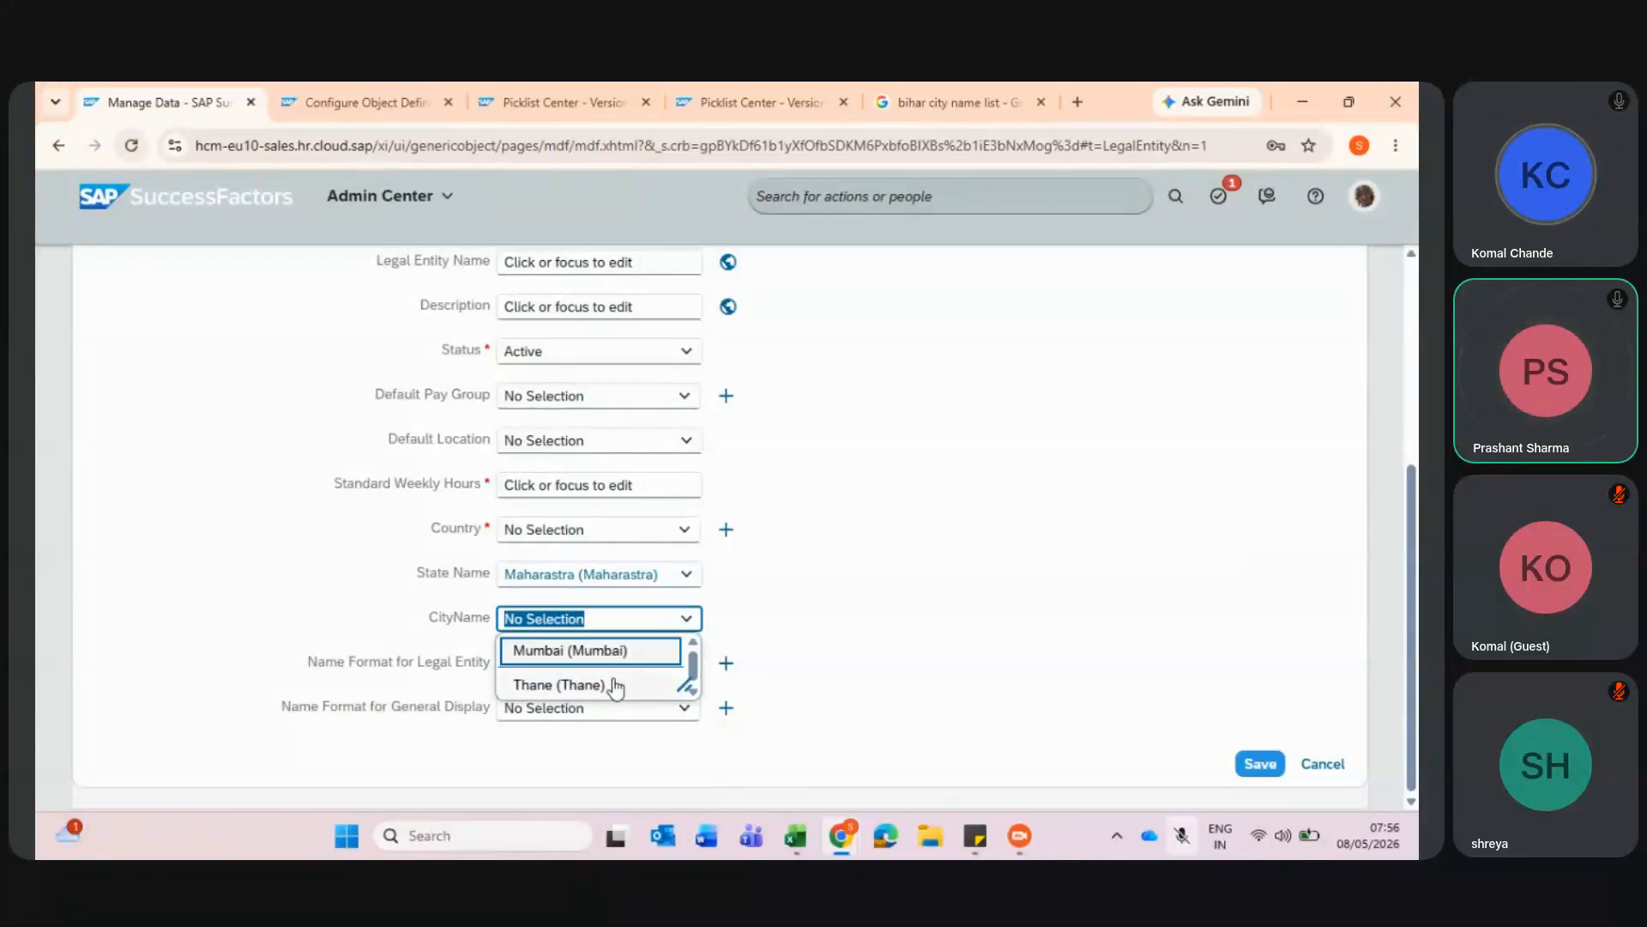
- Set State Name to MP, then UP, and check which CityName options each state offers
left_click(689, 587)
left_click(689, 587)
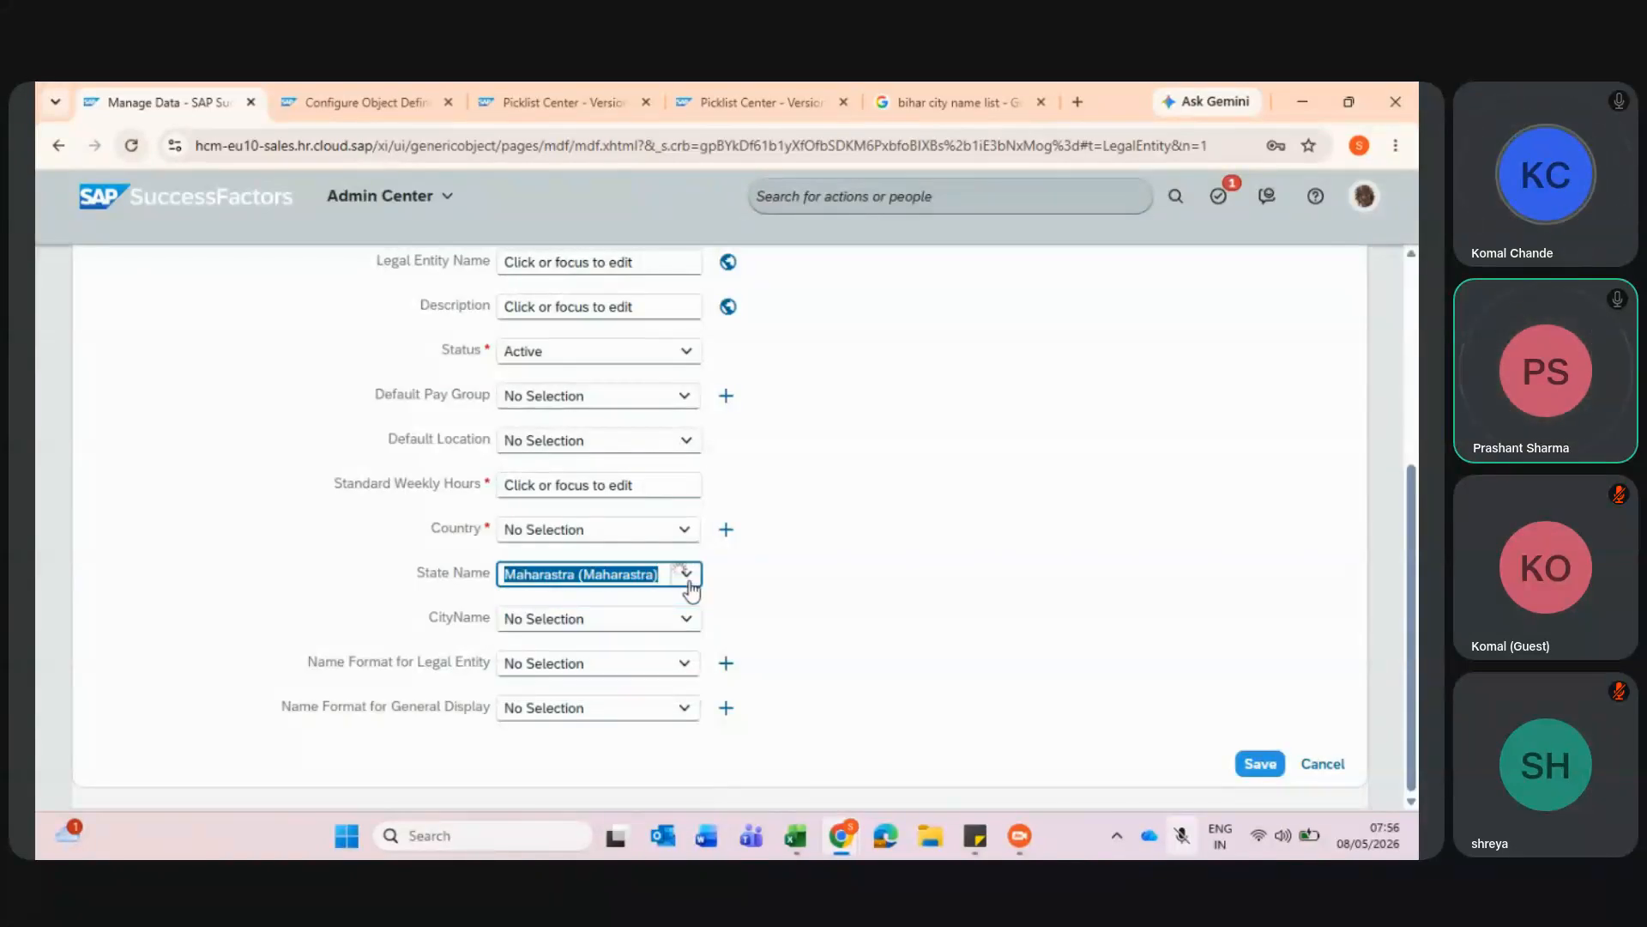
left_click(624, 678)
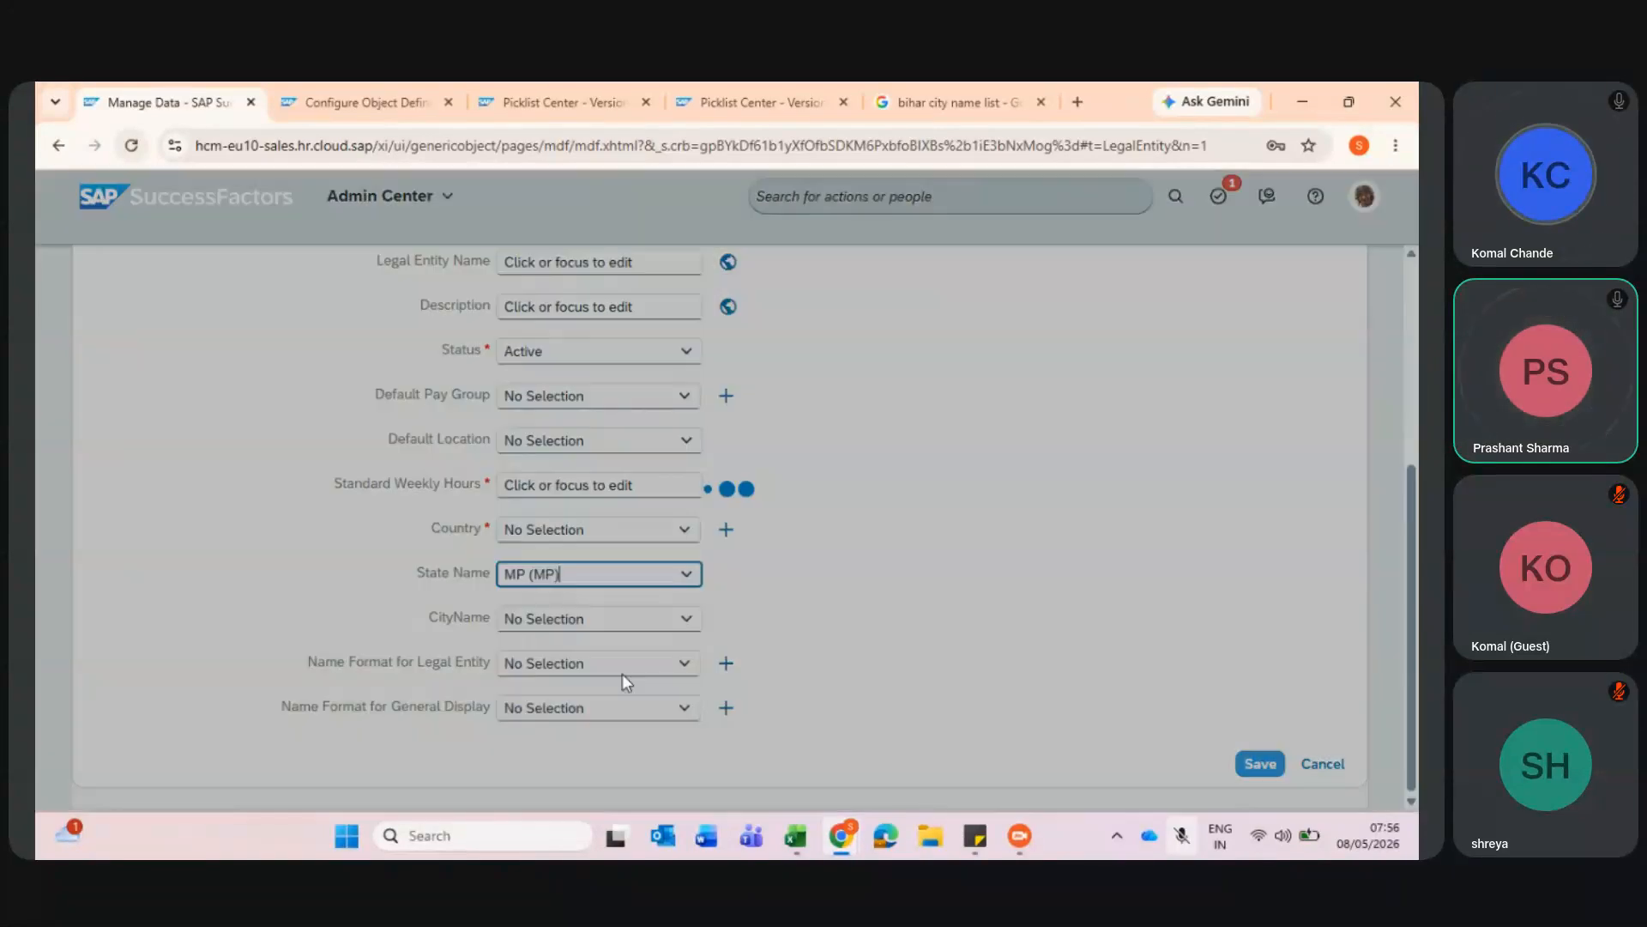
left_click(682, 625)
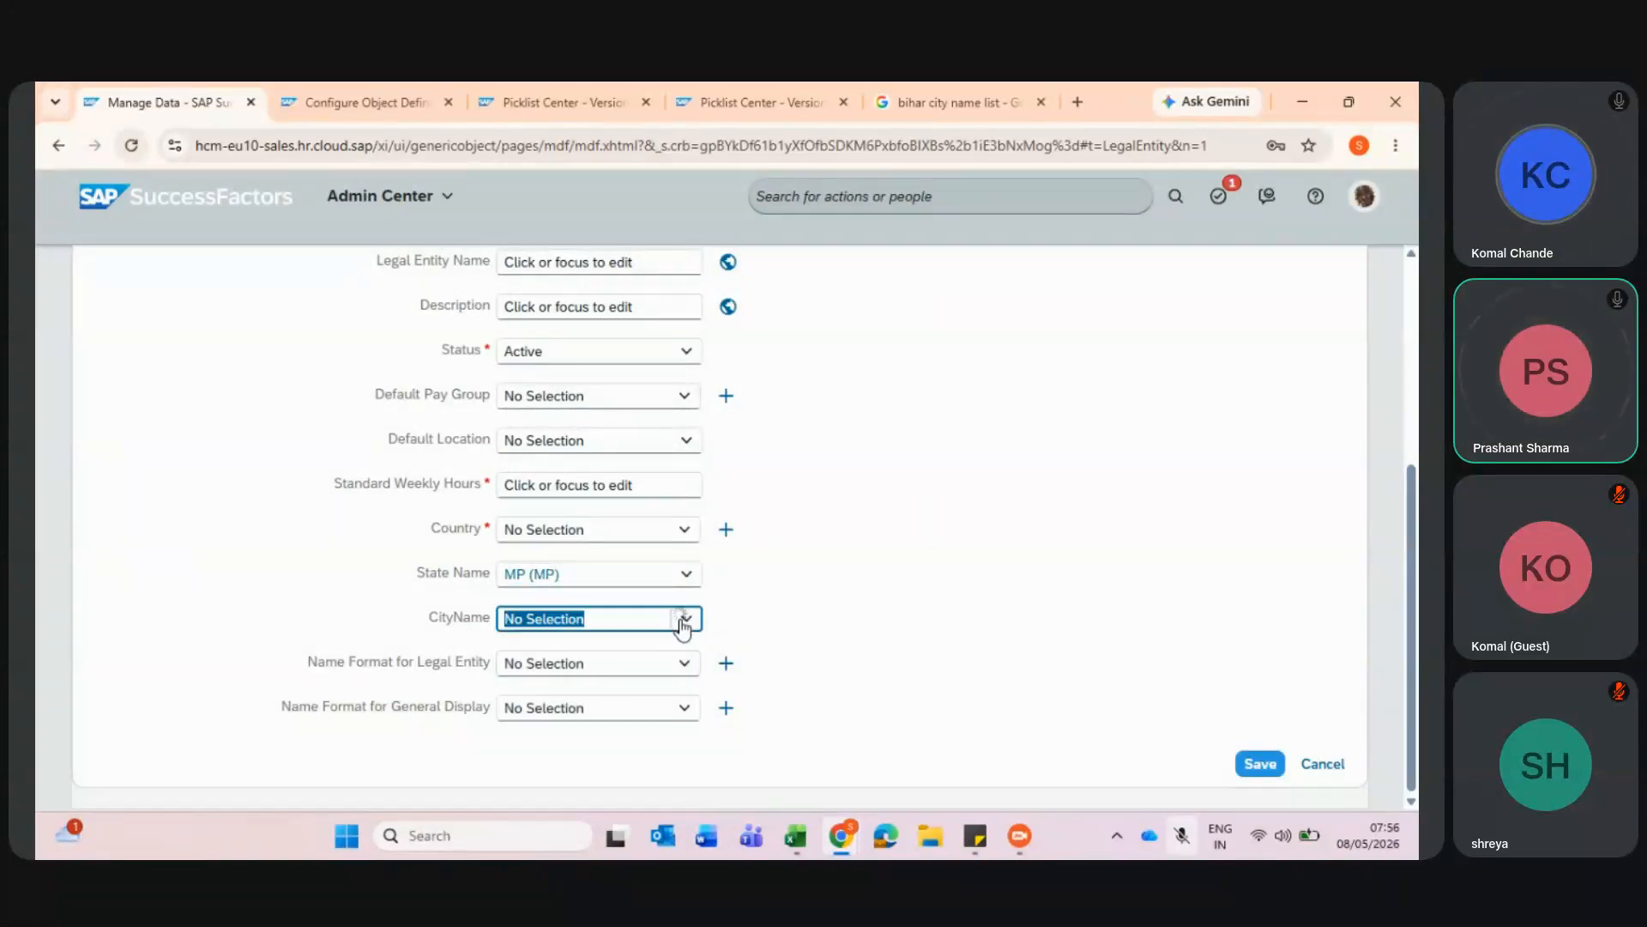
left_click(692, 585)
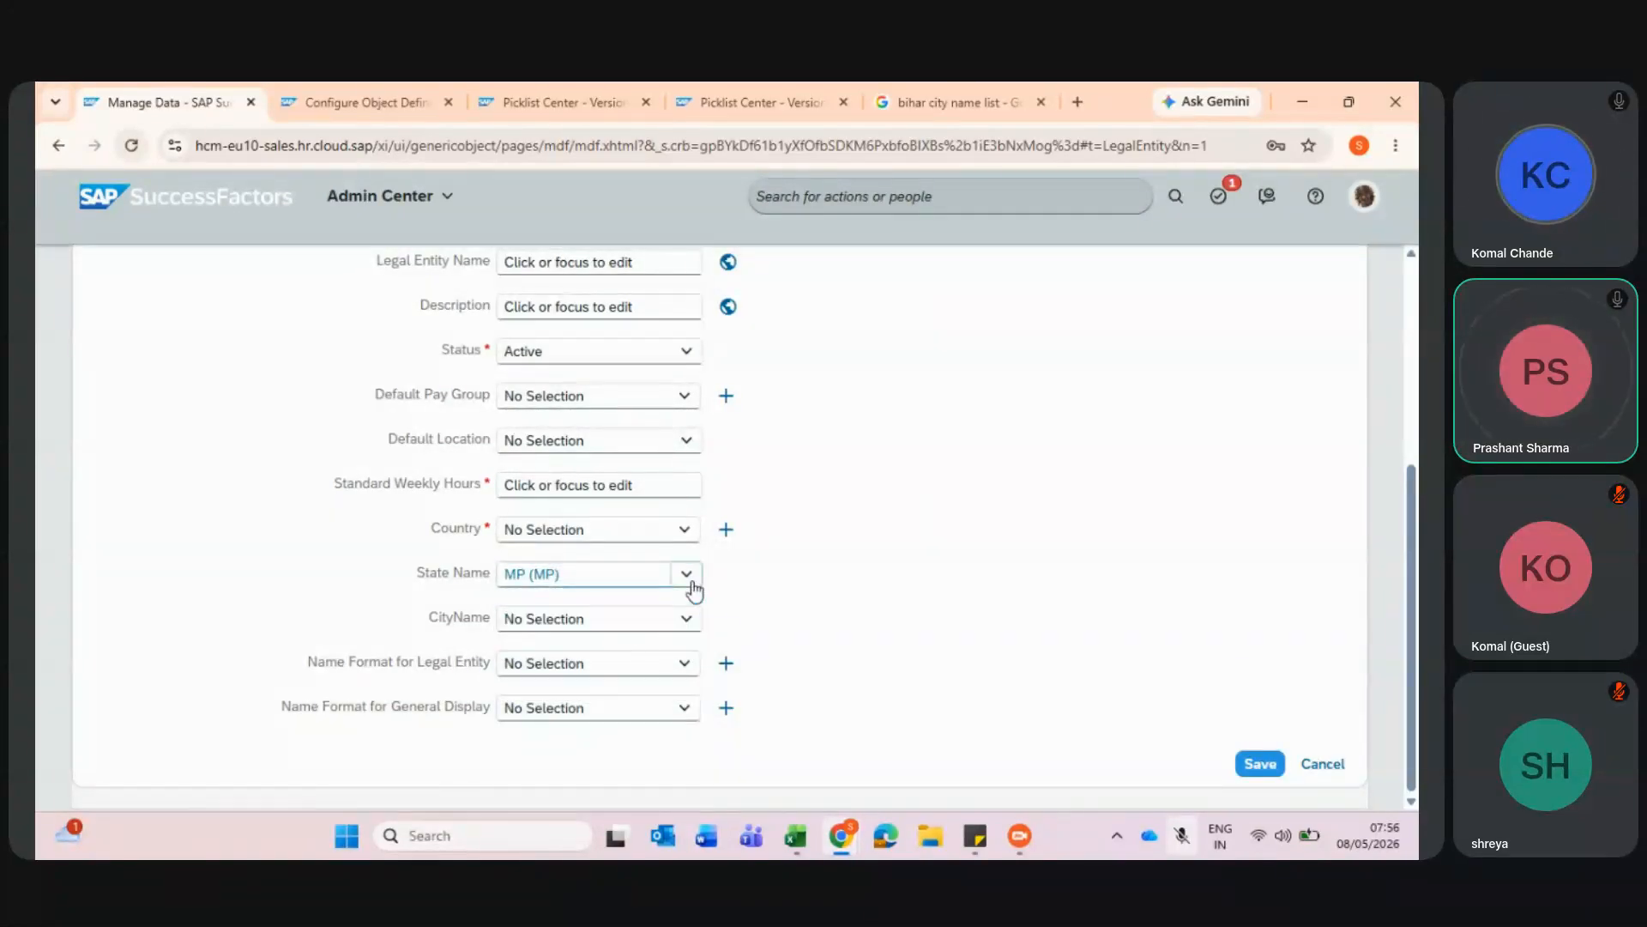
left_click(595, 709)
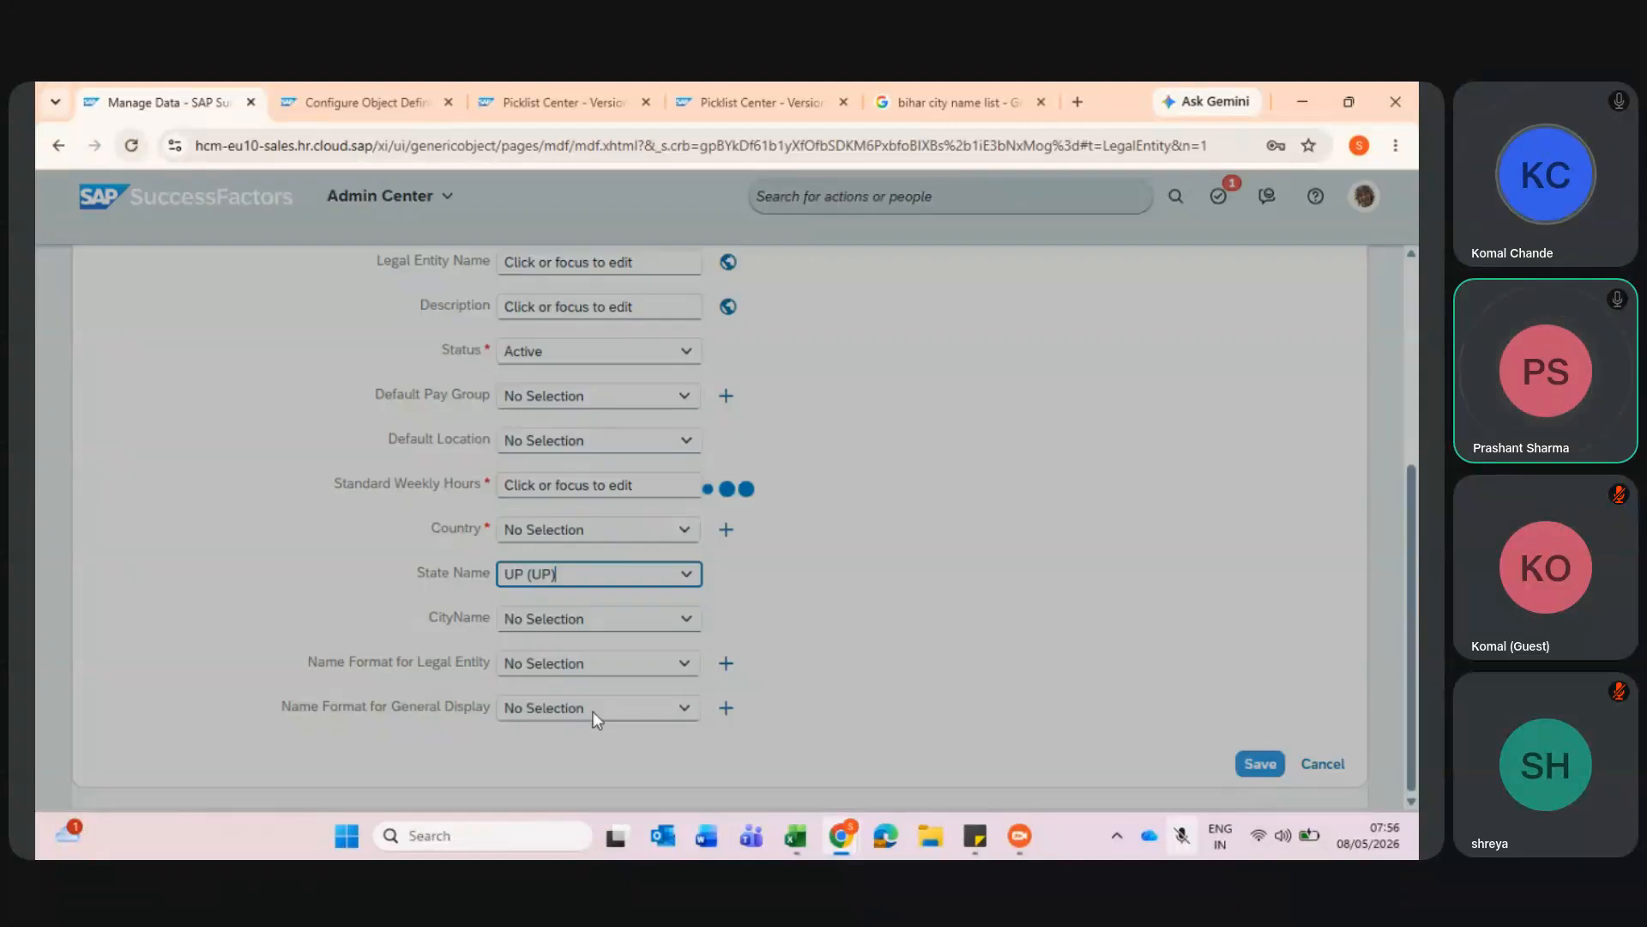
left_click(678, 631)
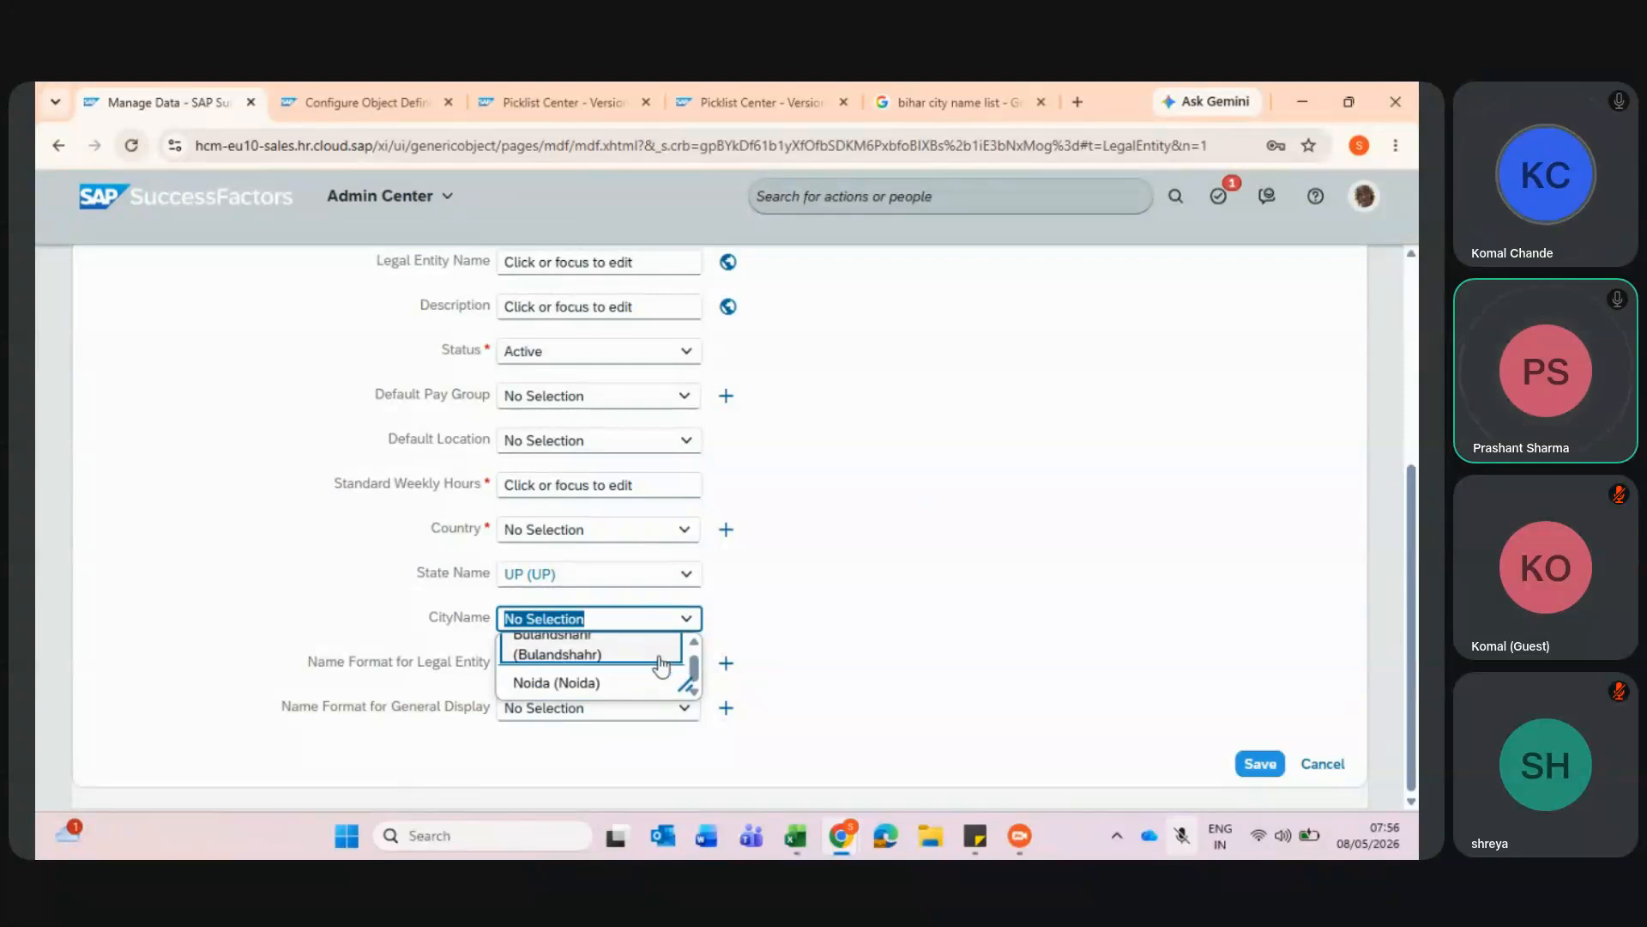
scroll(661, 665, "down", 1)
left_click_drag(689, 686, 757, 701)
left_click(830, 643)
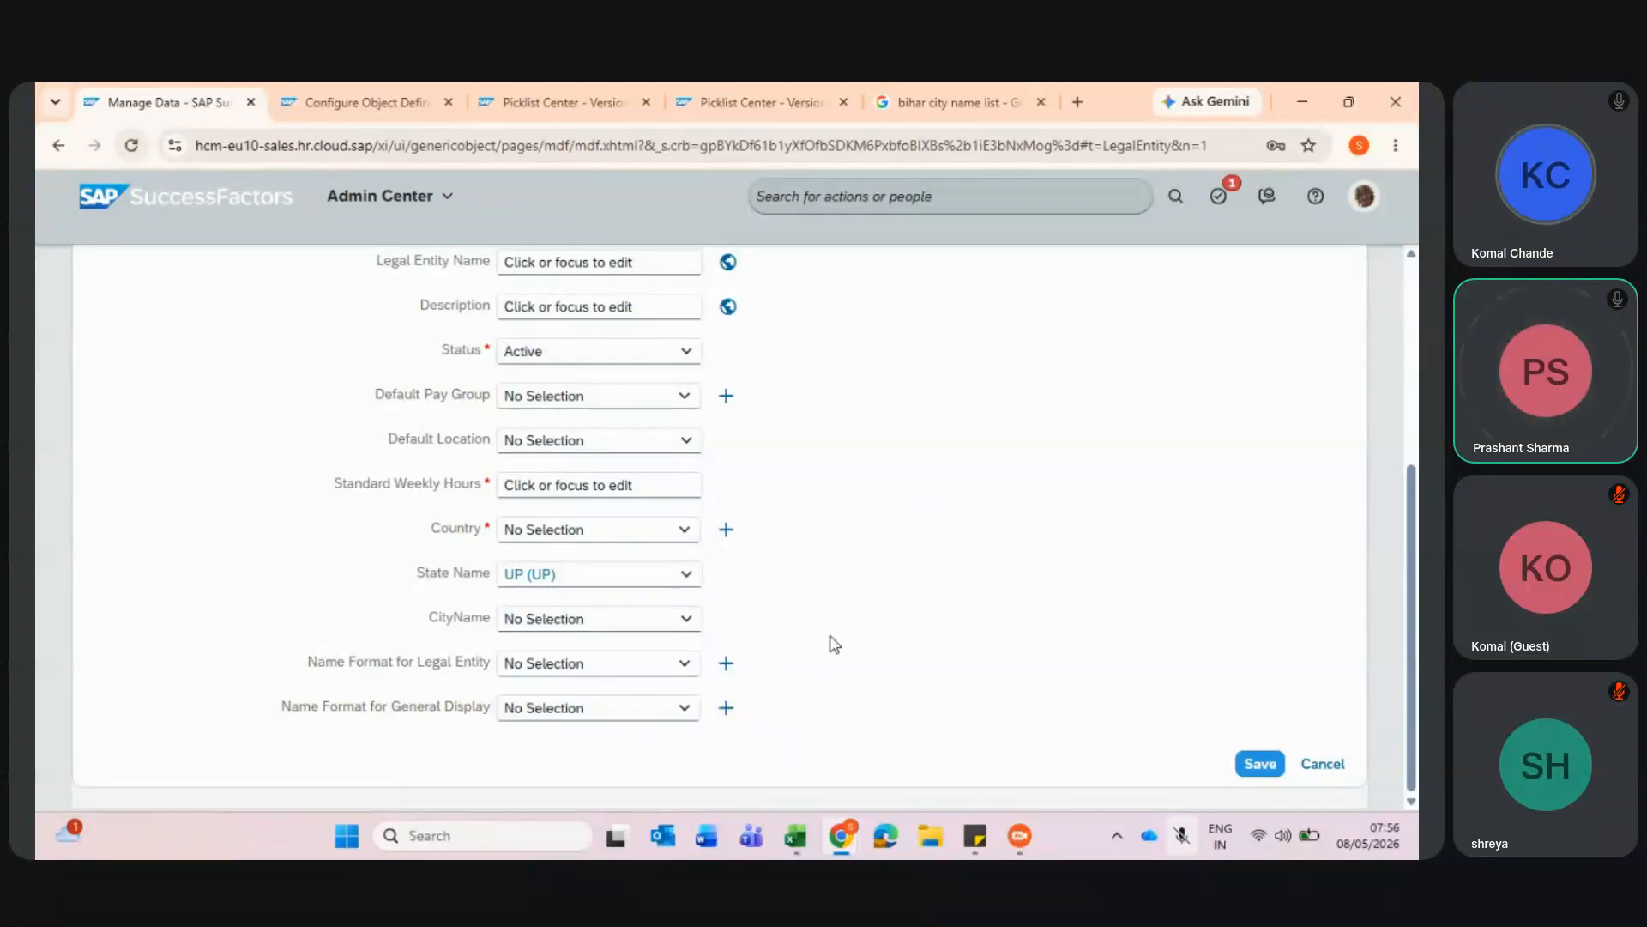
- Open the Legal Entity object definition for correction and review the Field Criteria in the cust_CityName details
left_click(388, 86)
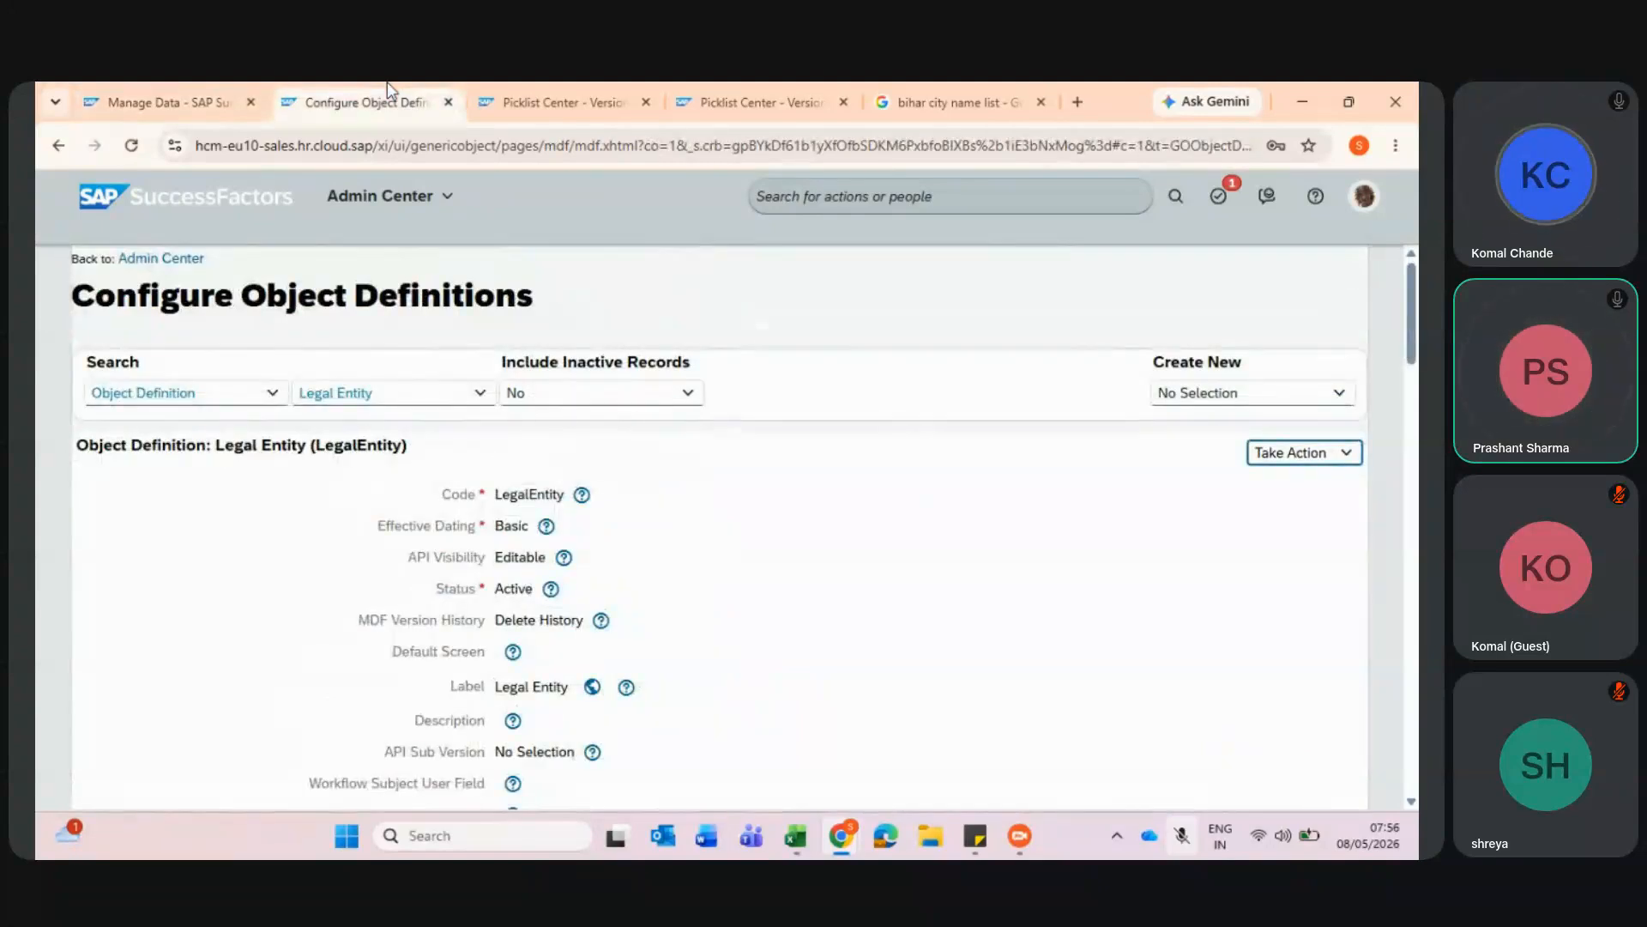
left_click(1337, 453)
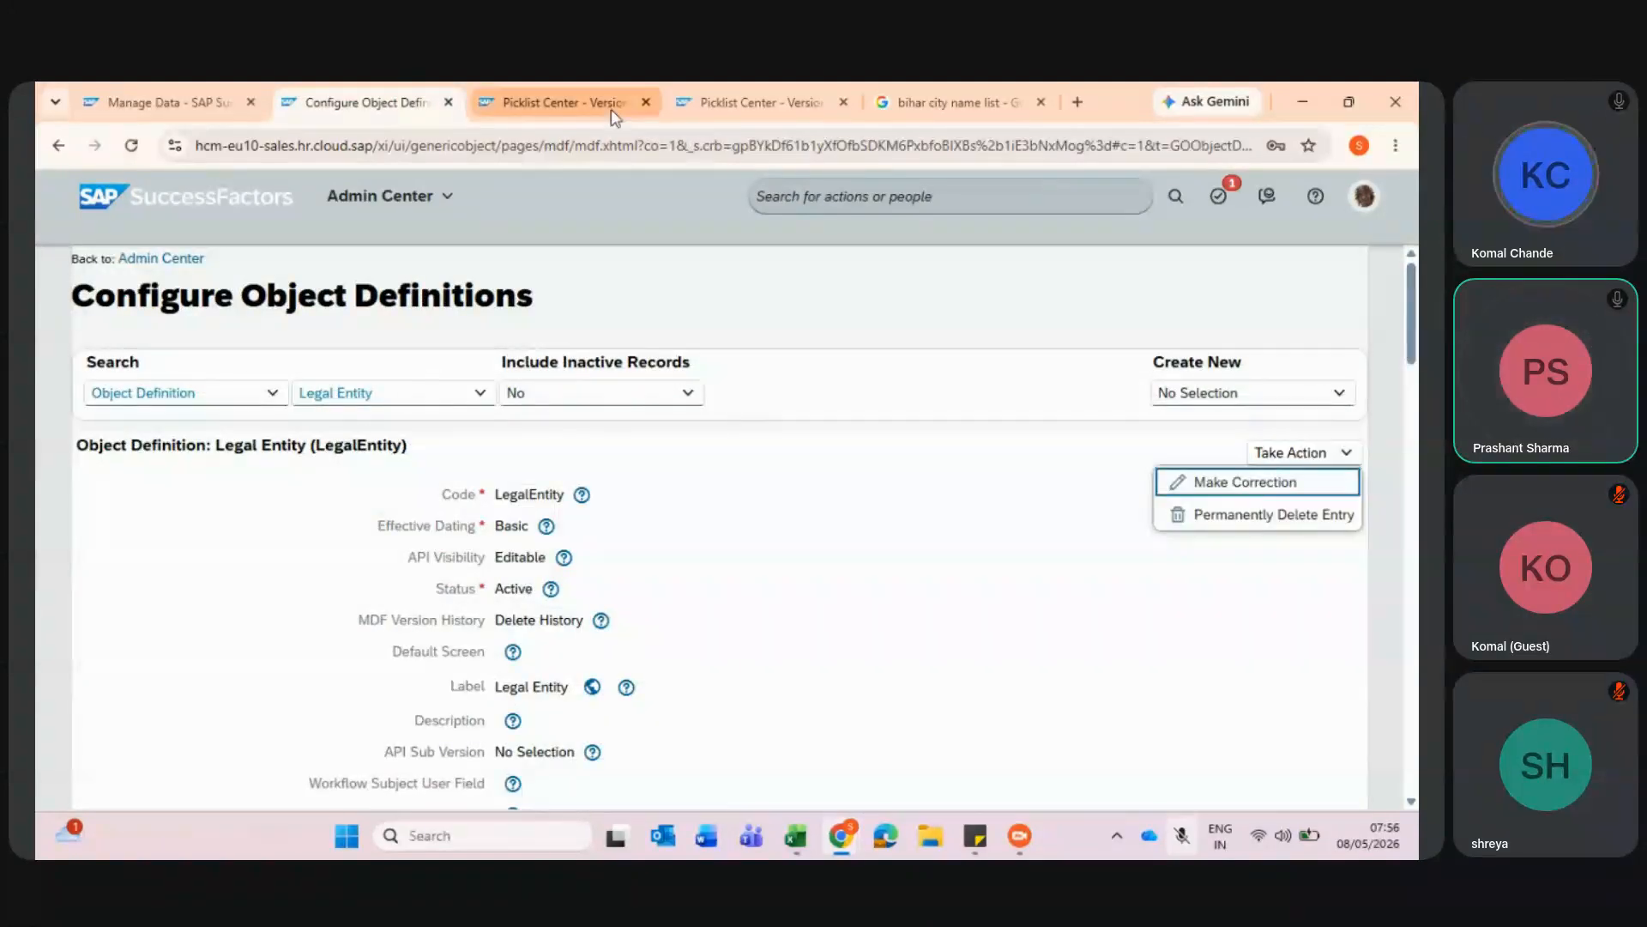
left_click(1236, 489)
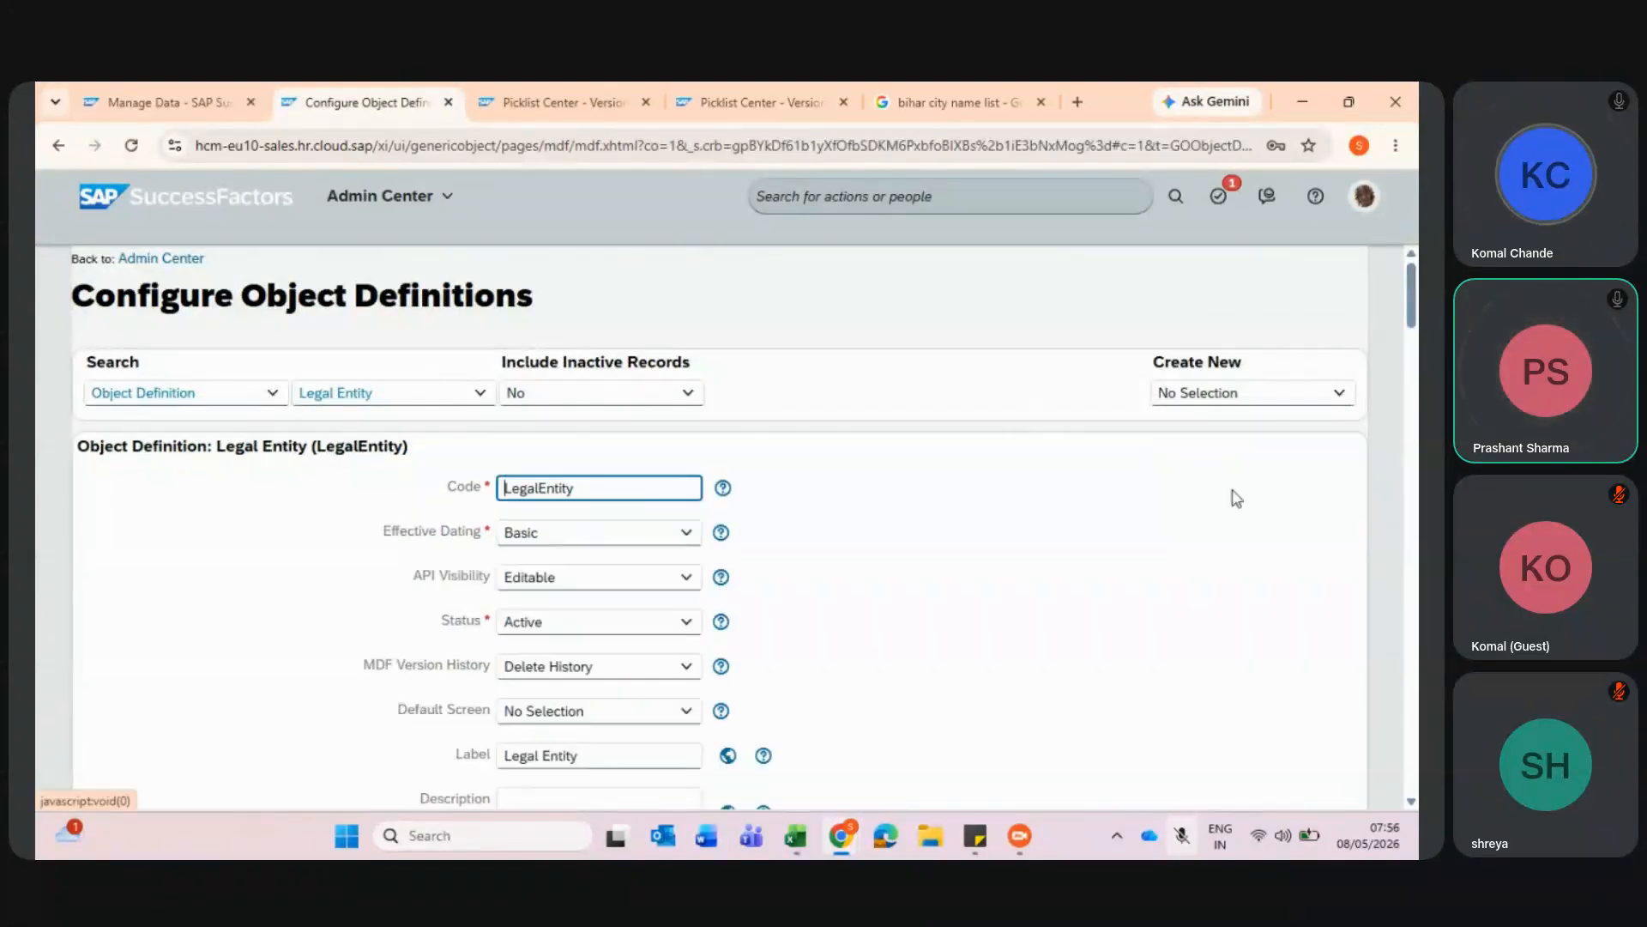
scroll(861, 625, "down", 15)
scroll(861, 624, "down", 8)
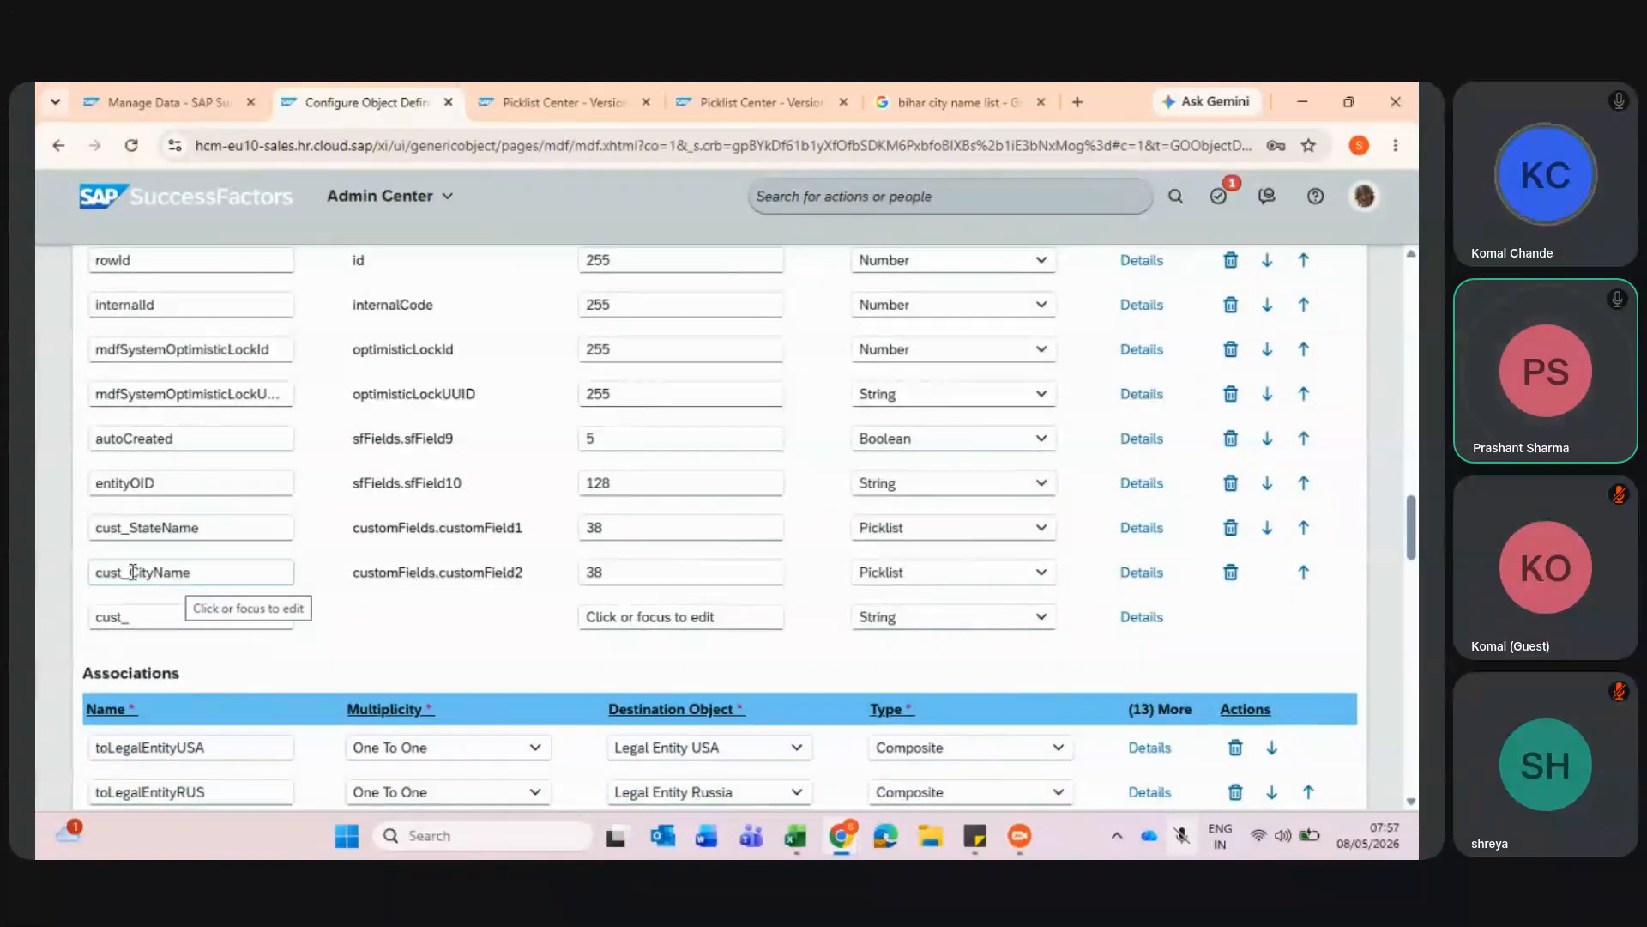
left_click(1140, 575)
scroll(853, 581, "down", 10)
scroll(853, 582, "down", 2)
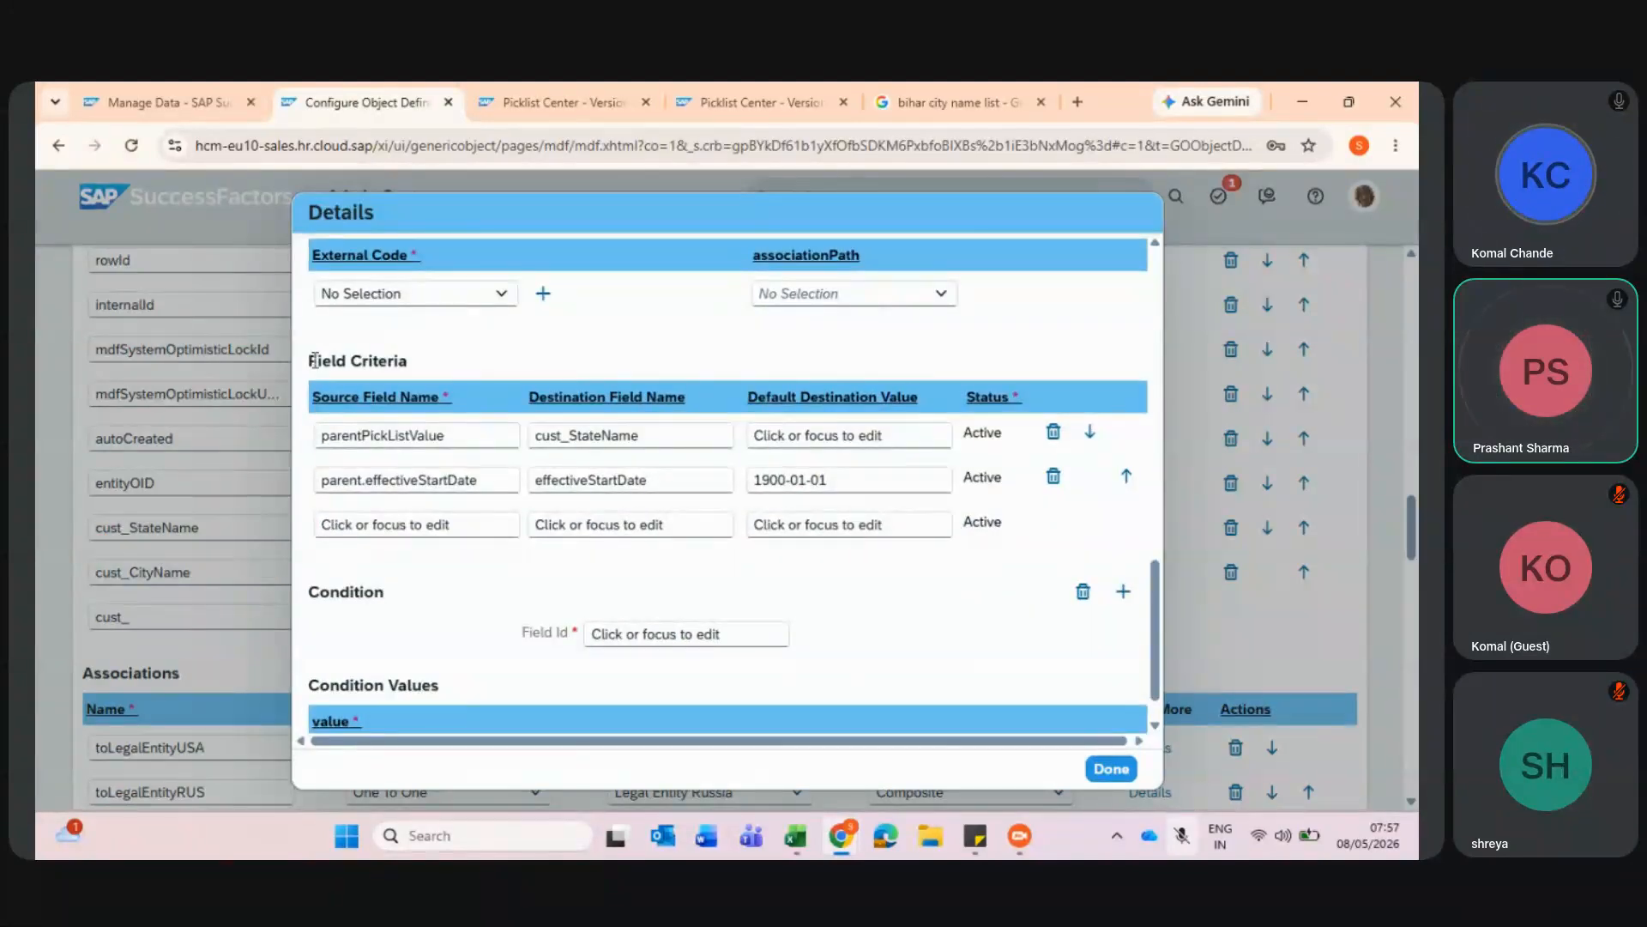
left_click_drag(310, 361, 415, 363)
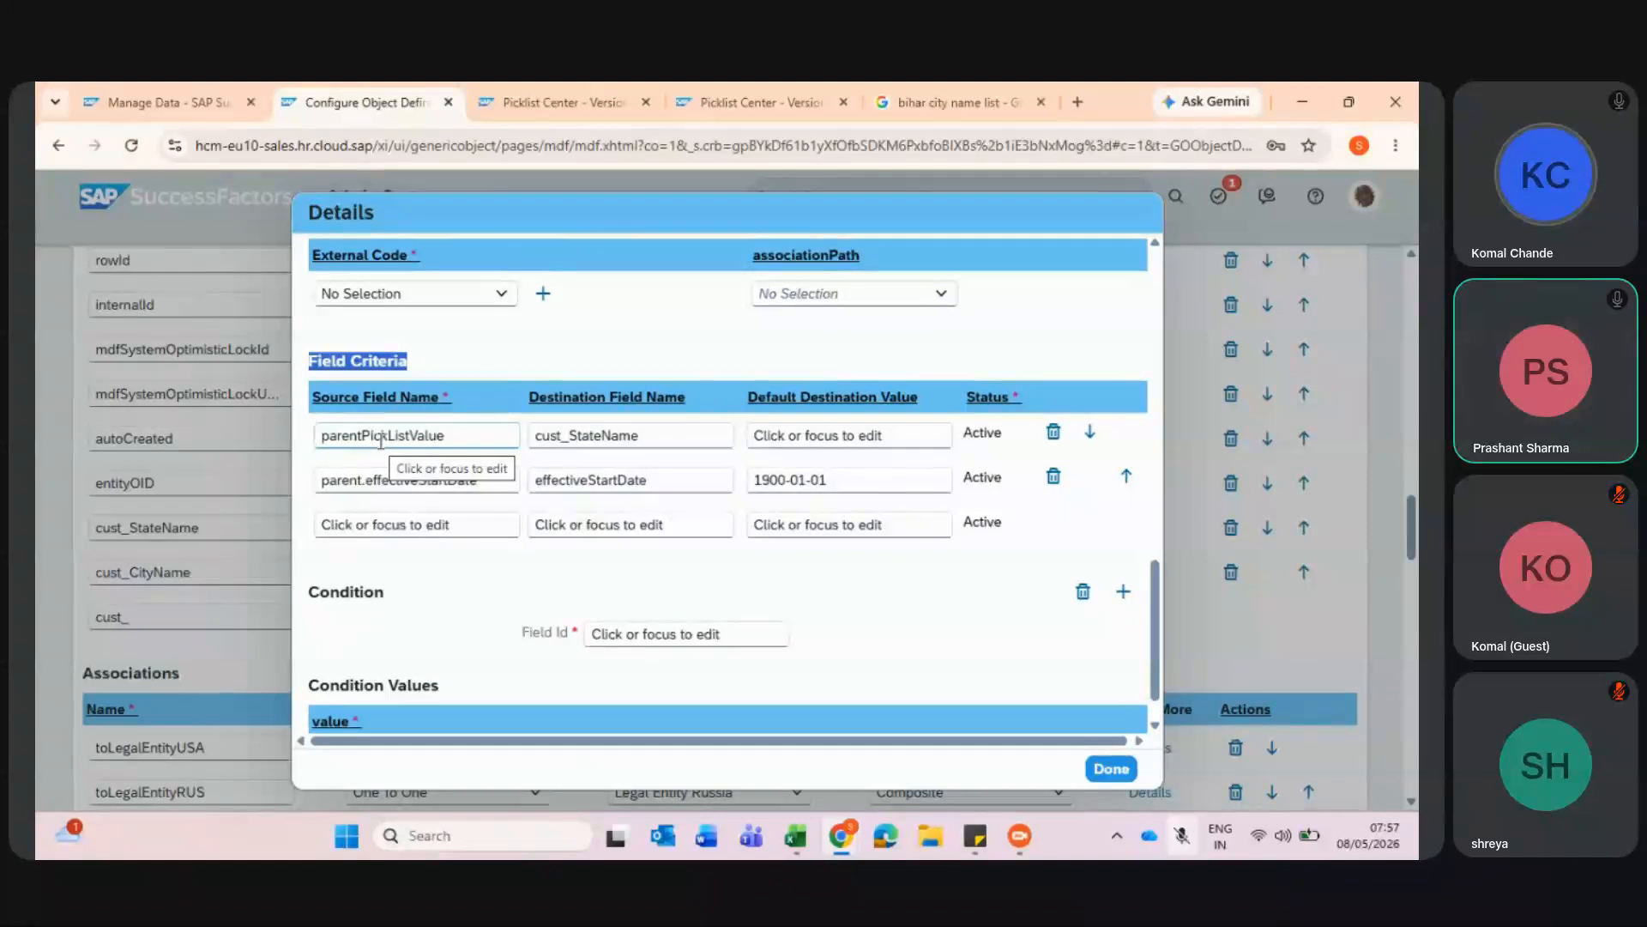
left_click(697, 96)
left_click(328, 115)
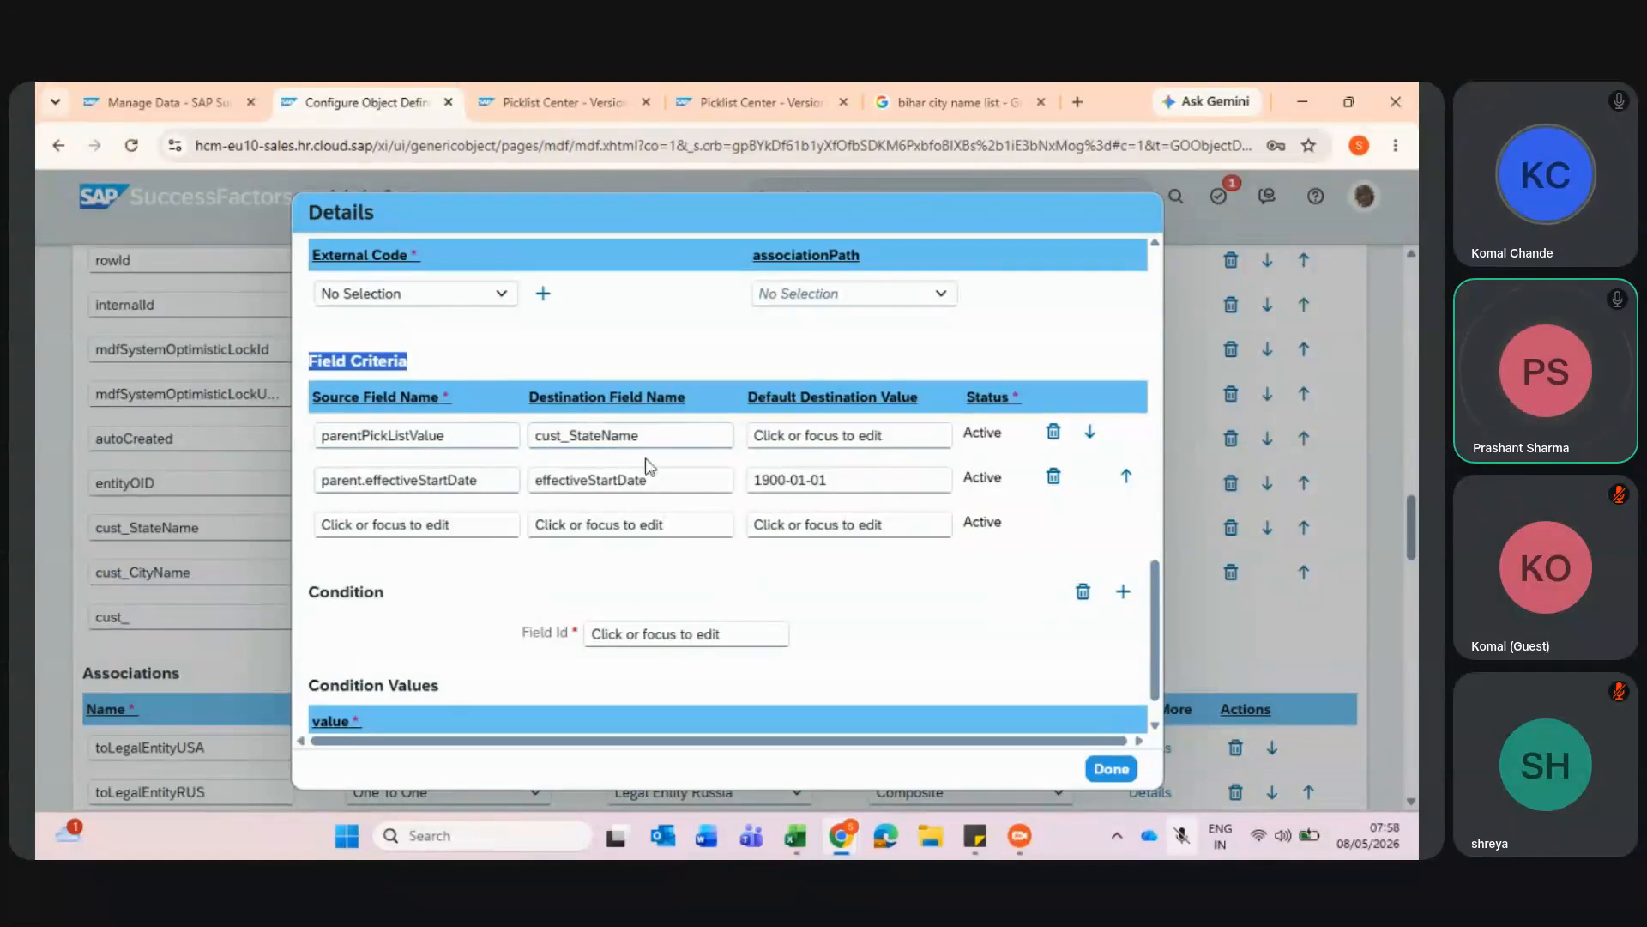
- Close the cust_CityName details and save the Legal Entity definition
left_click(1107, 770)
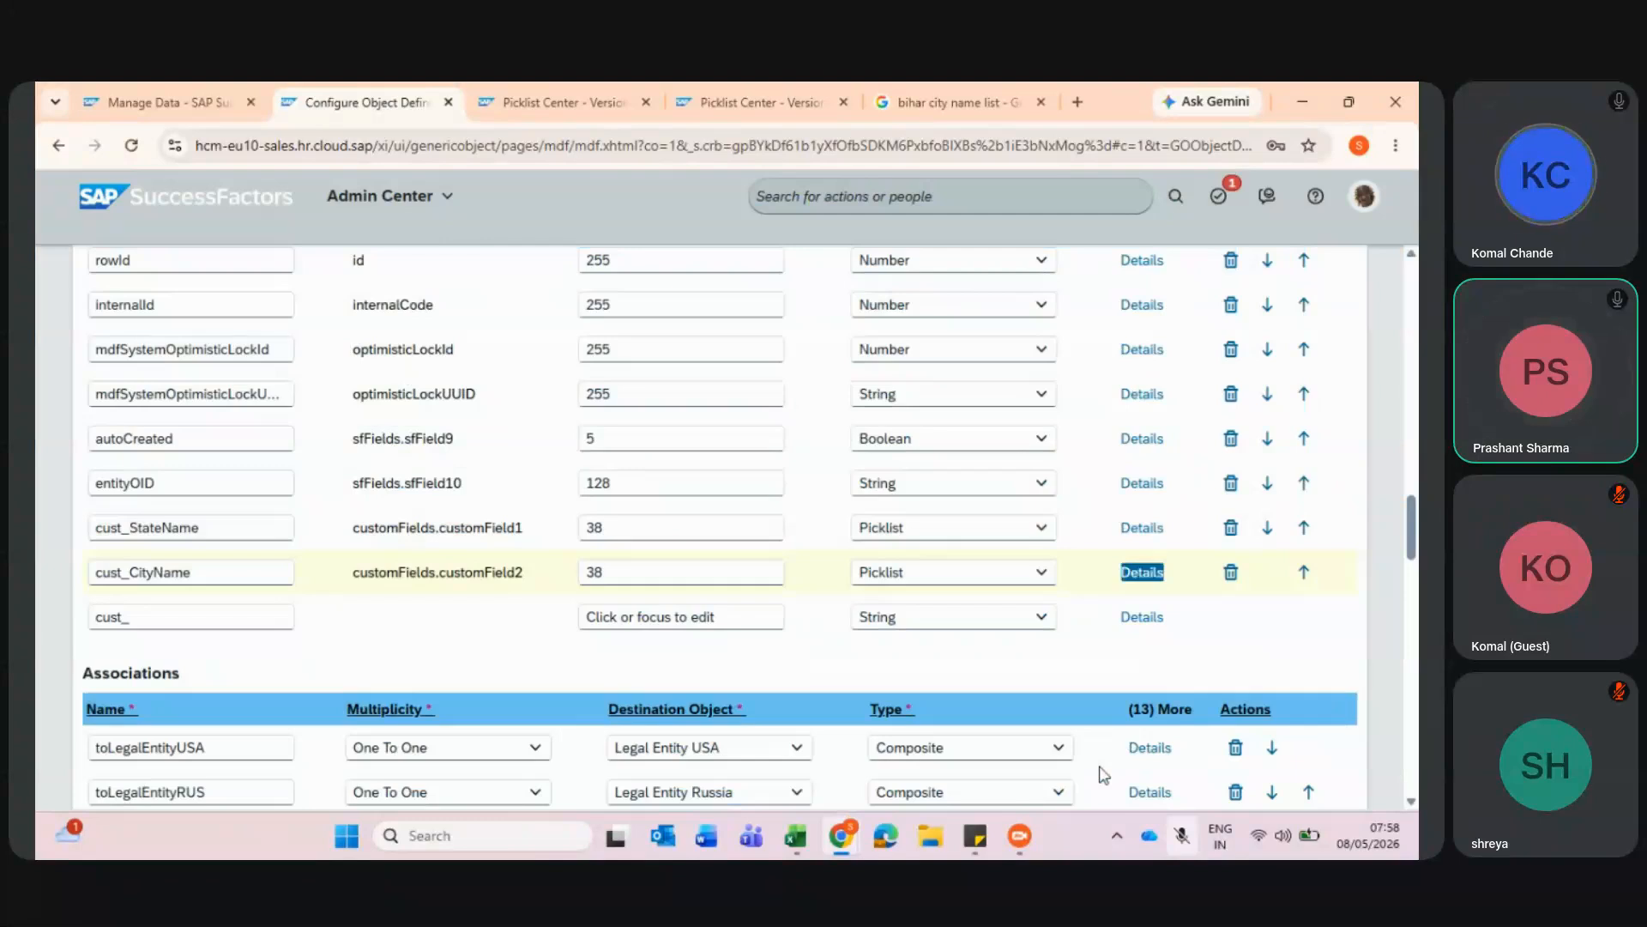
scroll(1102, 774, "down", 15)
left_click(1256, 772)
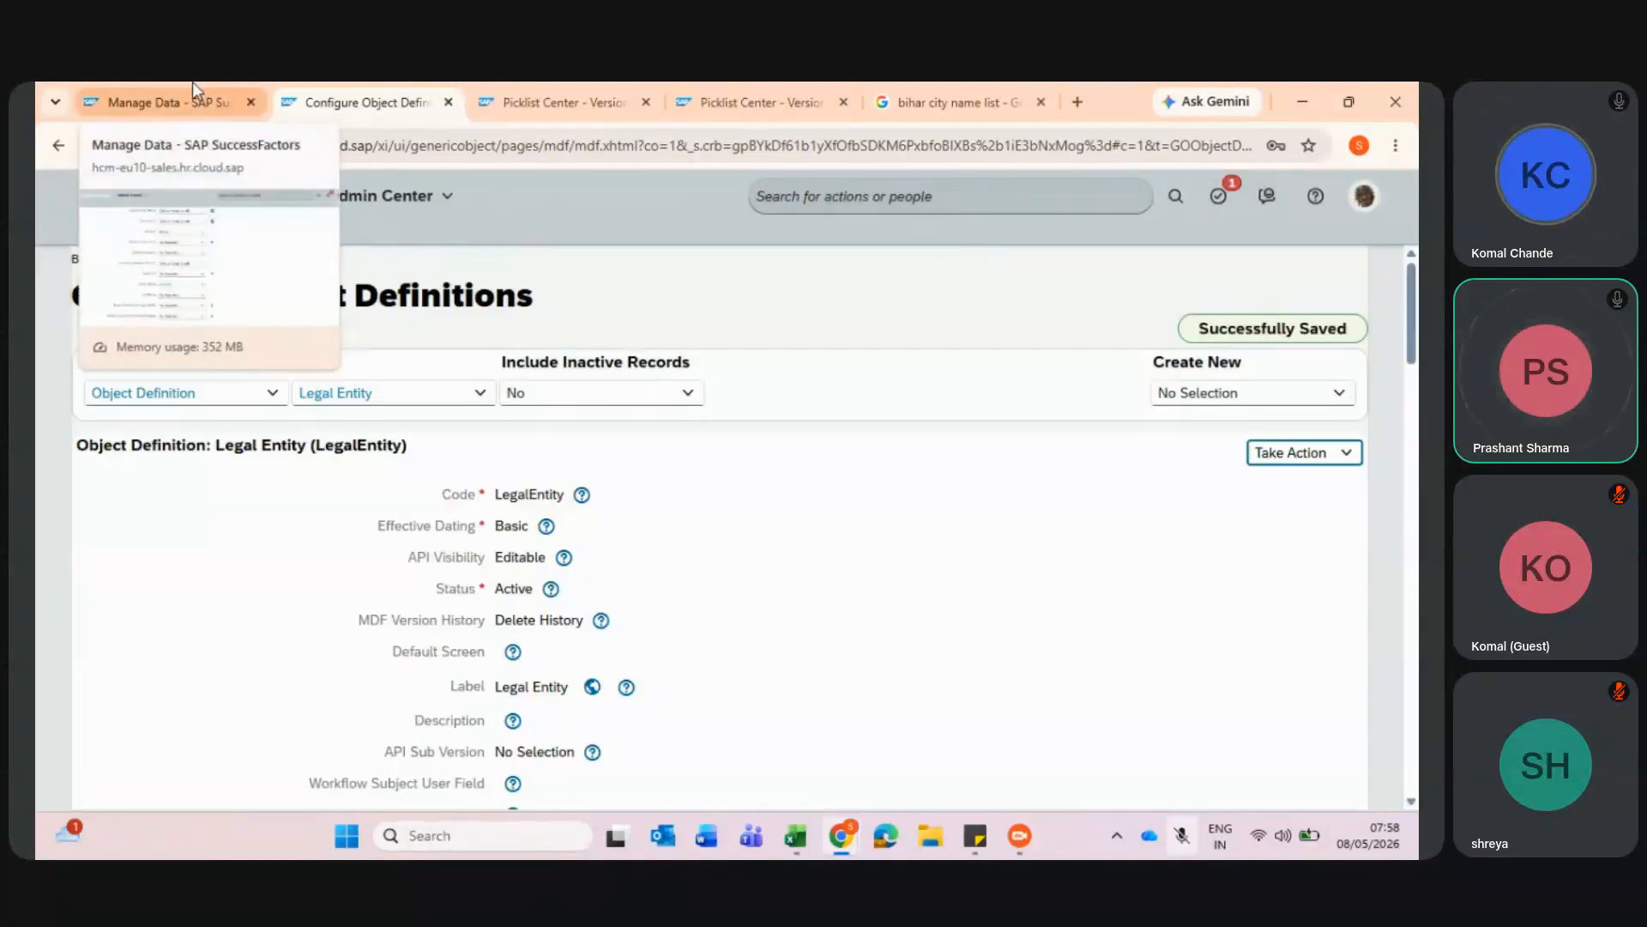
- Check the State Name options in Manage Data, then review the parentPickListValue criterion in the saved cust_CityName field details
left_click(194, 86)
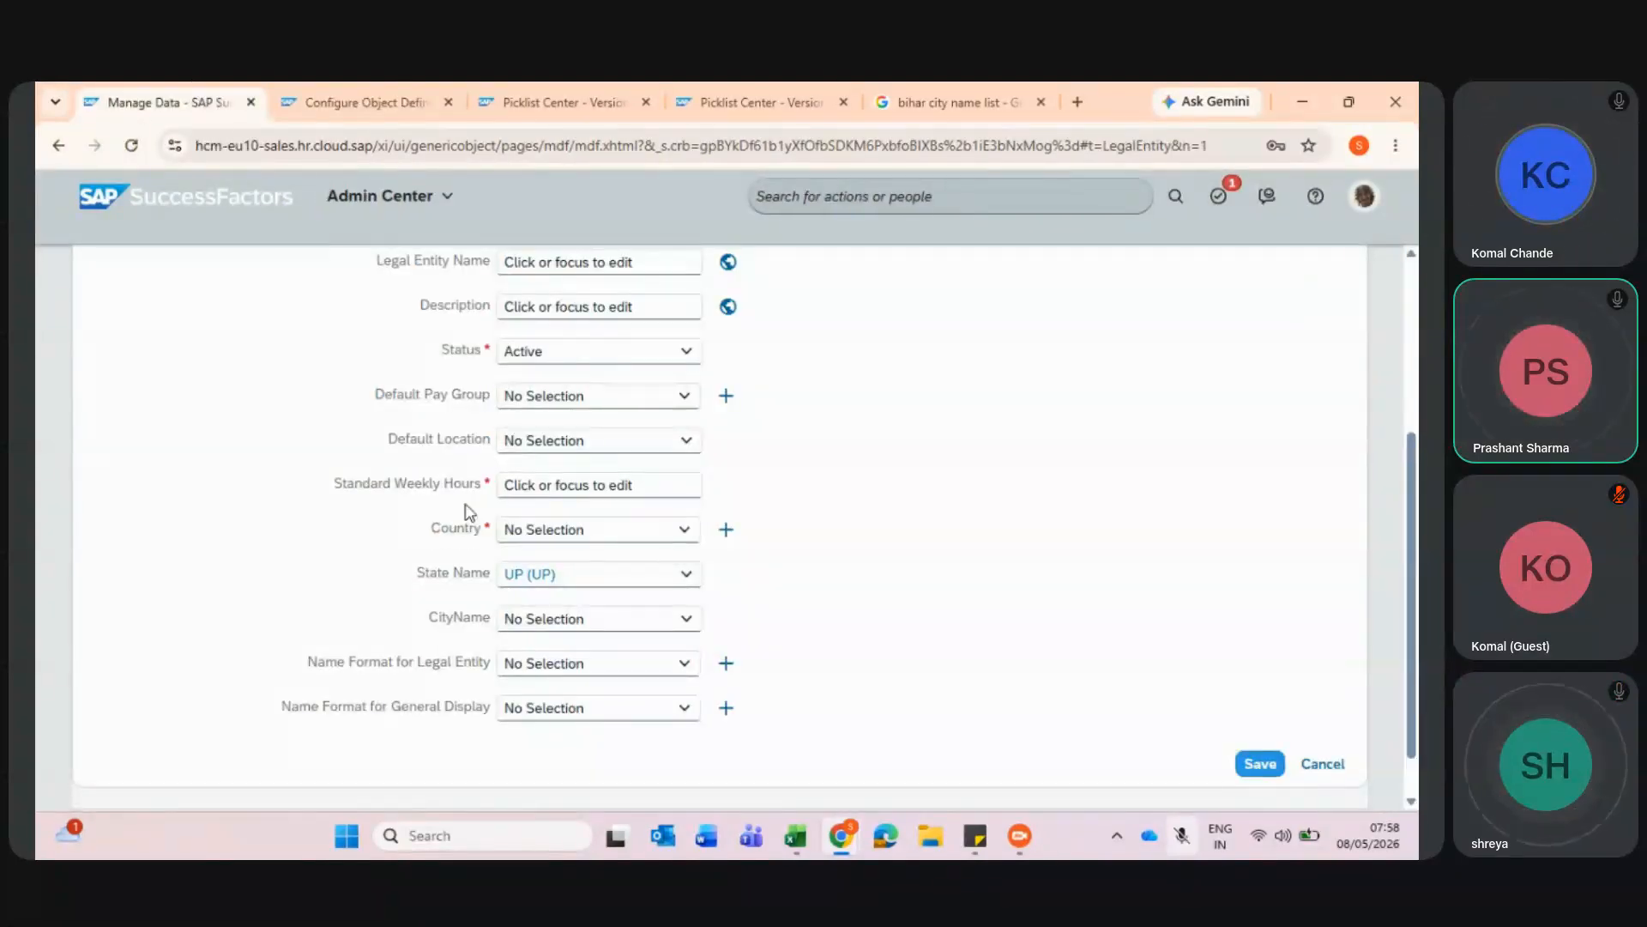
left_click(696, 585)
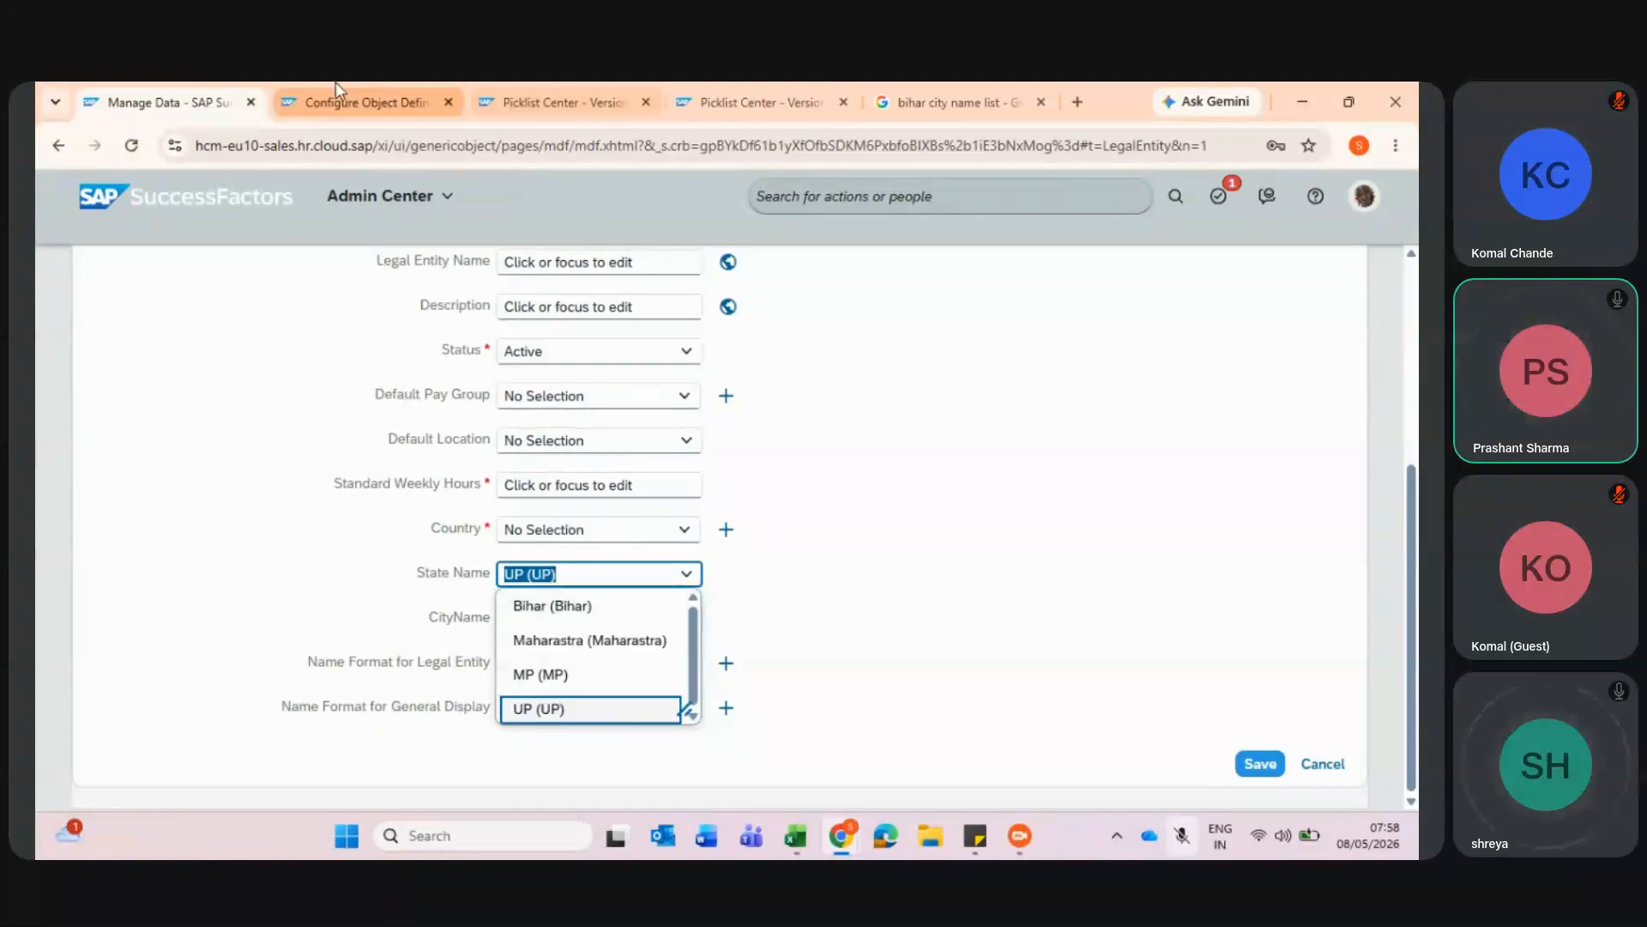
left_click(336, 85)
left_click_drag(336, 81, 433, 98)
scroll(570, 581, "down", 15)
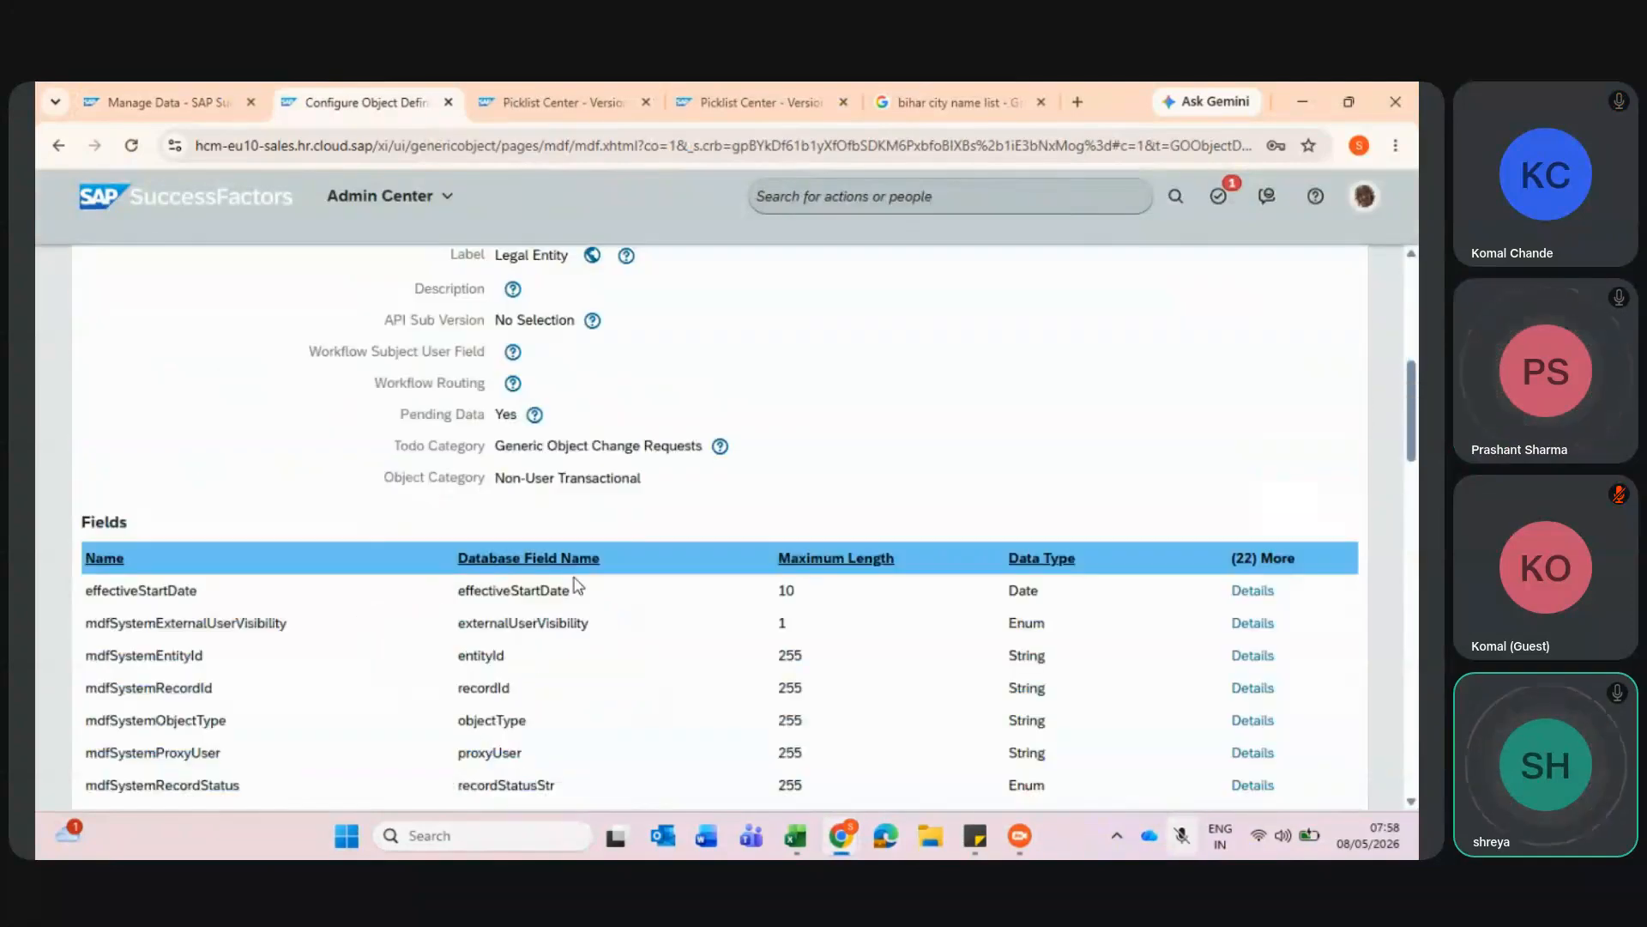
scroll(573, 583, "down", 1)
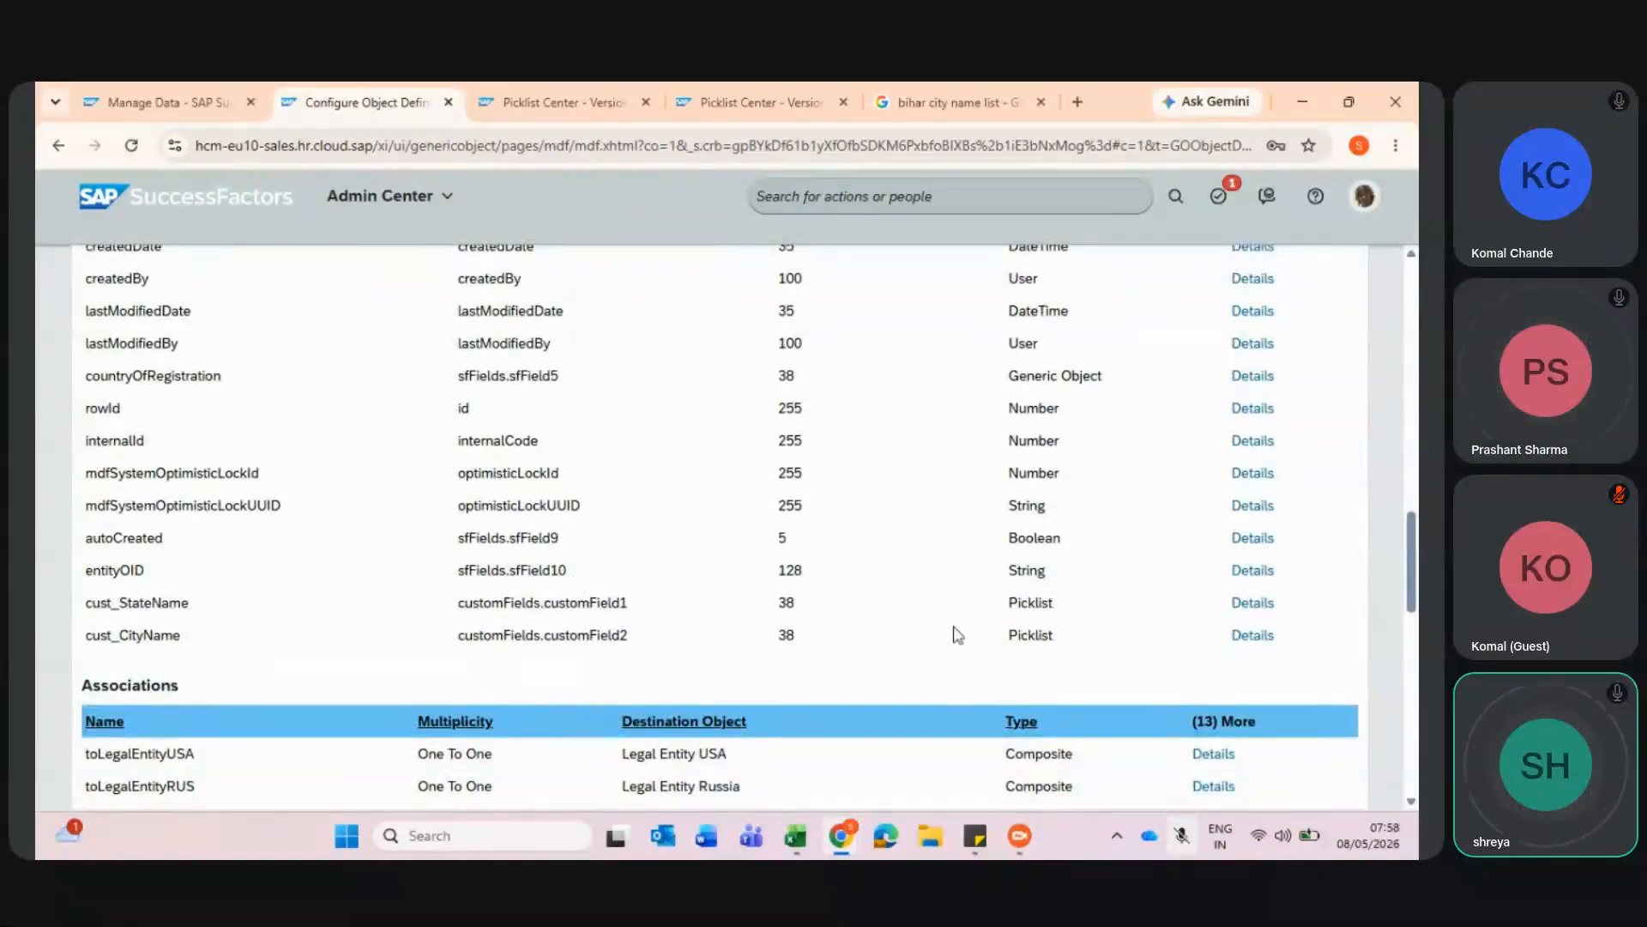
left_click(1252, 635)
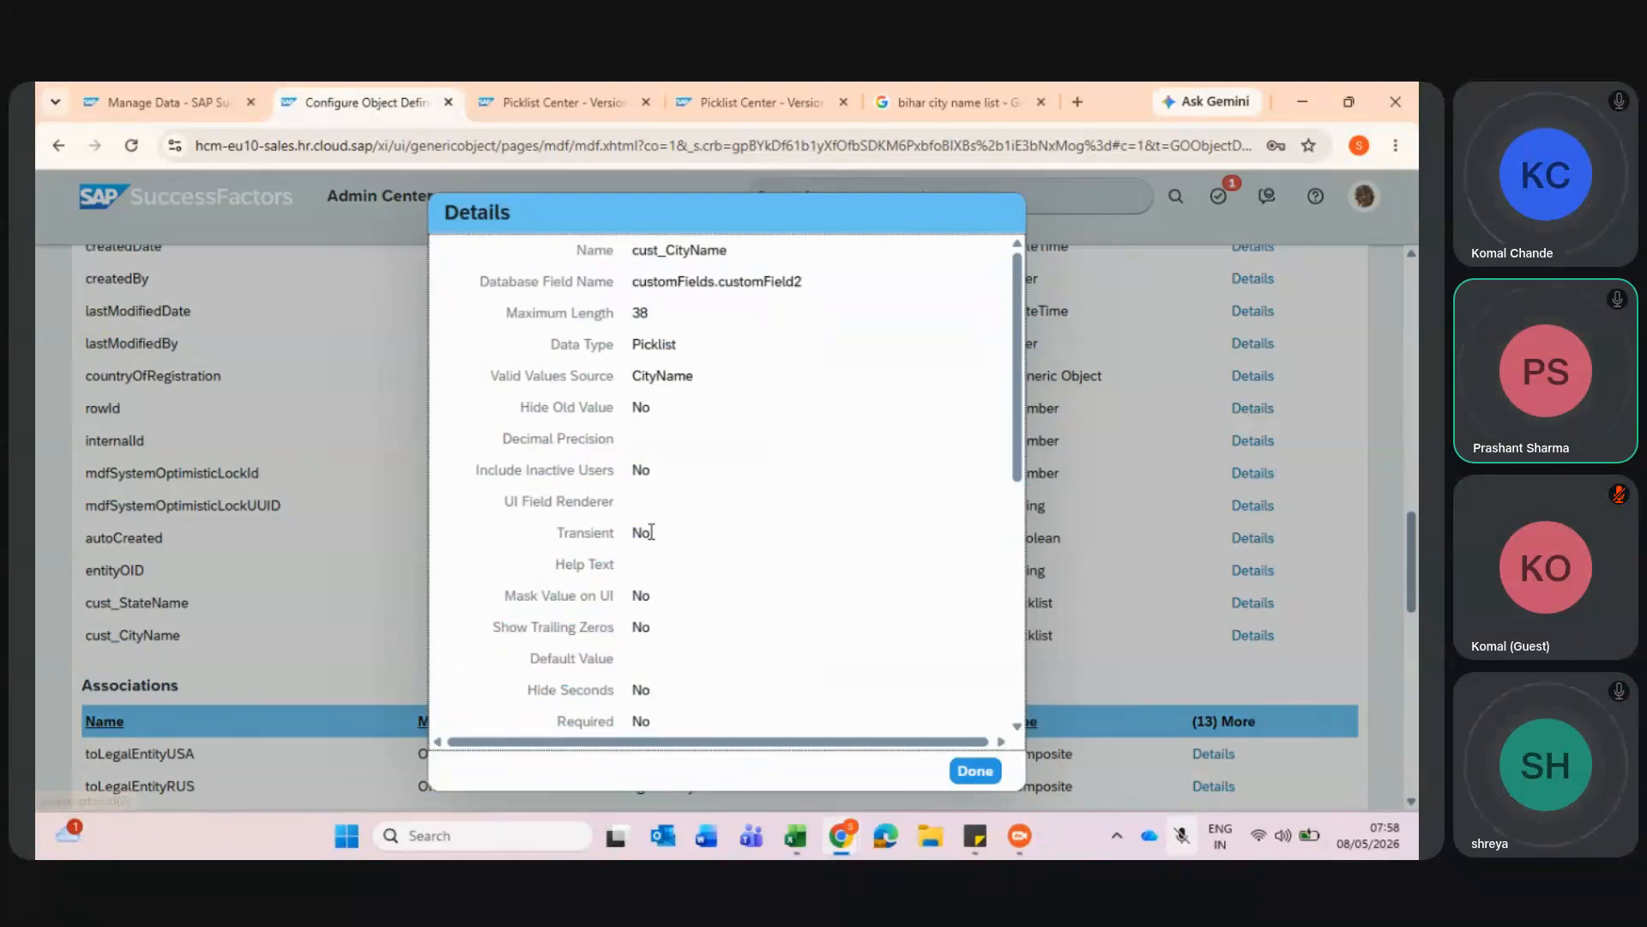
scroll(652, 532, "down", 5)
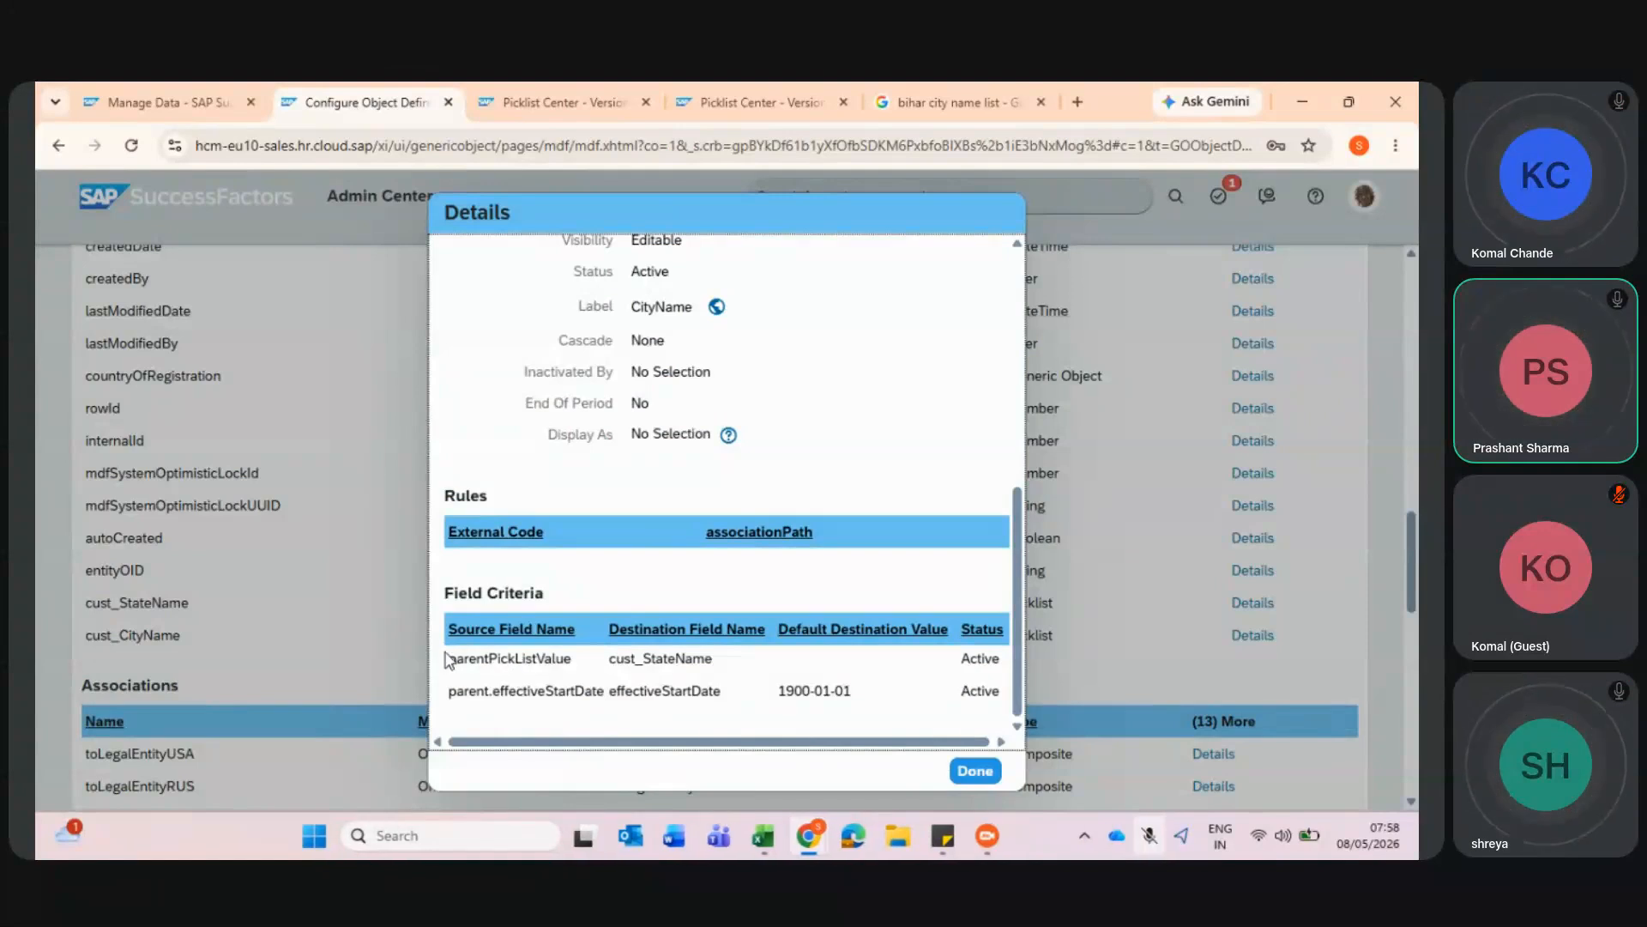
left_click_drag(450, 658, 571, 654)
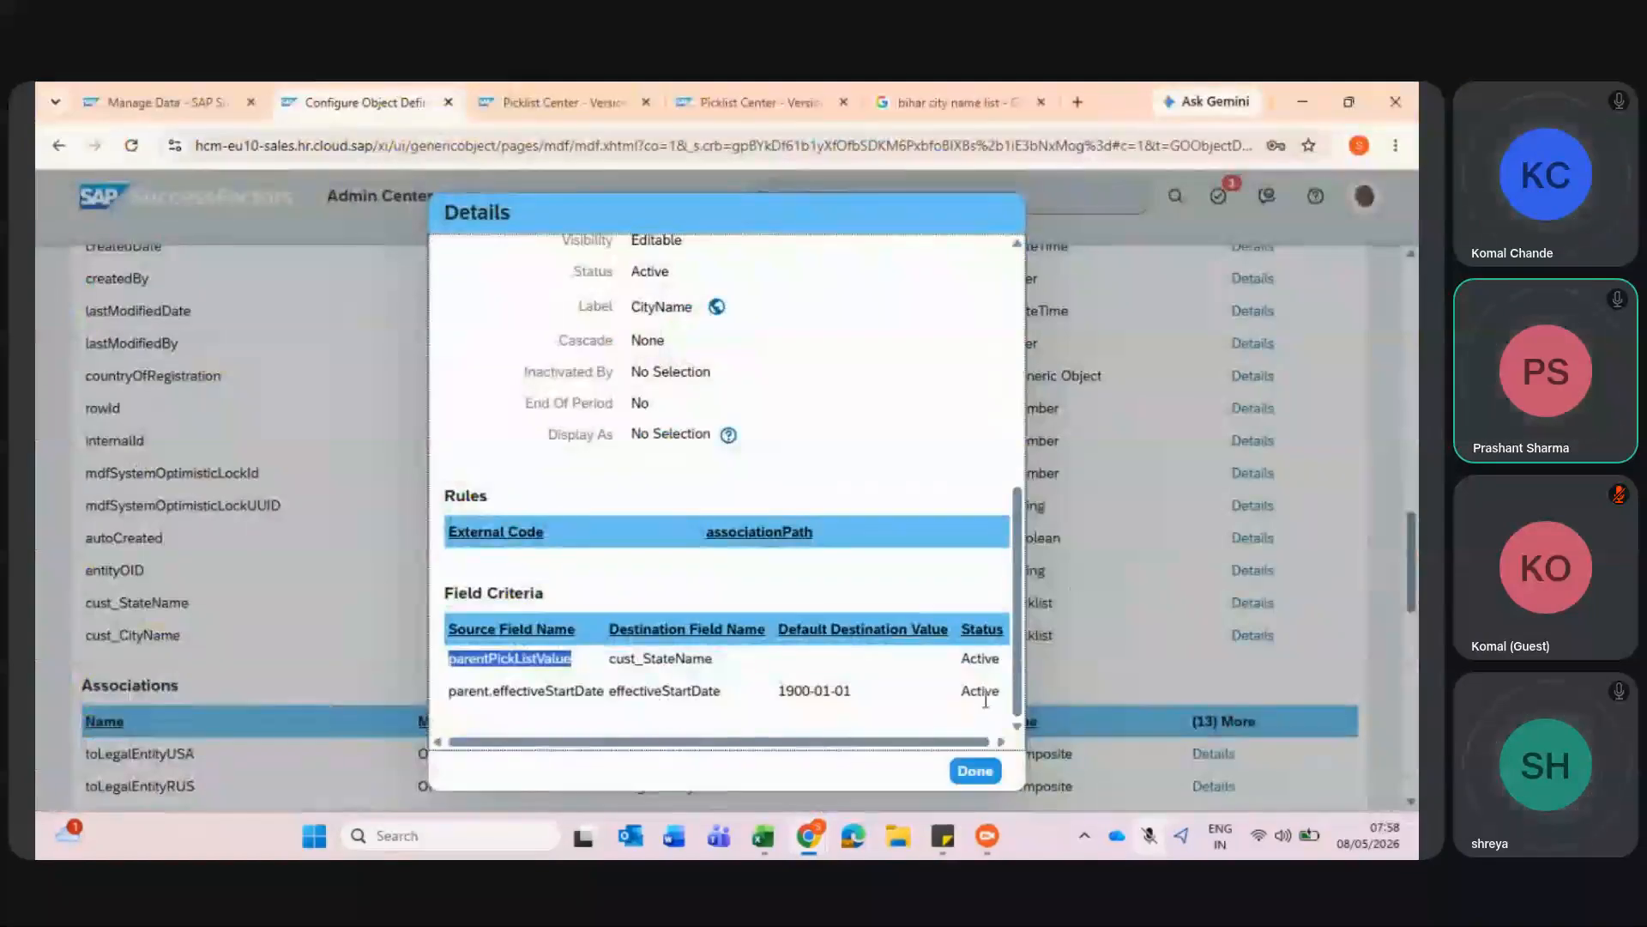
left_click(976, 771)
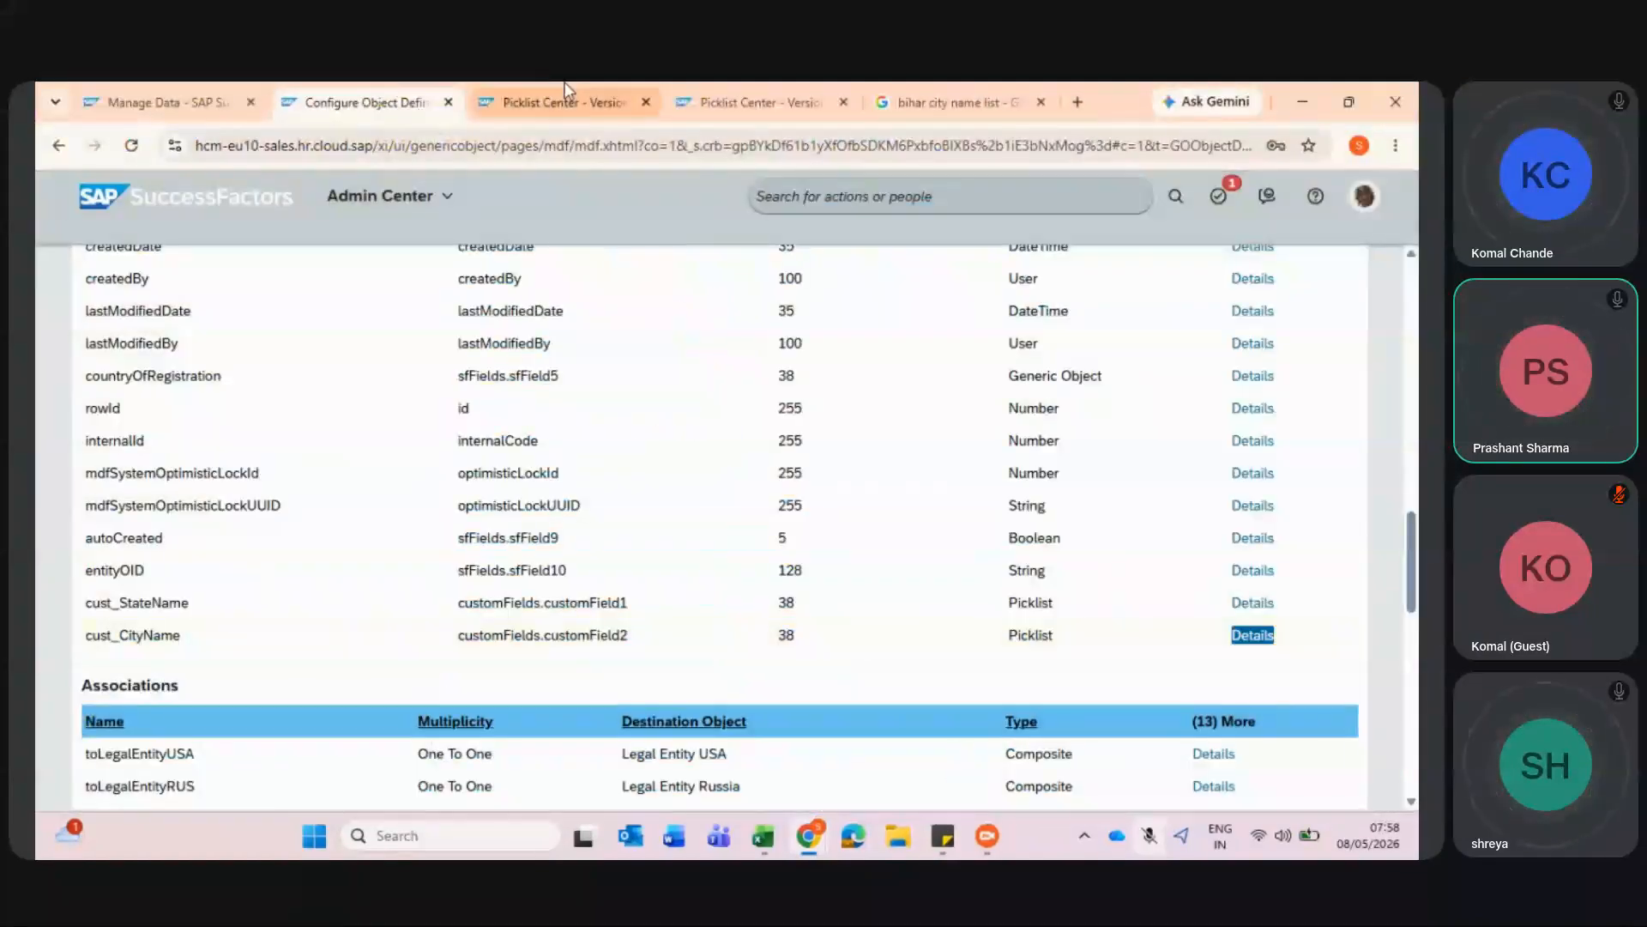
- Review the StateName and CityName picklists with their parent values alongside the Legal Entity definition and the Manage Data form
left_click(557, 91)
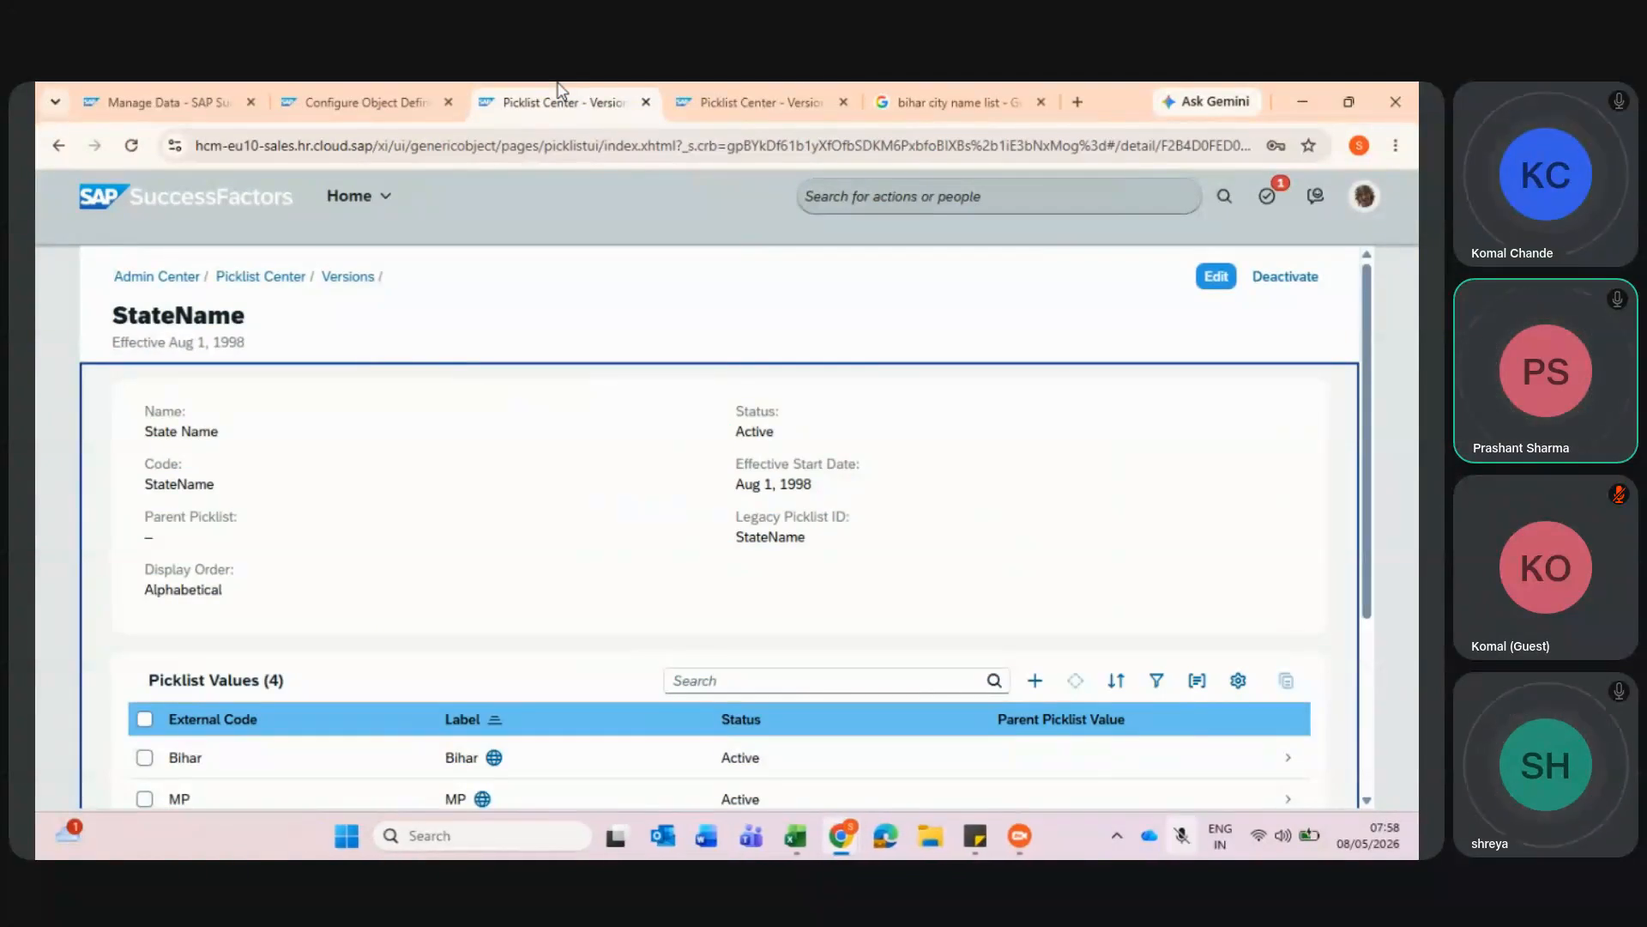
left_click(720, 92)
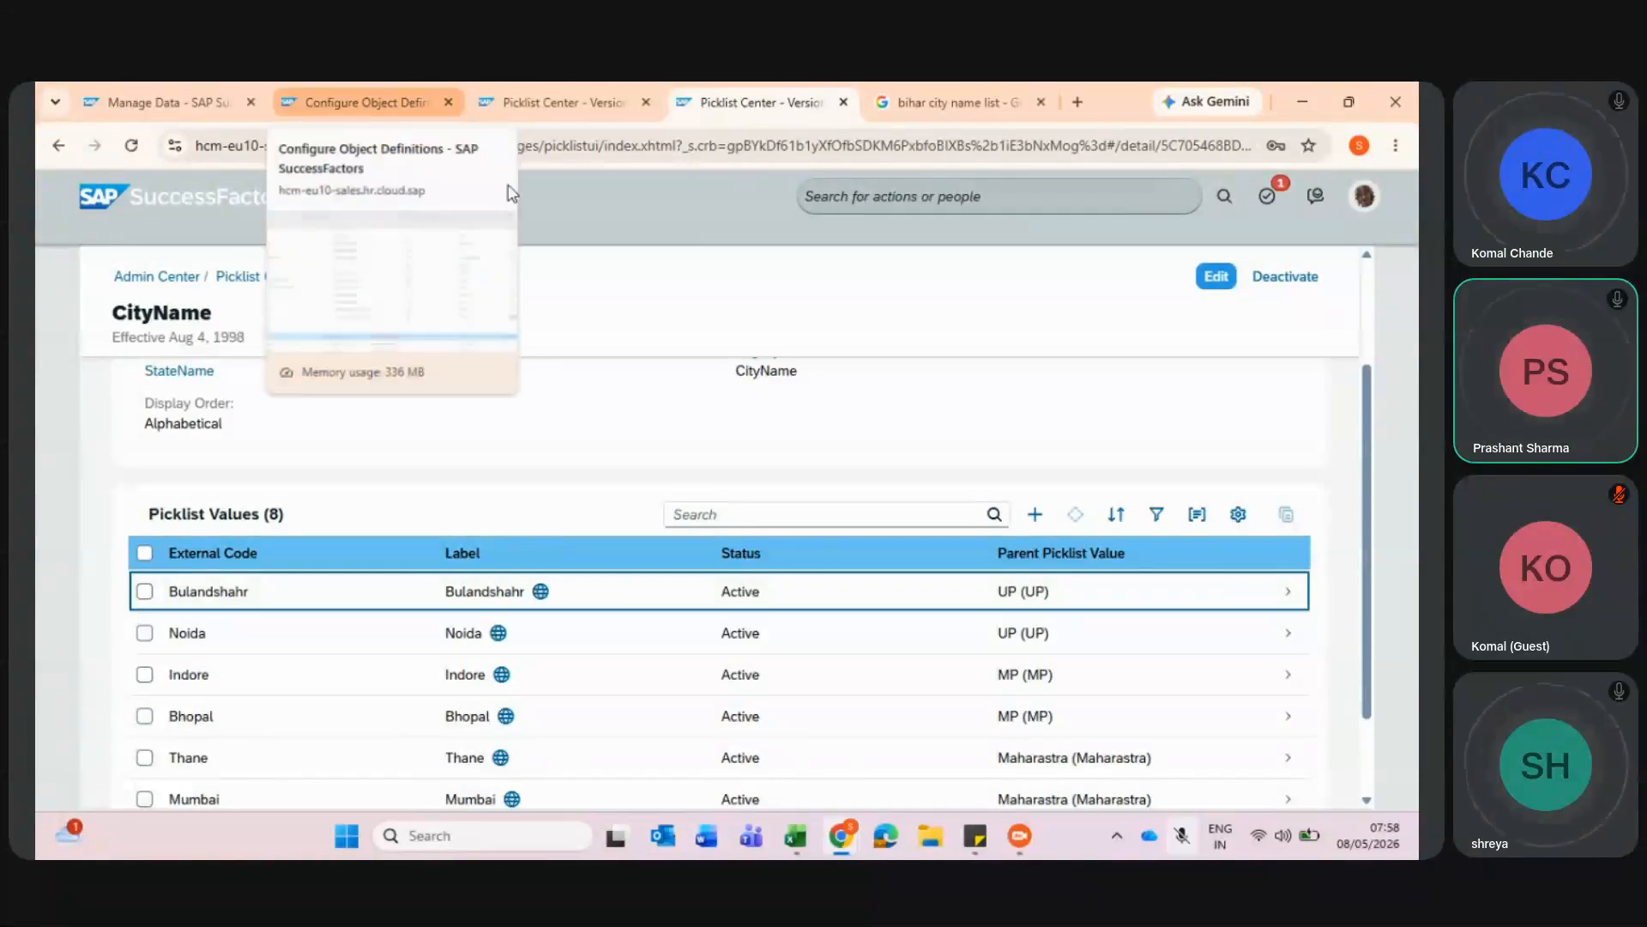
scroll(532, 374, "up", 2)
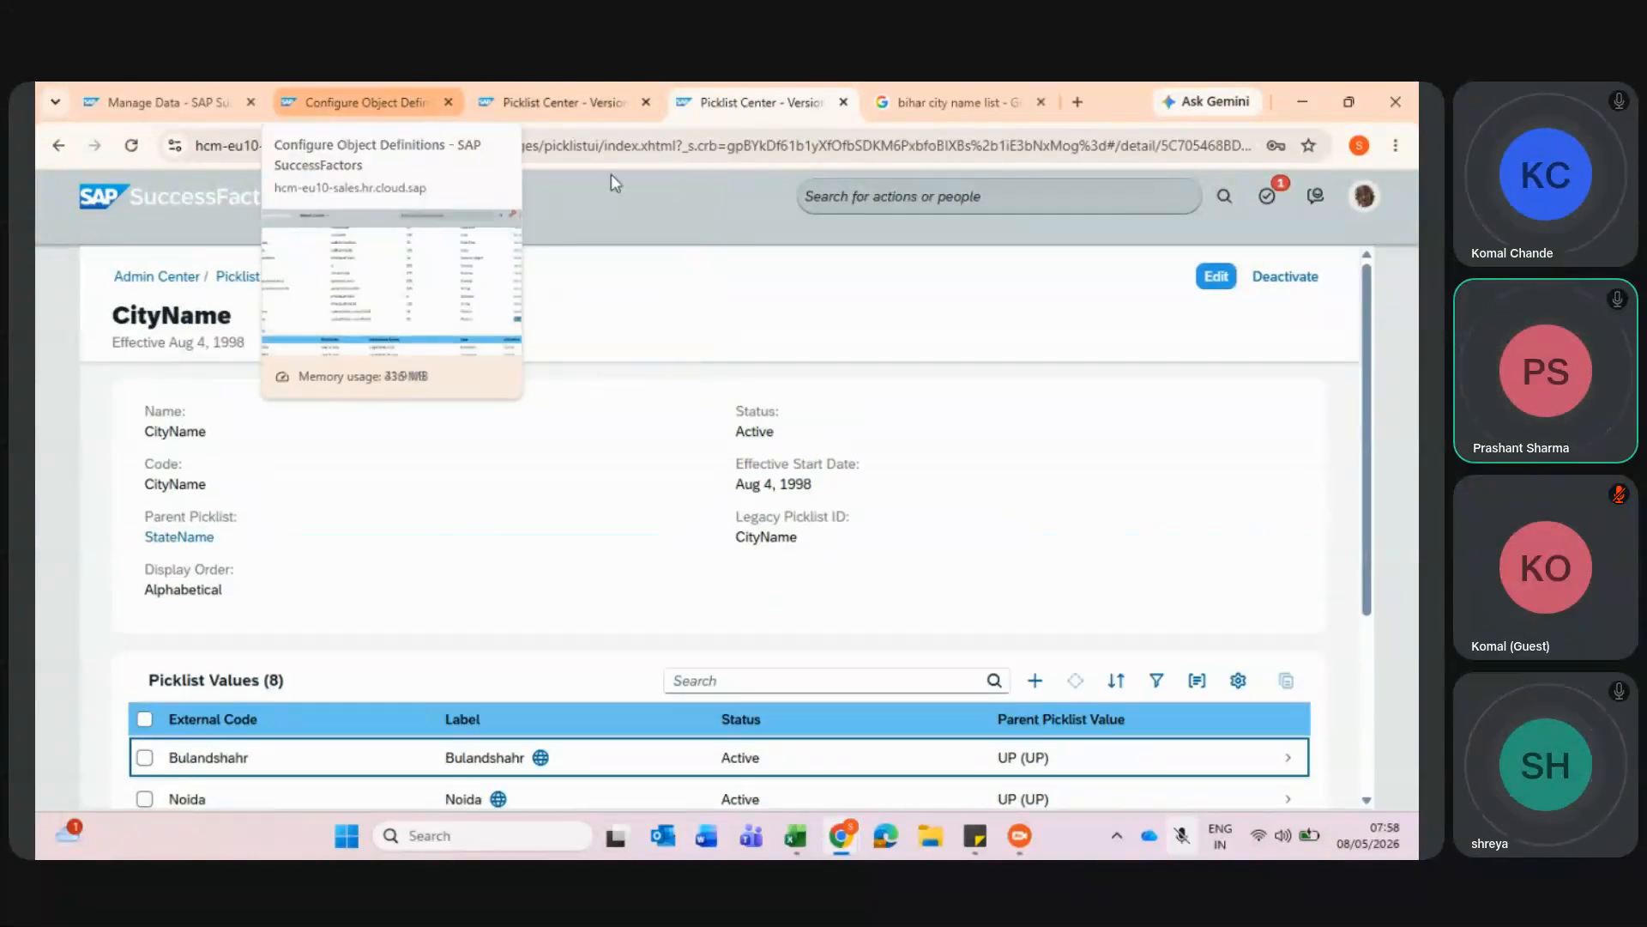
left_click(364, 102)
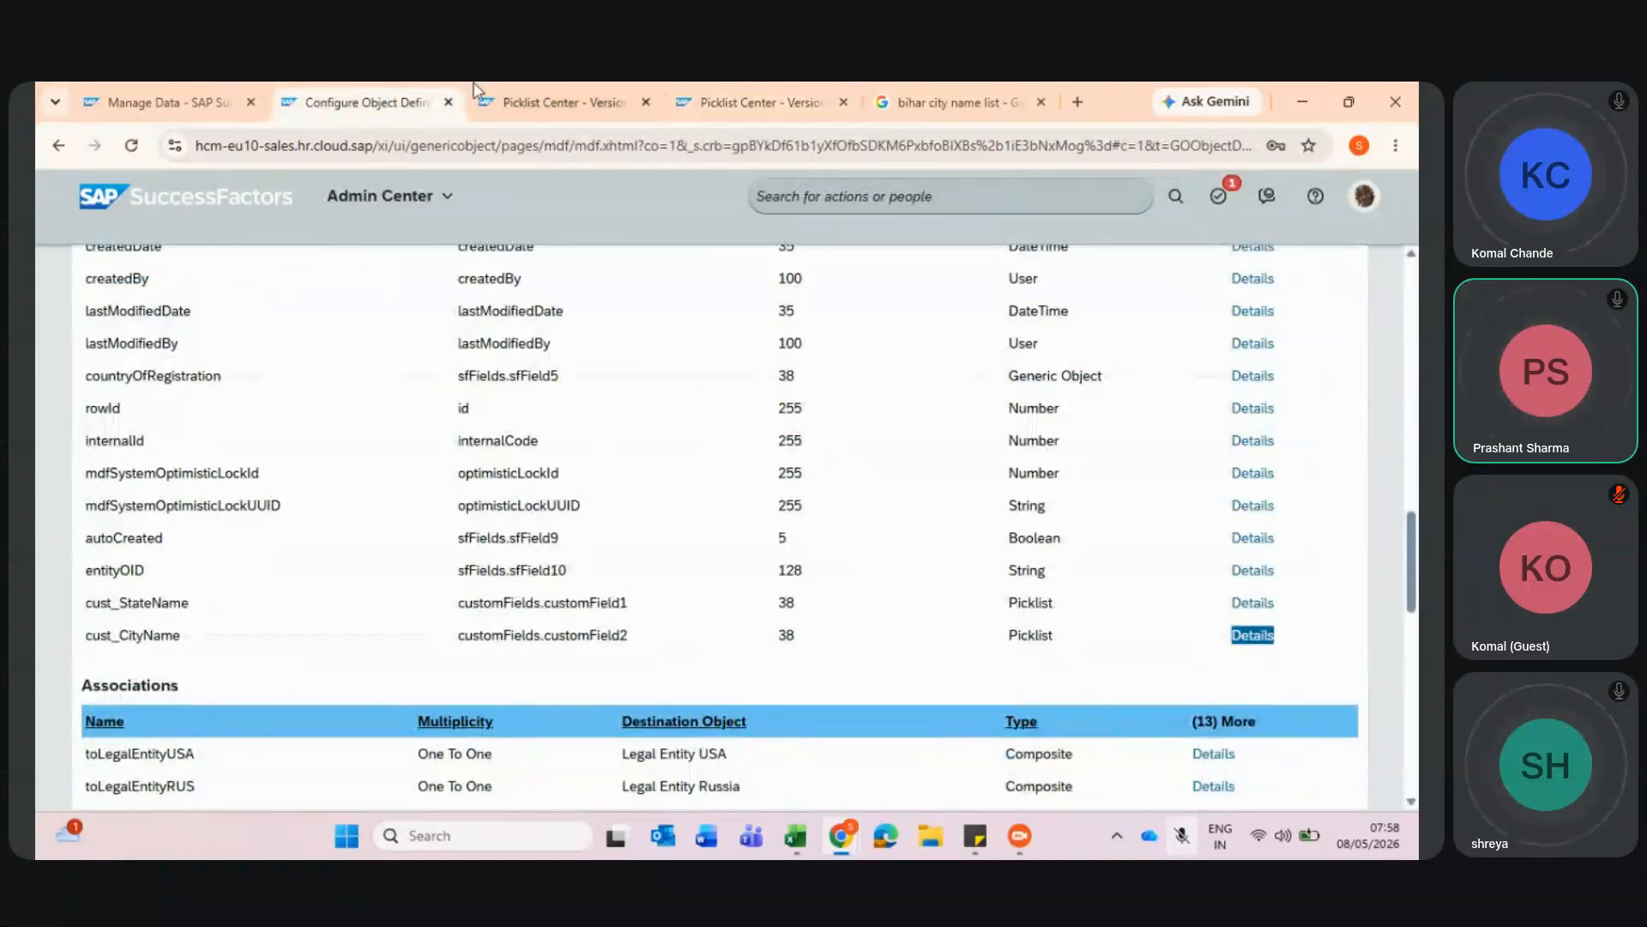
left_click(176, 99)
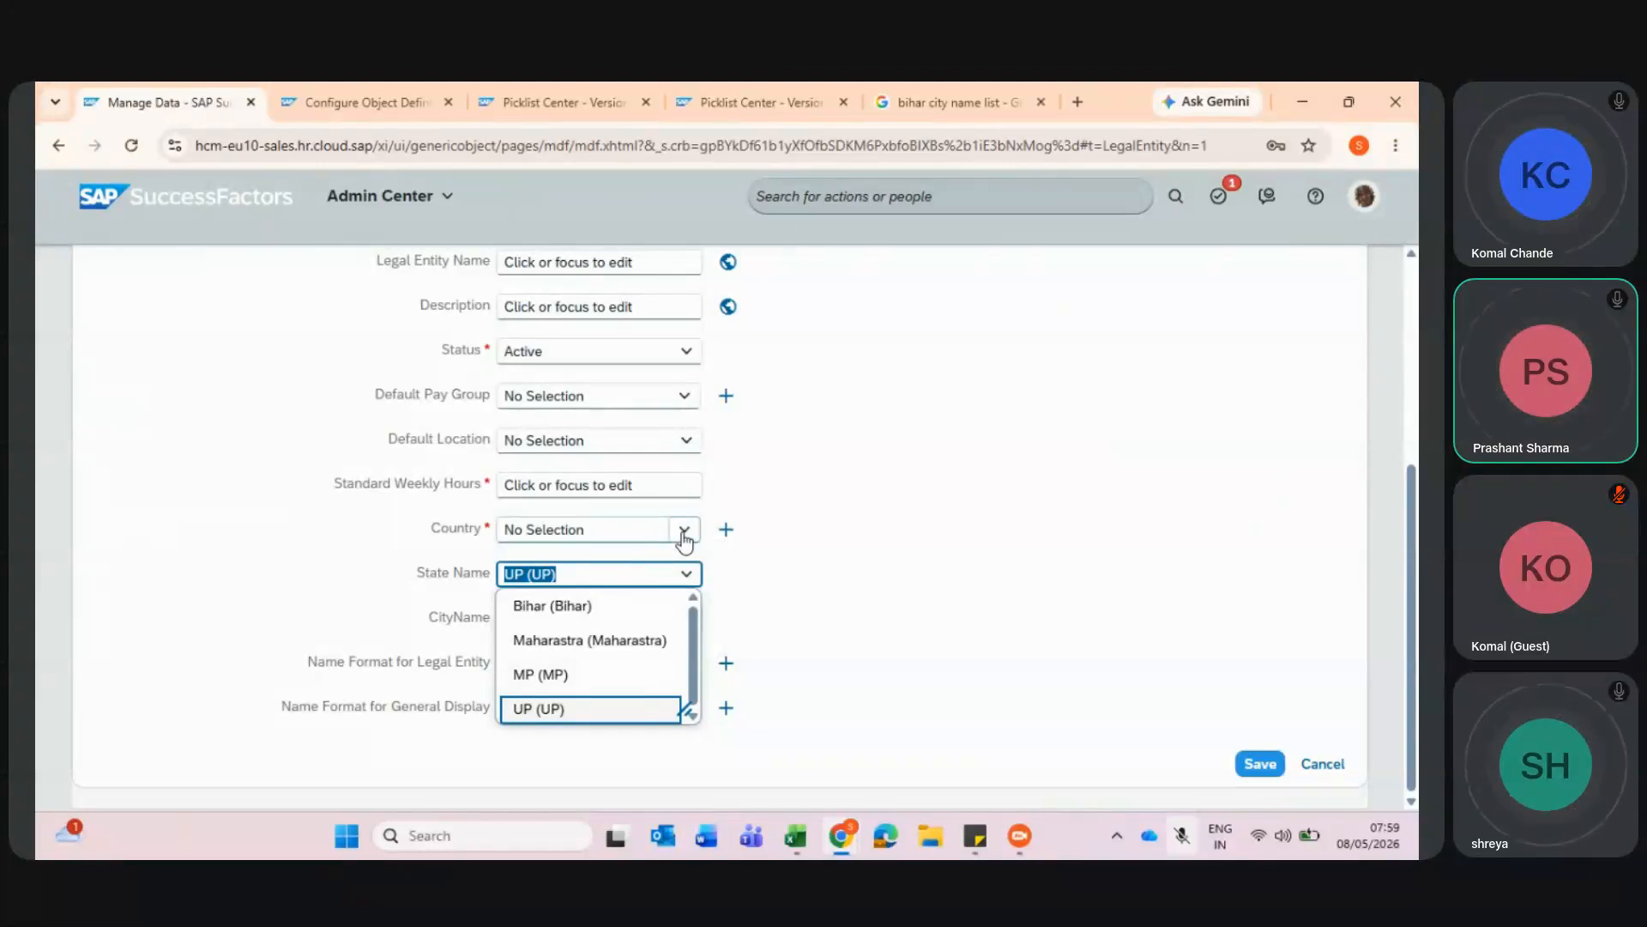
left_click(892, 542)
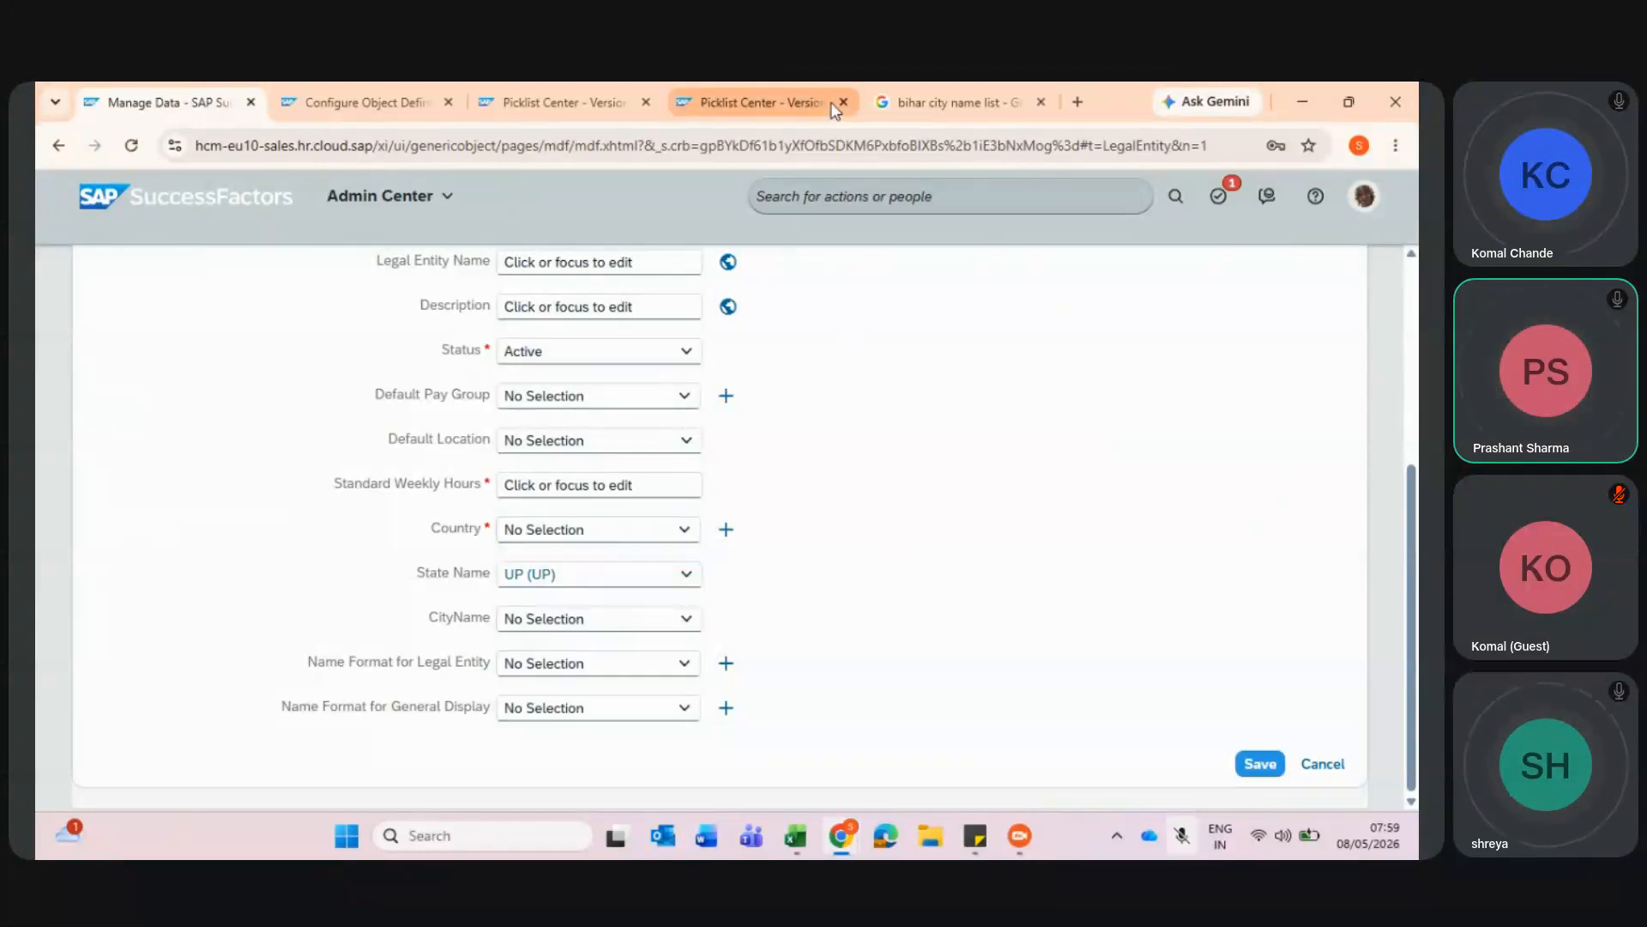
left_click(751, 96)
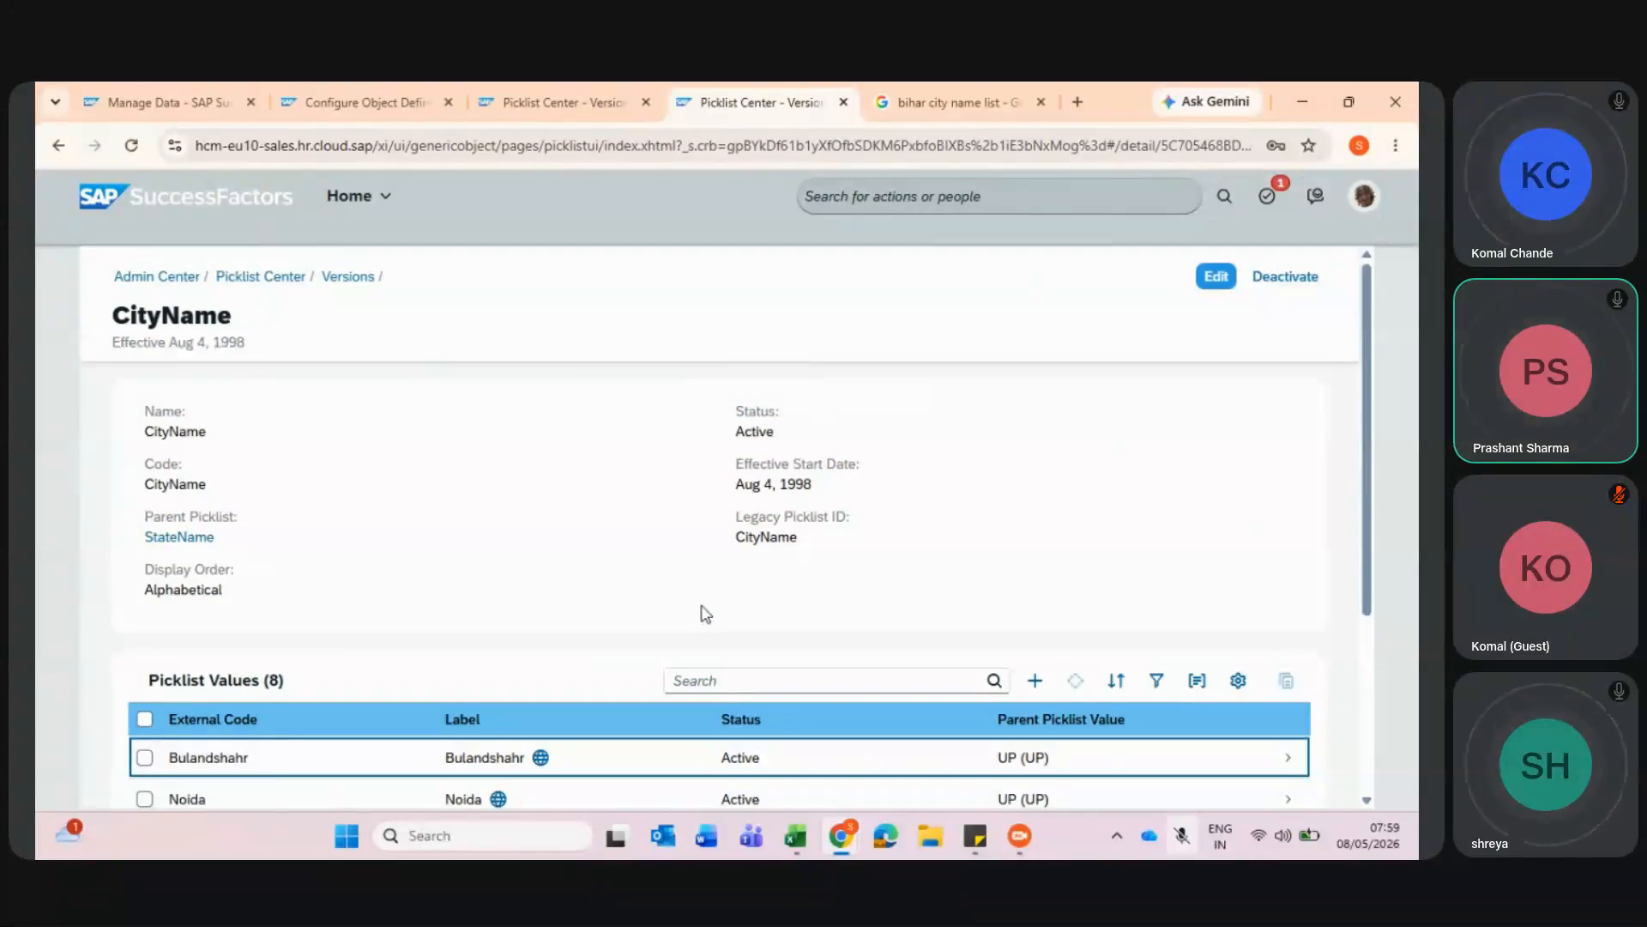
scroll(701, 612, "down", 3)
scroll(701, 612, "up", 3)
- Switch to the List of Topic workbook in Excel and mark the PickList topic as Done for Weekdays 7am in D10
mouse_move(795, 836)
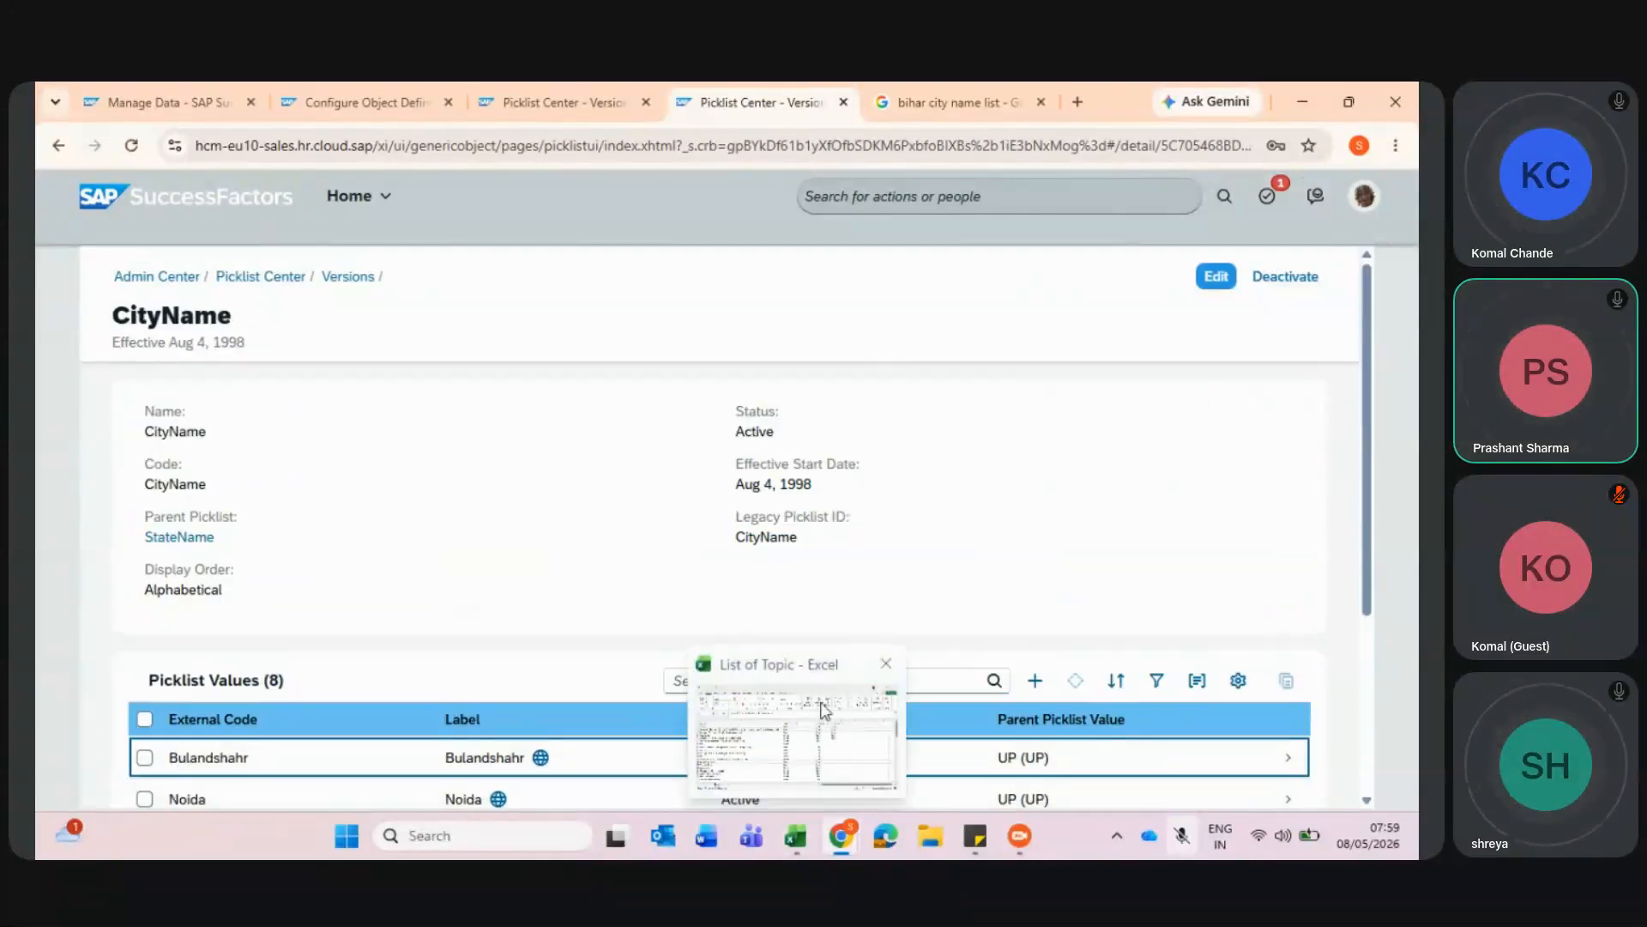
left_click(822, 709)
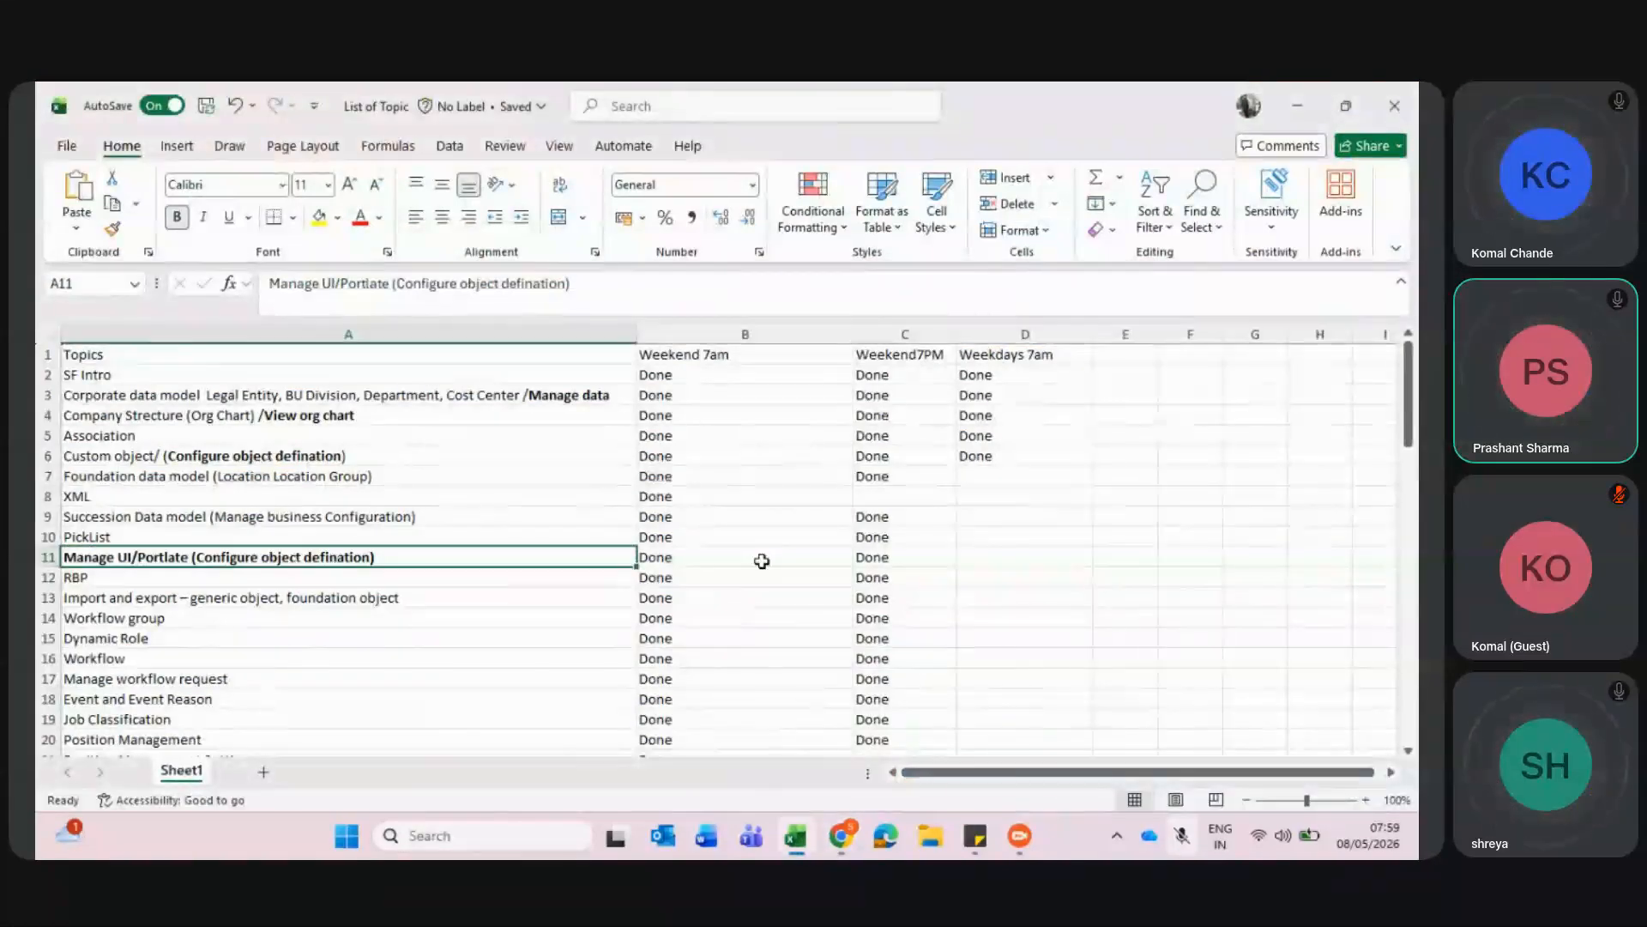
left_click(970, 538)
type("Done")
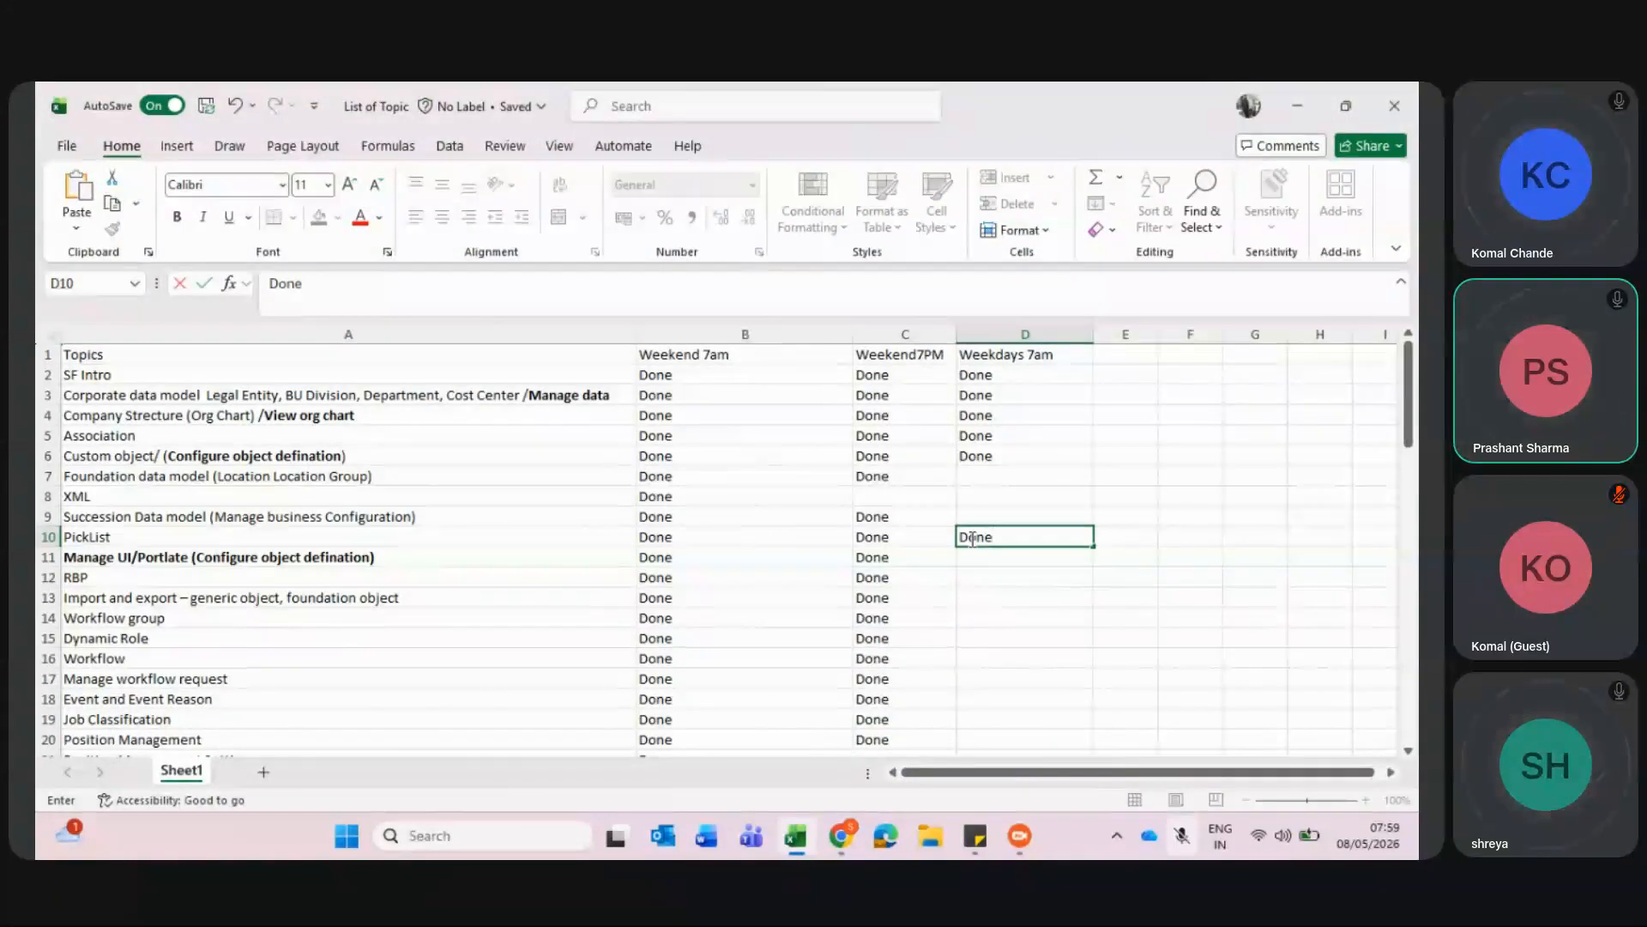
scroll(967, 540, "down", 1)
scroll(967, 541, "up", 1)
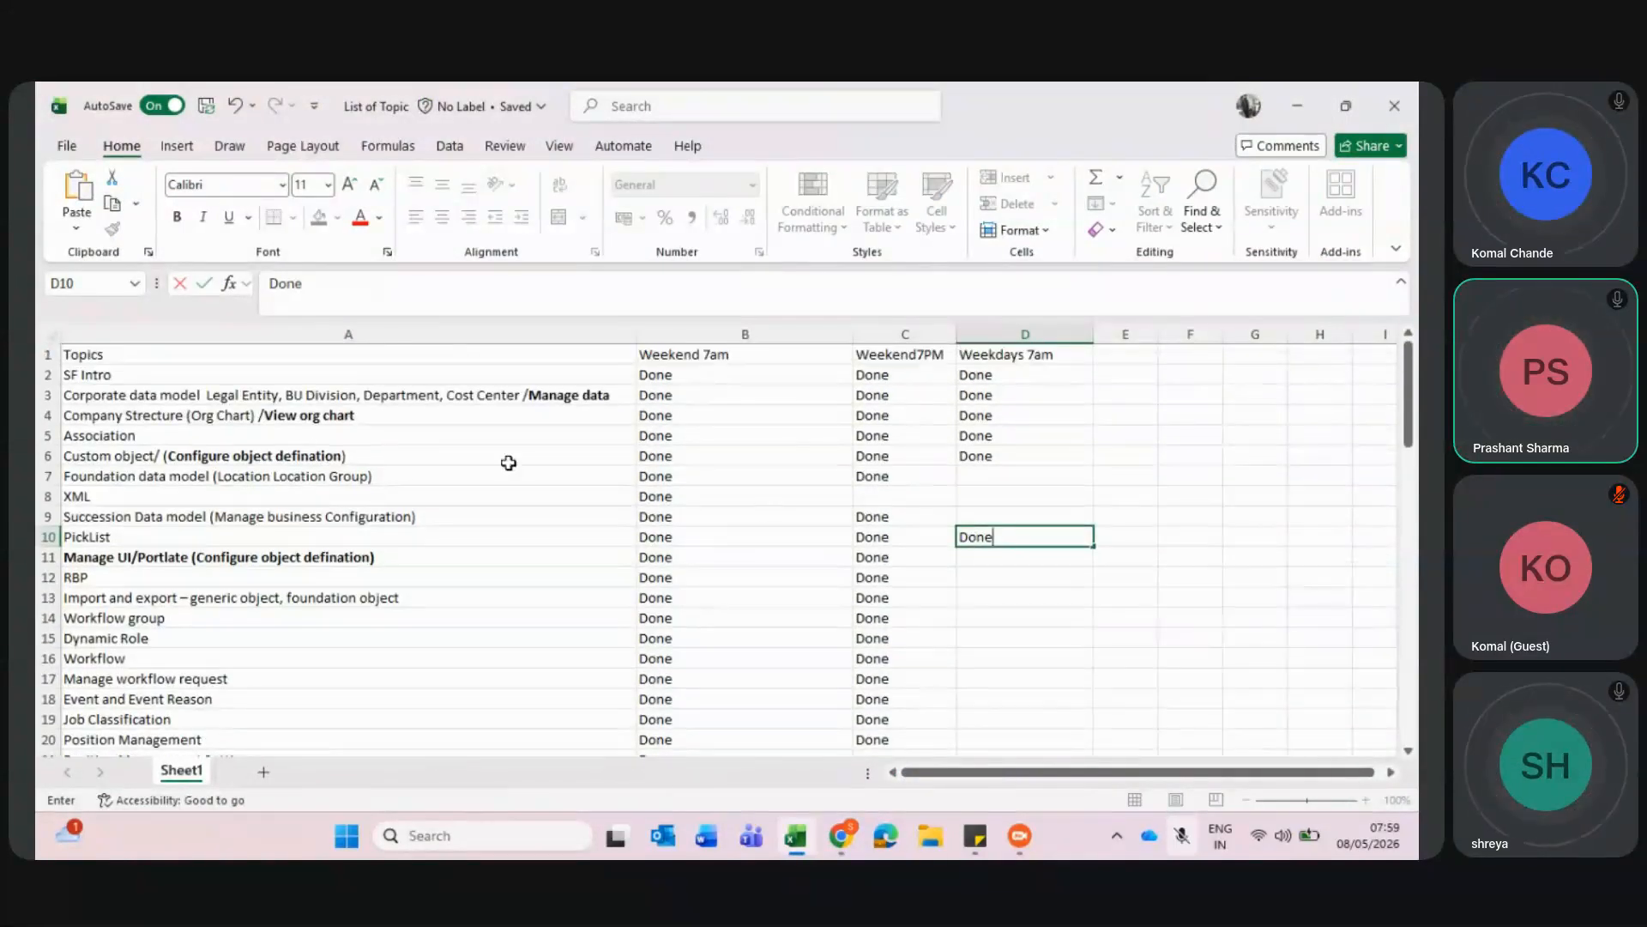
left_click(150, 477)
- Look over the Succession Data model, XML and Foundation data model topics in the Topics column
left_click(145, 516)
left_click(130, 495)
left_click(144, 478)
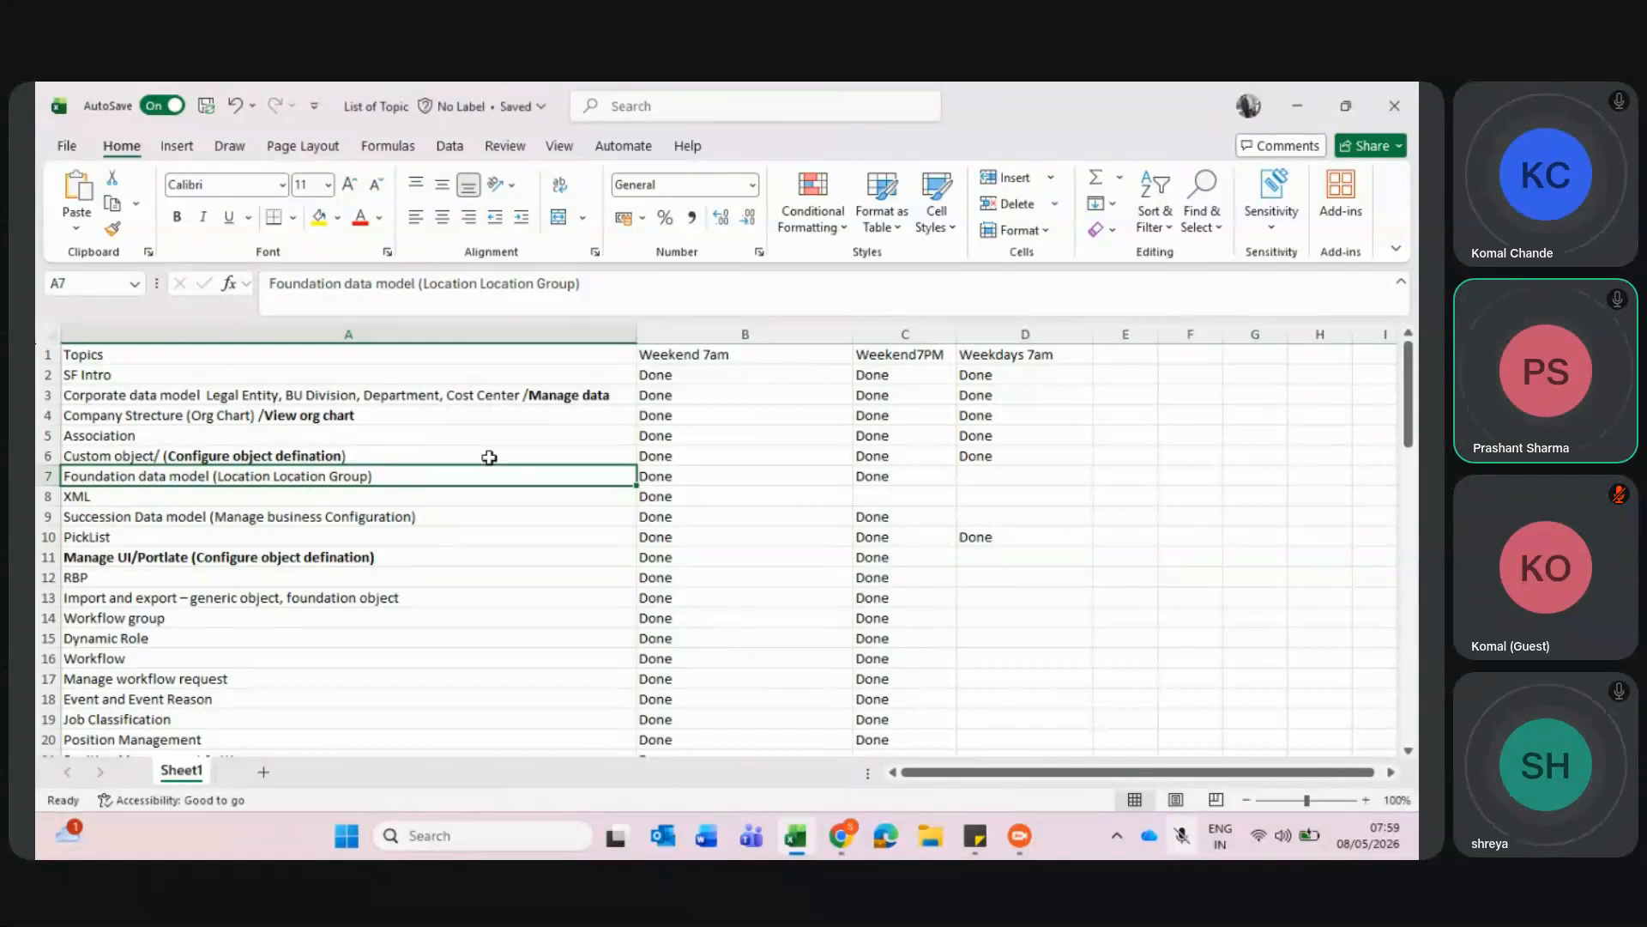
- Switch back to SuccessFactors in the browser and duplicate the tab holding the Legal Entity object definition
key("alt+Tab")
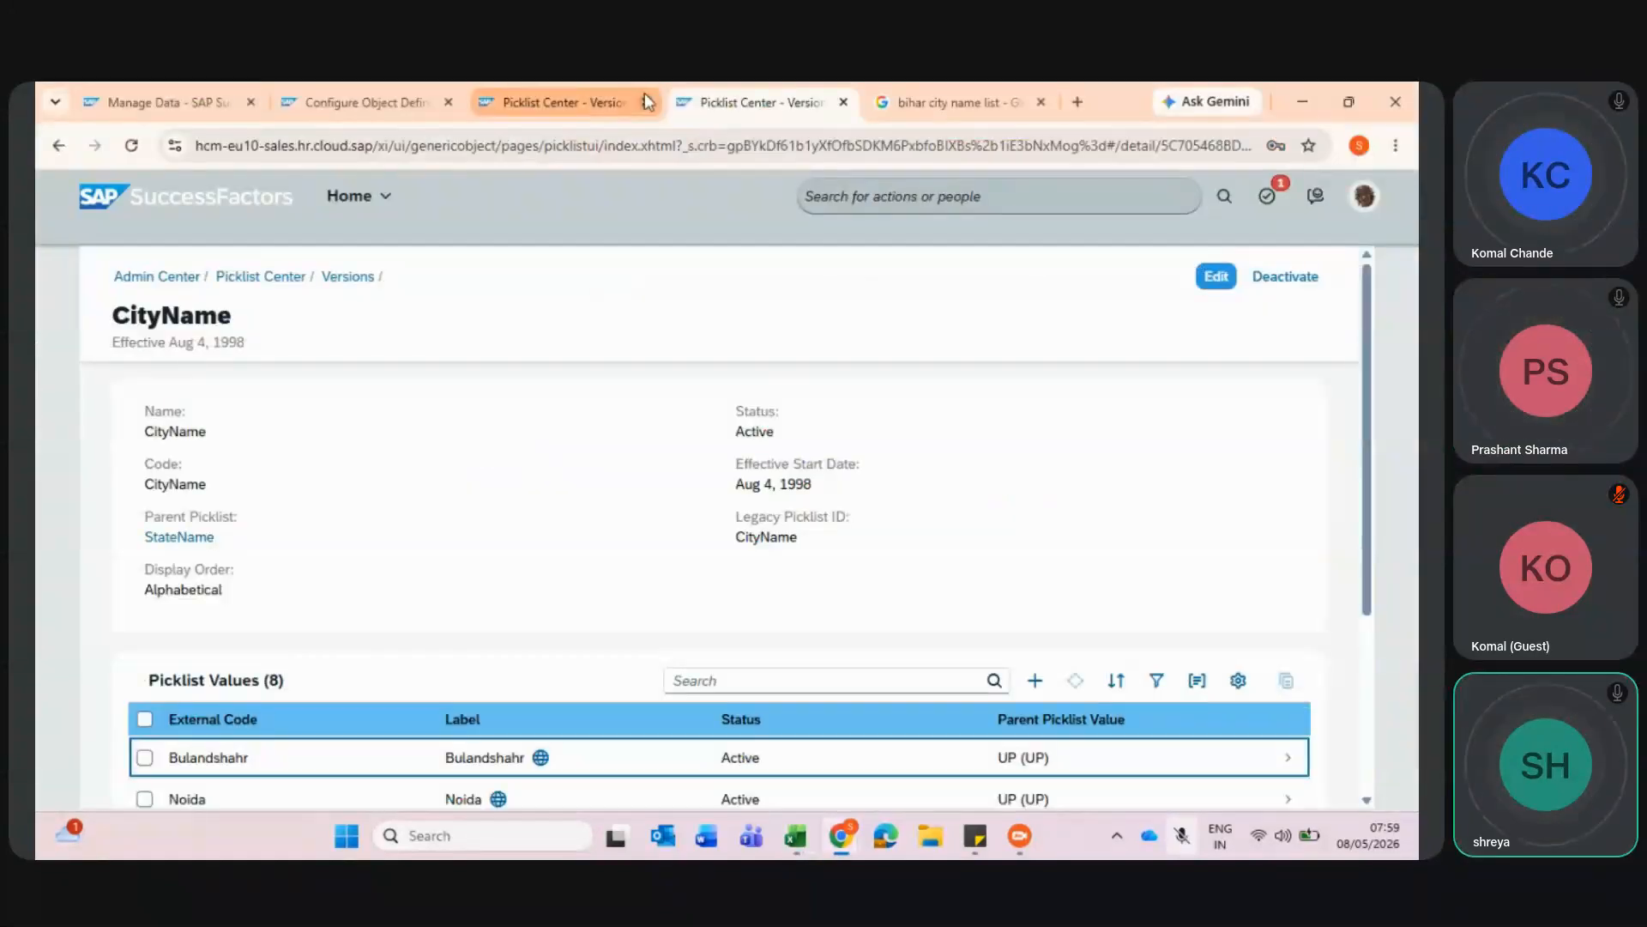
left_click(594, 108)
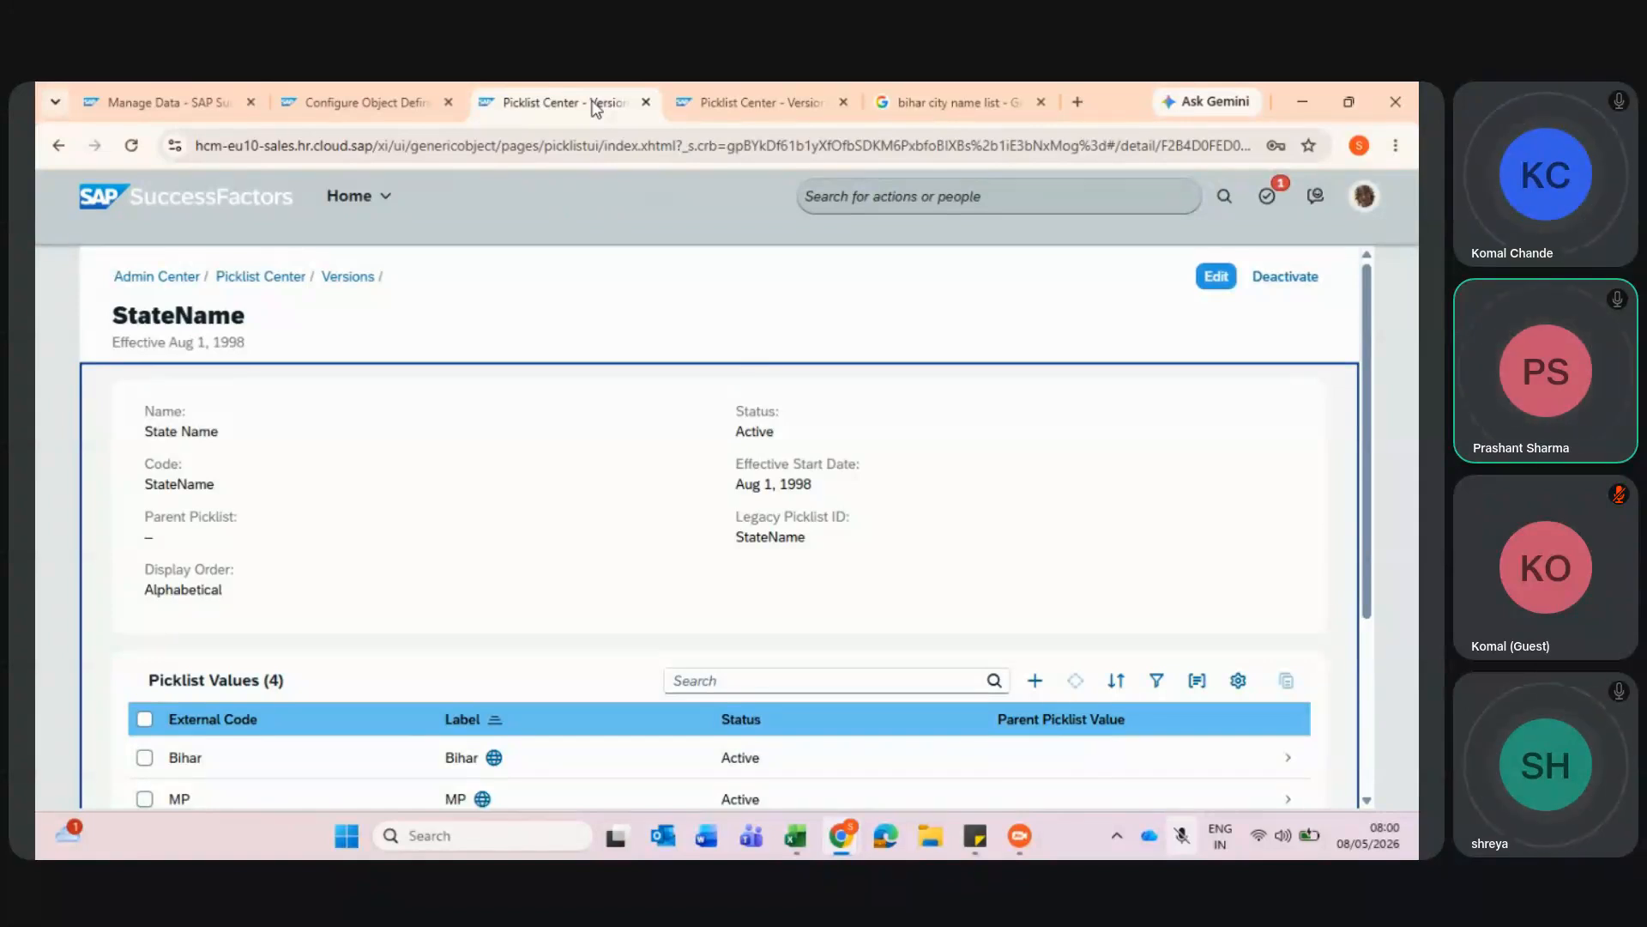
left_click(371, 83)
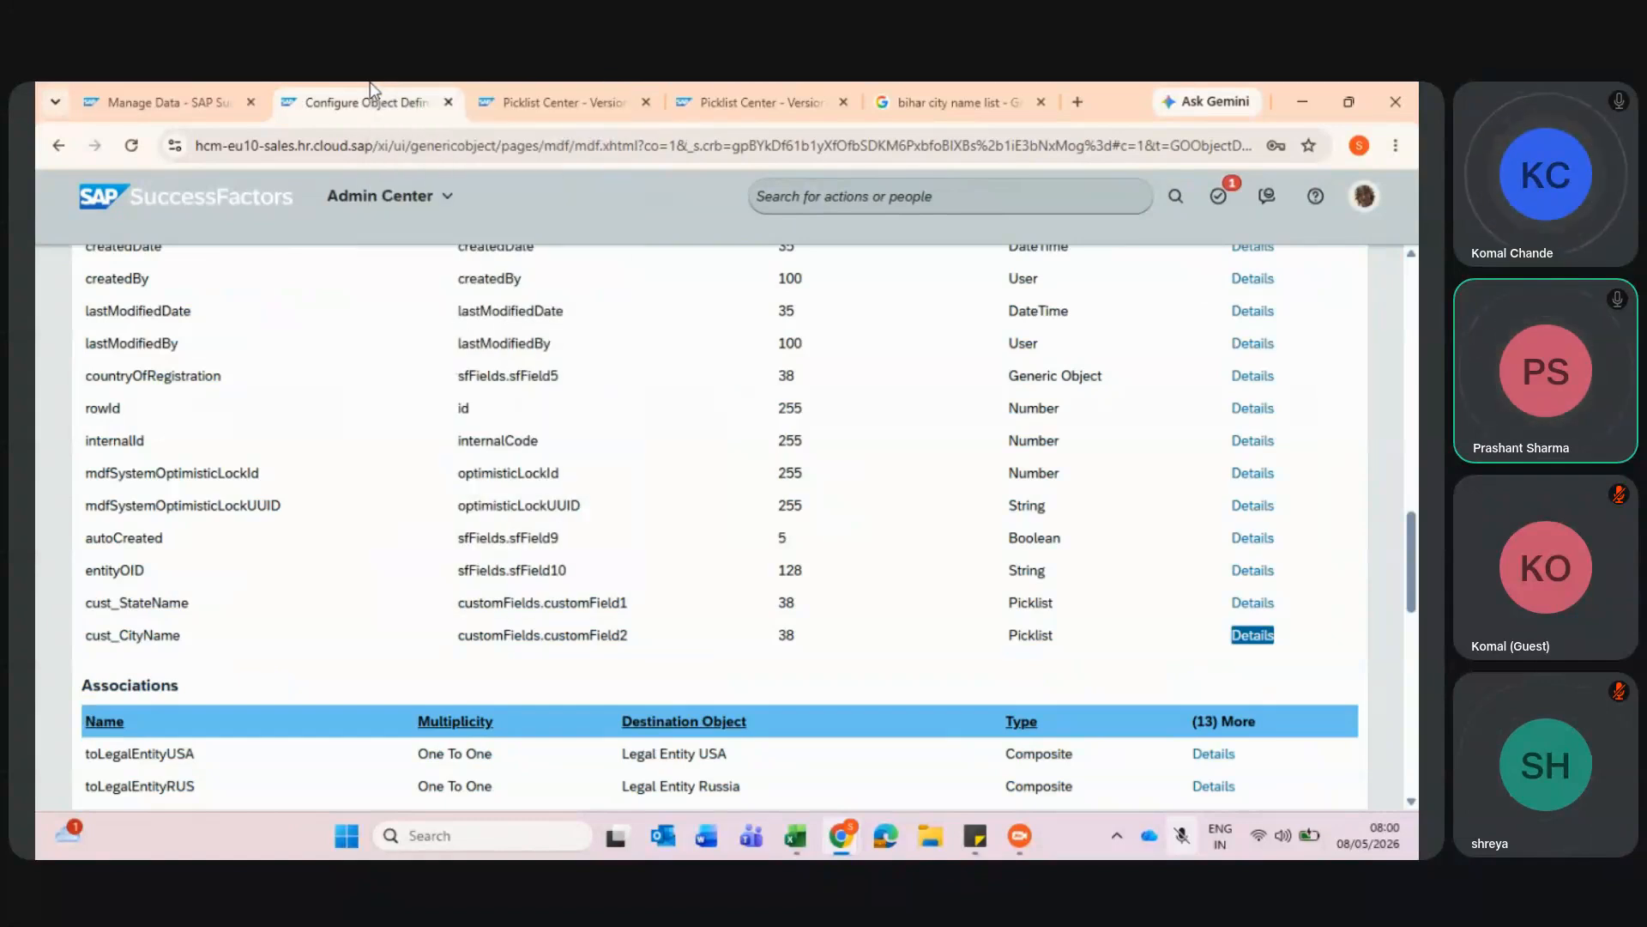
right_click(368, 107)
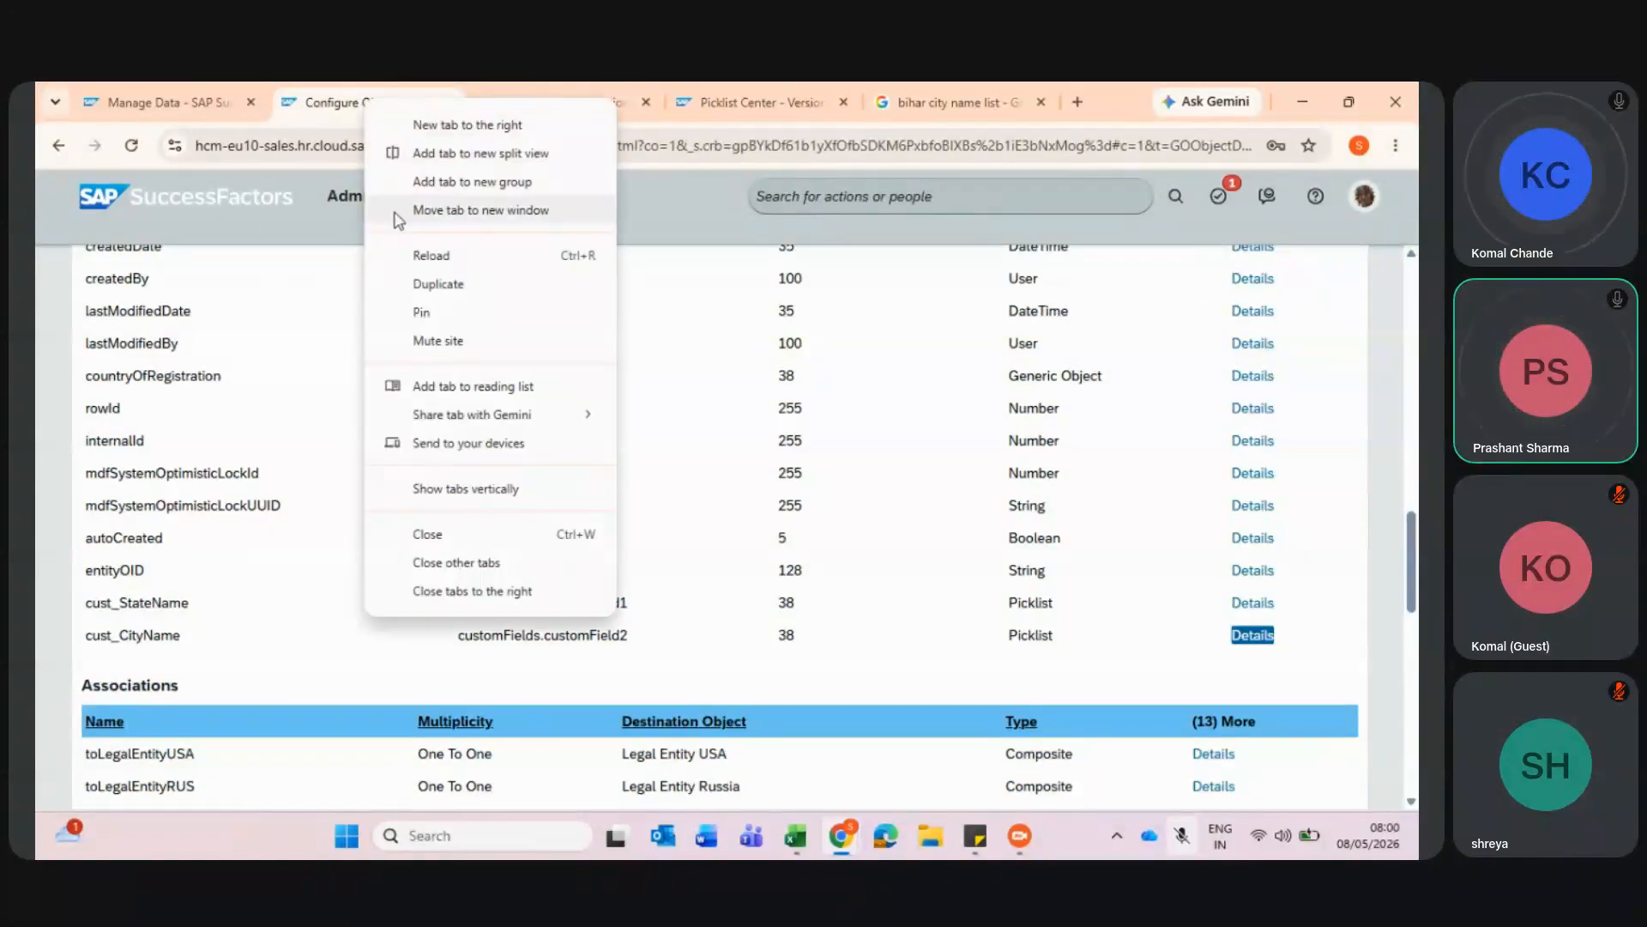
key("Escape")
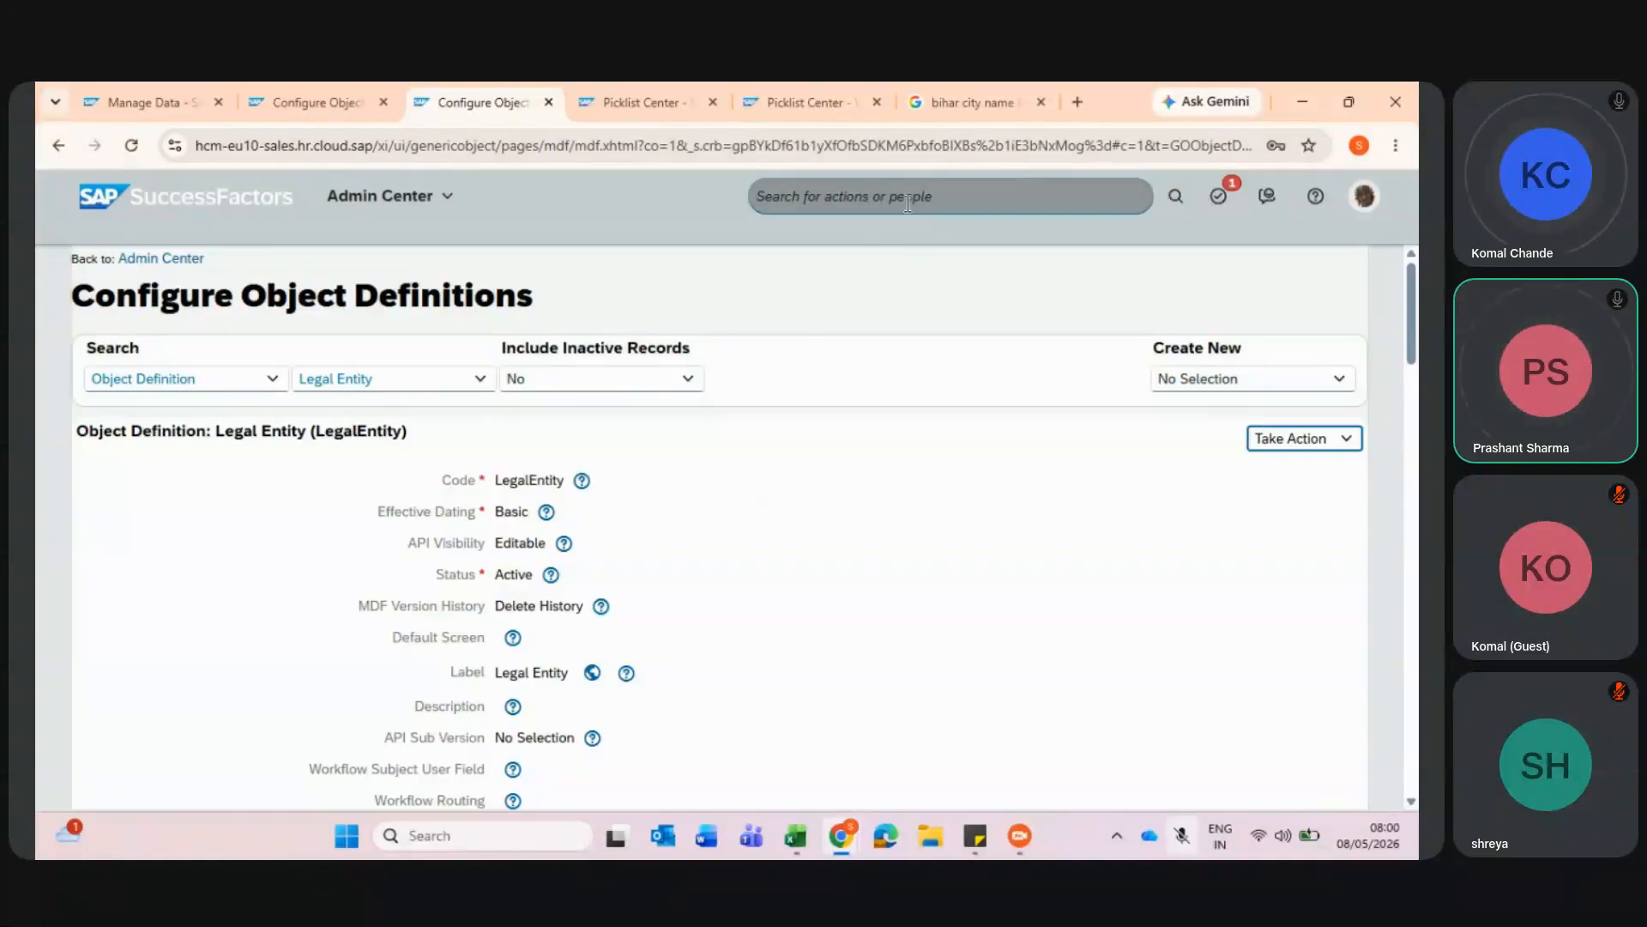
- Search for and open Manage Organization, Pay and Job Structures, and list the object types offered for creating a new record
left_click(908, 204)
type("manage ")
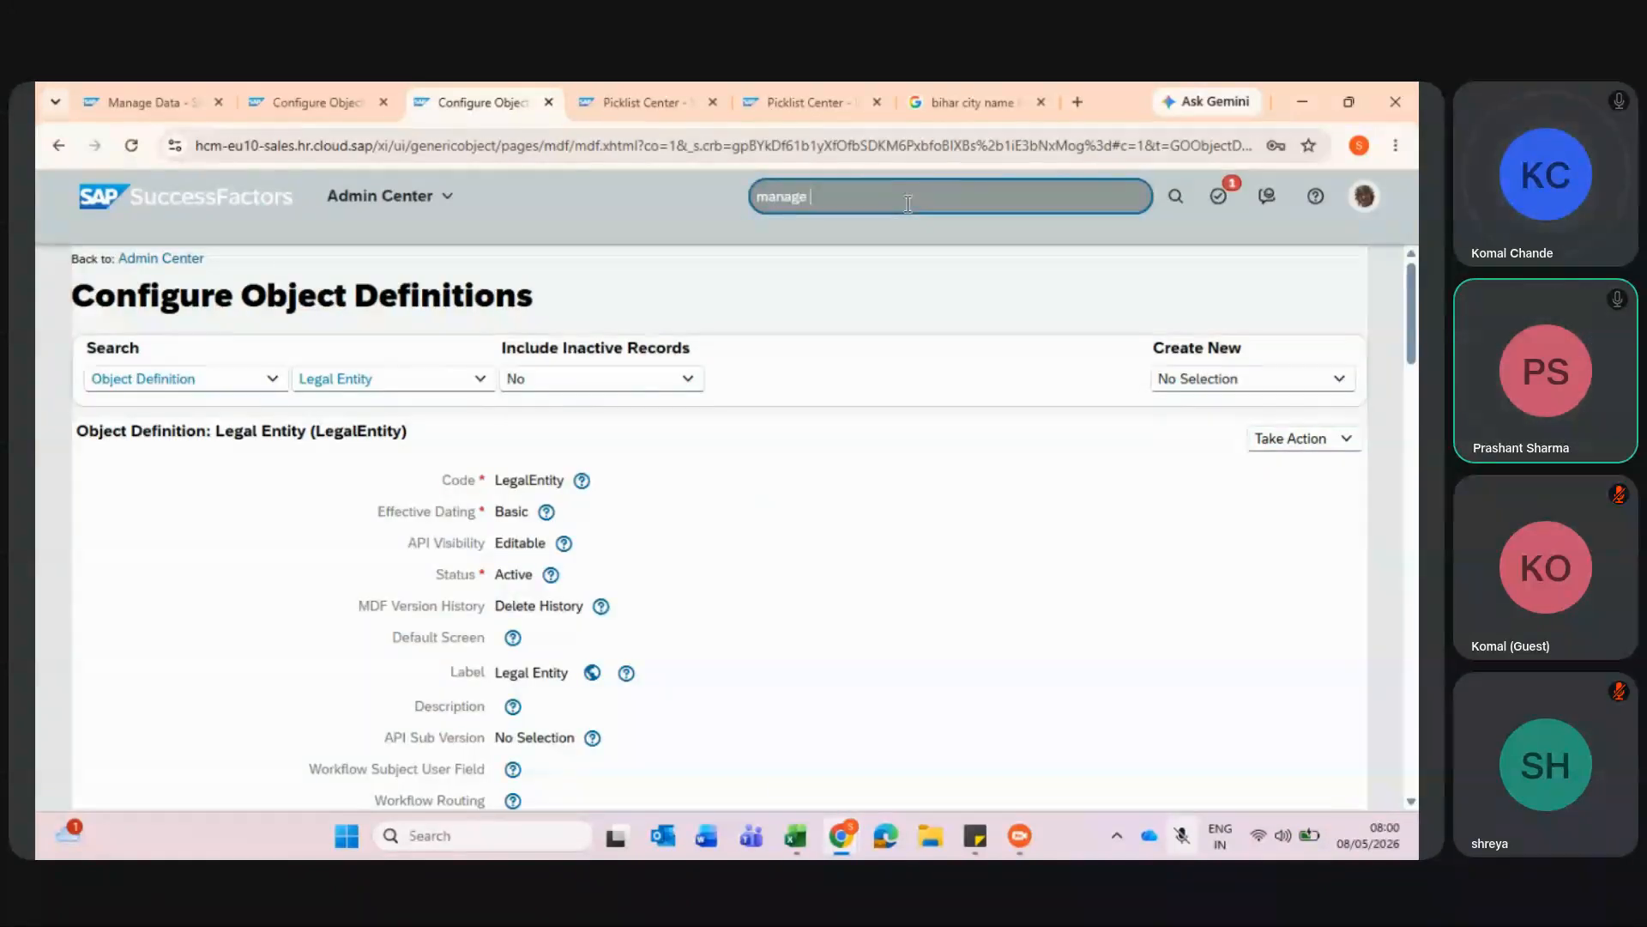
type("org pay")
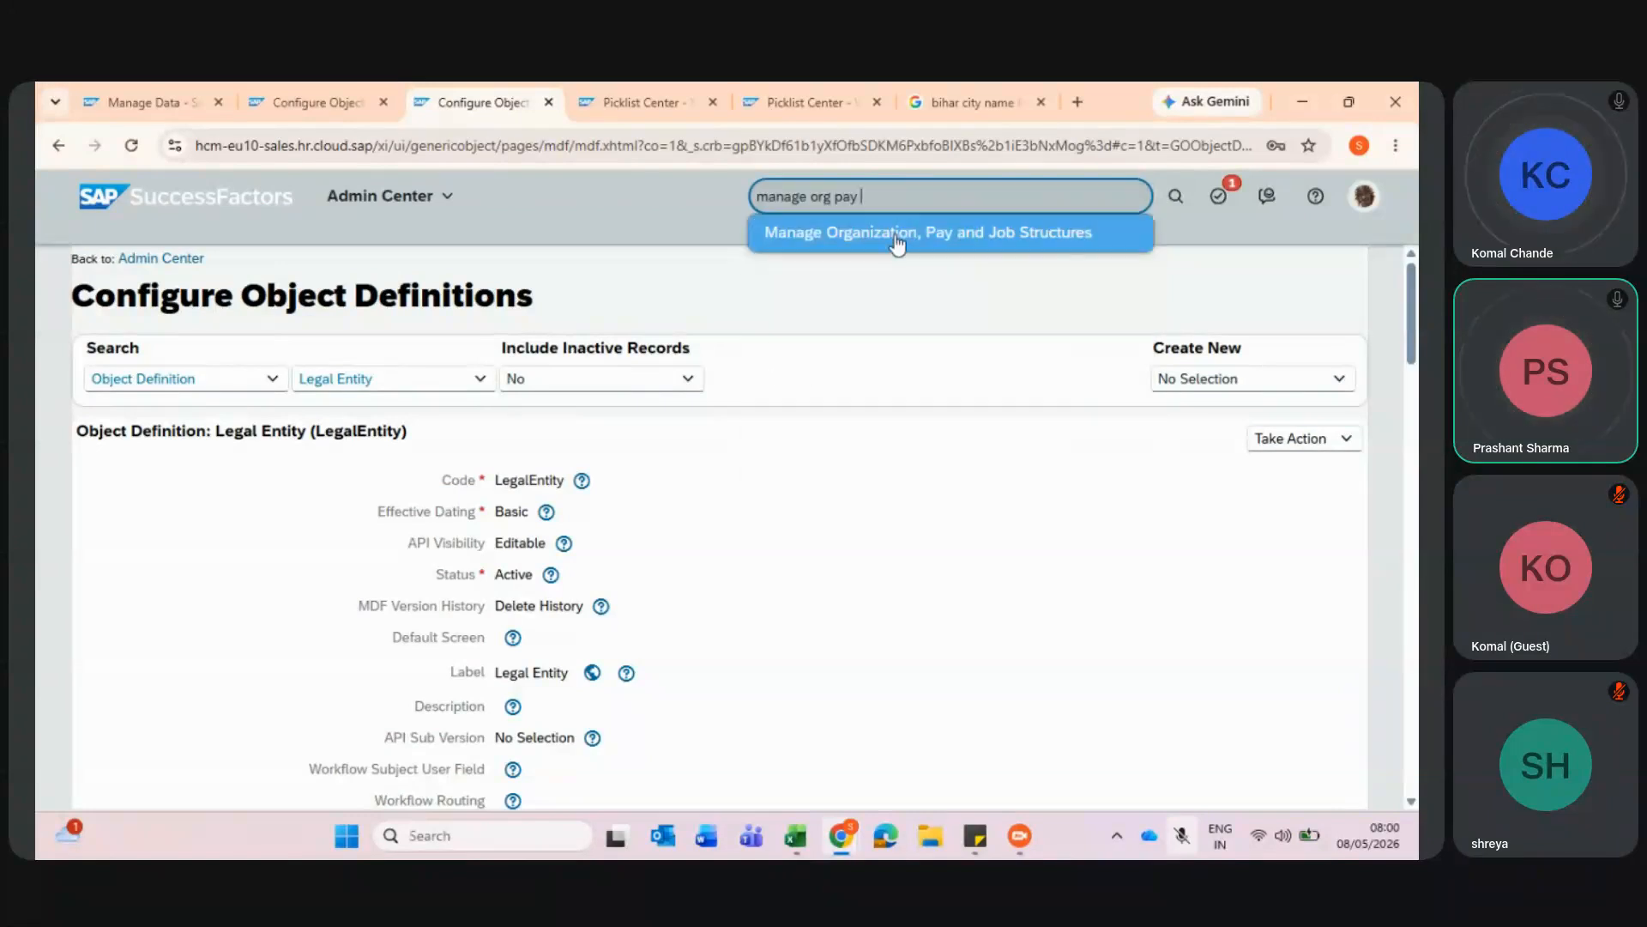
left_click(812, 235)
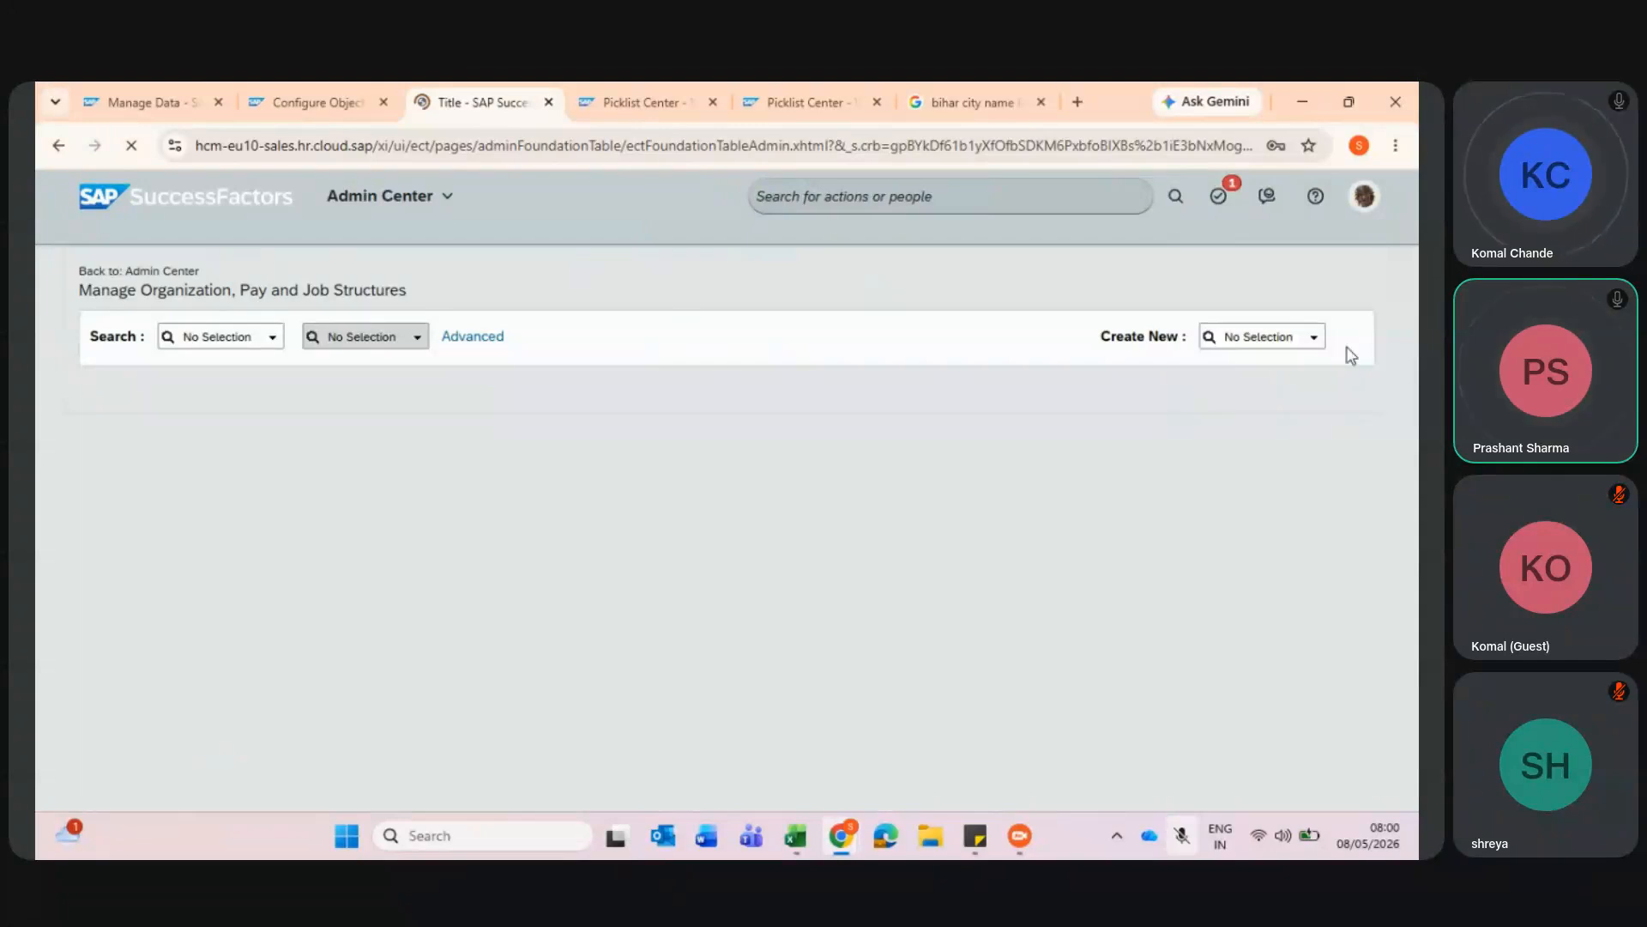
left_click(1314, 338)
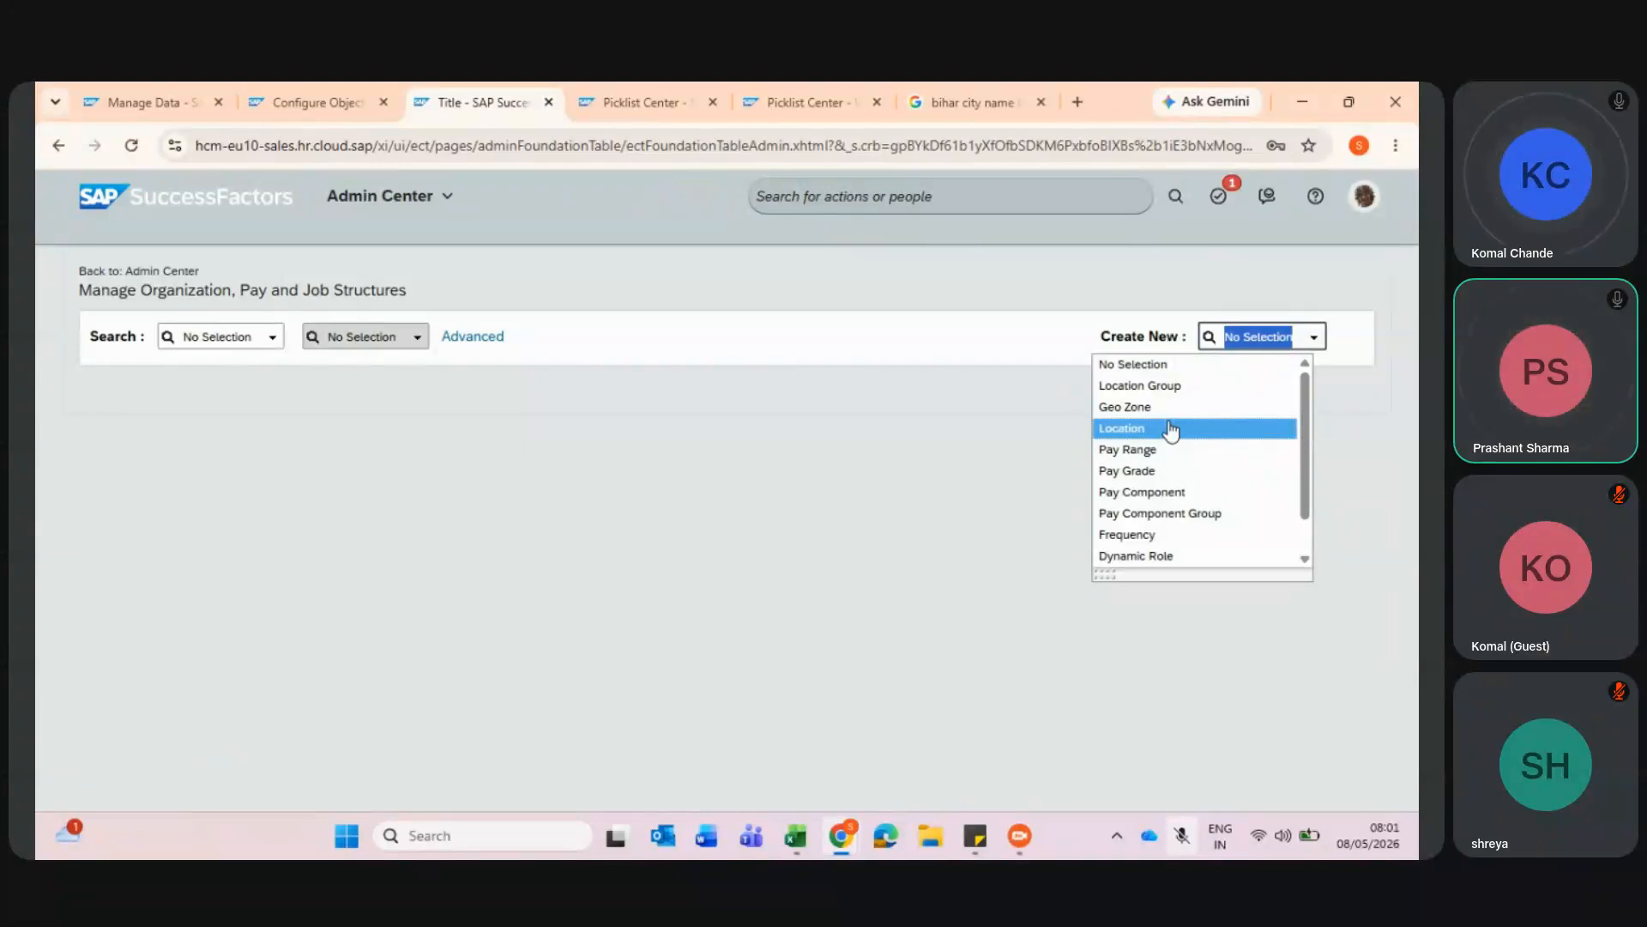
- Return to the Legal Entity object definition and open it for correction
left_click(198, 88)
left_click(328, 96)
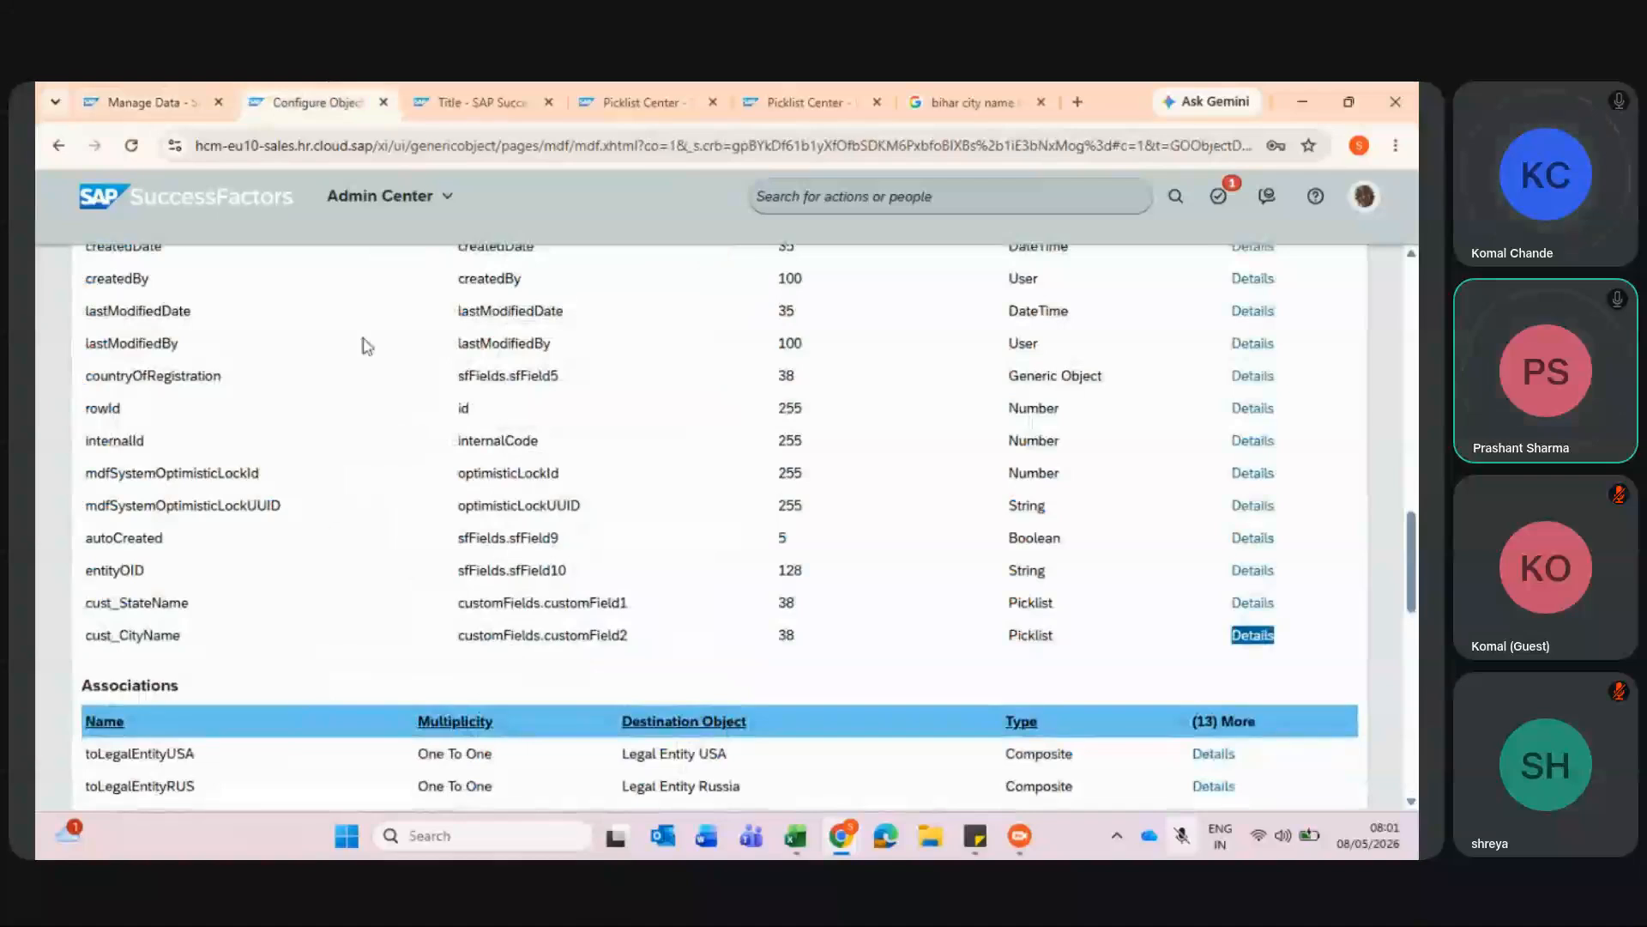
scroll(619, 386, "up", 15)
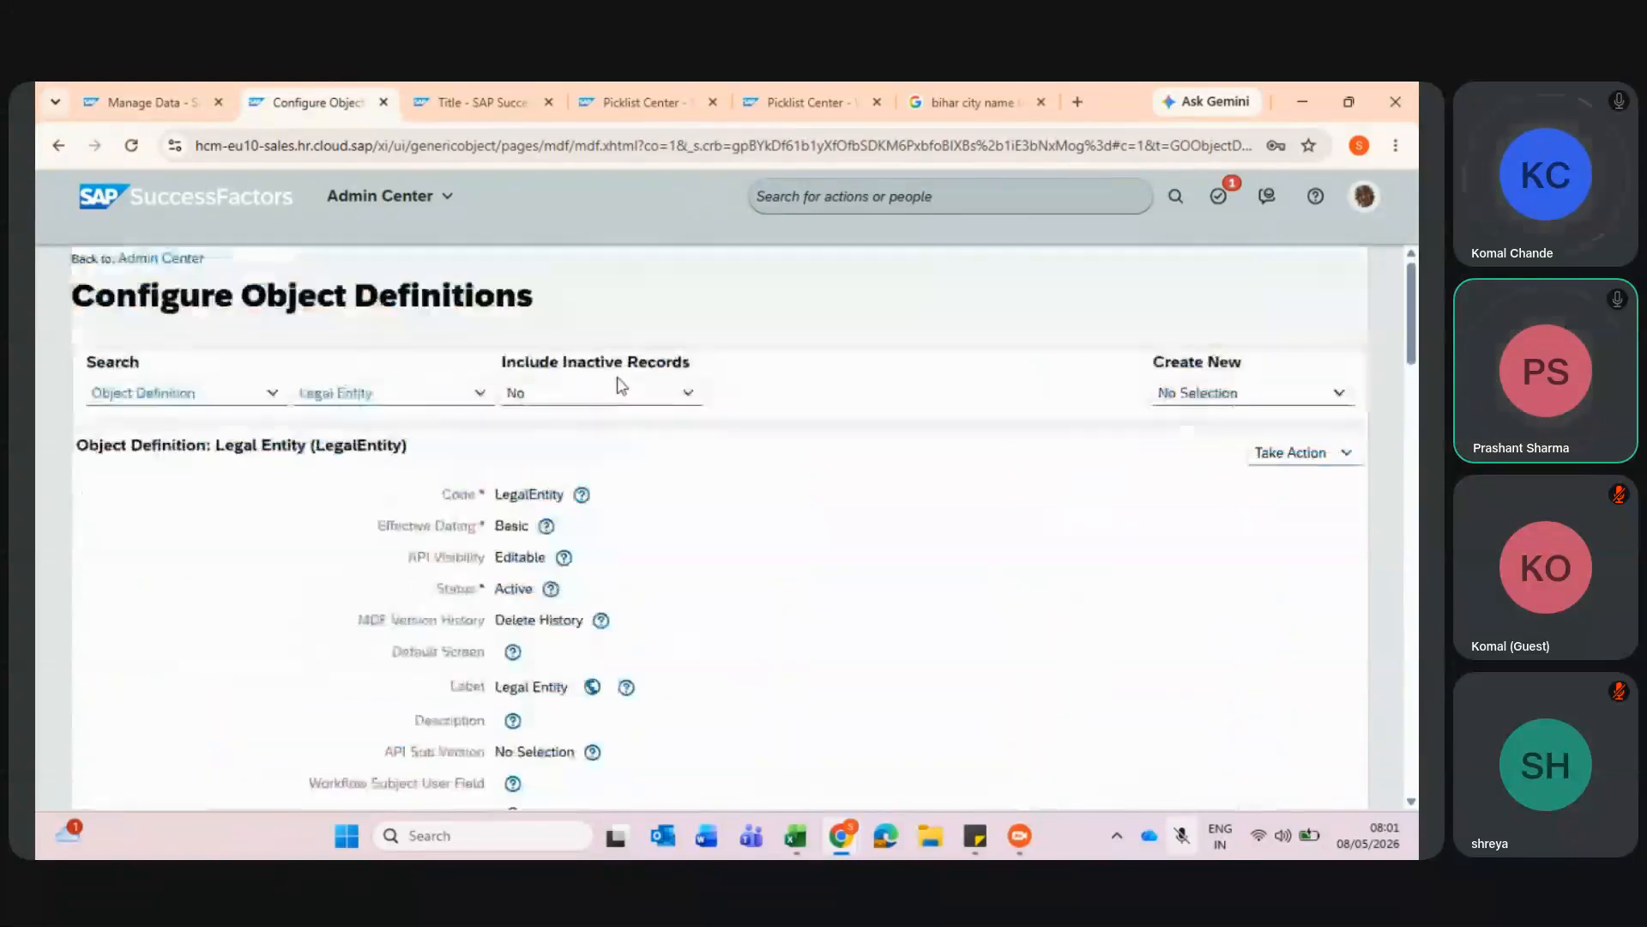
left_click(1337, 452)
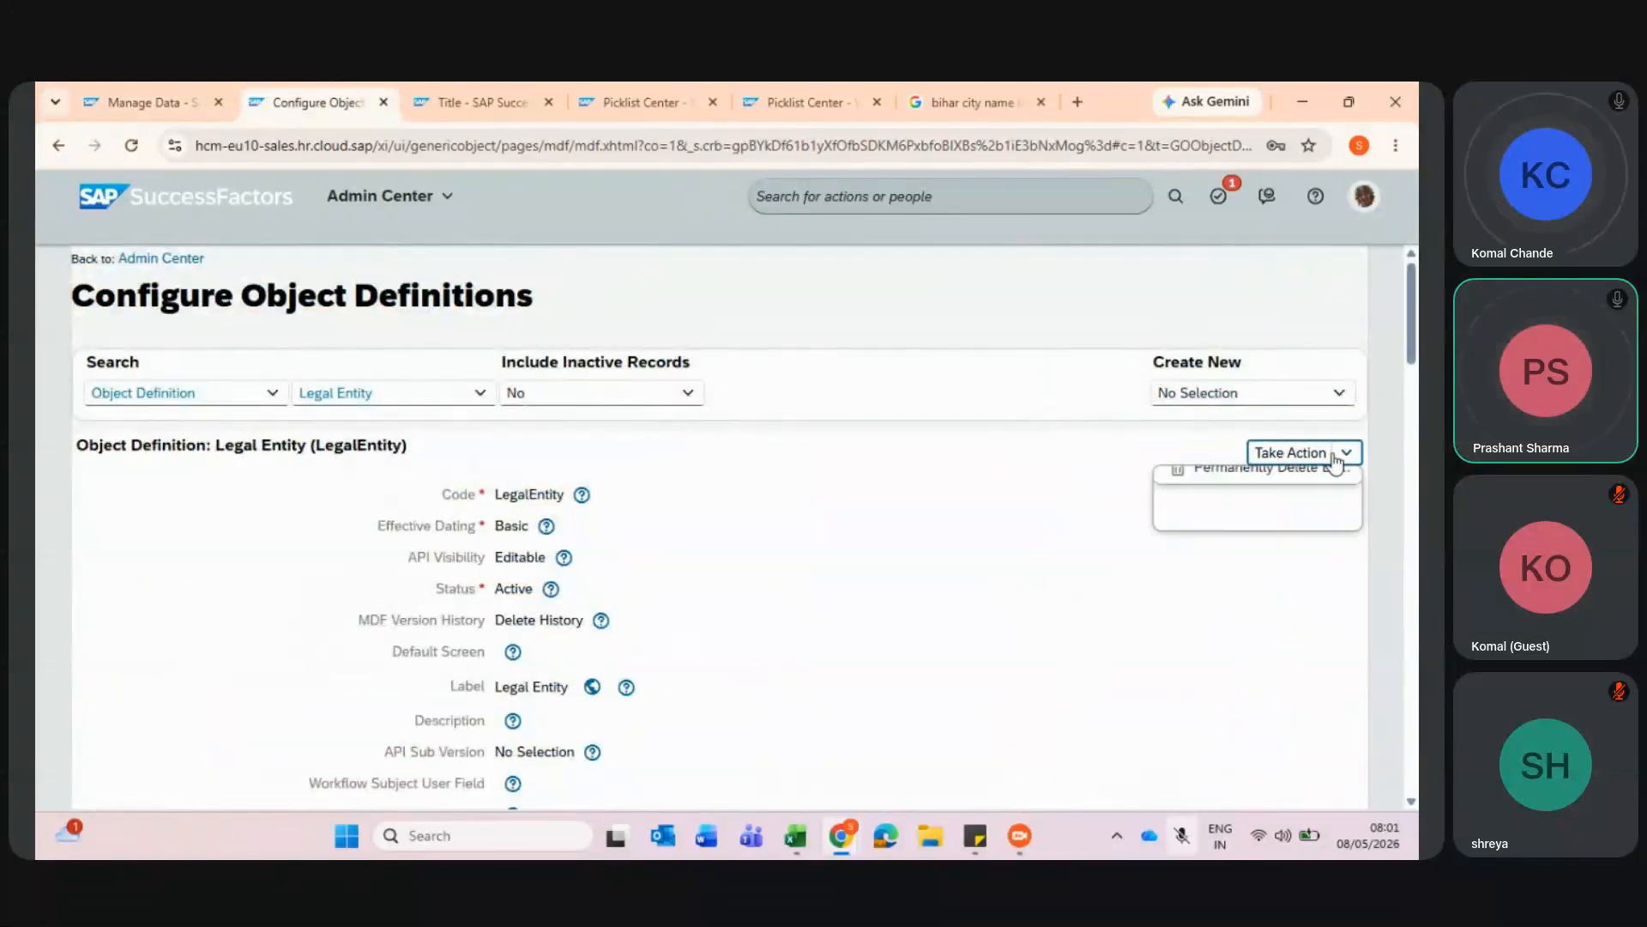
left_click(1281, 483)
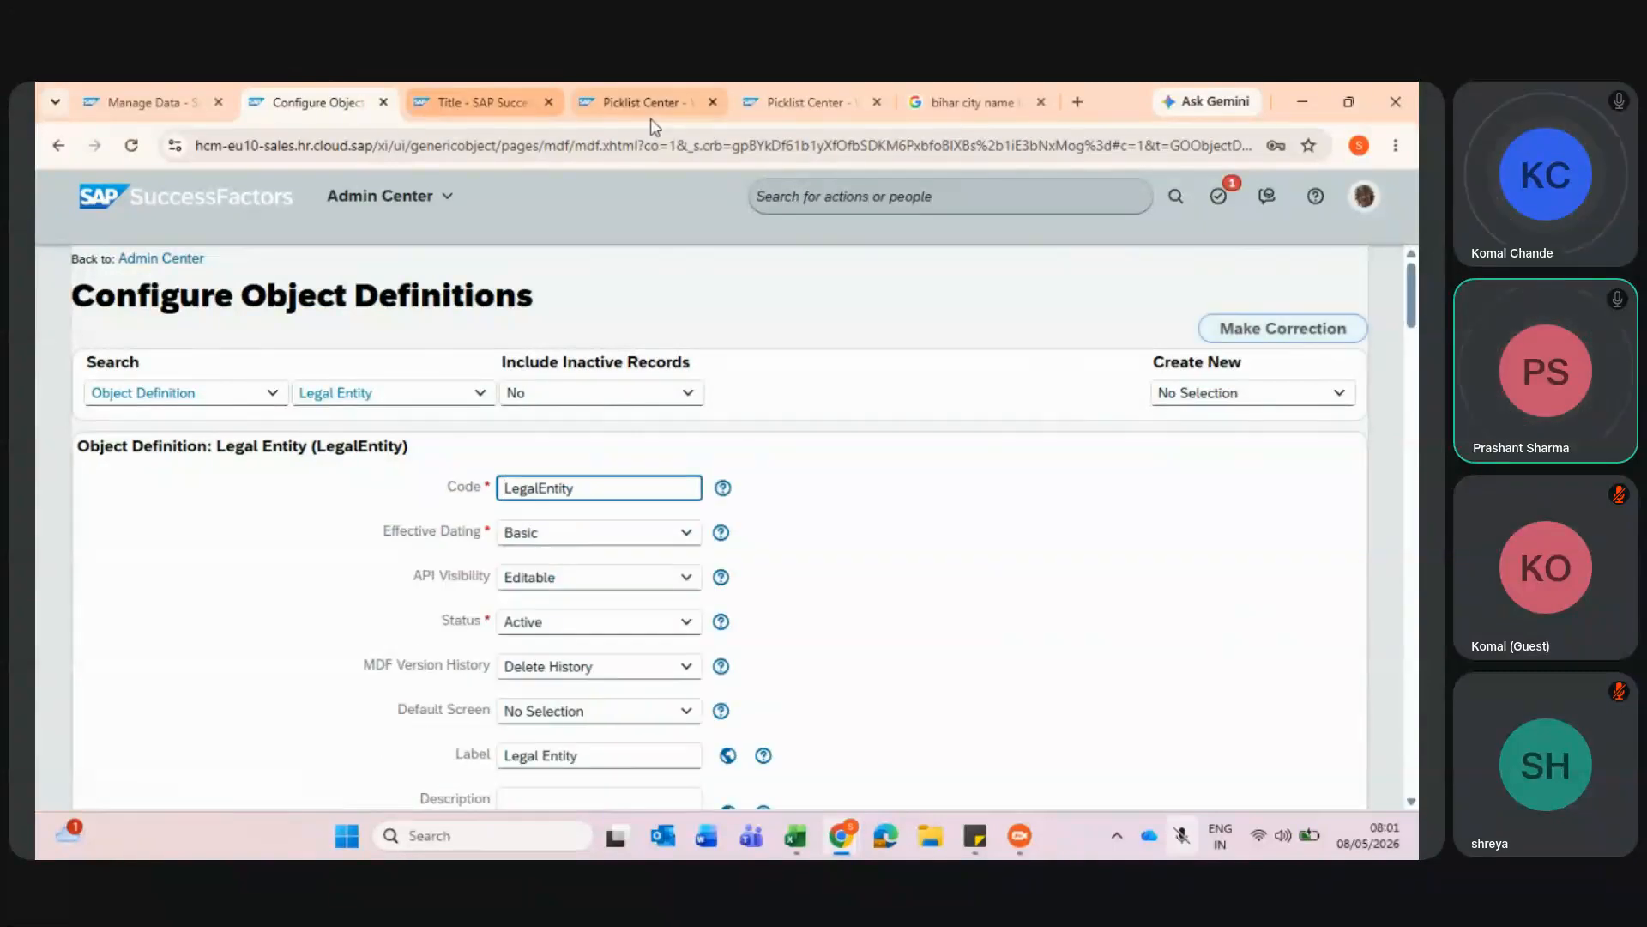
- Delete the cust_StateName and cust_CityName fields from the Legal Entity object definition and save it
left_click(515, 98)
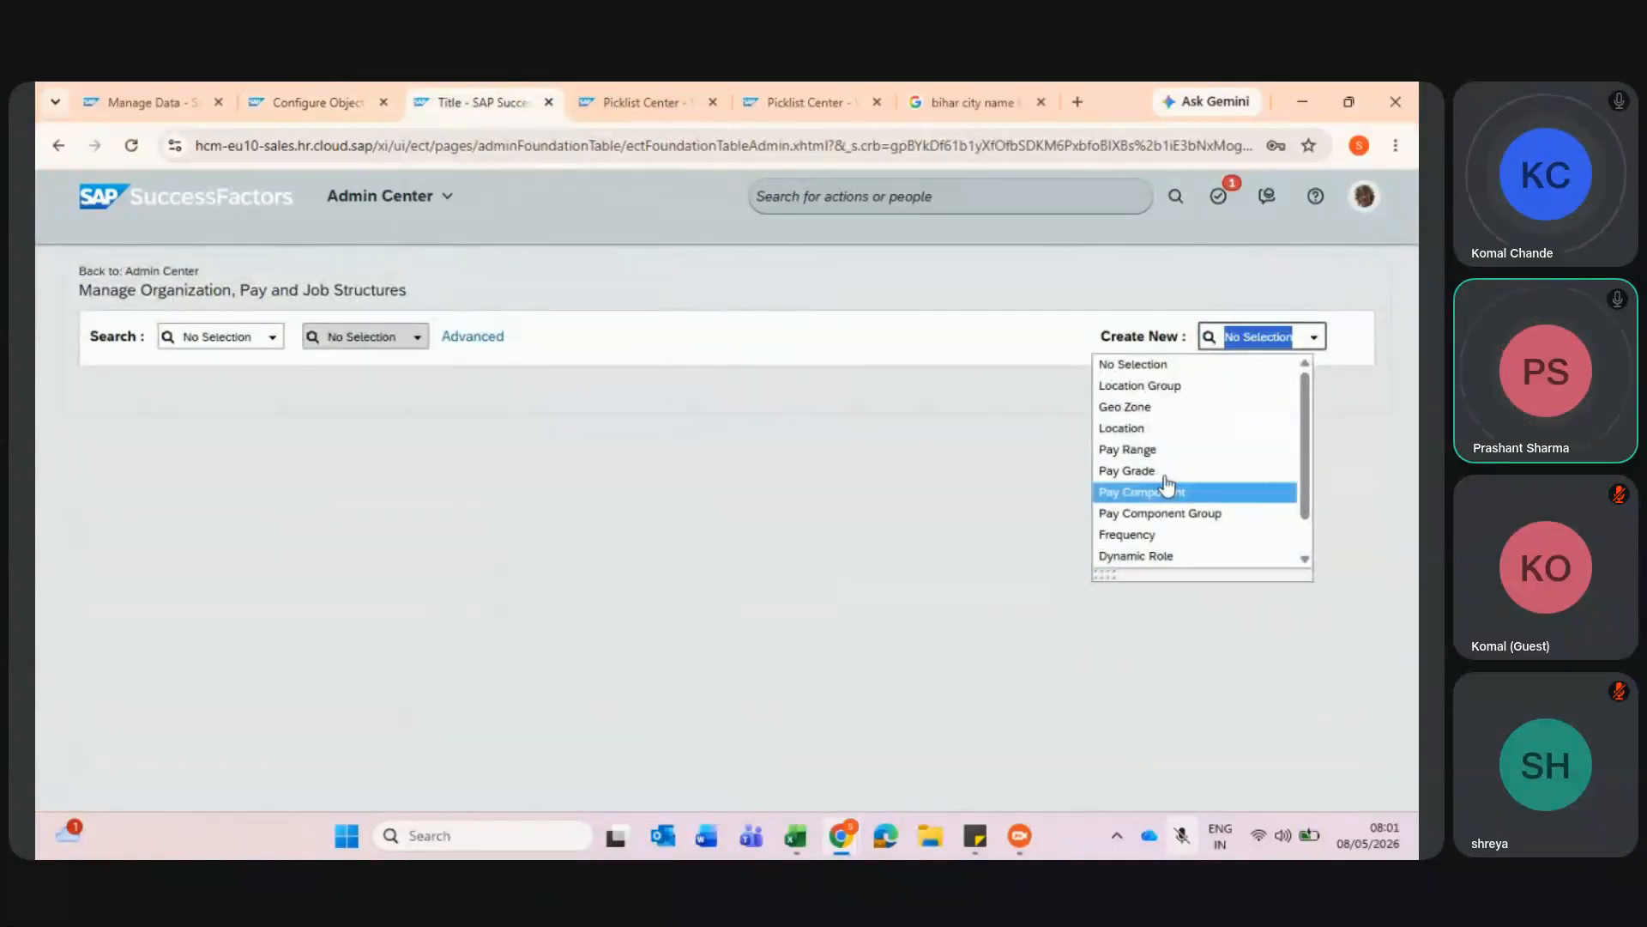
left_click(310, 101)
scroll(478, 453, "down", 20)
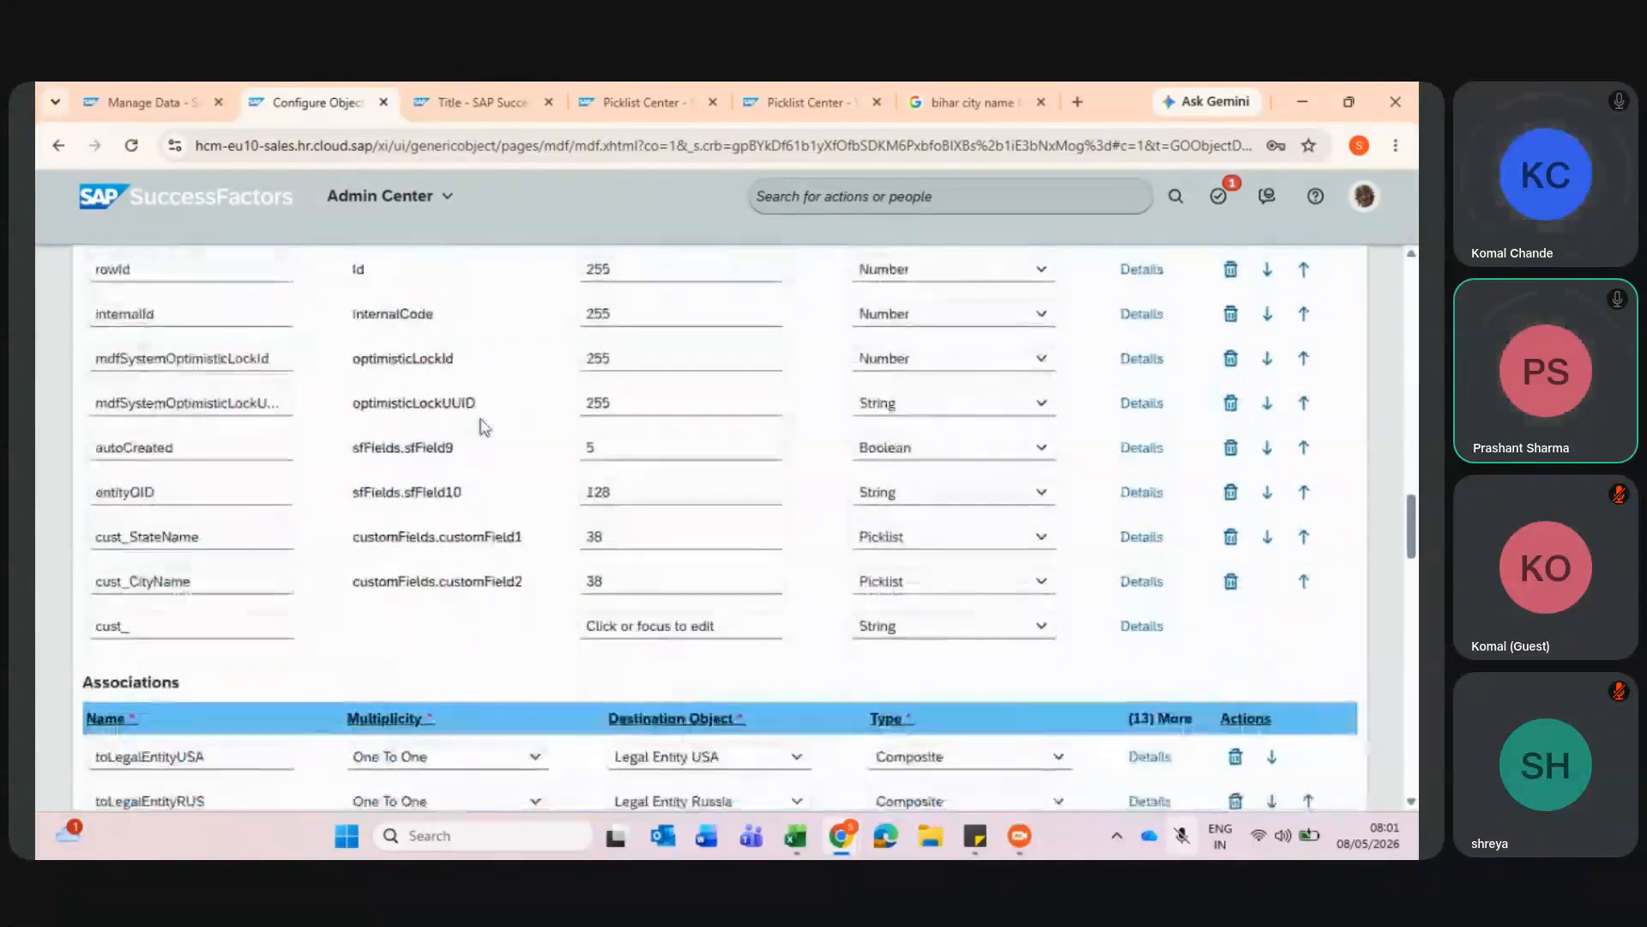
left_click(1231, 538)
left_click(1230, 538)
scroll(1233, 539, "down", 10)
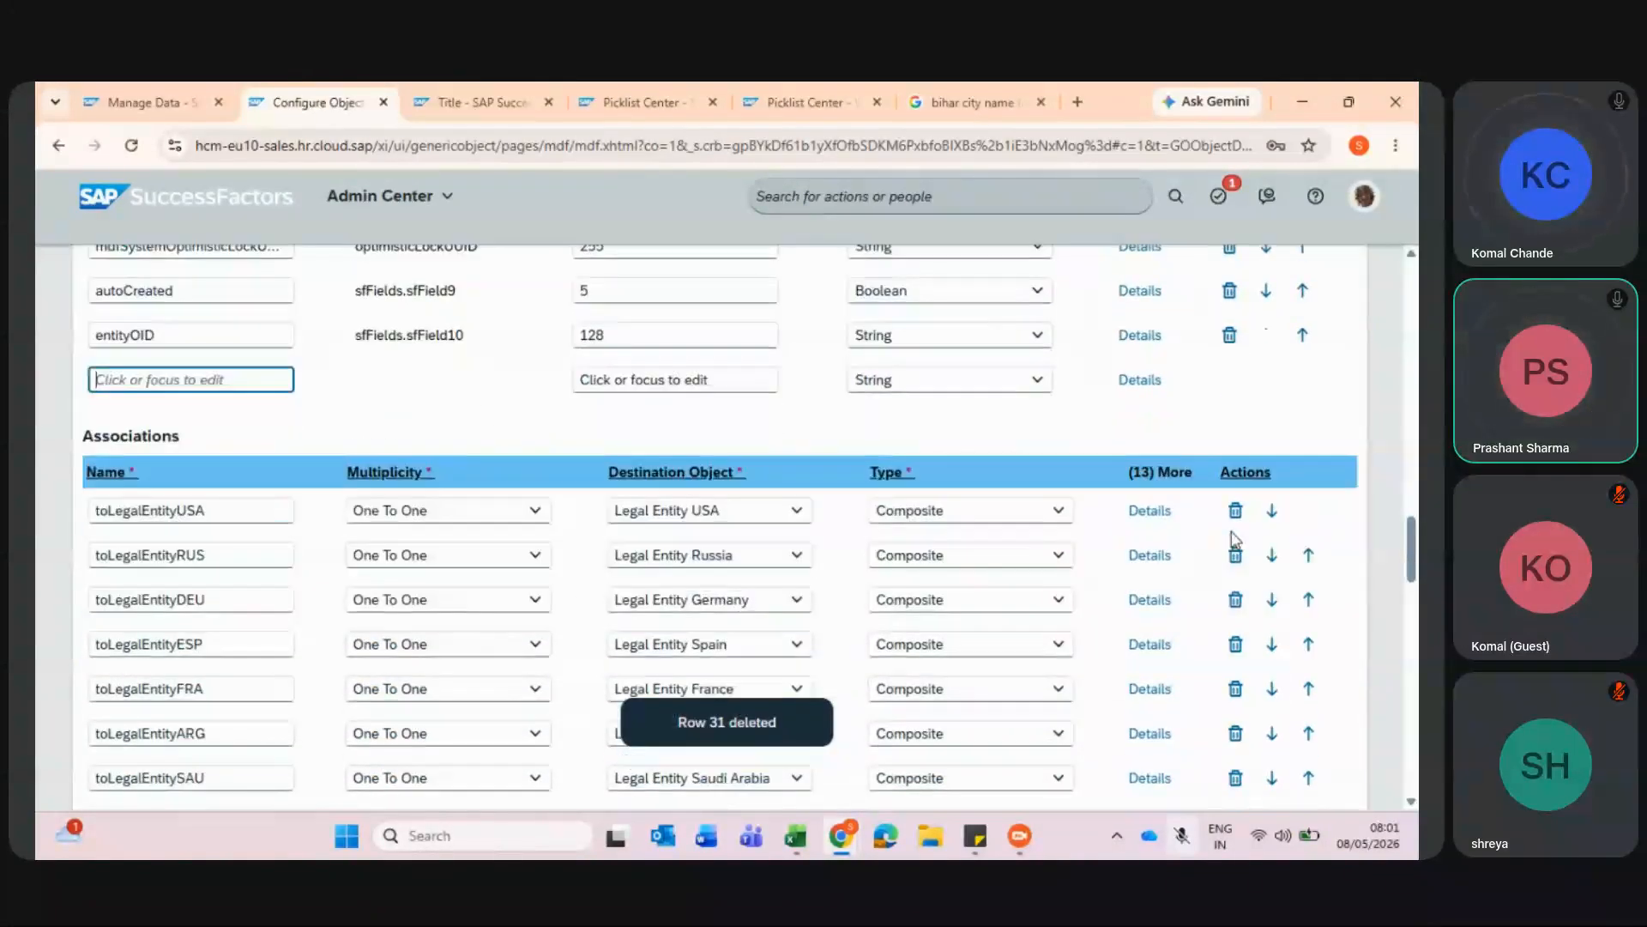
scroll(1233, 539, "down", 10)
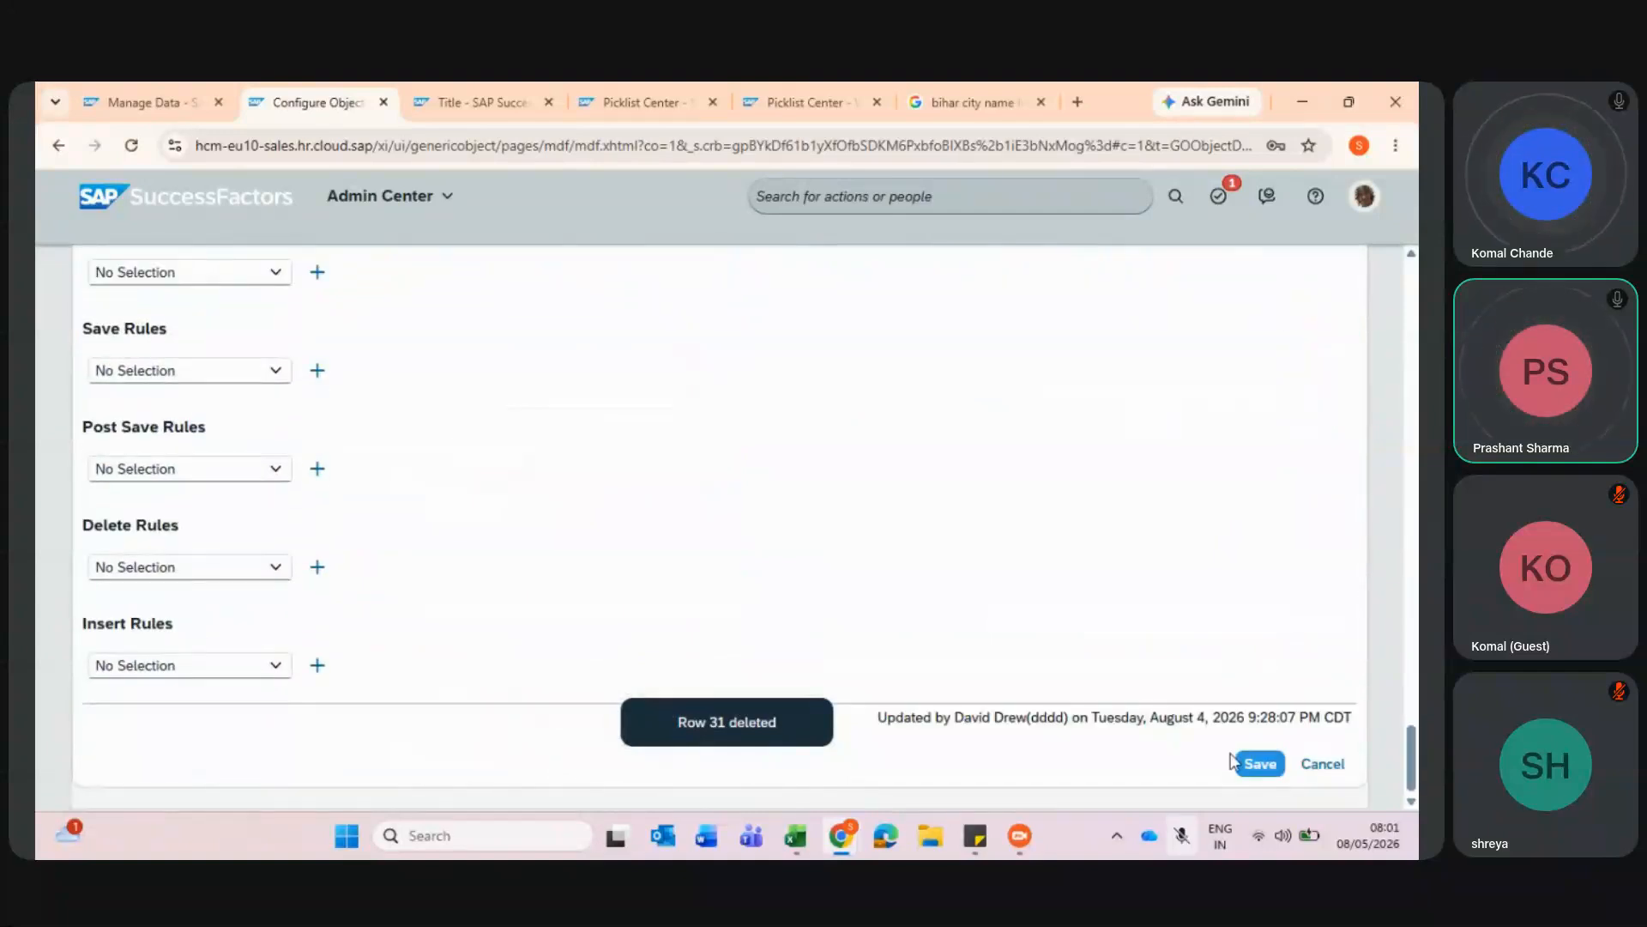
left_click(1249, 765)
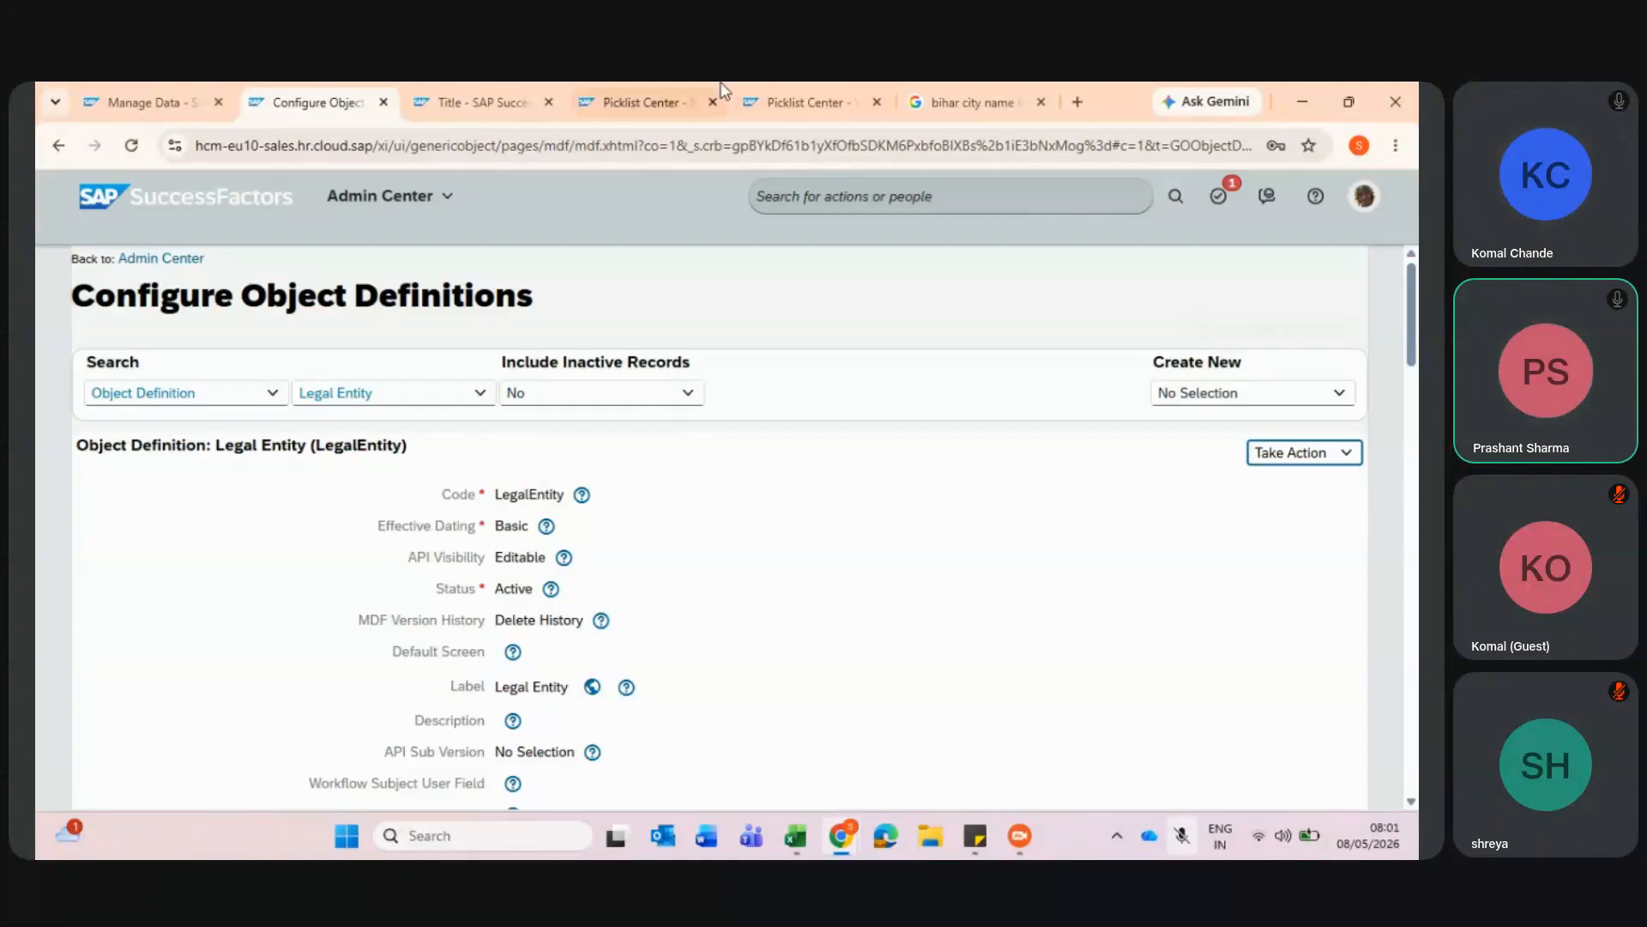
- Go back to the list of creatable objects in Manage Organization, Pay and Job Structures and switch to the JioMeet meeting window
left_click(478, 96)
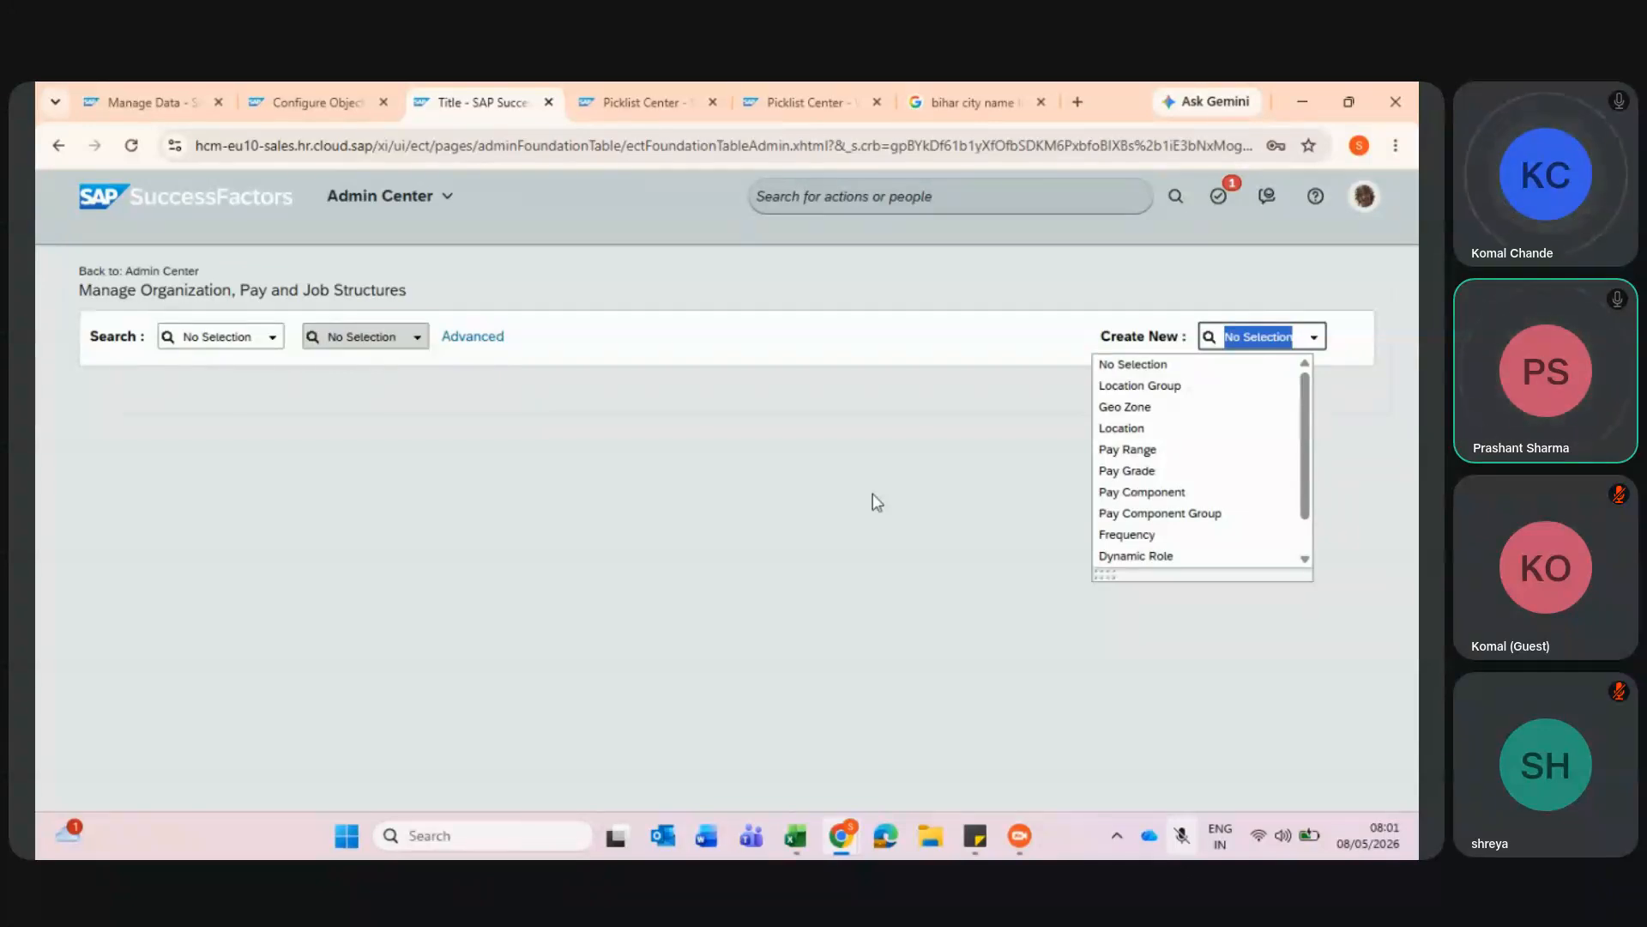
key("alt+Tab")
key("alt+Tab")
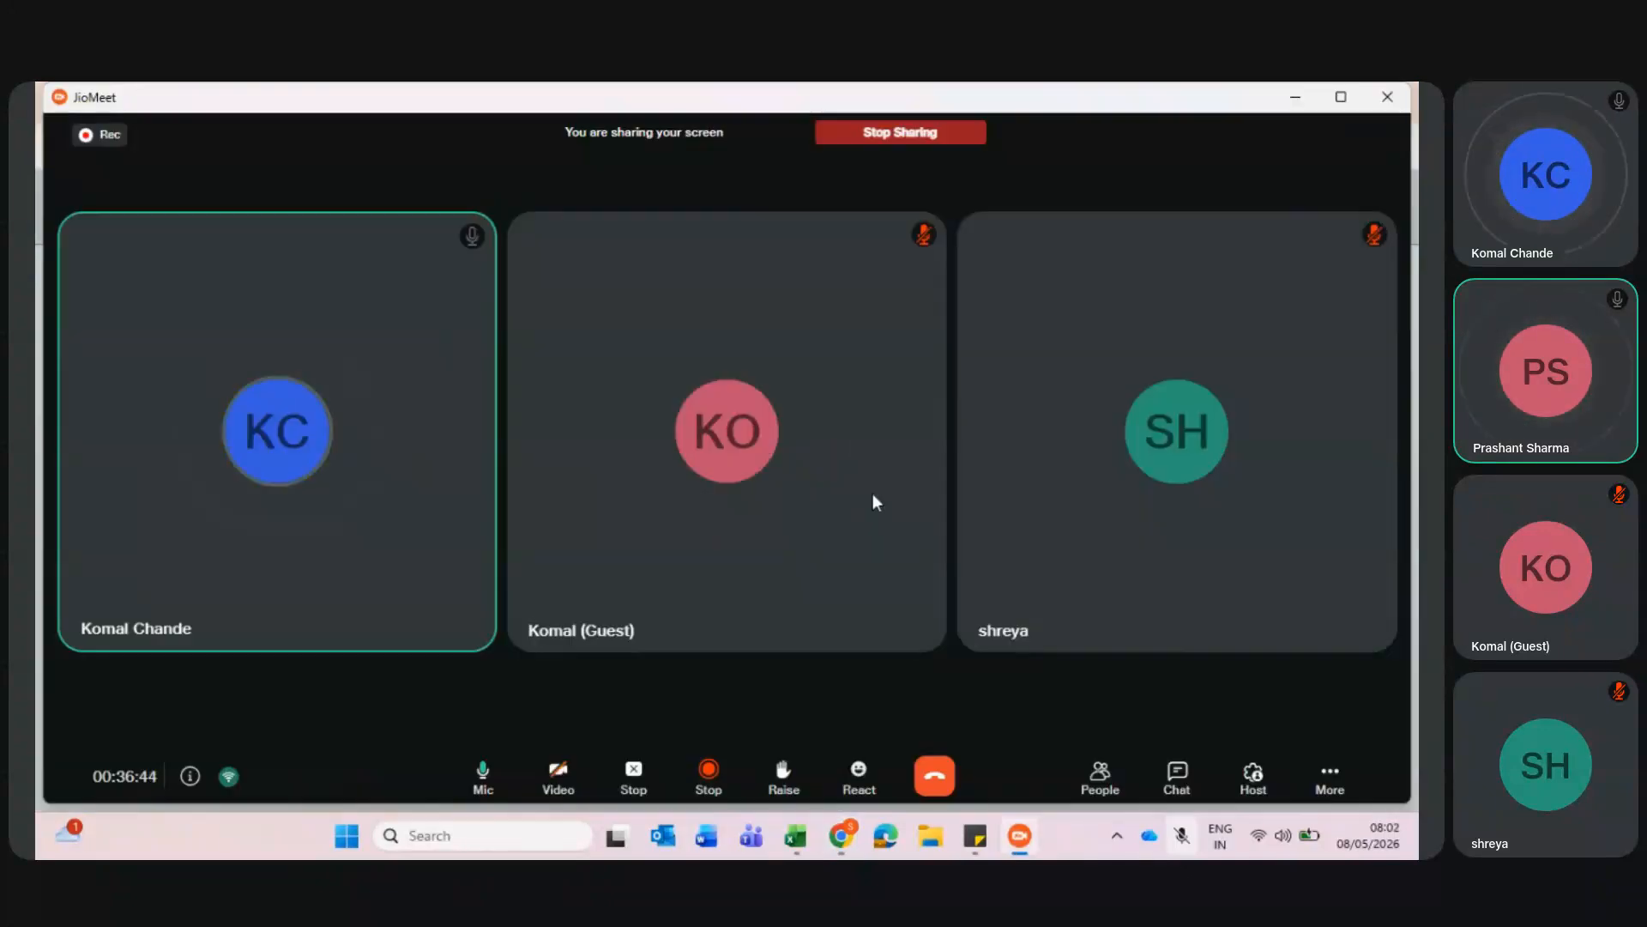
key("alt+Tab")
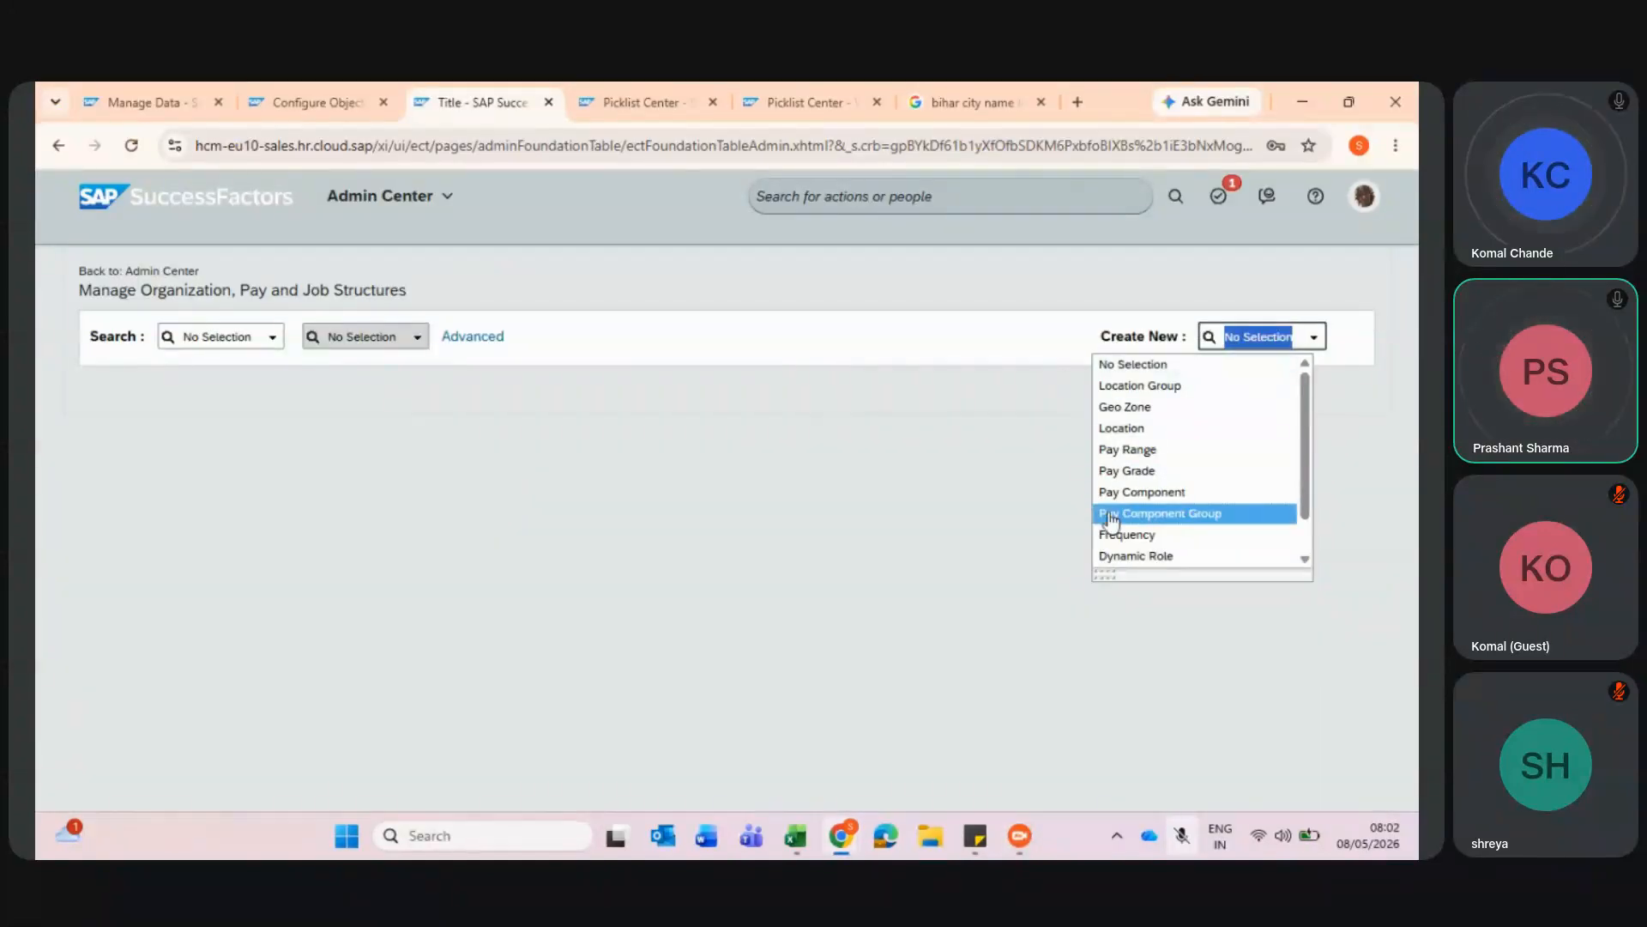
key("alt+Tab")
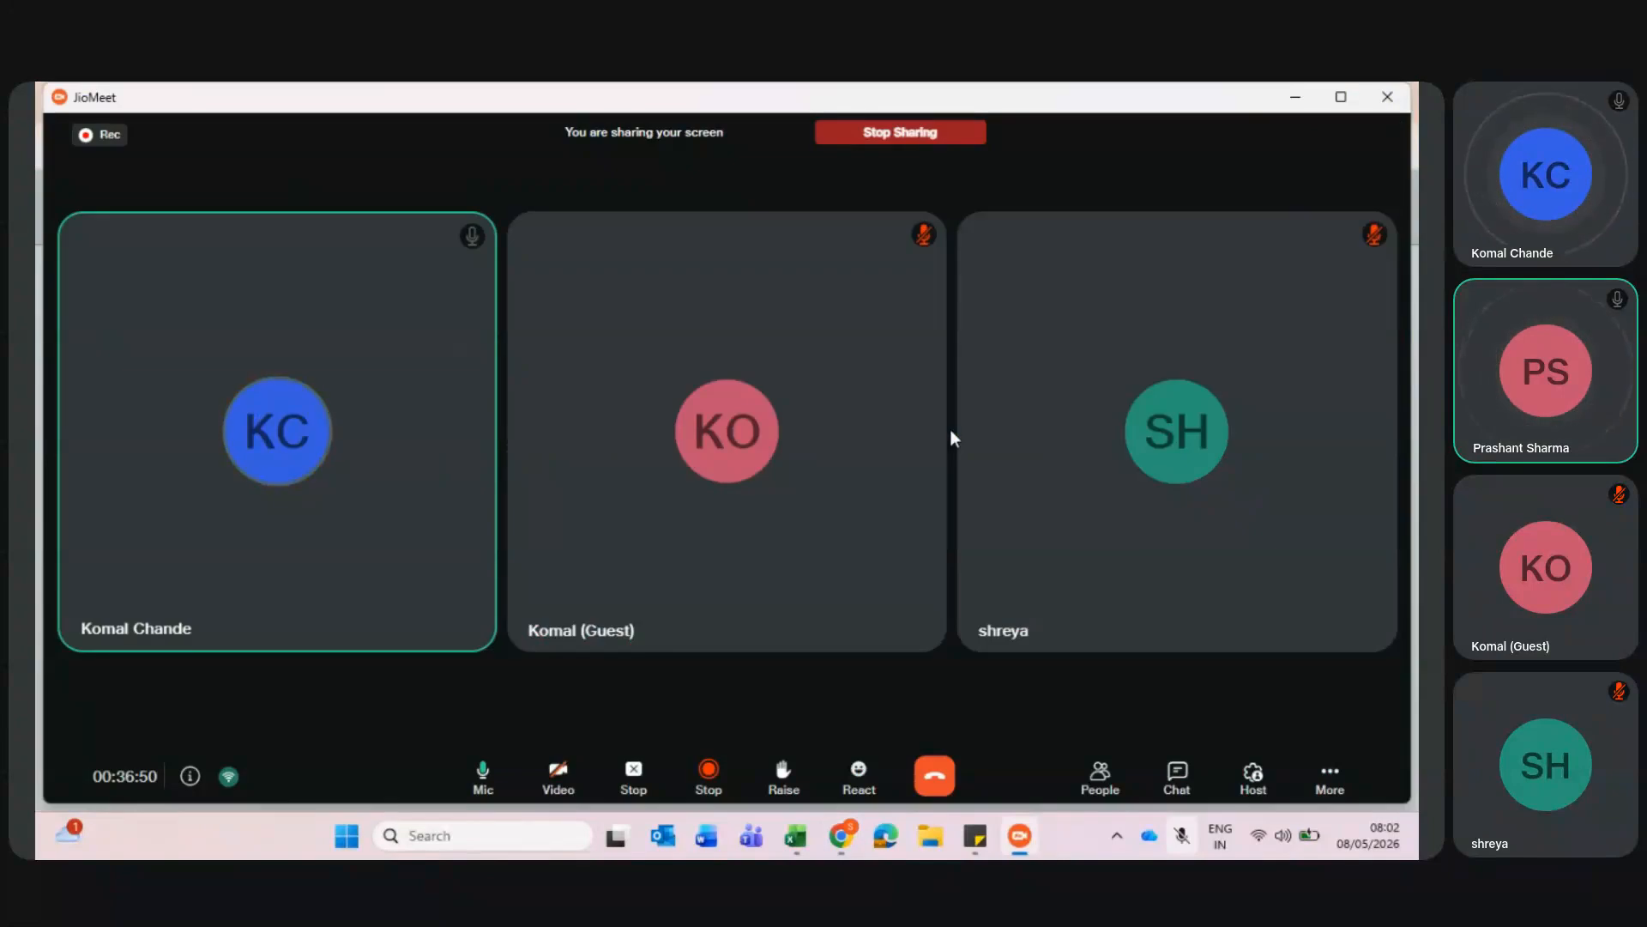